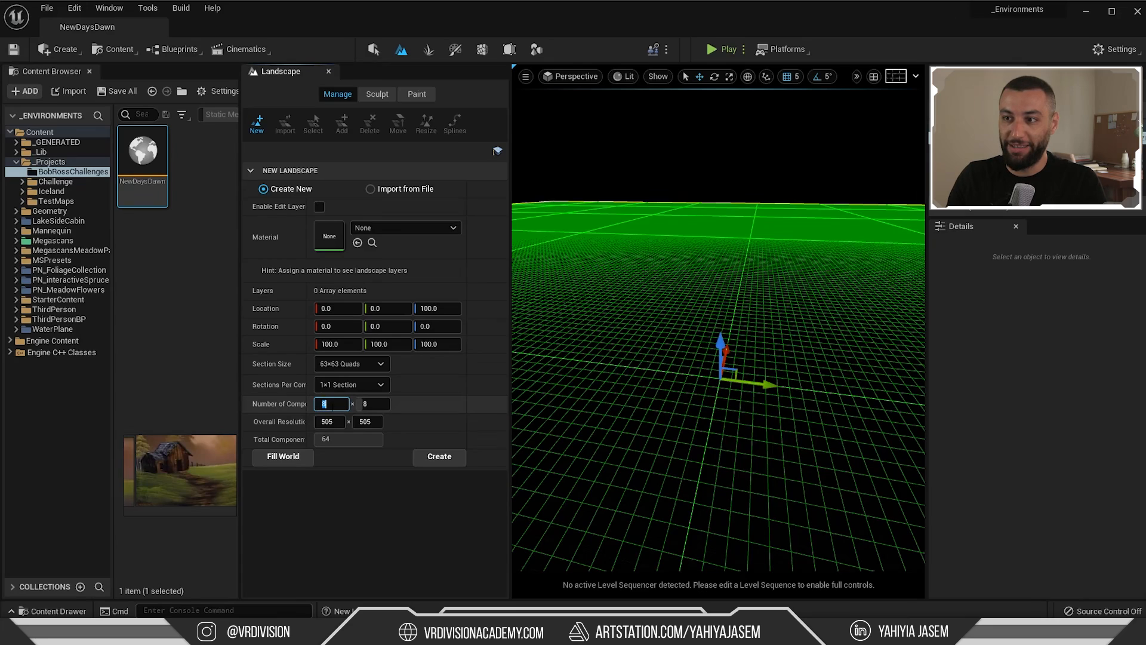
# Create a new landscape with 16 × 16 components, and return to selection mode
pyautogui.write('16')
pyautogui.press('Tab')
pyautogui.write('16')
pyautogui.press('Return')
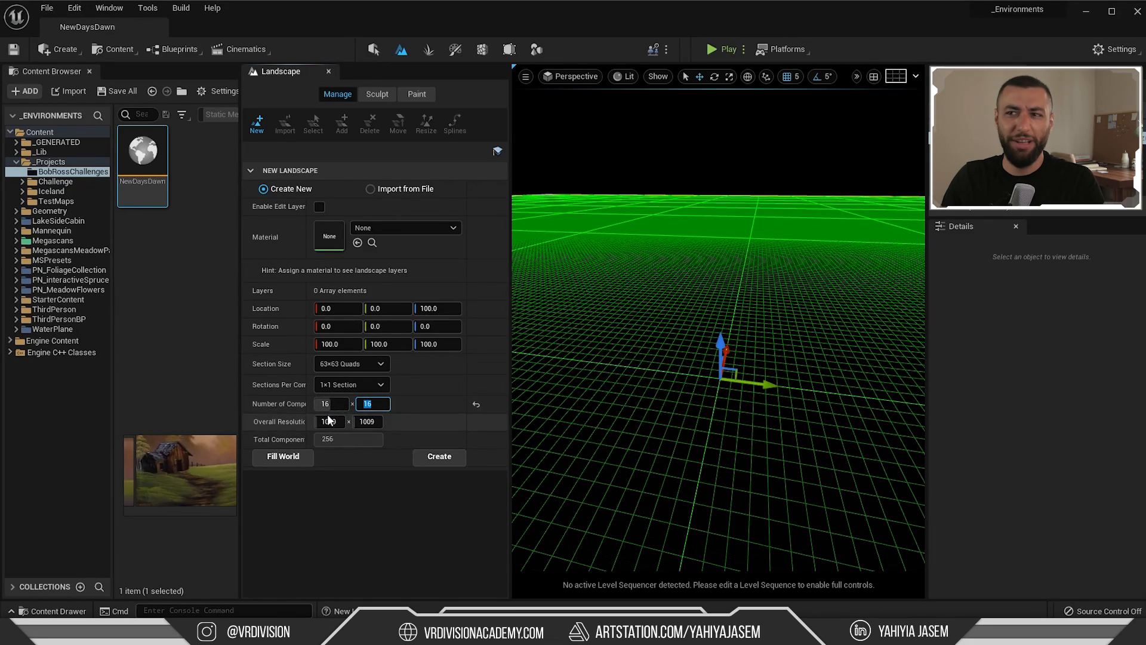
pyautogui.click(449, 456)
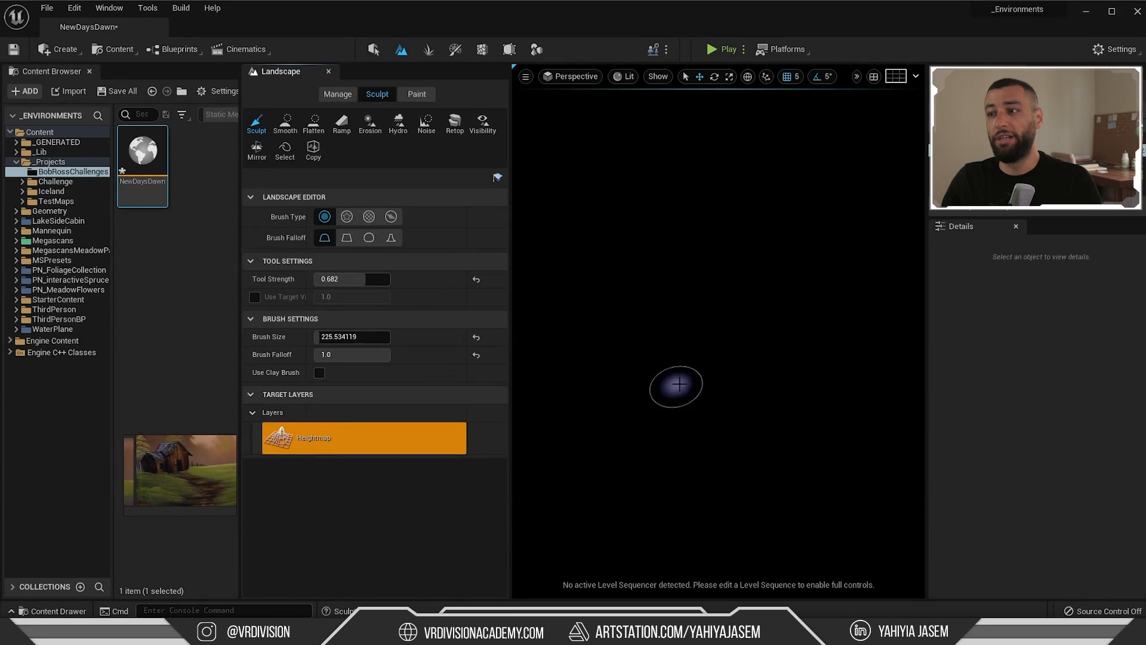
pyautogui.hotkey('shift', '1')
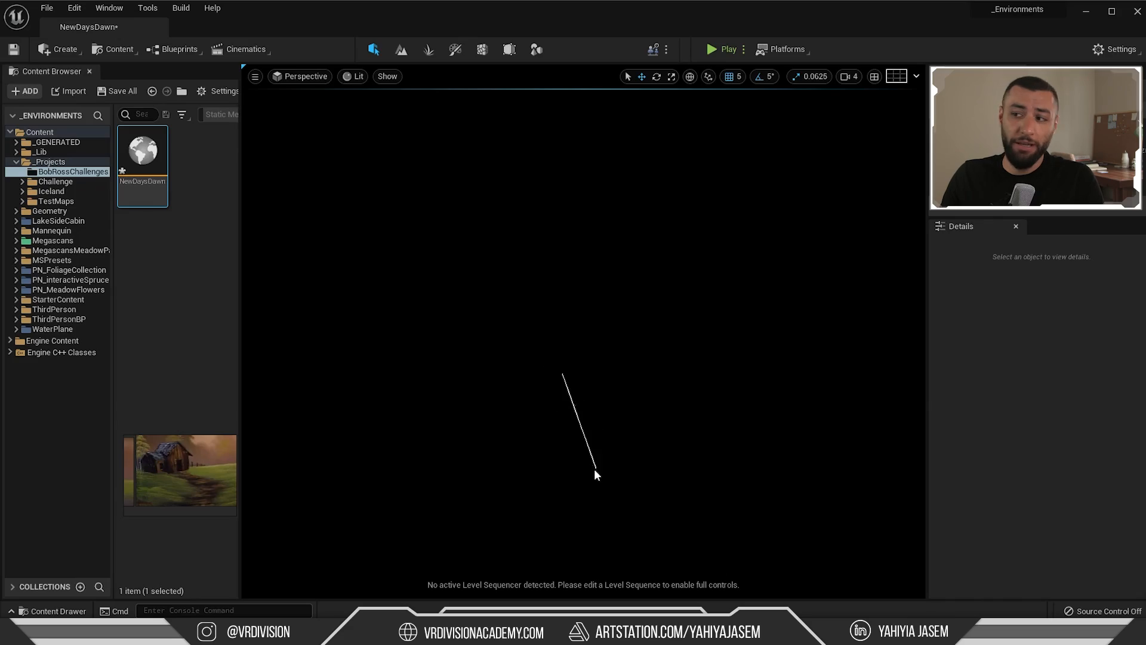
# Measure the landscape's width and length along its edges in the top wireframe view, and return to the perspective view
pyautogui.hotkey('alt', 'j')
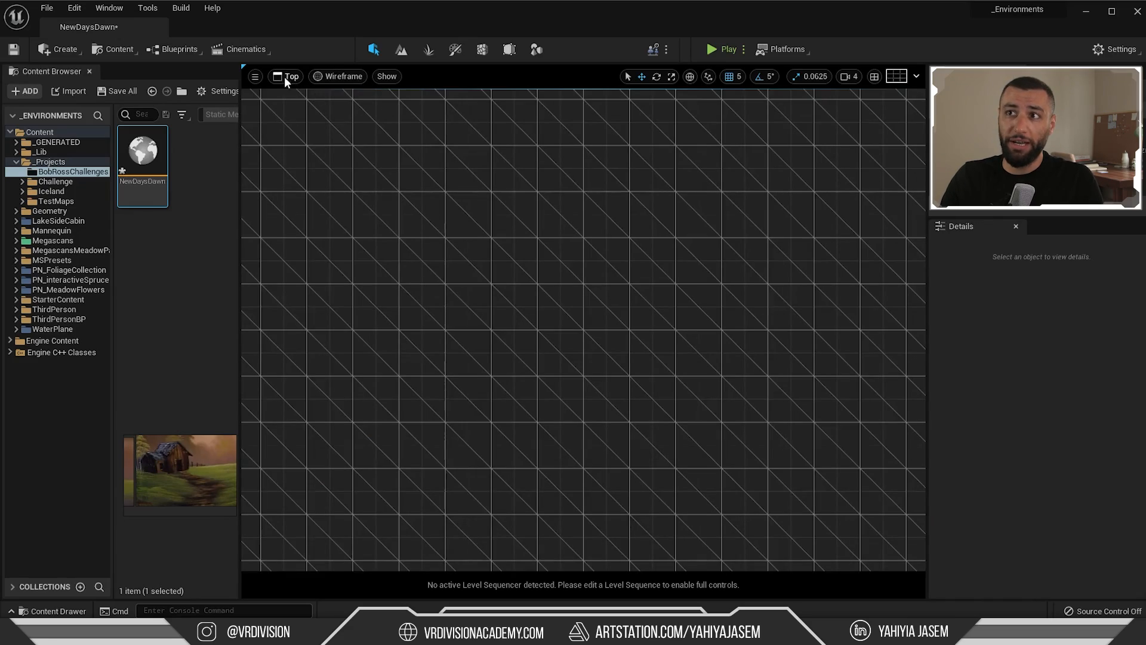
pyautogui.scroll(-6, 515, 234)
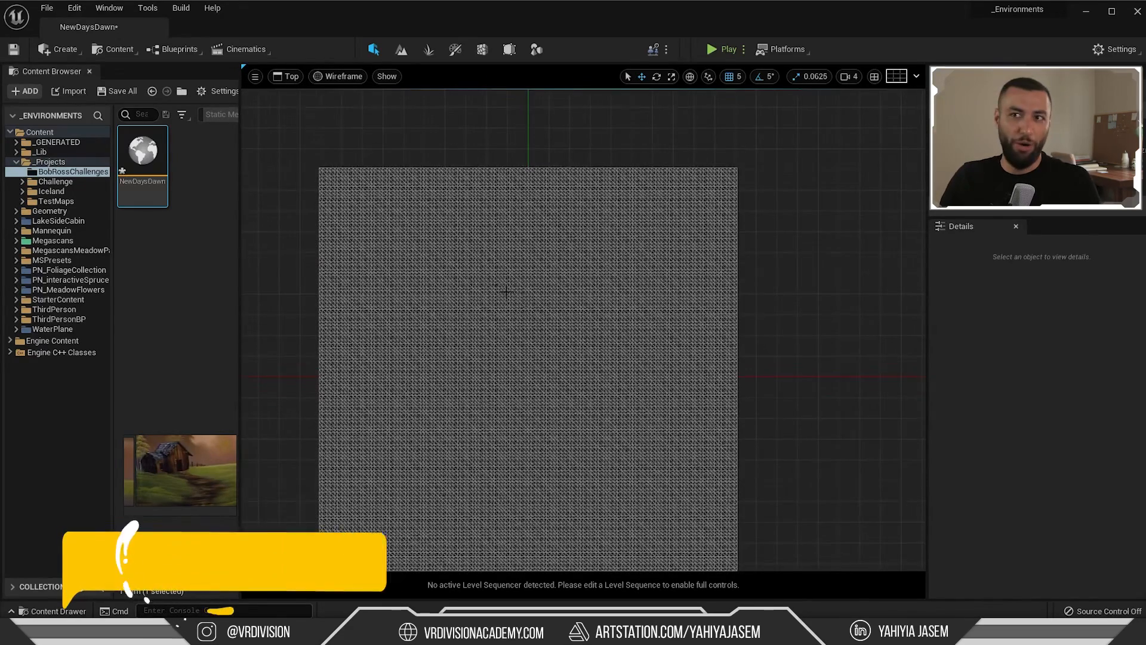
pyautogui.moveTo(313, 124)
pyautogui.mouseDown(button='middle')
pyautogui.moveTo(316, 144)
pyautogui.moveTo(305, 128)
pyautogui.mouseUp(button='middle')
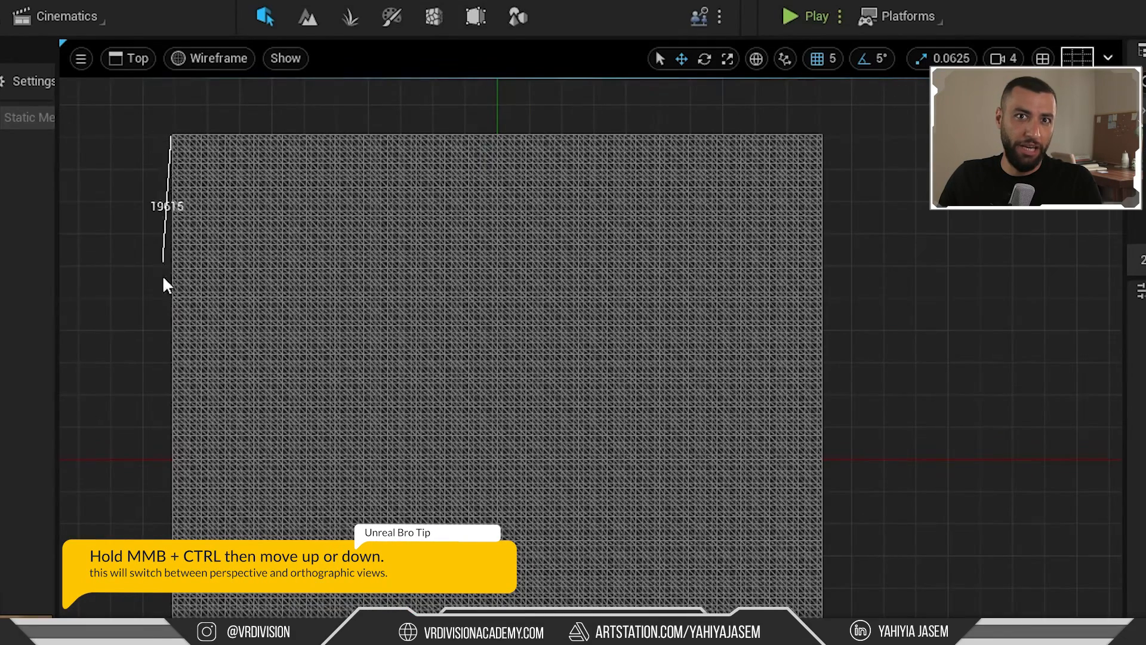
pyautogui.moveTo(164, 278); pyautogui.dragTo(66, 241, button='middle')
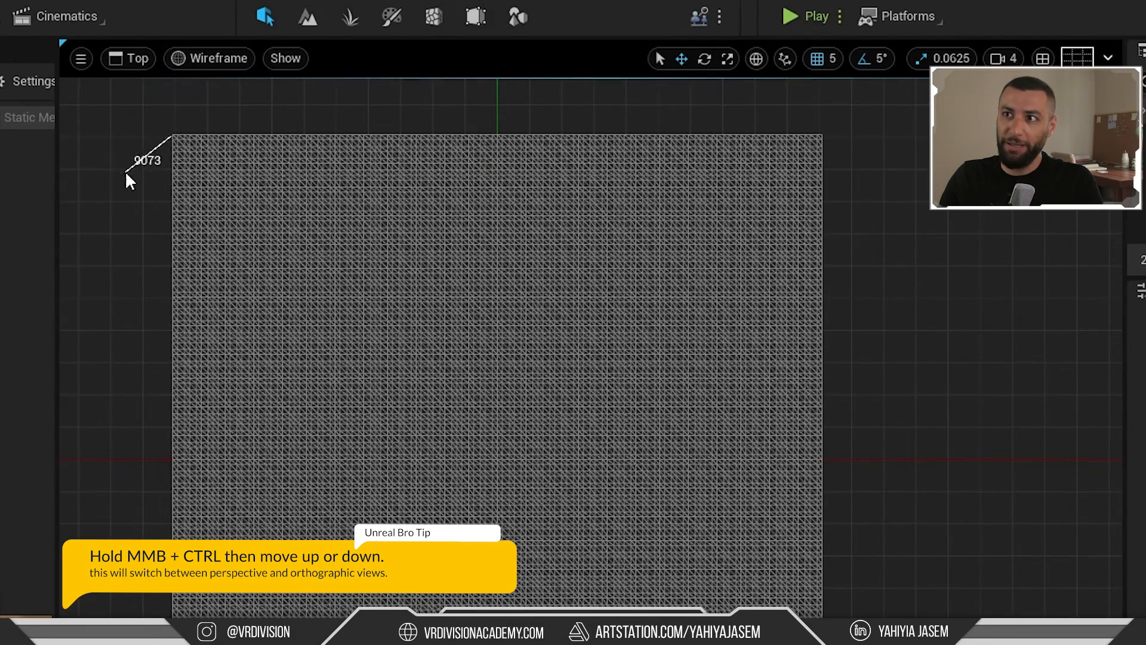
pyautogui.moveTo(116, 87); pyautogui.dragTo(818, 112, button='middle')
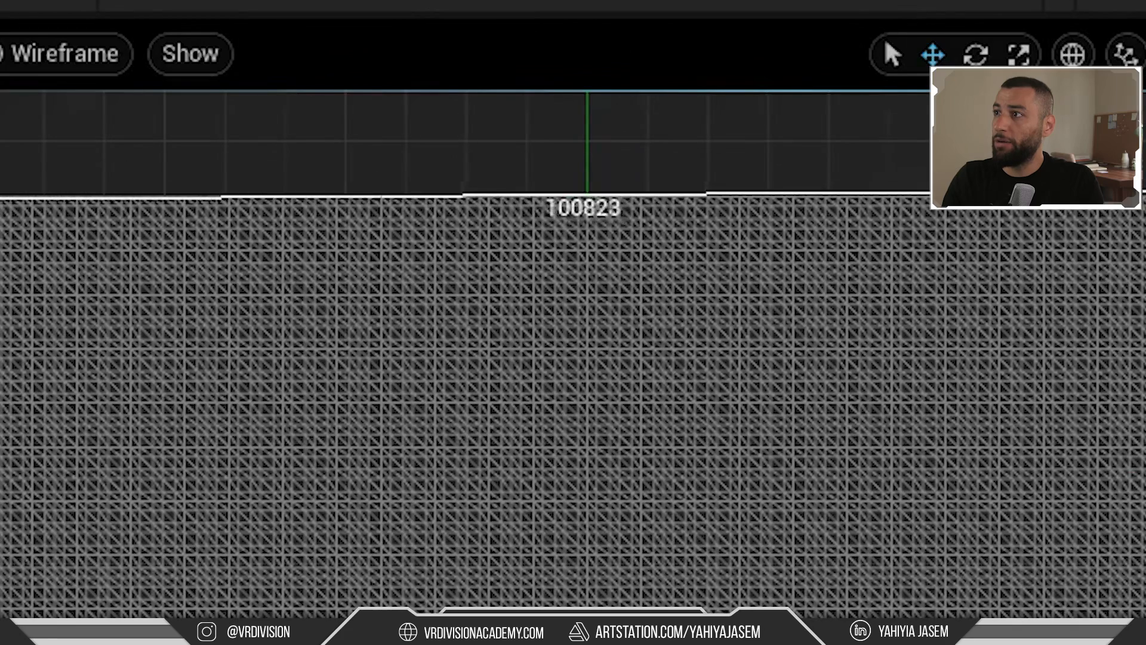
pyautogui.moveTo(1139, 190); pyautogui.dragTo(1143, 197, button='middle')
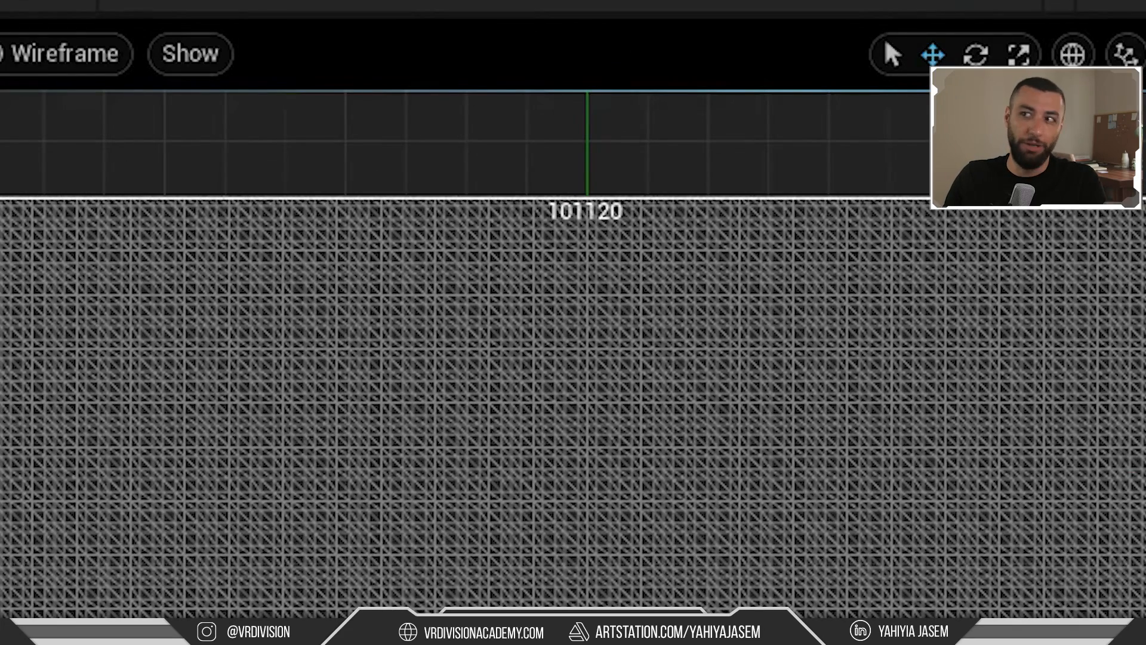
pyautogui.moveTo(732, 125); pyautogui.dragTo(731, 541, button='middle')
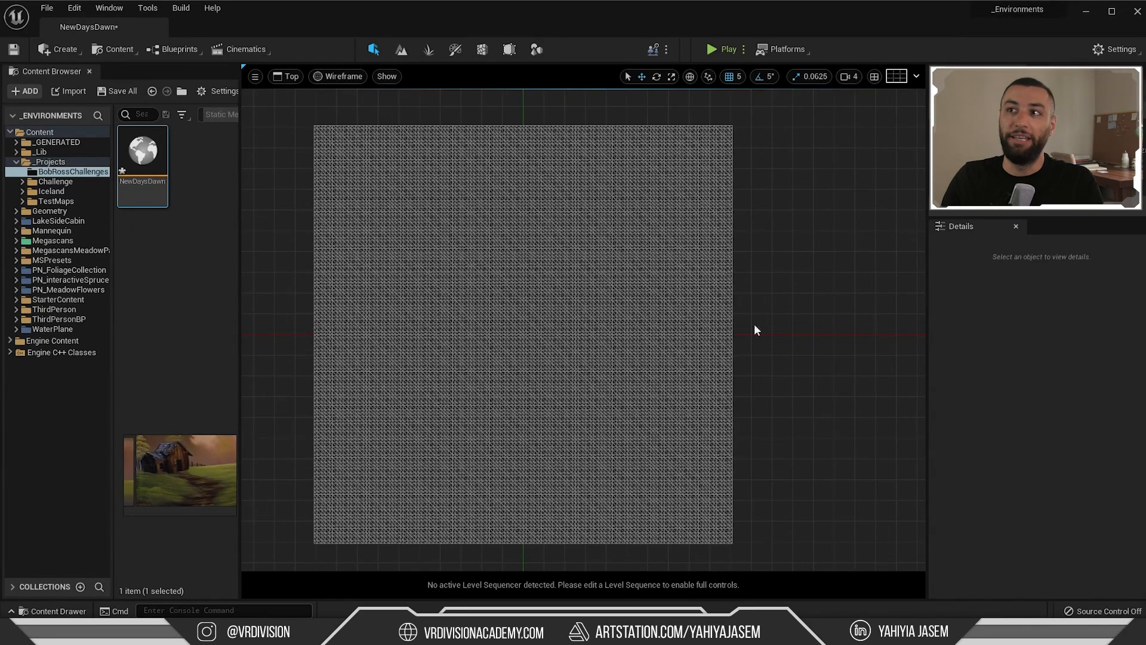
pyautogui.hotkey('alt', 'g')
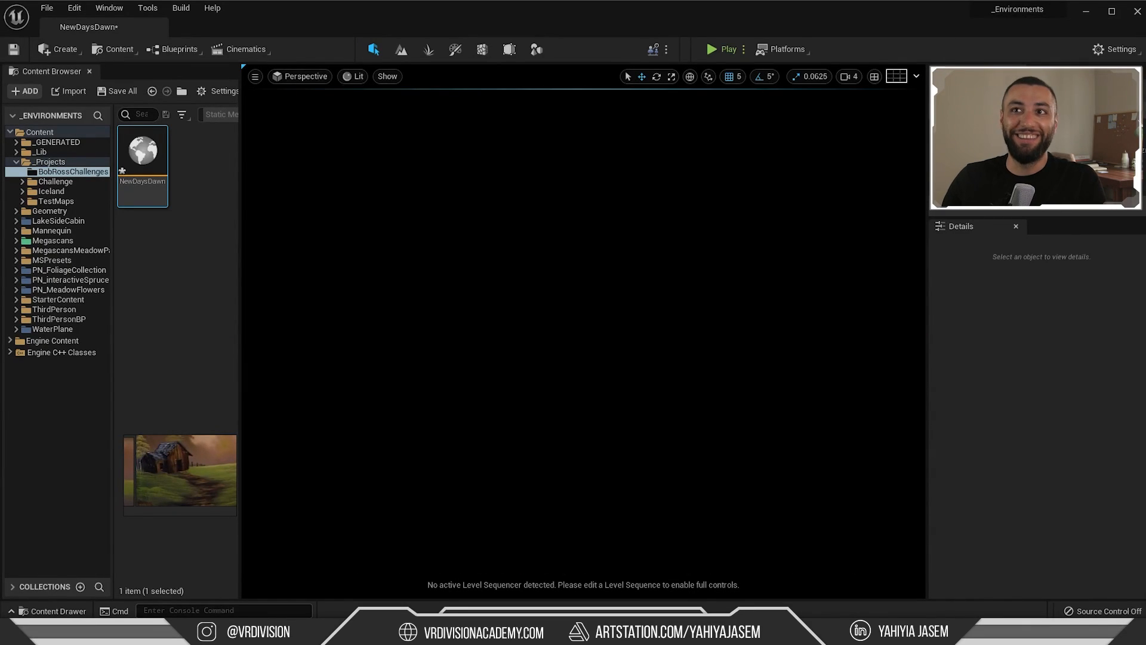
# Create a sky light, atmospheric light 0, sky atmosphere and volumetric cloud with the Env. Light Mixer, and close the mixer
pyautogui.click(109, 8)
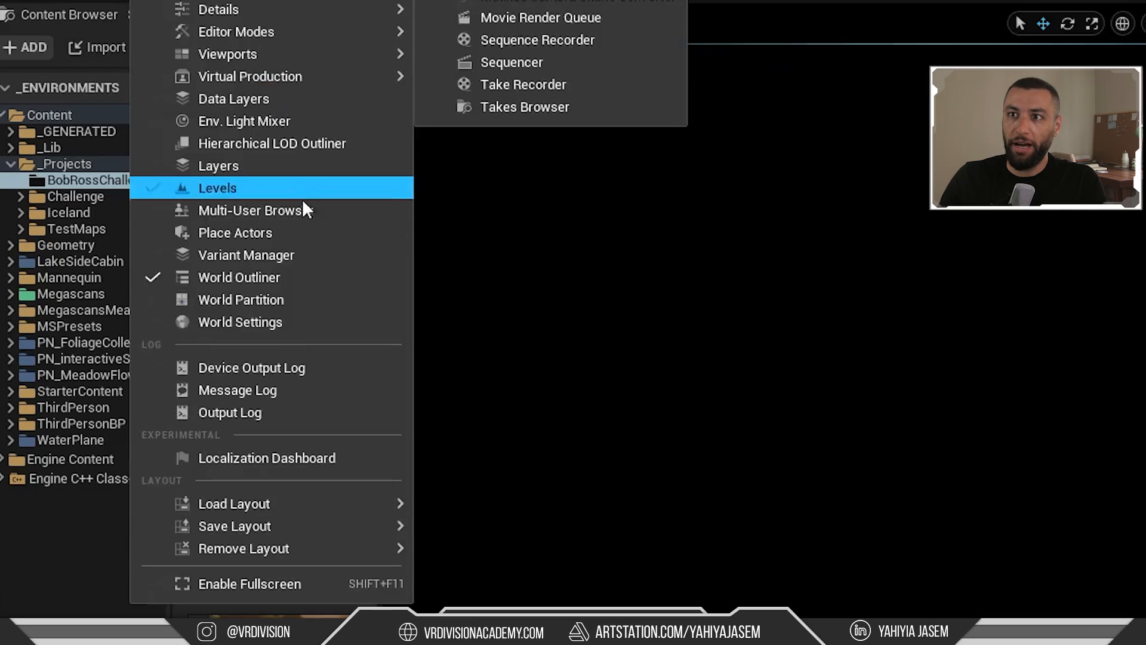
pyautogui.click(243, 119)
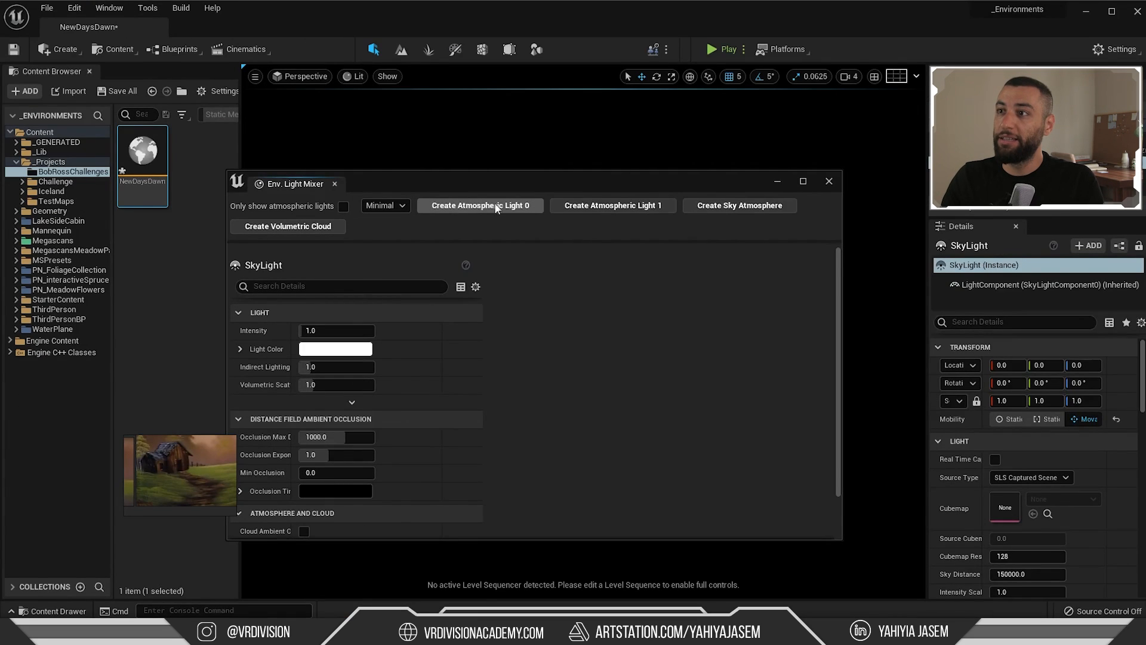
pyautogui.click(480, 208)
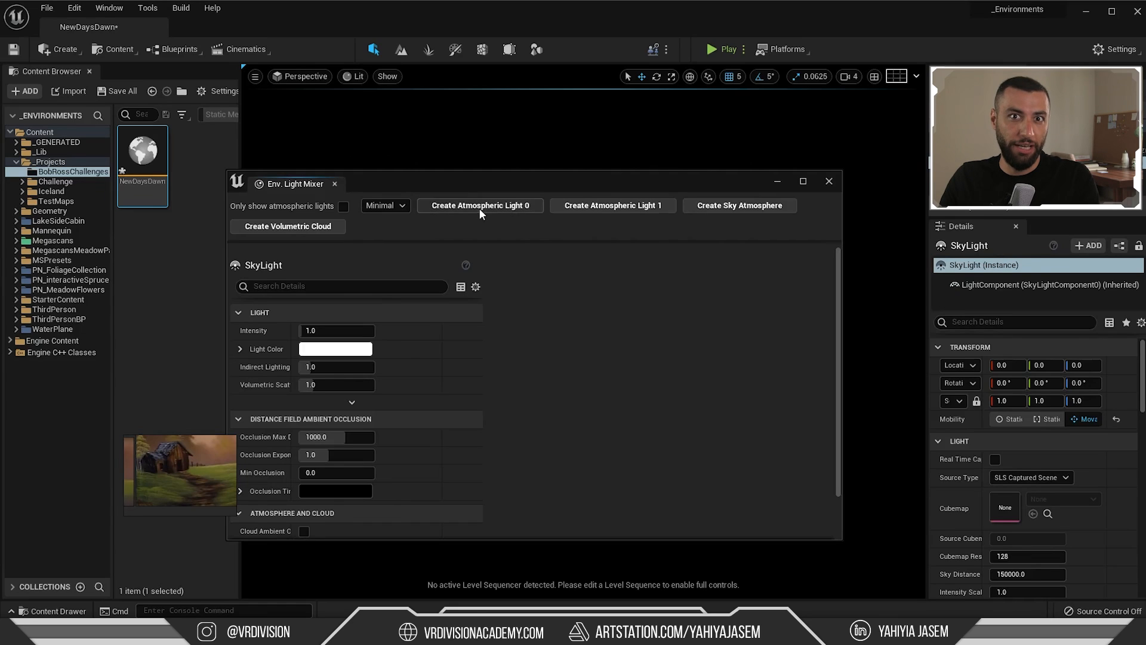
pyautogui.click(595, 212)
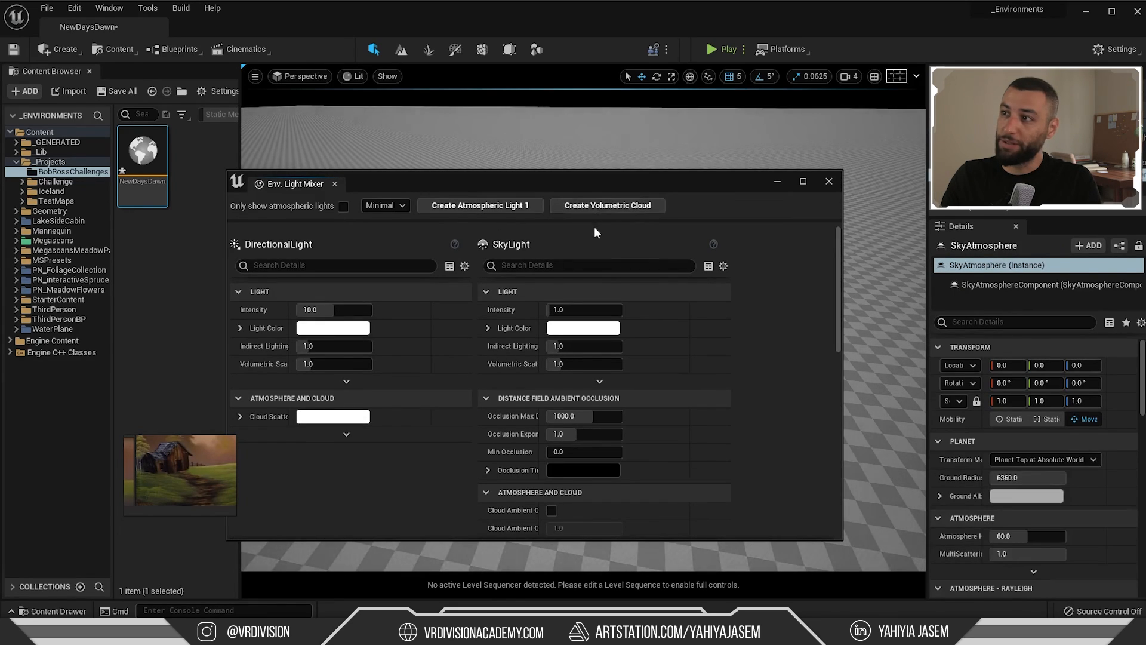
pyautogui.click(604, 207)
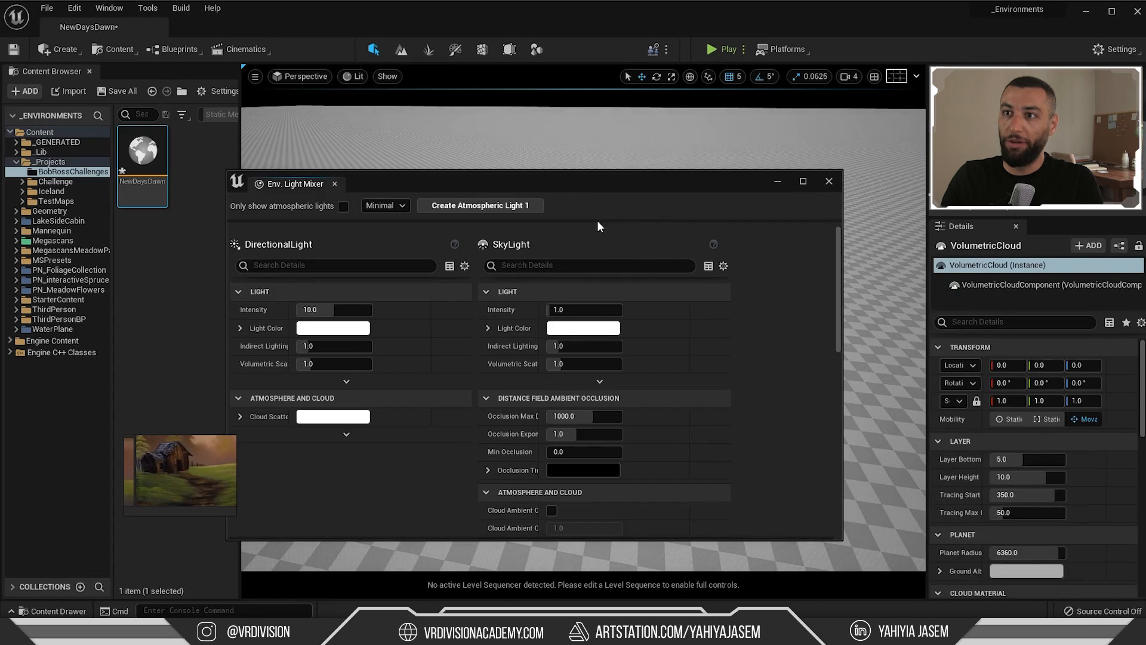
pyautogui.middleClick(292, 184)
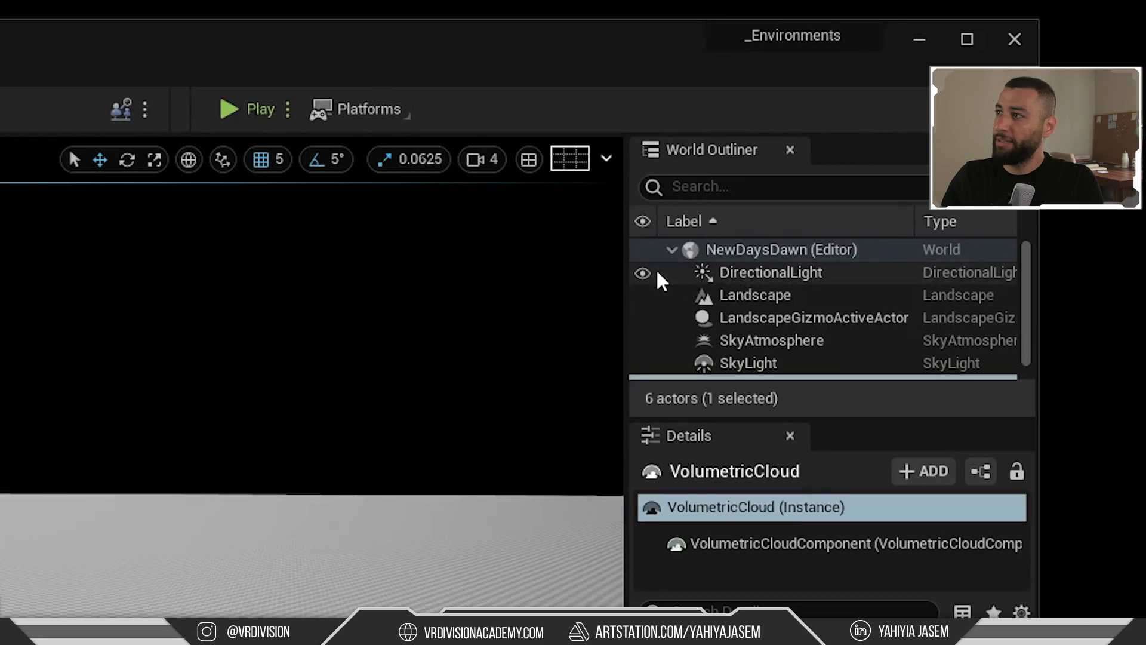
# Toggle the directional light's visibility, and reposition the reference painting over the Content Browser area
pyautogui.click(643, 273)
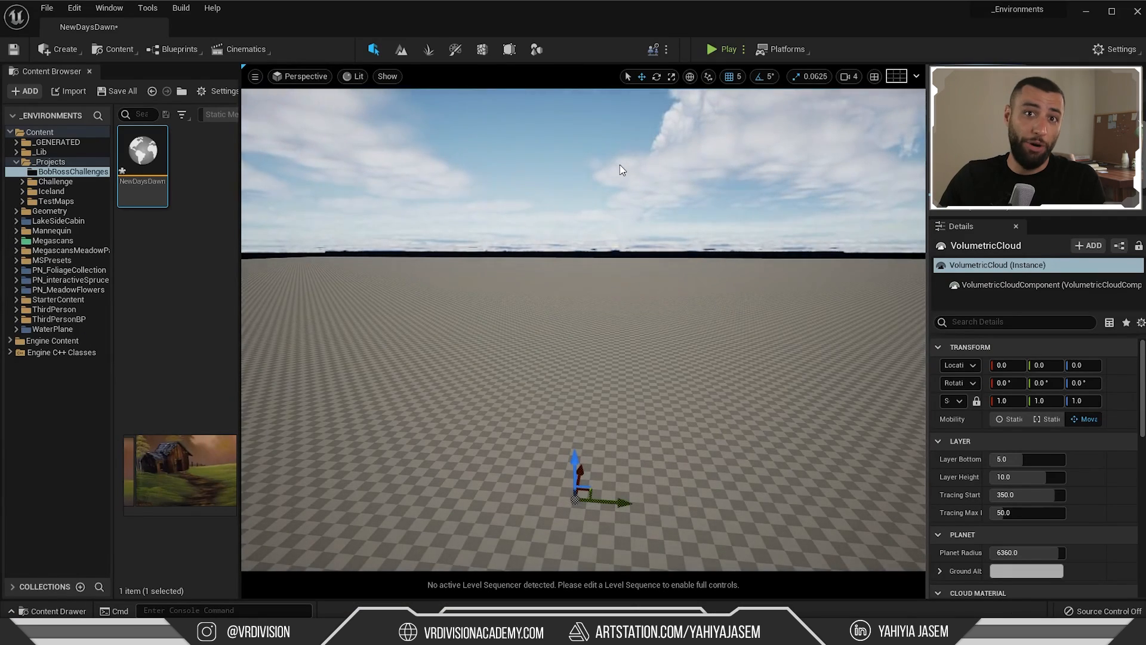
pyautogui.moveTo(610, 238)
pyautogui.mouseDown(button='right')
pyautogui.moveTo(637, 194)
pyautogui.moveTo(606, 253)
pyautogui.mouseUp(button='right')
pyautogui.press('s')
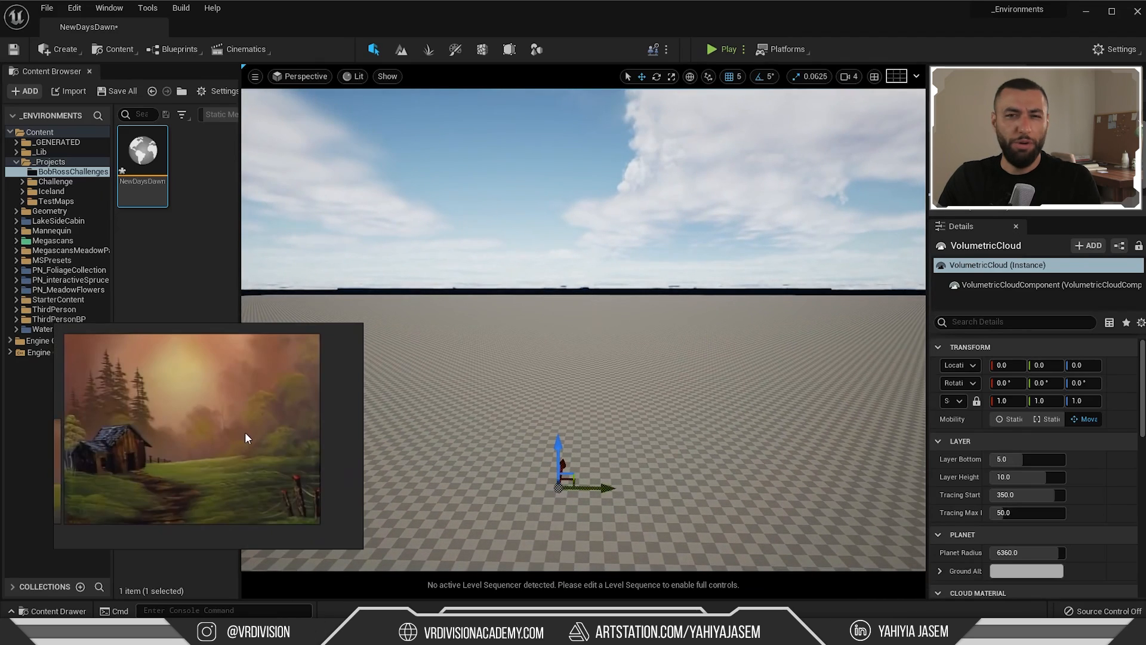
pyautogui.moveTo(245, 435); pyautogui.dragTo(195, 467, button='right')
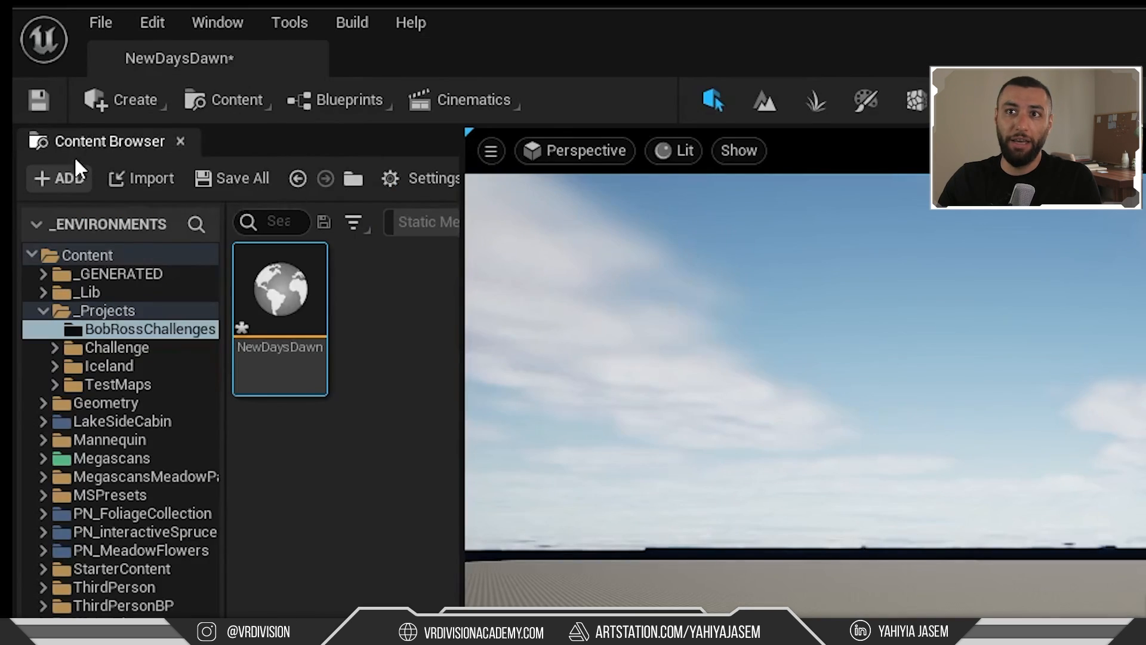
# Examine the Third Person blueprint feature in the add-content dialog, and highlight the Mannequin, ThirdPerson and ThirdPersonBP folders
pyautogui.click(24, 91)
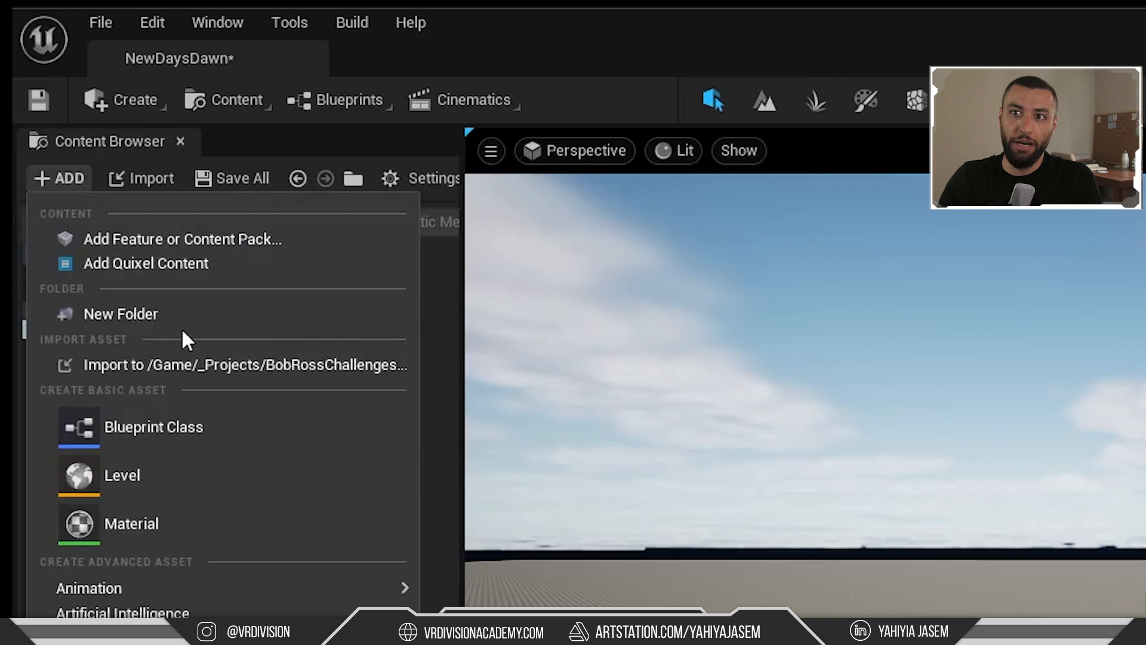
pyautogui.click(138, 236)
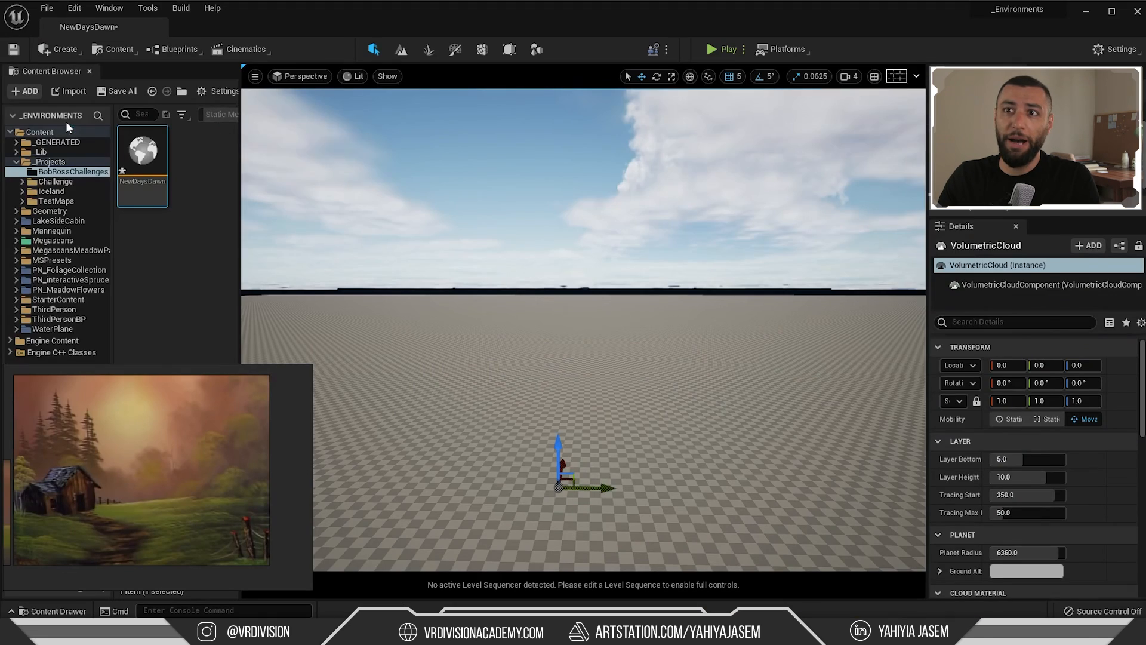
pyautogui.click(595, 265)
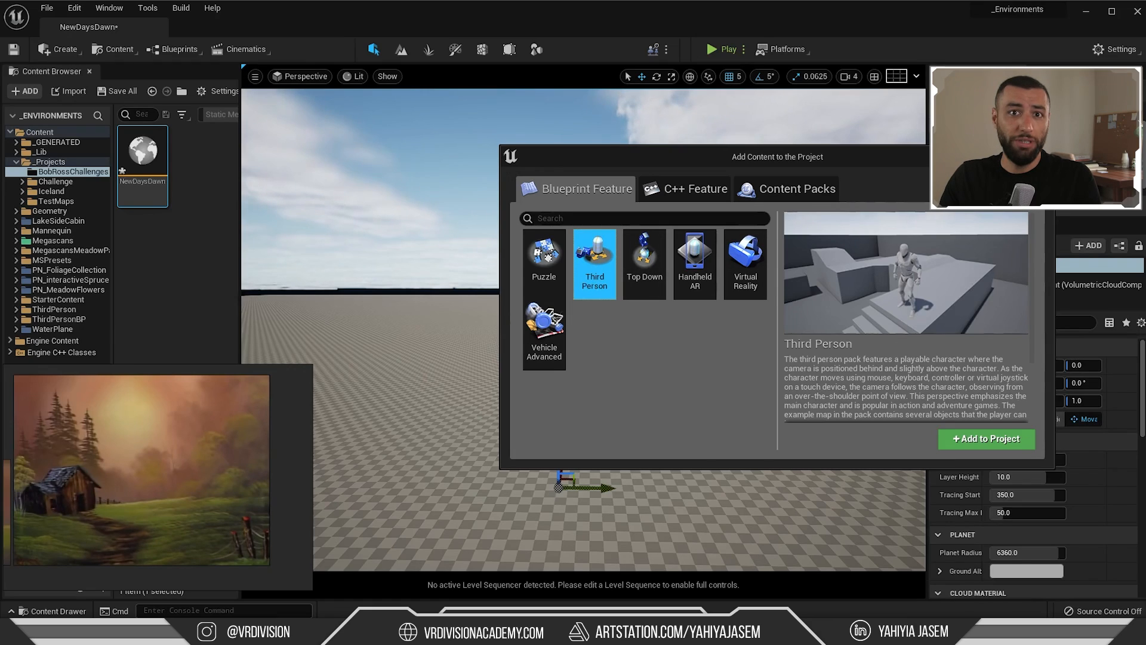
pyautogui.click(60, 232)
pyautogui.keyDown('ctrl'); pyautogui.click(56, 310); pyautogui.keyUp('ctrl')
pyautogui.keyDown('ctrl'); pyautogui.click(73, 319); pyautogui.keyUp('ctrl')
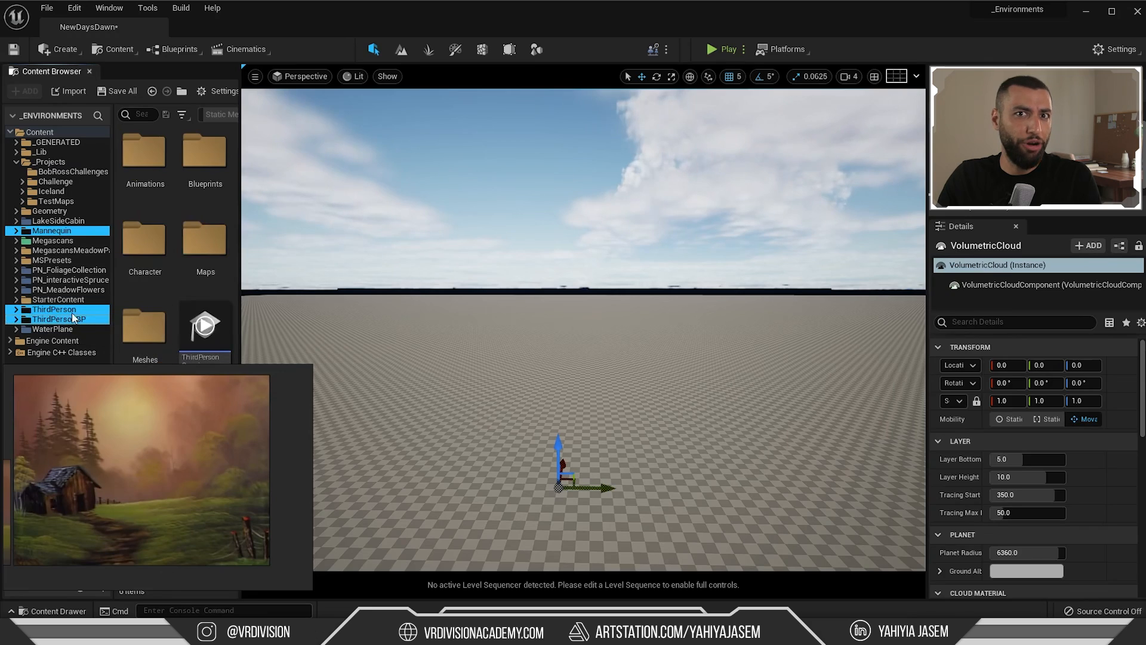
# Place SK_Mannequin and SK_Mannequin_Female from the Mannequin/Character/Mesh folder side by side on the landscape as scale references
pyautogui.click(61, 232)
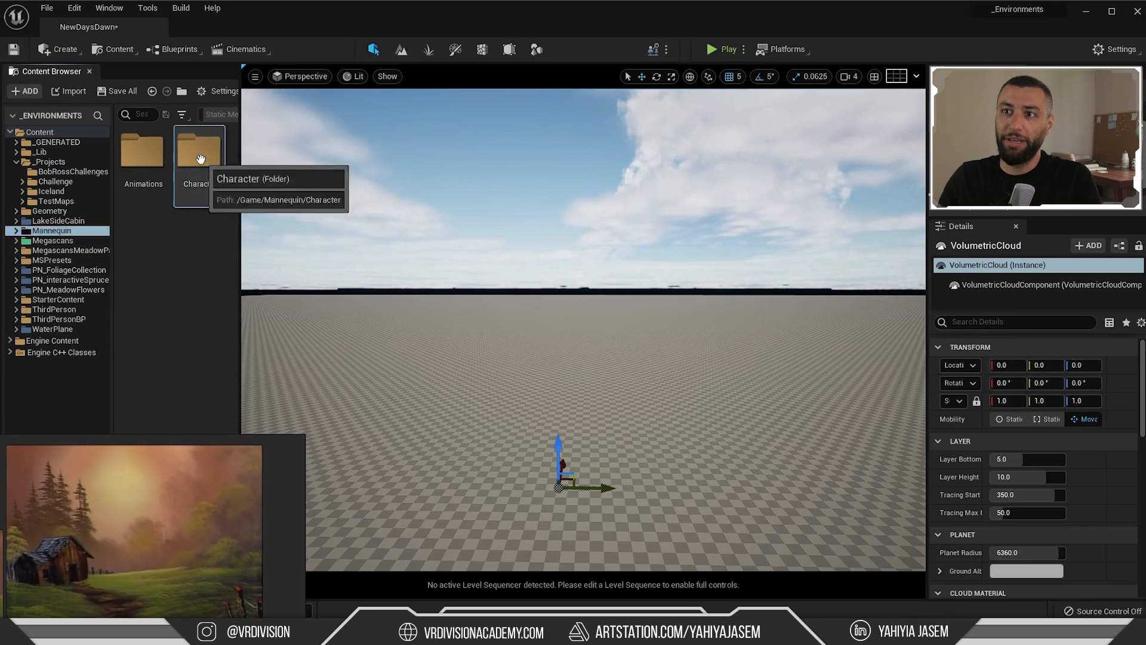
pyautogui.doubleClick(203, 167)
pyautogui.doubleClick(203, 170)
pyautogui.moveTo(144, 153); pyautogui.dragTo(480, 428)
pyautogui.moveTo(205, 152); pyautogui.dragTo(519, 430)
pyautogui.press('f')
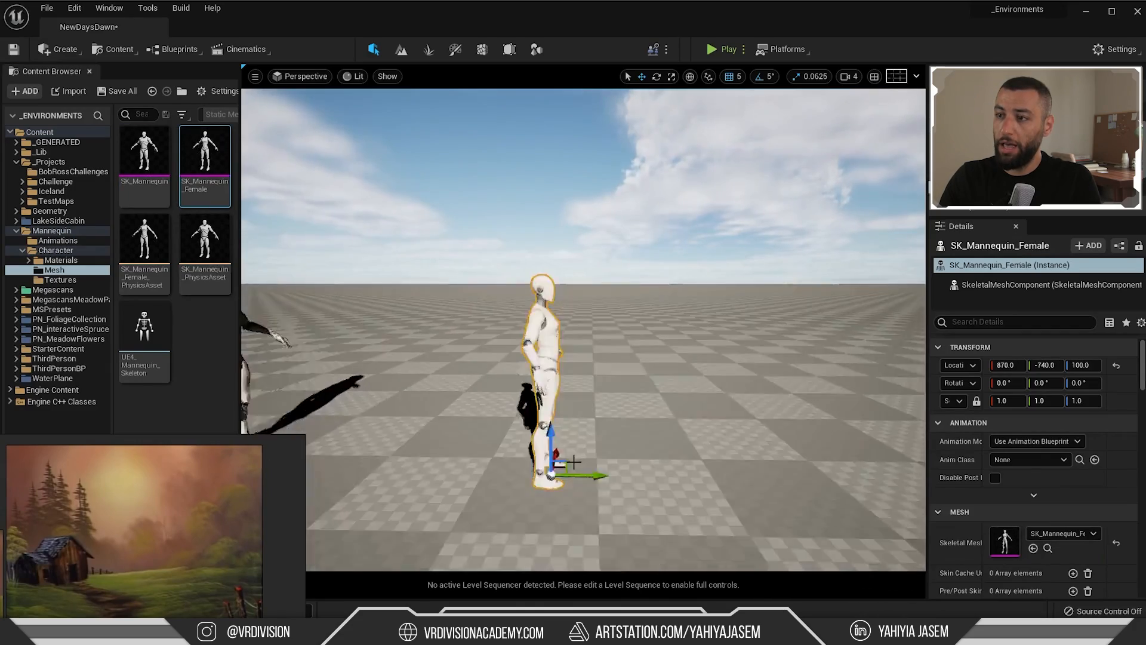
# Examine both mannequins up close and from a distance to judge human scale against the landscape
pyautogui.scroll(-3, 577, 462)
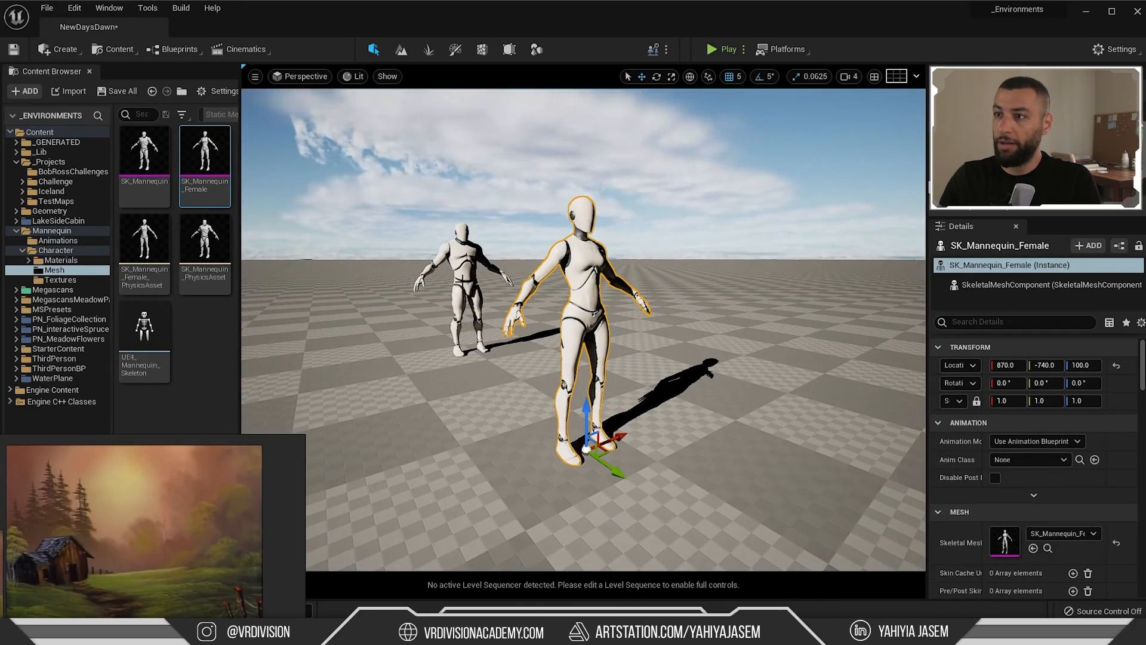
pyautogui.click(460, 281)
pyautogui.press('f')
pyautogui.keyDown('alt'); pyautogui.moveTo(378, 335); pyautogui.dragTo(251, 346); pyautogui.keyUp('alt')
pyautogui.keyDown('alt'); pyautogui.moveTo(379, 335); pyautogui.dragTo(322, 335, button='right'); pyautogui.keyUp('alt')
pyautogui.keyDown('alt'); pyautogui.moveTo(620, 341); pyautogui.dragTo(382, 287); pyautogui.keyUp('alt')
pyautogui.scroll(-5, 621, 342)
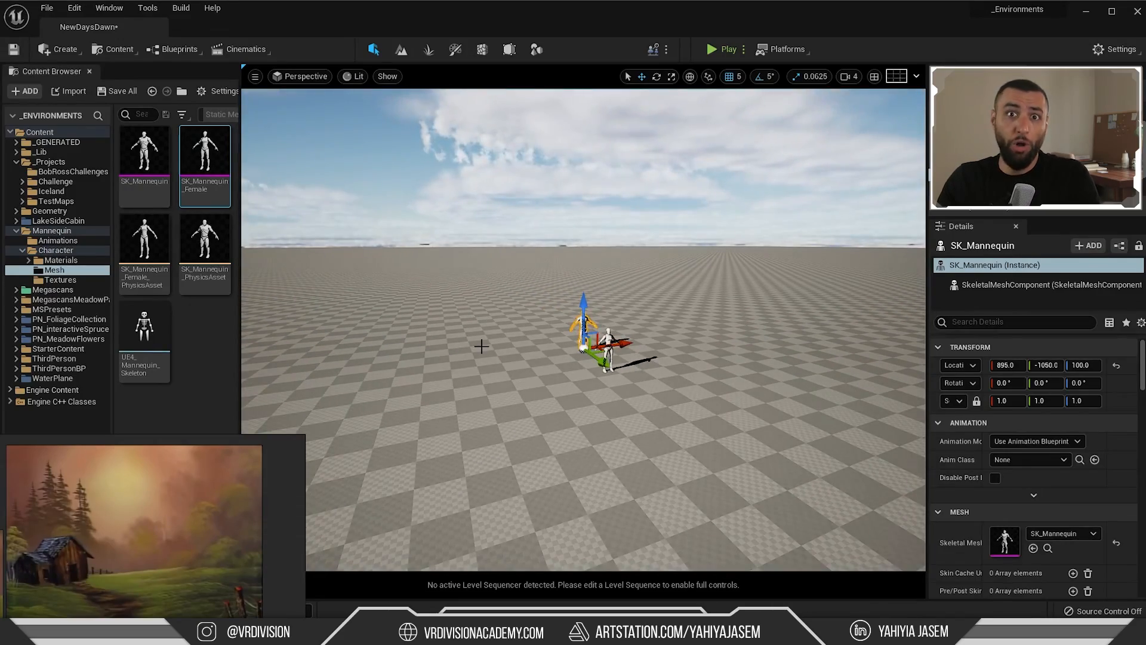
pyautogui.keyDown('alt'); pyautogui.moveTo(410, 328); pyautogui.dragTo(502, 286); pyautogui.keyUp('alt')
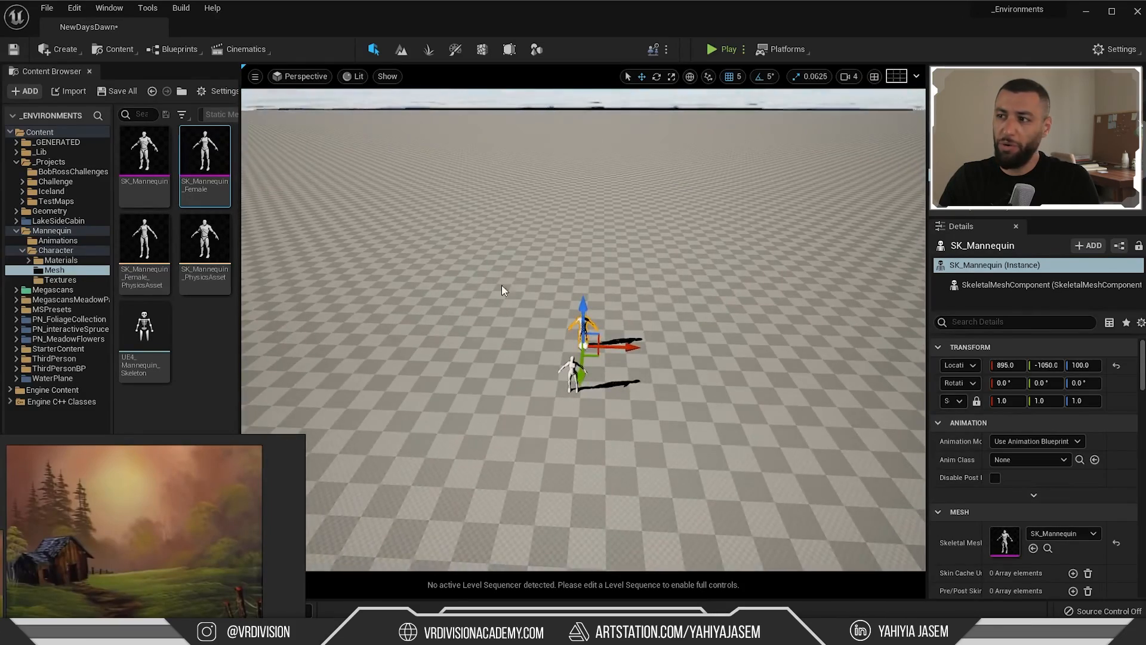
pyautogui.keyDown('alt'); pyautogui.moveTo(511, 304); pyautogui.dragTo(631, 478, button='right'); pyautogui.keyUp('alt')
pyautogui.keyDown('alt'); pyautogui.moveTo(633, 482); pyautogui.dragTo(634, 461); pyautogui.keyUp('alt')
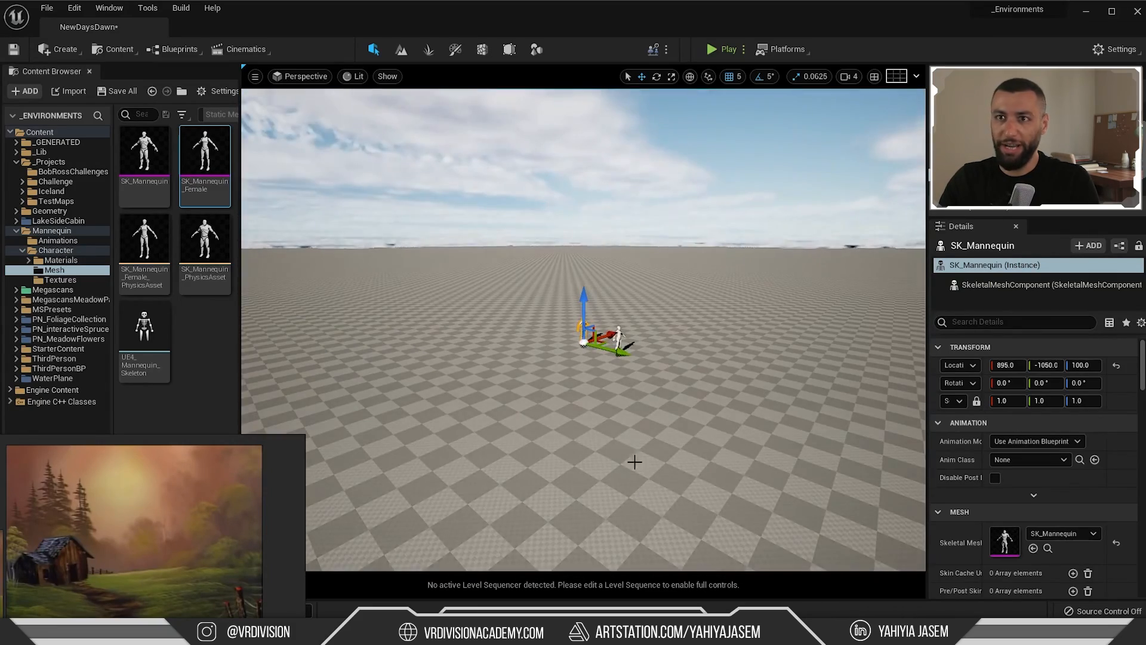
# Add a Cine Camera Actor to the level
pyautogui.click(65, 49)
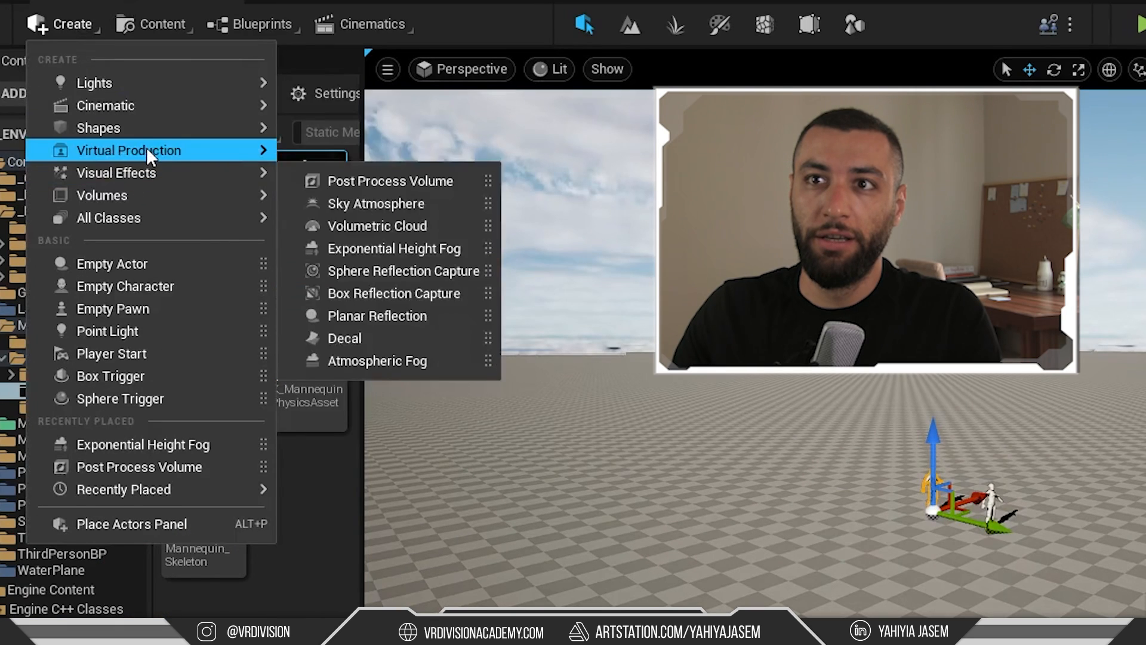
pyautogui.moveTo(108, 127)
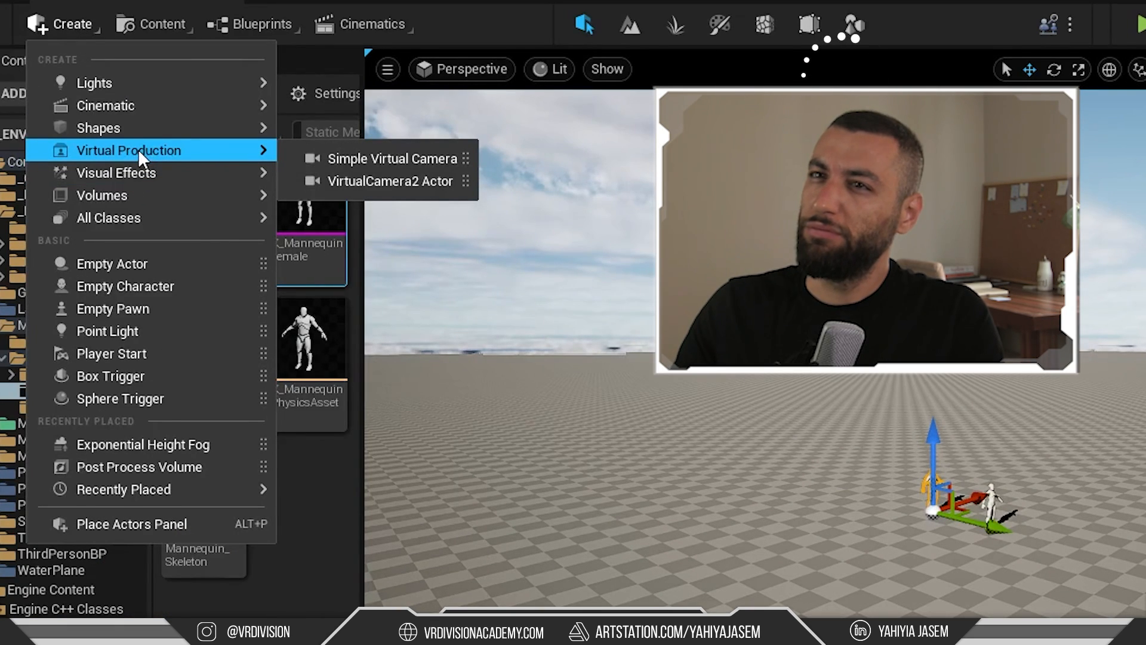
pyautogui.moveTo(137, 105)
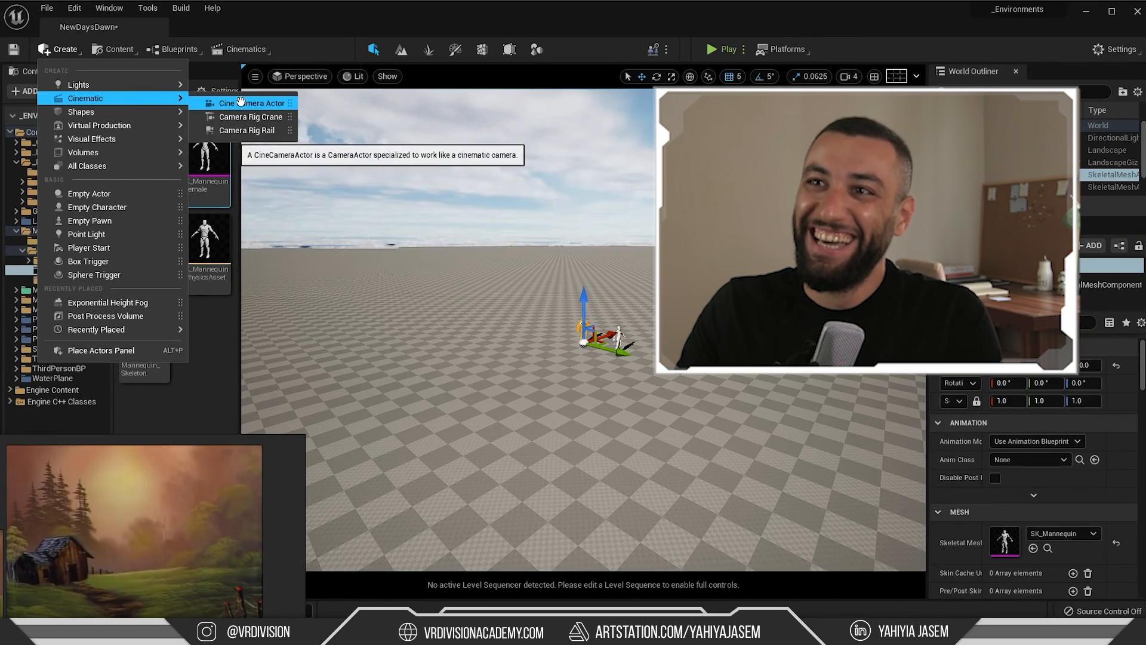
pyautogui.click(237, 103)
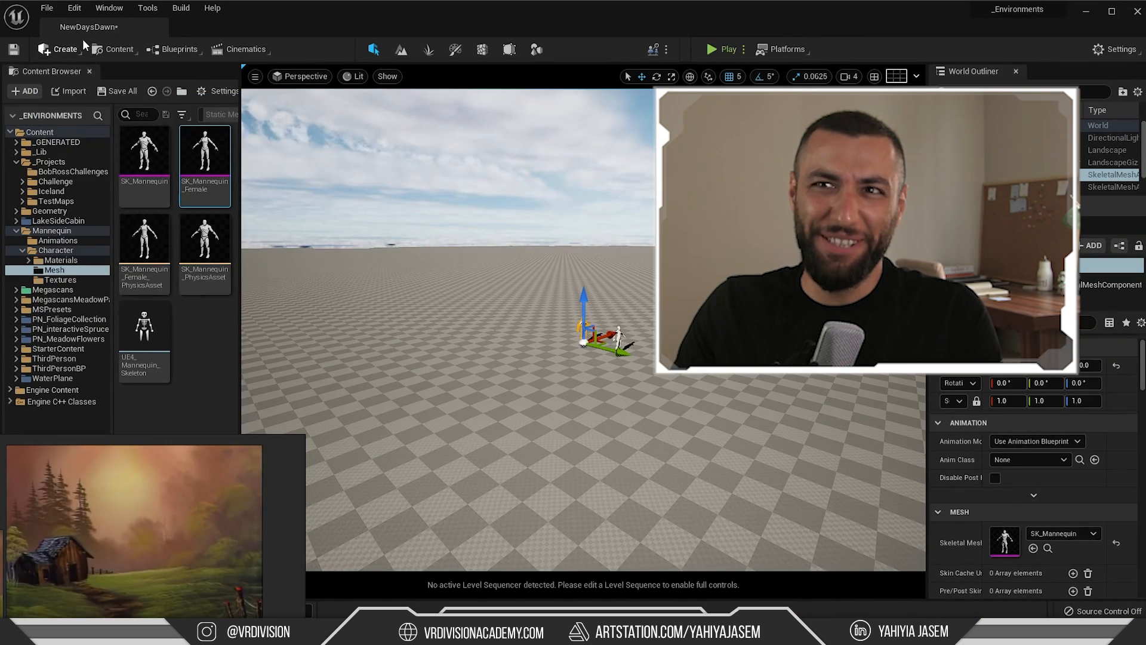
pyautogui.click(65, 50)
pyautogui.moveTo(90, 98)
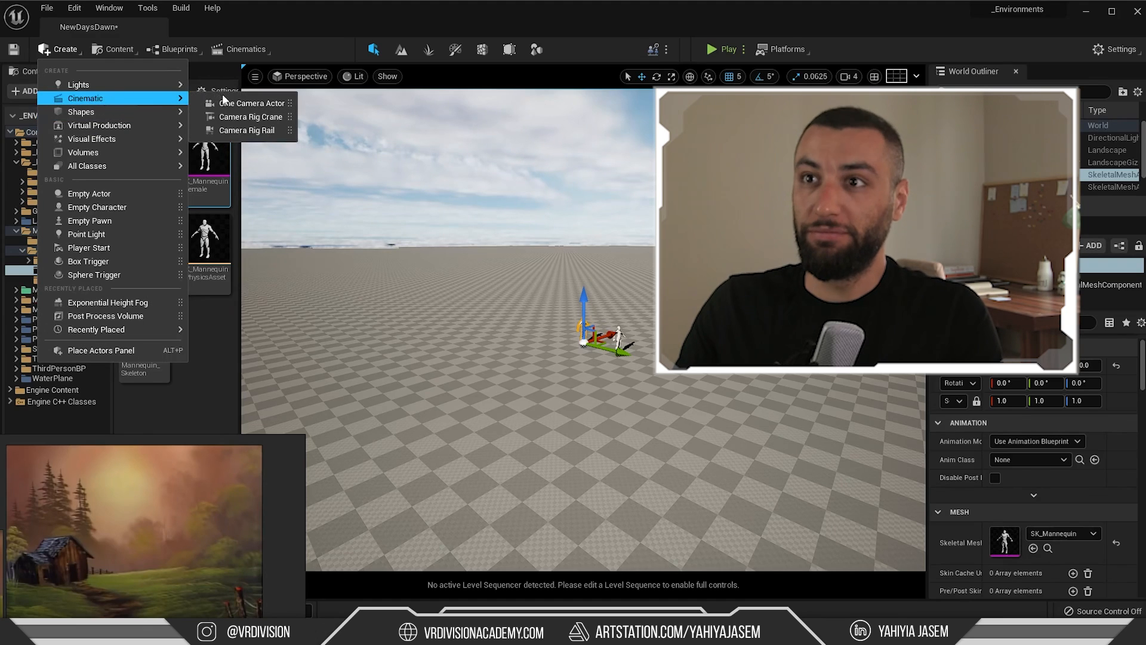
pyautogui.click(238, 98)
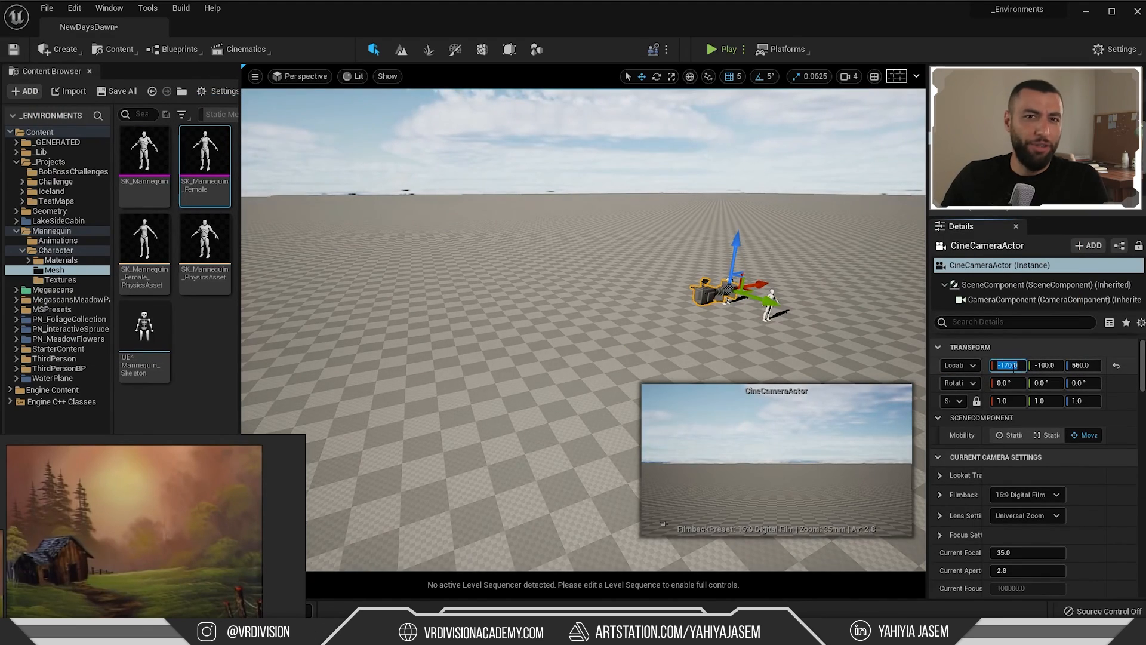
# Set the cine camera's location to X 0, Y 0 and Z 200
pyautogui.press('Tab')
pyautogui.write('0')
pyautogui.press('Tab')
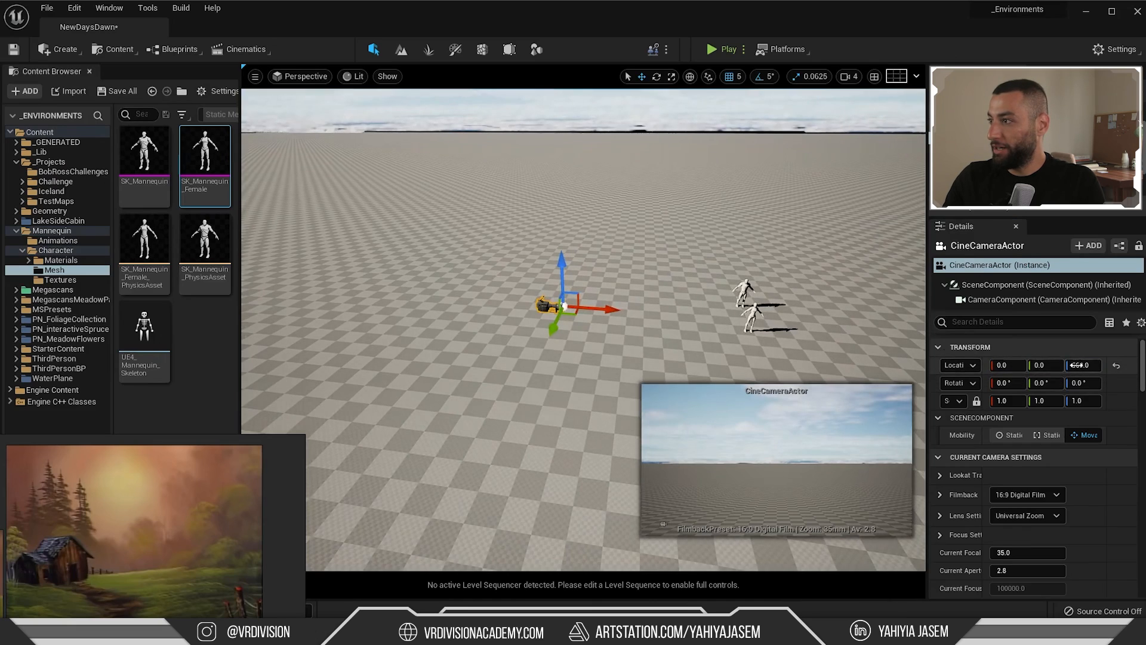
pyautogui.write('200')
pyautogui.press('Return')
# Move the cine camera back along the X axis to about -3045 so it frames both mannequins
pyautogui.moveTo(616, 366); pyautogui.dragTo(621, 378, button='right')
pyautogui.moveTo(610, 377); pyautogui.dragTo(269, 337)
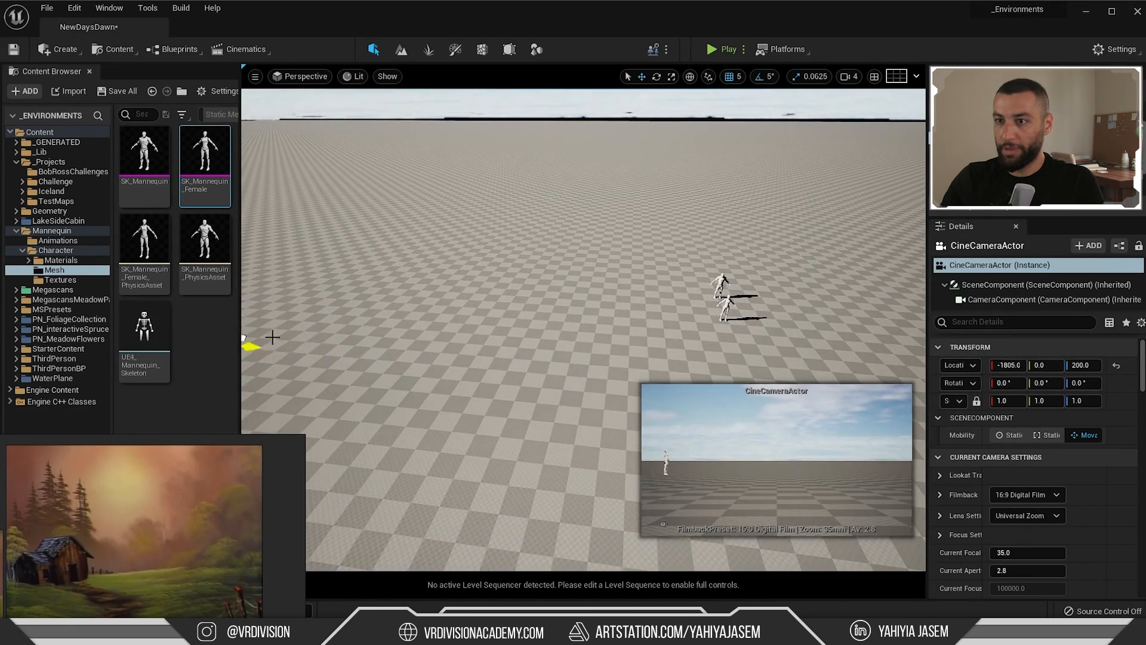
pyautogui.moveTo(271, 335); pyautogui.dragTo(311, 352, button='right')
pyautogui.moveTo(392, 338); pyautogui.dragTo(269, 331)
pyautogui.moveTo(269, 332); pyautogui.dragTo(280, 323, button='right')
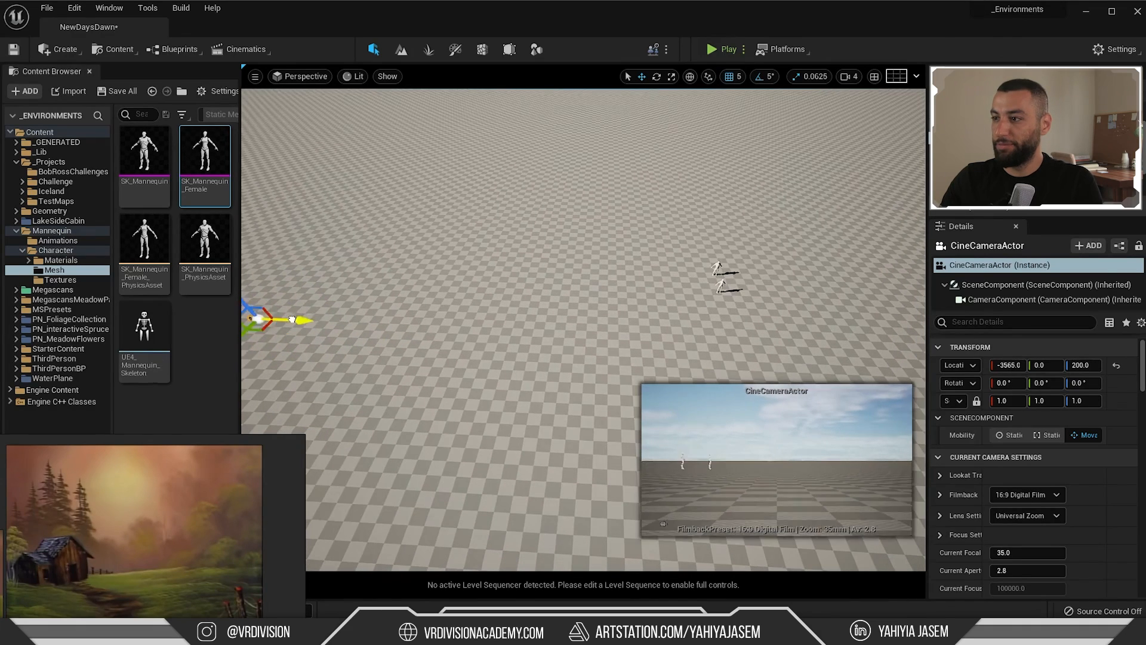
pyautogui.moveTo(302, 318); pyautogui.dragTo(408, 322)
pyautogui.moveTo(408, 322); pyautogui.dragTo(428, 320, button='right')
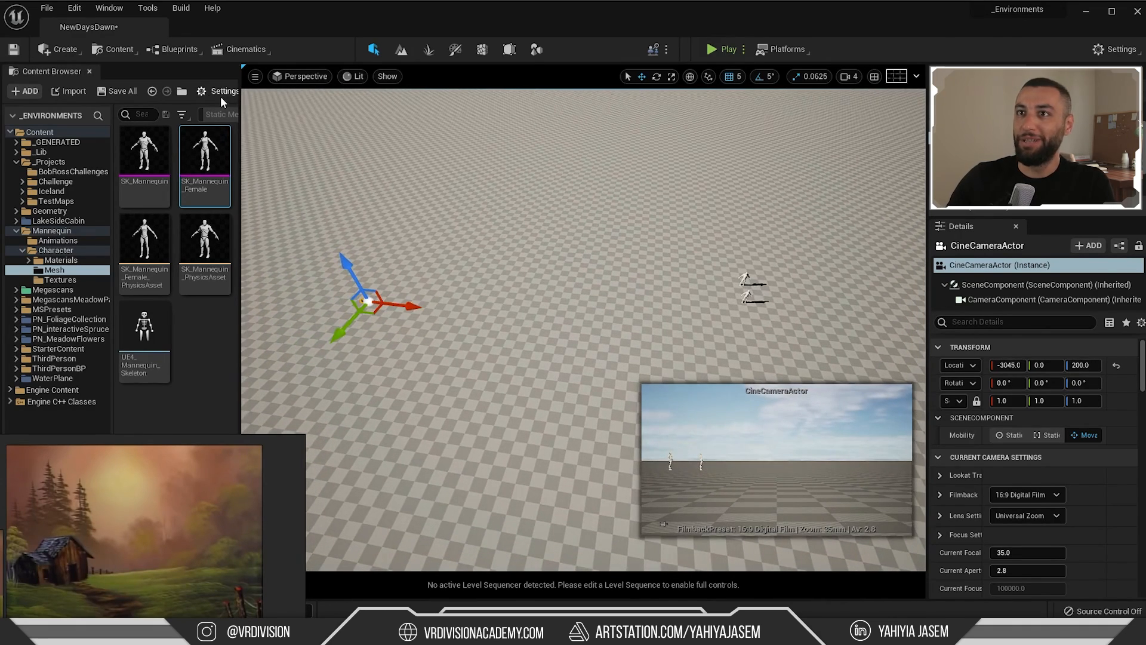
# Start a box shape in Modeling mode with height 300, width 400 and depth 400
pyautogui.click(535, 51)
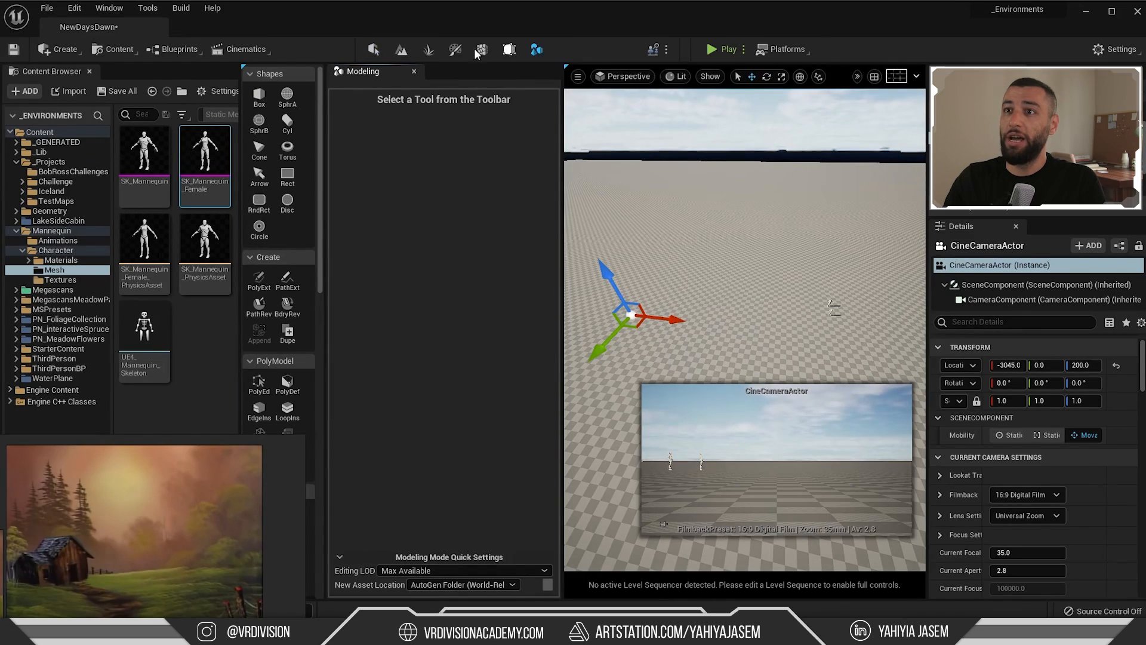
pyautogui.click(256, 101)
pyautogui.click(427, 151)
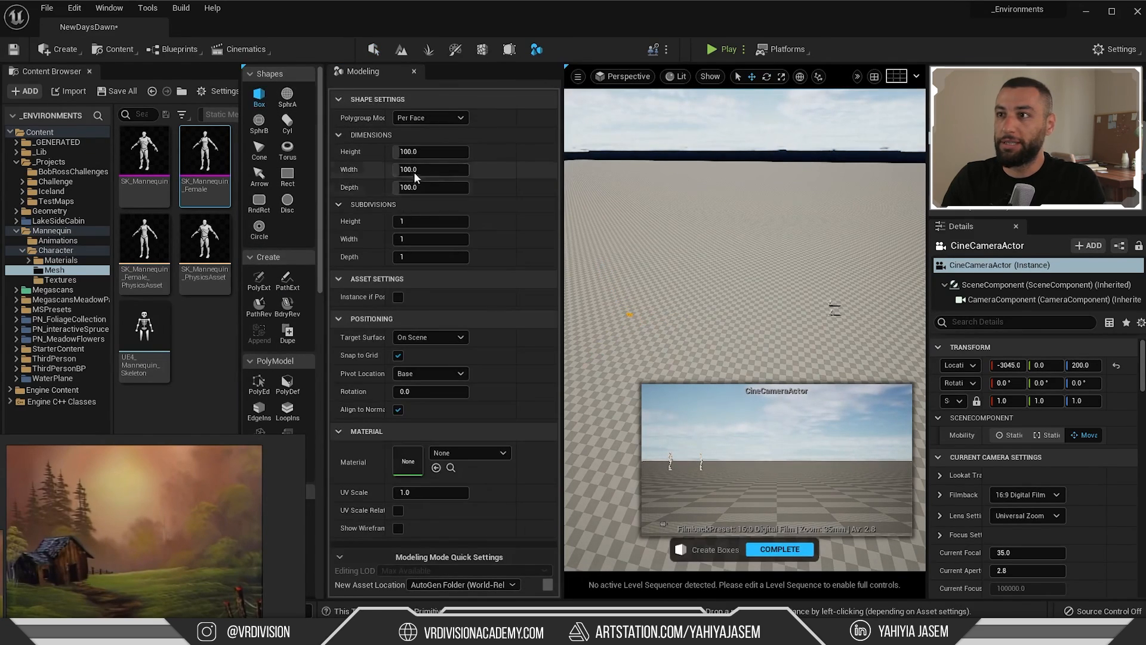
pyautogui.write('300')
pyautogui.click(425, 230)
pyautogui.write('400')
pyautogui.click(448, 266)
pyautogui.write('40')
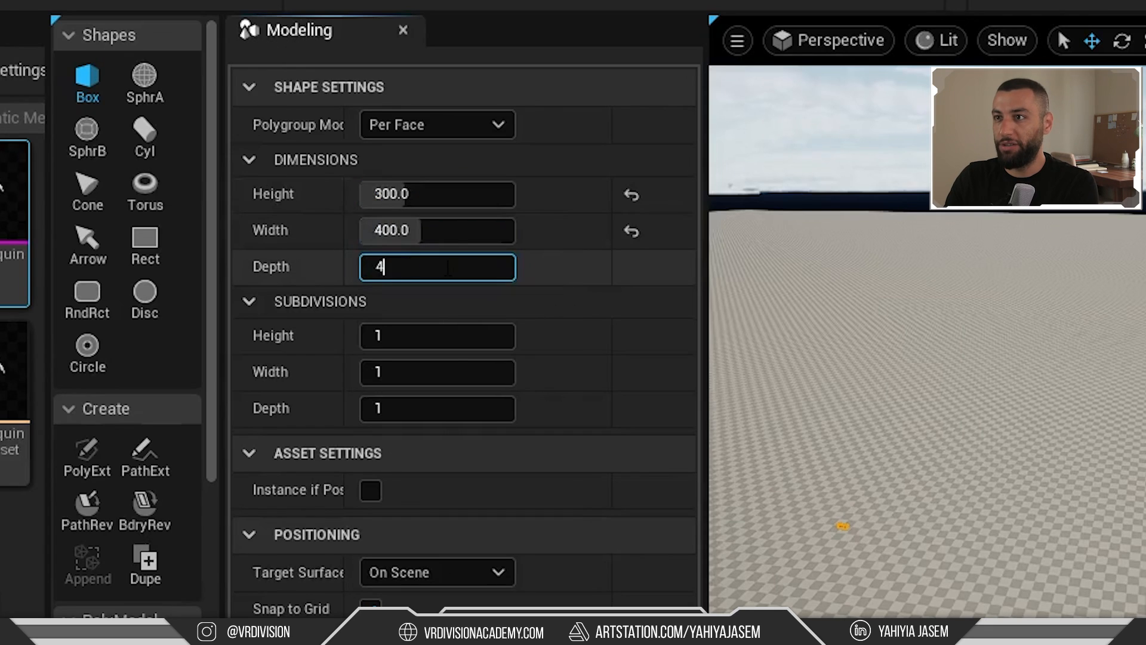
pyautogui.write('0')
pyautogui.press('Return')
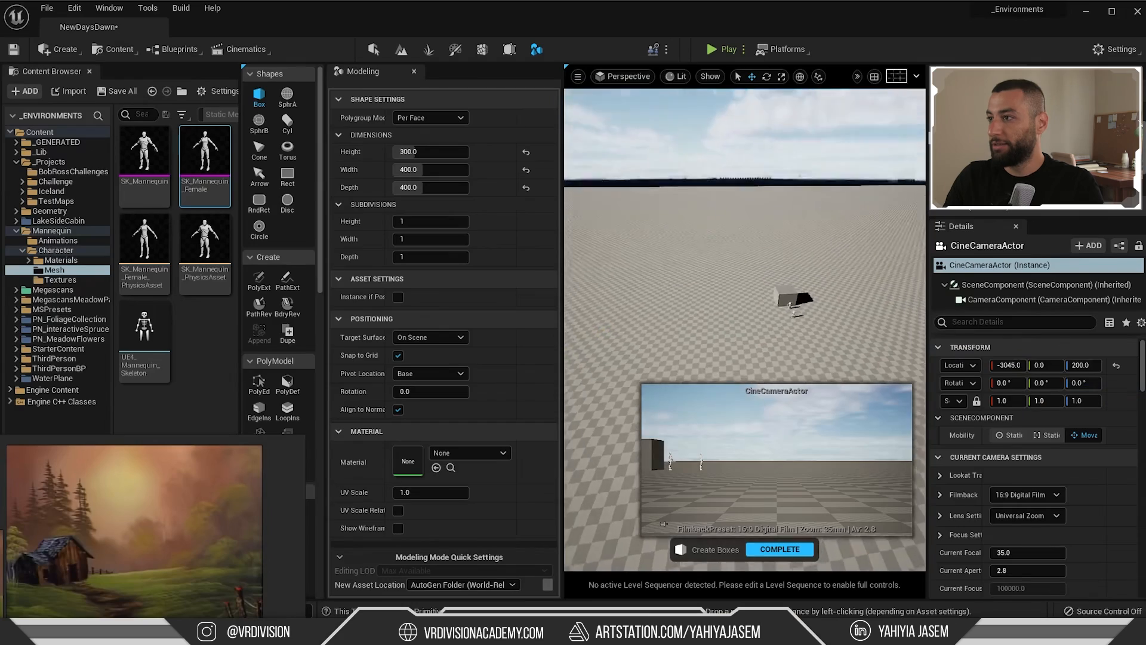
# Place the box on the landscape behind the mannequins as a cabin stand-in, complete it and return to selection mode
pyautogui.click(748, 298)
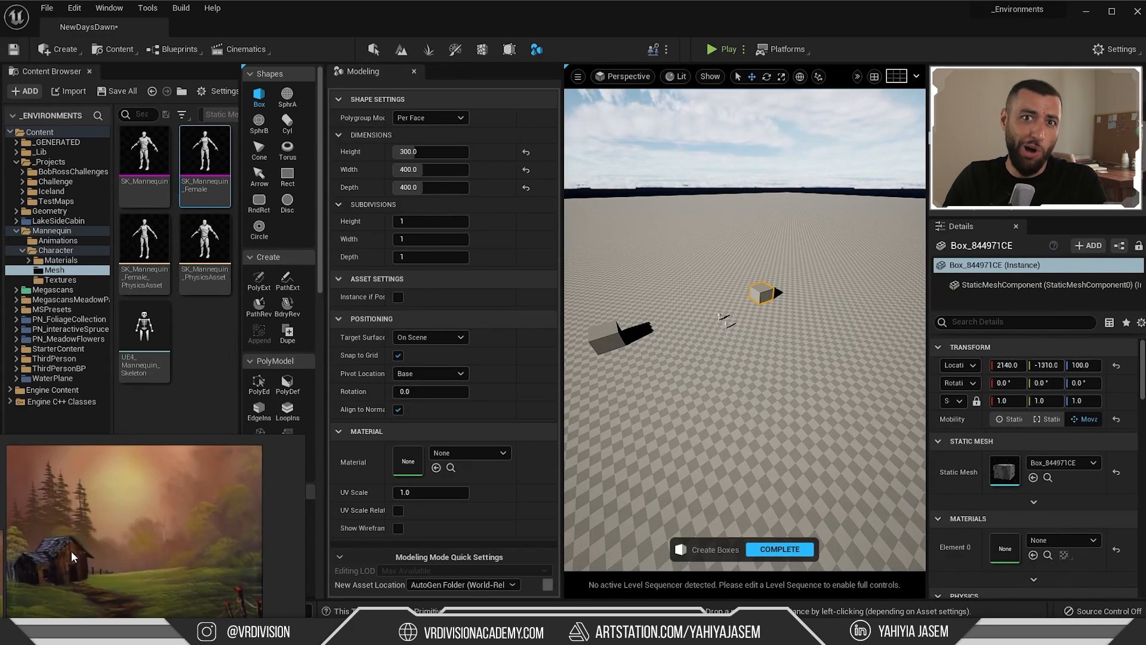
pyautogui.click(777, 550)
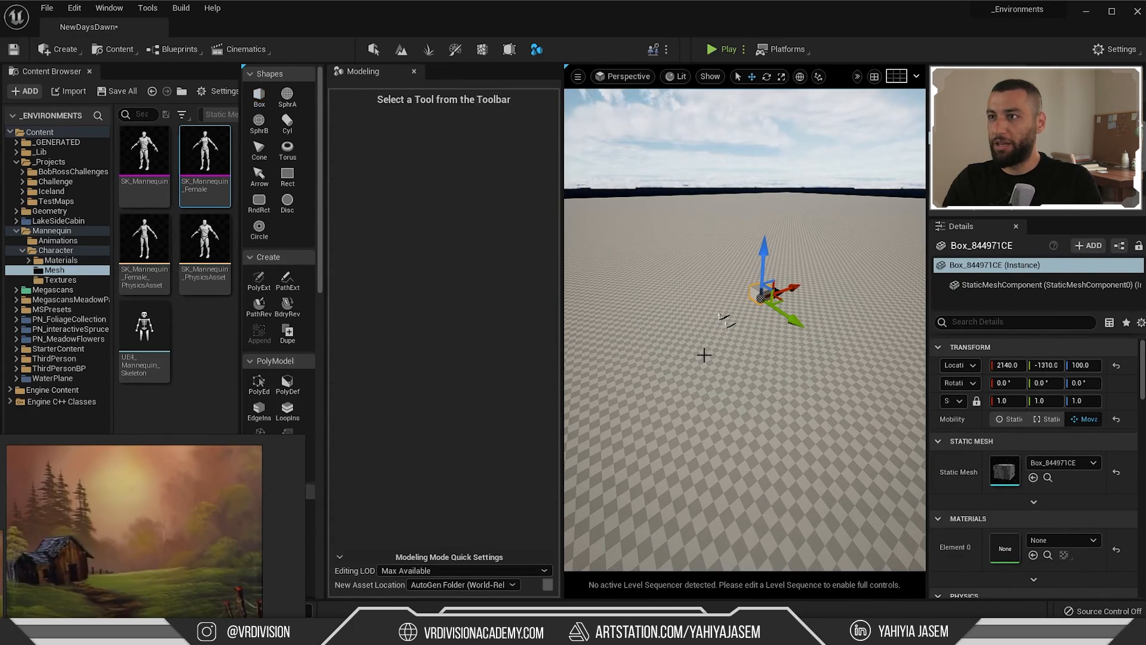
pyautogui.hotkey('shift', '1')
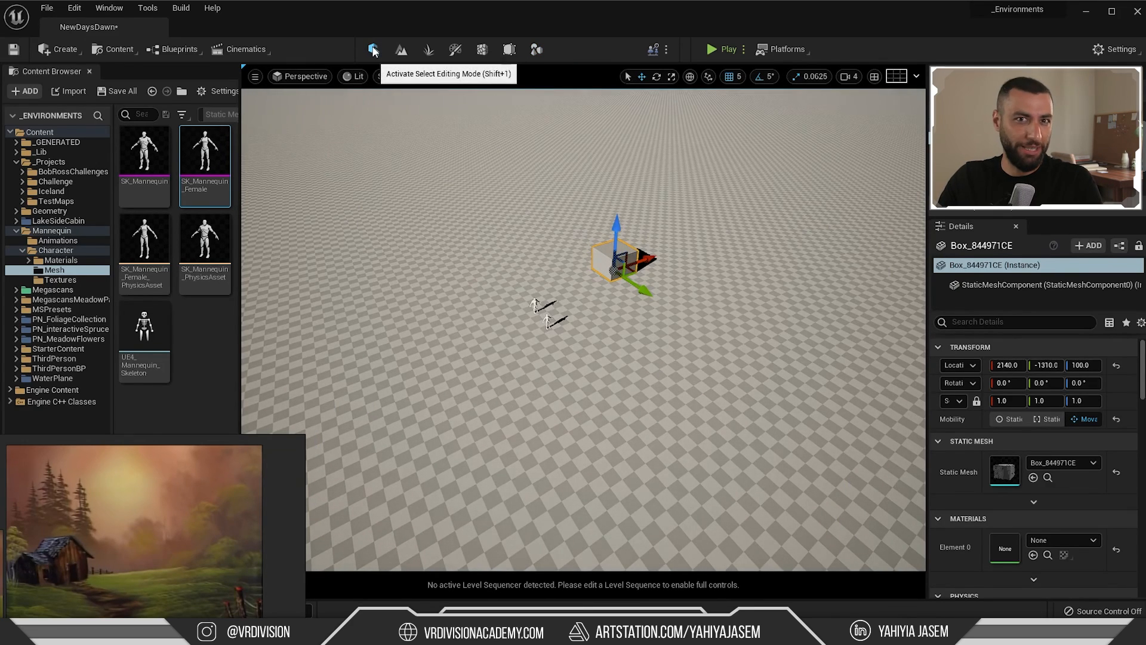
# Select the cine camera and pin its preview in the viewport
pyautogui.moveTo(374, 346); pyautogui.dragTo(290, 346, button='right')
pyautogui.click(278, 371)
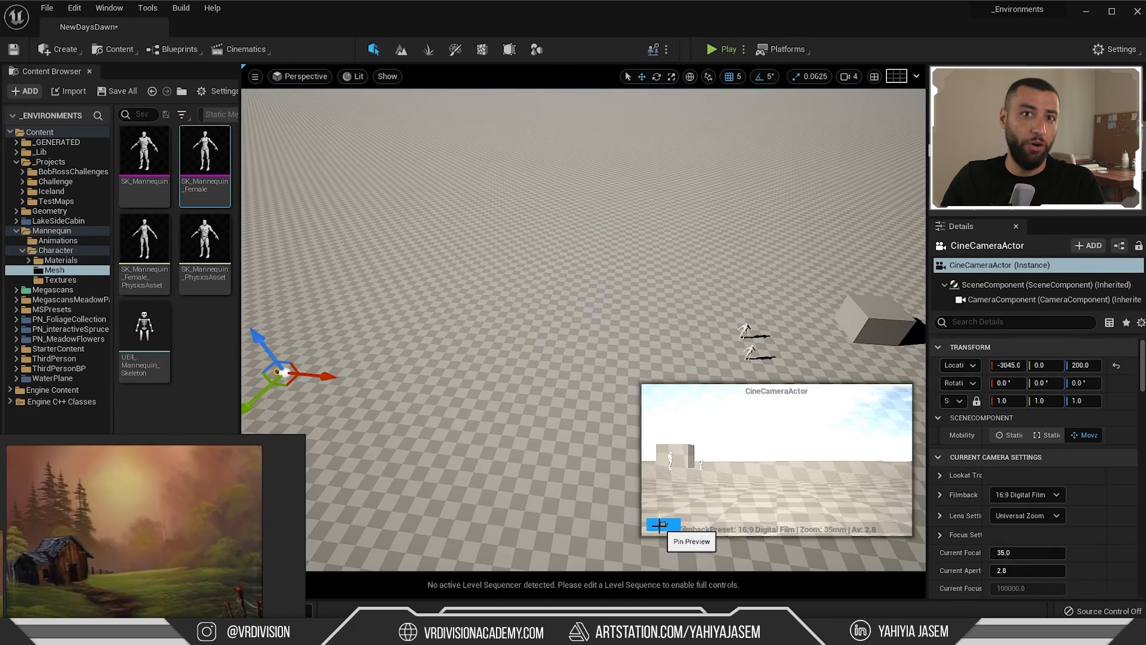
pyautogui.click(659, 525)
pyautogui.moveTo(542, 325); pyautogui.dragTo(603, 278, button='right')
pyautogui.scroll(-4, 527, 325)
# Select the landscape and activate the Splines tool in Landscape mode
pyautogui.click(527, 325)
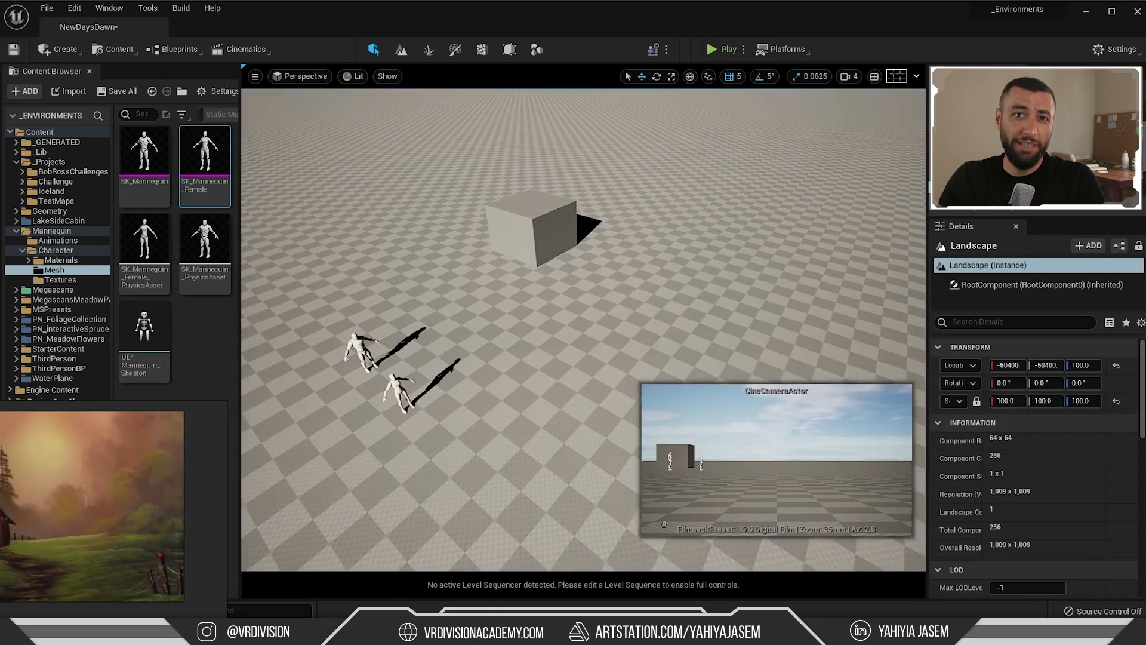
pyautogui.moveTo(428, 172); pyautogui.dragTo(436, 173, button='right')
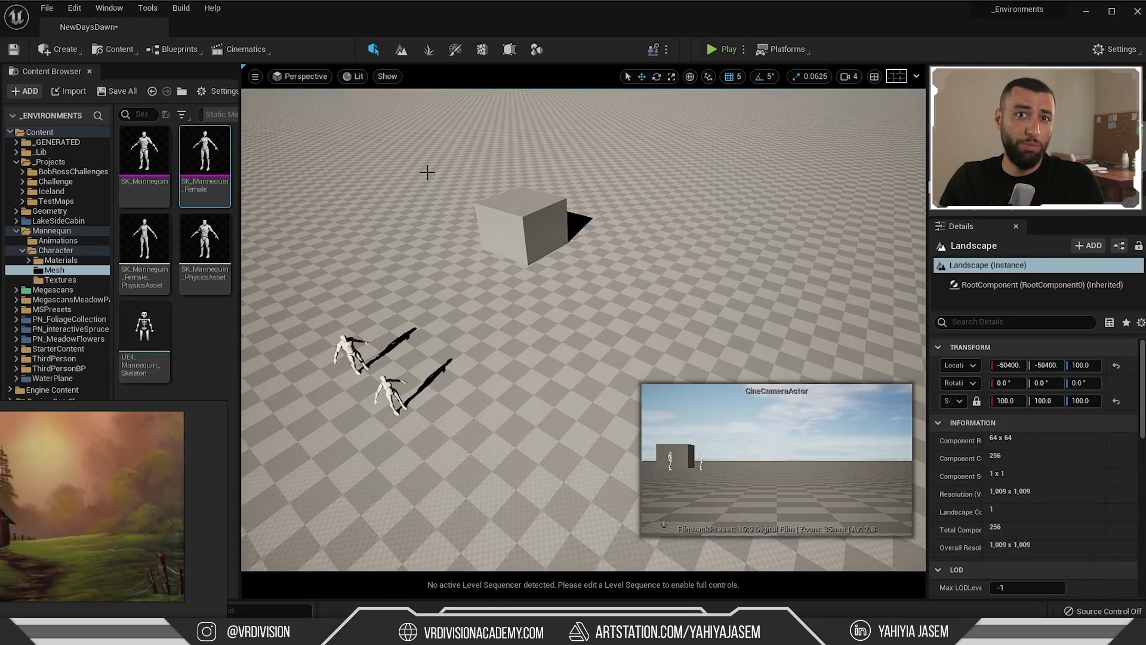
pyautogui.click(400, 52)
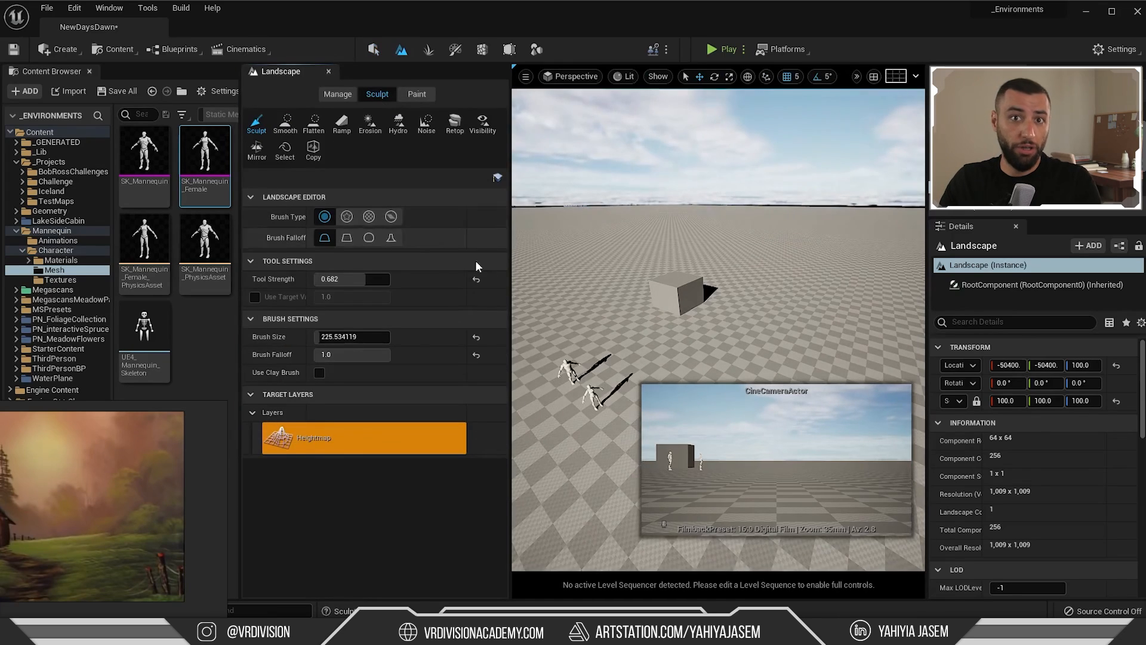
pyautogui.moveTo(582, 322); pyautogui.dragTo(591, 373, button='right')
pyautogui.click(338, 94)
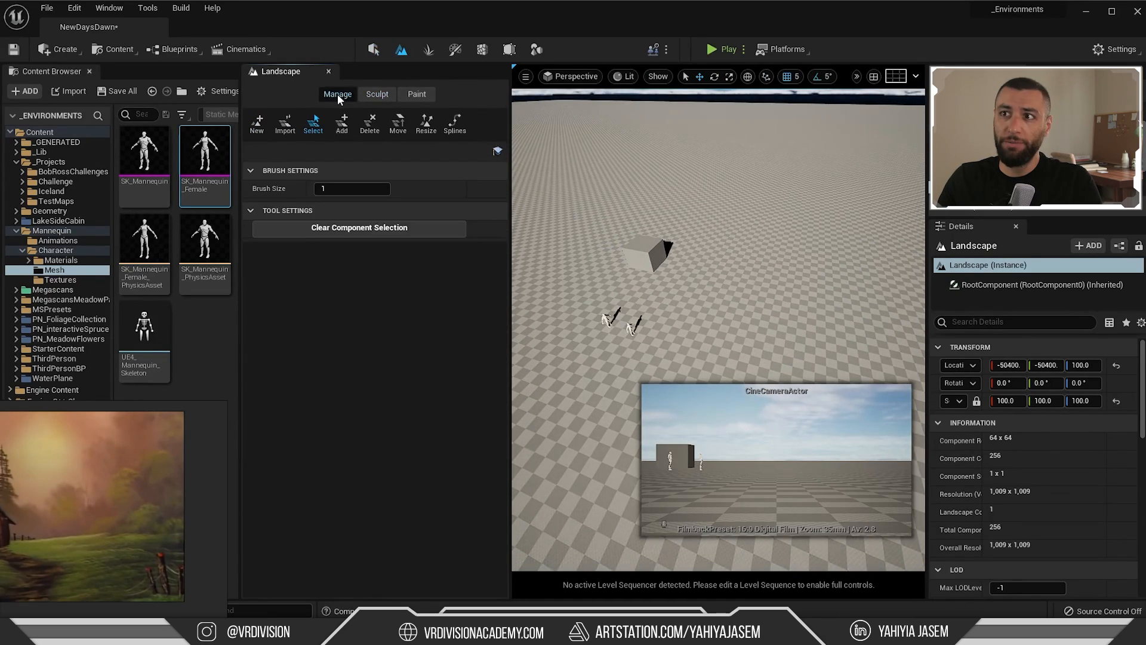
pyautogui.click(453, 125)
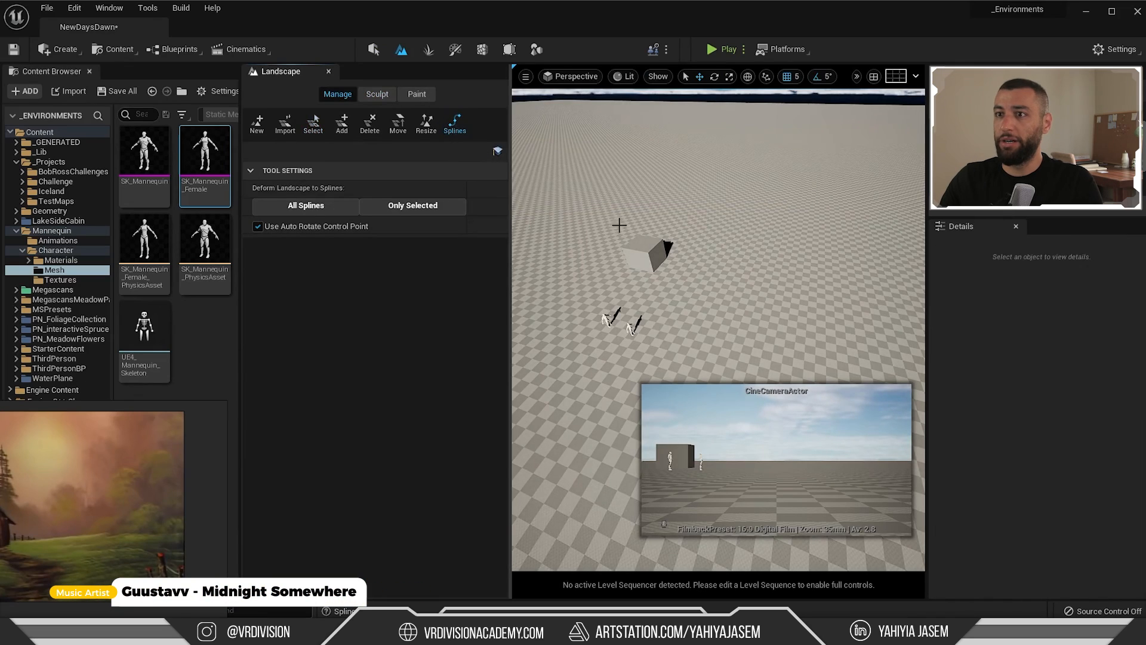
# Place the first landscape spline control point beside the box and set its half-width to 250
pyautogui.moveTo(619, 225); pyautogui.dragTo(635, 225, button='right')
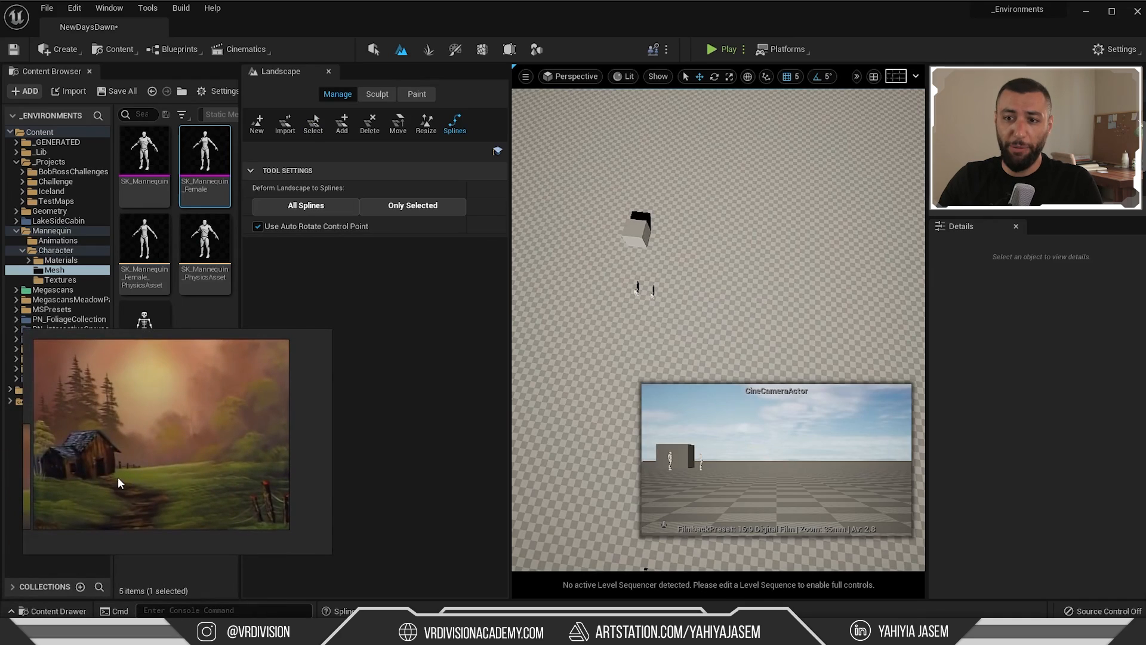
pyautogui.moveTo(676, 249); pyautogui.dragTo(714, 274, button='right')
pyautogui.keyDown('ctrl'); pyautogui.click(669, 241); pyautogui.keyUp('ctrl')
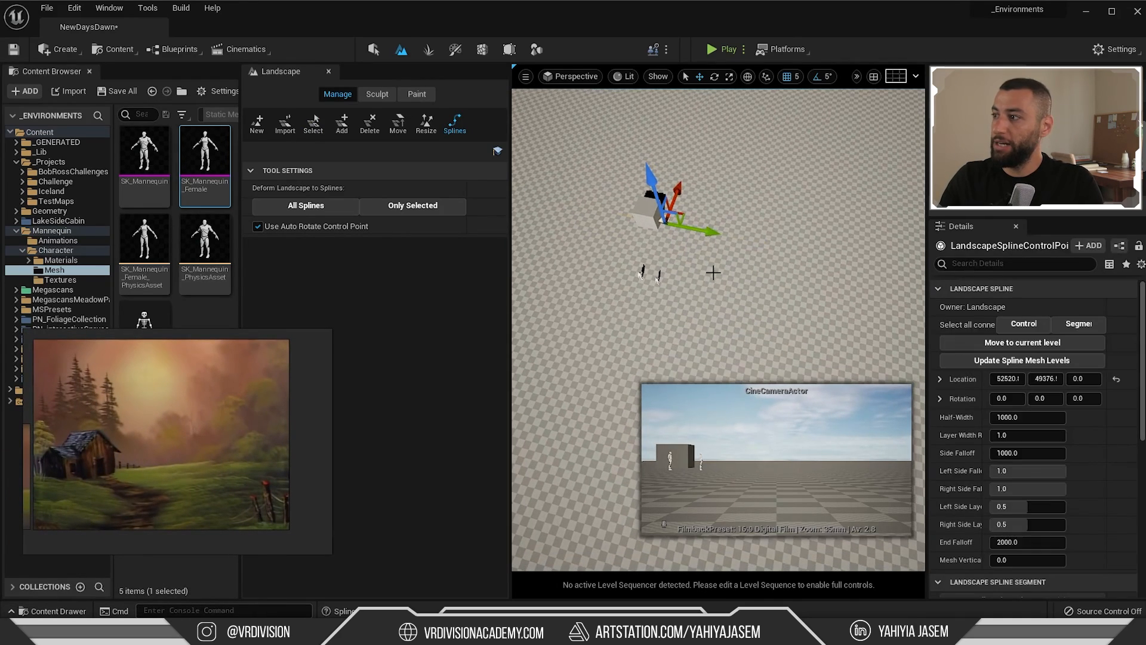
pyautogui.click(1015, 418)
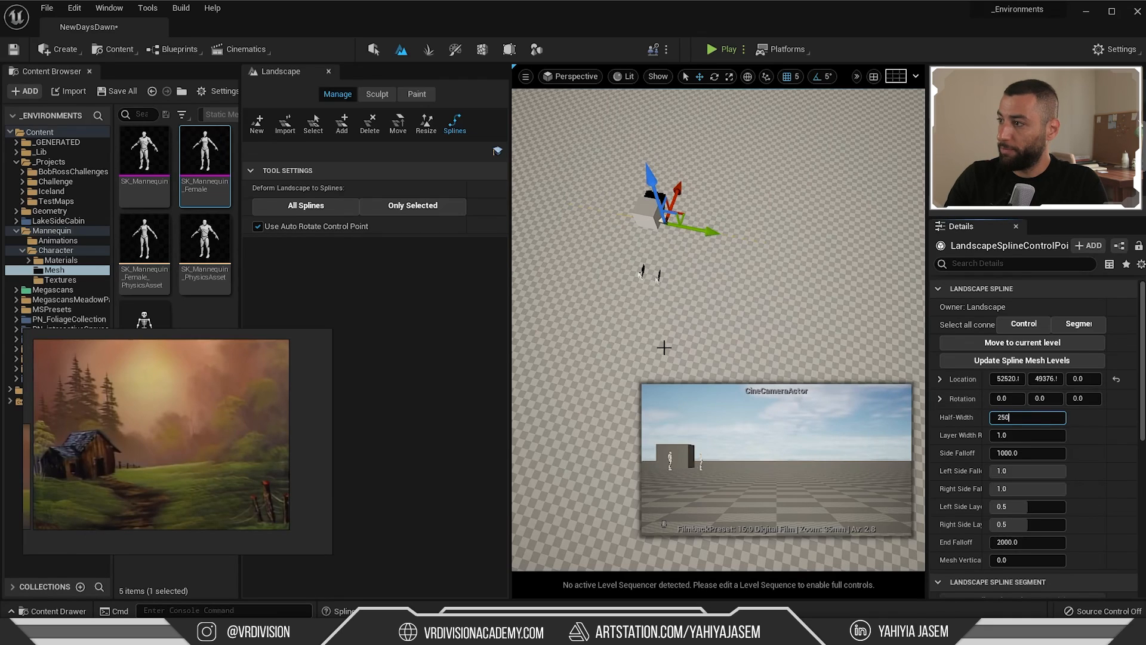
# Extend the spline with further control points into a winding path from the box past the mannequins, undoing and replacing the last point
pyautogui.moveTo(694, 261); pyautogui.dragTo(735, 236, button='right')
pyautogui.keyDown('ctrl'); pyautogui.click(726, 225); pyautogui.keyUp('ctrl')
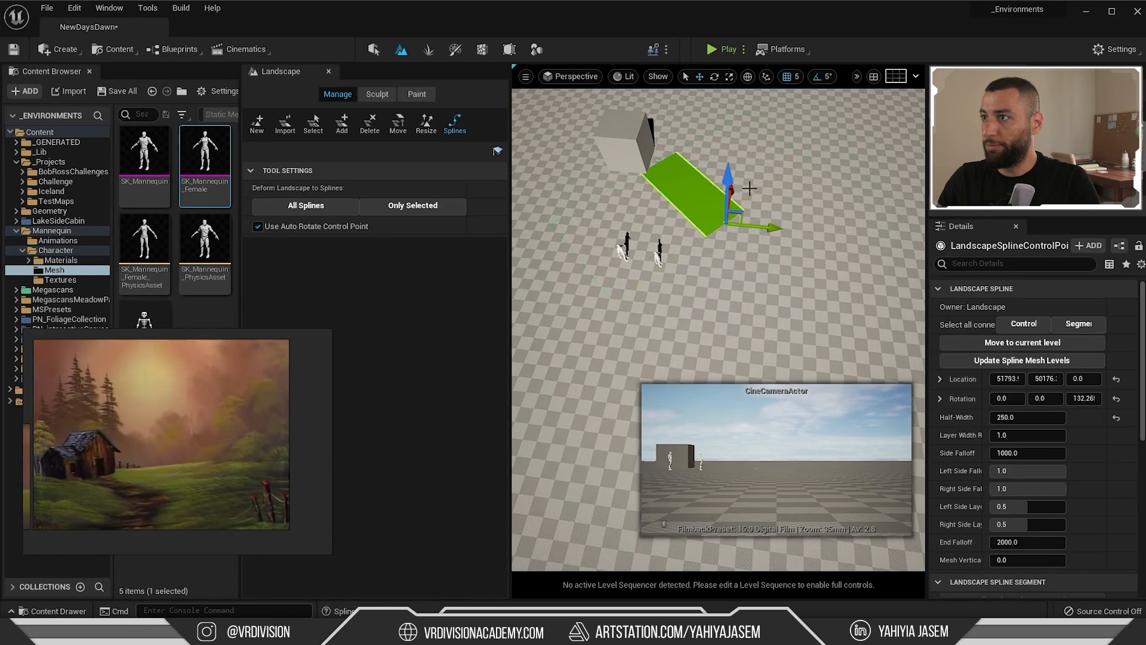
pyautogui.moveTo(739, 215); pyautogui.dragTo(764, 163)
pyautogui.keyDown('ctrl'); pyautogui.click(761, 237); pyautogui.keyUp('ctrl')
pyautogui.moveTo(678, 289); pyautogui.dragTo(683, 331, button='right')
pyautogui.keyDown('ctrl'); pyautogui.click(678, 319); pyautogui.keyUp('ctrl')
pyautogui.keyDown('ctrl'); pyautogui.click(752, 346); pyautogui.keyUp('ctrl')
pyautogui.moveTo(752, 346); pyautogui.dragTo(632, 266, button='right')
pyautogui.hotkey('ctrl', 'z')
pyautogui.keyDown('ctrl'); pyautogui.click(633, 266); pyautogui.keyUp('ctrl')
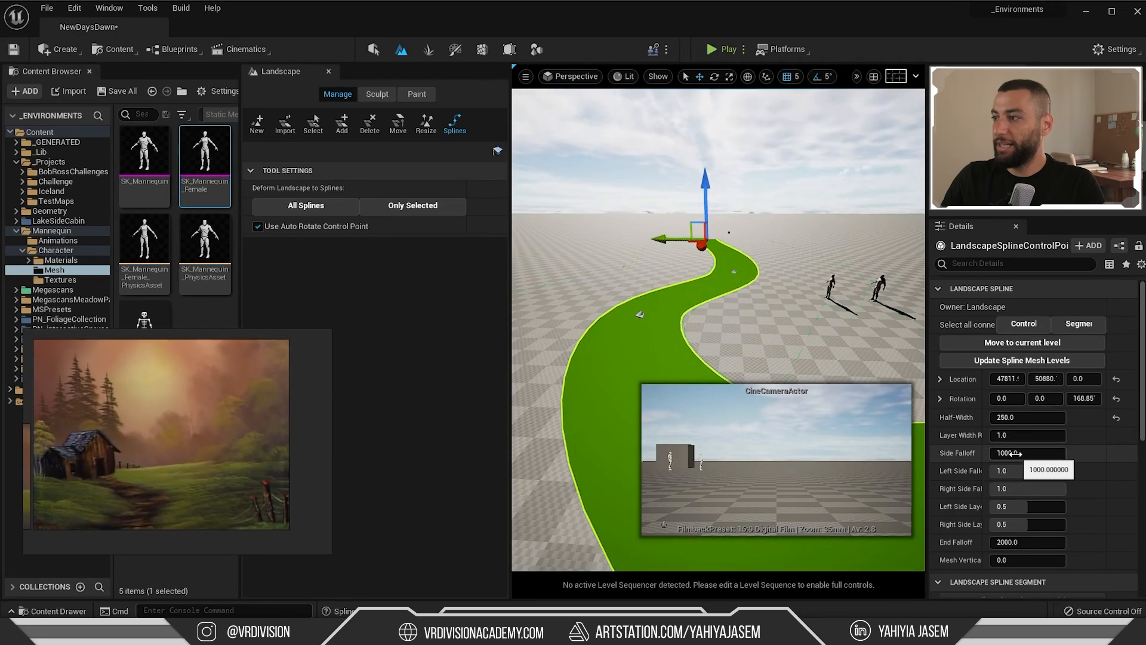
# Set the side falloff of the path's last control point to 500
pyautogui.click(1016, 454)
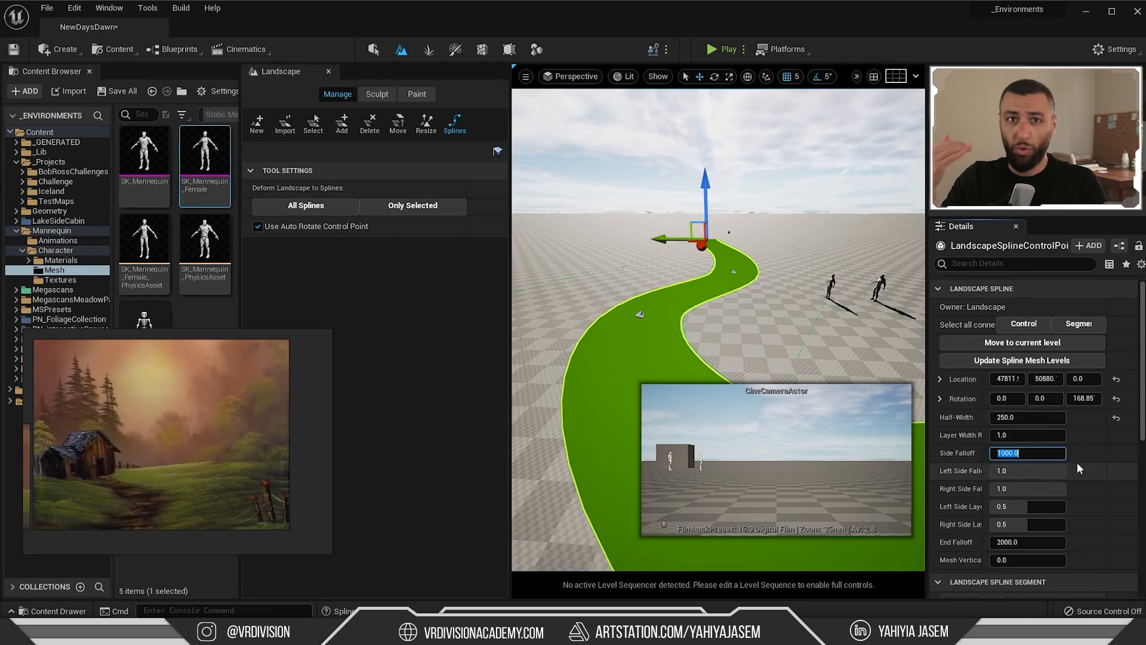
pyautogui.write('500')
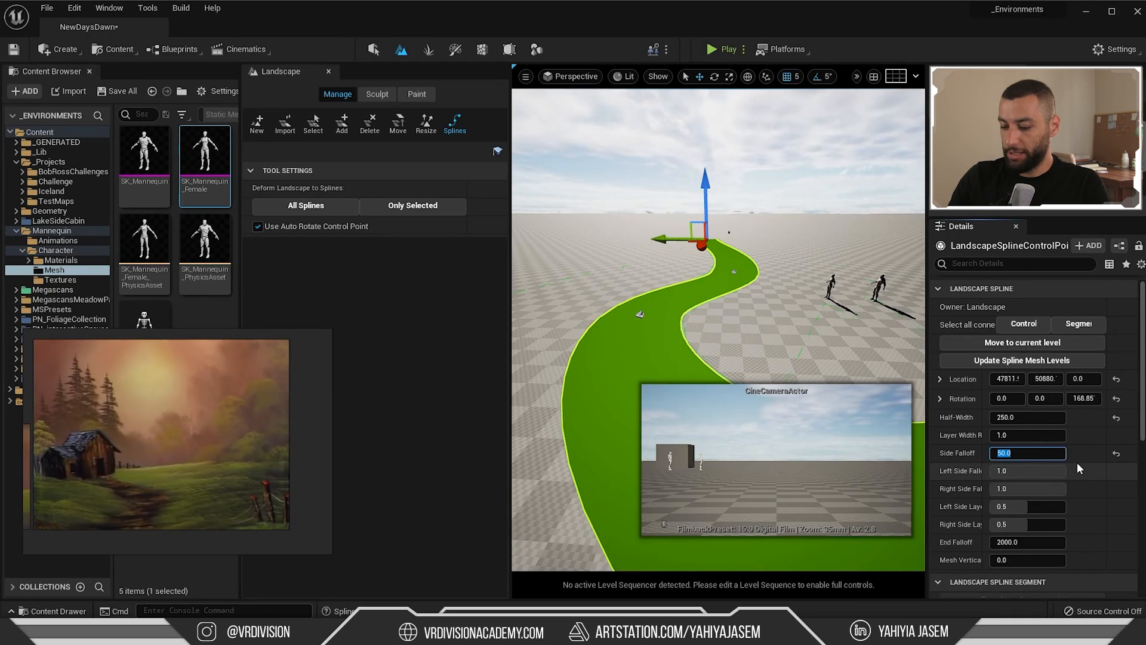
pyautogui.press('Return')
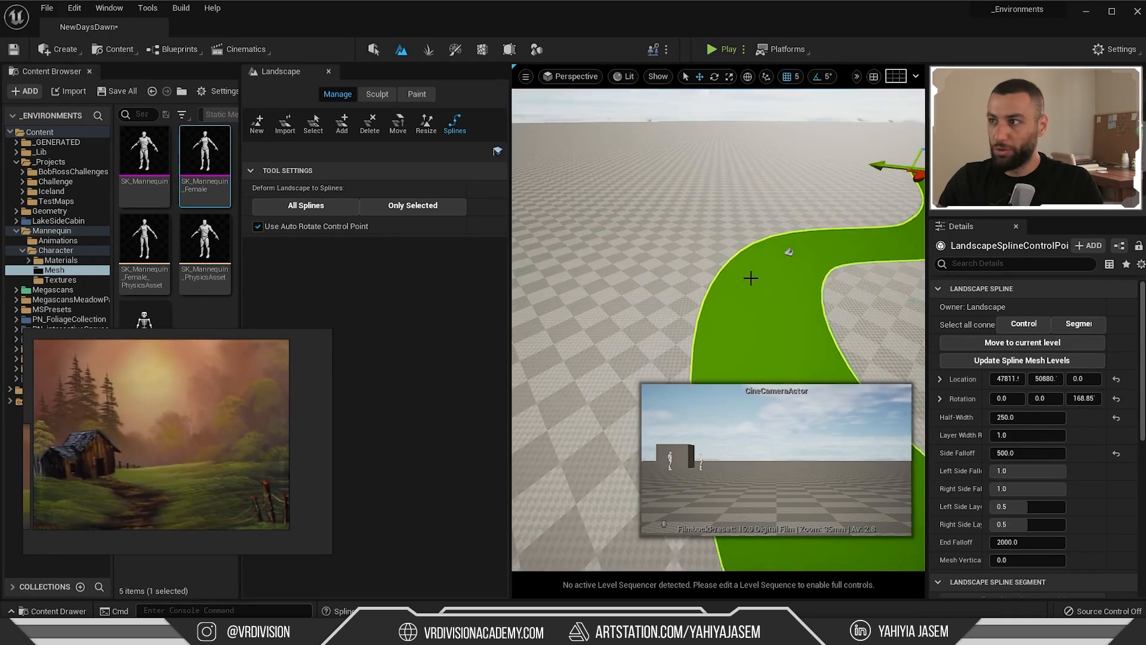
# Switch the viewport to wireframe, select all control points of the path spline and lower them below the landscape surface
pyautogui.hotkey('alt', '2')
pyautogui.moveTo(660, 269); pyautogui.dragTo(699, 295, button='right')
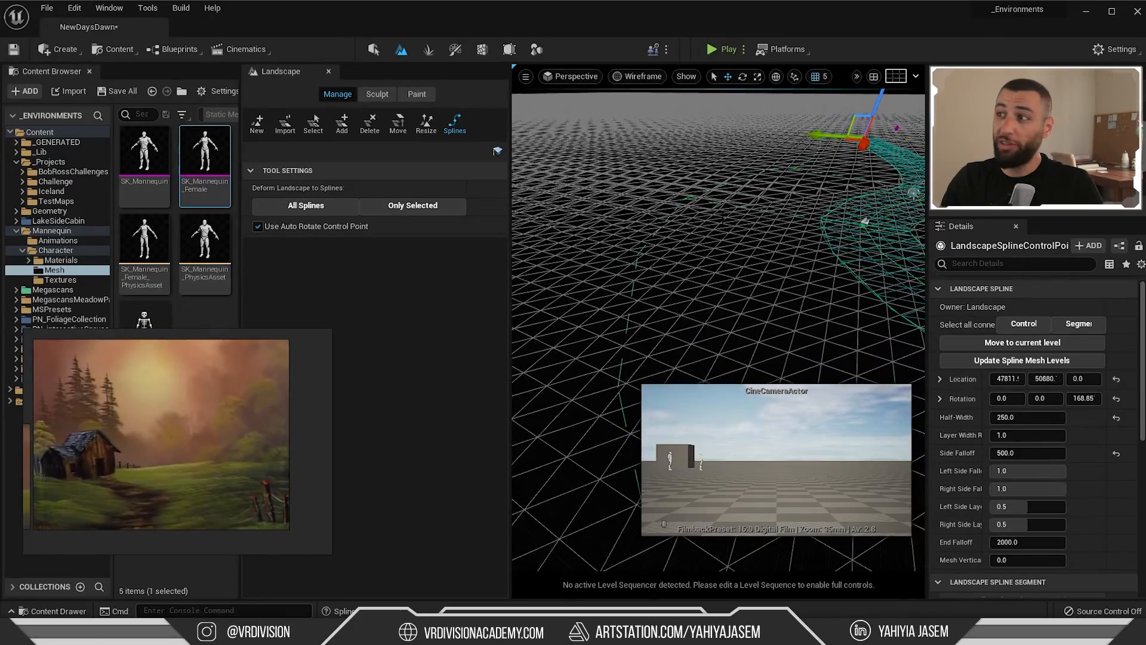
pyautogui.moveTo(693, 201); pyautogui.dragTo(771, 149, button='right')
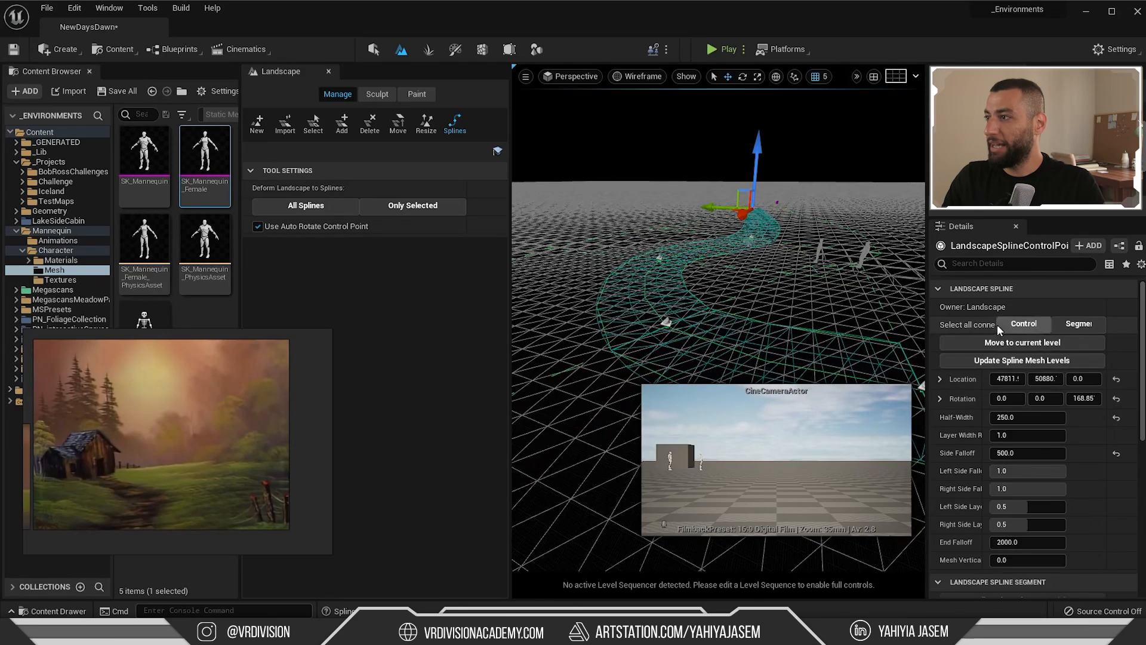
pyautogui.click(1013, 326)
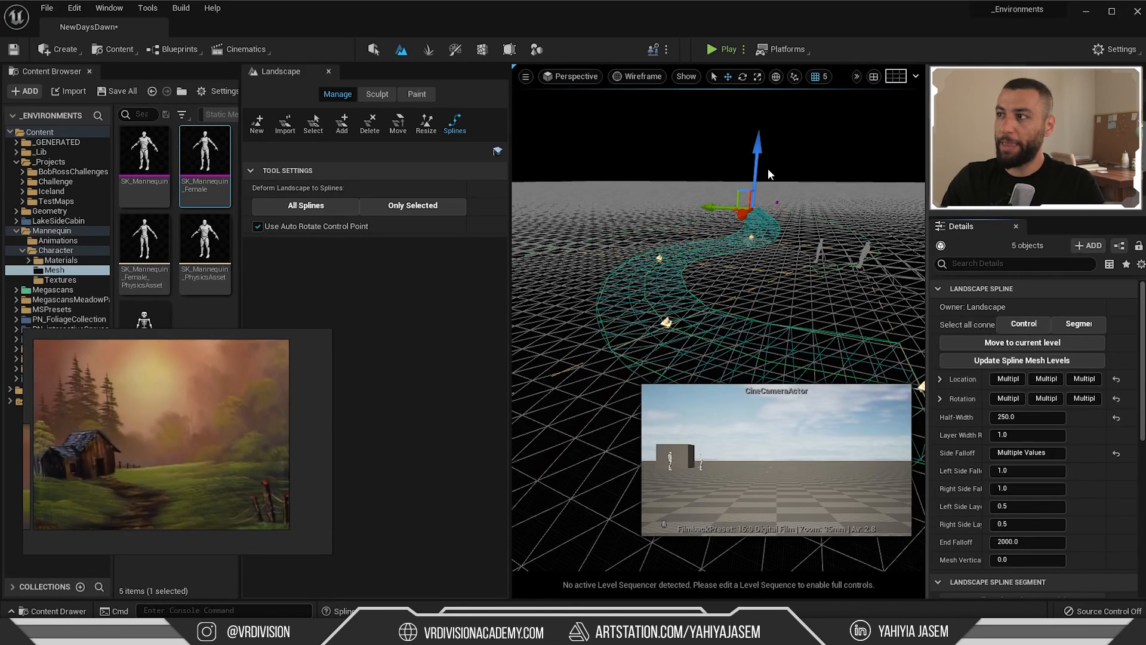
pyautogui.moveTo(756, 160); pyautogui.dragTo(757, 185)
pyautogui.moveTo(722, 192); pyautogui.dragTo(722, 168, button='right')
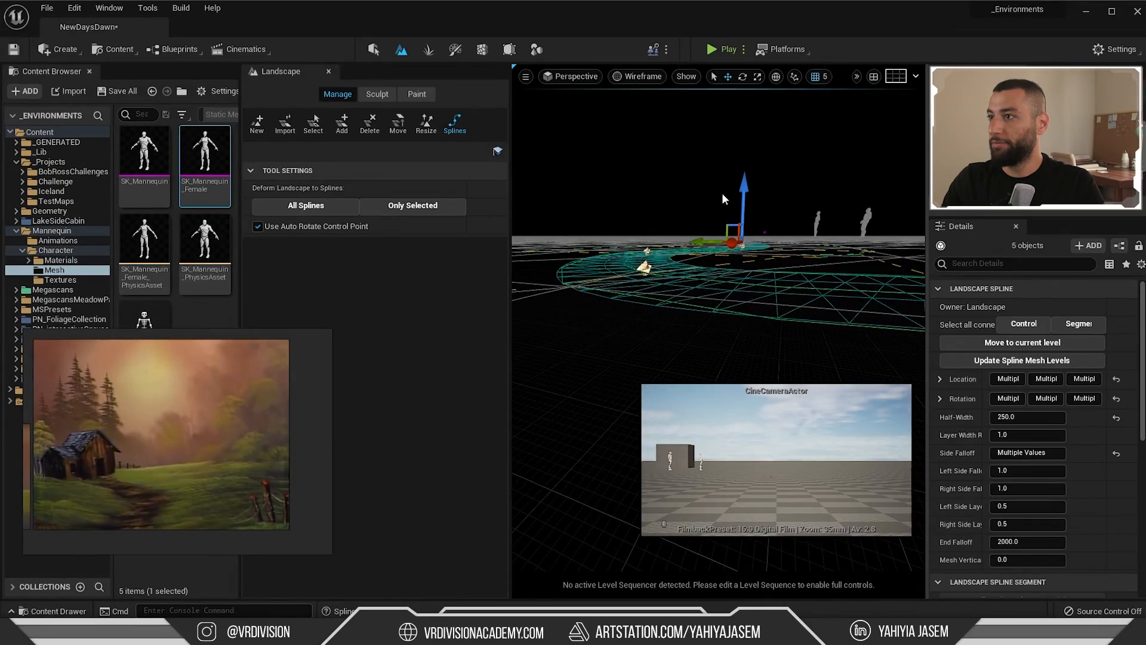
# Deform the landscape to all splines with the path's control points lowered, and return the viewport to lit shading
pyautogui.moveTo(740, 192); pyautogui.dragTo(740, 192)
pyautogui.moveTo(686, 223)
pyautogui.mouseDown(button='right')
pyautogui.moveTo(704, 233)
pyautogui.moveTo(685, 224)
pyautogui.mouseUp(button='right')
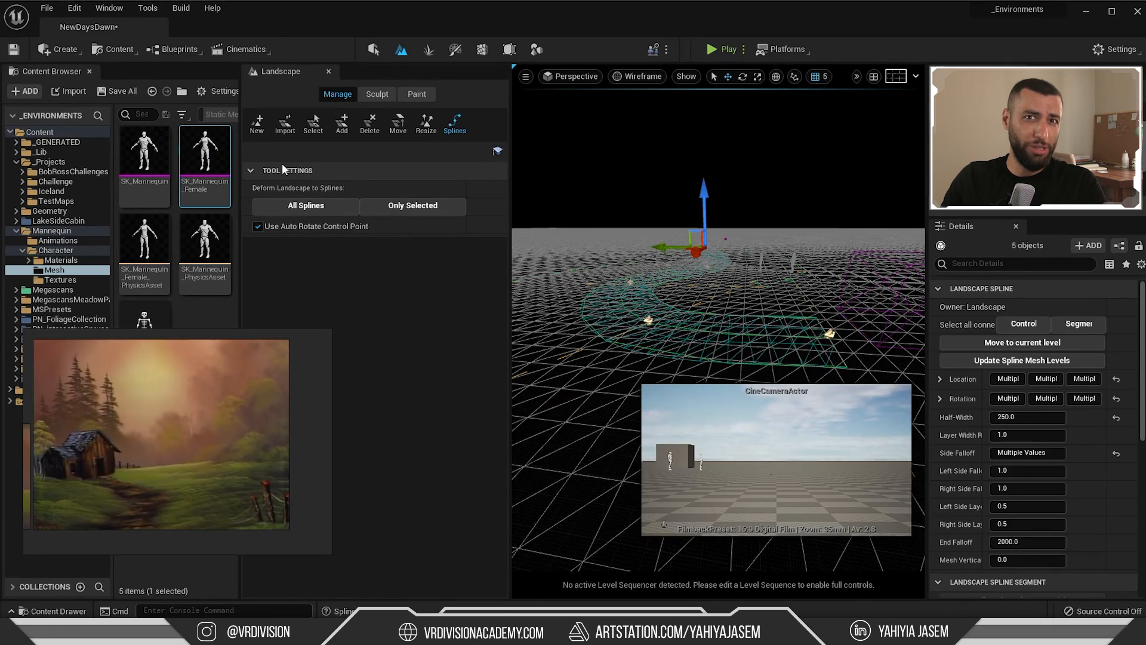
pyautogui.click(298, 206)
pyautogui.hotkey('alt', '4')
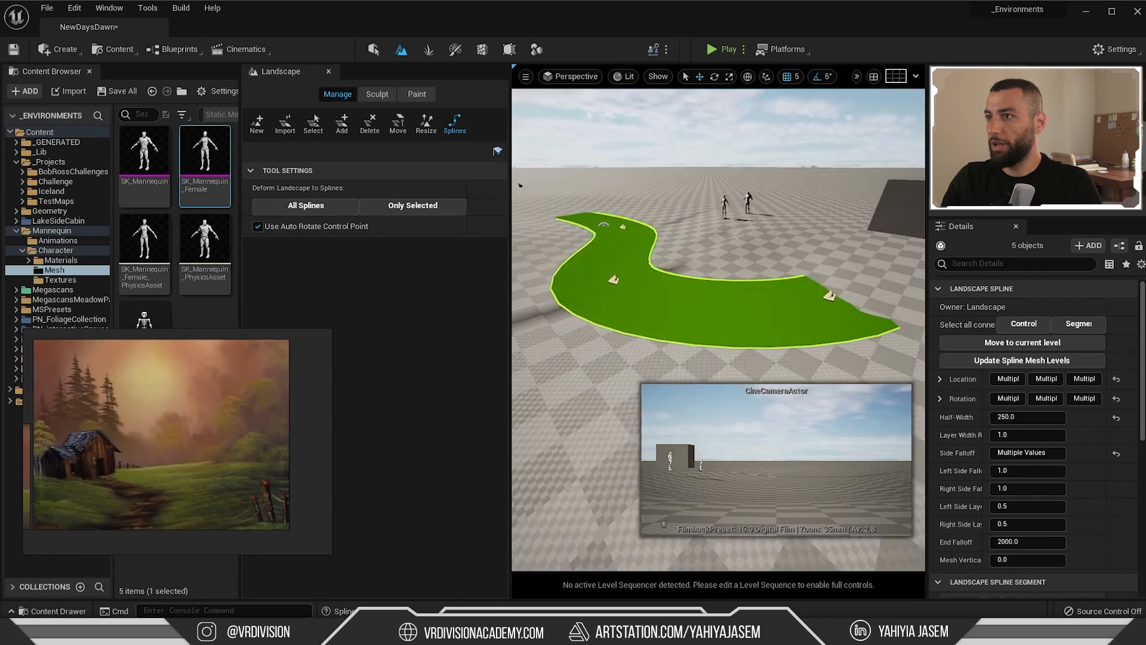
pyautogui.moveTo(718, 268)
pyautogui.mouseDown(button='right')
pyautogui.moveTo(696, 266)
pyautogui.moveTo(729, 269)
pyautogui.mouseUp(button='right')
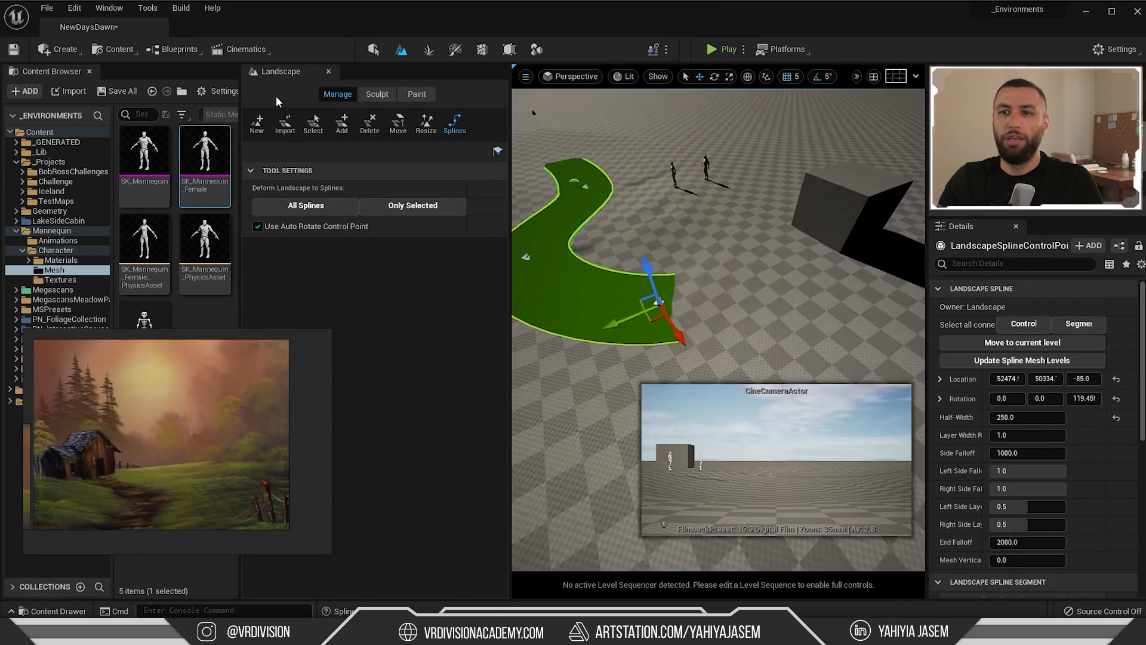
pyautogui.click(306, 208)
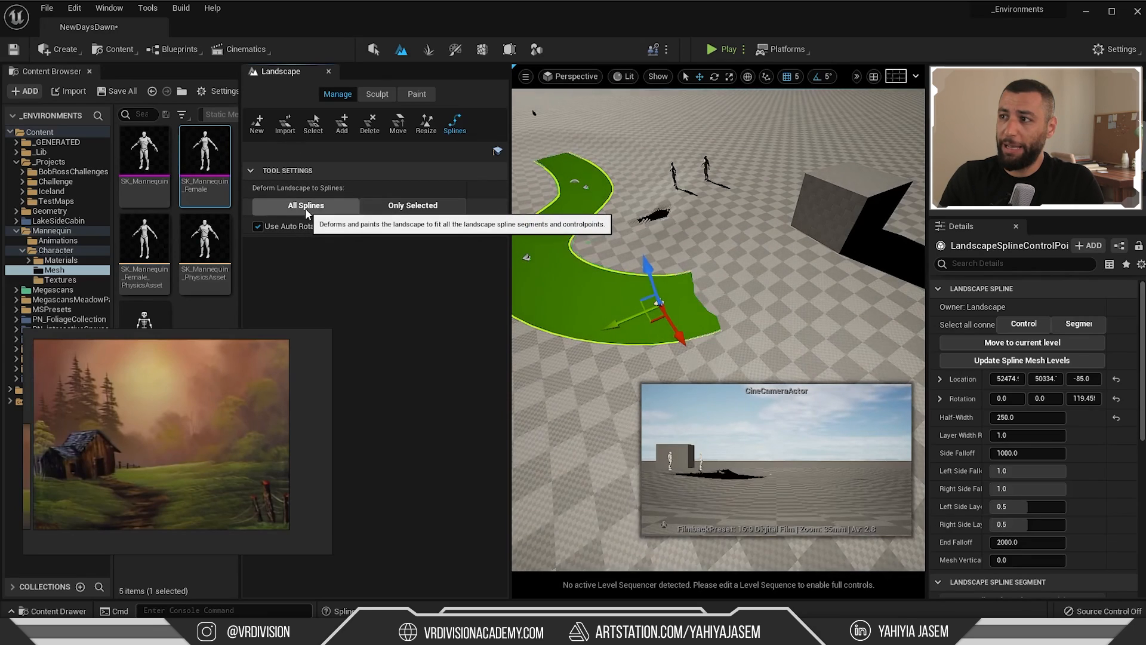
pyautogui.click(305, 208)
# Raise the two middle control points of the path spline slightly
pyautogui.moveTo(740, 262); pyautogui.dragTo(663, 263, button='right')
pyautogui.click(658, 268)
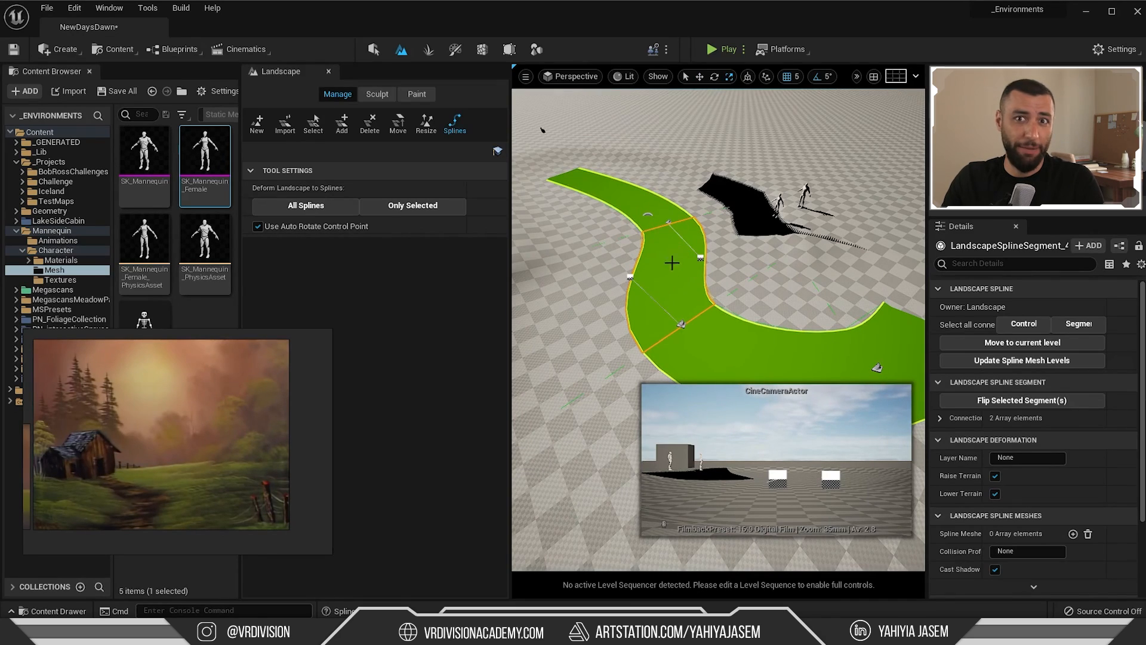
pyautogui.click(667, 222)
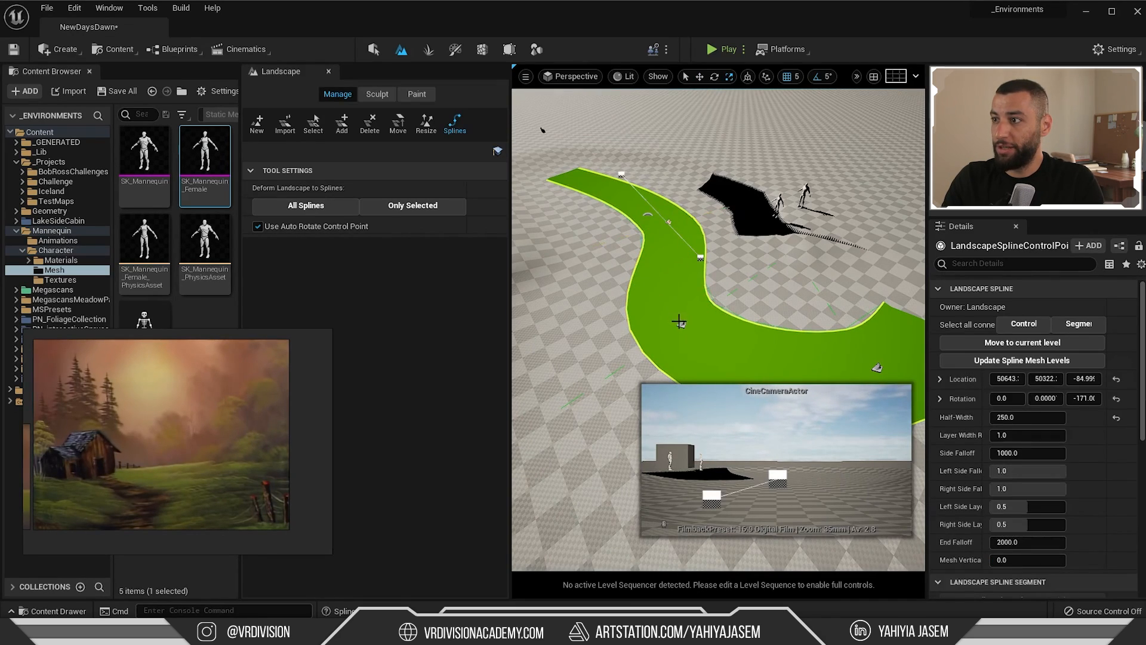
pyautogui.moveTo(660, 188); pyautogui.dragTo(660, 179)
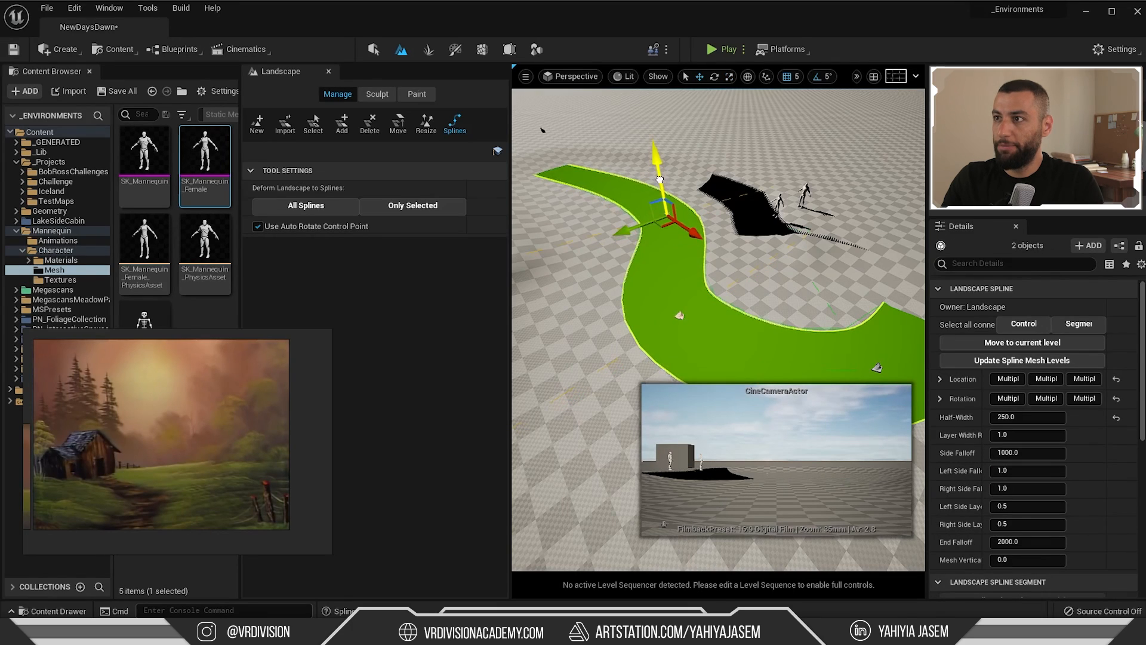
# Deform the landscape to only the middle path segment and then to all splines, and clear the selection
pyautogui.click(674, 267)
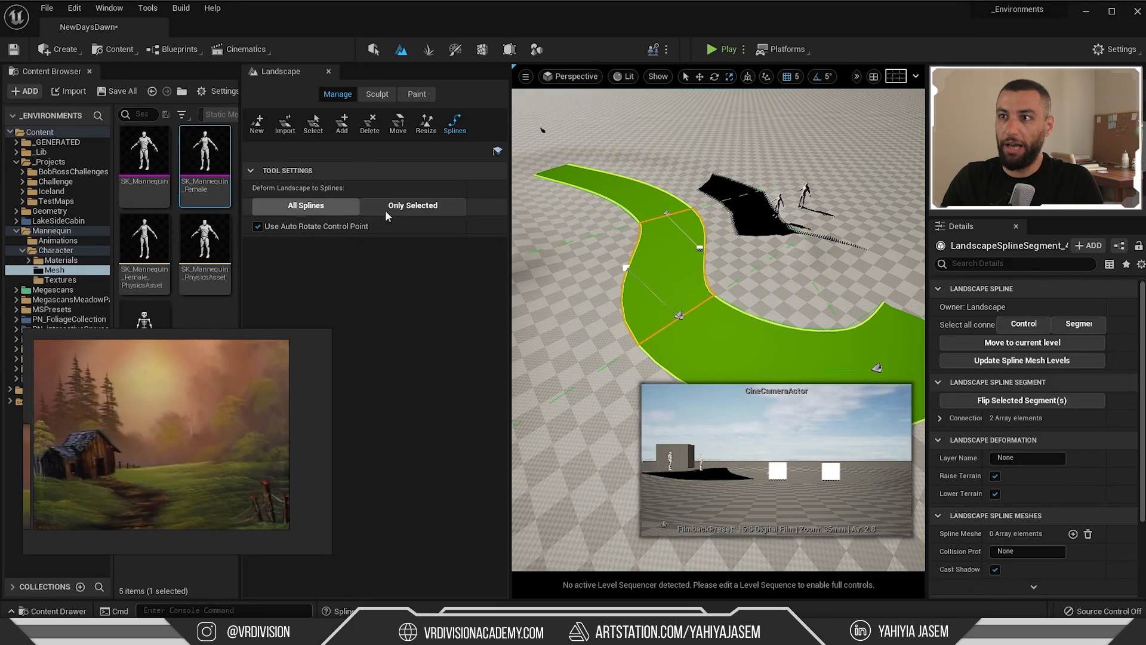
pyautogui.click(405, 209)
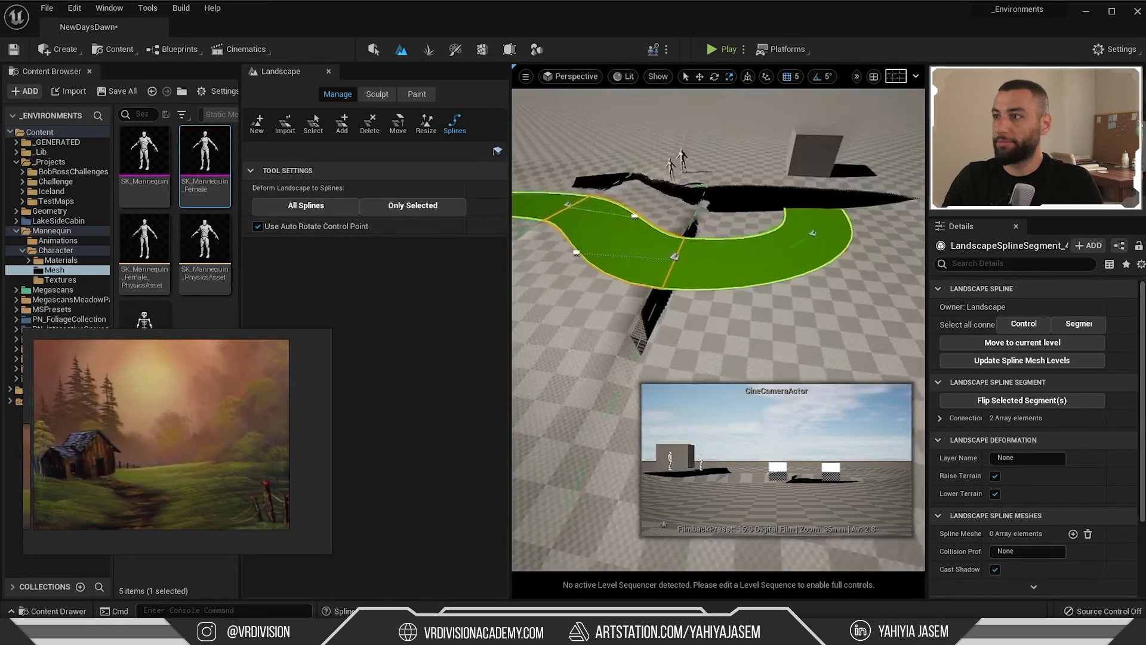
pyautogui.click(309, 206)
pyautogui.moveTo(719, 251)
pyautogui.mouseDown(button='right')
pyautogui.moveTo(740, 239)
pyautogui.moveTo(707, 203)
pyautogui.mouseUp(button='right')
pyautogui.hotkey('shift', '1')
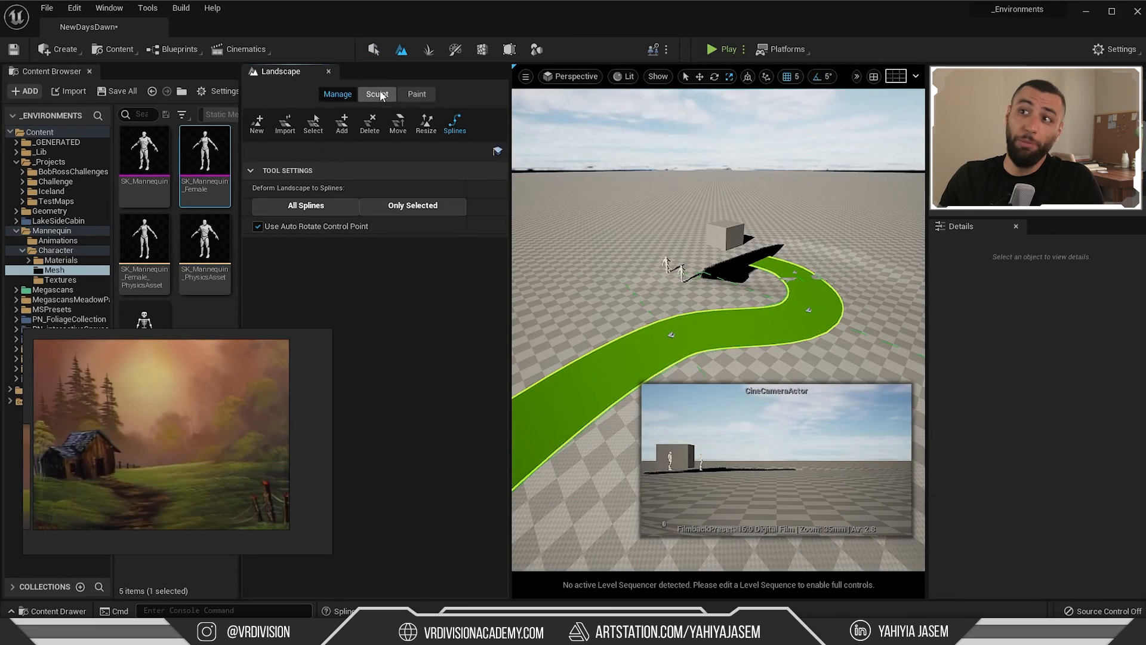
# Smooth the landscape between the mannequins and the path with the sculpt Smooth tool at strength 0.826
pyautogui.click(378, 95)
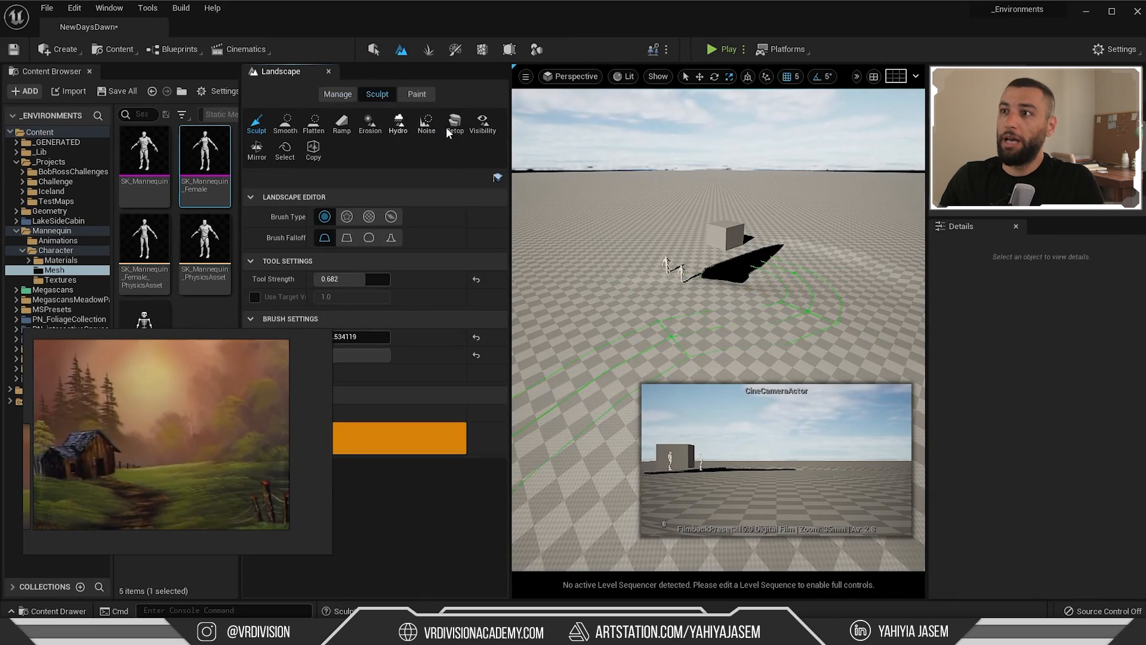
pyautogui.click(286, 124)
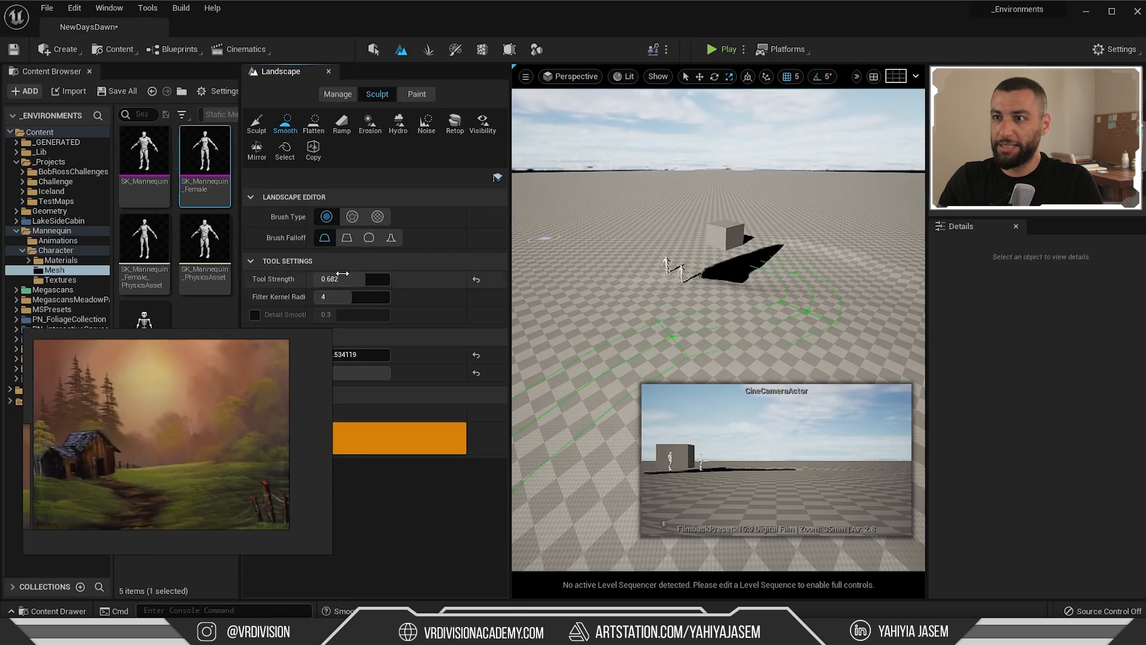
pyautogui.moveTo(340, 278); pyautogui.dragTo(352, 279)
pyautogui.moveTo(816, 218); pyautogui.dragTo(816, 275, button='right')
pyautogui.moveTo(816, 218); pyautogui.dragTo(768, 222)
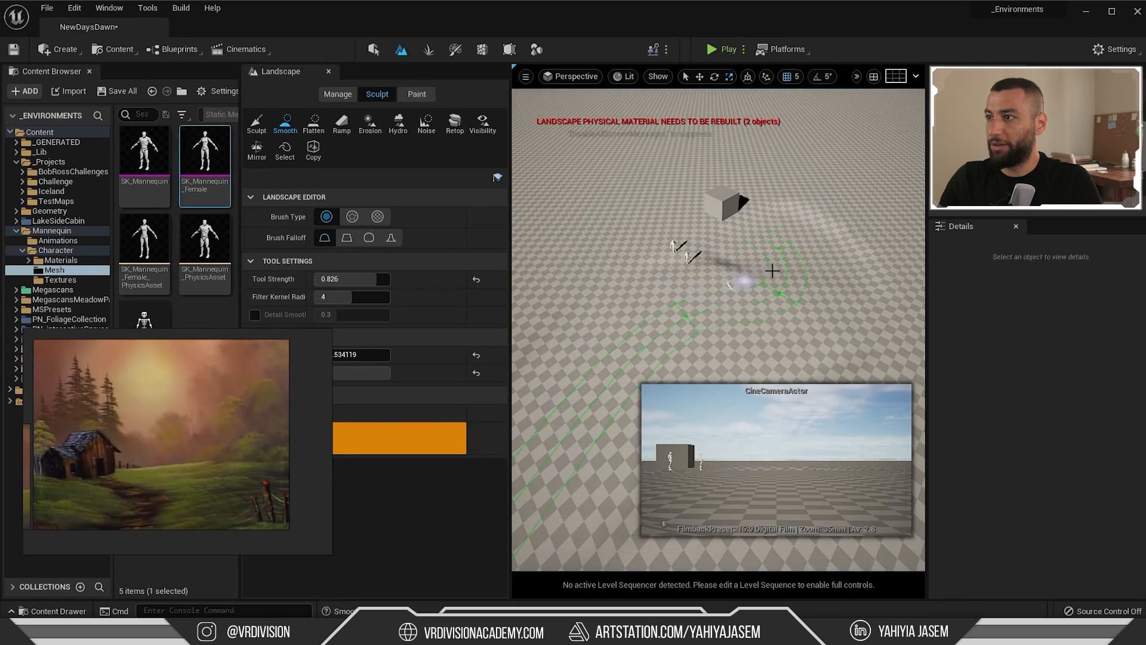
# Enlarge the smoothing brush to a size of about 1440.5 and smooth a wider area around the path and mannequins
pyautogui.click(351, 296)
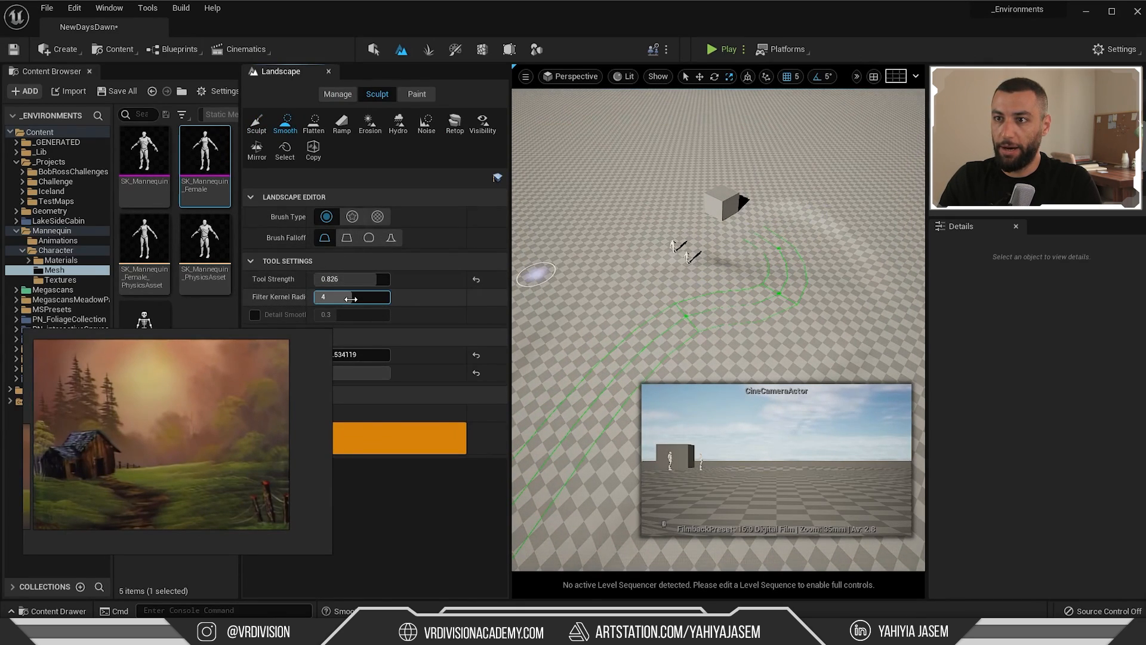
pyautogui.moveTo(296, 382); pyautogui.dragTo(252, 427, button='right')
pyautogui.moveTo(376, 354)
pyautogui.mouseDown()
pyautogui.moveTo(395, 354)
pyautogui.moveTo(347, 354)
pyautogui.mouseUp()
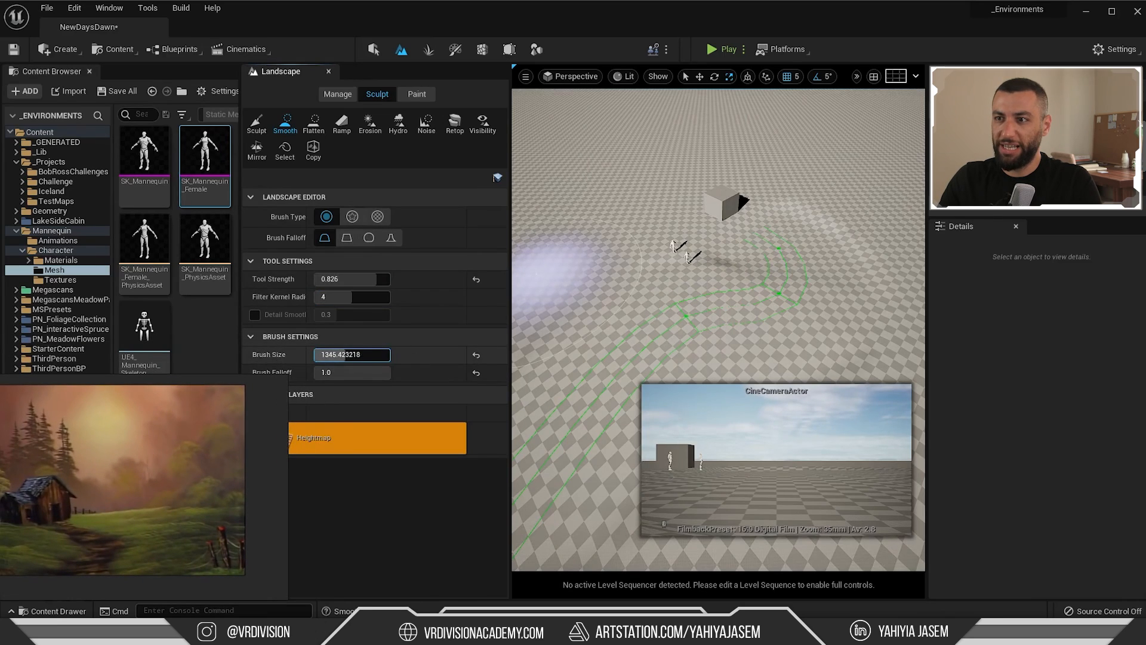
pyautogui.moveTo(627, 333)
pyautogui.mouseDown()
pyautogui.moveTo(833, 206)
pyautogui.moveTo(681, 247)
pyautogui.mouseUp()
pyautogui.moveTo(681, 248); pyautogui.dragTo(563, 306, button='right')
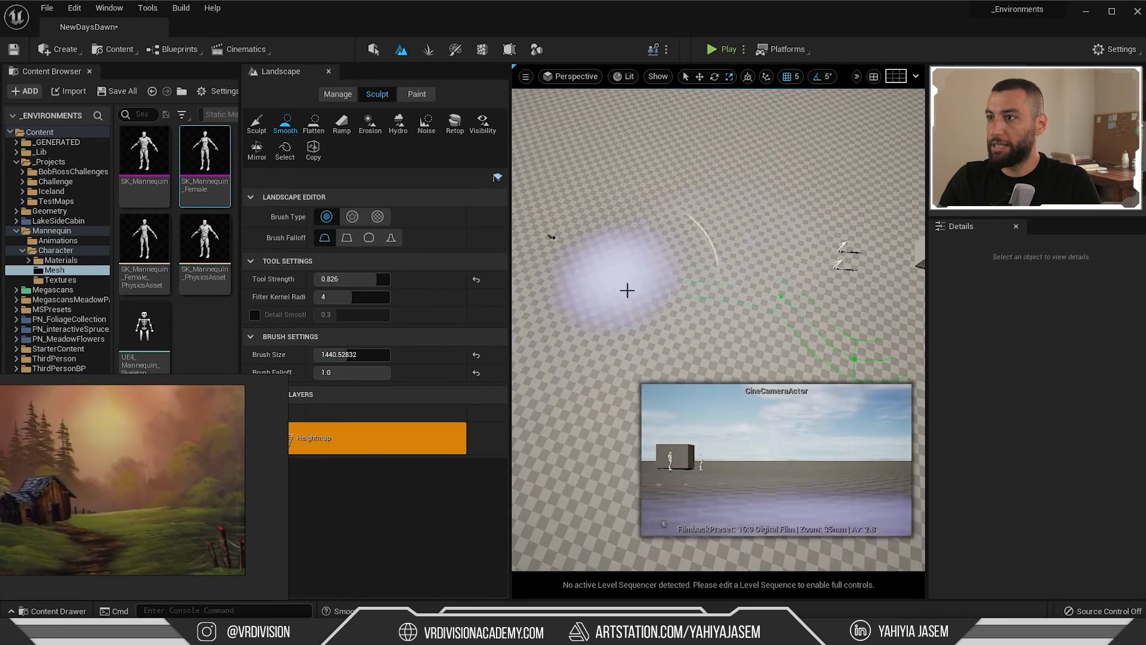
# Return to selection mode and shrink the reference painting window so it uncovers the asset browser
pyautogui.hotkey('shift', '1')
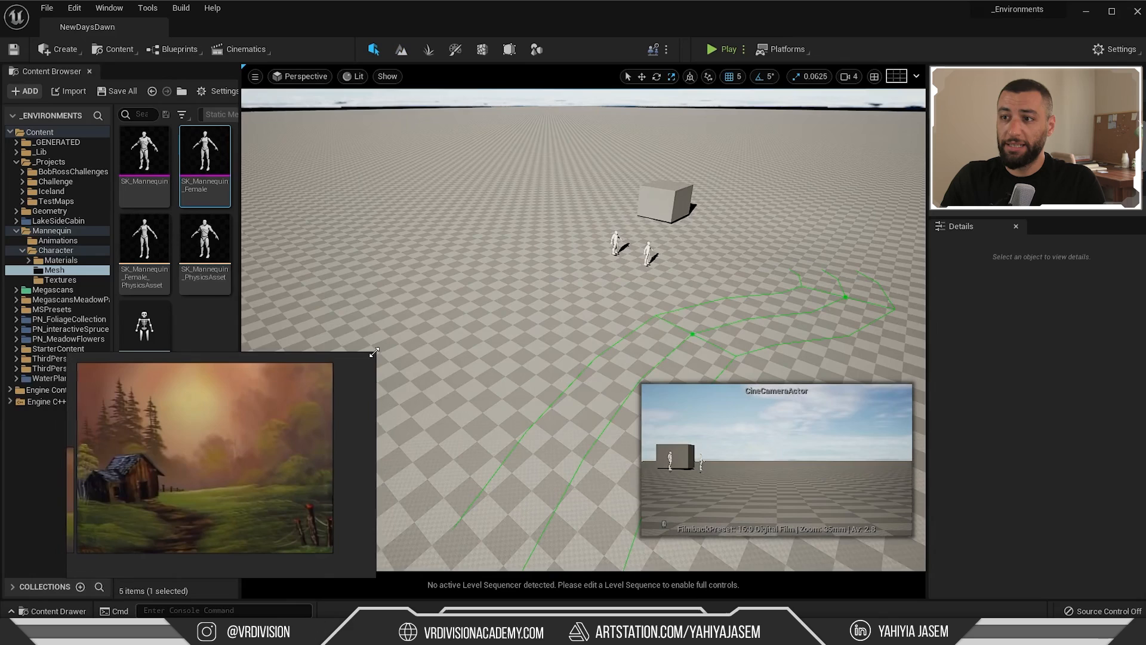
pyautogui.moveTo(374, 353); pyautogui.dragTo(258, 402)
pyautogui.moveTo(178, 448); pyautogui.dragTo(117, 492, button='right')
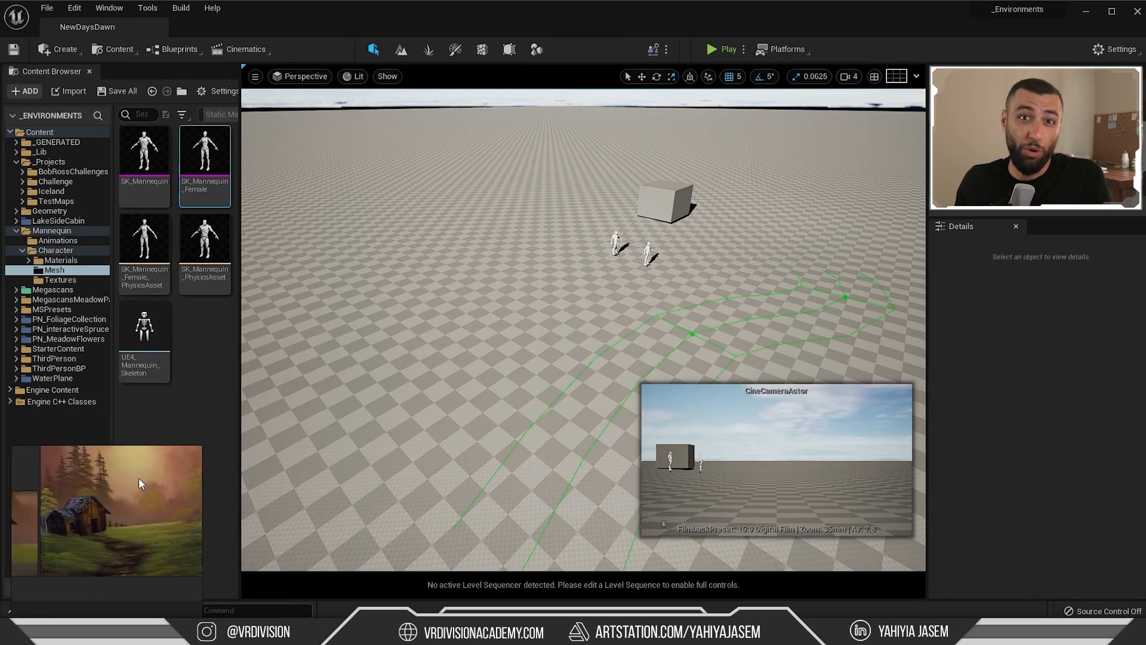
# Create a material instance of M_Landscape from the _Lib/Landscape folder and name it MI_BoB
pyautogui.click(72, 171)
pyautogui.click(16, 142)
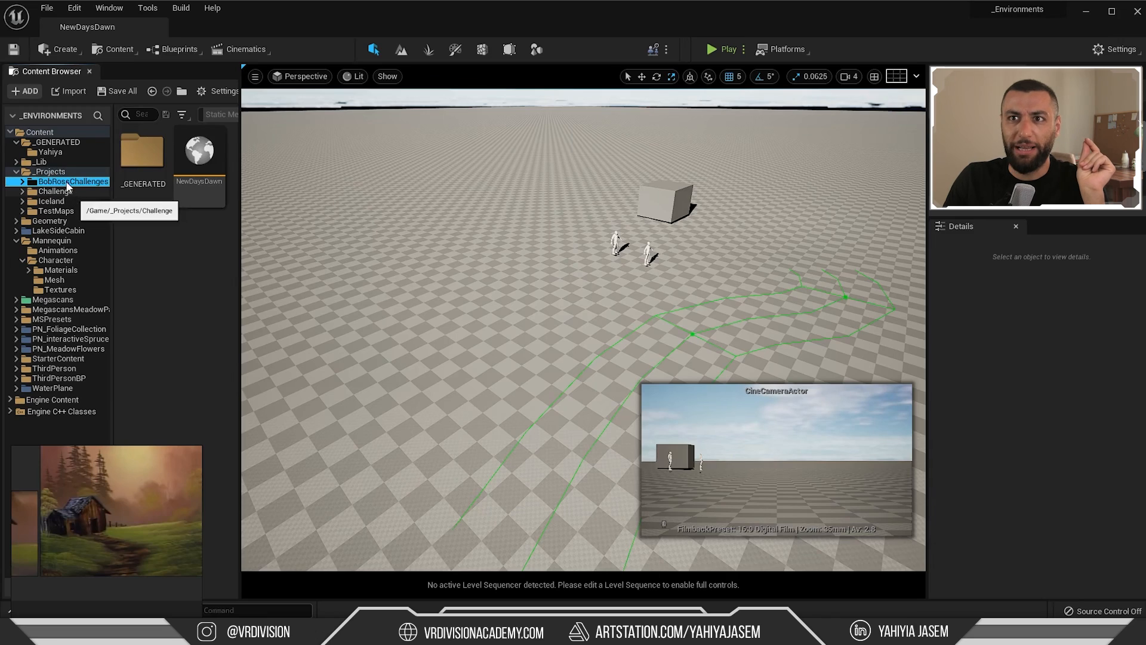
pyautogui.click(17, 162)
pyautogui.click(59, 172)
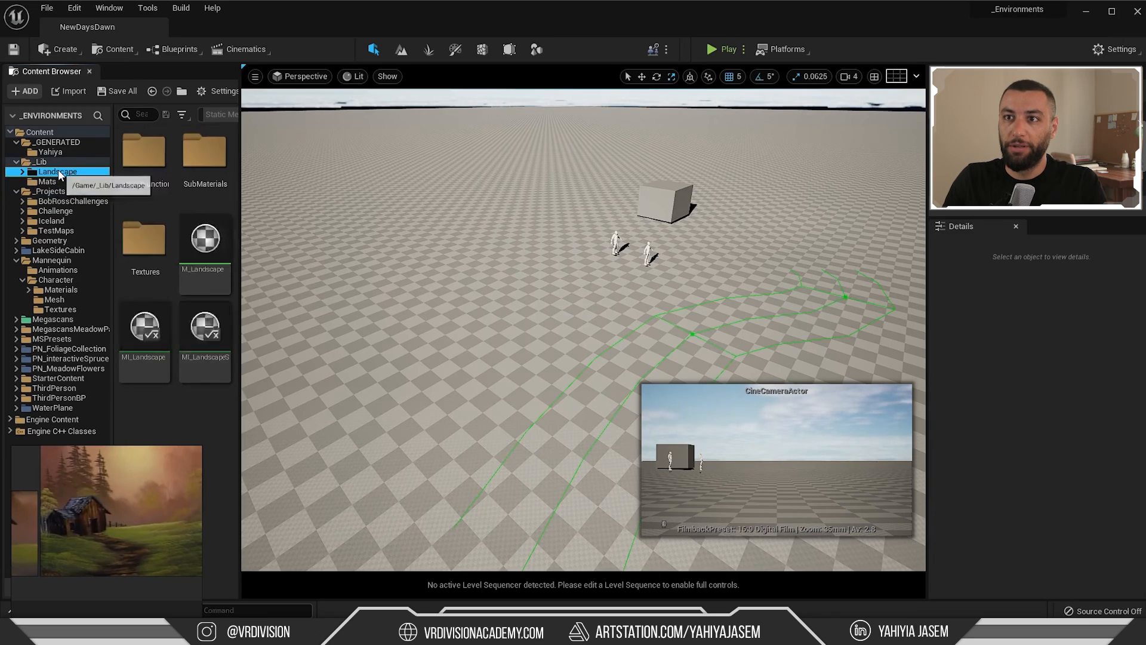
pyautogui.rightClick(212, 233)
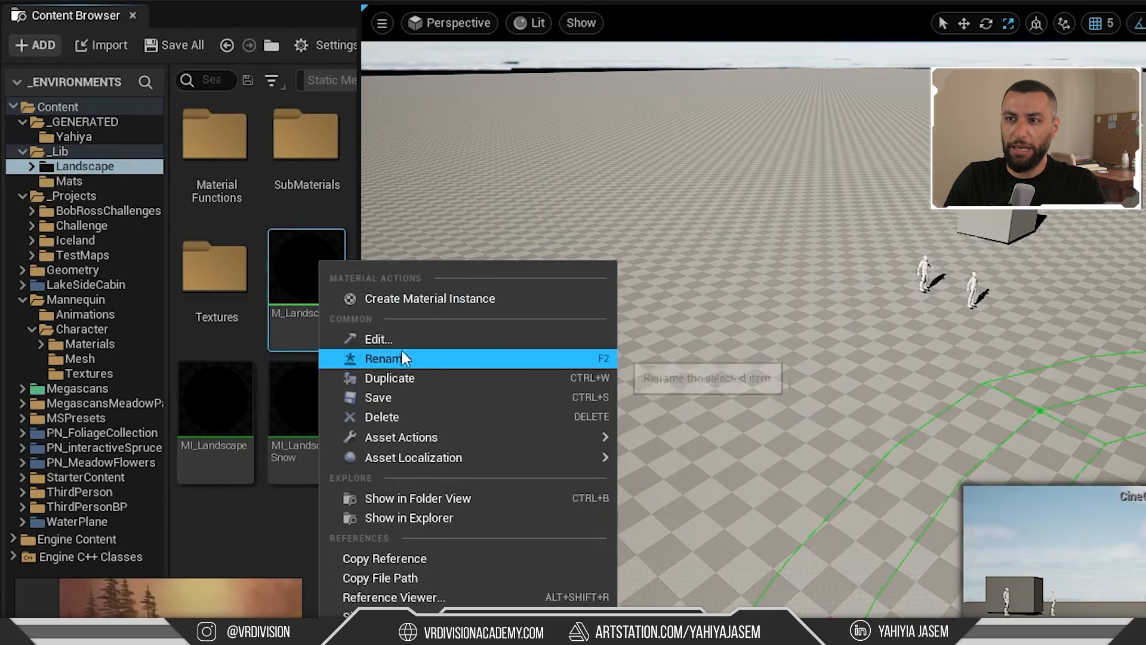
pyautogui.click(414, 301)
pyautogui.write('MI_BoB')
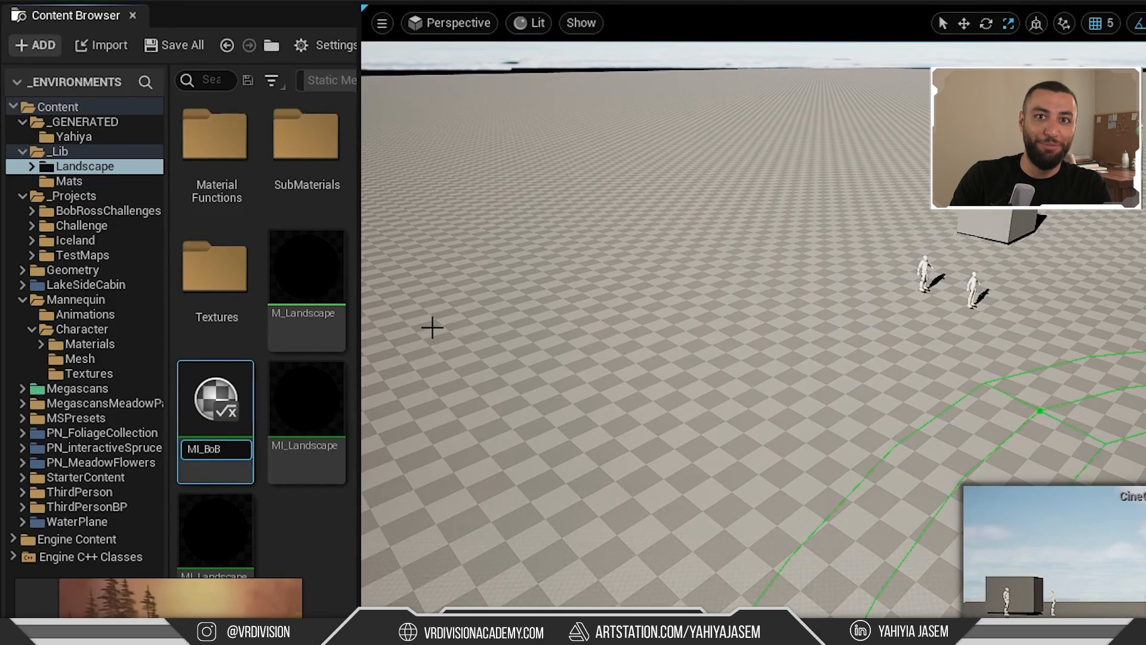
pyautogui.press('Return')
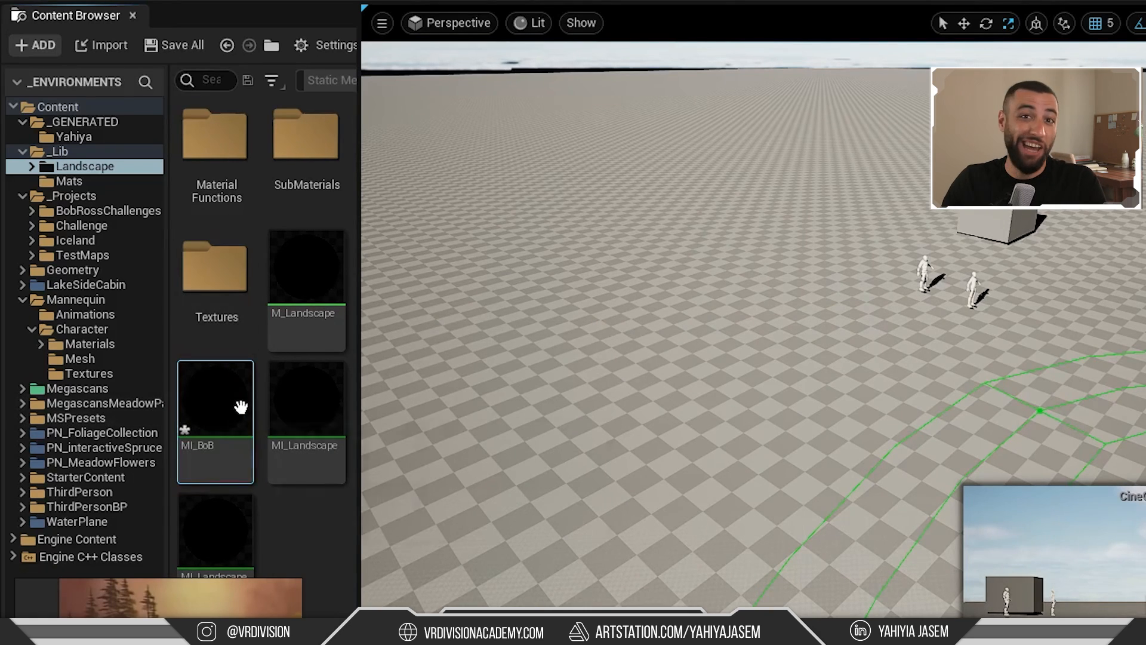
# Move MI_BoB into the BobRossChallenges project folder and open that folder
pyautogui.moveTo(231, 412); pyautogui.dragTo(130, 213)
pyautogui.click(136, 227)
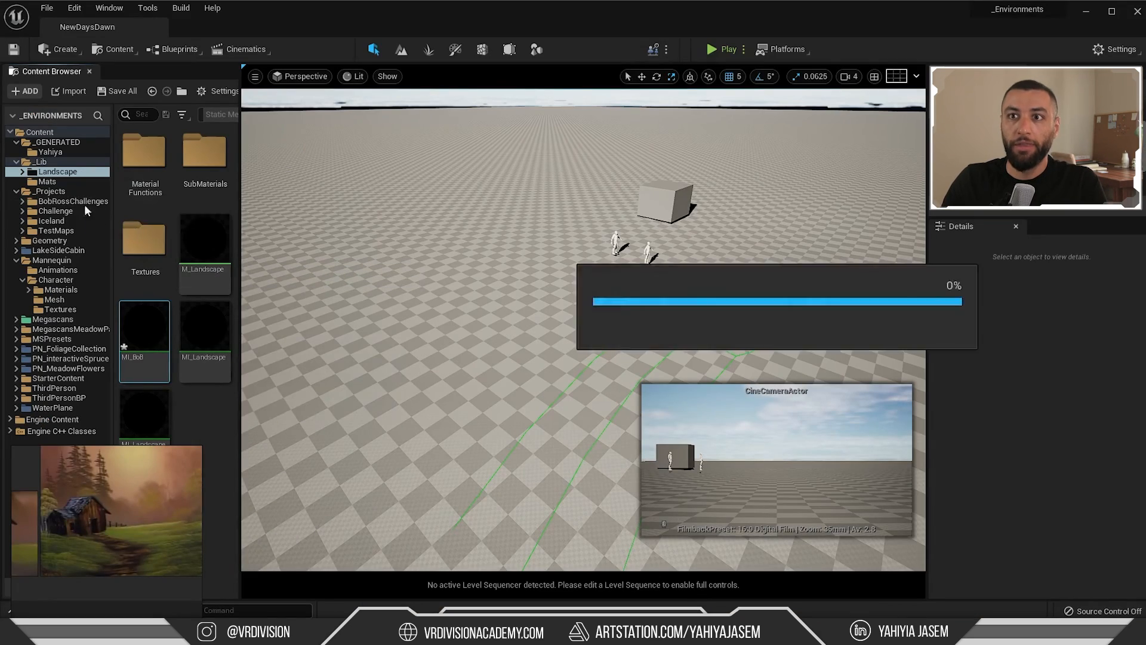
pyautogui.click(117, 211)
# Assign MI_BoB as the Landscape Material of the landscape actor
pyautogui.moveTo(205, 162); pyautogui.dragTo(563, 192)
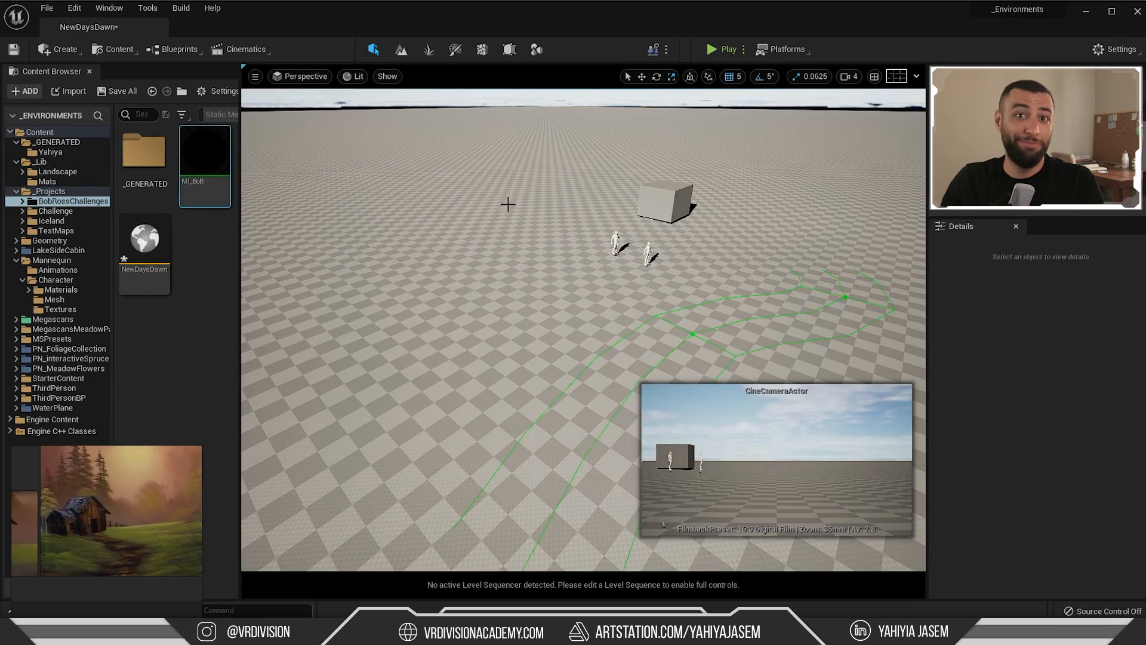
pyautogui.click(398, 309)
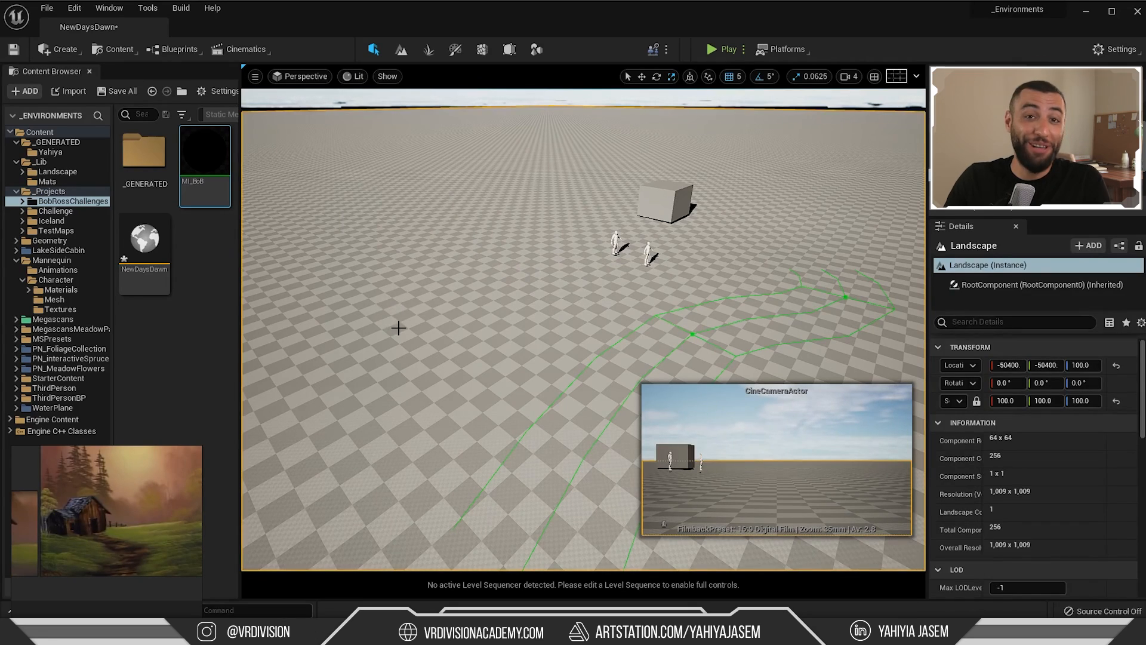
pyautogui.scroll(-5, 1018, 427)
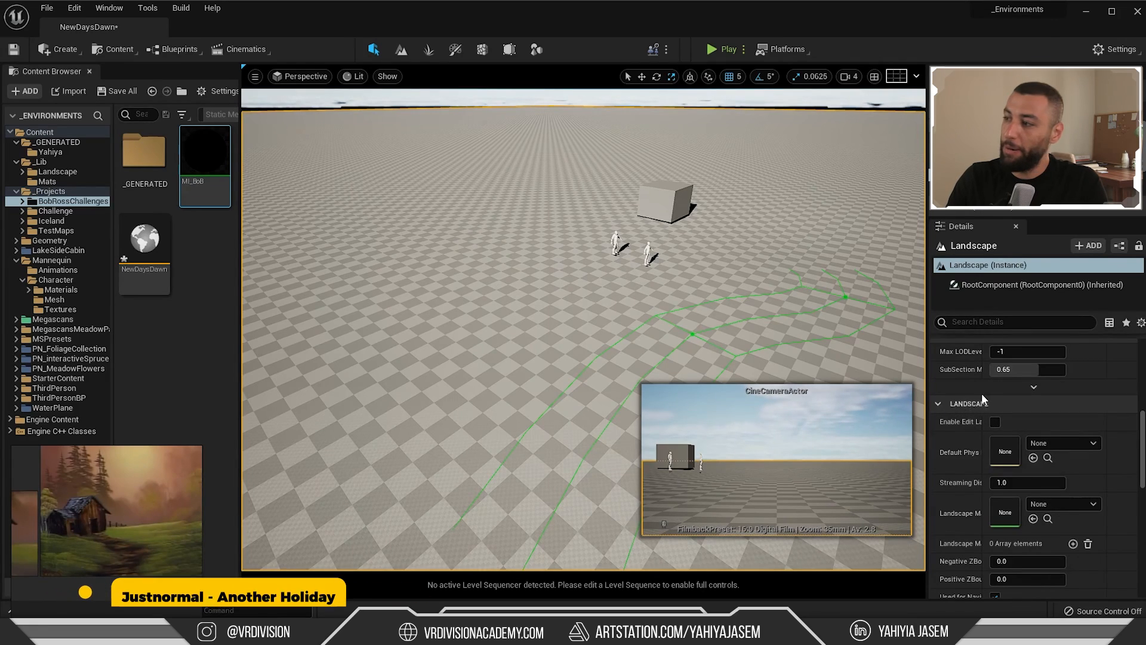
pyautogui.scroll(-2, 982, 393)
pyautogui.moveTo(985, 442); pyautogui.dragTo(1026, 443)
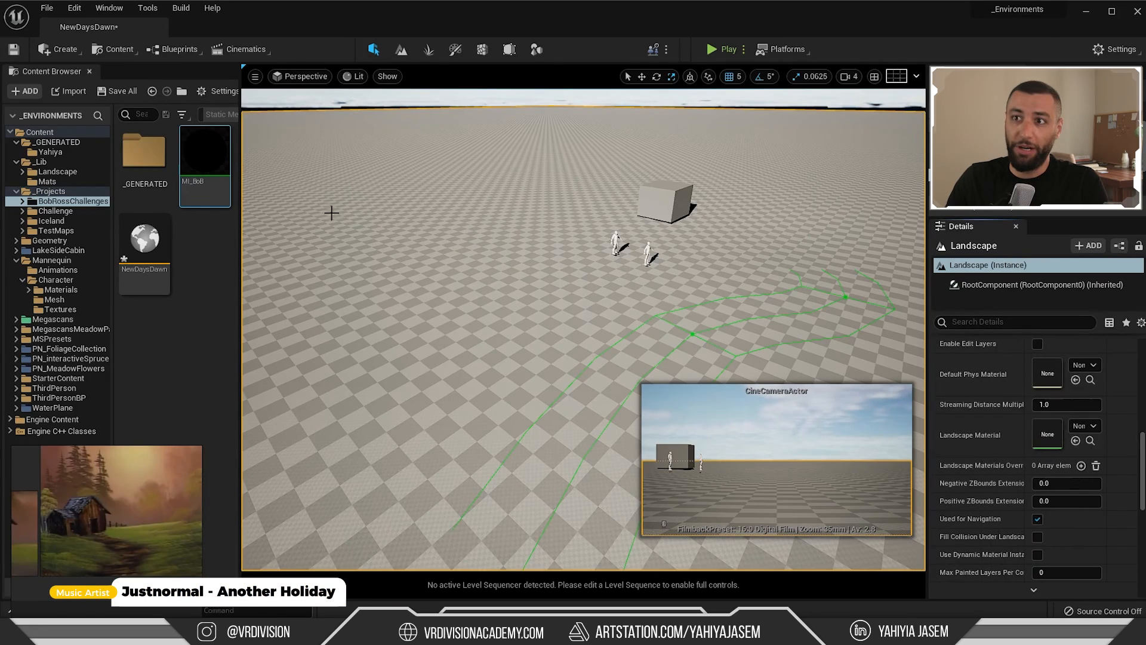
pyautogui.moveTo(204, 154); pyautogui.dragTo(1075, 441)
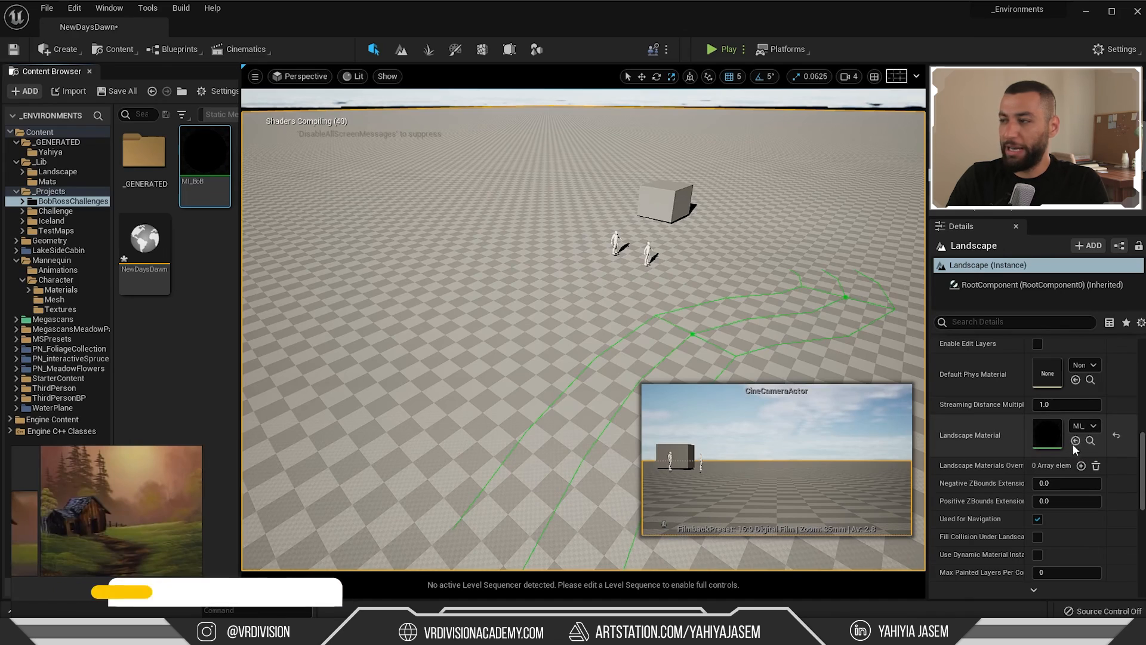
pyautogui.moveTo(630, 317); pyautogui.dragTo(637, 298, button='right')
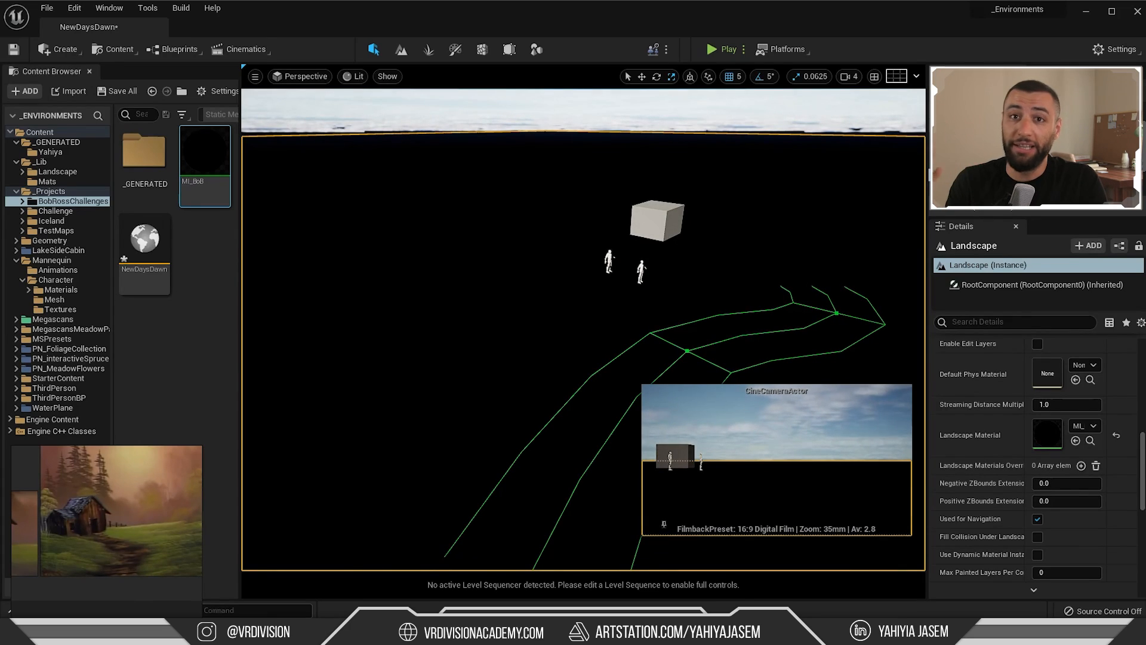
# Create a weight-blended layer info for the Auto paint layer, saved as Auto_LayerInfo in the NewDaysDawn_sharedassets folder
pyautogui.click(401, 50)
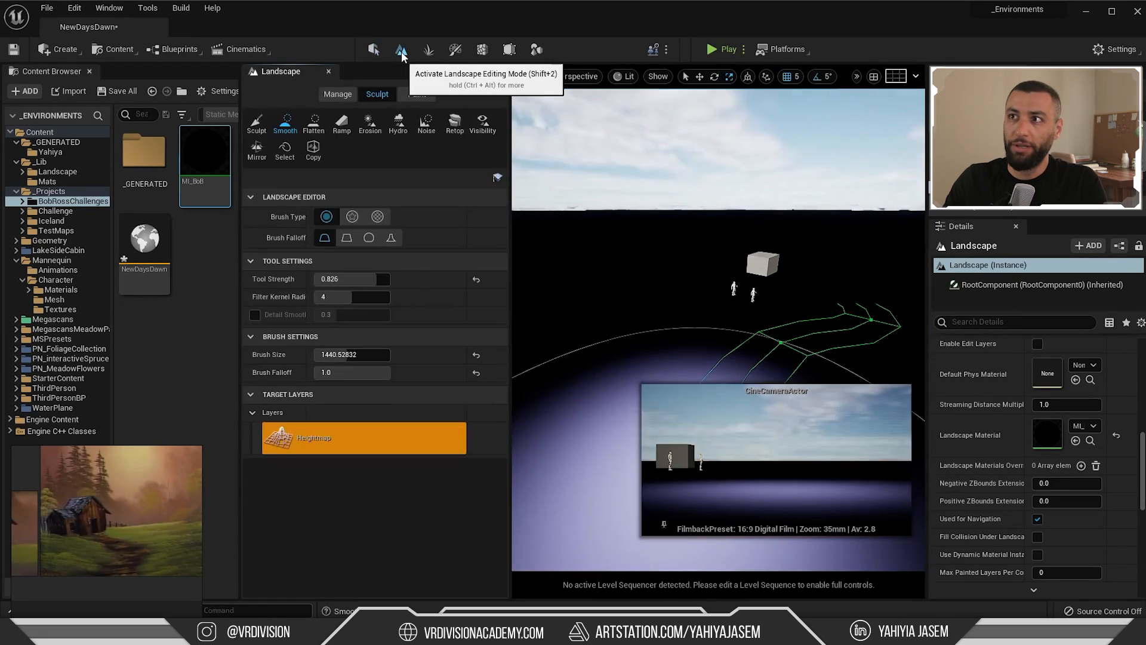
pyautogui.click(416, 96)
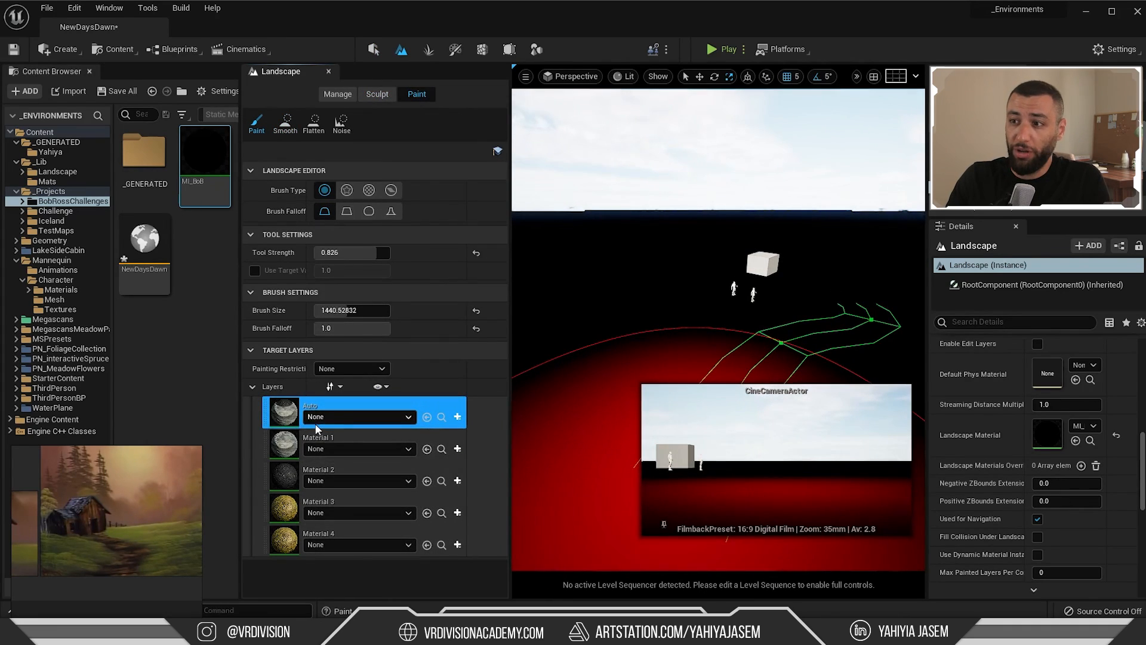
pyautogui.click(457, 417)
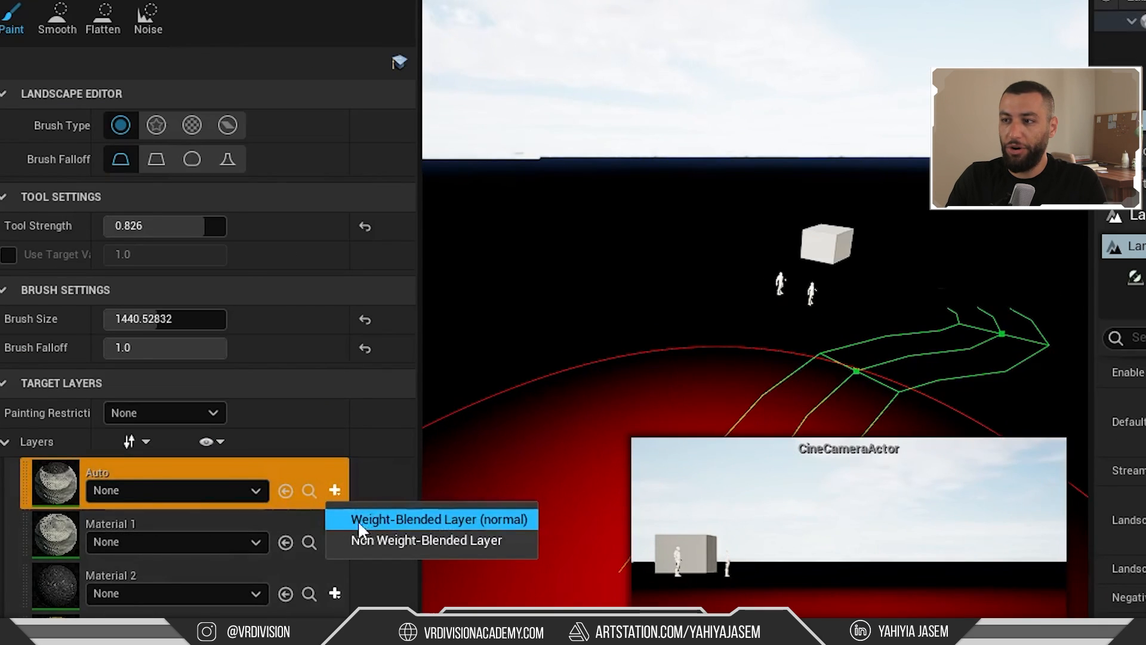
pyautogui.click(481, 518)
pyautogui.moveTo(729, 175); pyautogui.dragTo(500, 172)
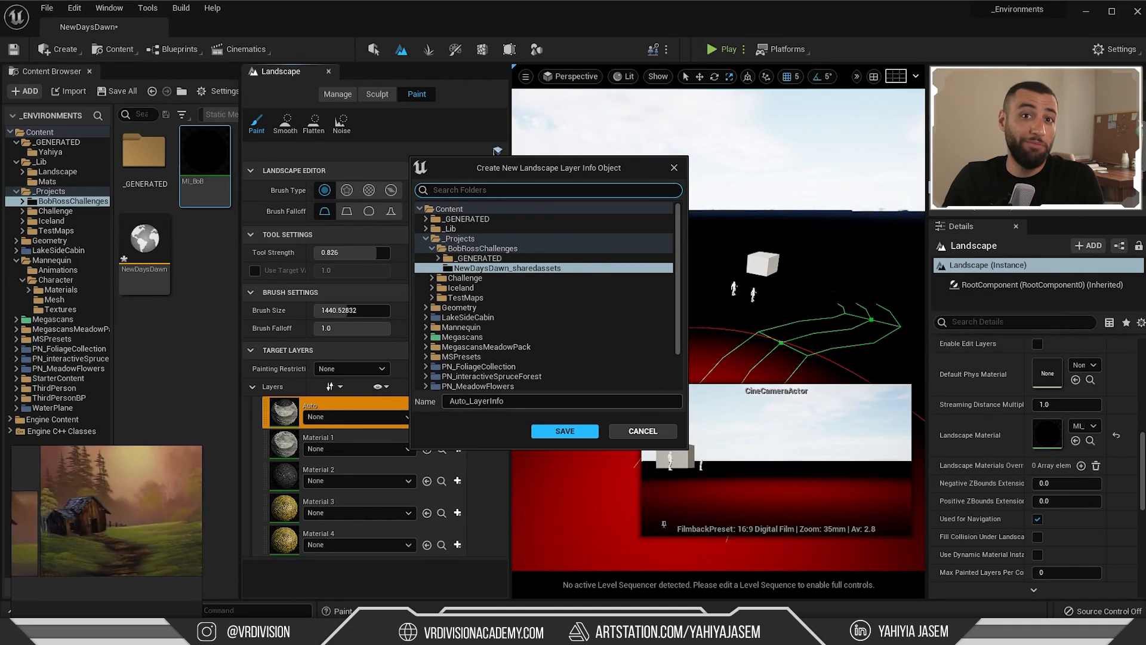
pyautogui.click(565, 431)
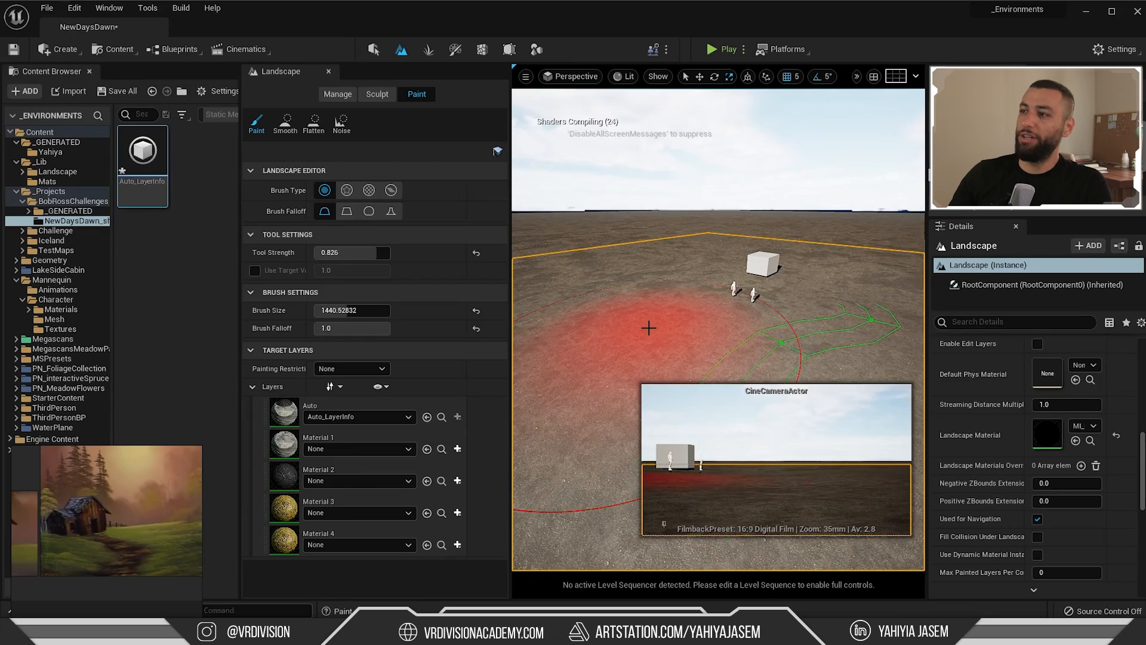
# Create weight-blended layer infos for the Material 1, Material 2 and Material 3 paint layers in the NewDaysDawn_sharedassets folder
pyautogui.moveTo(649, 327); pyautogui.dragTo(669, 377, button='right')
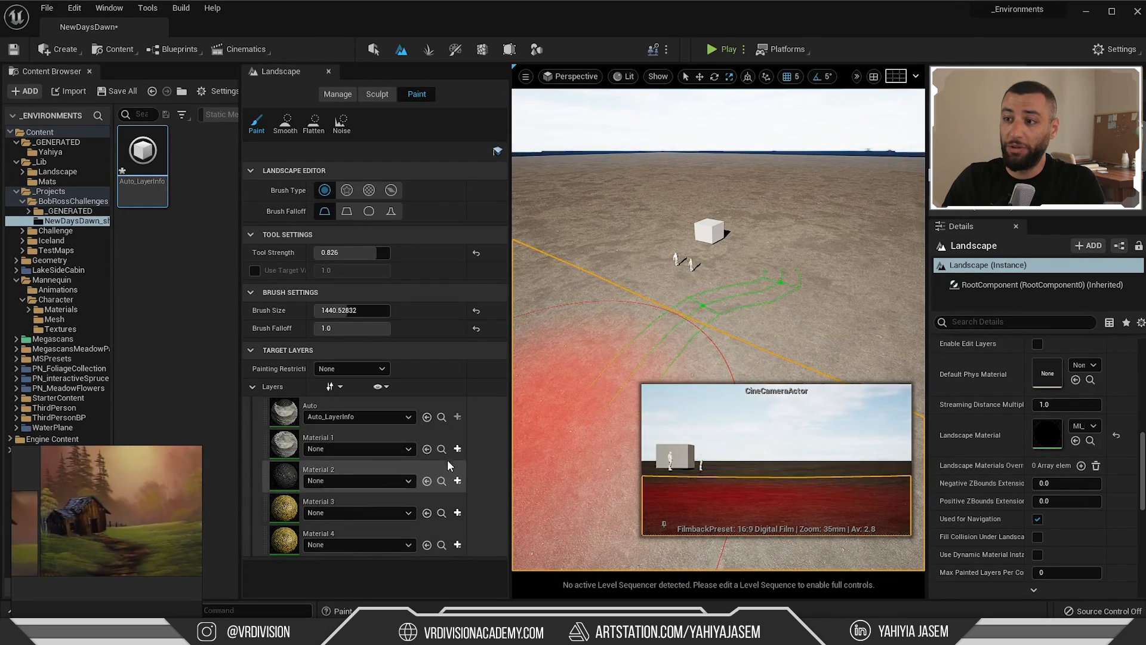
pyautogui.click(457, 480)
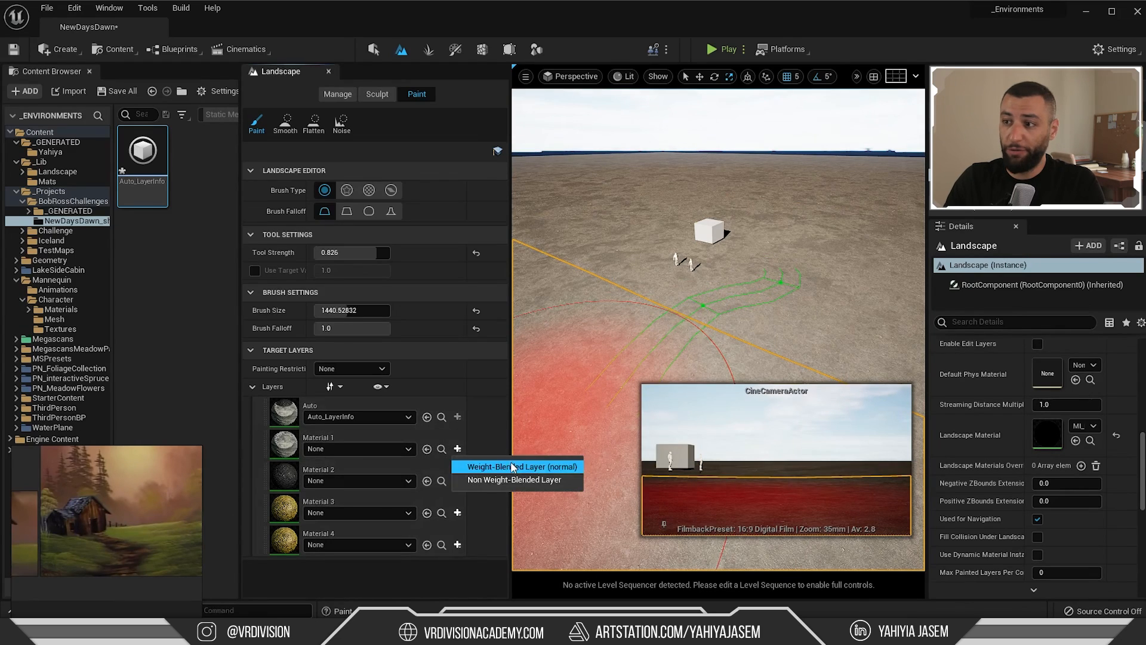
pyautogui.click(512, 467)
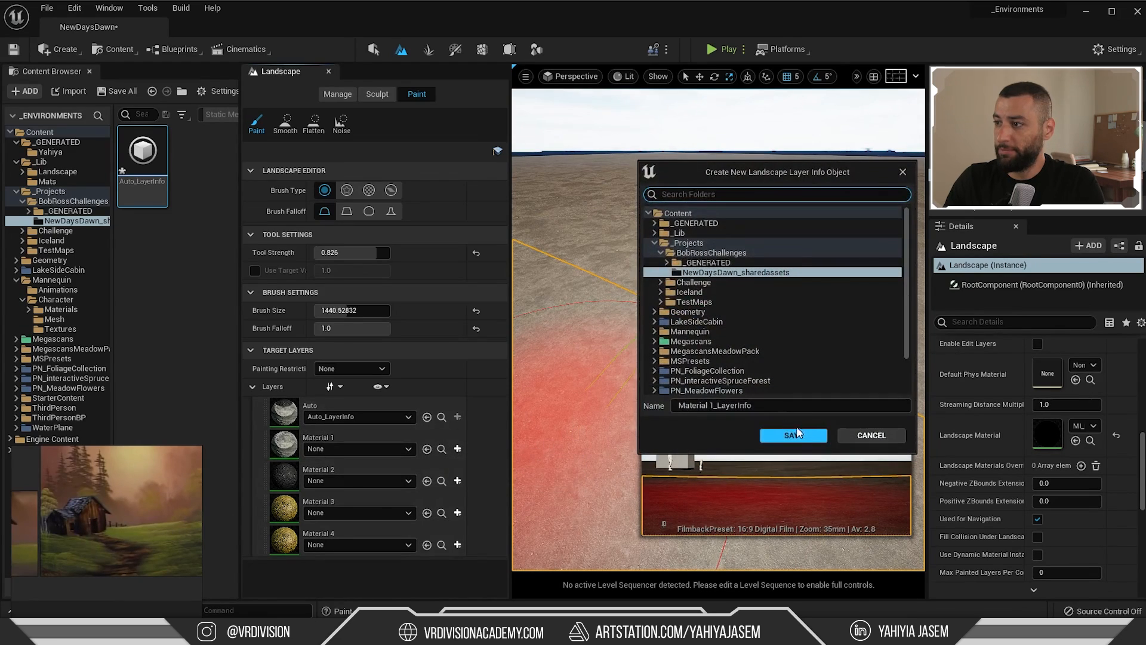
pyautogui.click(797, 426)
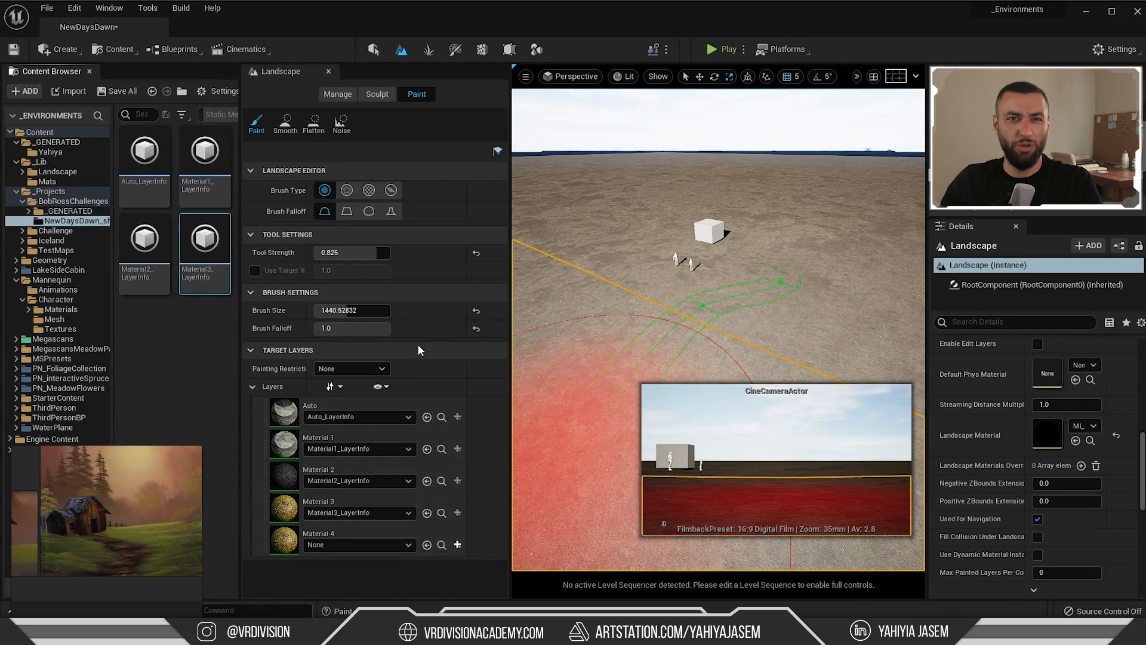
# Leave landscape painting, open the landscape's assigned MI_BoB material in a docked editor, and examine its texture map and material parameters
pyautogui.moveTo(657, 277); pyautogui.dragTo(677, 268, button='right')
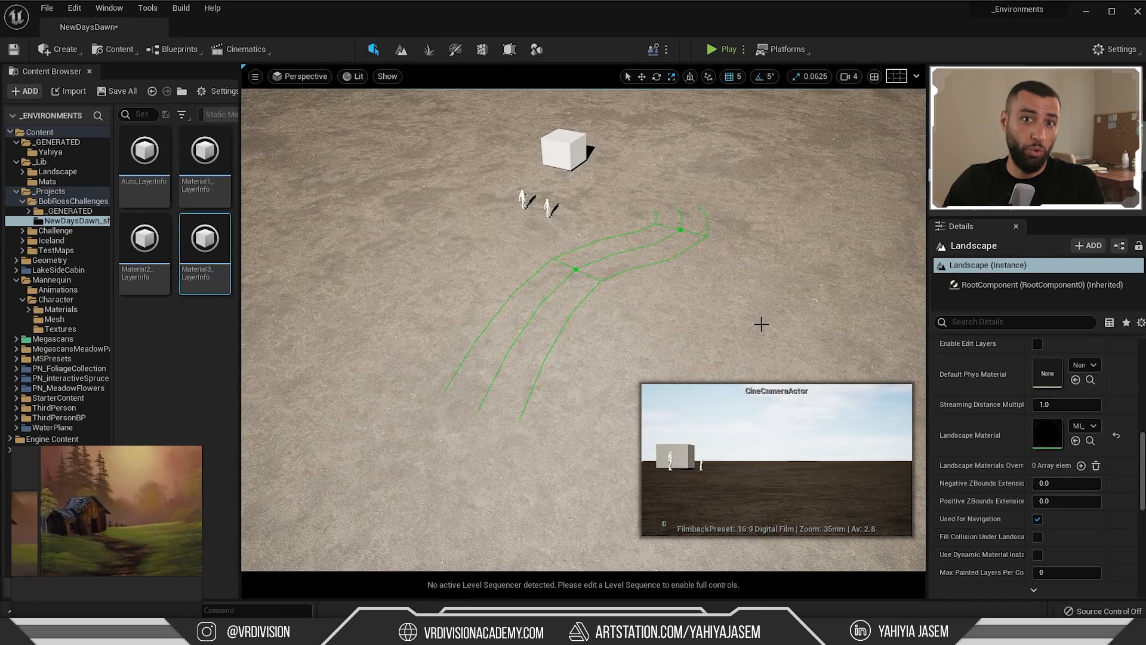
pyautogui.click(604, 303)
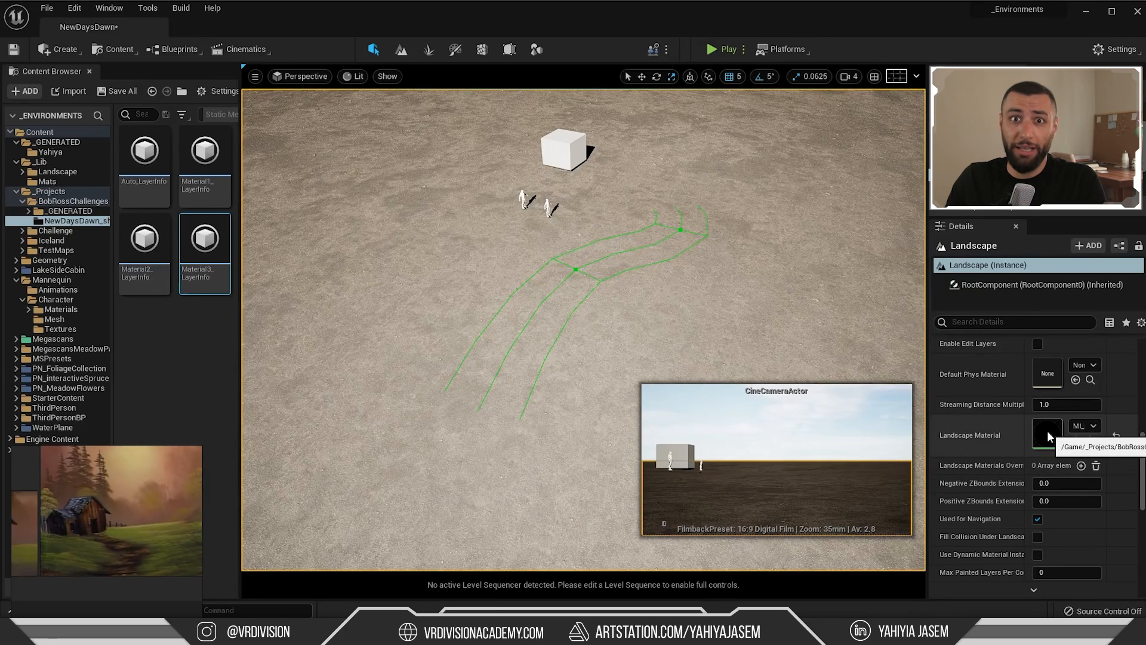
pyautogui.doubleClick(1047, 432)
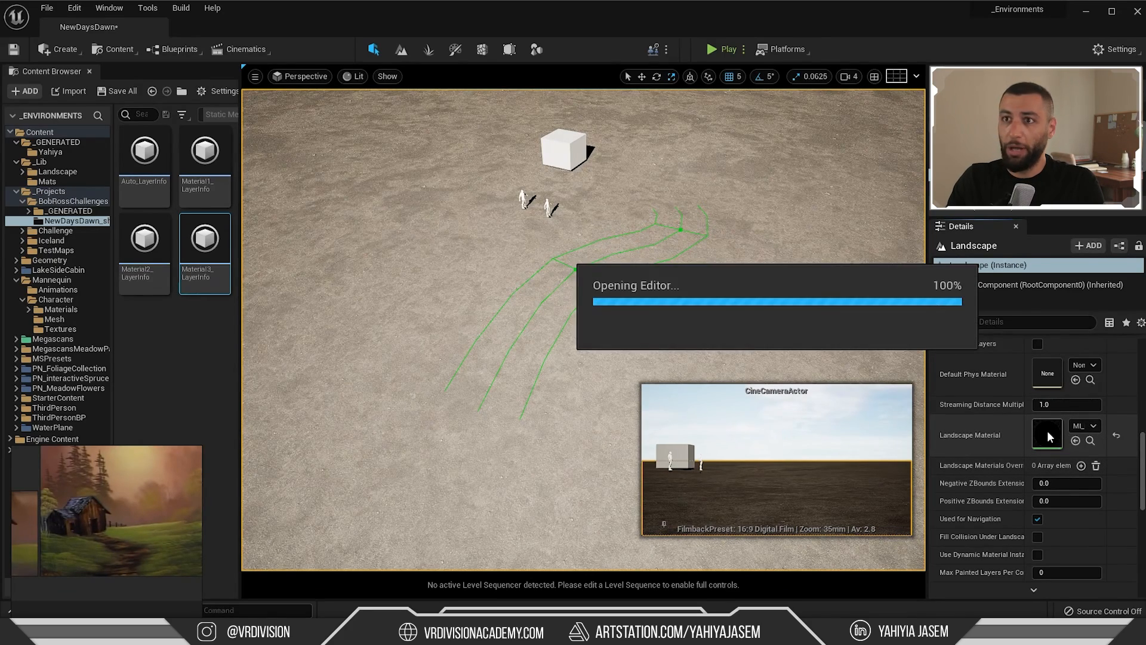
pyautogui.moveTo(112, 13); pyautogui.dragTo(287, 39)
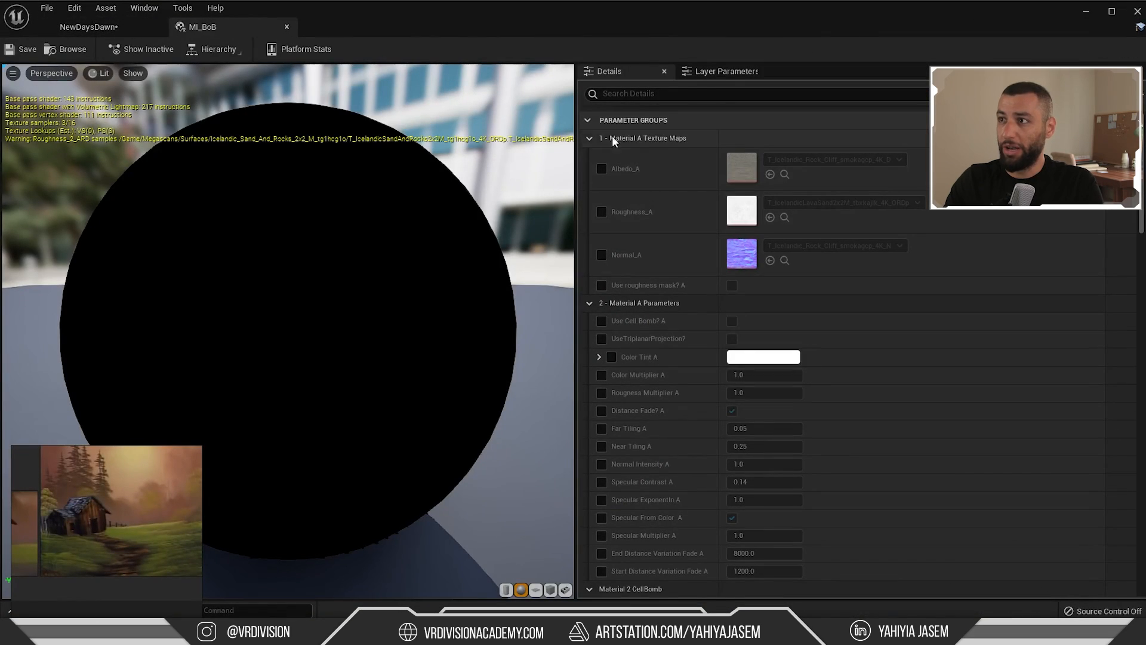
pyautogui.scroll(-6, 681, 214)
pyautogui.scroll(5, 696, 238)
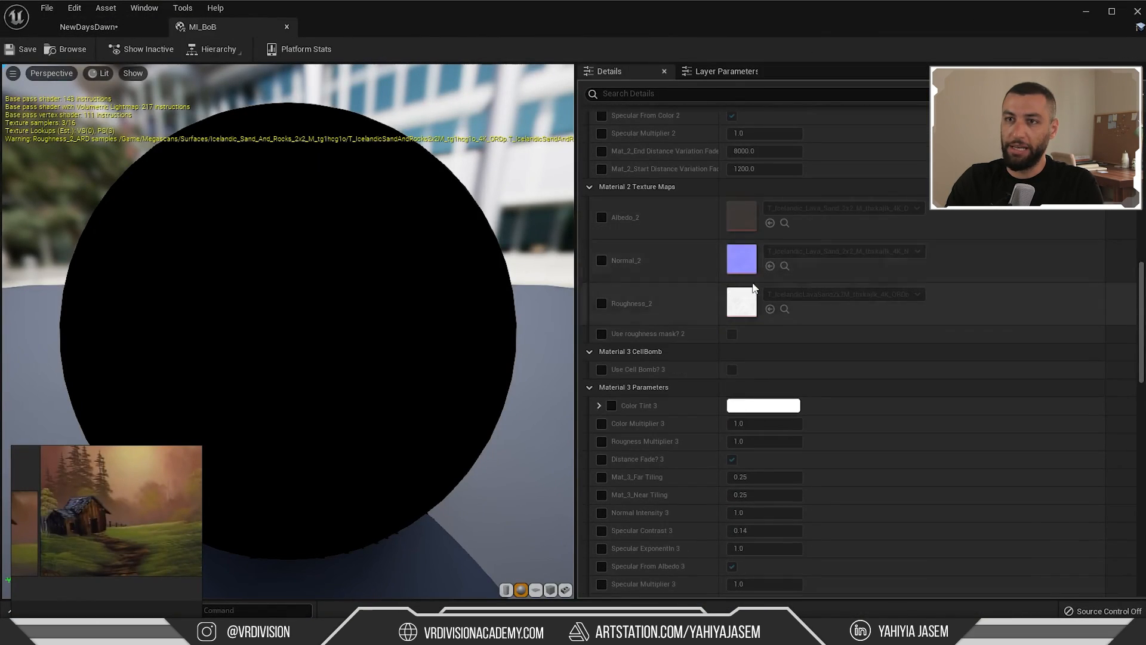
# Return to the NewDaysDawn level, open Quixel Bridge, and search its library for "grass uncut" to browse the surfaces
pyautogui.click(88, 27)
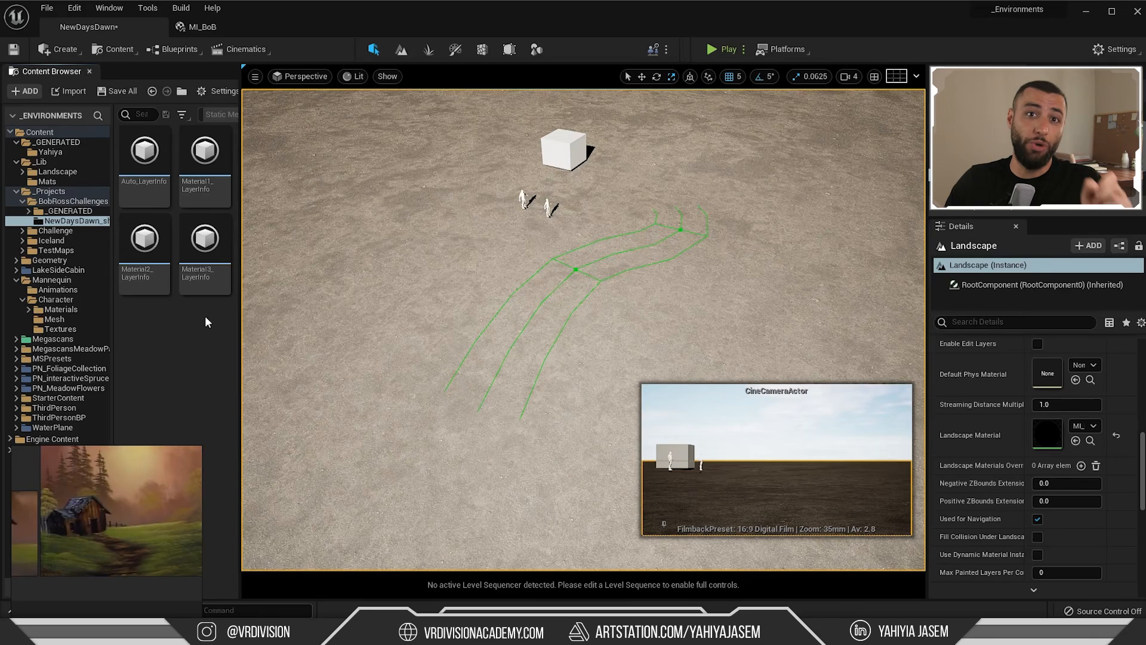
pyautogui.rightClick(197, 313)
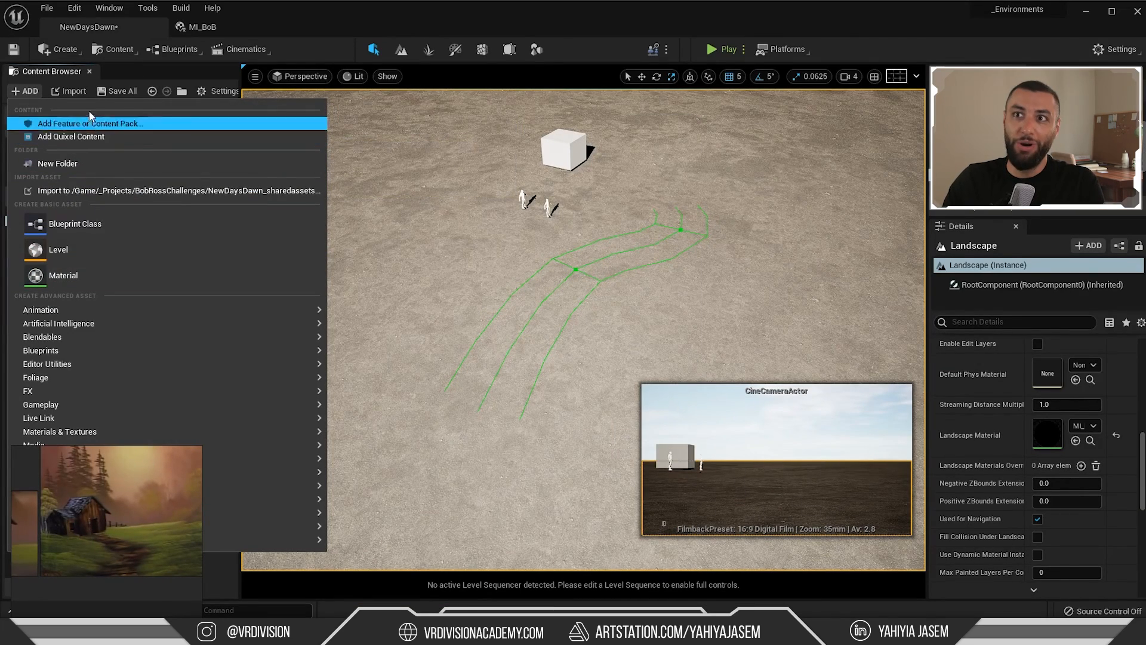
pyautogui.click(126, 54)
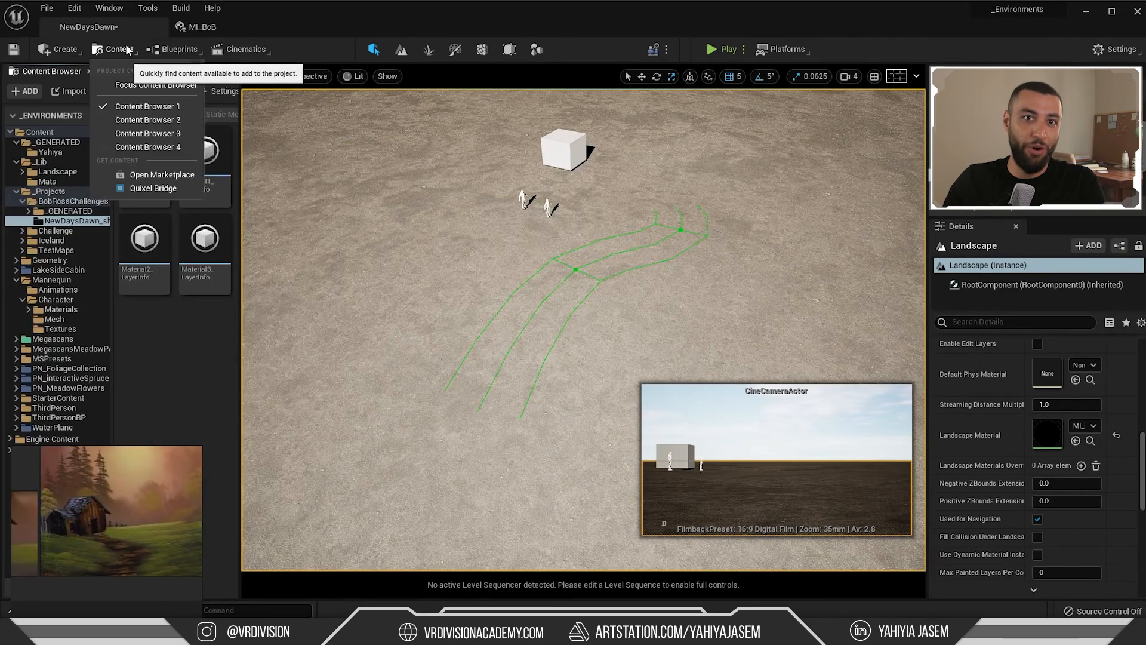
pyautogui.click(153, 188)
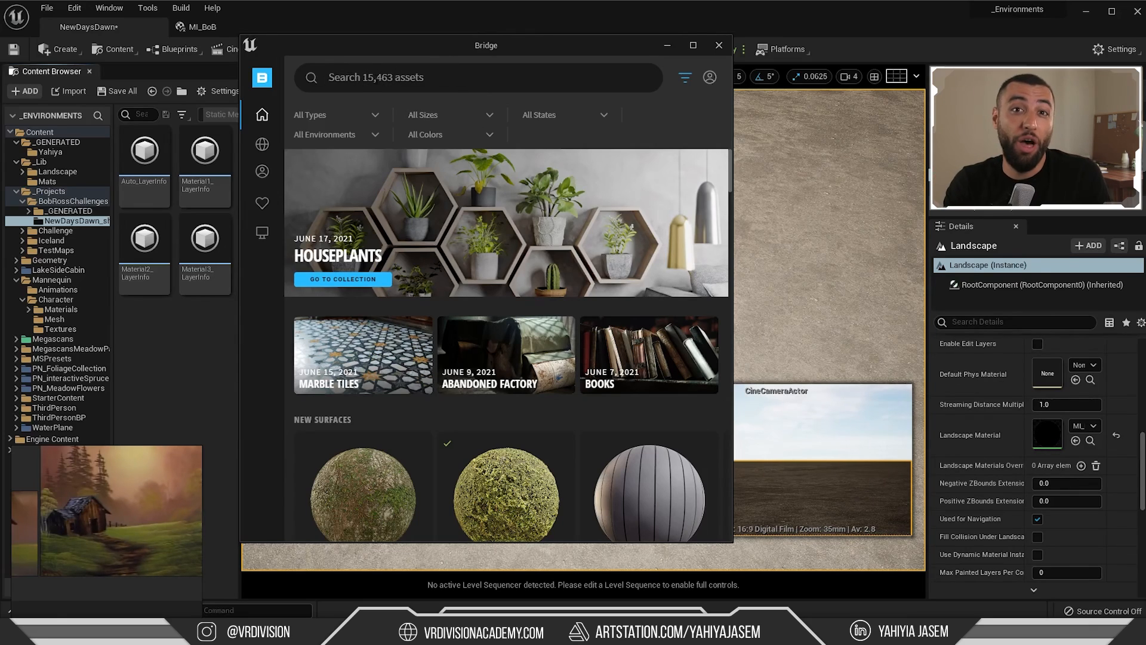
pyautogui.click(416, 73)
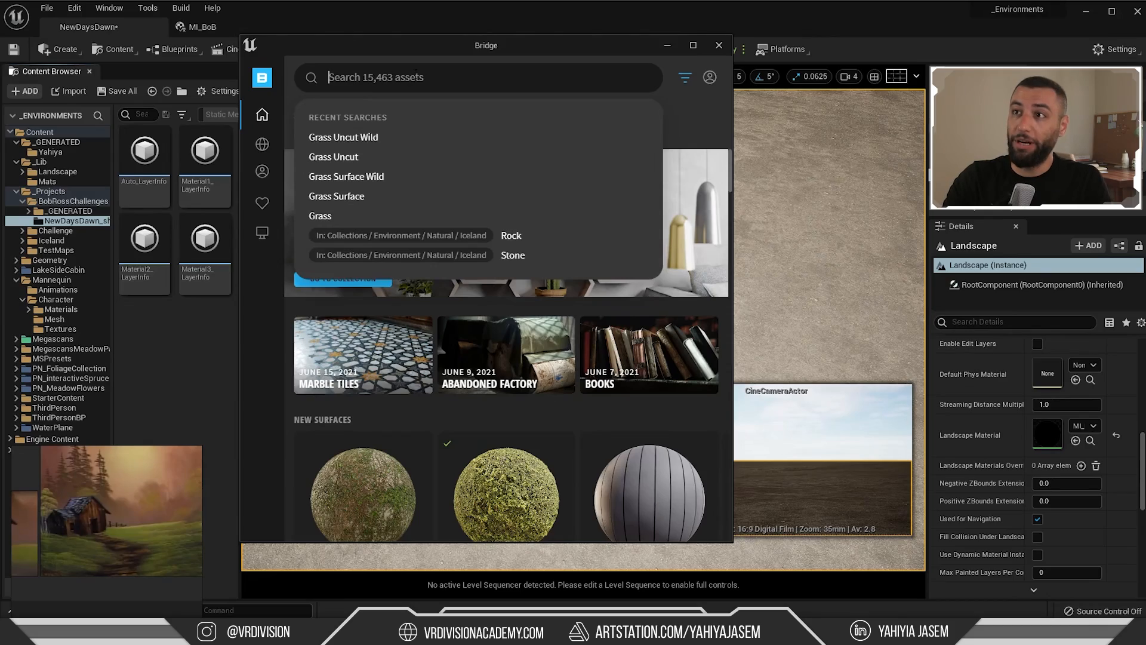
pyautogui.write('grass uncut')
pyautogui.press('Return')
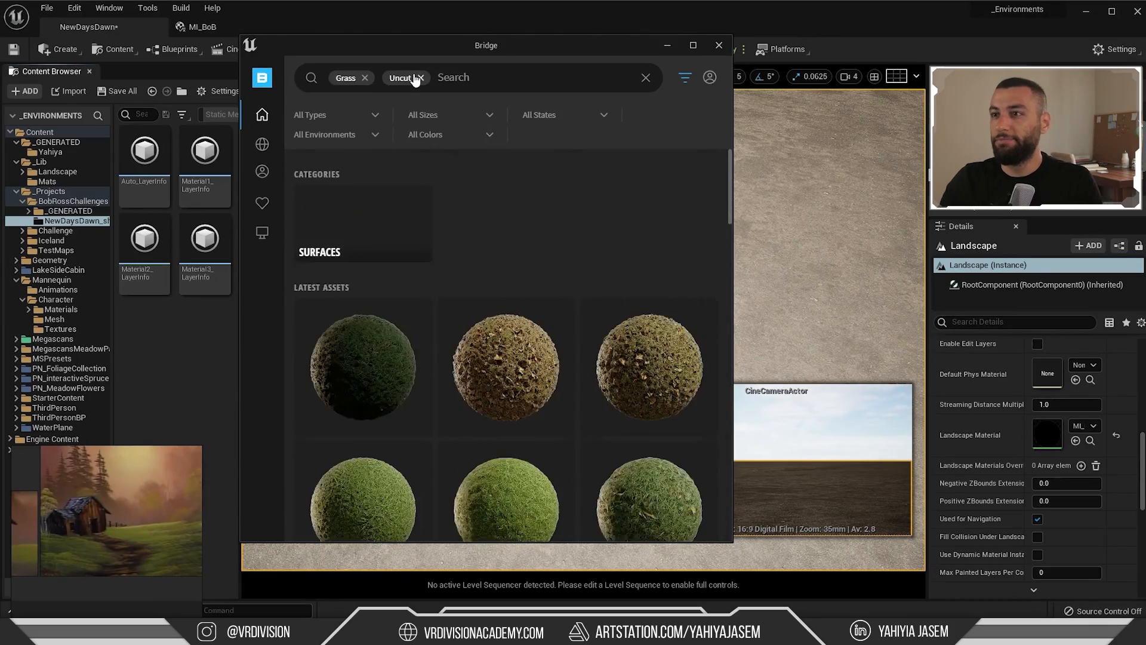
pyautogui.scroll(-10, 585, 217)
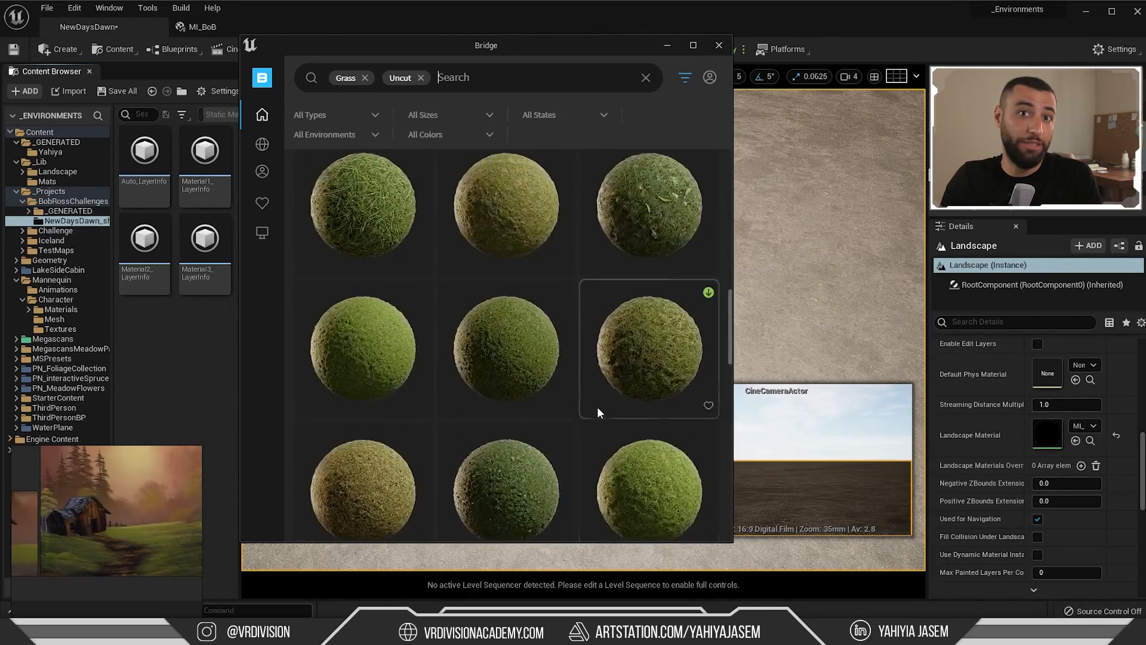
pyautogui.scroll(10, 597, 407)
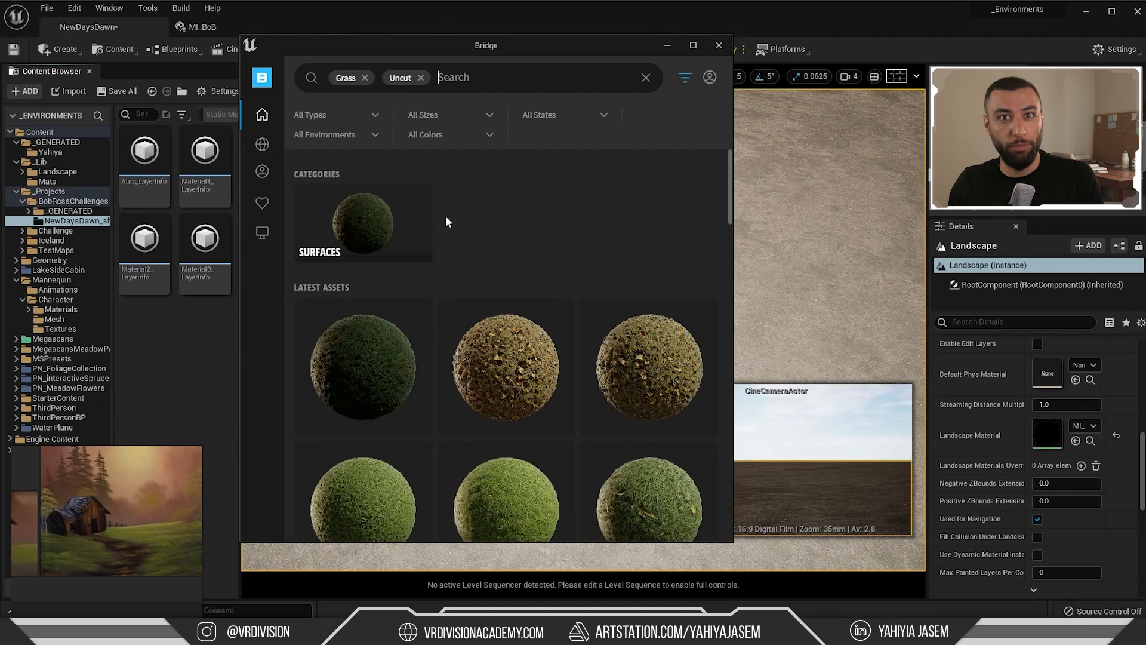
# Open the Nordic Forest collection among the Natural environment collections in Bridge
pyautogui.click(263, 146)
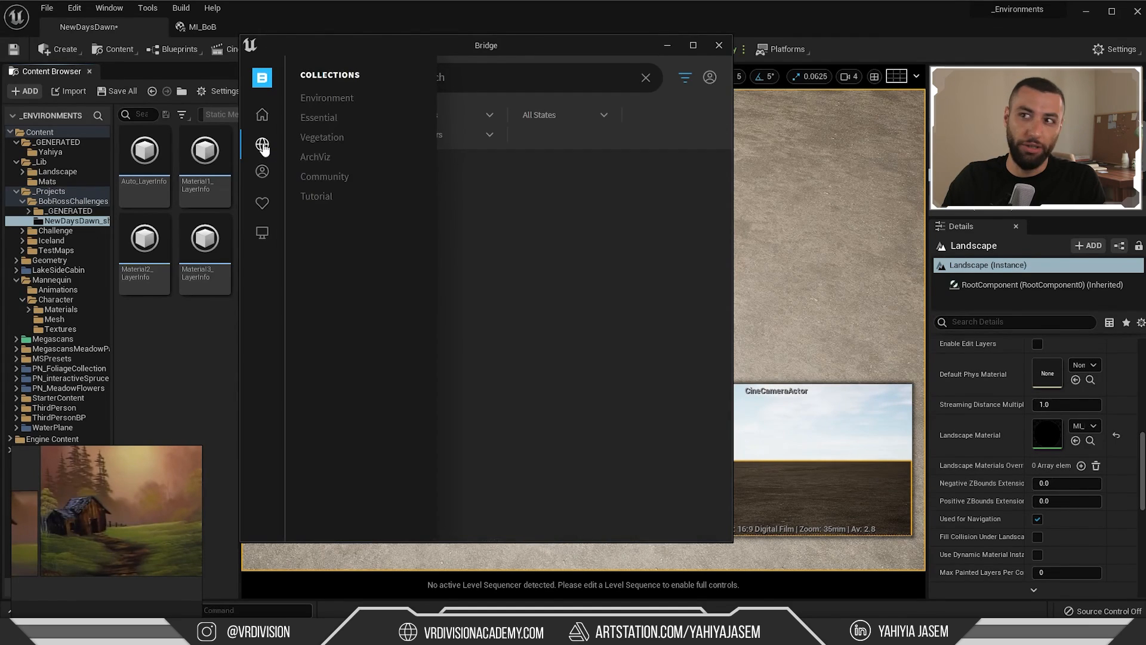
pyautogui.click(336, 100)
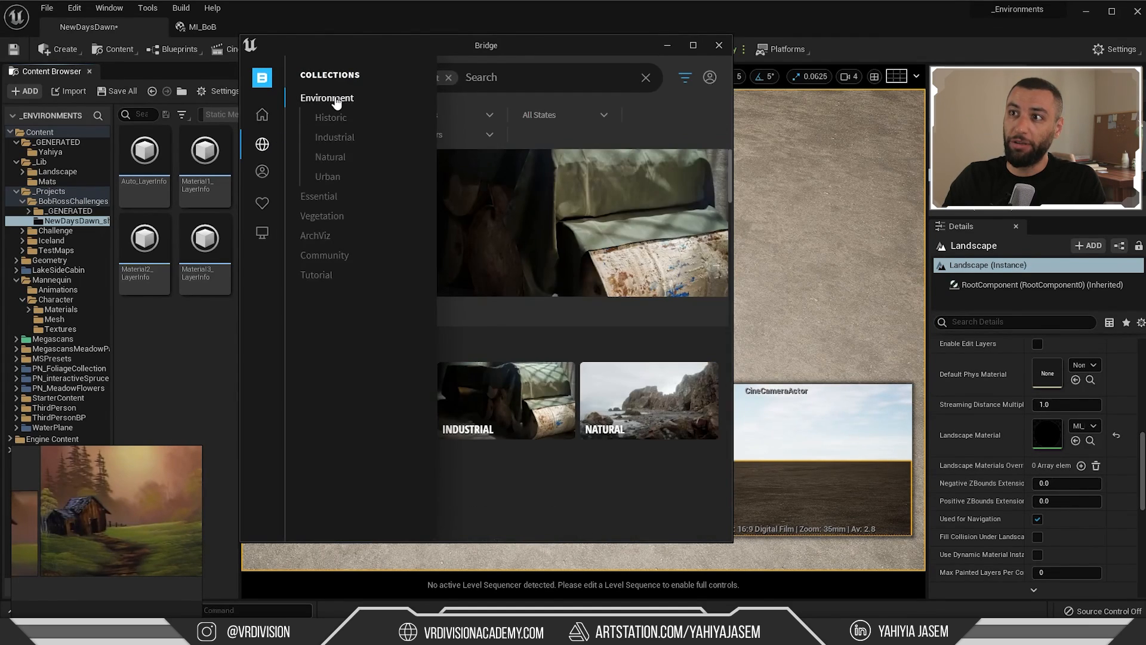
pyautogui.click(330, 159)
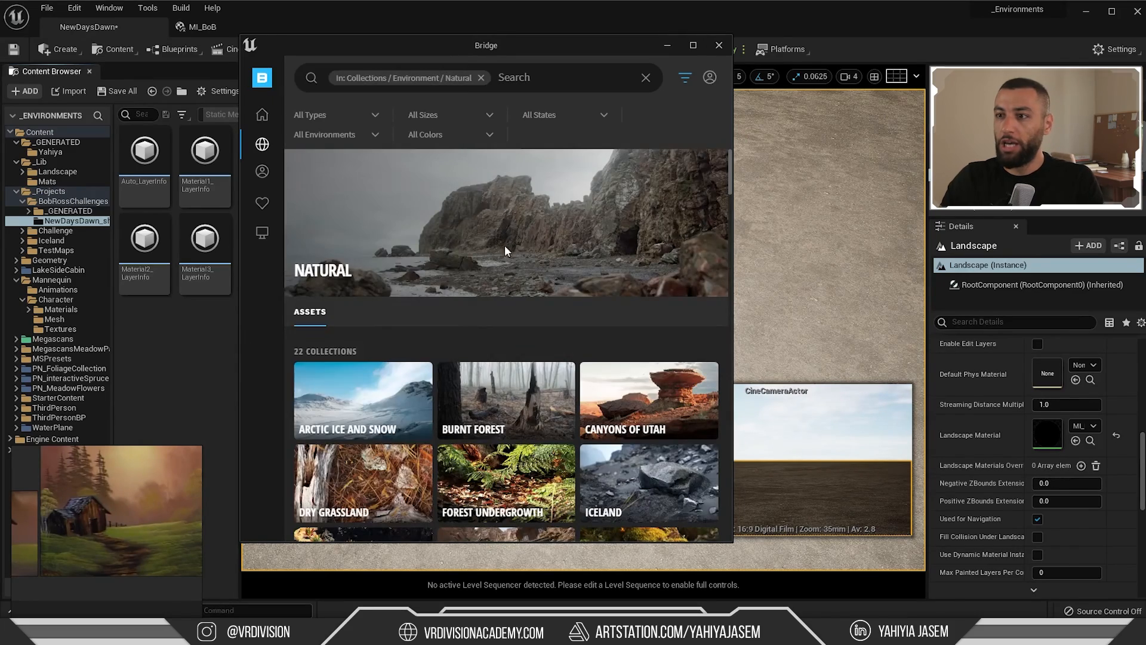
pyautogui.scroll(-3, 437, 300)
pyautogui.scroll(-6, 640, 311)
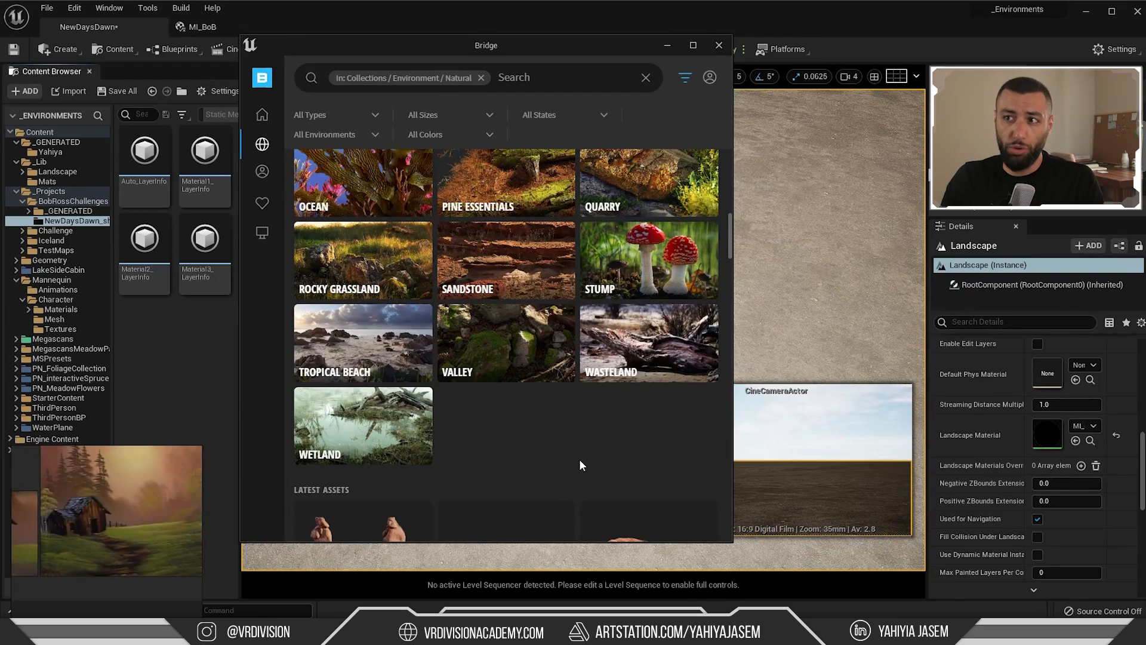
pyautogui.scroll(3, 659, 284)
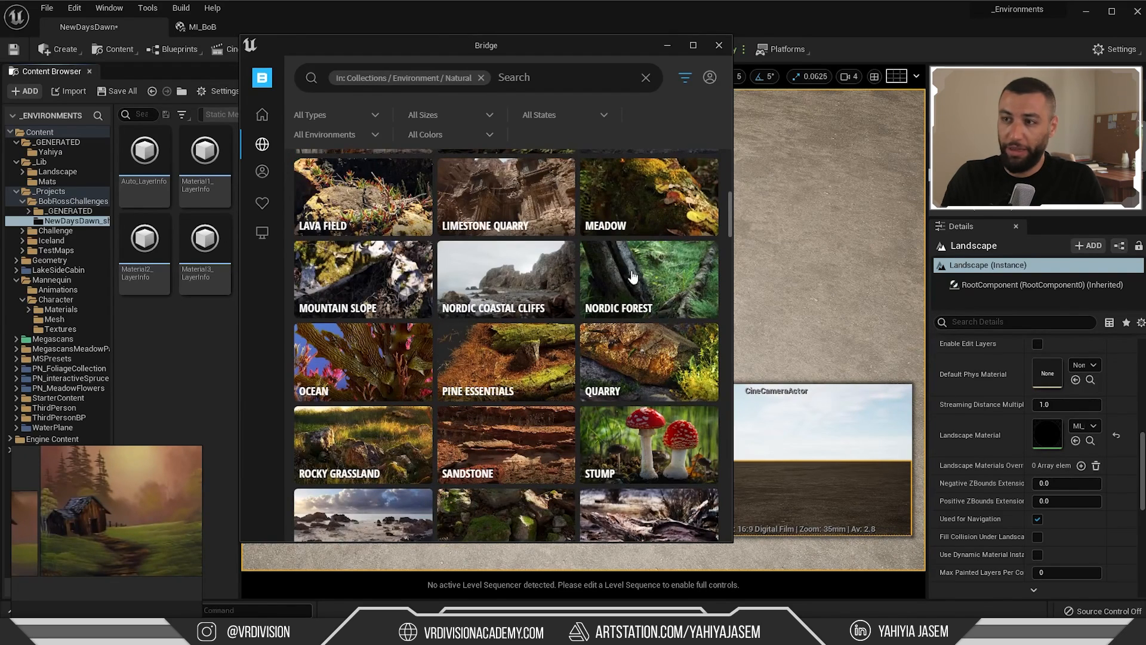
pyautogui.click(637, 277)
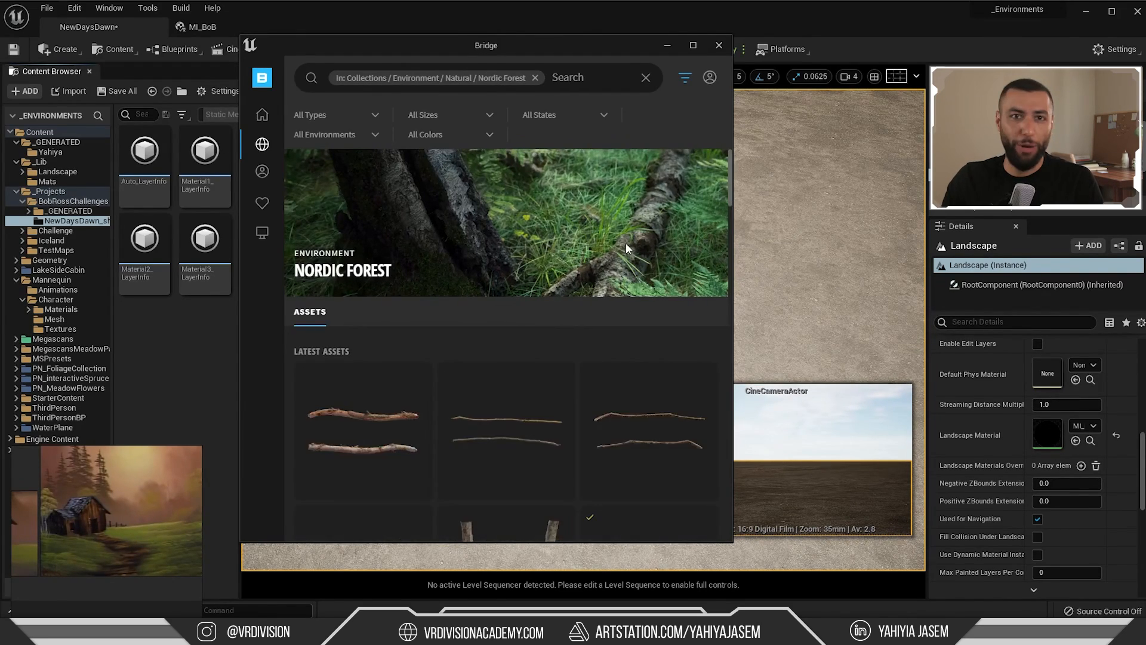
# Find the Swamp Soil surface in the Nordic Forest collection and open its details
pyautogui.scroll(-3, 621, 239)
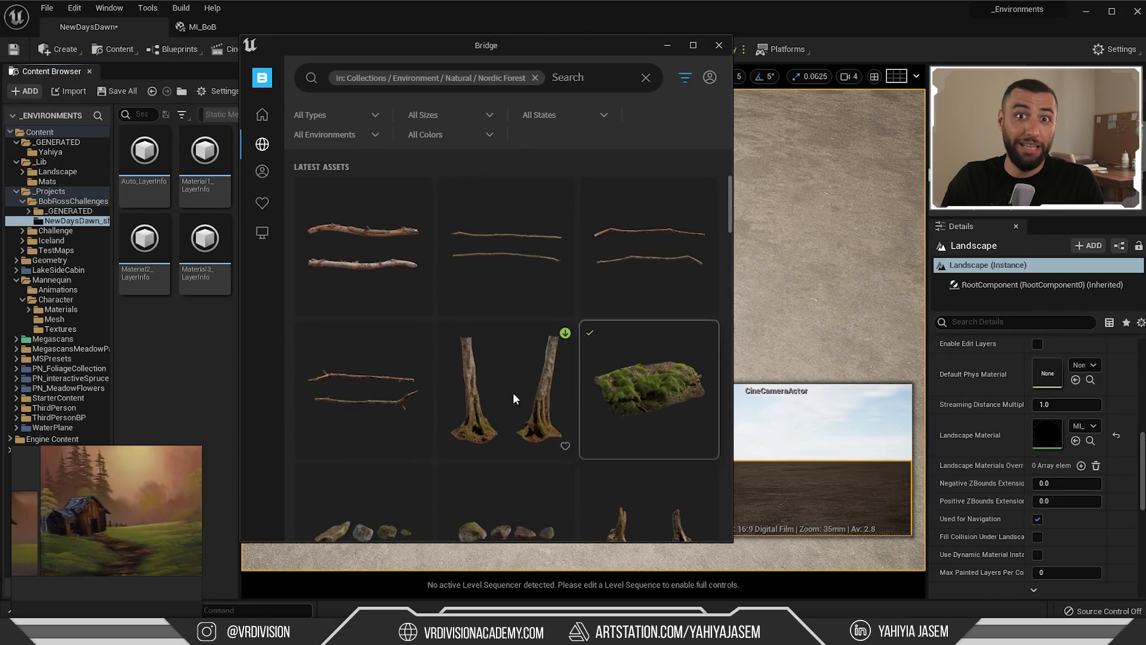
pyautogui.scroll(-5, 501, 382)
pyautogui.scroll(-5, 365, 312)
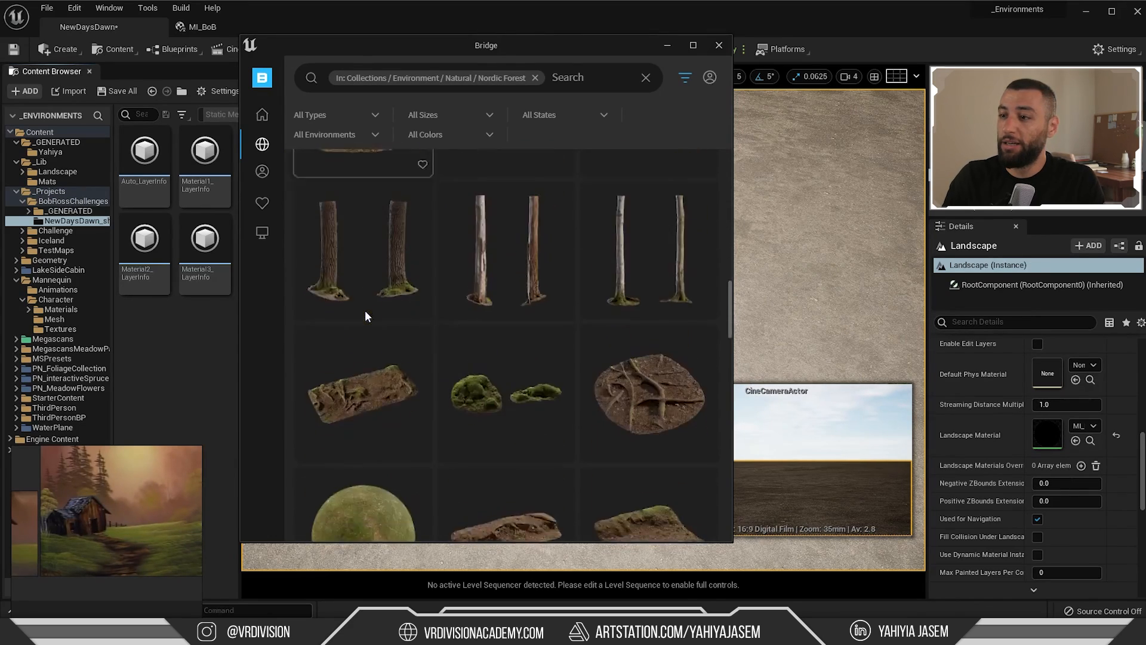
pyautogui.scroll(-3, 588, 338)
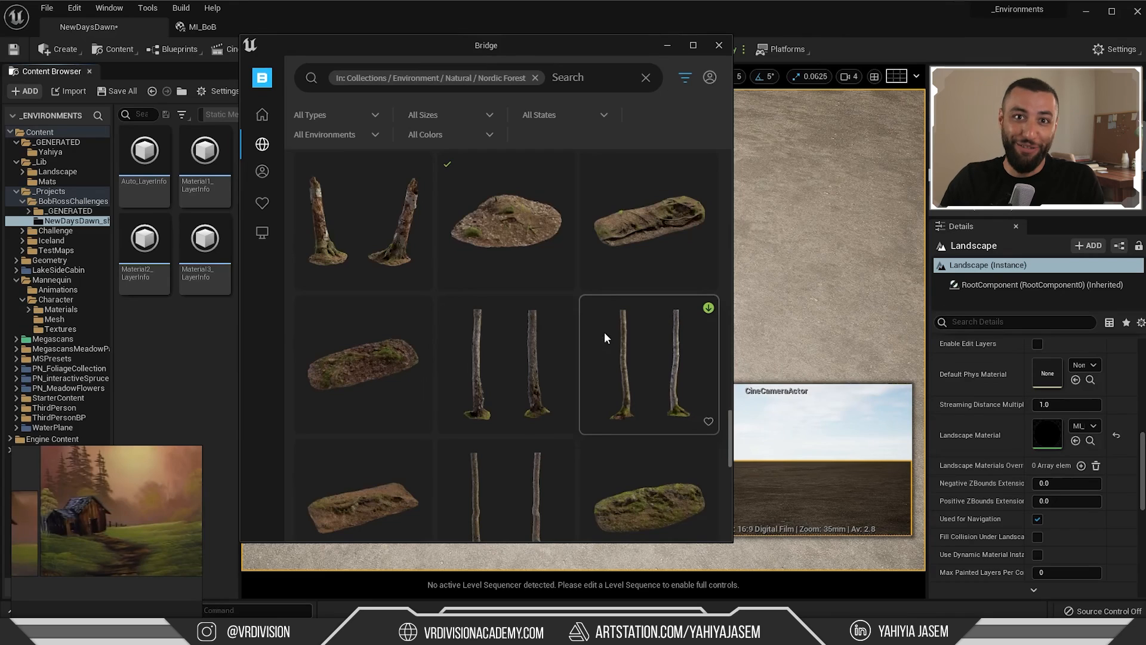
pyautogui.scroll(-3, 588, 340)
pyautogui.scroll(3, 579, 357)
pyautogui.scroll(-1, 564, 364)
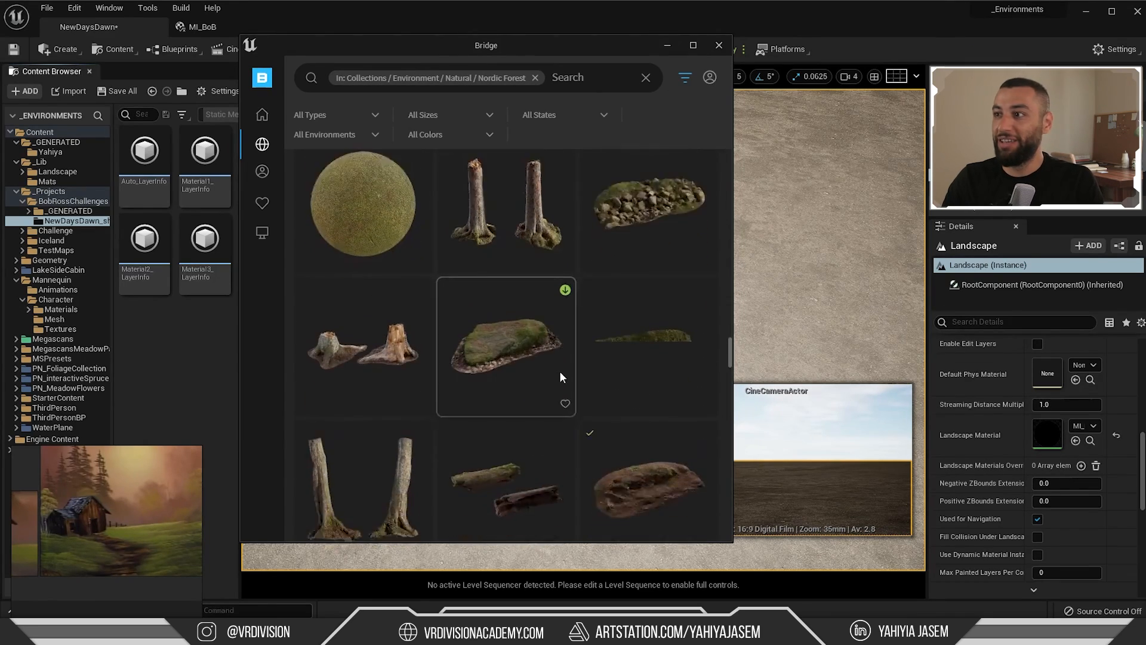
pyautogui.click(560, 371)
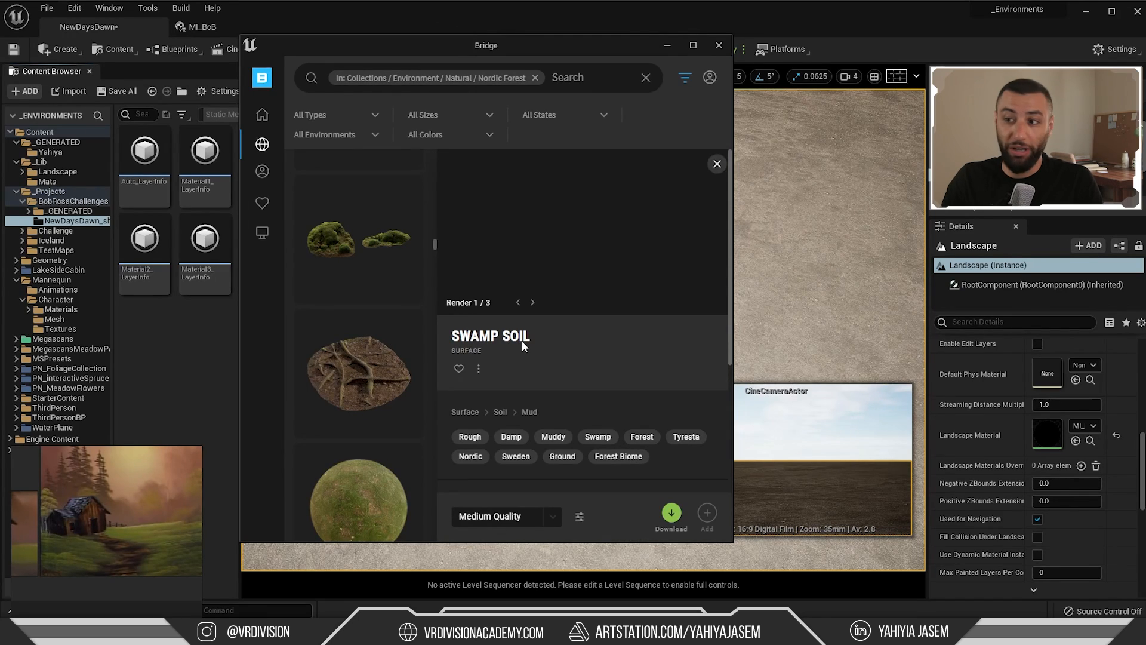
# Download the Swamp Soil surface at Medium Quality and add it to the project
pyautogui.scroll(-2, 513, 418)
pyautogui.click(512, 517)
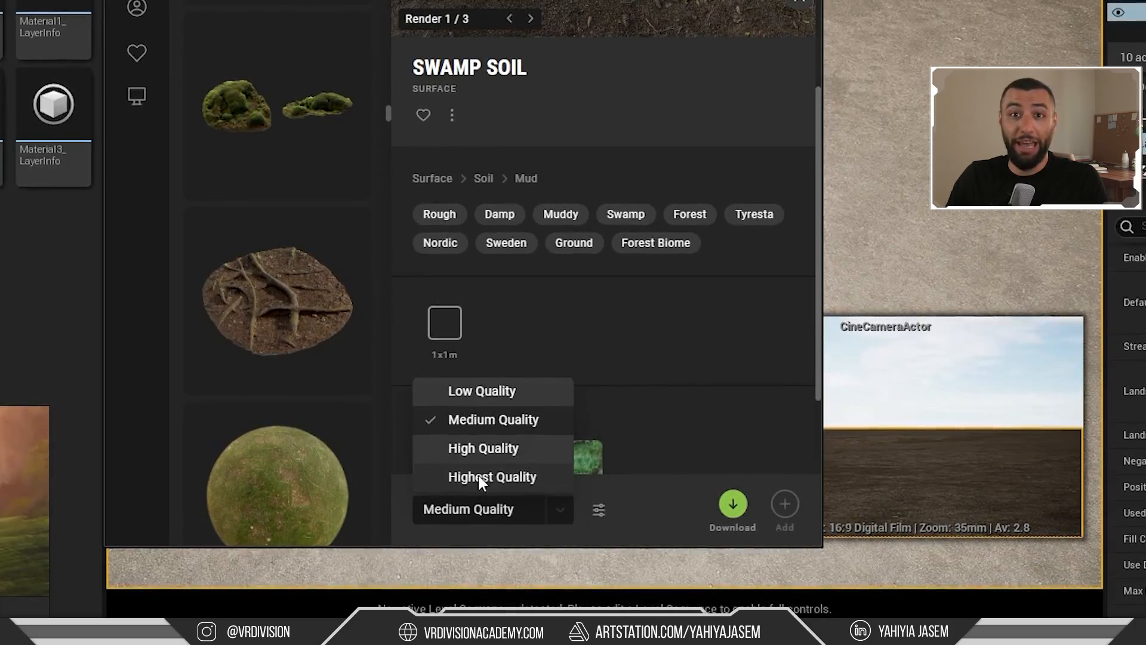
pyautogui.click(492, 421)
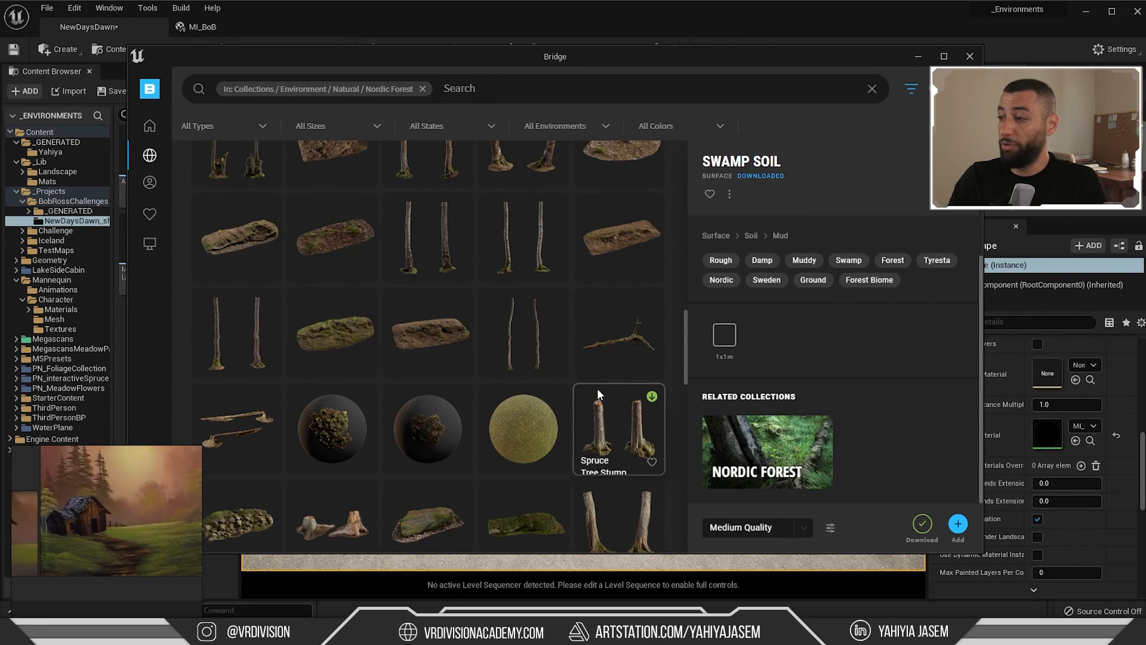
pyautogui.click(958, 525)
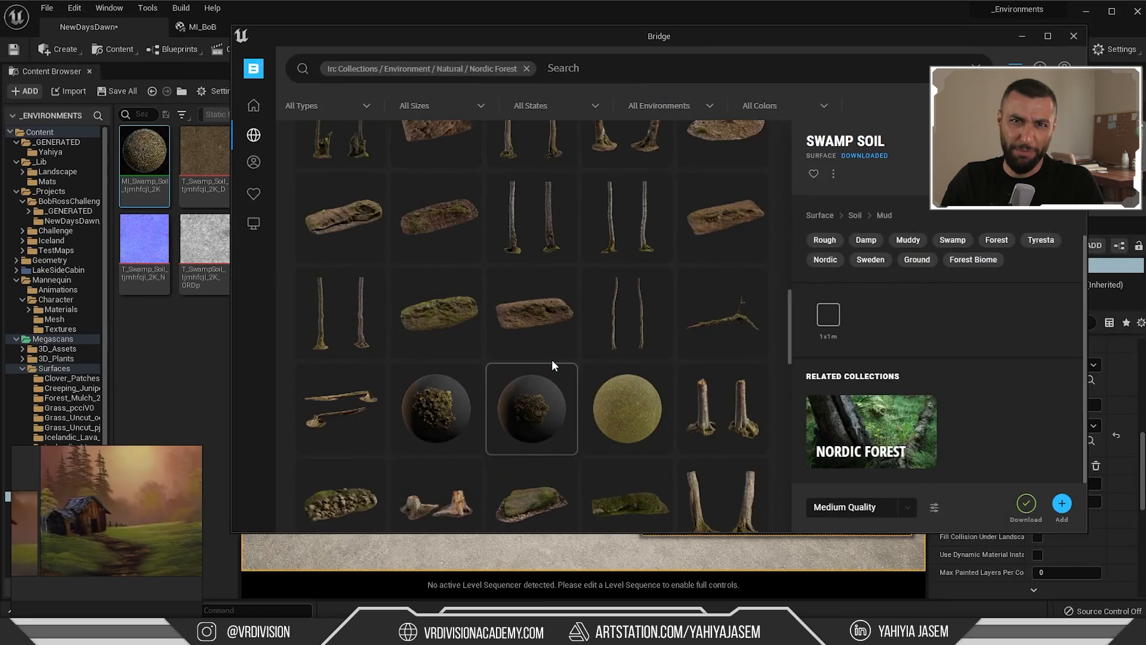
# Clear the Nordic Forest collection filter and search Bridge for surfaces tagged Grass and Uncut
pyautogui.scroll(1, 552, 360)
pyautogui.click(526, 68)
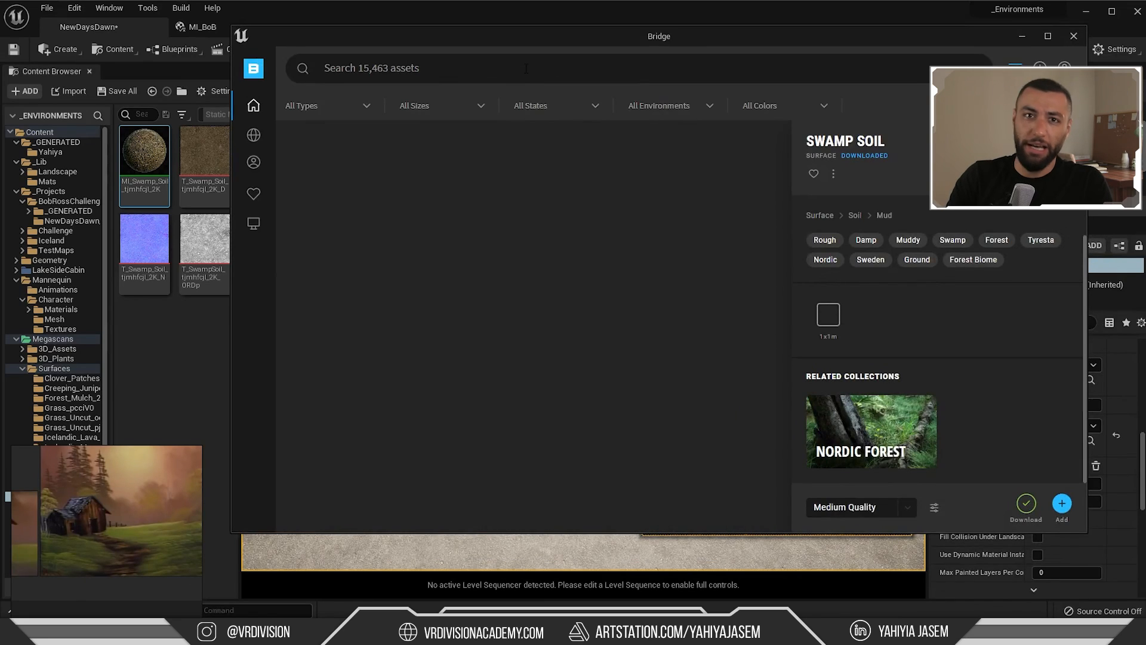
pyautogui.write('grass')
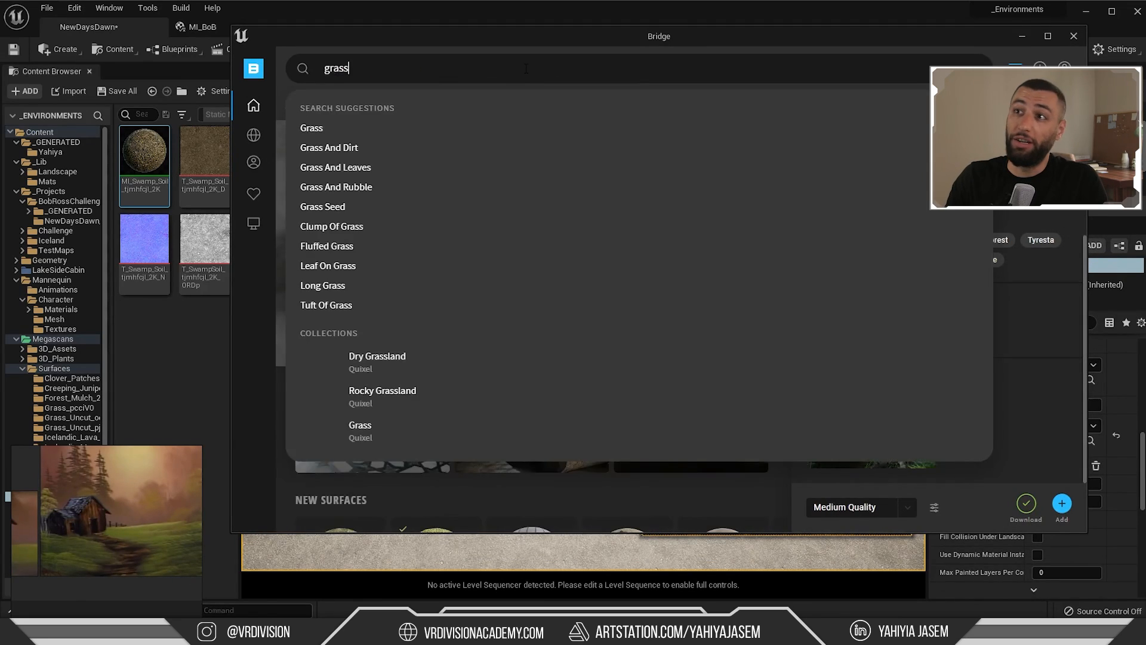
pyautogui.press('Return')
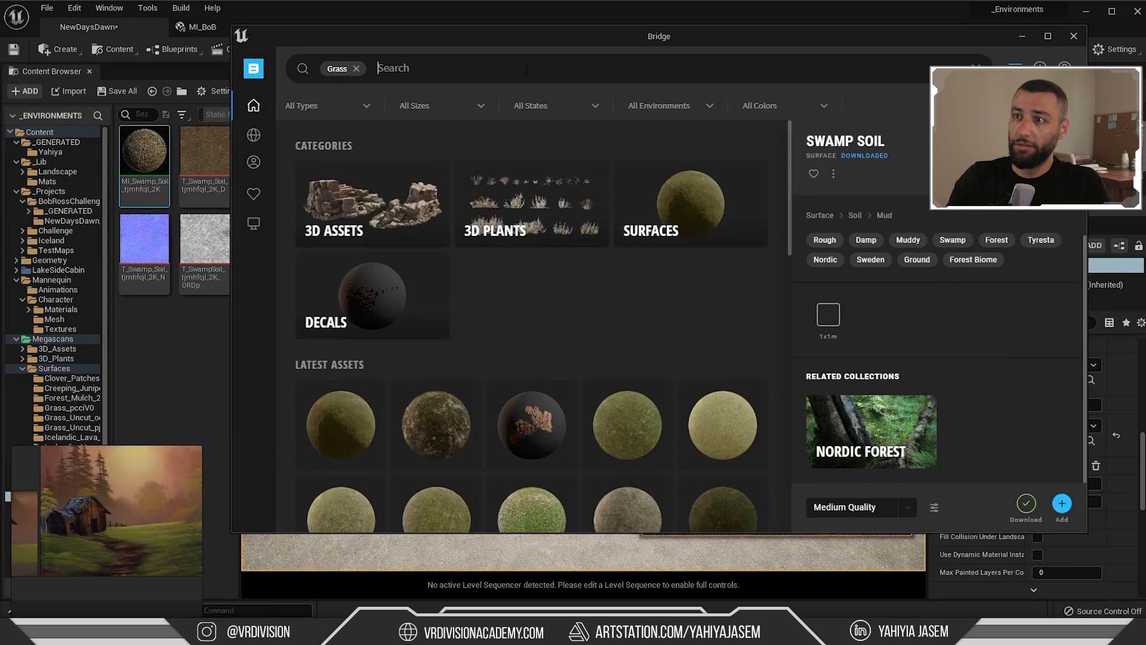
pyautogui.write('uncut')
pyautogui.press('Return')
pyautogui.scroll(-1, 507, 196)
pyautogui.scroll(-2, 508, 201)
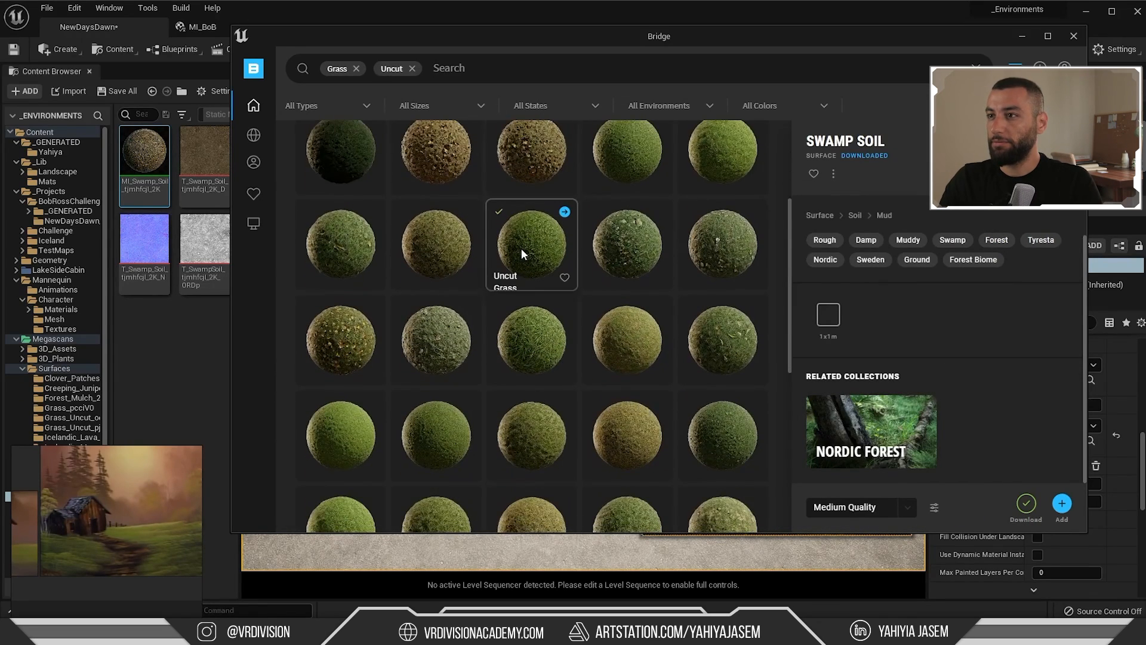
# Locate the Uncut Grass surface's assets in the project and open its diffuse texture
pyautogui.click(532, 235)
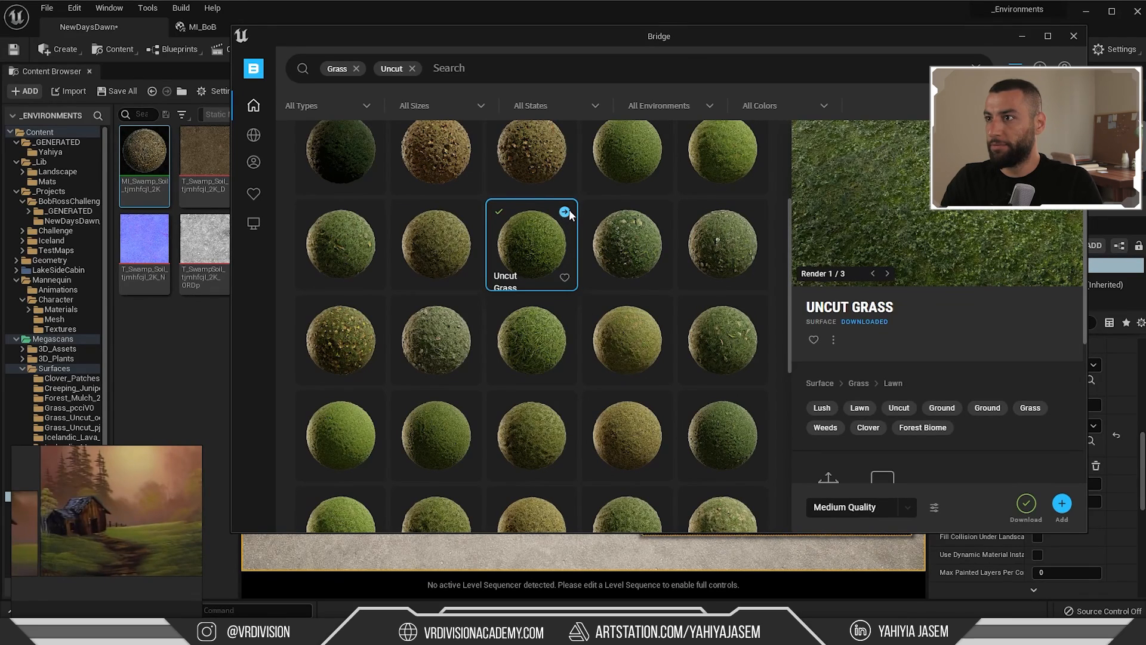
pyautogui.click(565, 211)
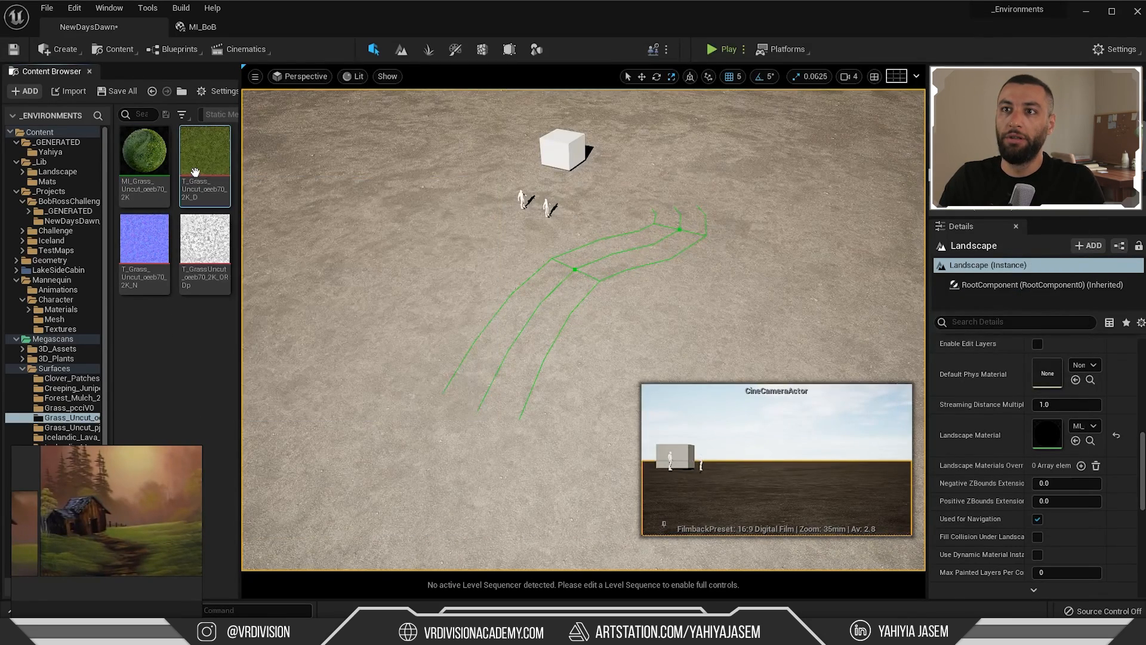
pyautogui.doubleClick(196, 173)
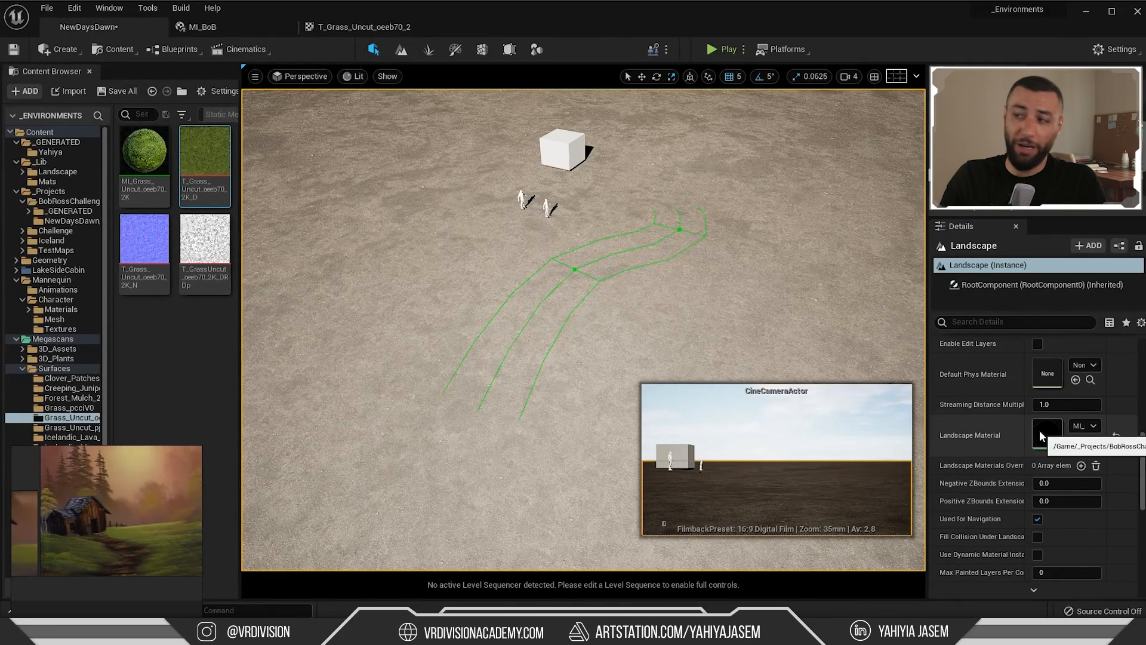
# Open the landscape's MI_BoB material instance and enable the Roughness_A and Normal_A texture overrides
pyautogui.doubleClick(1042, 436)
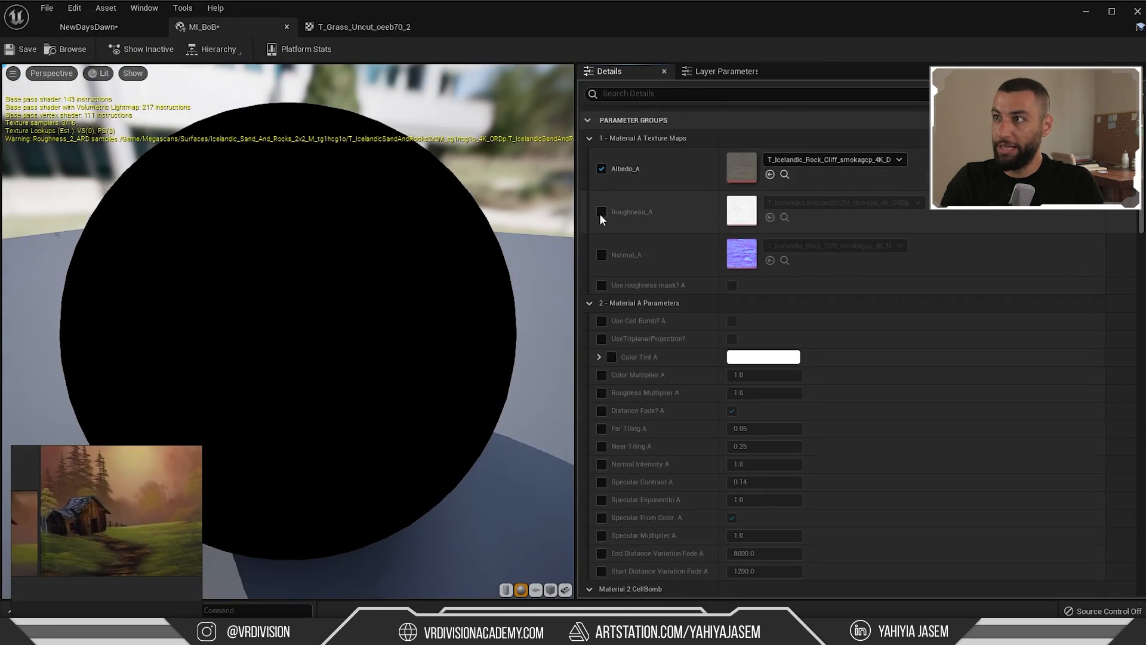
pyautogui.click(601, 212)
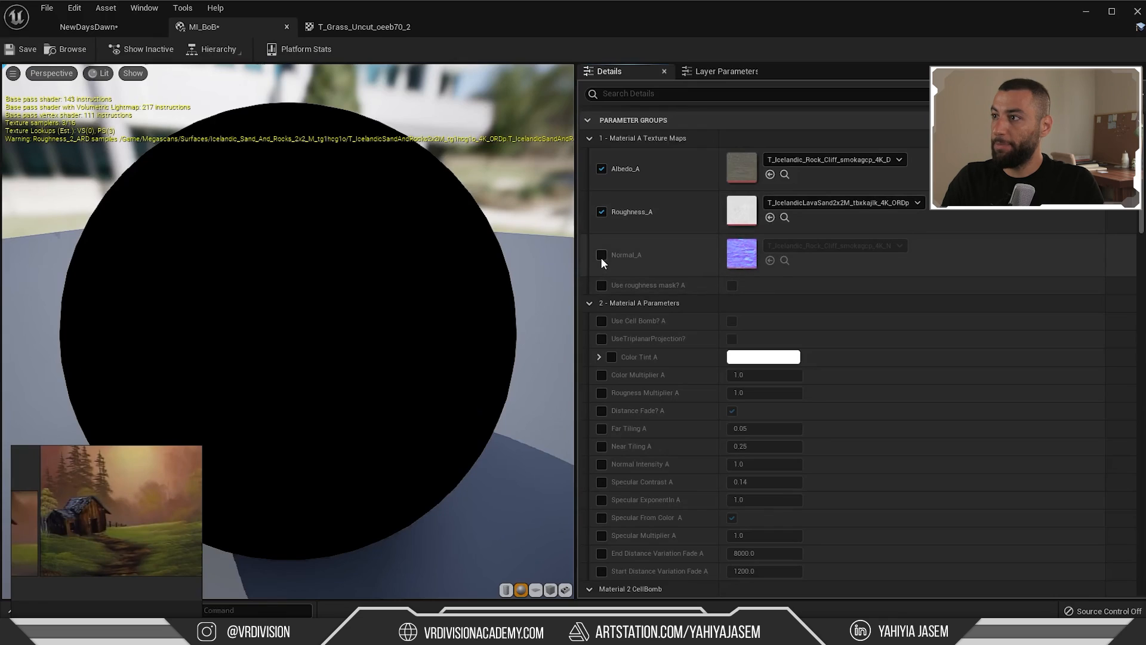
pyautogui.click(601, 255)
# Assign the Swamp Soil diffuse, ORDp and normal textures to Albedo_A, Roughness_A and Normal_A in MI_BoB and save it
pyautogui.click(78, 25)
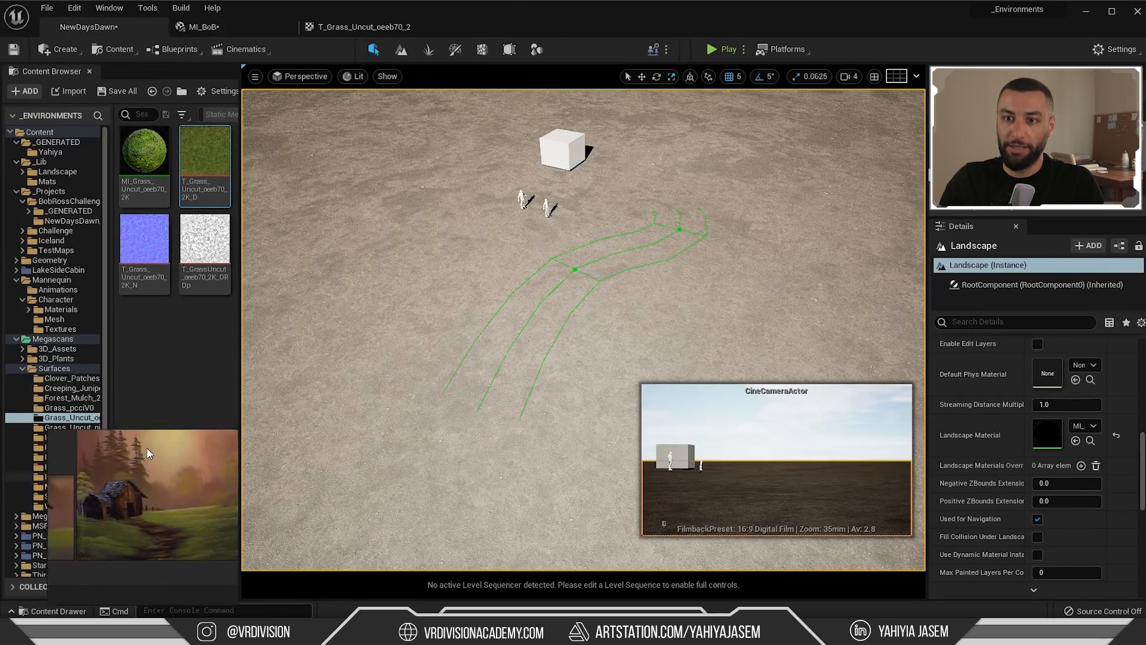
pyautogui.click(73, 495)
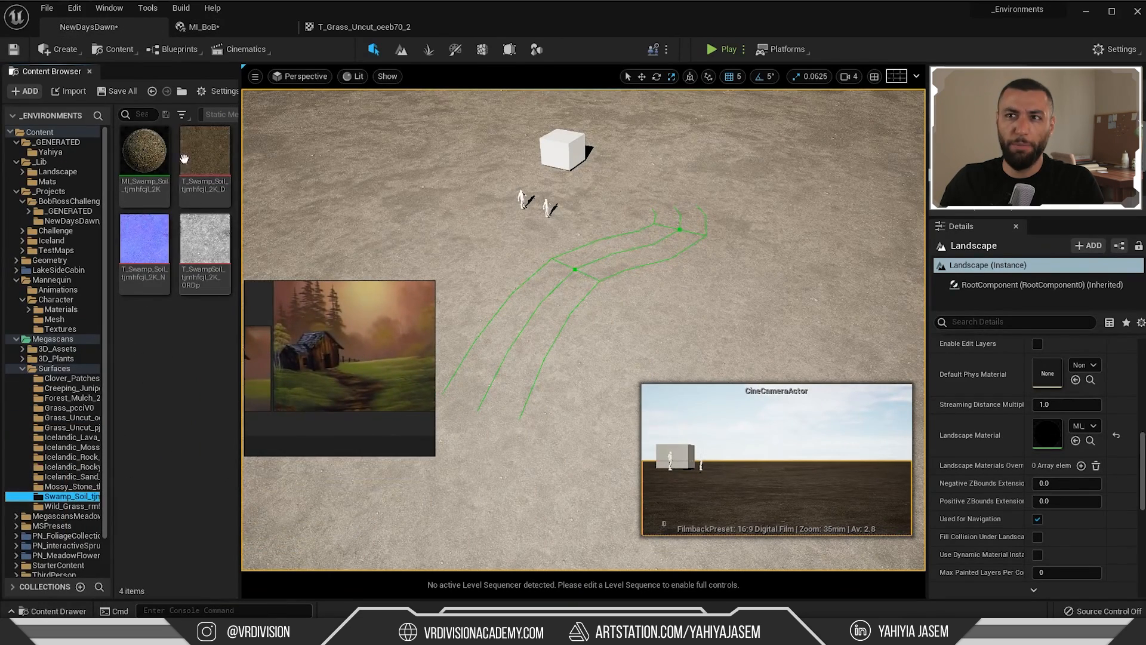
pyautogui.click(330, 27)
pyautogui.click(203, 27)
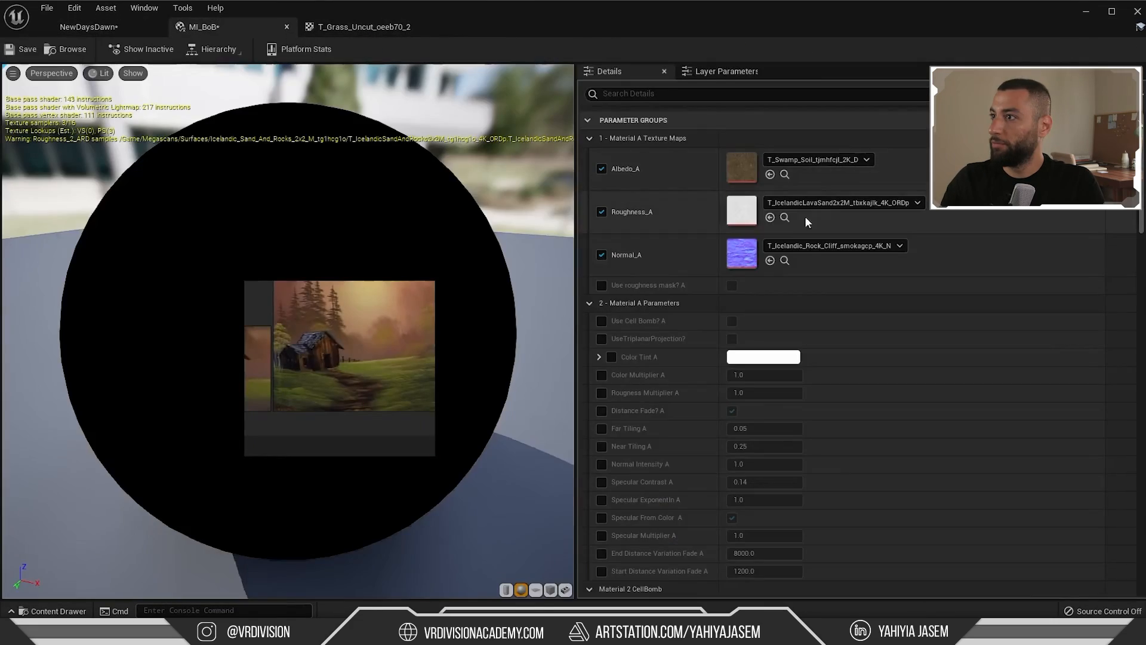
pyautogui.click(88, 27)
pyautogui.click(203, 27)
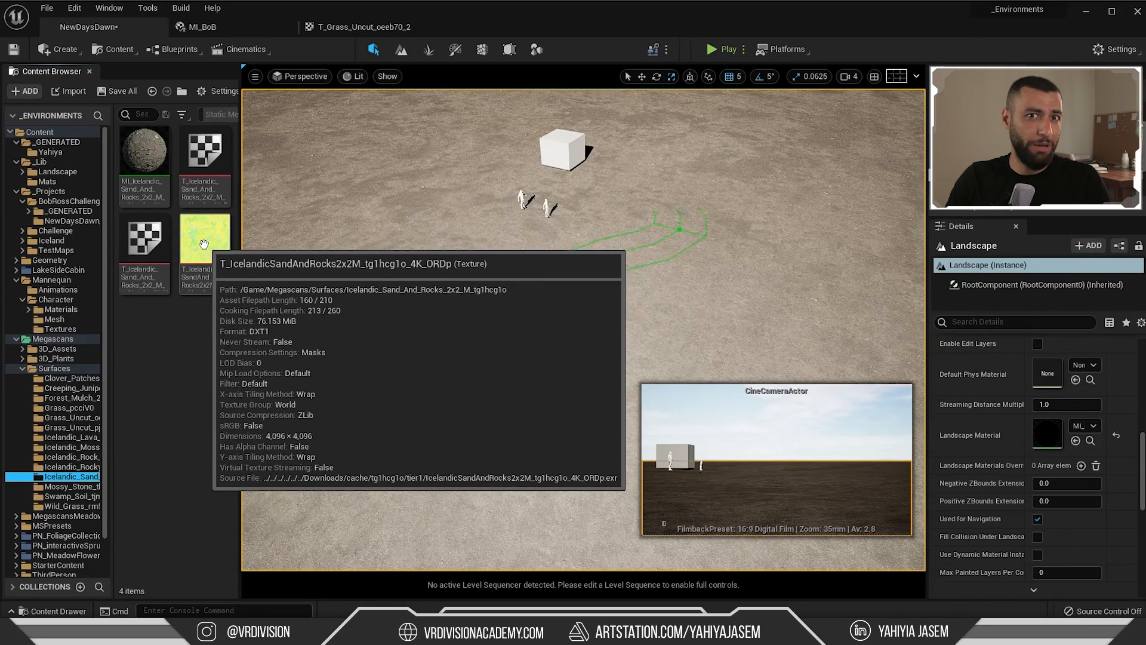
# Inspect the Mossy Stone surface's ORDp texture, close it and return to the level
pyautogui.click(66, 486)
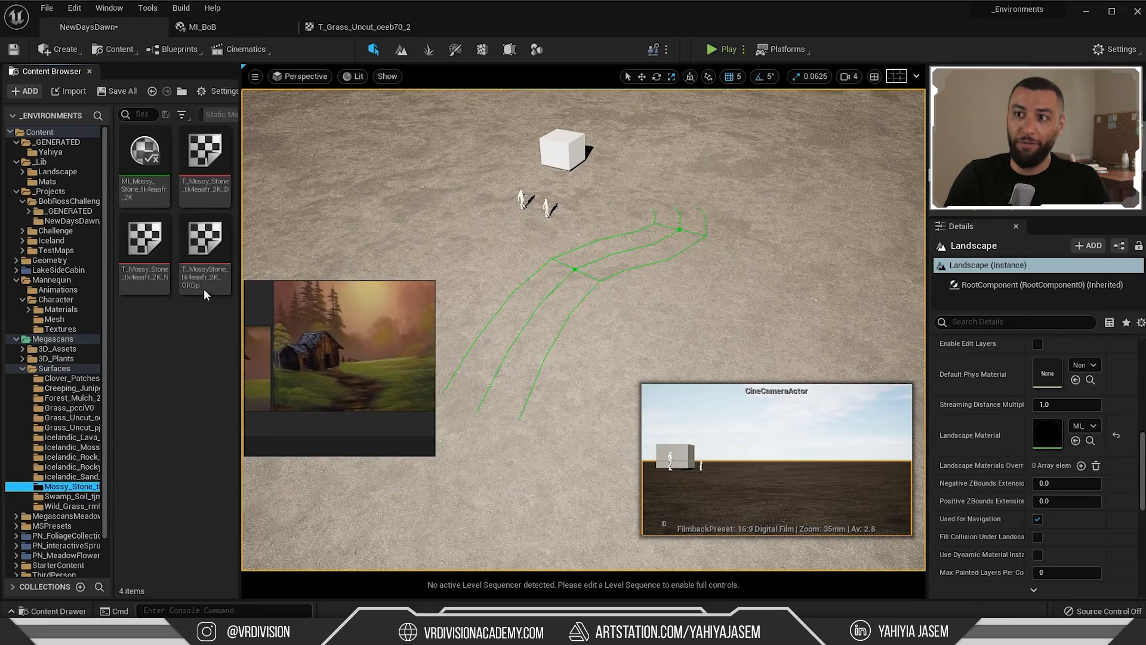
pyautogui.doubleClick(203, 289)
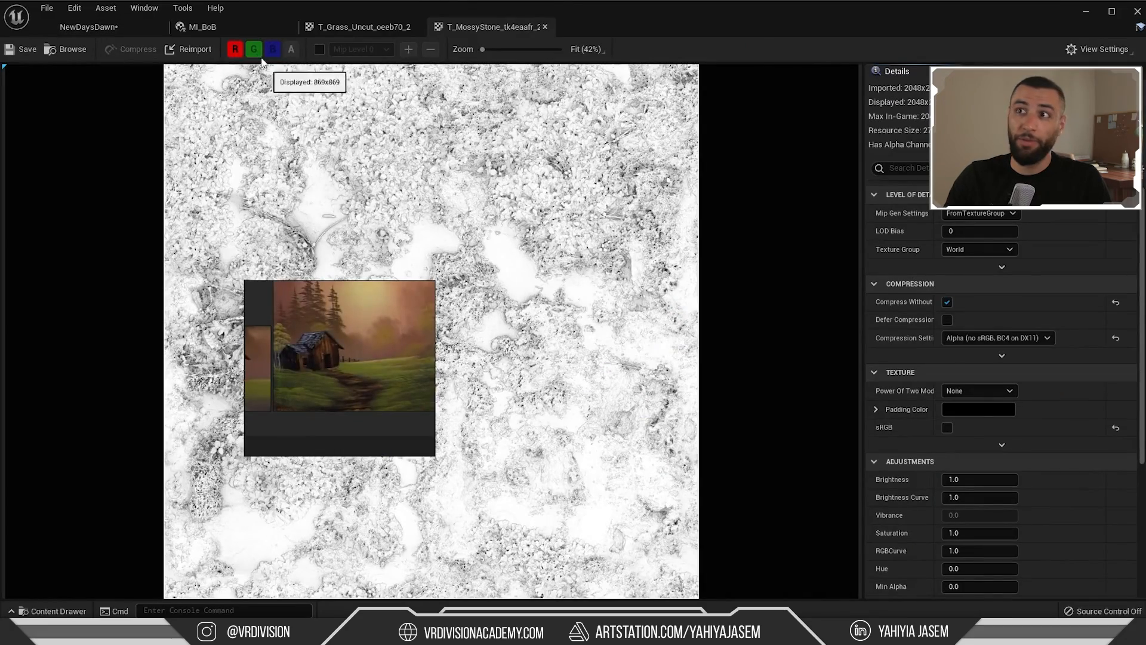
pyautogui.click(545, 27)
pyautogui.click(88, 27)
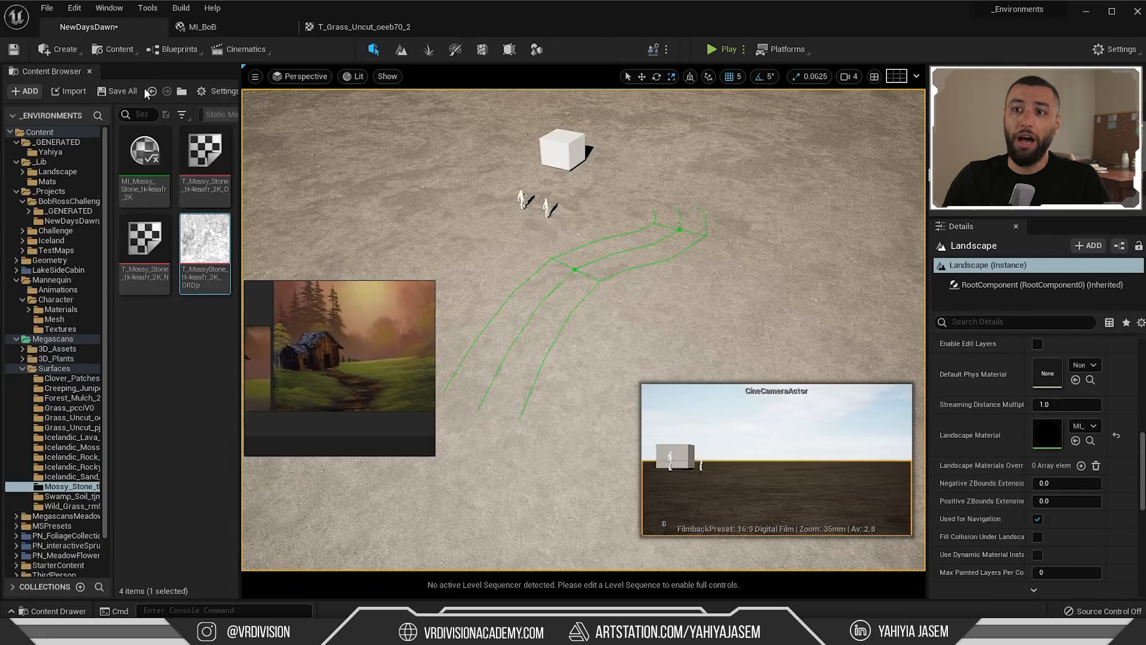
# Open the Icelandic Sand And Rocks ORDp texture and examine its red, green and blue channels separately, then all combined
pyautogui.click(68, 477)
pyautogui.doubleClick(195, 247)
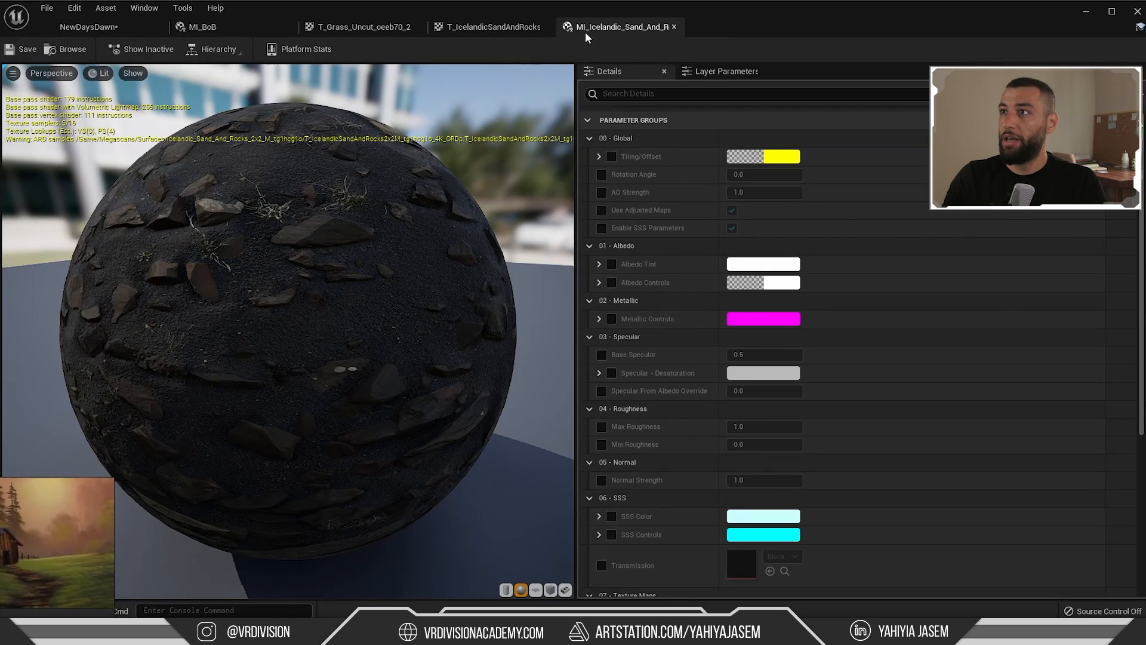
pyautogui.middleClick(583, 26)
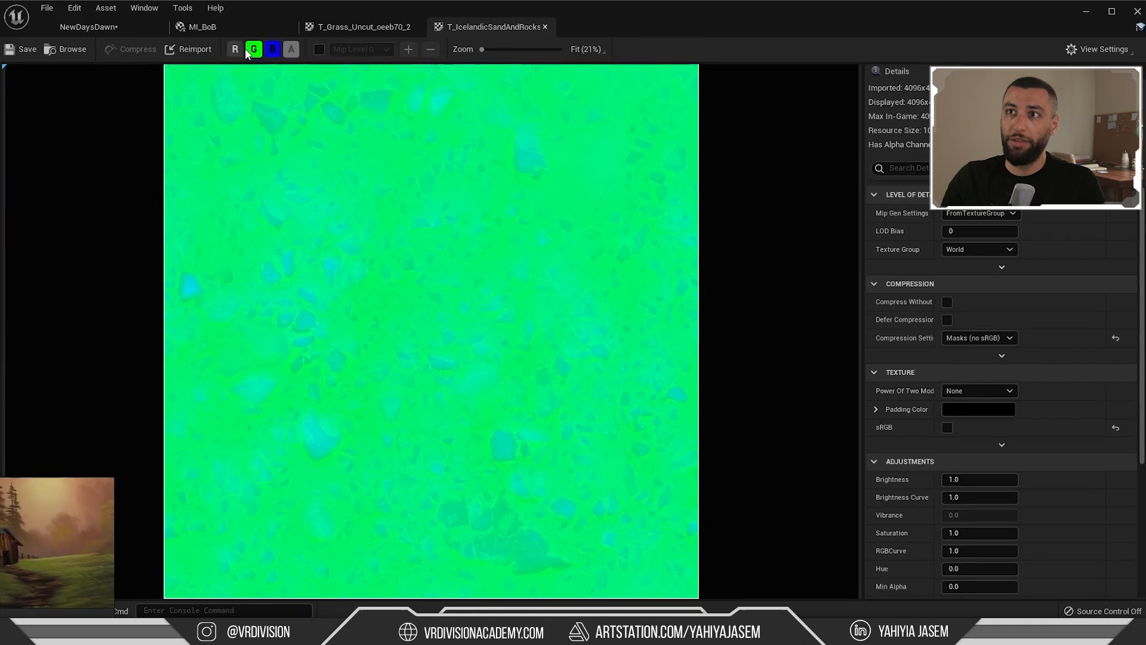
pyautogui.click(241, 48)
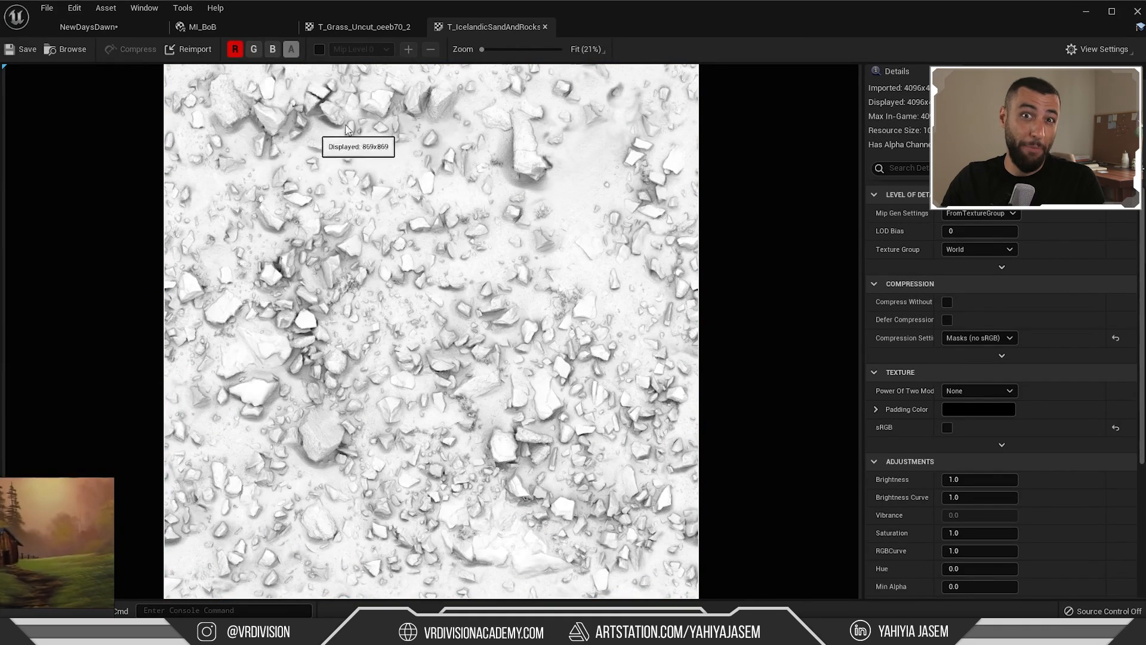
pyautogui.click(235, 49)
pyautogui.click(254, 49)
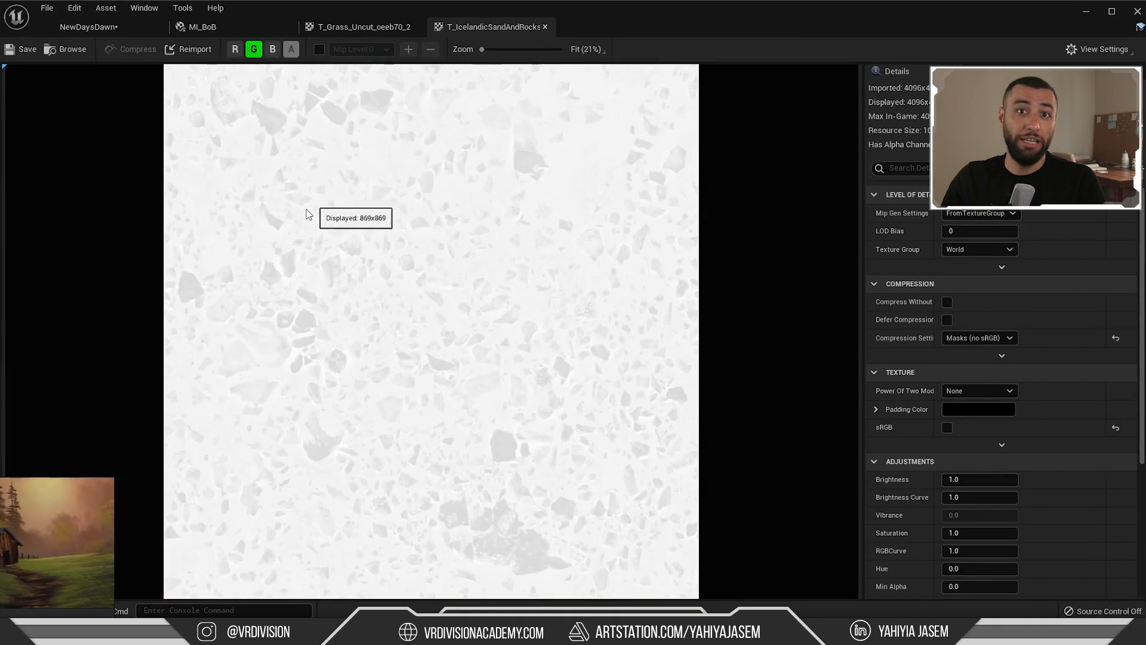
pyautogui.click(253, 49)
pyautogui.click(273, 49)
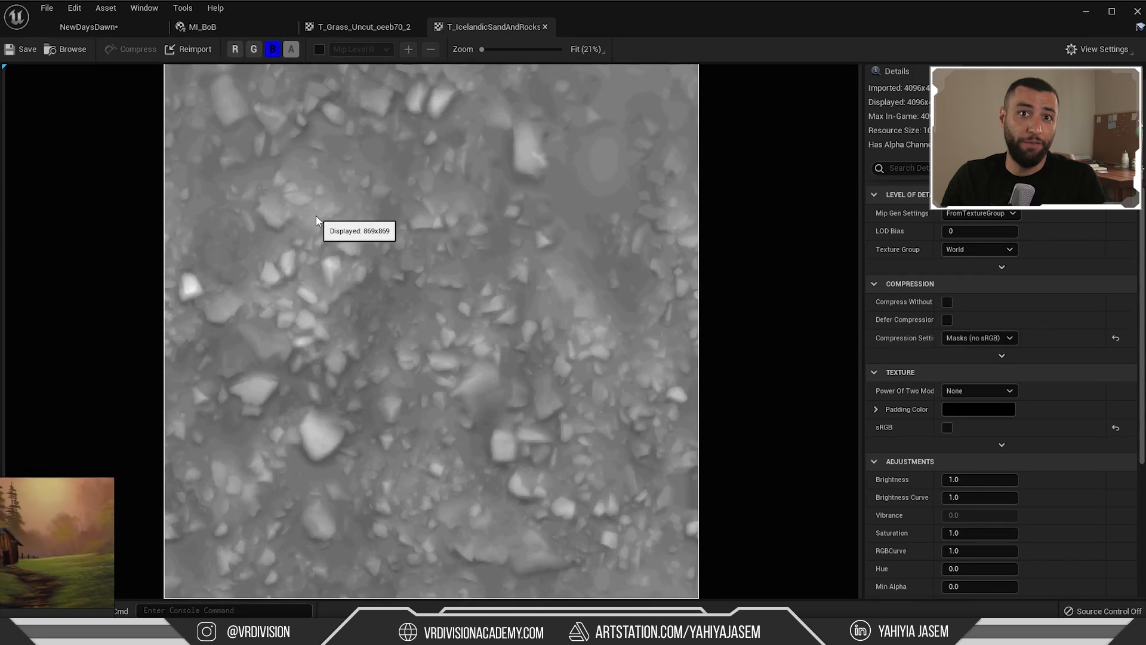
pyautogui.click(254, 49)
pyautogui.click(235, 49)
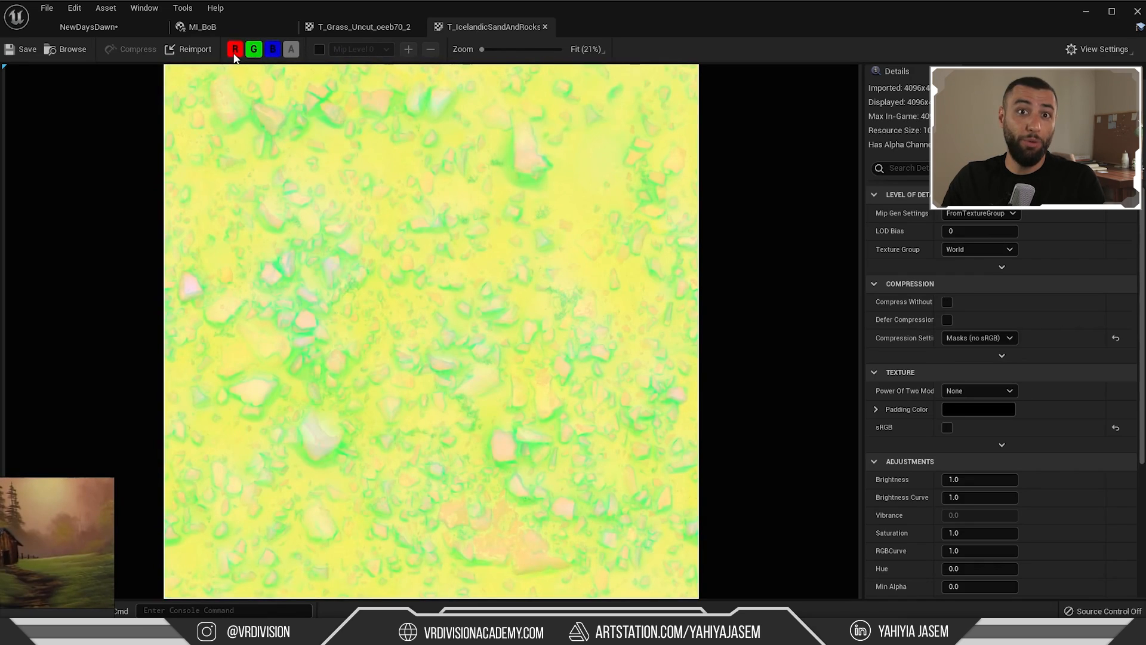
pyautogui.click(235, 50)
pyautogui.click(269, 49)
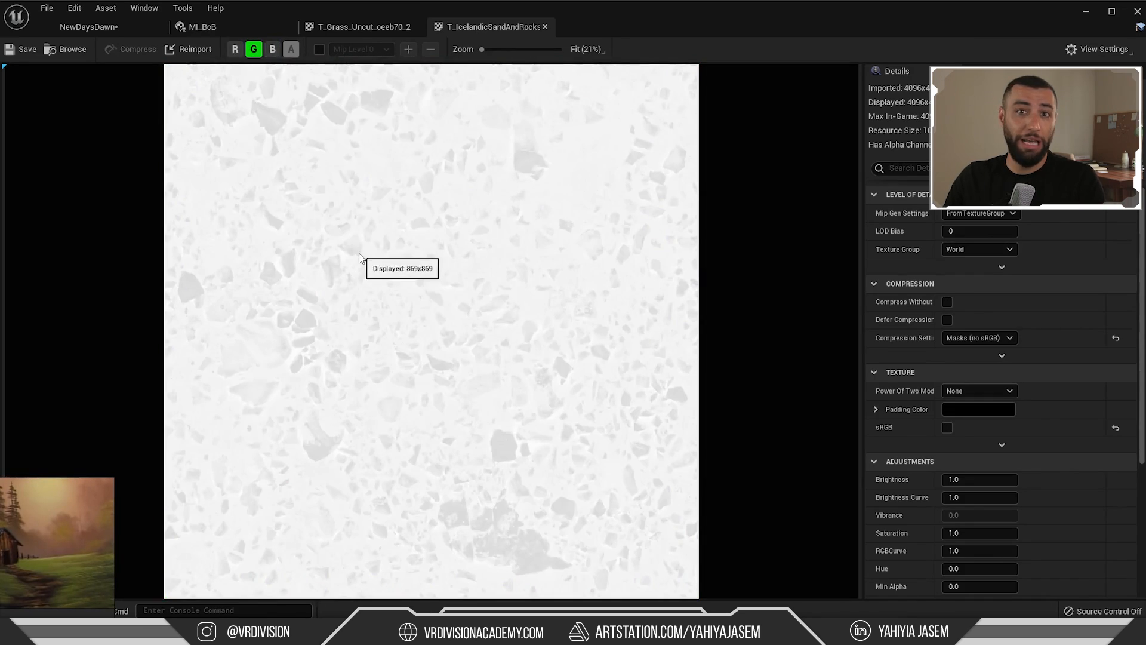
pyautogui.click(235, 49)
pyautogui.click(273, 48)
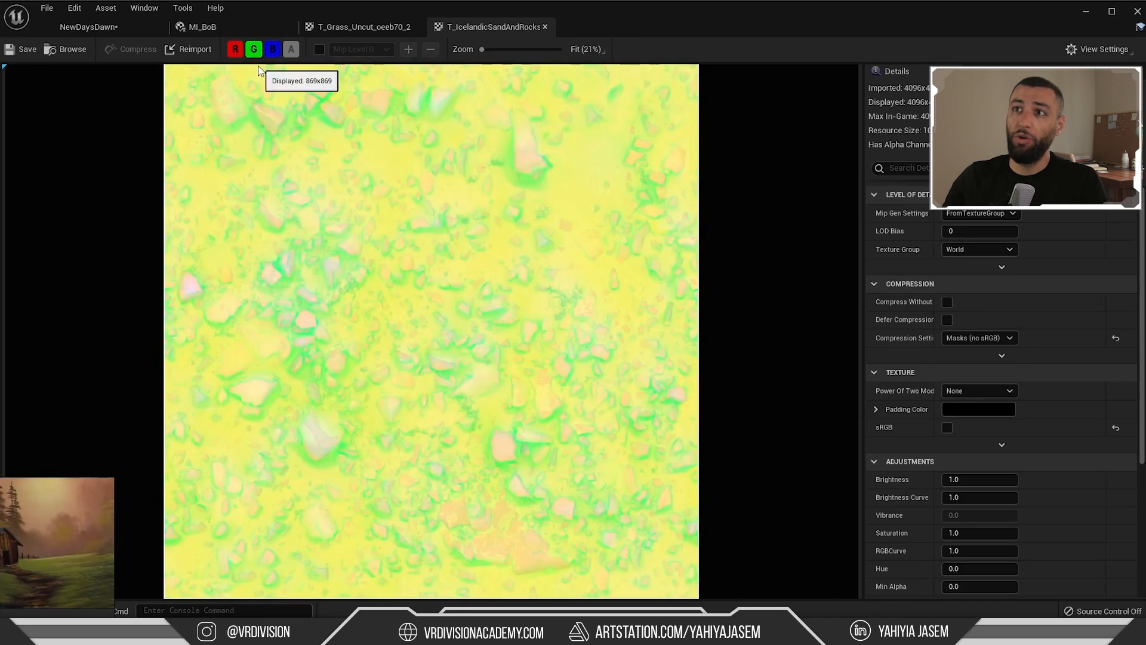
# Return to the NewDaysDawn level and reopen MI_BoB from the landscape's material setting
pyautogui.click(356, 26)
pyautogui.click(131, 30)
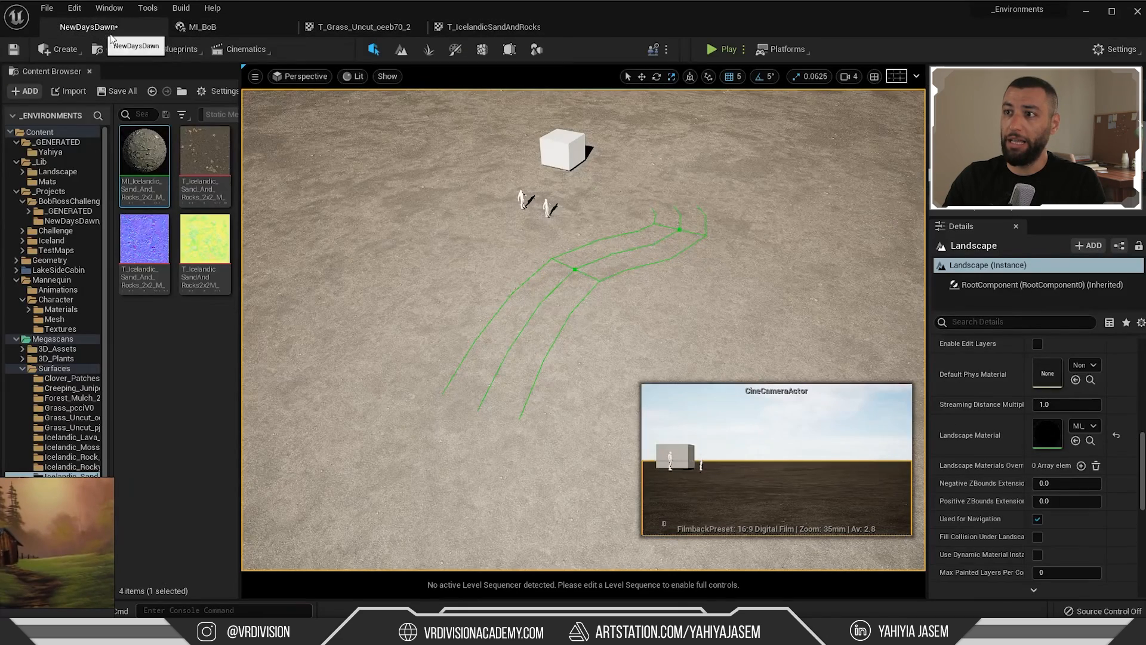
pyautogui.doubleClick(1047, 442)
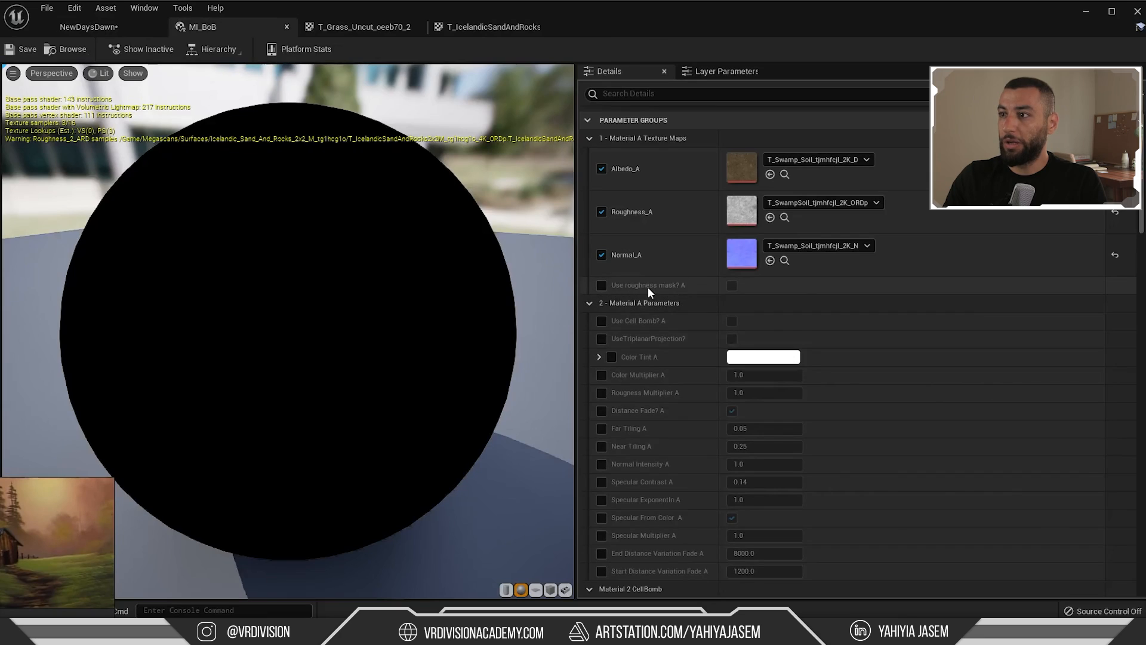
# Try the "Use roughness mask? A" option in the Material A texture maps
pyautogui.click(602, 285)
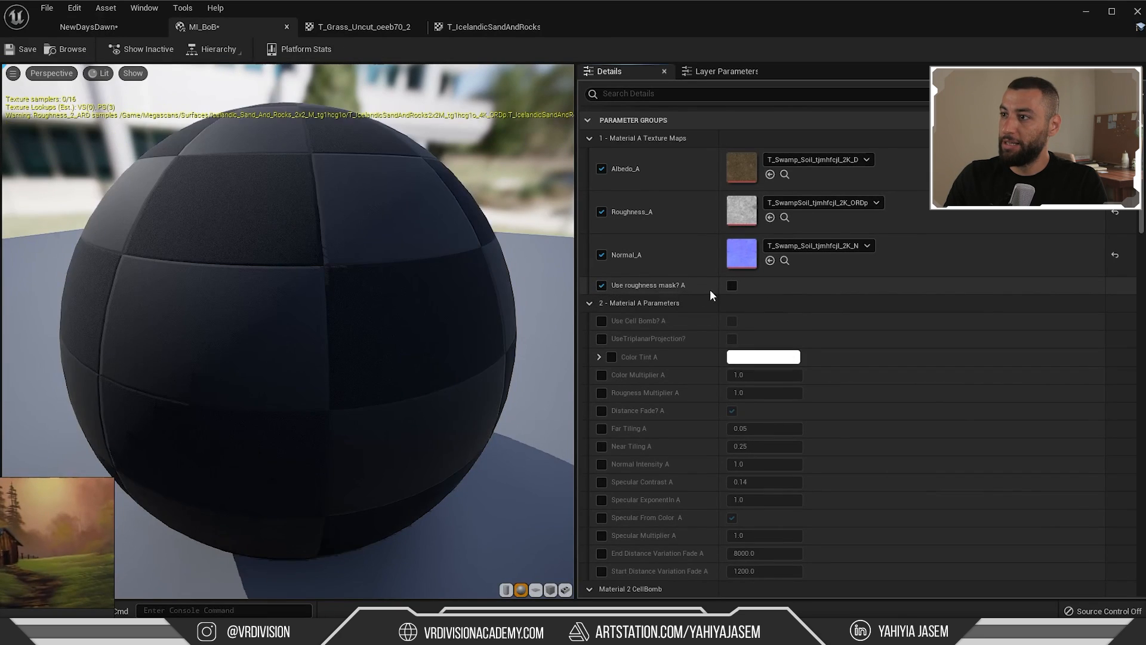
pyautogui.click(732, 286)
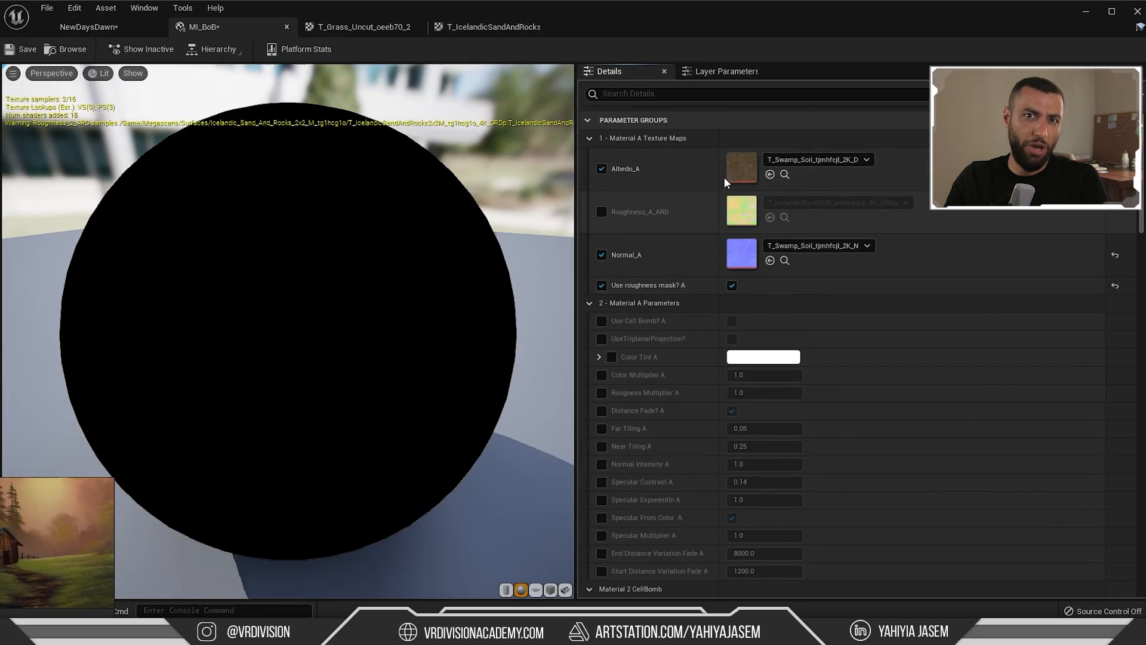
pyautogui.click(732, 286)
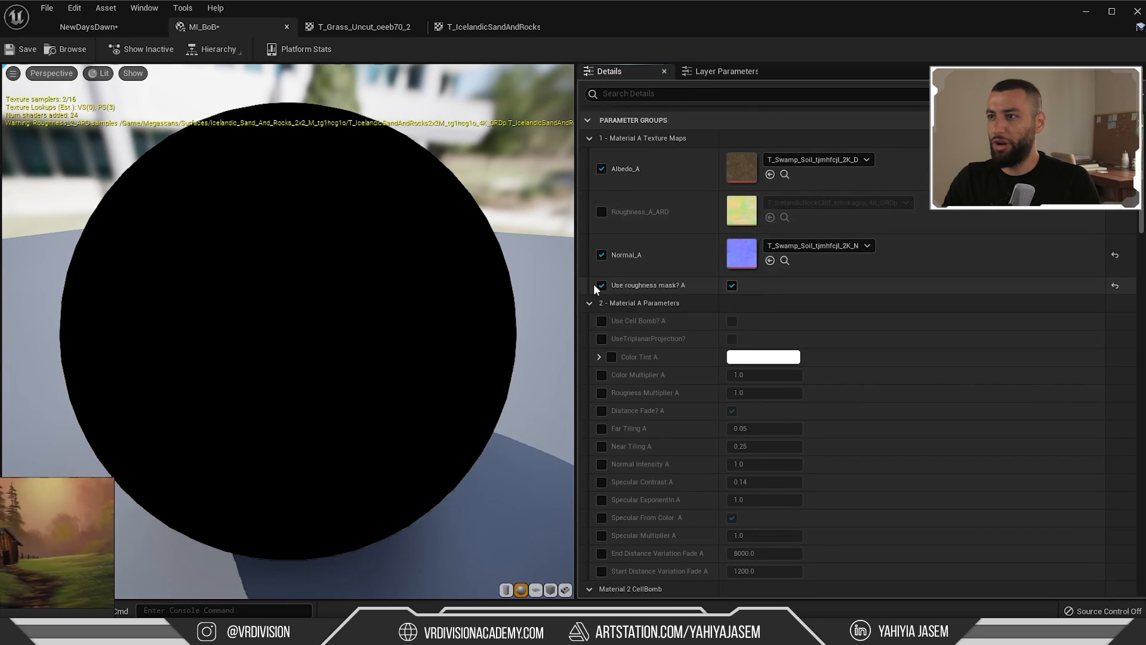
# Collapse the Material A, Material 2 CellBomb and Material 2 Parameters groups and enable the Albedo_2, Normal_2 and Roughness_2 overrides
pyautogui.click(589, 138)
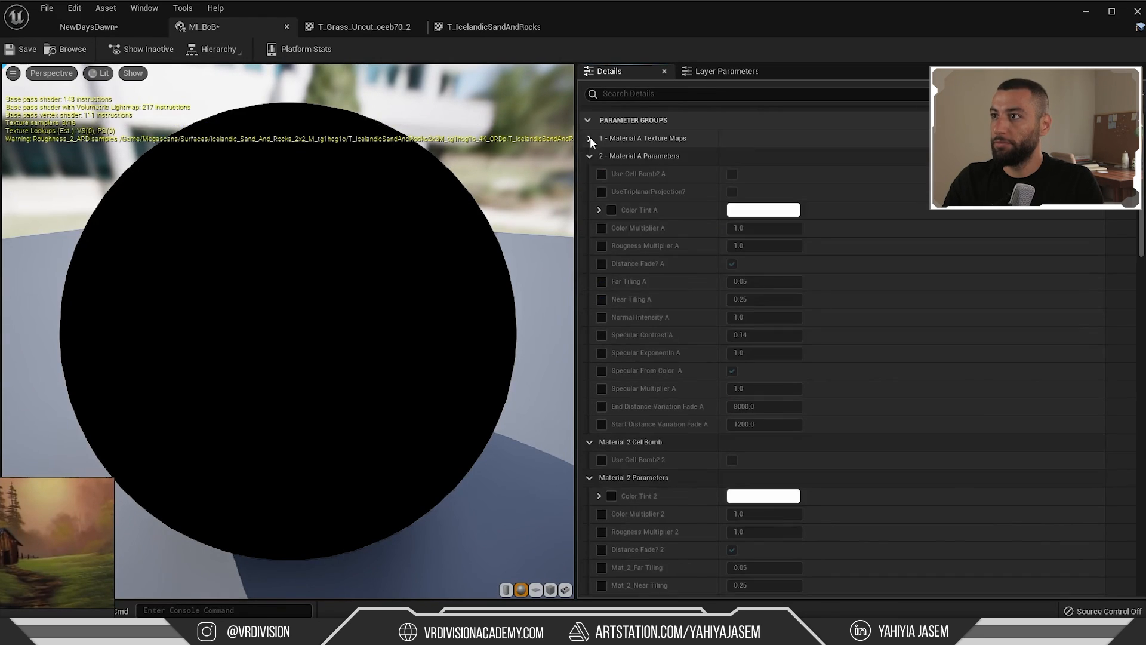
pyautogui.click(589, 156)
pyautogui.click(590, 174)
pyautogui.click(585, 192)
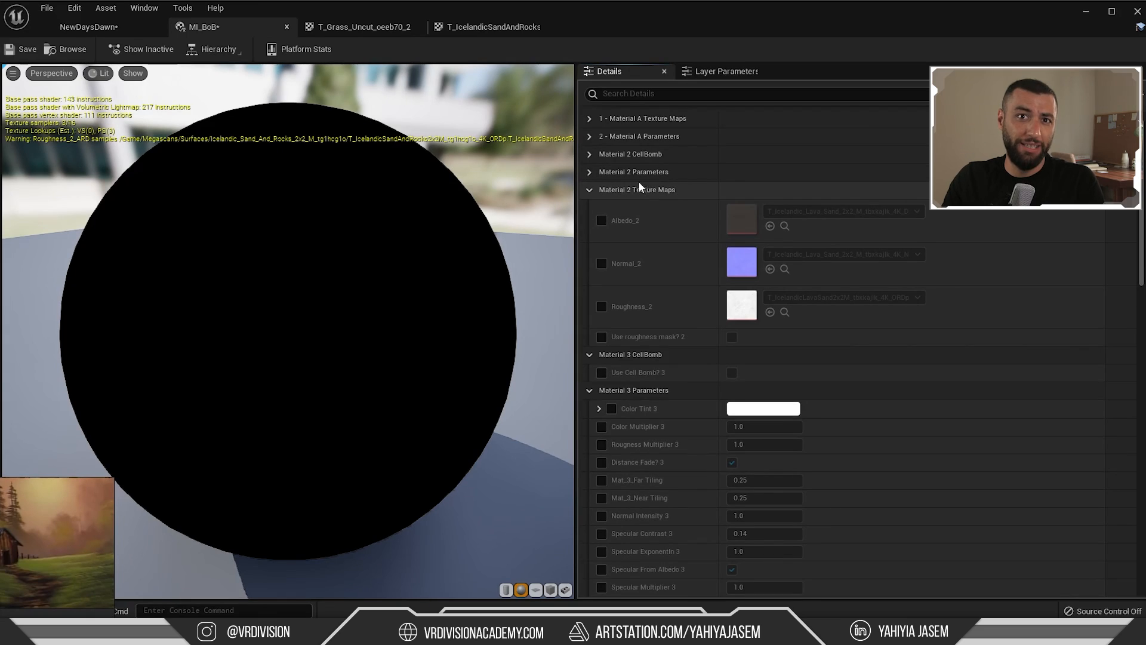
pyautogui.scroll(1, 653, 194)
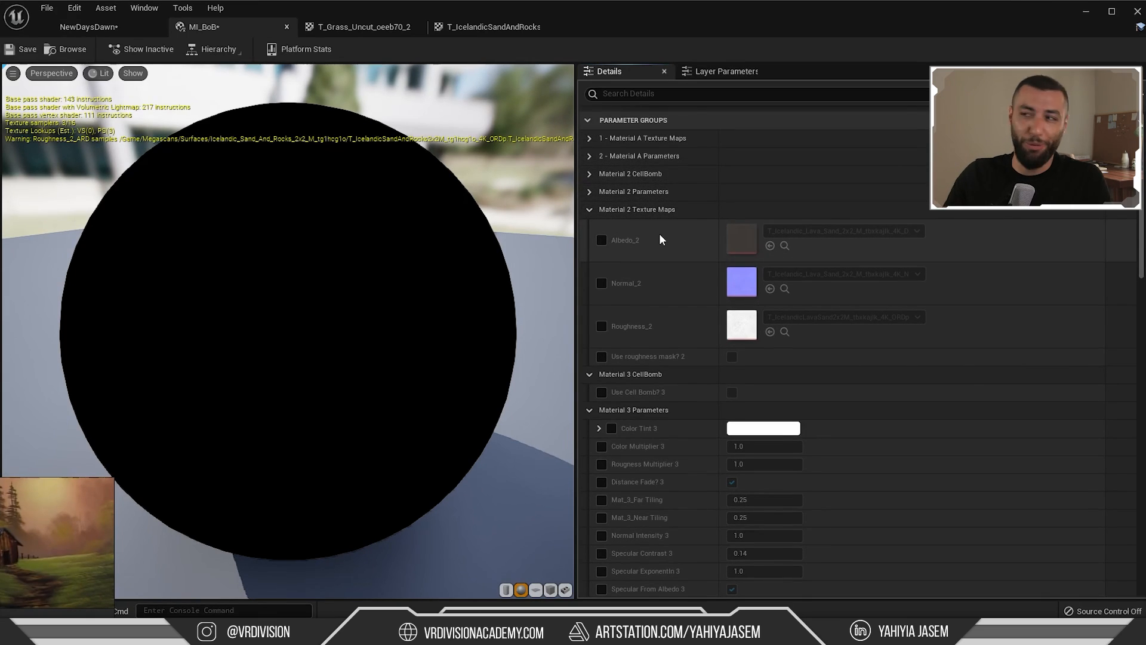
pyautogui.click(601, 240)
pyautogui.click(601, 283)
pyautogui.click(601, 326)
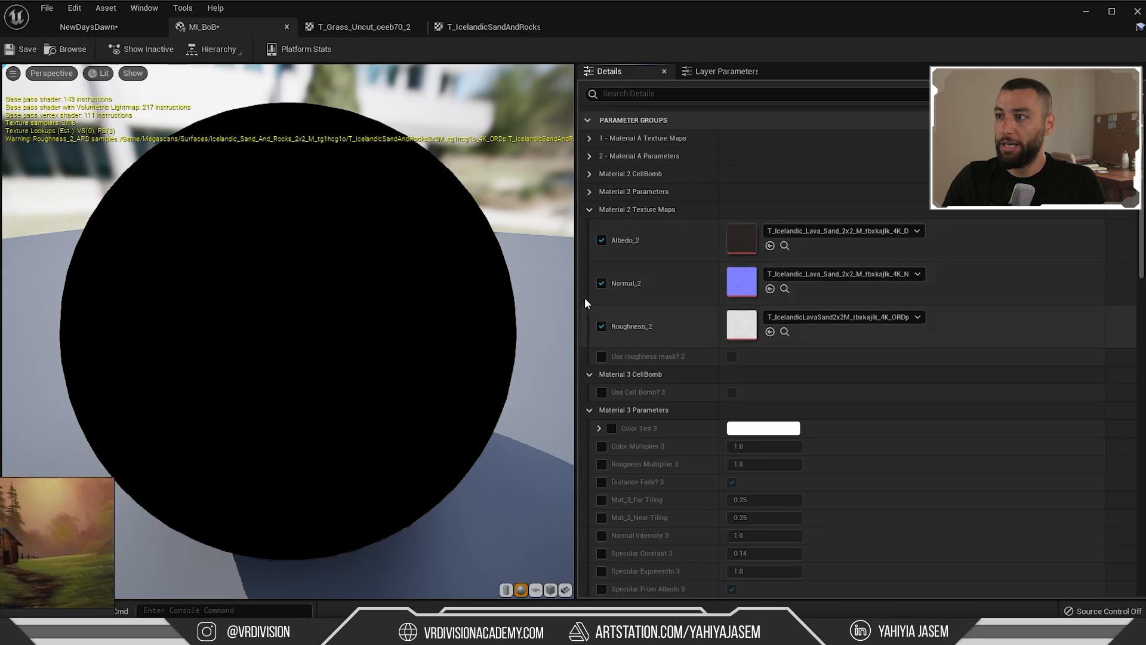
# Float the MI_BoB editor over the level, assign the Grass_Uncut textures to Albedo_2, Normal_2 and Roughness_2, and save the material instance
pyautogui.click(90, 27)
pyautogui.moveTo(56, 501); pyautogui.dragTo(299, 357, button='right')
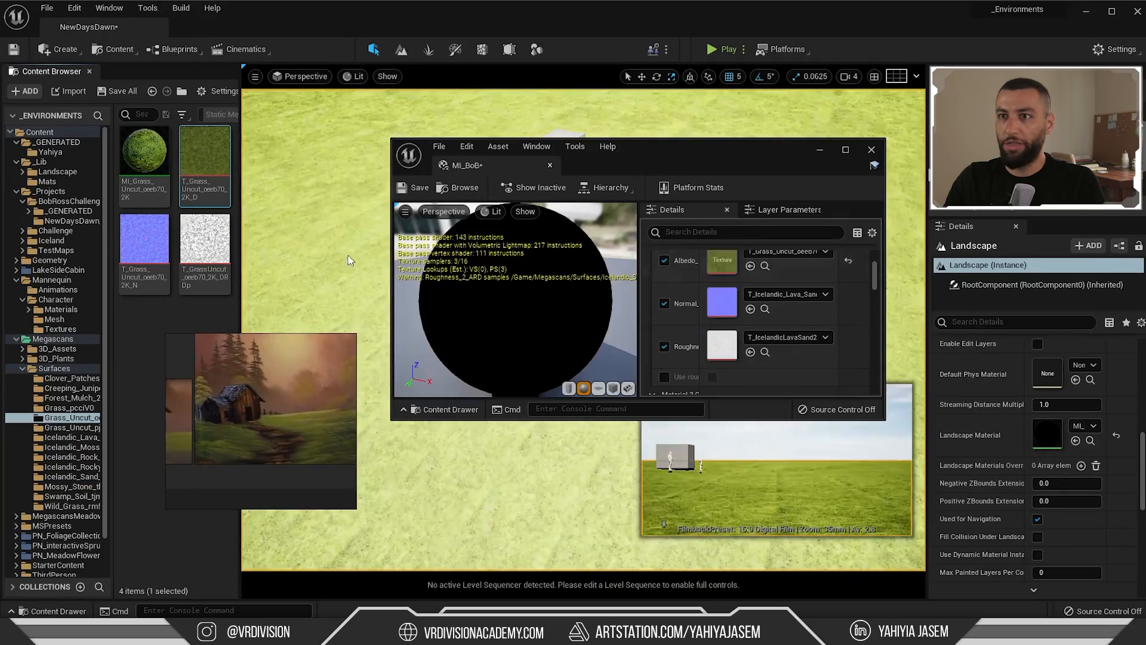
pyautogui.moveTo(554, 303); pyautogui.dragTo(723, 302)
pyautogui.moveTo(205, 250); pyautogui.dragTo(742, 348)
pyautogui.hotkey('ctrl', 's')
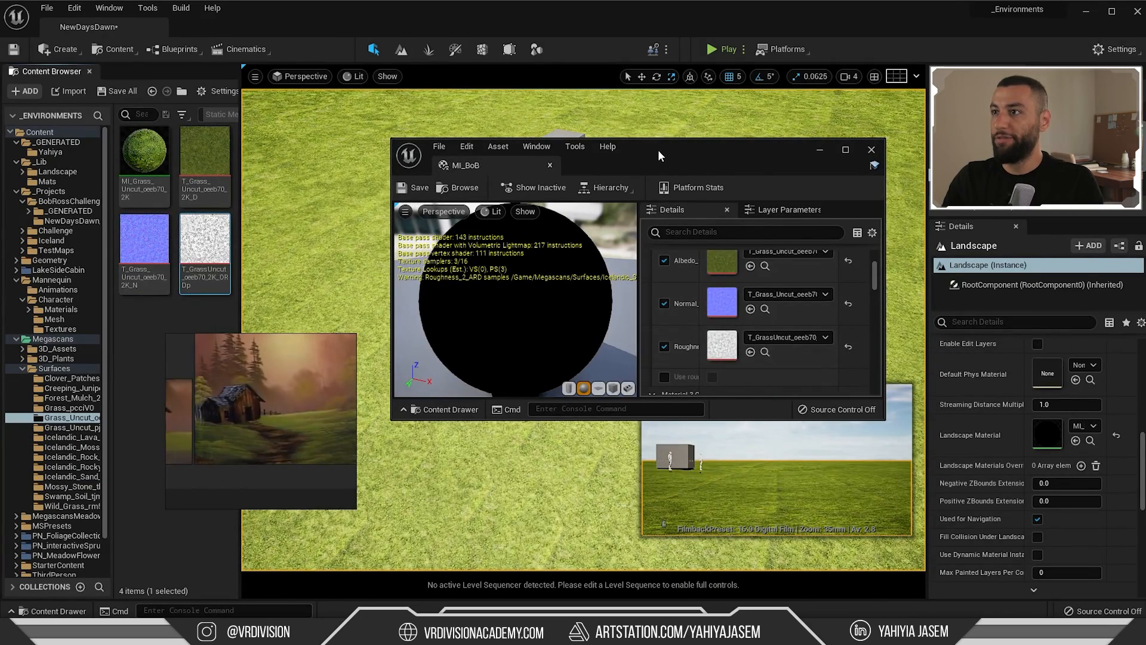
# Arrange the enlarged MI_BoB window and reference painting beside the level view to check the grass tiling from farther away
pyautogui.moveTo(659, 155); pyautogui.dragTo(128, 154)
pyautogui.scroll(-5, 638, 251)
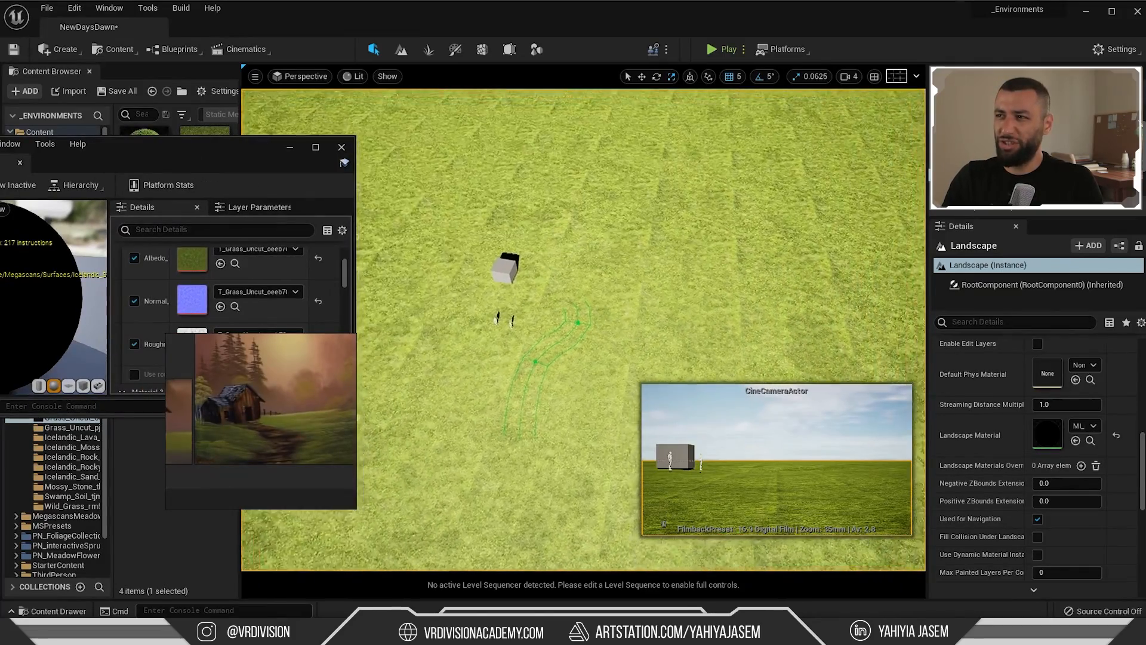
pyautogui.scroll(-5, 607, 323)
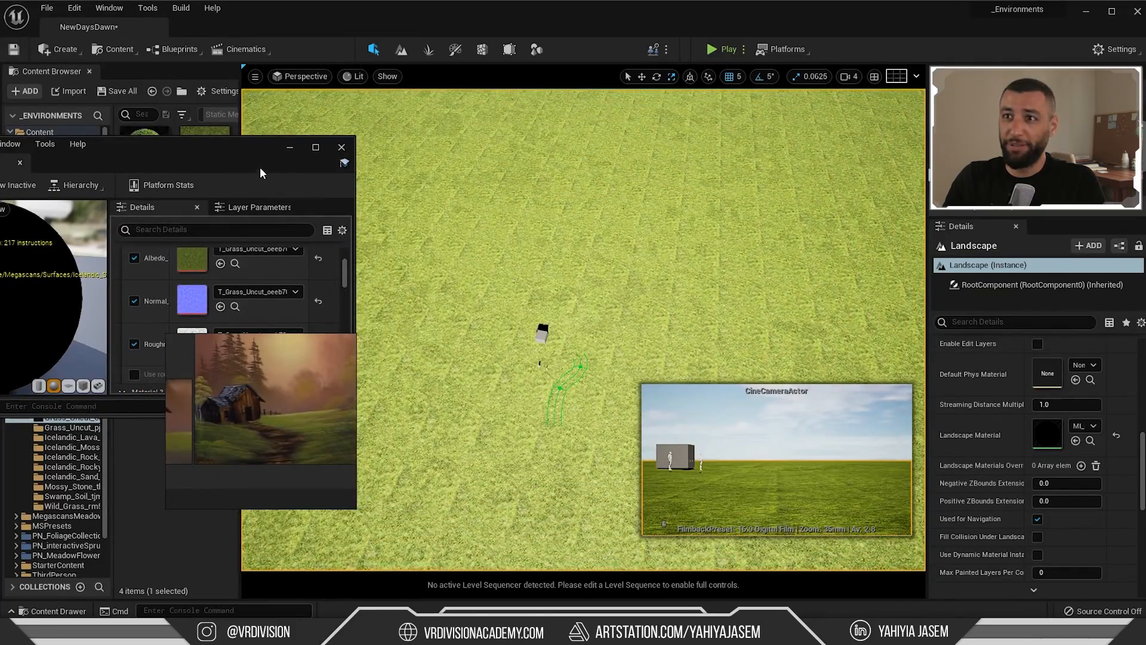
pyautogui.moveTo(259, 172); pyautogui.dragTo(291, 142)
pyautogui.moveTo(342, 369); pyautogui.dragTo(197, 480)
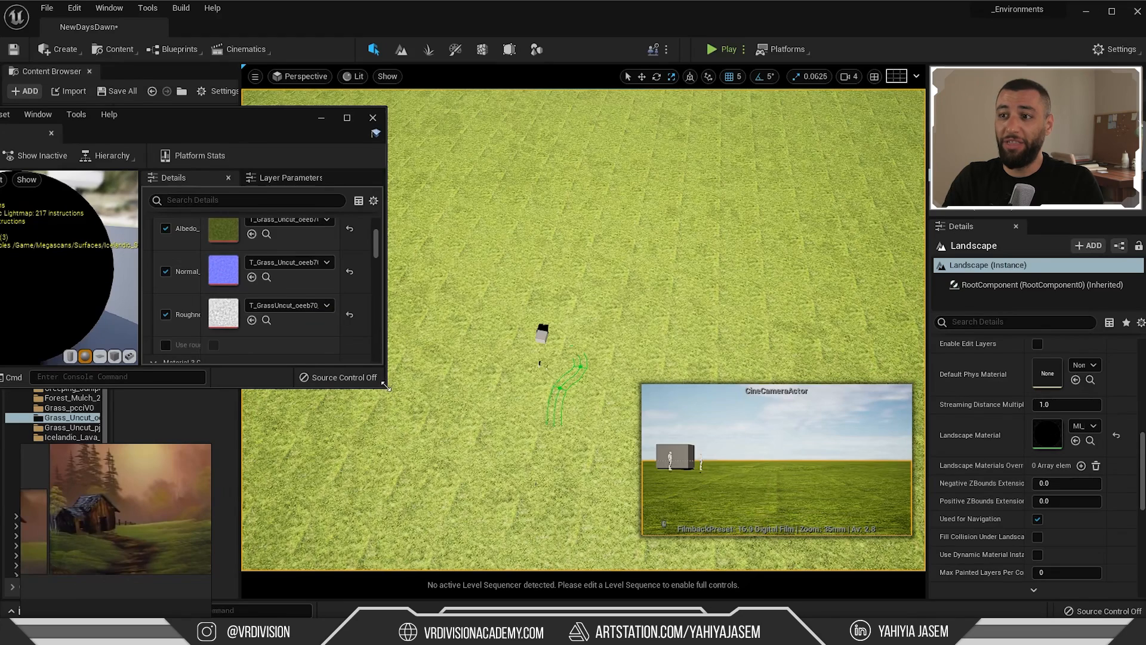
pyautogui.moveTo(439, 468); pyautogui.dragTo(541, 544)
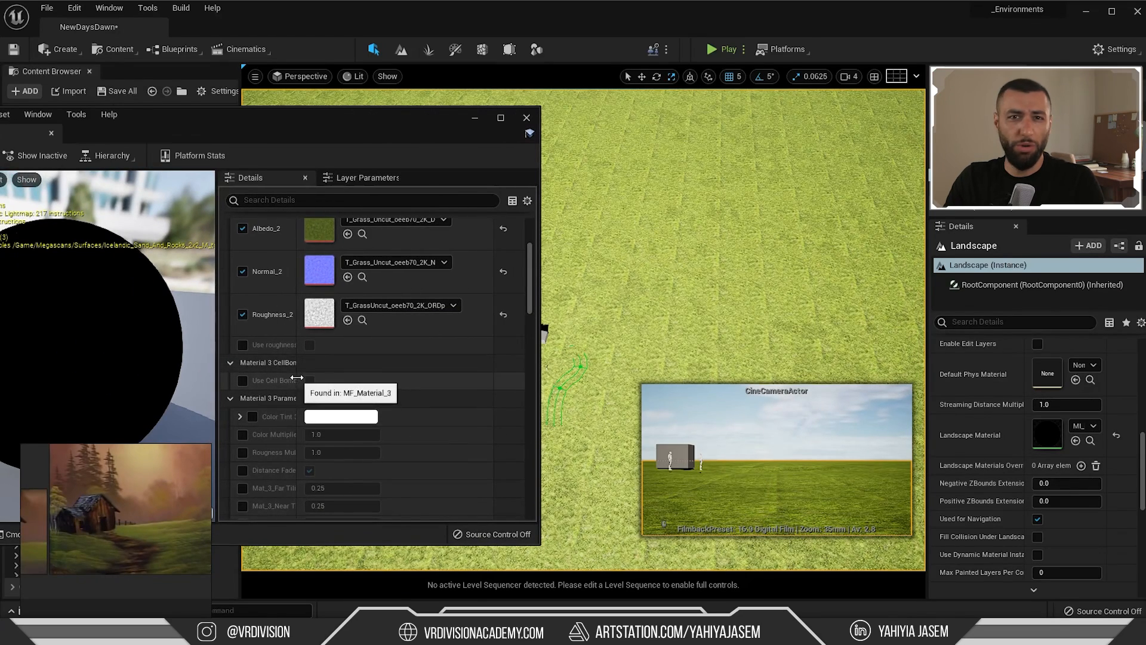
# Check the grass tiling on the landscape from several angles beside the Material A and Material 2 texture parameters in the MI_BoB window
pyautogui.scroll(3, 299, 383)
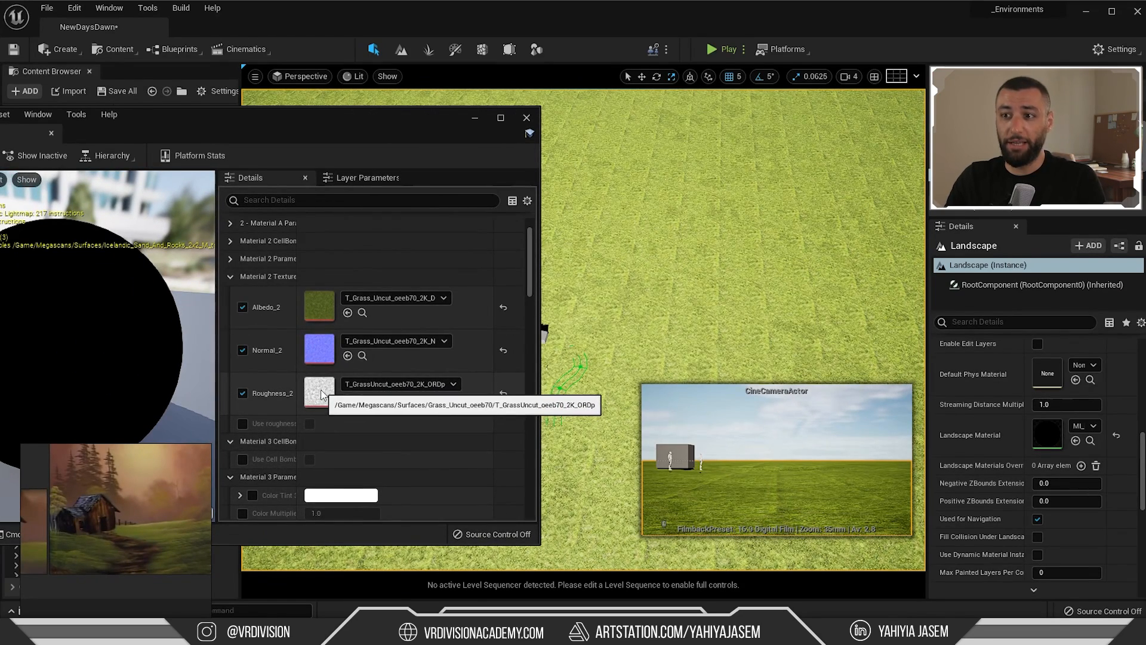
pyautogui.scroll(5, 321, 359)
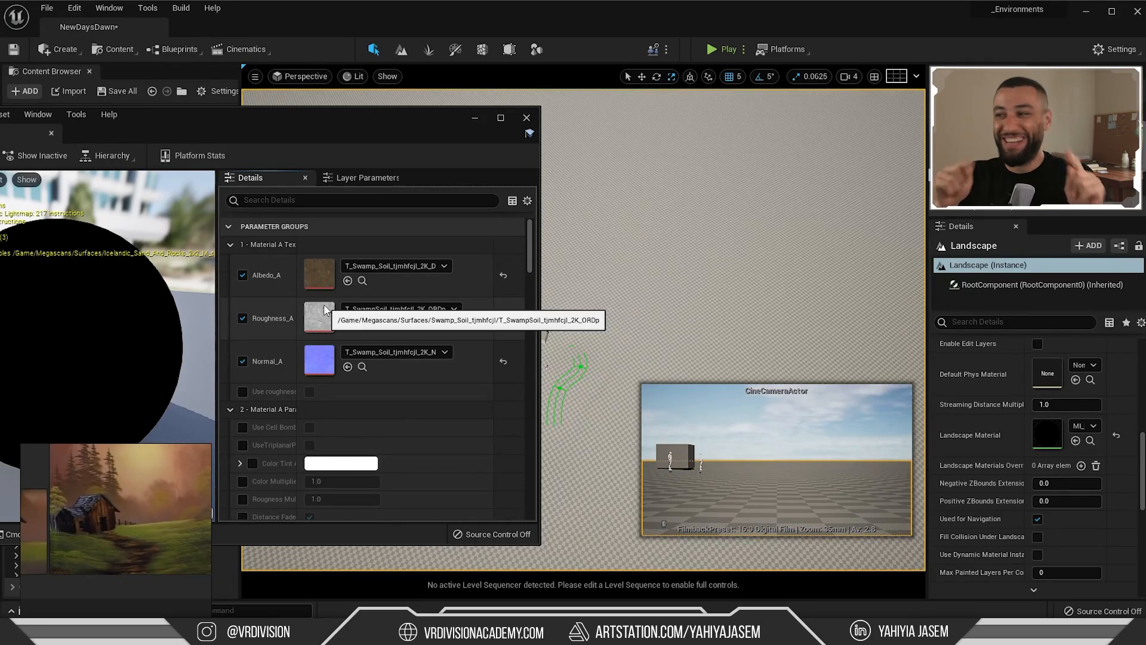
pyautogui.moveTo(402, 133); pyautogui.dragTo(311, 126)
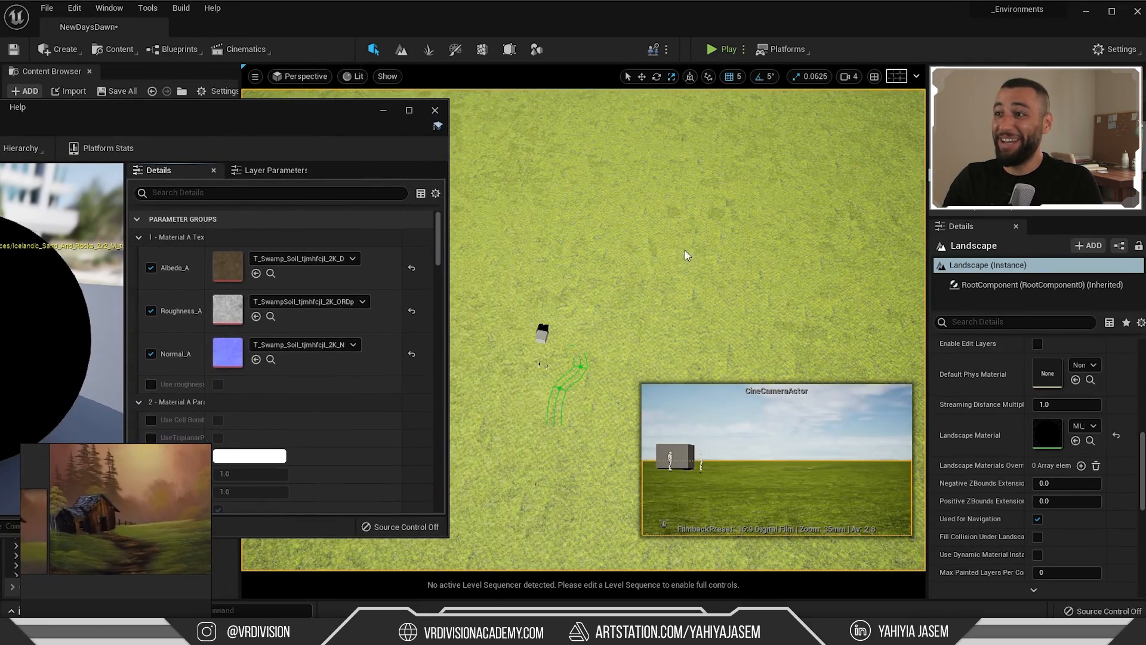
pyautogui.moveTo(663, 245); pyautogui.dragTo(678, 224, button='right')
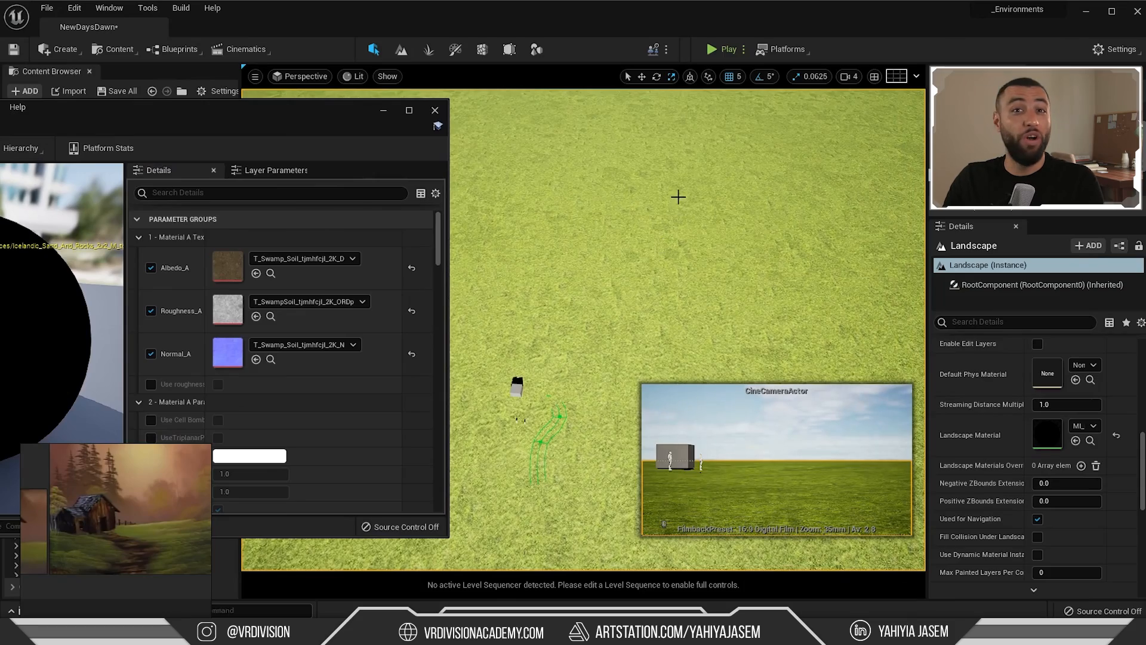
pyautogui.moveTo(673, 288); pyautogui.dragTo(684, 284, button='right')
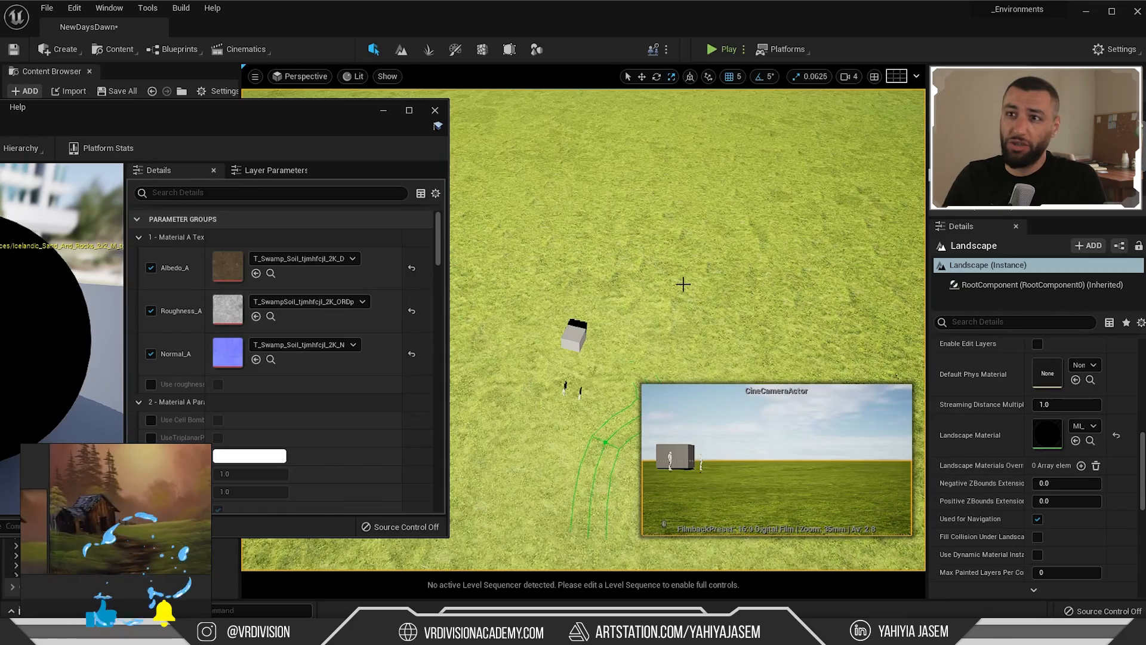
pyautogui.moveTo(684, 284); pyautogui.dragTo(581, 253, button='right')
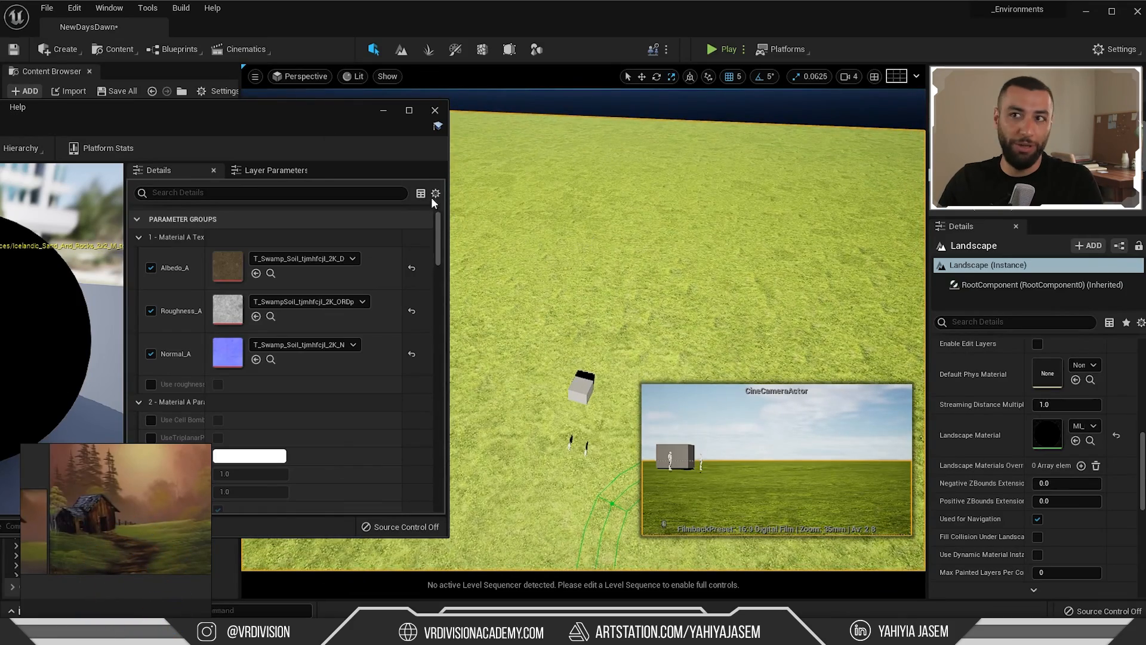
# Put the MI_BoB window away and start painting the landscape with Material 1 as the target layer
pyautogui.moveTo(320, 111); pyautogui.dragTo(373, 88)
pyautogui.click(490, 89)
pyautogui.moveTo(509, 233); pyautogui.dragTo(509, 167, button='right')
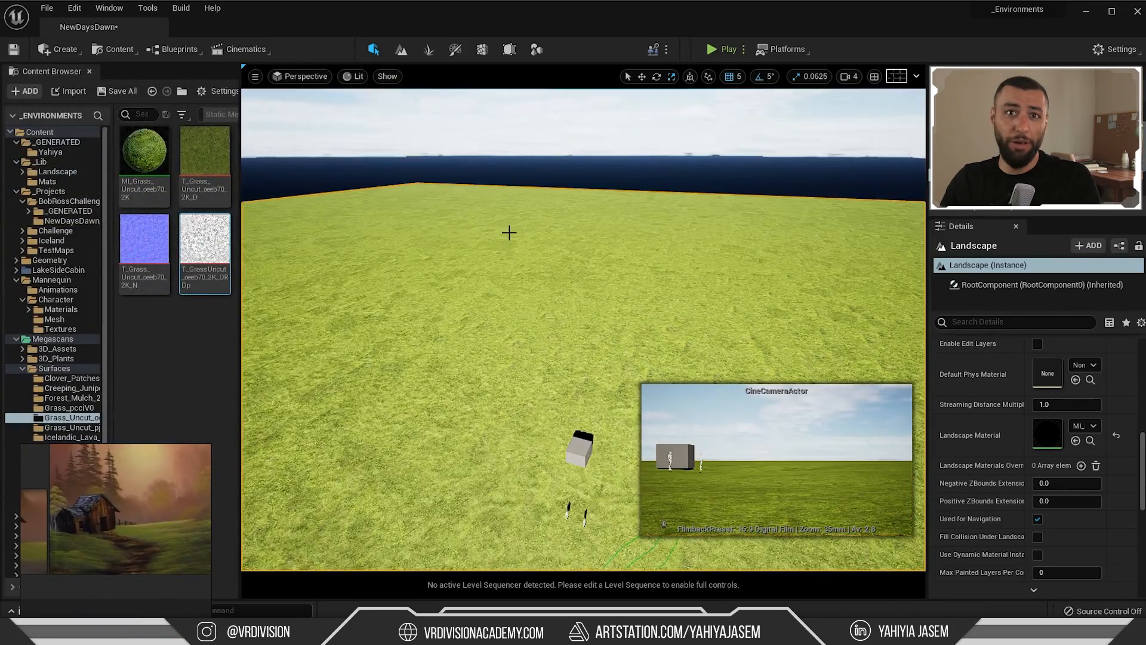
pyautogui.click(401, 49)
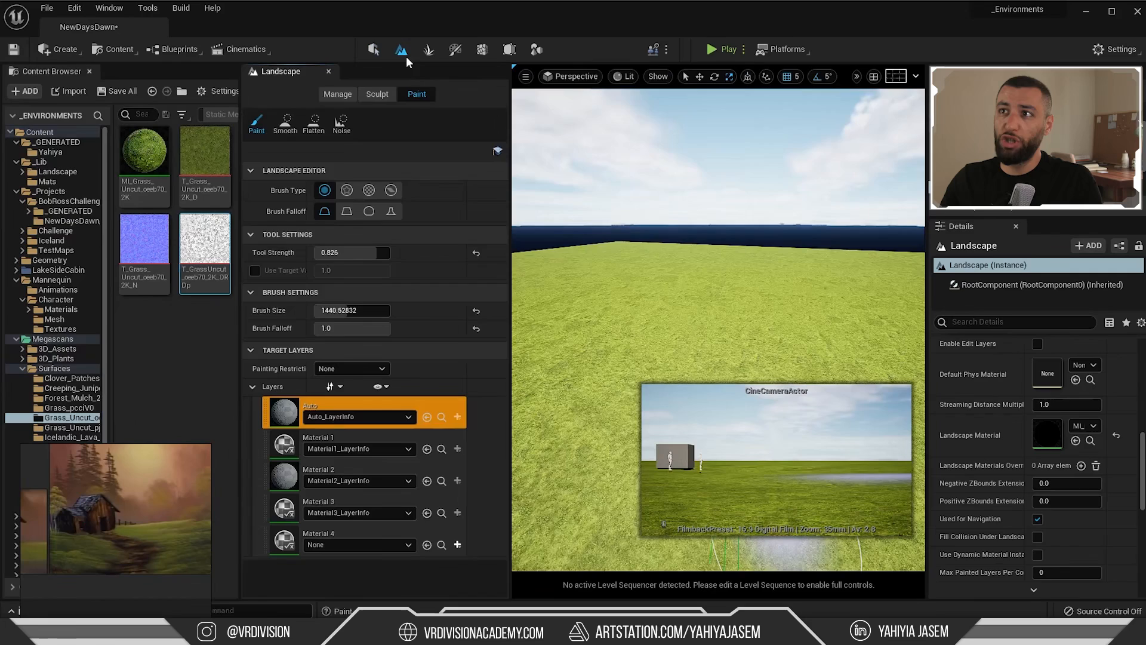
pyautogui.click(343, 435)
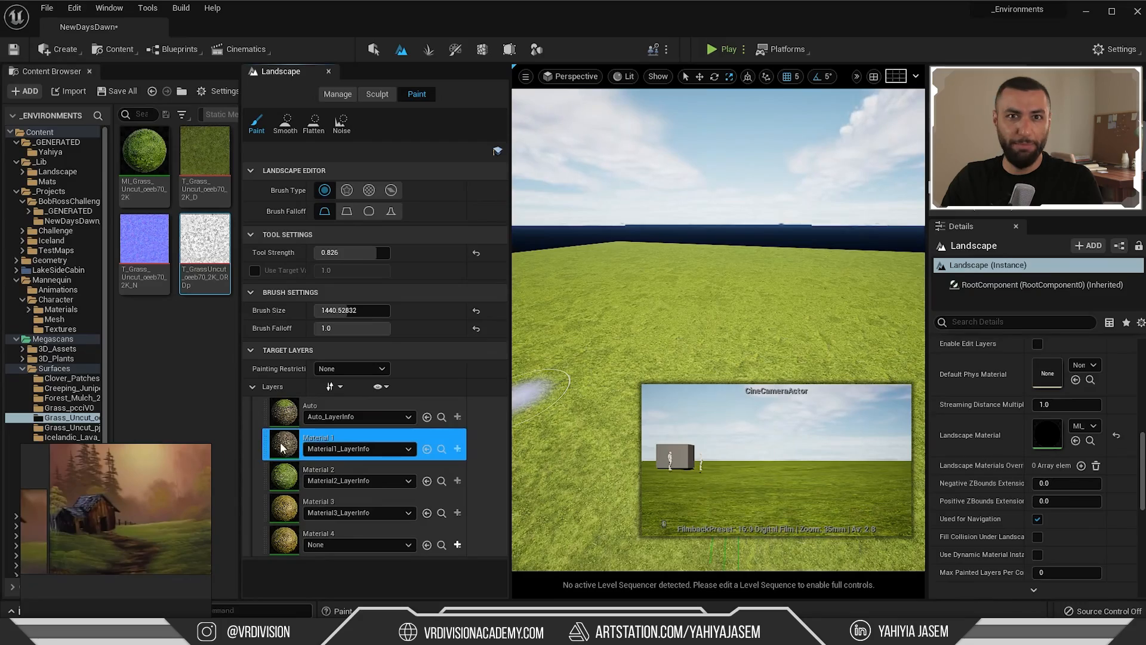
# Set the landscape paint brush size to about 639 and the tool strength to 0.554
pyautogui.moveTo(657, 269); pyautogui.dragTo(666, 358, button='right')
pyautogui.press('w')
pyautogui.press('s')
pyautogui.moveTo(647, 209)
pyautogui.mouseDown(button='right')
pyautogui.moveTo(647, 236)
pyautogui.moveTo(626, 244)
pyautogui.mouseUp(button='right')
pyautogui.moveTo(352, 310); pyautogui.dragTo(337, 310)
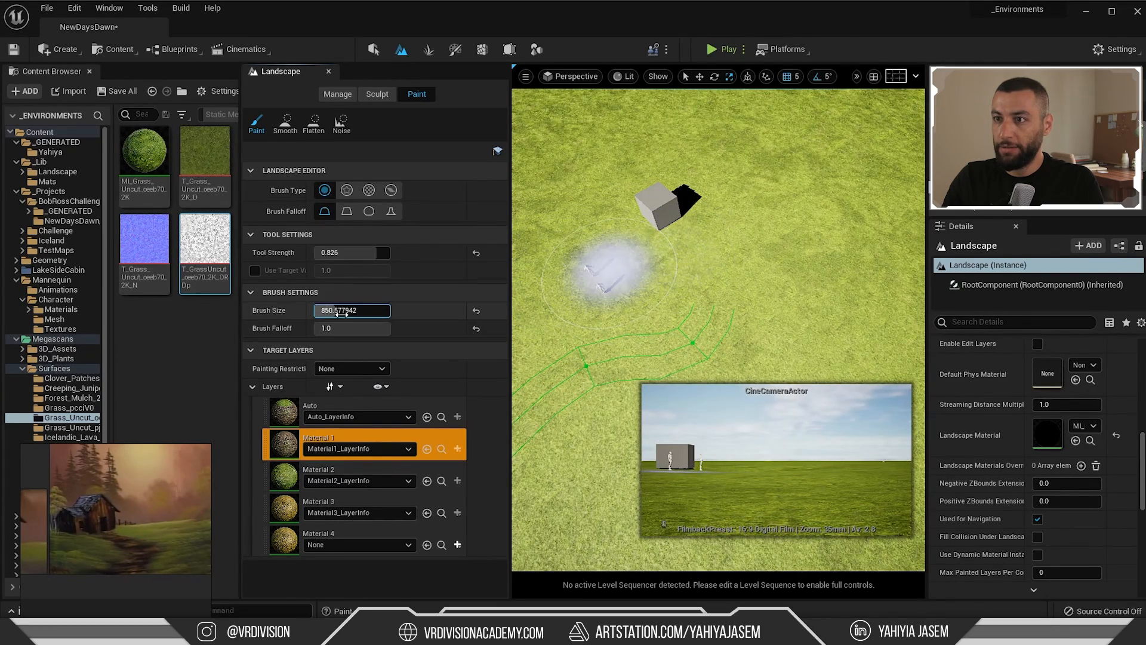
pyautogui.moveTo(332, 309); pyautogui.dragTo(328, 310)
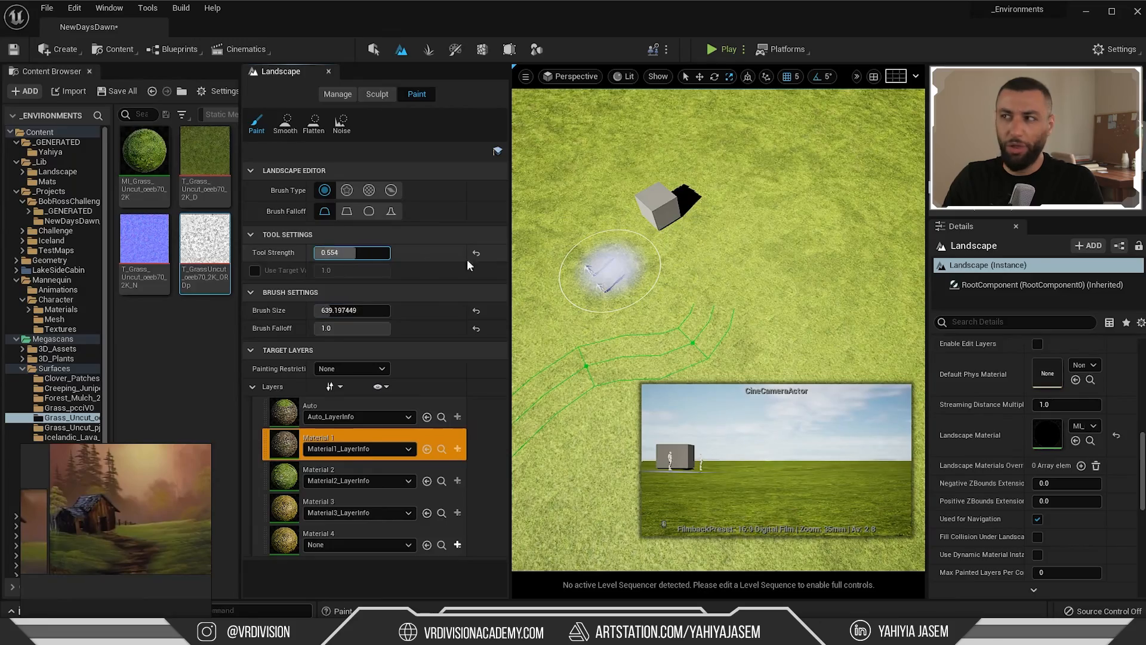
# Paint a first stroke of Material 1 along the spline path and display the viewport as Unlit
pyautogui.click(667, 238)
pyautogui.moveTo(681, 243); pyautogui.dragTo(538, 264, button='right')
pyautogui.moveTo(537, 263); pyautogui.dragTo(635, 227)
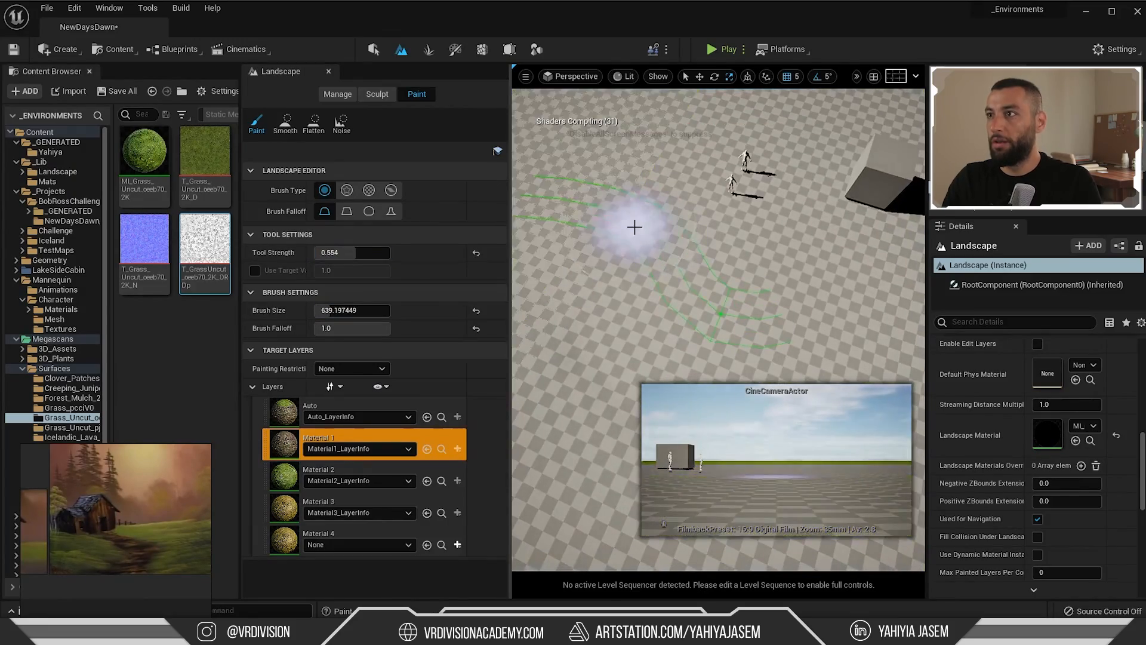
pyautogui.hotkey('alt', '2')
pyautogui.moveTo(634, 227); pyautogui.dragTo(615, 233, button='right')
pyautogui.hotkey('alt', '3')
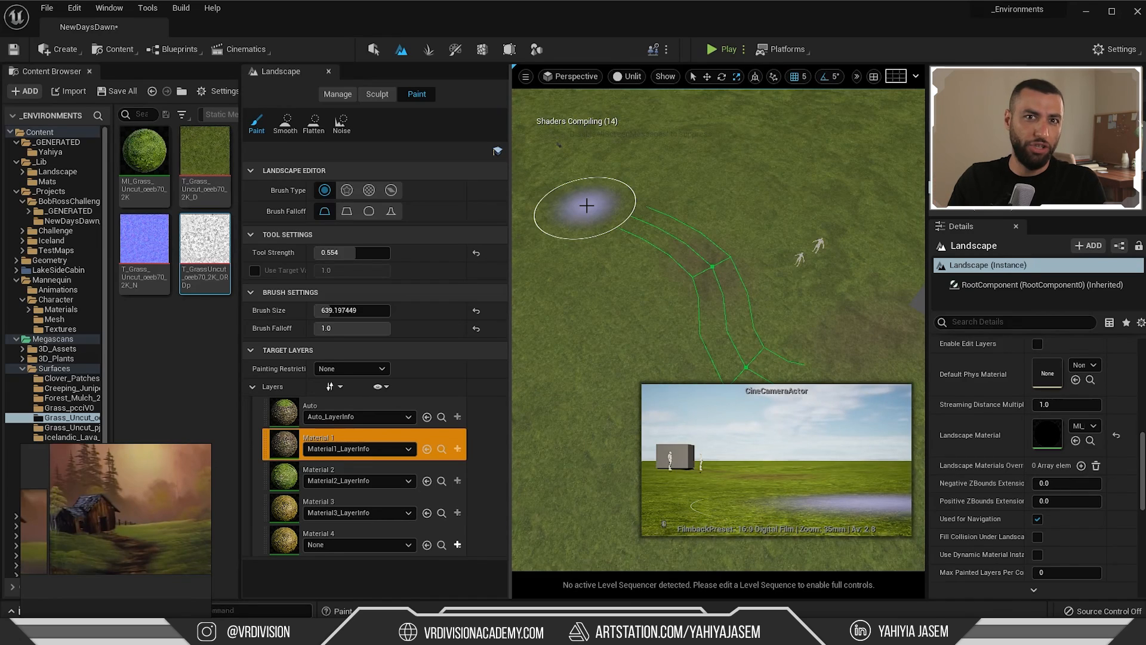
pyautogui.moveTo(587, 205); pyautogui.dragTo(621, 197, button='right')
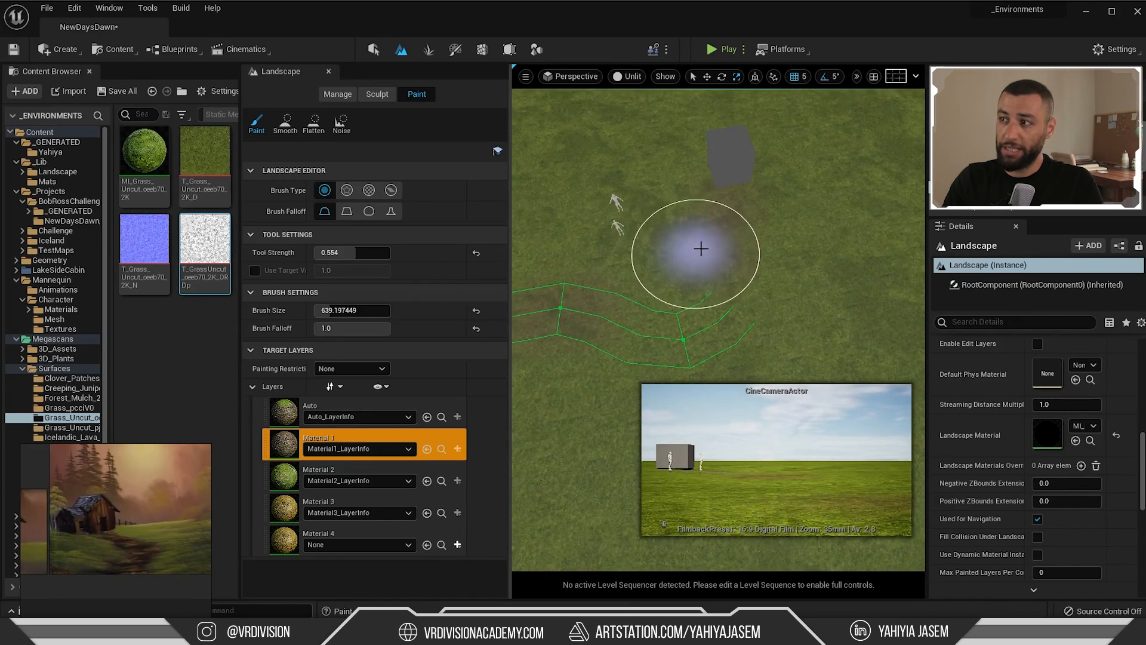
# Paint the Material 1 dirt from the cabin block along the spline path towards the camera and inspect the trail near ground level
pyautogui.moveTo(743, 205); pyautogui.dragTo(747, 213)
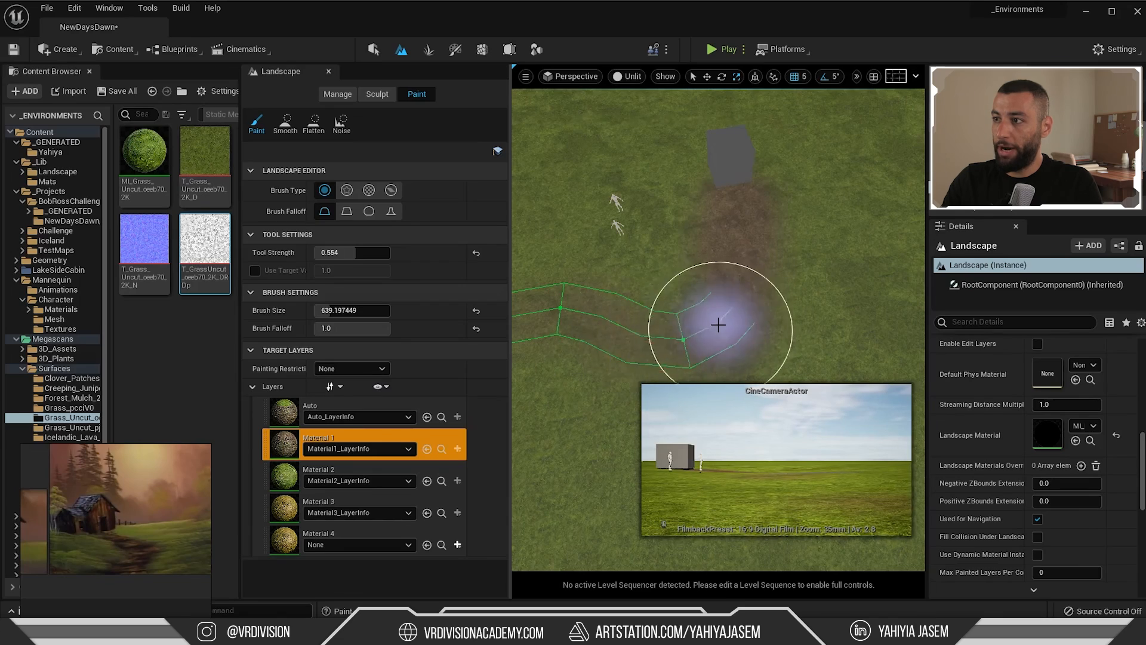
pyautogui.moveTo(719, 325); pyautogui.dragTo(627, 324, button='right')
pyautogui.moveTo(726, 325); pyautogui.dragTo(571, 217)
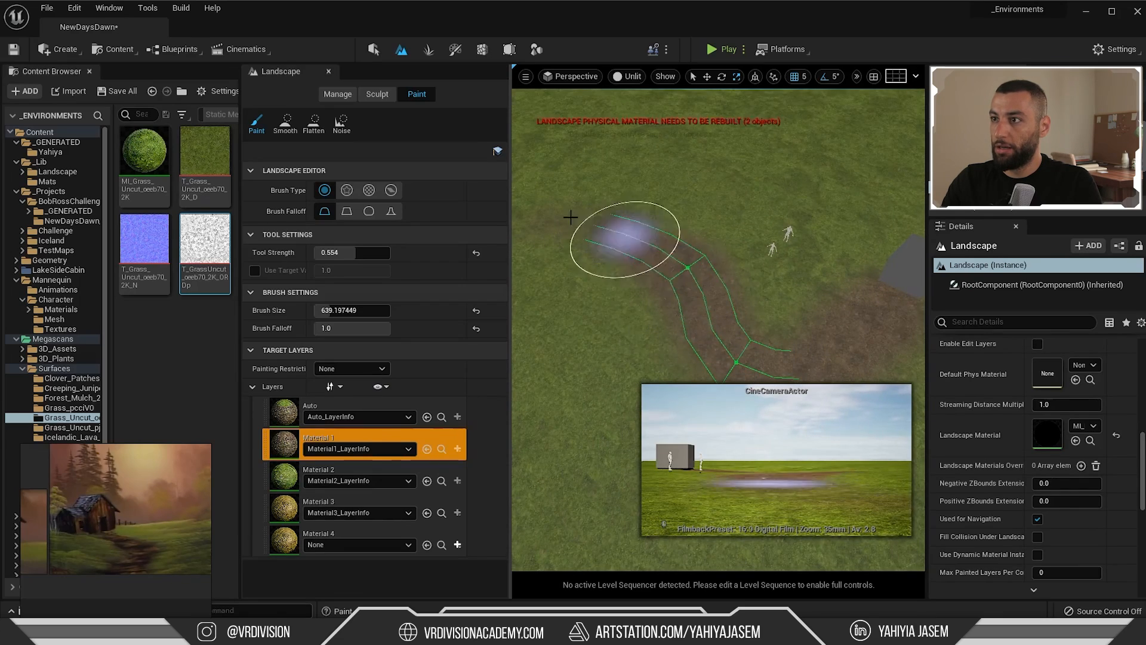
pyautogui.moveTo(571, 218); pyautogui.dragTo(636, 166, button='right')
pyautogui.moveTo(702, 230); pyautogui.dragTo(719, 144, button='right')
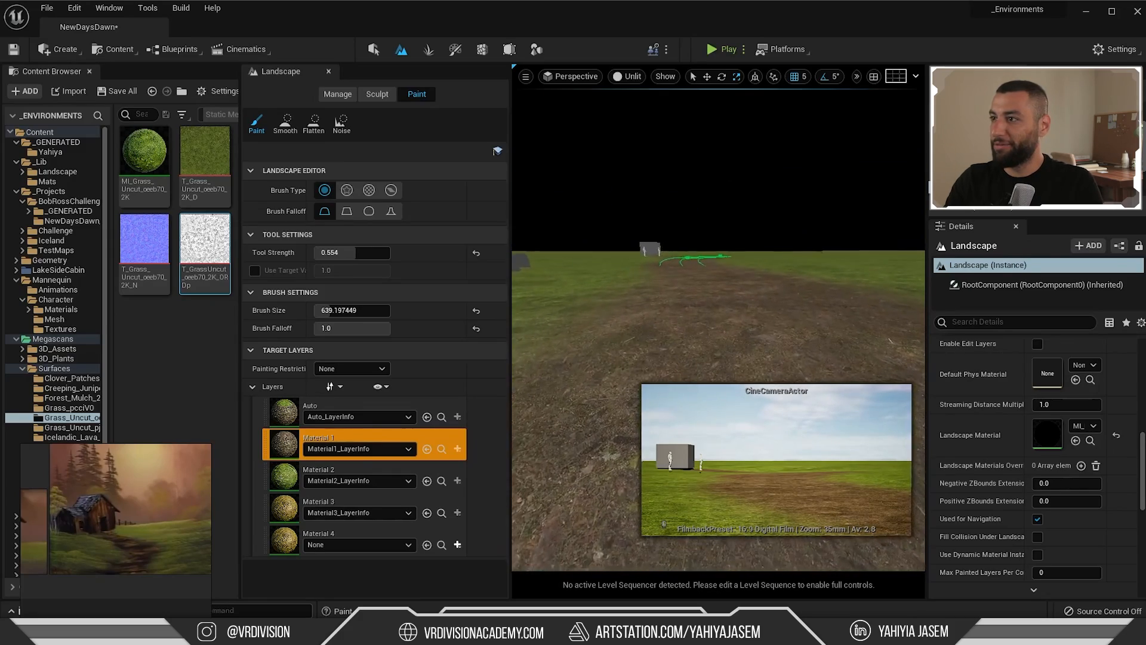
pyautogui.hotkey('shift', '1')
pyautogui.moveTo(662, 279)
pyautogui.mouseDown(button='right')
pyautogui.moveTo(603, 263)
pyautogui.moveTo(600, 287)
pyautogui.moveTo(661, 280)
pyautogui.mouseUp(button='right')
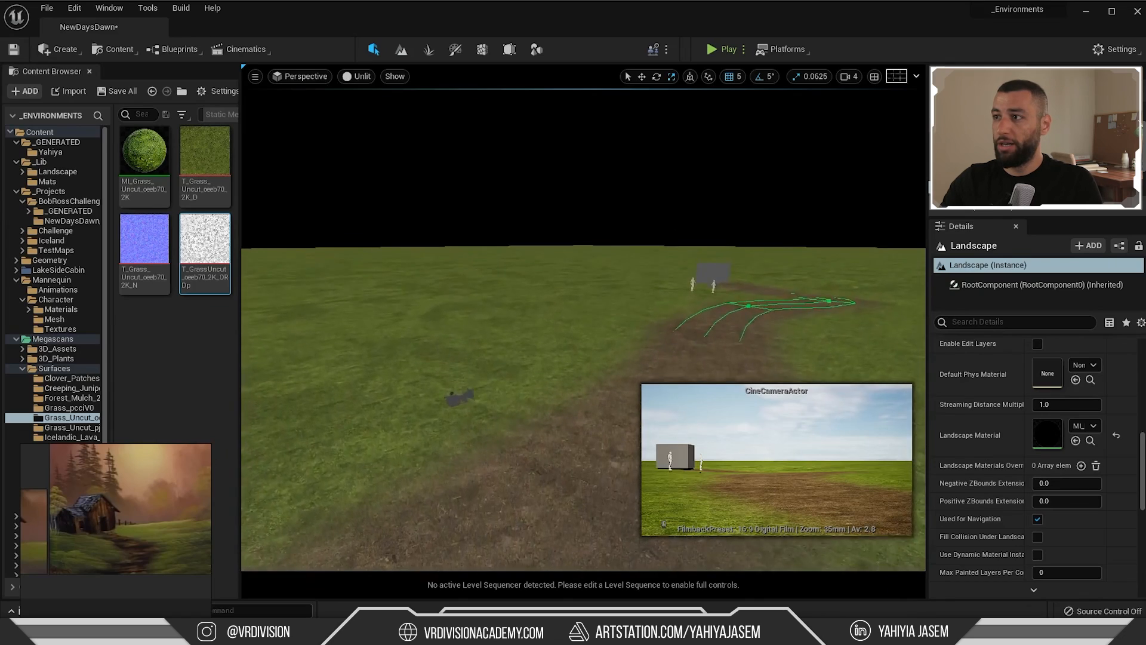
# Try to reshape the terrain at the near end of the dirt path with the landscape Sculpt tool
pyautogui.click(401, 49)
pyautogui.click(374, 95)
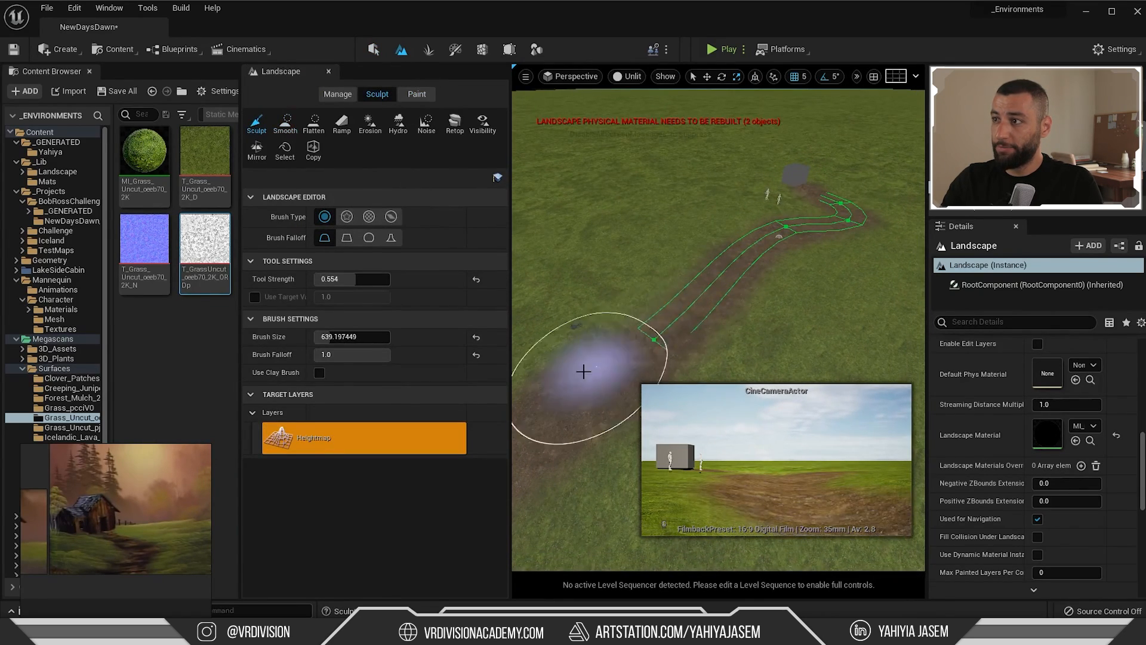
pyautogui.moveTo(573, 382)
pyautogui.mouseDown(button='right')
pyautogui.moveTo(574, 310)
pyautogui.moveTo(620, 268)
pyautogui.mouseUp(button='right')
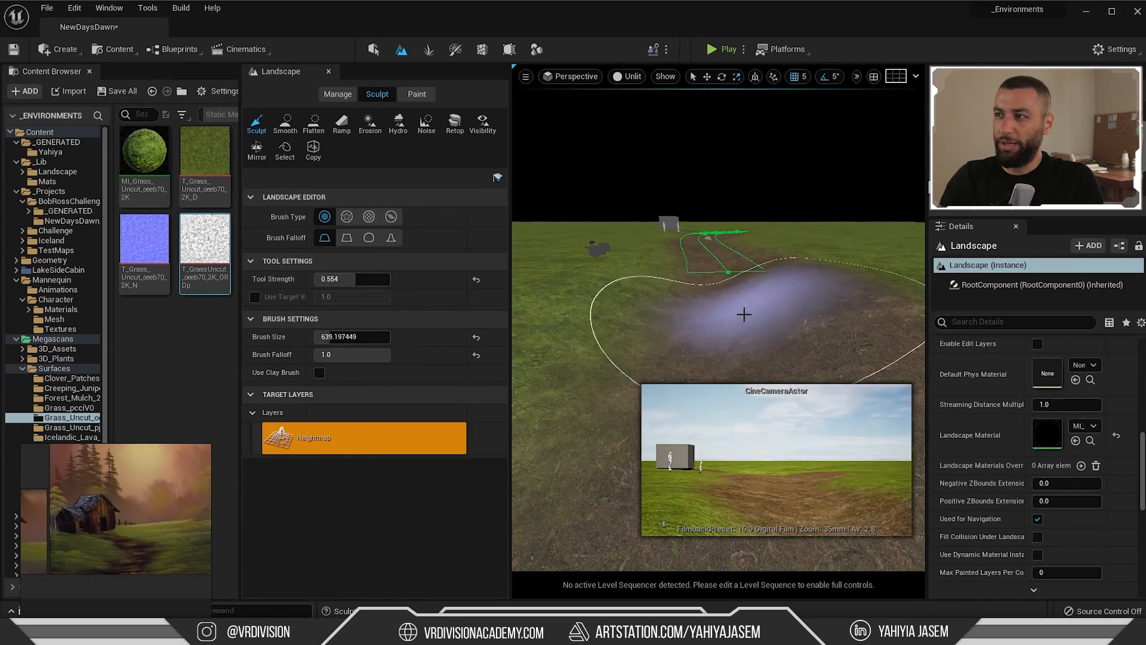
pyautogui.hotkey('ctrl', 'z')
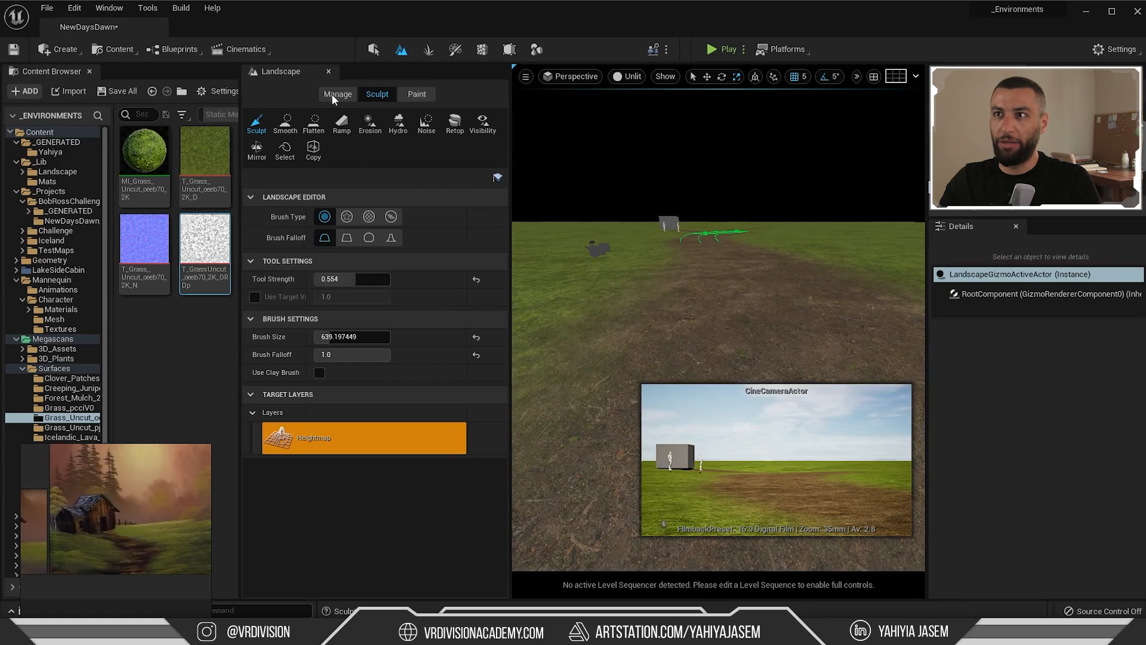
# Delete the landscape spline's segments and control points along the painted path and keep the view Unlit
pyautogui.moveTo(573, 239); pyautogui.dragTo(573, 358, button='right')
pyautogui.moveTo(769, 261); pyautogui.dragTo(734, 261, button='right')
pyautogui.click(767, 228)
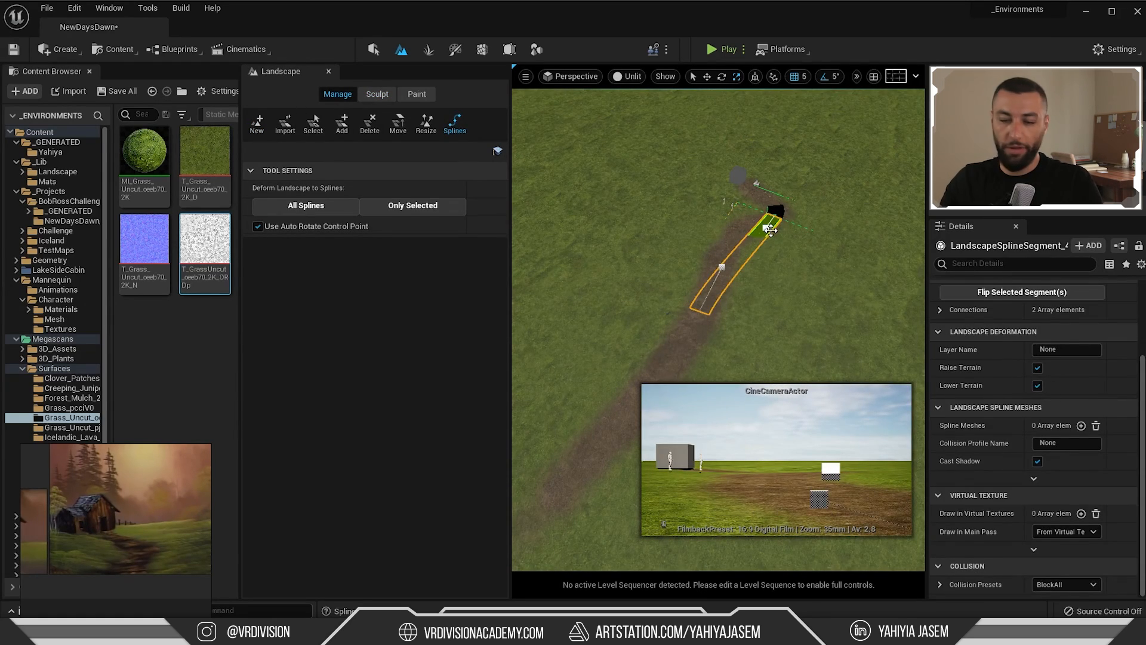
pyautogui.hotkey('alt', '2')
pyautogui.press('Delete')
pyautogui.click(776, 206)
pyautogui.press('Delete')
pyautogui.moveTo(736, 241)
pyautogui.mouseDown(button='right')
pyautogui.moveTo(736, 179)
pyautogui.moveTo(736, 241)
pyautogui.mouseUp(button='right')
pyautogui.hotkey('alt', '3')
# Pilot the CineCameraActor and reframe its shot on the cabin block with the dirt path leading to it
pyautogui.moveTo(713, 169); pyautogui.dragTo(752, 188, button='right')
pyautogui.moveTo(688, 280)
pyautogui.mouseDown(button='right')
pyautogui.moveTo(720, 280)
pyautogui.moveTo(671, 269)
pyautogui.mouseUp(button='right')
pyautogui.click(557, 78)
pyautogui.click(605, 214)
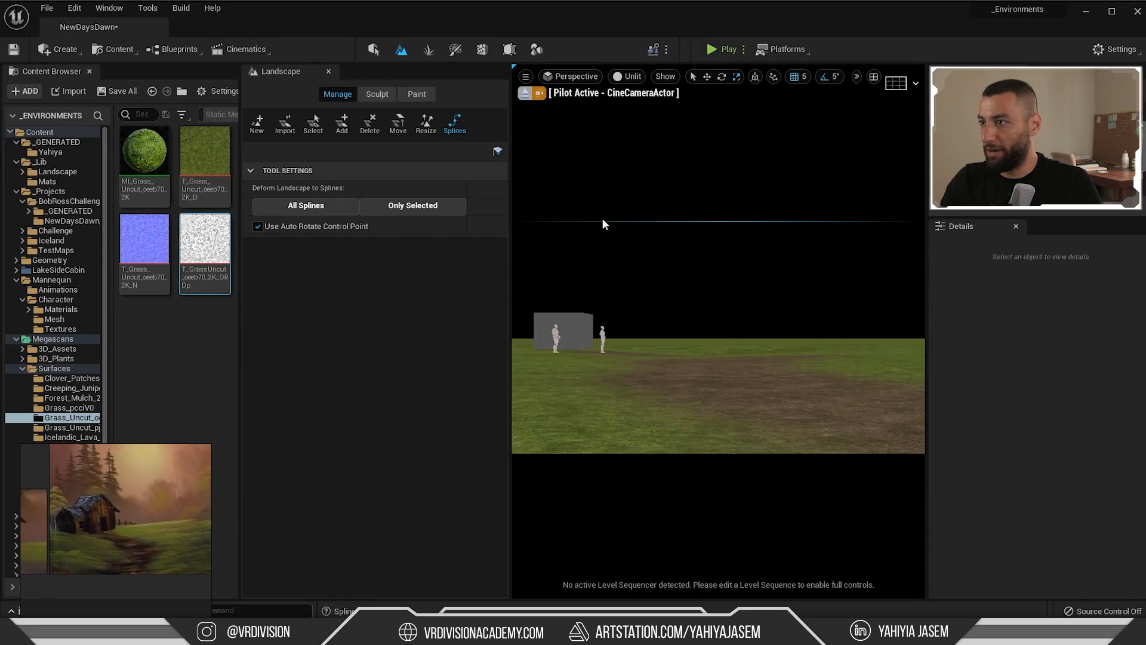
pyautogui.moveTo(634, 167); pyautogui.dragTo(624, 229, button='right')
pyautogui.press('e')
pyautogui.press('q')
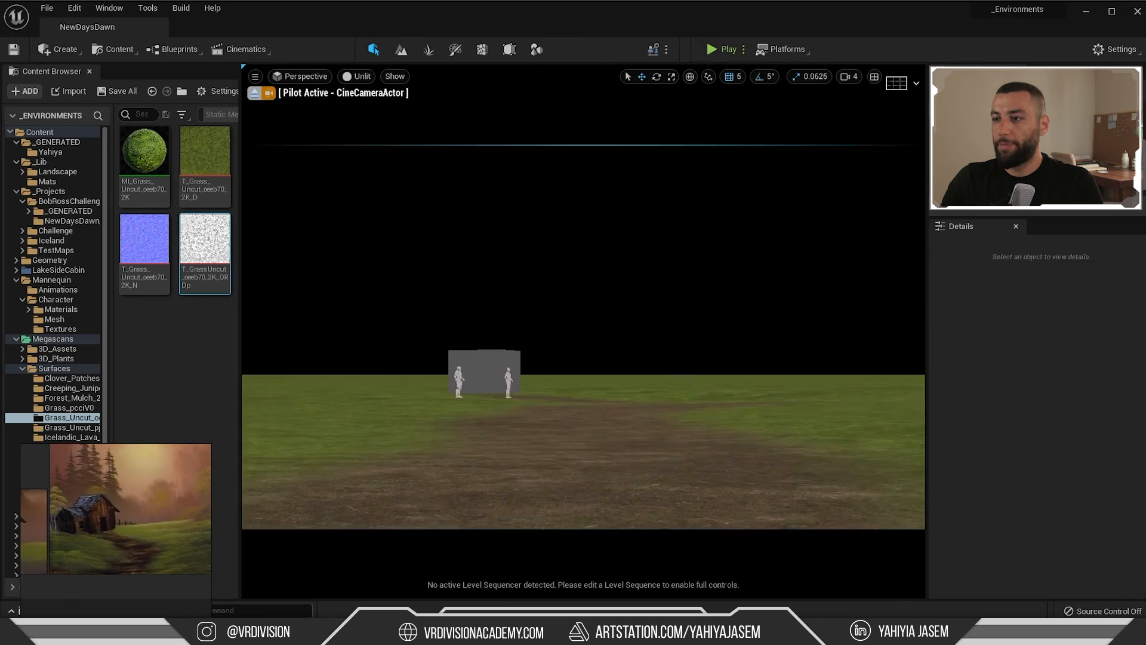
pyautogui.moveTo(584, 334); pyautogui.dragTo(590, 339, button='right')
pyautogui.press('e')
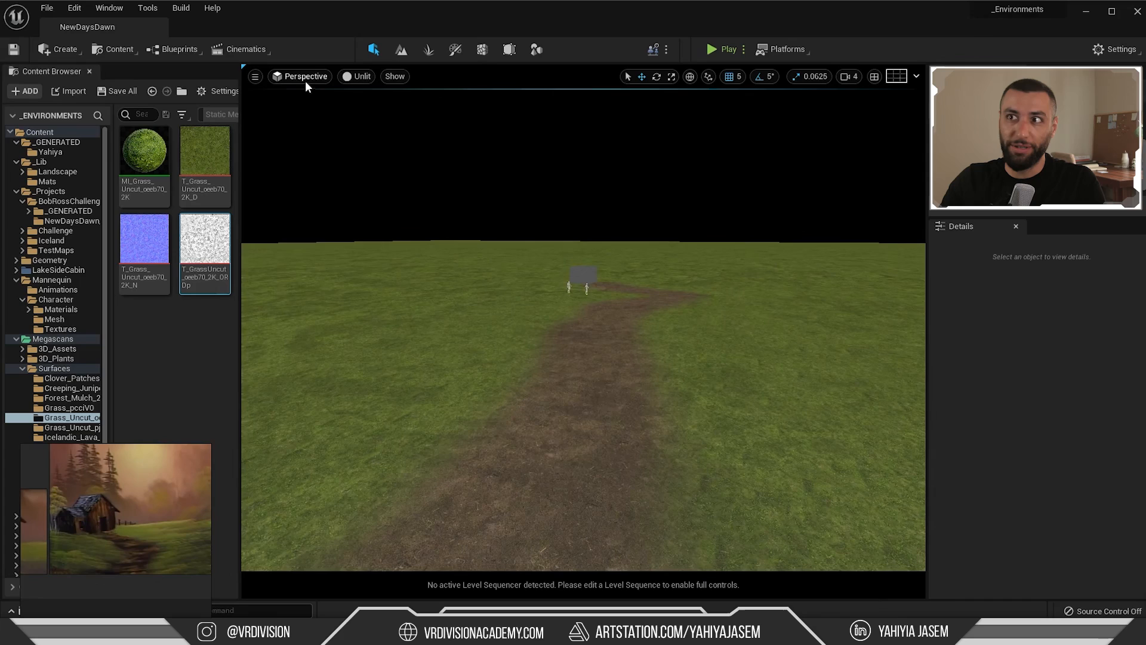
# In the CineCameraActor view, find the mannequin's source asset in the project and try placing another SK_Mannequin in the level
pyautogui.click(304, 78)
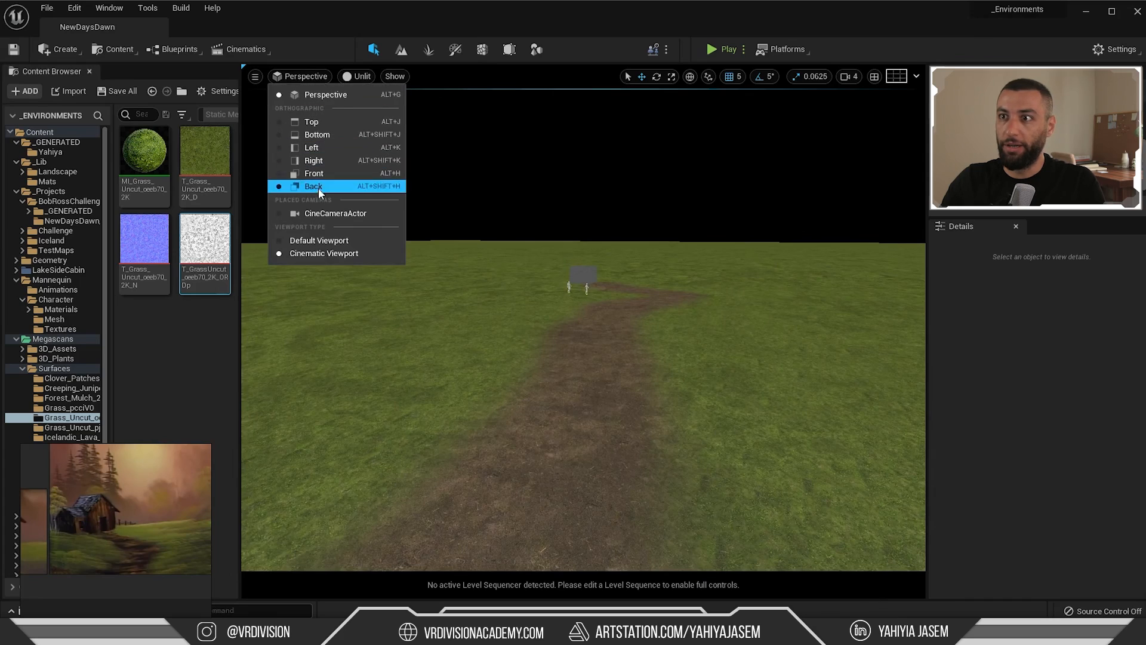
pyautogui.click(317, 217)
pyautogui.click(456, 381)
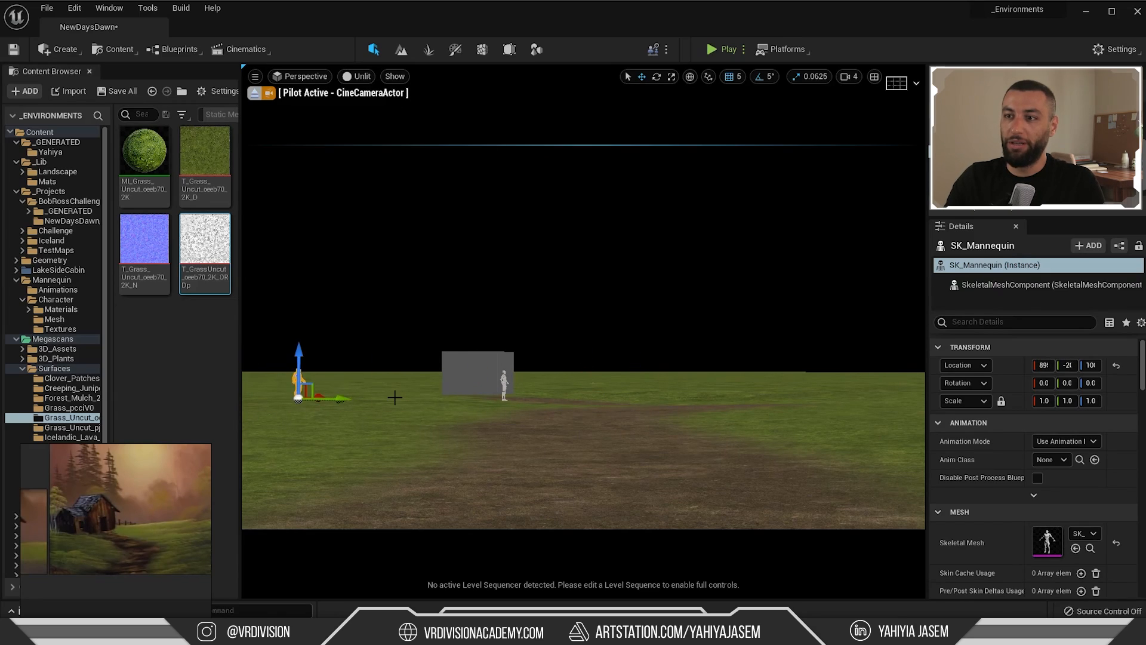
pyautogui.hotkey('ctrl', 'b')
pyautogui.moveTo(144, 152); pyautogui.dragTo(456, 488)
pyautogui.hotkey('ctrl', 'z')
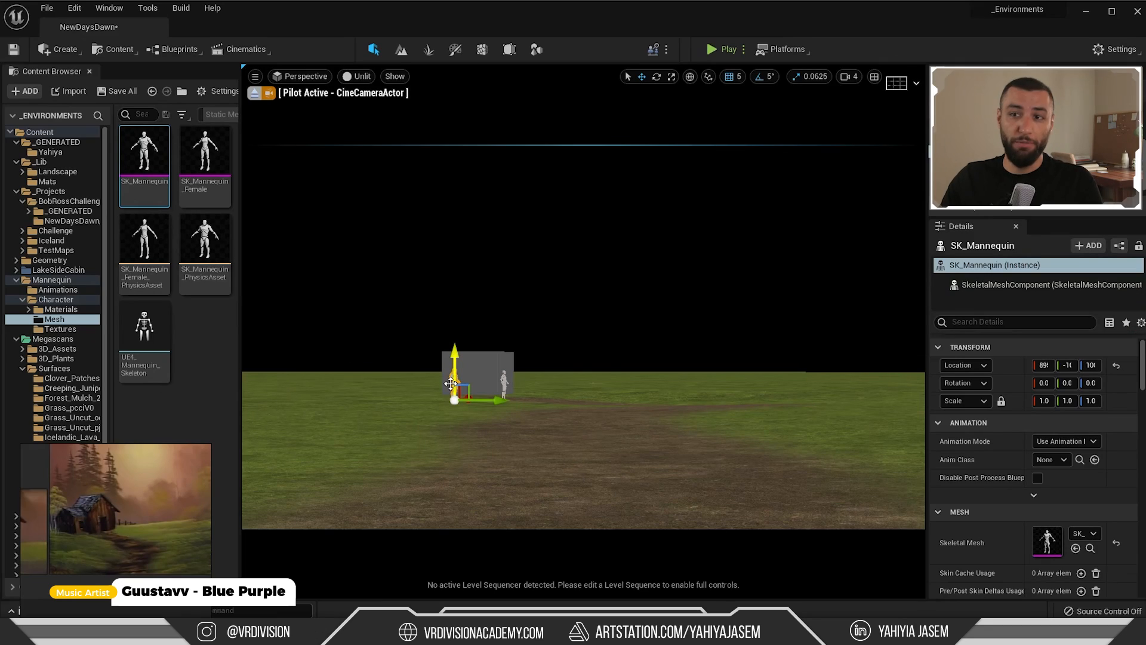
# Paste a copy of the mannequin onto the near part of the dirt path using Paste Here
pyautogui.click(540, 502)
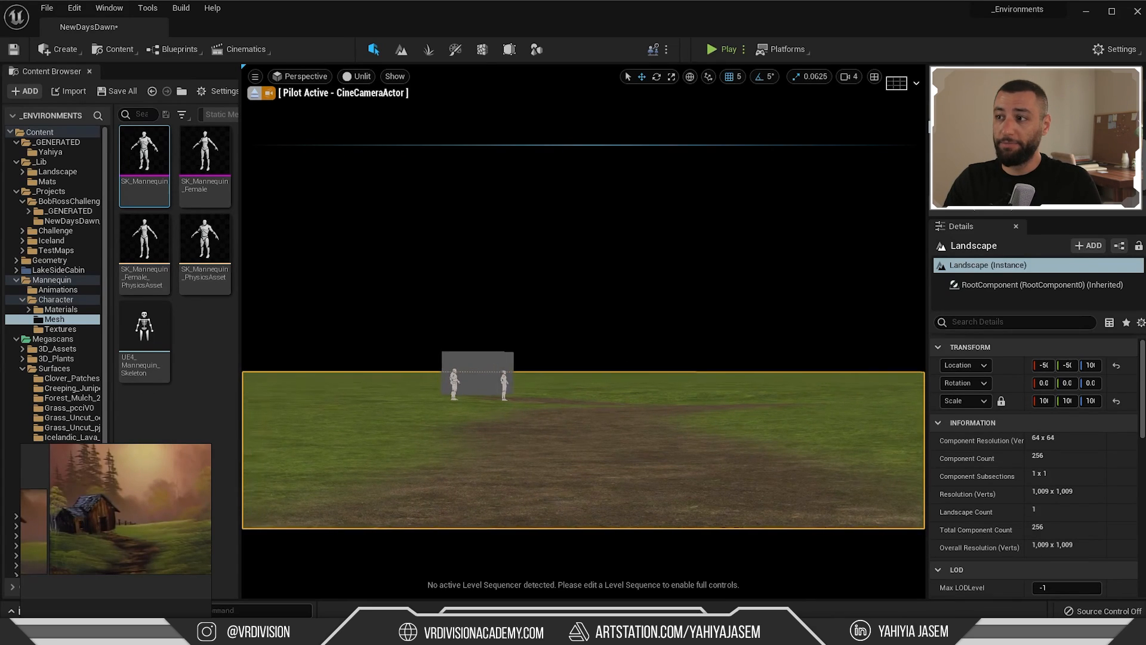
pyautogui.rightClick(535, 496)
pyautogui.moveTo(580, 282)
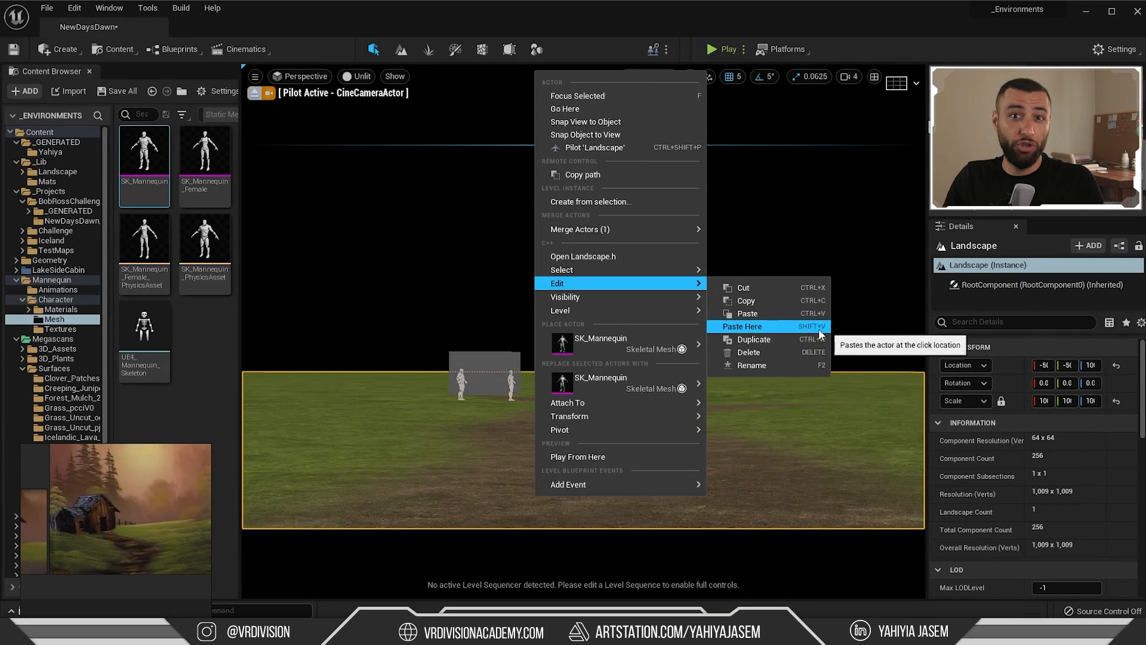
pyautogui.click(822, 335)
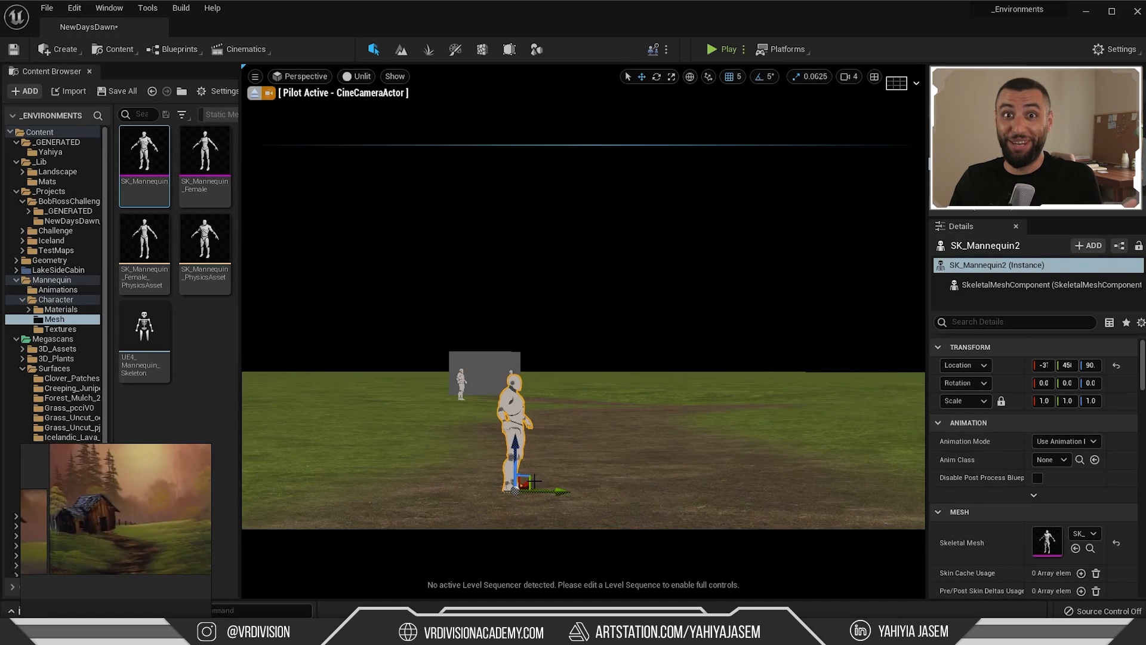
# Paste four more mannequin copies: on each side of the path, in the far distance and on top of the cabin block
pyautogui.click(792, 448)
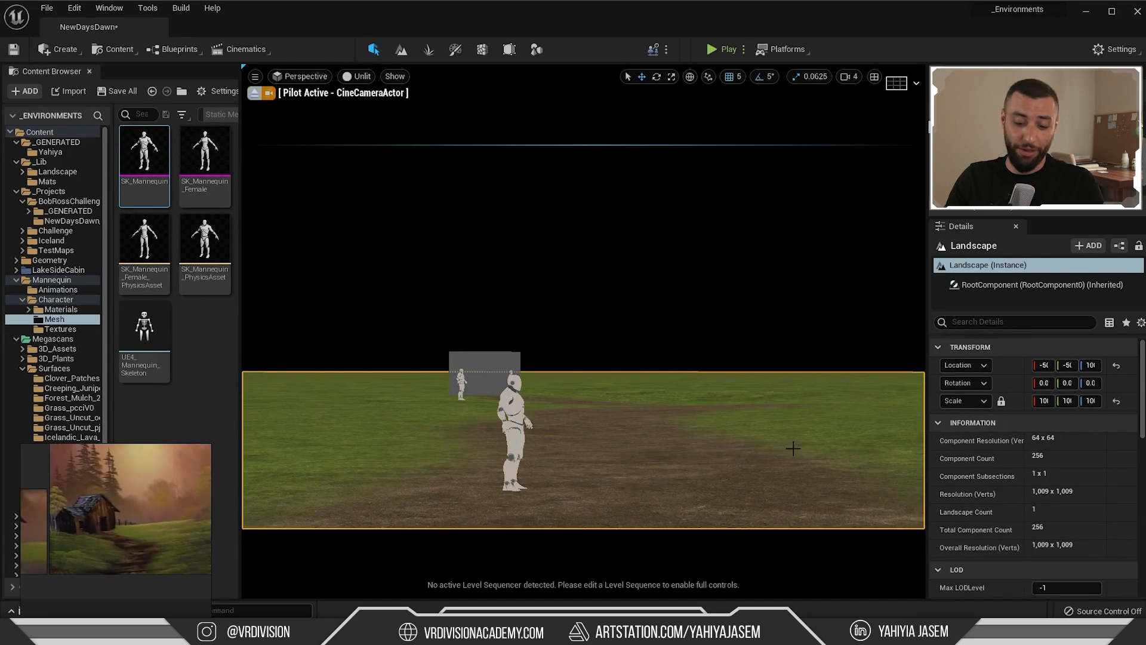
pyautogui.hotkey('ctrl', 'y')
pyautogui.click(687, 384)
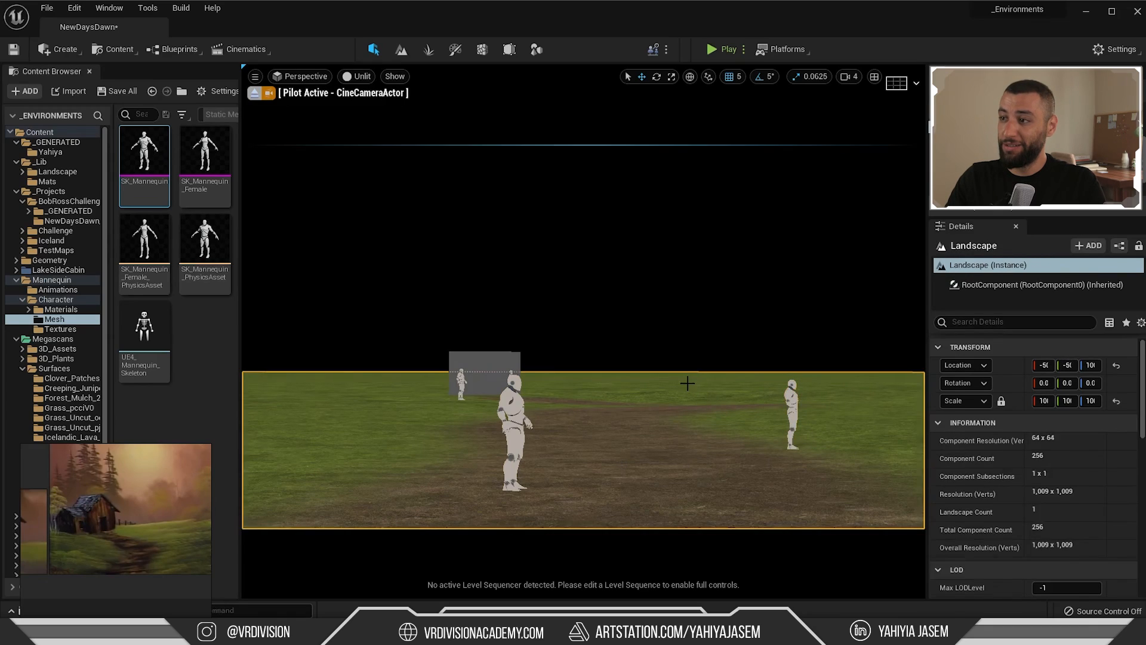
pyautogui.hotkey('ctrl', 'v')
pyautogui.click(326, 415)
pyautogui.hotkey('ctrl', 'v')
pyautogui.click(468, 357)
pyautogui.hotkey('ctrl', 'v')
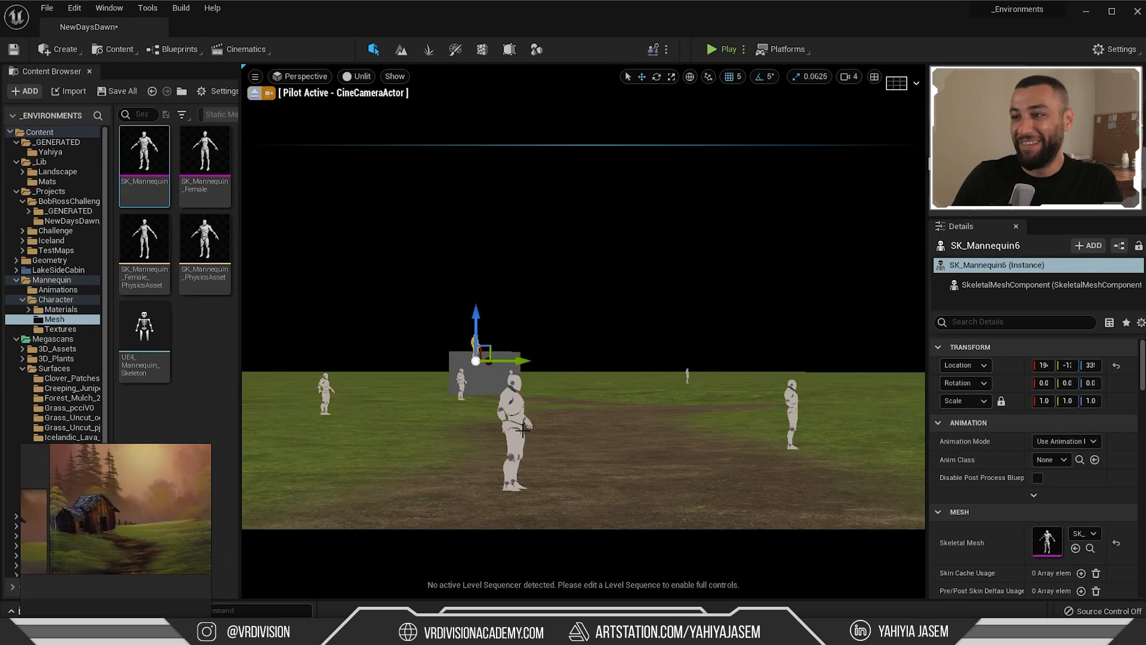
# Undo the pasted mannequin copies
pyautogui.hotkey('ctrl', 'z')
pyautogui.hotkey('ctrl', 'z')
pyautogui.hotkey('ctrl', 'z')
pyautogui.hotkey('ctrl', 'z')
pyautogui.hotkey('ctrl', 'z')
pyautogui.hotkey('ctrl', 'z')
pyautogui.hotkey('ctrl', 'z')
pyautogui.hotkey('ctrl', 'z')
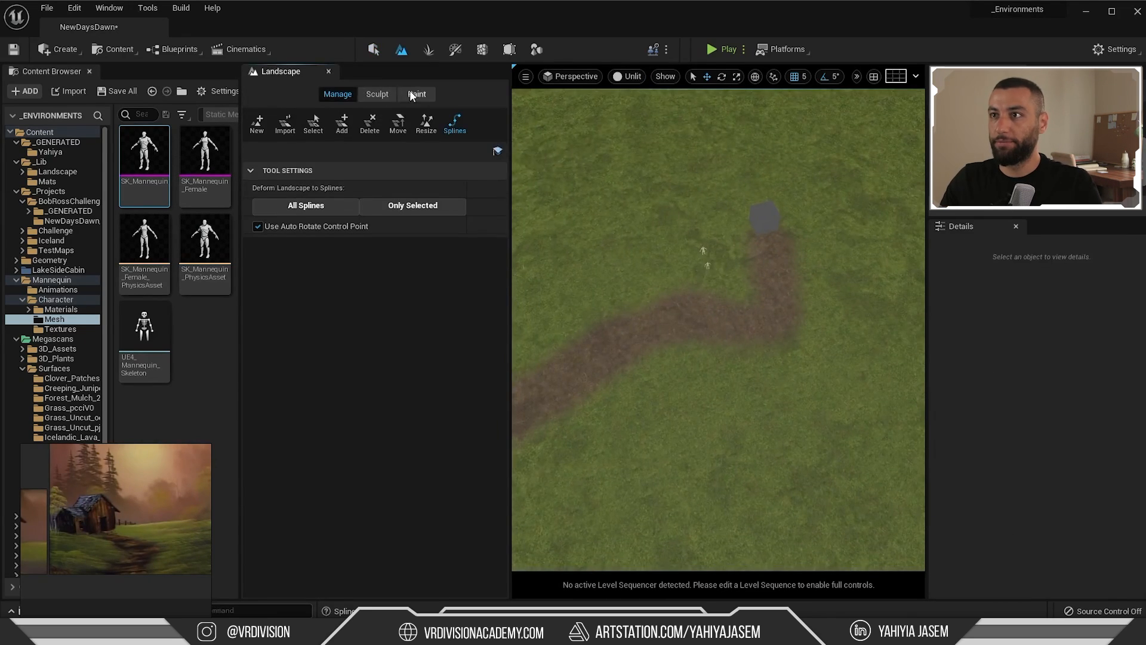
# Paint more of the Material 1 layer on the landscape to give the dirt path a bend below the cabin block
pyautogui.click(417, 94)
pyautogui.moveTo(784, 350)
pyautogui.mouseDown()
pyautogui.moveTo(737, 361)
pyautogui.moveTo(832, 338)
pyautogui.moveTo(785, 307)
pyautogui.moveTo(685, 322)
pyautogui.moveTo(795, 269)
pyautogui.moveTo(782, 243)
pyautogui.moveTo(679, 318)
pyautogui.mouseUp()
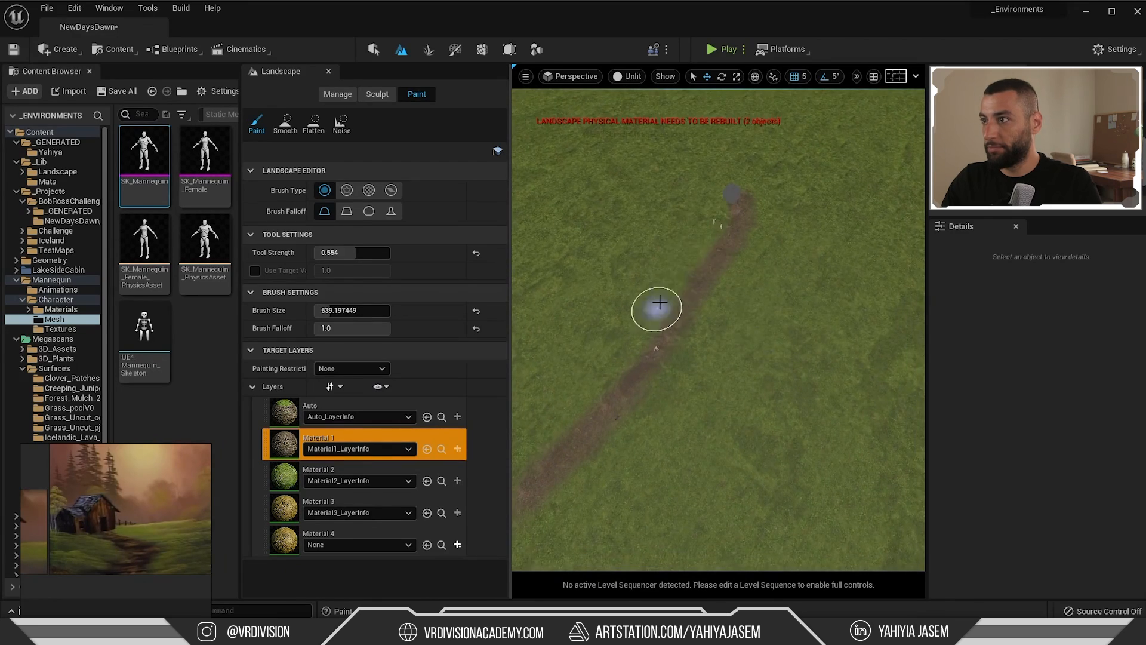
pyautogui.moveTo(658, 309)
pyautogui.mouseDown()
pyautogui.moveTo(739, 210)
pyautogui.moveTo(735, 198)
pyautogui.moveTo(706, 284)
pyautogui.moveTo(765, 224)
pyautogui.mouseUp()
pyautogui.moveTo(804, 251)
pyautogui.mouseDown(button='right')
pyautogui.moveTo(680, 464)
pyautogui.moveTo(735, 430)
pyautogui.mouseUp(button='right')
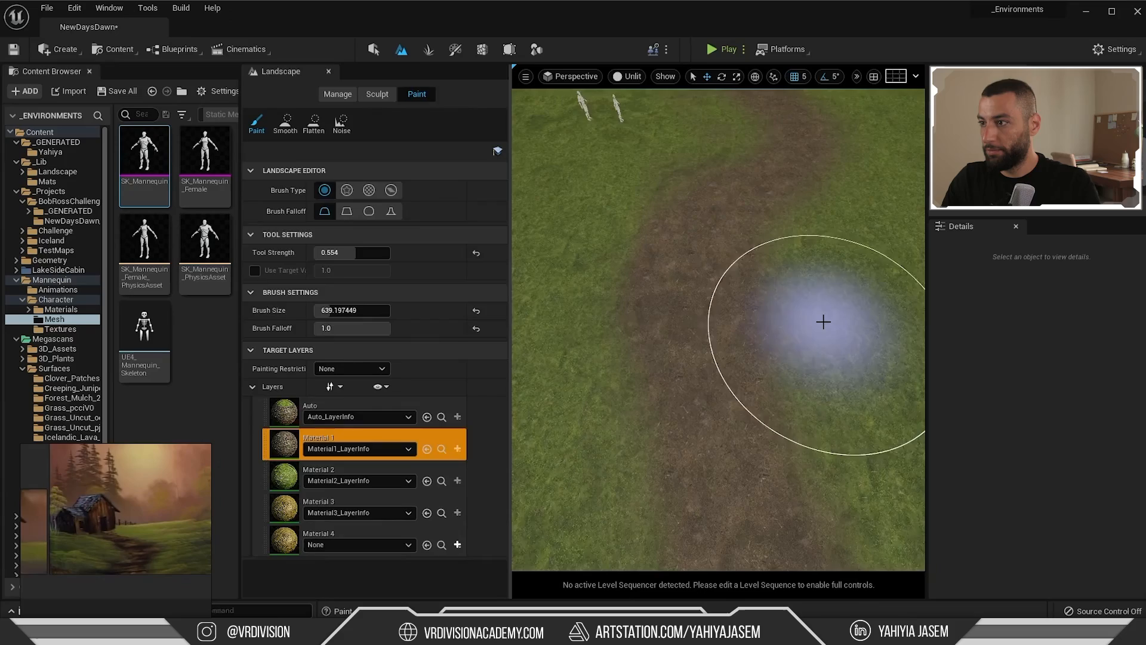
# Return to selection mode, select the landscape and open its assigned material instance MI_BoB
pyautogui.hotkey('shift', '1')
pyautogui.moveTo(675, 324); pyautogui.dragTo(548, 251, button='right')
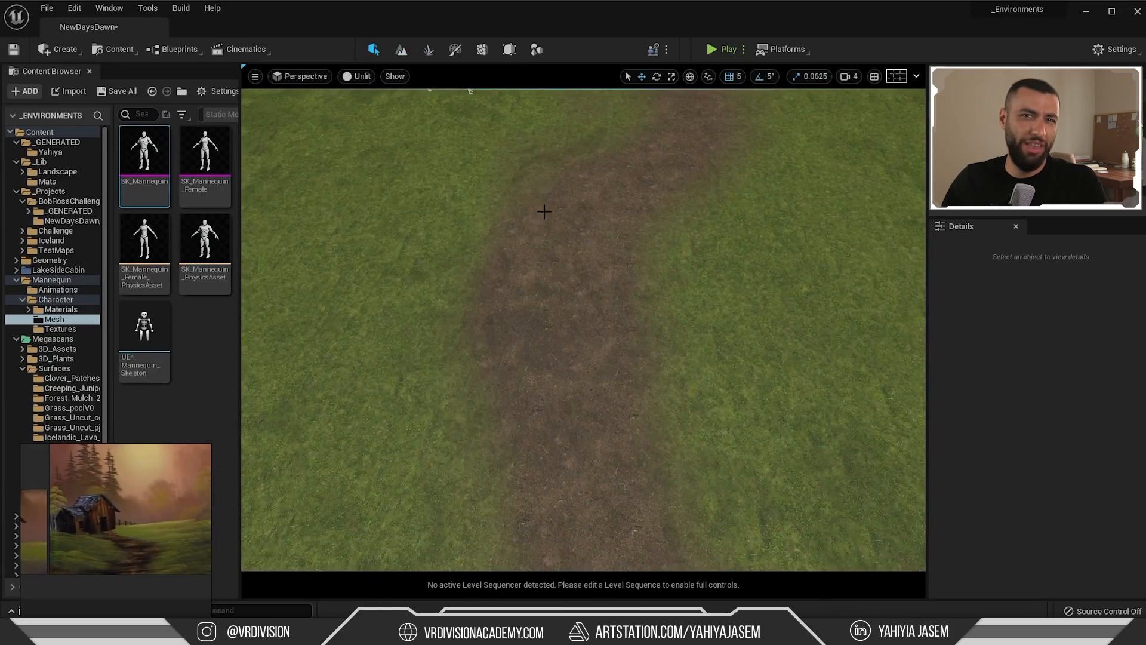
pyautogui.moveTo(561, 212); pyautogui.dragTo(573, 266, button='right')
pyautogui.click(565, 286)
pyautogui.scroll(-10, 978, 441)
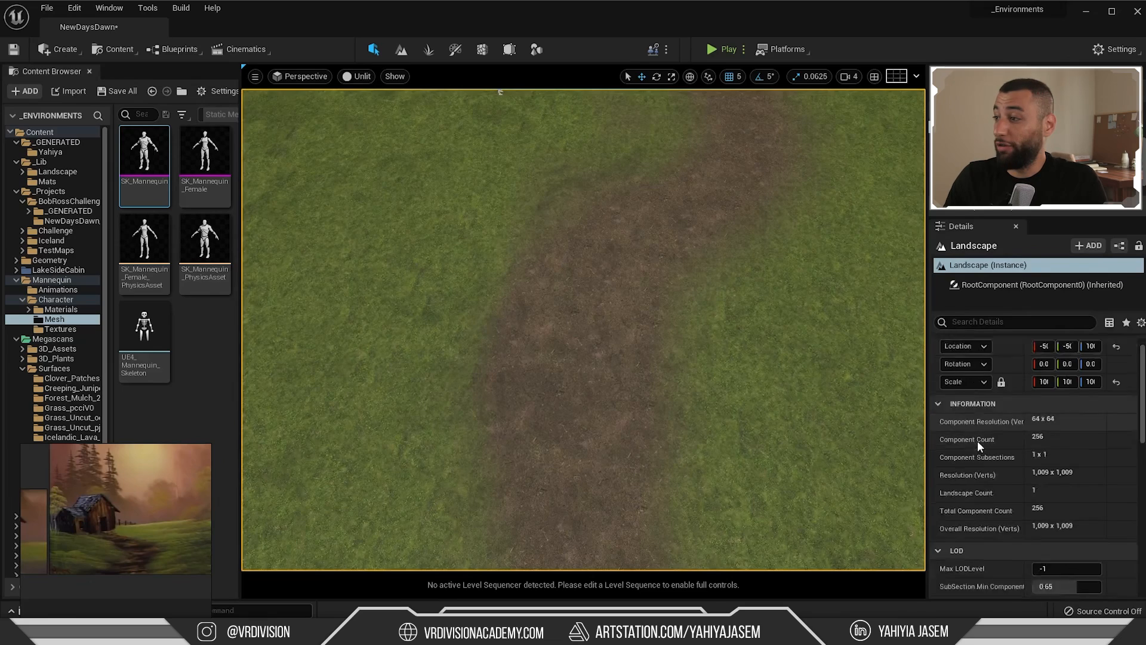
pyautogui.doubleClick(1051, 429)
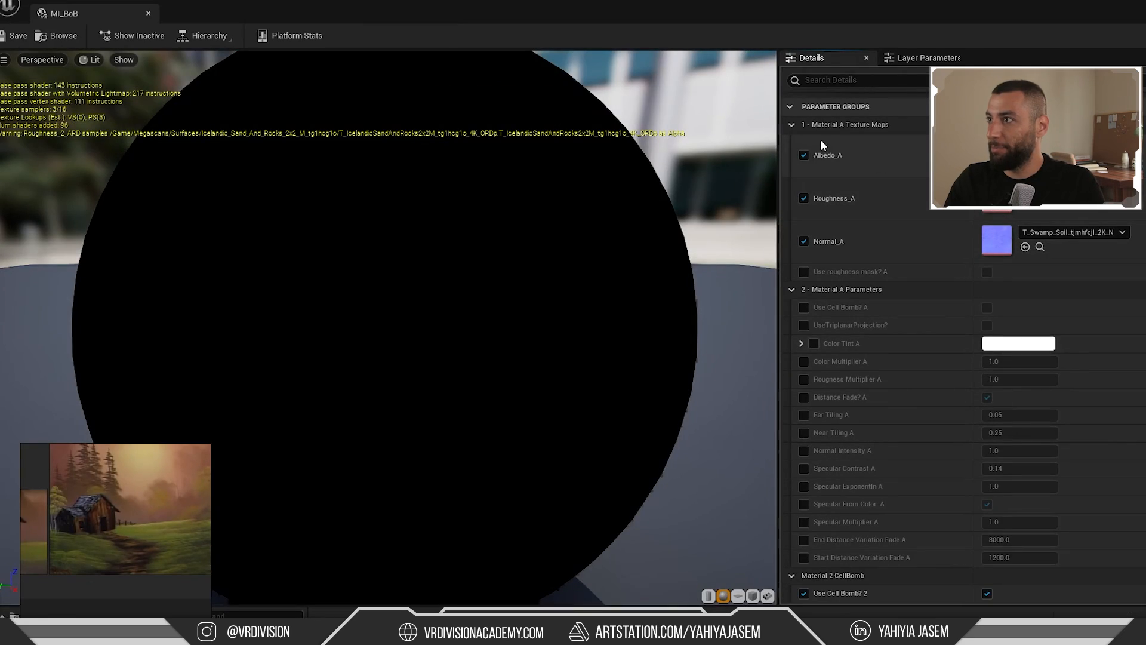
# Override and enable Use Cell Bomb? A for Material A, with the material window placed so the path stays in view
pyautogui.click(804, 308)
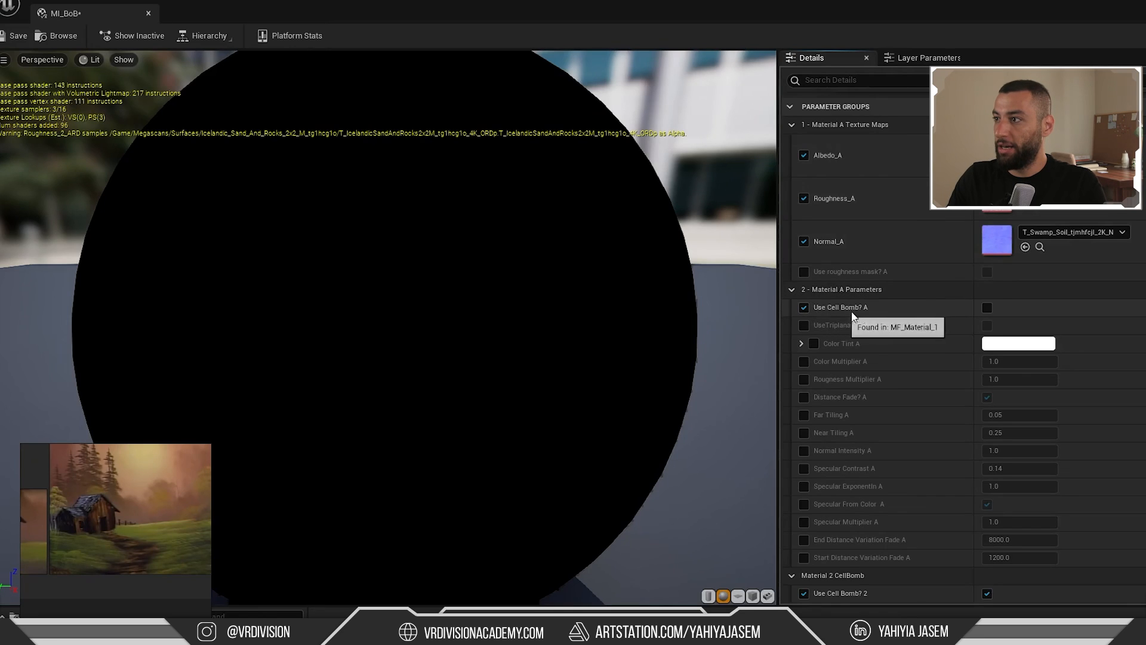
pyautogui.moveTo(233, 11); pyautogui.dragTo(299, 143)
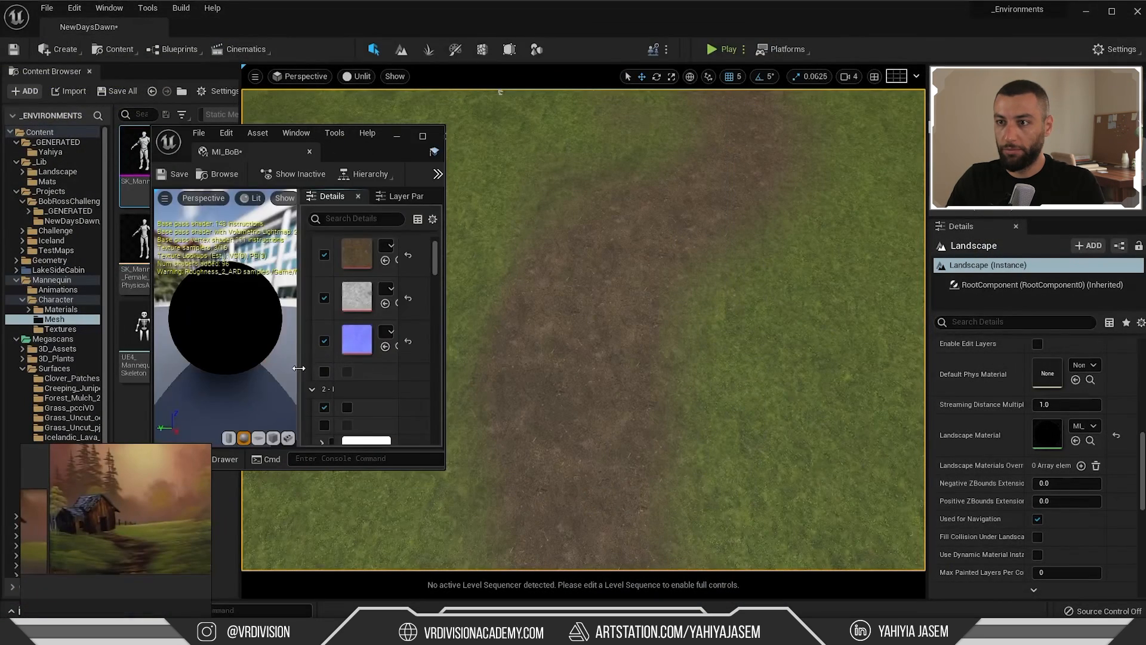
pyautogui.moveTo(444, 314); pyautogui.dragTo(762, 317)
pyautogui.moveTo(567, 263); pyautogui.dragTo(490, 249)
pyautogui.moveTo(526, 136); pyautogui.dragTo(253, 133)
pyautogui.scroll(-2, 285, 342)
pyautogui.moveTo(285, 342); pyautogui.dragTo(319, 342)
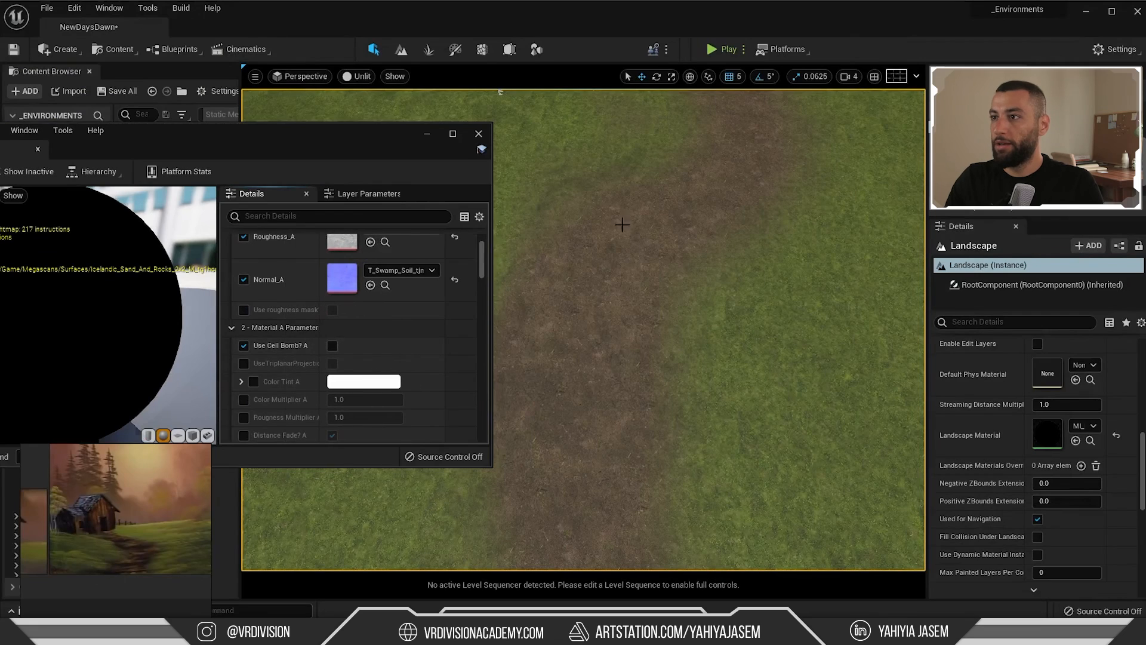
pyautogui.click(334, 346)
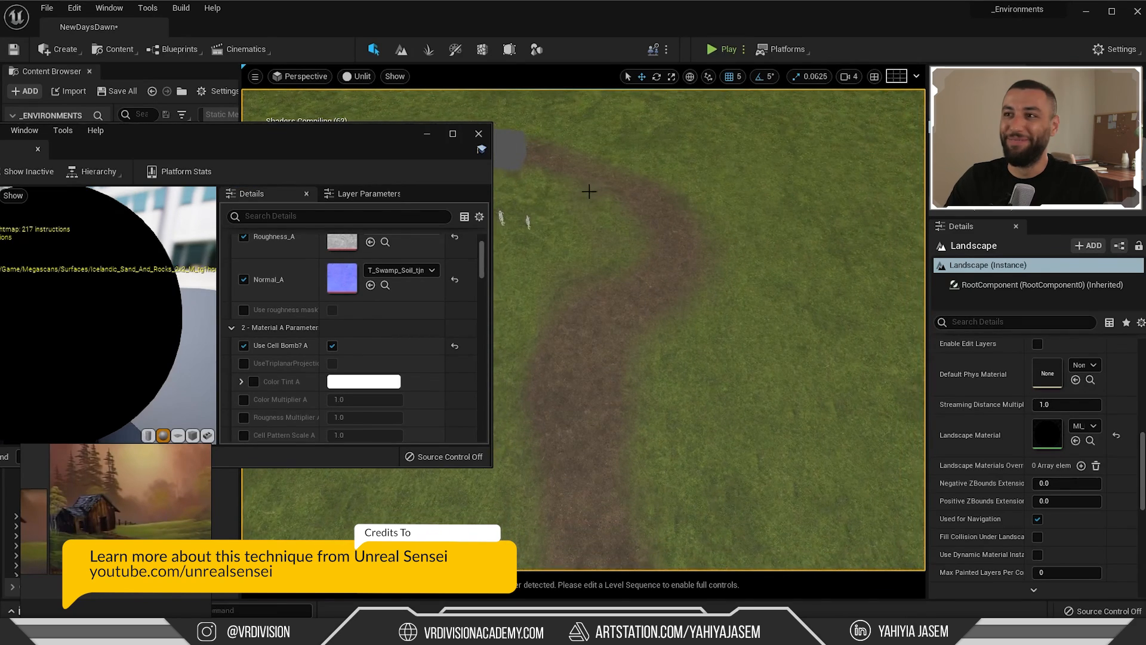
# Draw a landscape spline of six control points along the dirt path, starting at the cabin block and ending past the camera
pyautogui.click(339, 95)
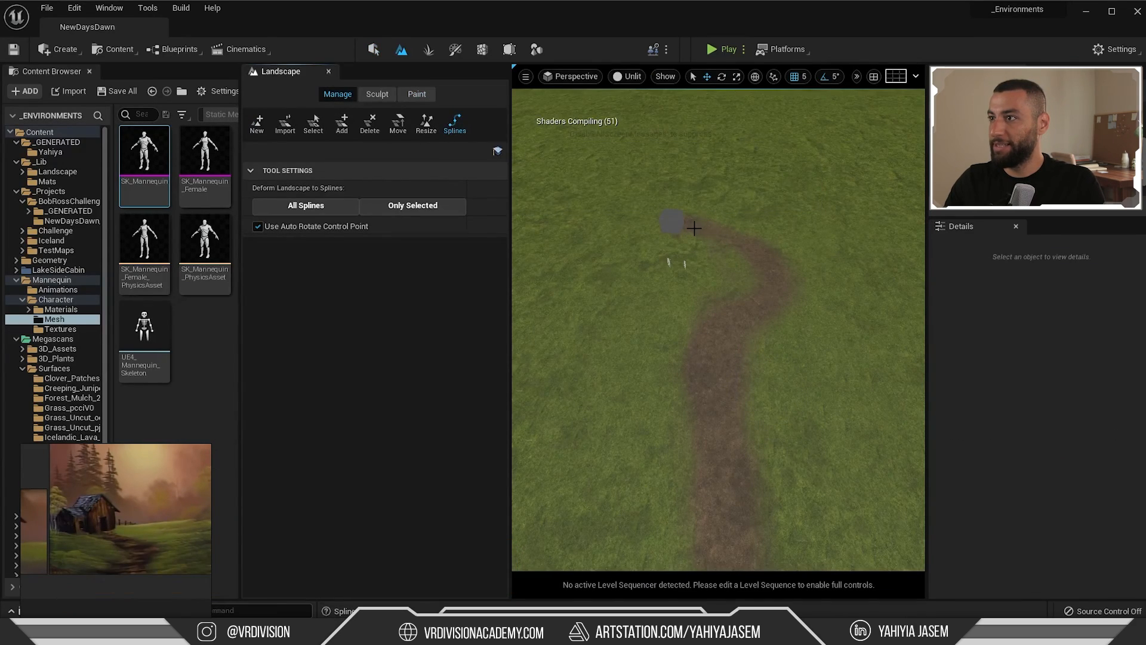
pyautogui.keyDown('ctrl'); pyautogui.click(695, 228); pyautogui.keyUp('ctrl')
pyautogui.keyDown('ctrl'); pyautogui.click(758, 254); pyautogui.keyUp('ctrl')
pyautogui.keyDown('ctrl'); pyautogui.click(768, 306); pyautogui.keyUp('ctrl')
pyautogui.keyDown('ctrl'); pyautogui.click(714, 418); pyautogui.keyUp('ctrl')
pyautogui.moveTo(718, 404); pyautogui.dragTo(615, 453, button='right')
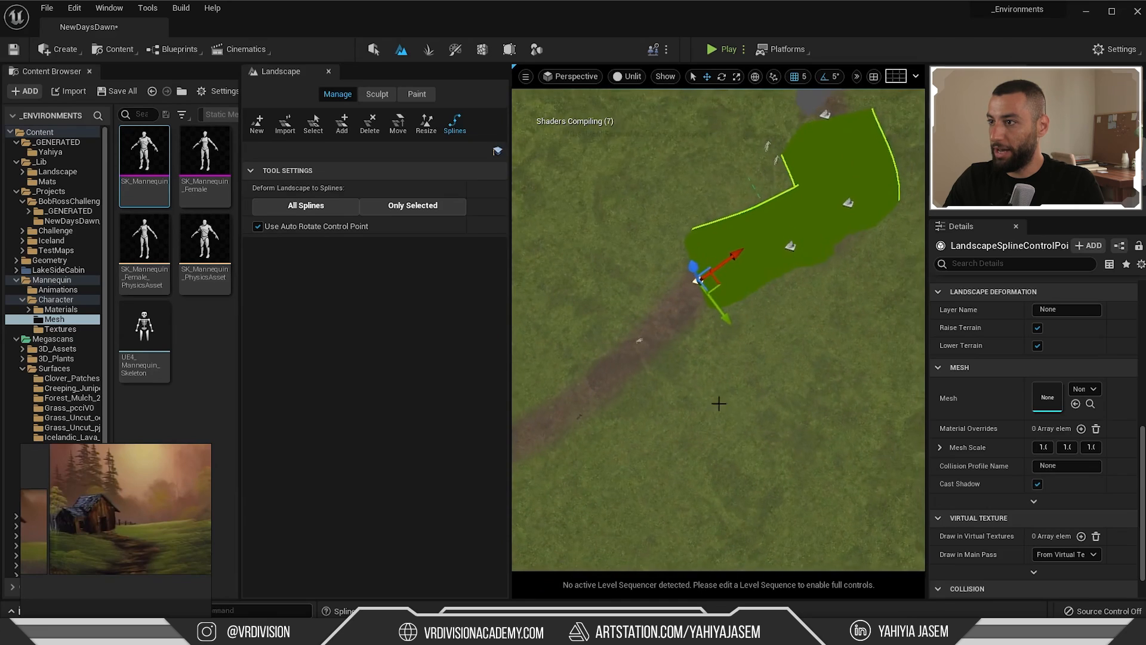
pyautogui.keyDown('ctrl'); pyautogui.click(610, 377); pyautogui.keyUp('ctrl')
pyautogui.moveTo(610, 377); pyautogui.dragTo(528, 358, button='right')
pyautogui.keyDown('ctrl'); pyautogui.click(558, 223); pyautogui.keyUp('ctrl')
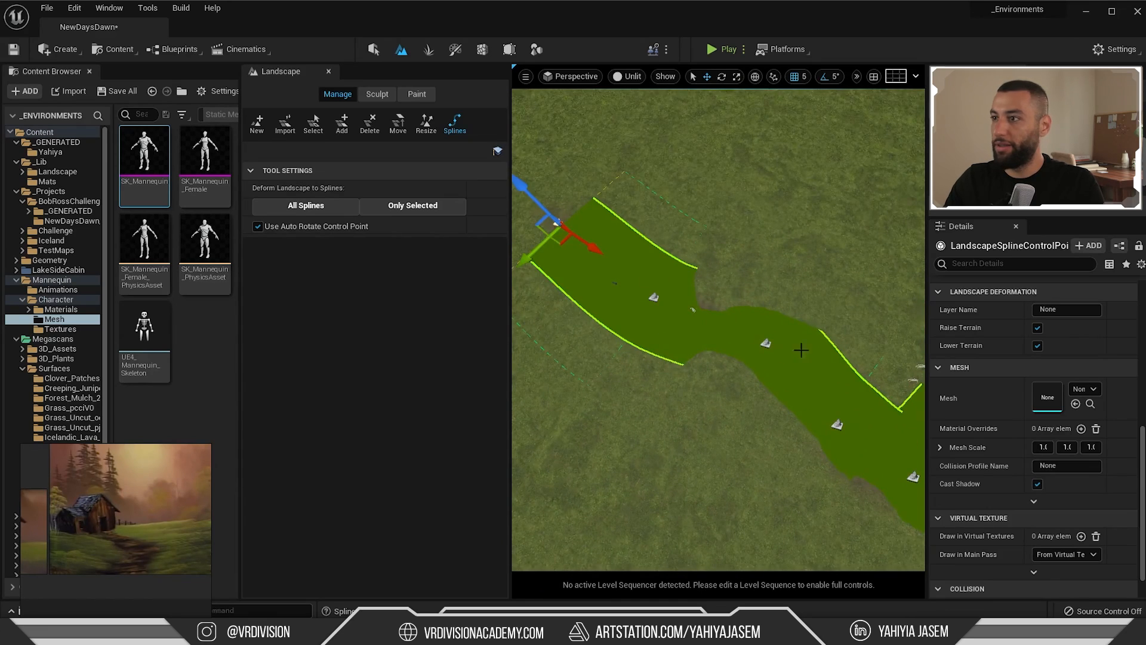
# Select all connected spline control points and set their Half-Width to 200 and Side Falloff to 300
pyautogui.scroll(5, 1021, 370)
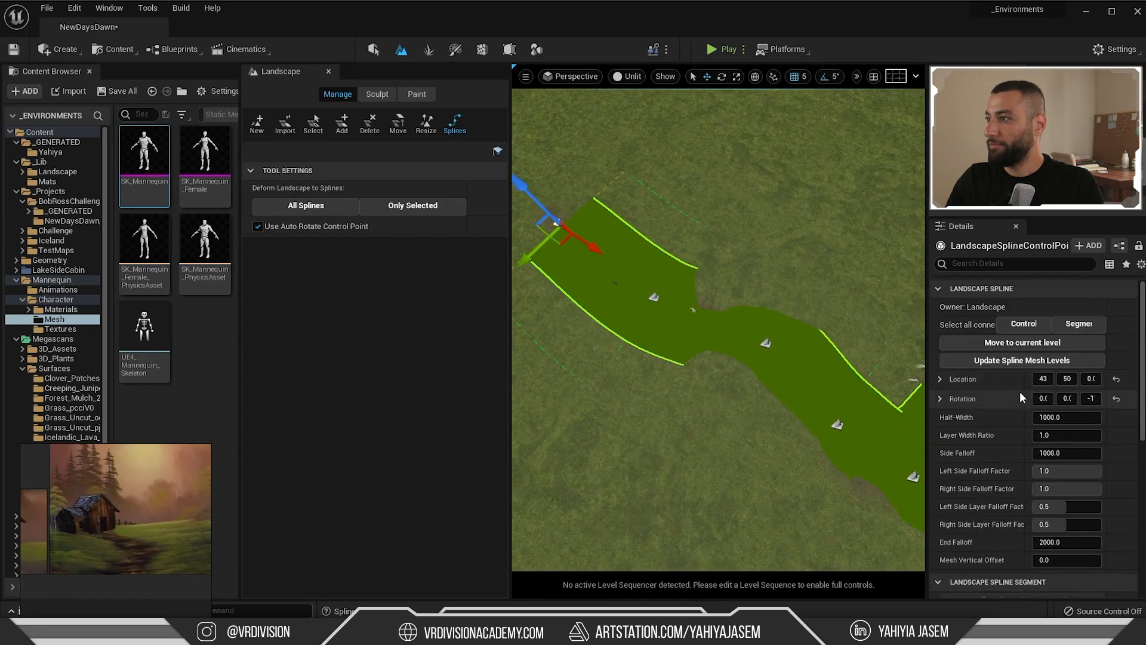
pyautogui.click(1023, 324)
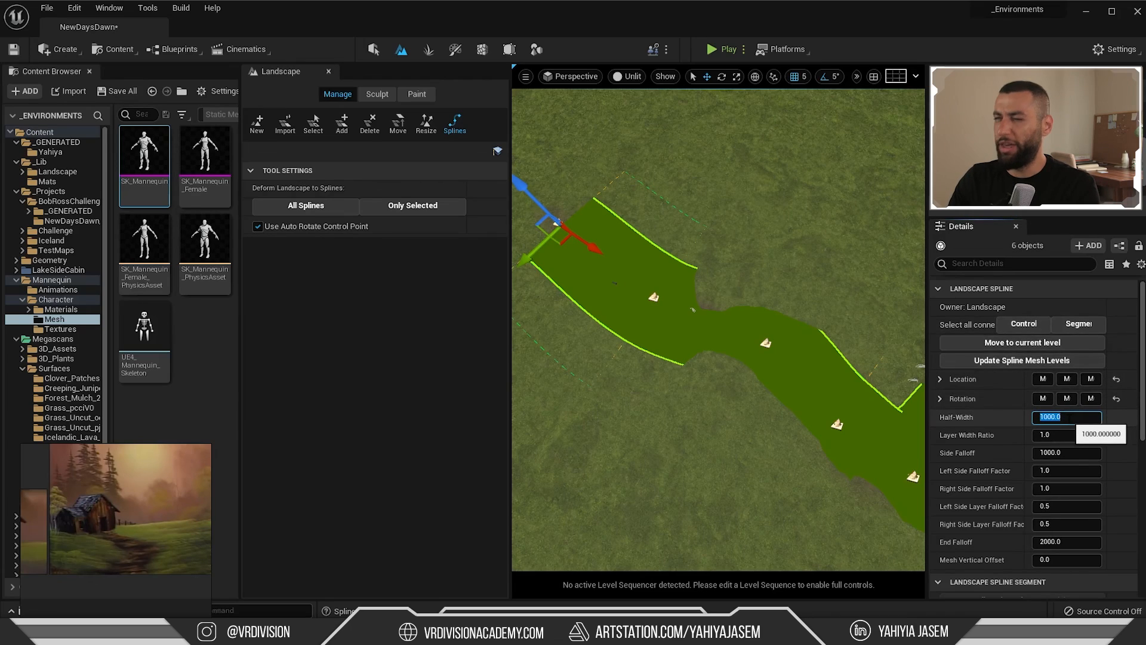
pyautogui.write('200')
pyautogui.press('Return')
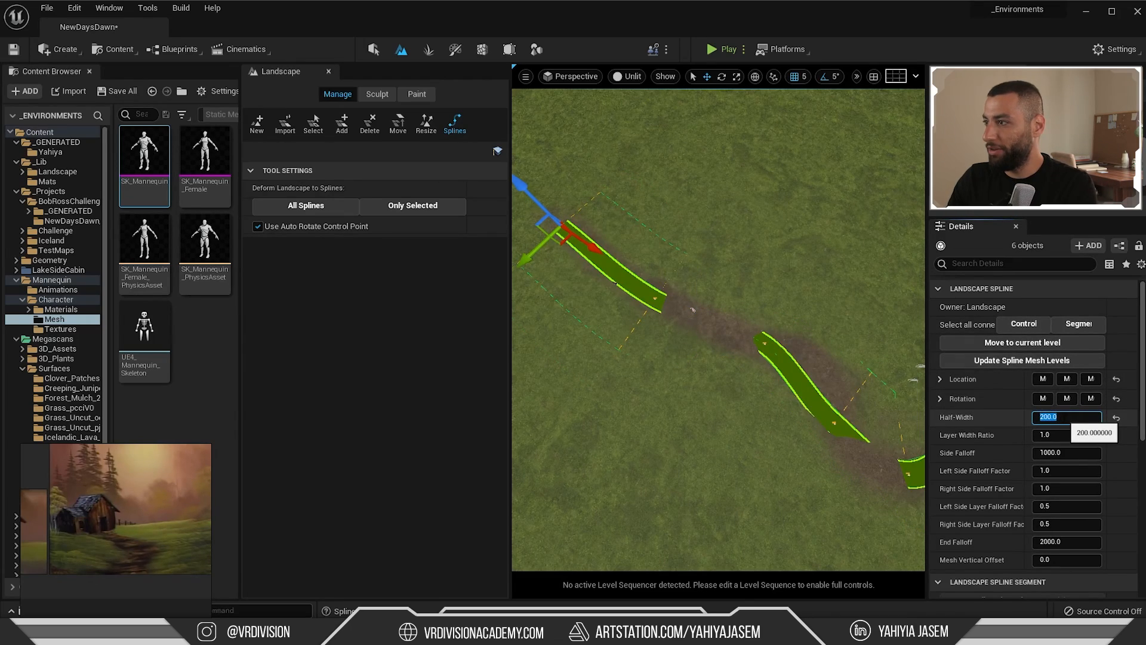
pyautogui.click(1064, 453)
pyautogui.press('Return')
# Set the grid snap size to 50 and lower the whole spline slightly below the ground
pyautogui.moveTo(693, 310); pyautogui.dragTo(686, 260, button='right')
pyautogui.click(803, 76)
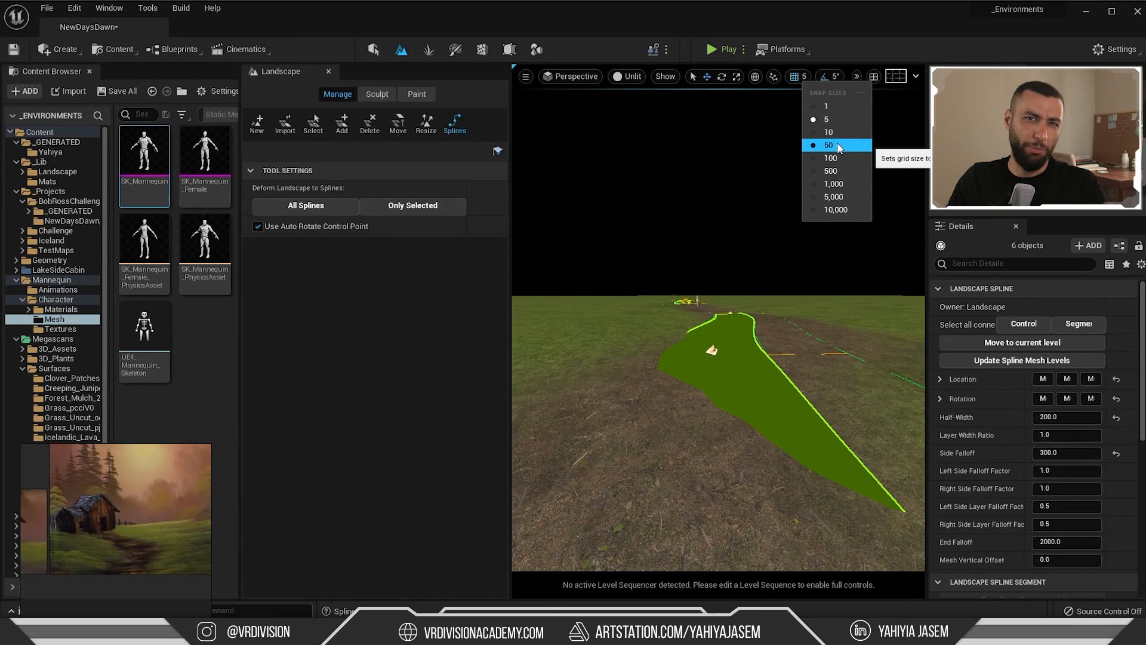
pyautogui.click(838, 145)
pyautogui.moveTo(697, 304)
pyautogui.mouseDown(button='right')
pyautogui.moveTo(675, 304)
pyautogui.moveTo(716, 305)
pyautogui.mouseUp(button='right')
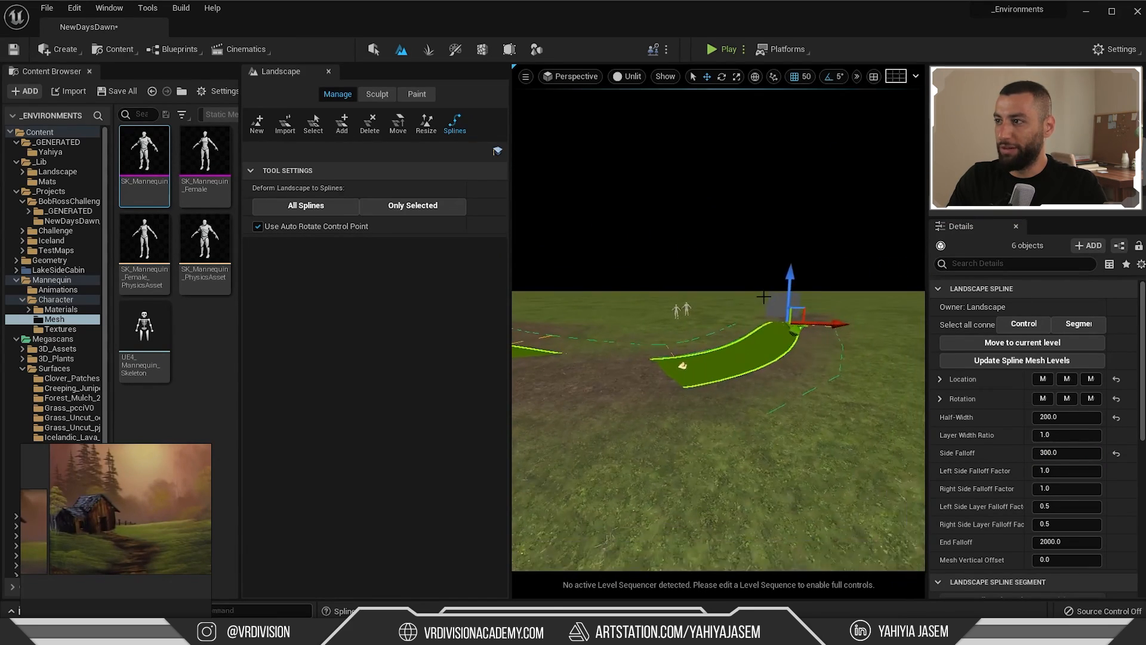
pyautogui.moveTo(784, 283); pyautogui.dragTo(784, 289)
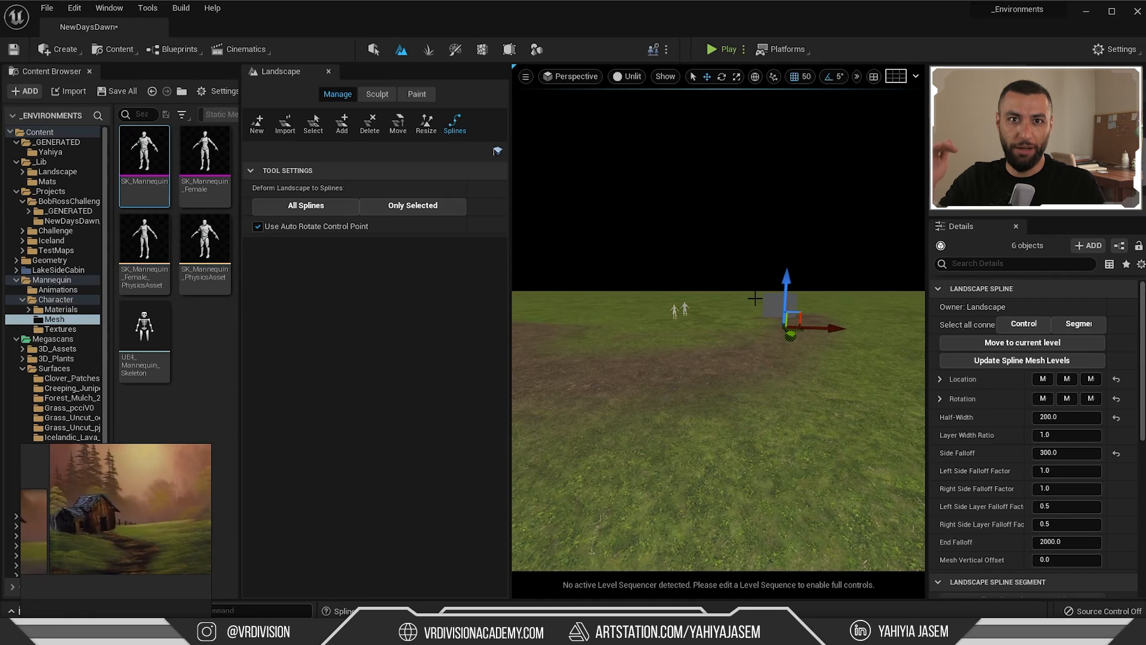
# Deform the landscape to all splines and view the result through the CineCameraActor
pyautogui.moveTo(755, 298); pyautogui.dragTo(741, 335, button='right')
pyautogui.click(311, 205)
pyautogui.moveTo(679, 244); pyautogui.dragTo(714, 214, button='right')
pyautogui.click(572, 80)
pyautogui.click(606, 216)
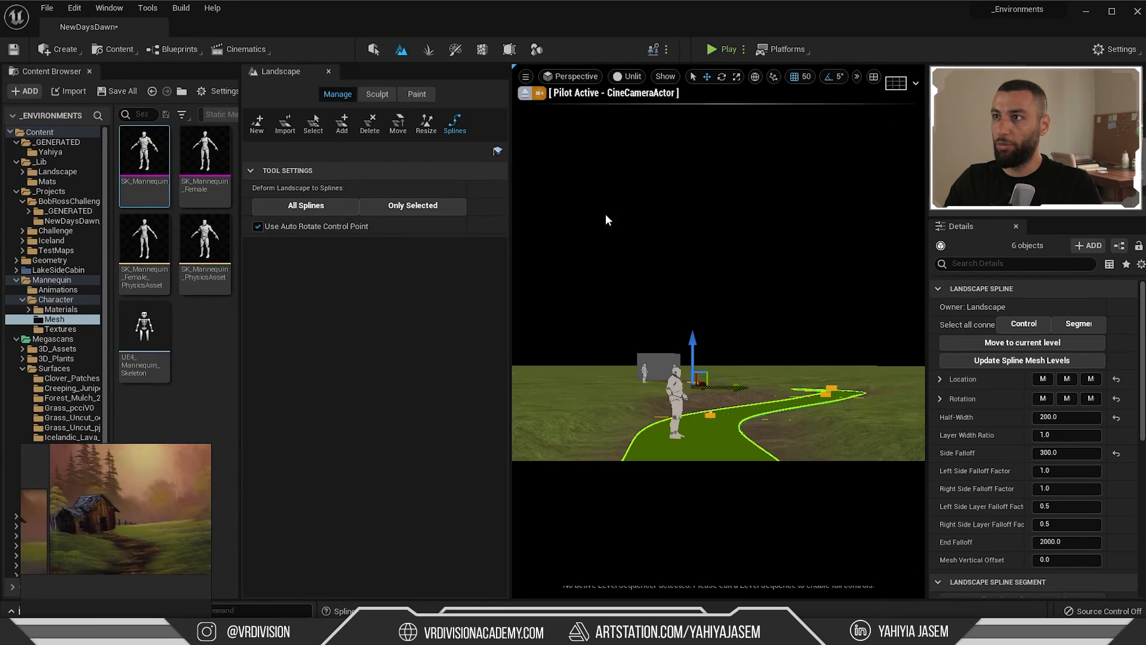
# Smooth the terrain beside the path near the mannequin with the Smooth tool at strength 0.114
pyautogui.click(378, 94)
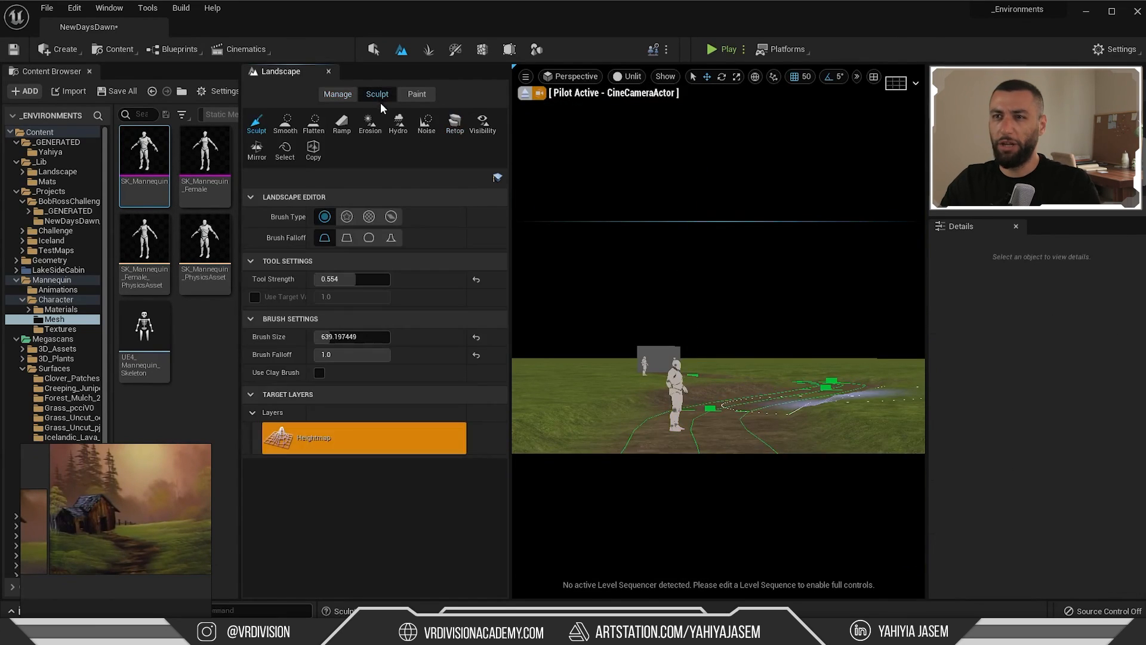
pyautogui.click(285, 125)
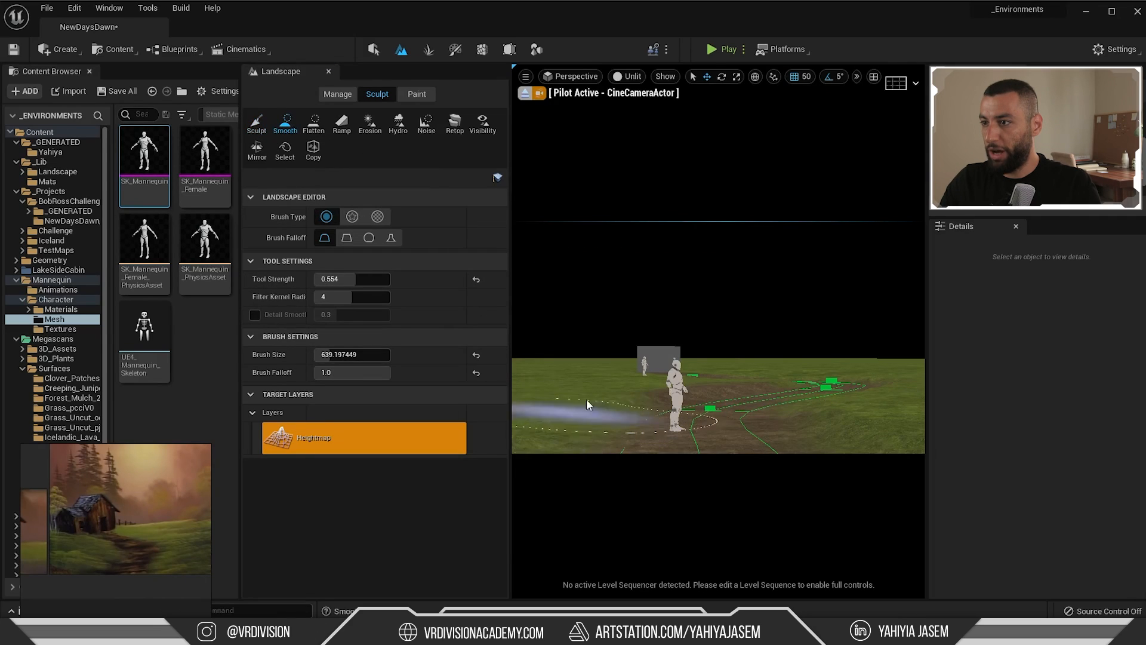
pyautogui.moveTo(352, 279); pyautogui.dragTo(340, 279)
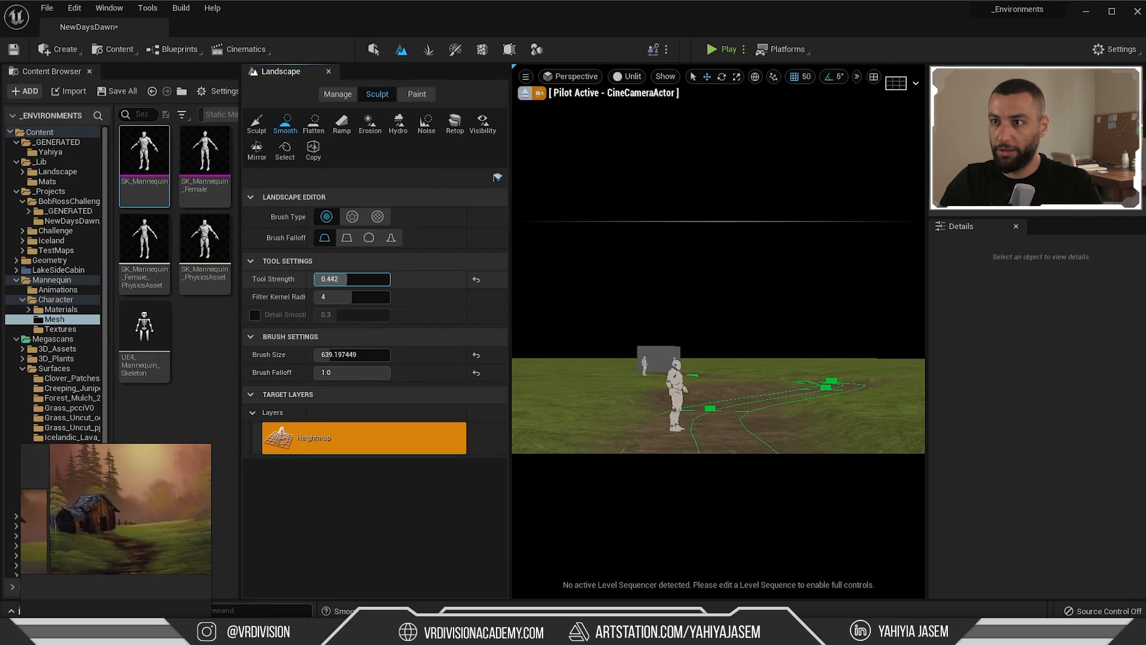
pyautogui.moveTo(603, 397); pyautogui.dragTo(599, 399)
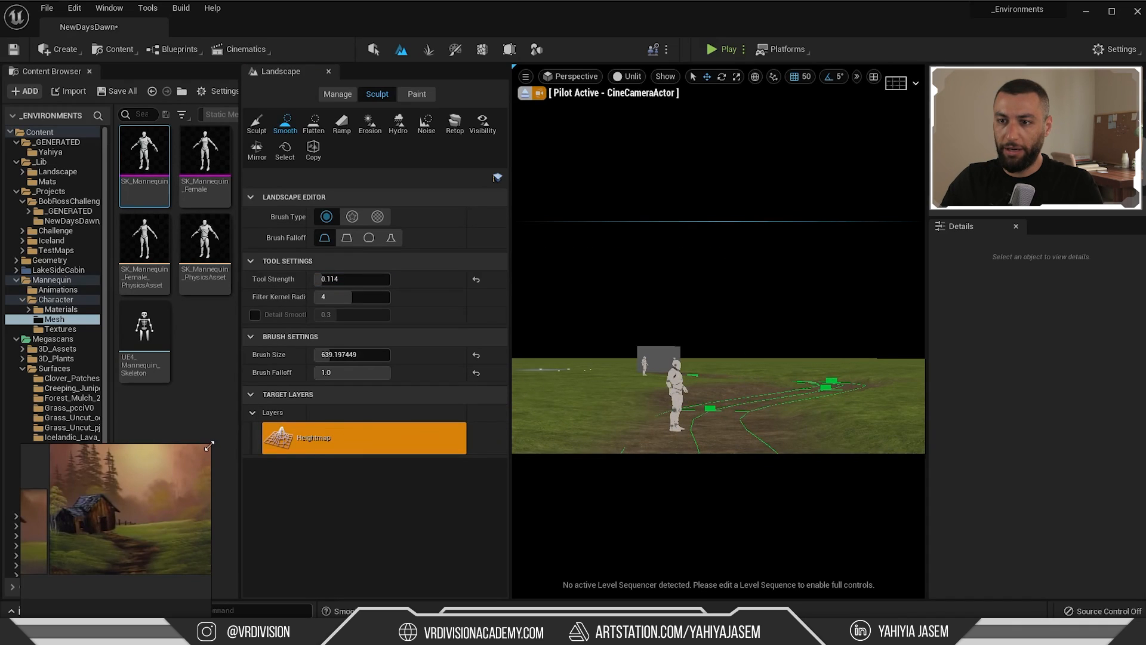
# Enlarge the reference painting and examine the ground height around the path, cabin and foreground fence
pyautogui.moveTo(209, 446); pyautogui.dragTo(512, 186)
pyautogui.moveTo(200, 489); pyautogui.dragTo(306, 382, button='right')
pyautogui.scroll(5, 247, 425)
pyautogui.moveTo(247, 425); pyautogui.dragTo(408, 359, button='middle')
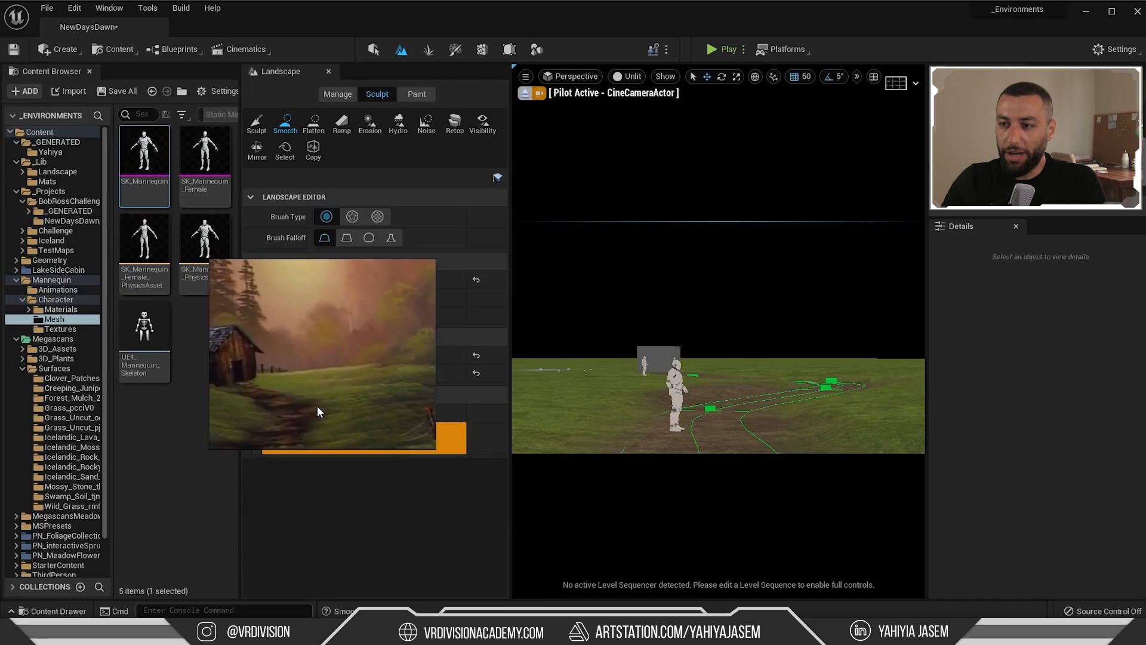
pyautogui.scroll(-3, 317, 404)
pyautogui.moveTo(293, 390)
pyautogui.mouseDown(button='middle')
pyautogui.moveTo(316, 362)
pyautogui.moveTo(357, 348)
pyautogui.mouseUp(button='middle')
pyautogui.scroll(1, 328, 381)
pyautogui.scroll(2, 297, 383)
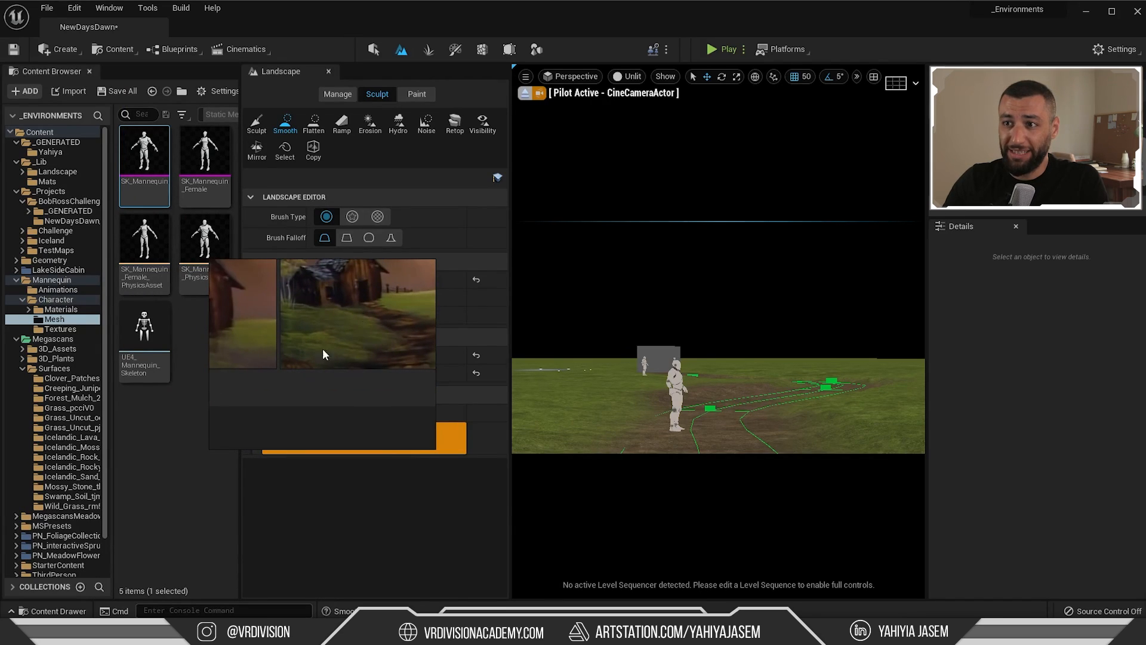
pyautogui.moveTo(418, 322); pyautogui.dragTo(317, 335, button='middle')
pyautogui.scroll(-2, 420, 326)
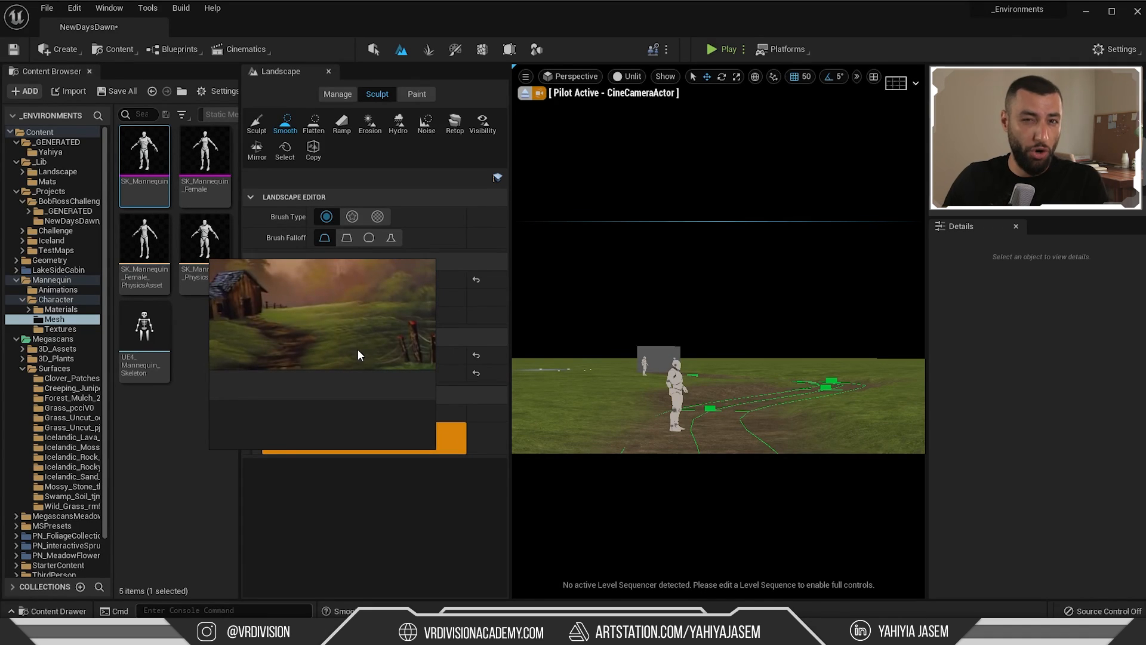
pyautogui.scroll(-2, 340, 306)
pyautogui.moveTo(290, 263); pyautogui.dragTo(299, 295, button='middle')
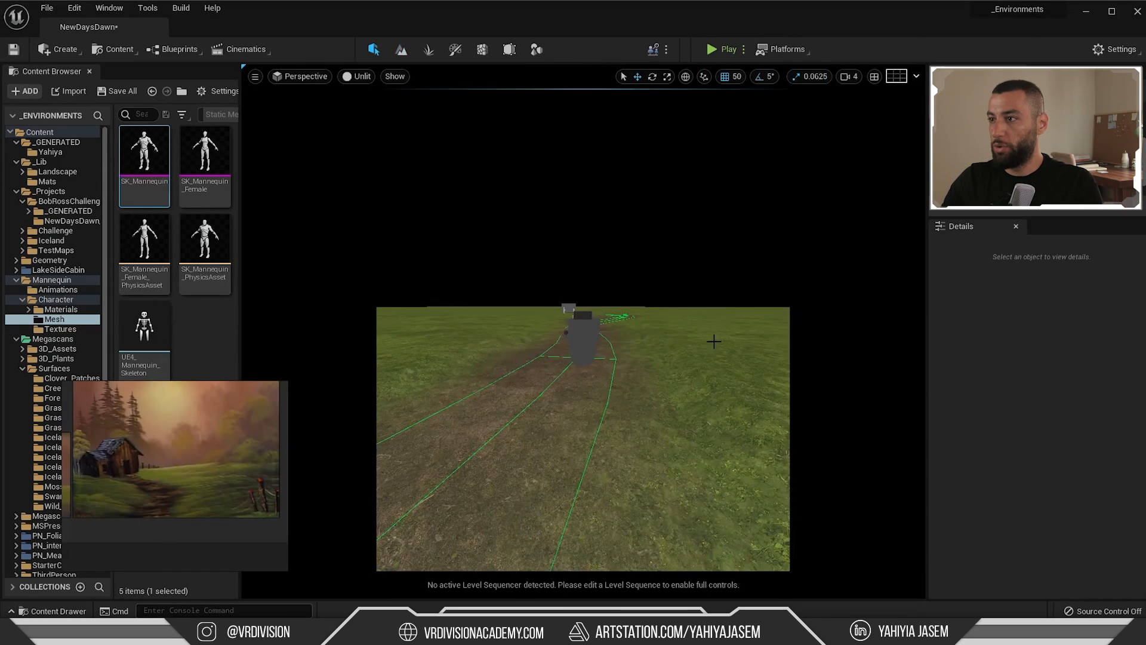
# Select the CineCameraActor and pin its preview in the viewport
pyautogui.click(582, 343)
pyautogui.click(663, 523)
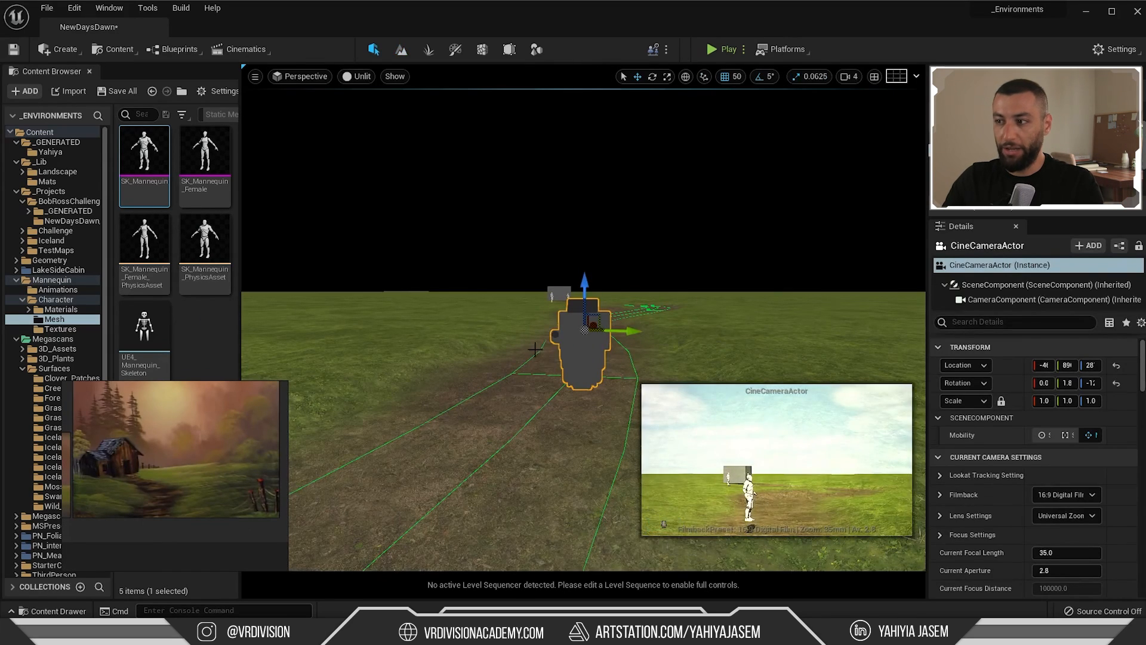
pyautogui.moveTo(535, 350); pyautogui.dragTo(531, 403, button='right')
# Raise the ground on the grassy side of the path near the mannequin with the Sculpt tool at strength 0.082
pyautogui.hotkey('shift', '2')
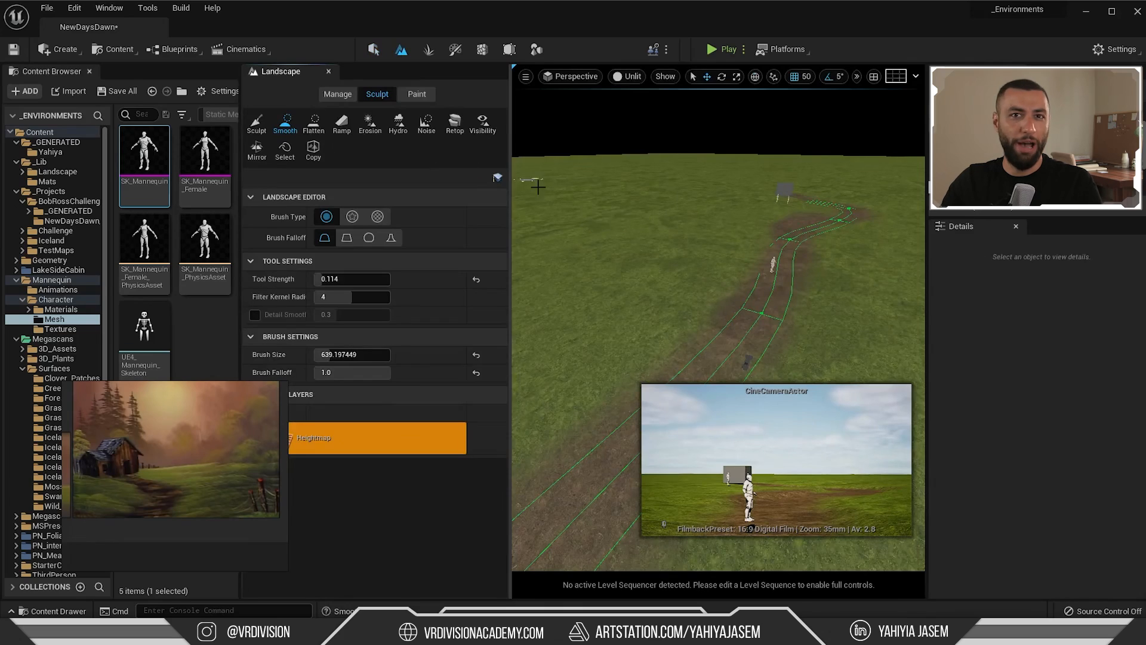
pyautogui.moveTo(615, 221); pyautogui.dragTo(594, 280, button='right')
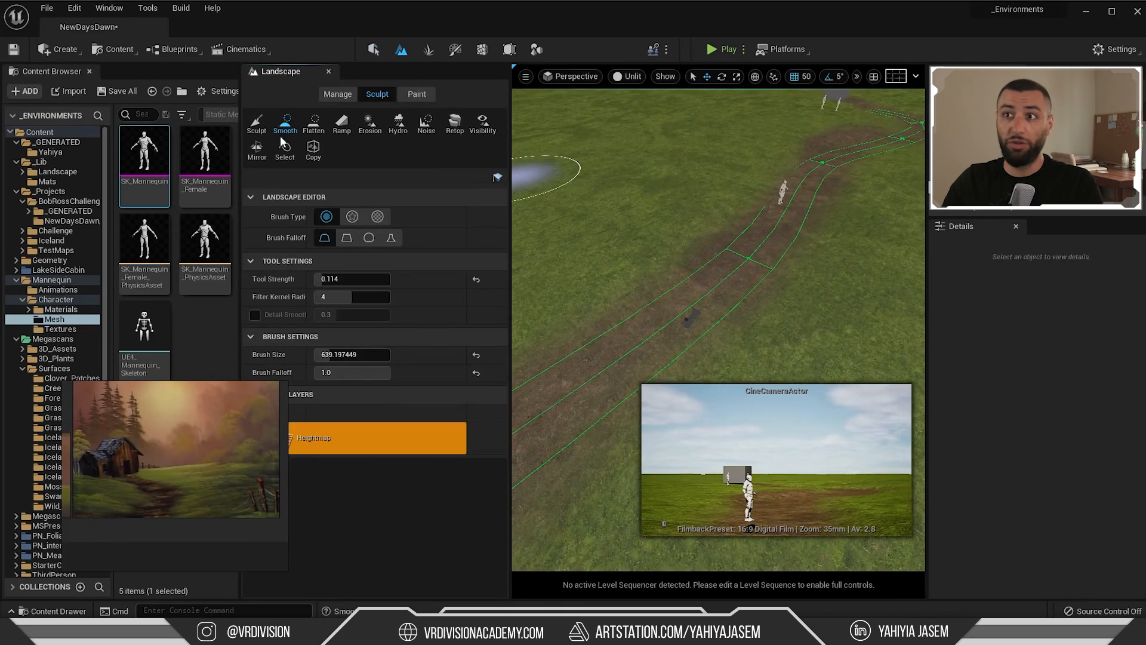
pyautogui.click(257, 123)
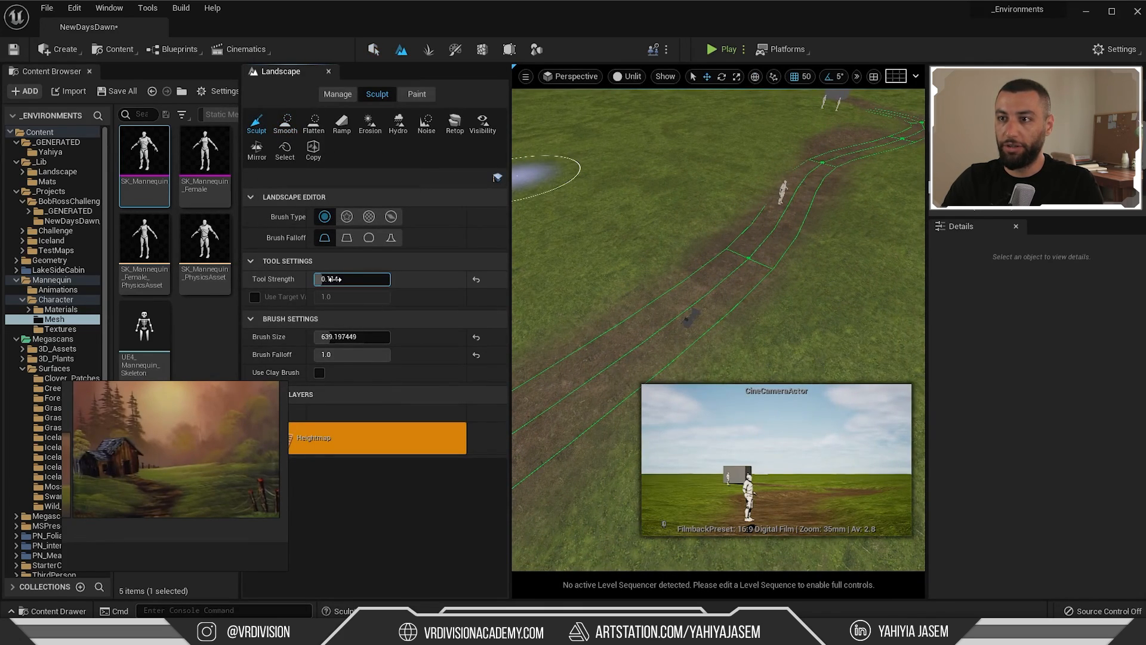
pyautogui.moveTo(584, 287); pyautogui.dragTo(645, 257, button='right')
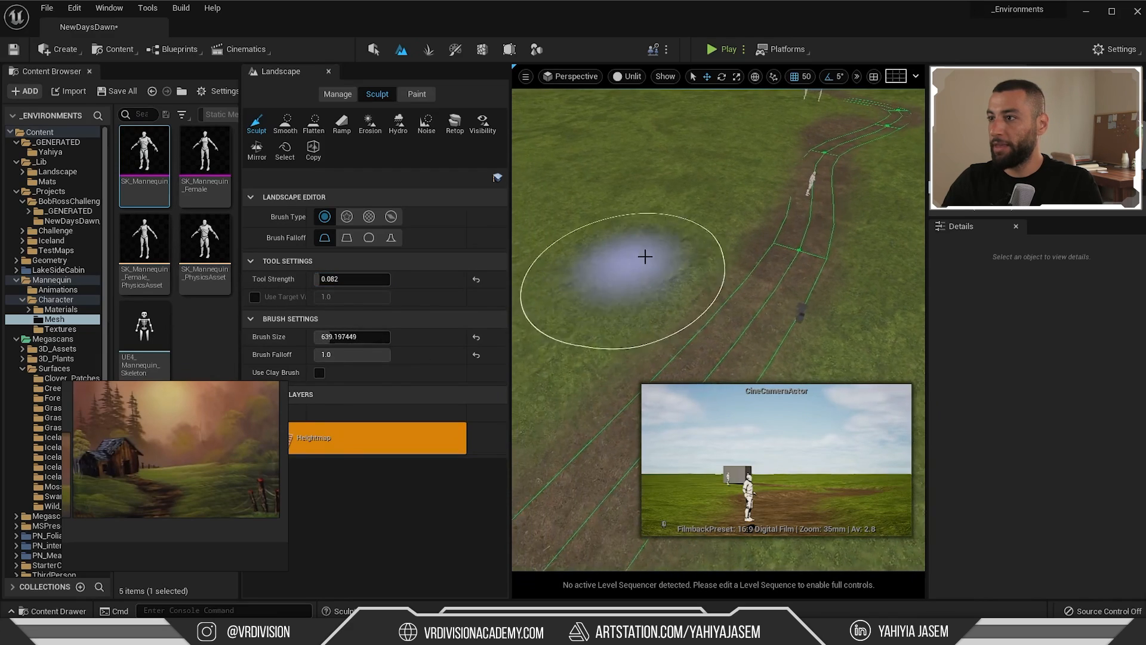
pyautogui.moveTo(645, 256); pyautogui.dragTo(663, 209)
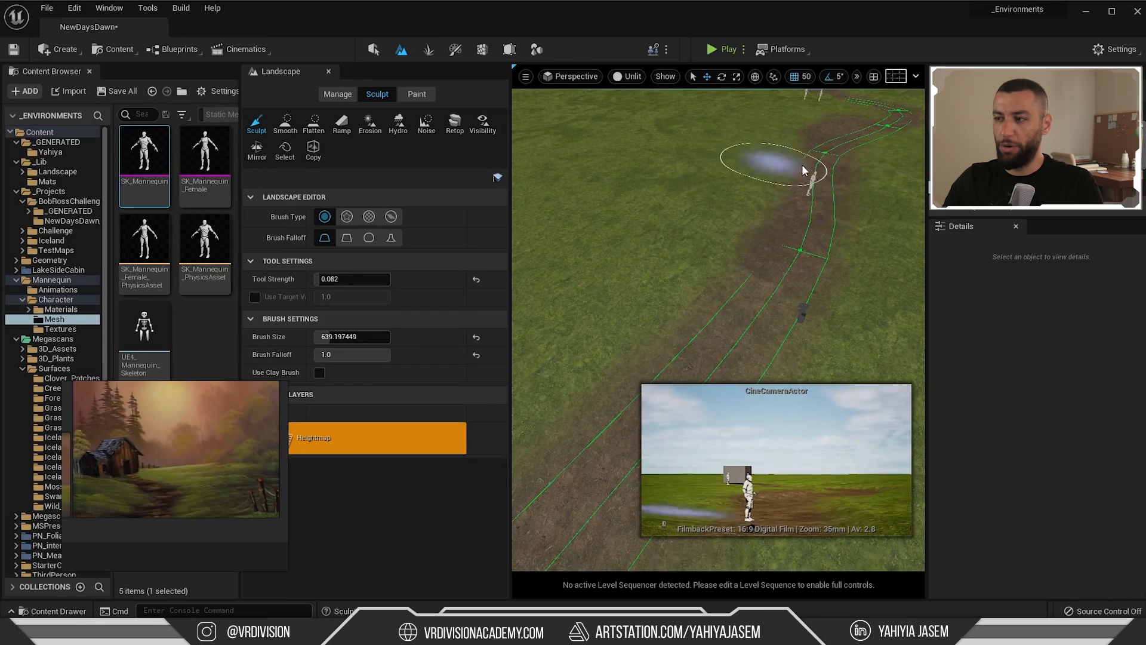
pyautogui.moveTo(832, 136); pyautogui.dragTo(596, 247, button='right')
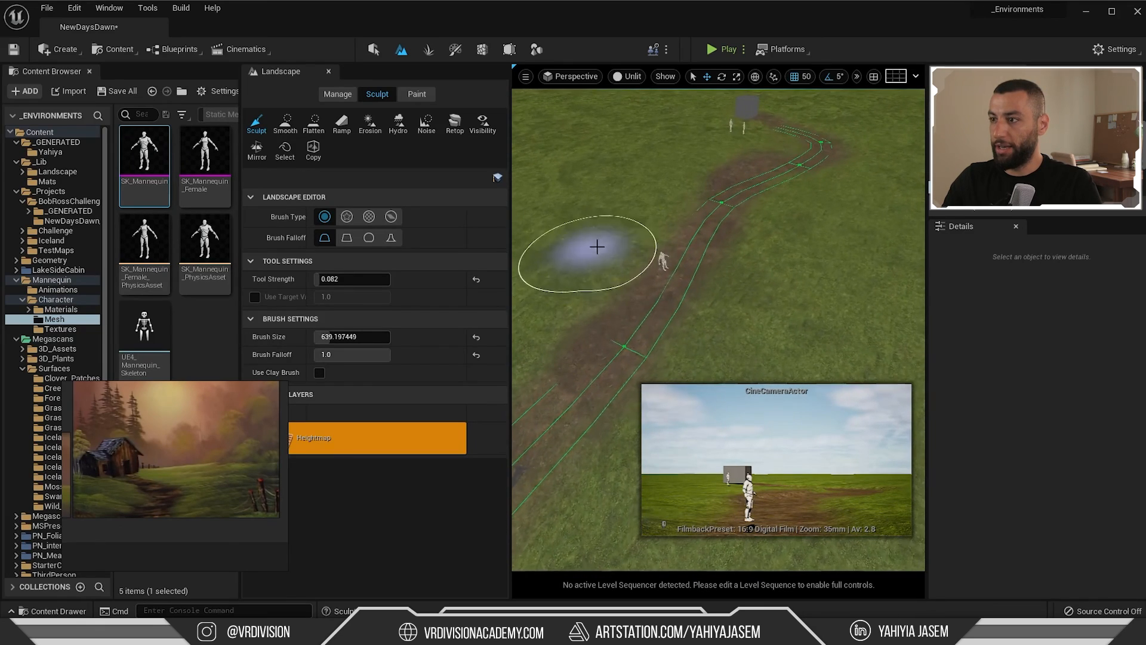
pyautogui.moveTo(637, 252)
pyautogui.mouseDown()
pyautogui.moveTo(639, 233)
pyautogui.moveTo(574, 260)
pyautogui.moveTo(654, 202)
pyautogui.moveTo(593, 242)
pyautogui.mouseUp()
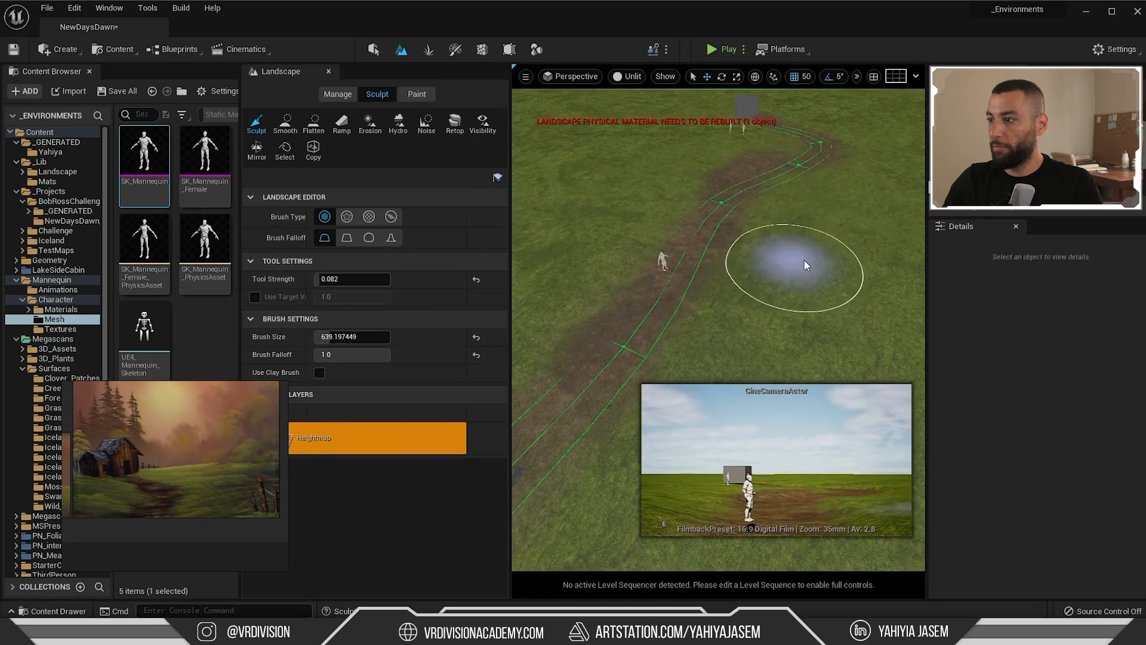
pyautogui.moveTo(834, 214)
pyautogui.mouseDown(button='right')
pyautogui.moveTo(701, 262)
pyautogui.moveTo(717, 230)
pyautogui.moveTo(758, 235)
pyautogui.mouseUp(button='right')
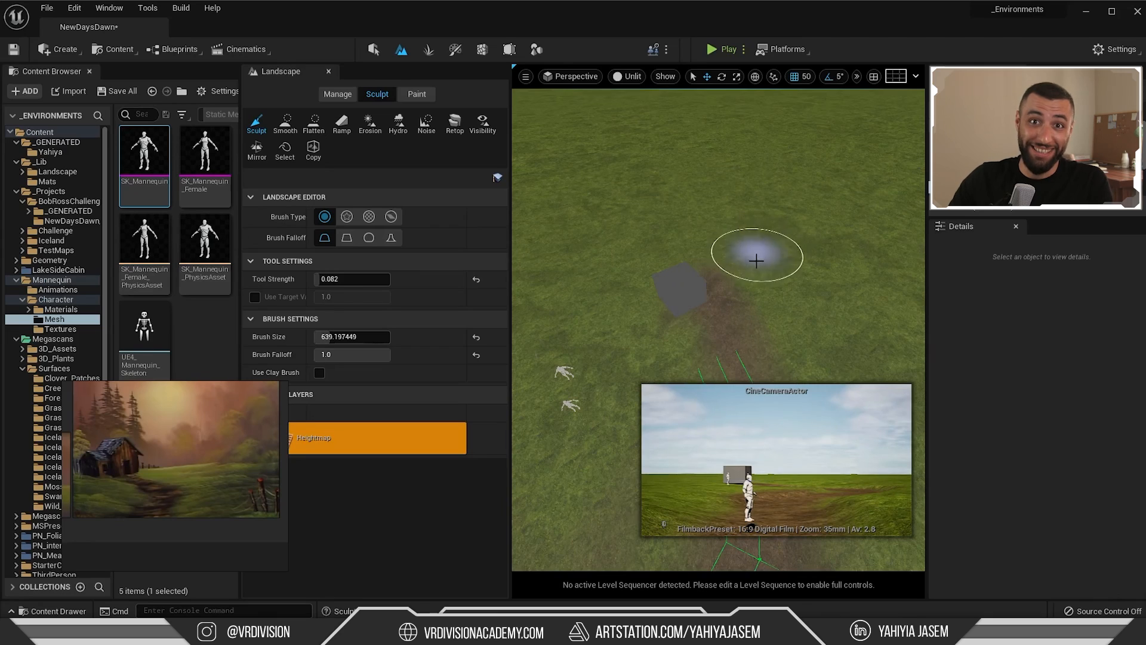
pyautogui.moveTo(753, 290)
pyautogui.mouseDown(button='right')
pyautogui.moveTo(753, 227)
pyautogui.moveTo(678, 263)
pyautogui.moveTo(701, 291)
pyautogui.mouseUp(button='right')
pyautogui.press('s')
pyautogui.press('d')
pyautogui.press('w')
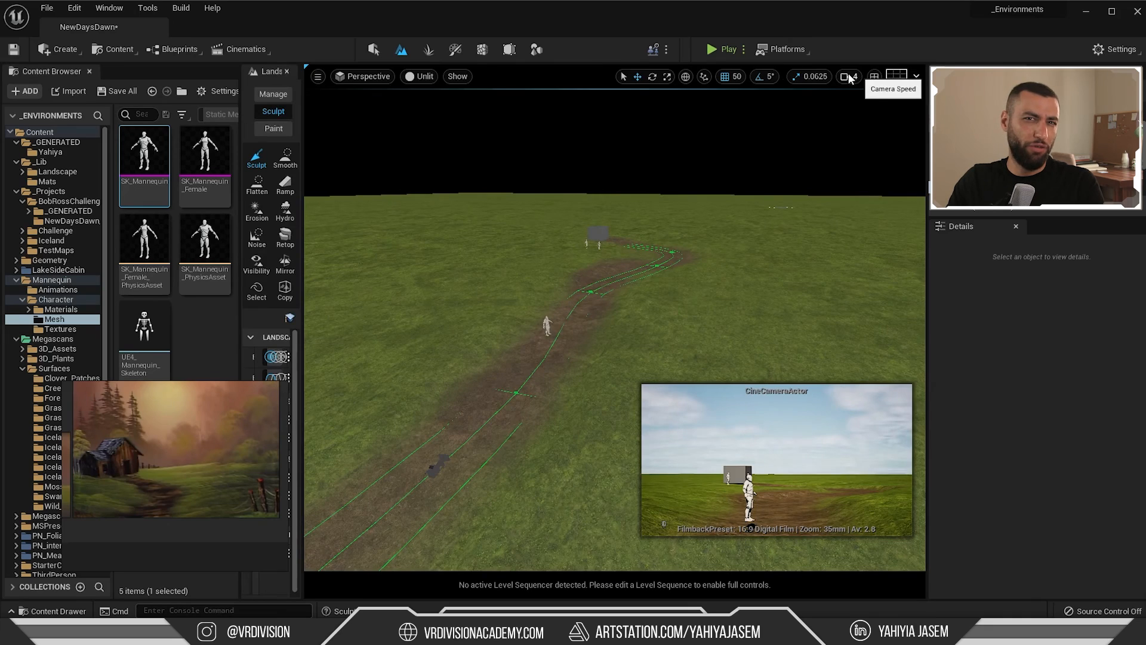
pyautogui.click(850, 76)
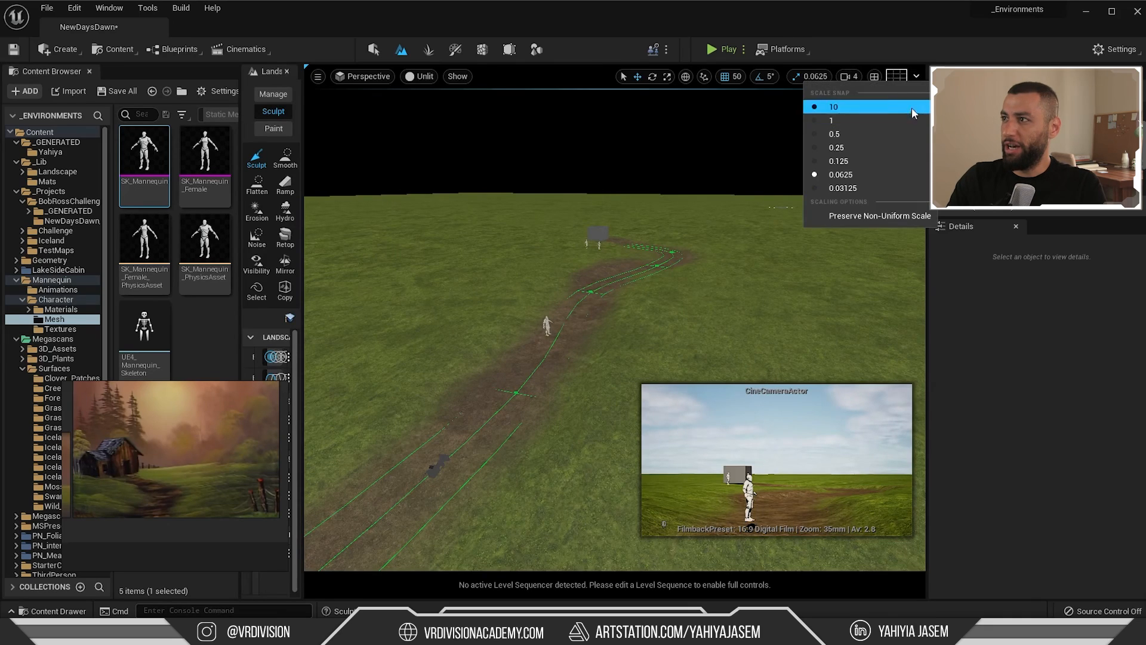
pyautogui.click(848, 76)
pyautogui.moveTo(647, 336); pyautogui.dragTo(622, 360, button='right')
pyautogui.press('w')
pyautogui.press('w')
pyautogui.press('s')
pyautogui.press('s')
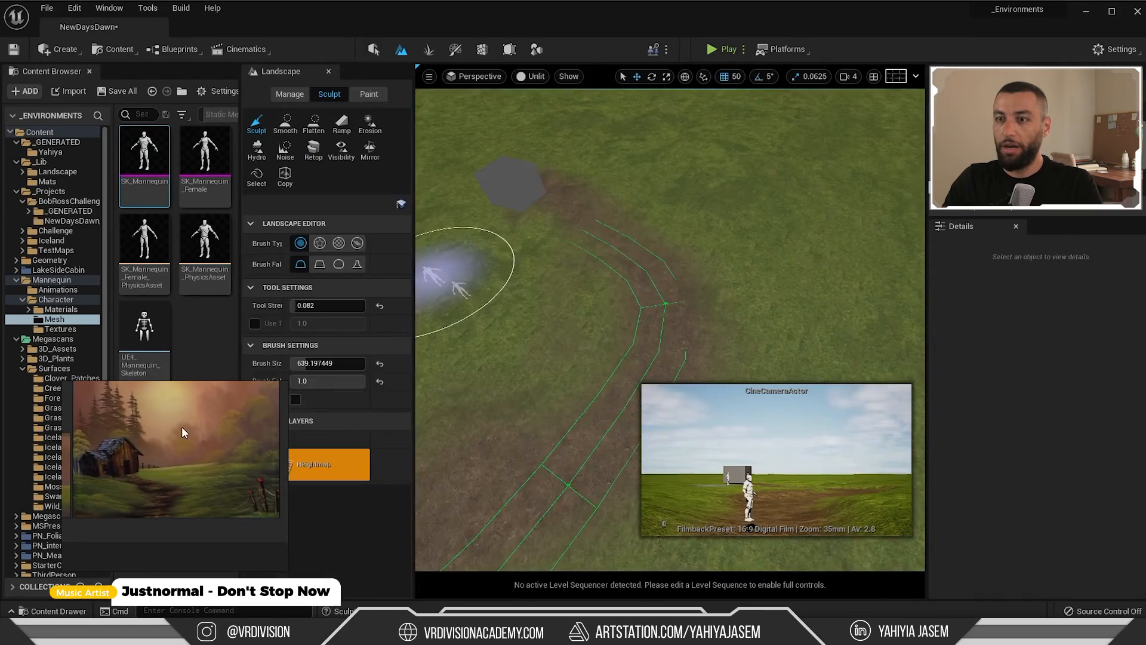
# Try sculpting the distant ground behind the cabin block at strength 0.114435 with a brush size of about 2023
pyautogui.moveTo(181, 433); pyautogui.dragTo(155, 492, button='right')
pyautogui.moveTo(758, 147); pyautogui.dragTo(680, 312, button='right')
pyautogui.moveTo(668, 248); pyautogui.dragTo(573, 315, button='right')
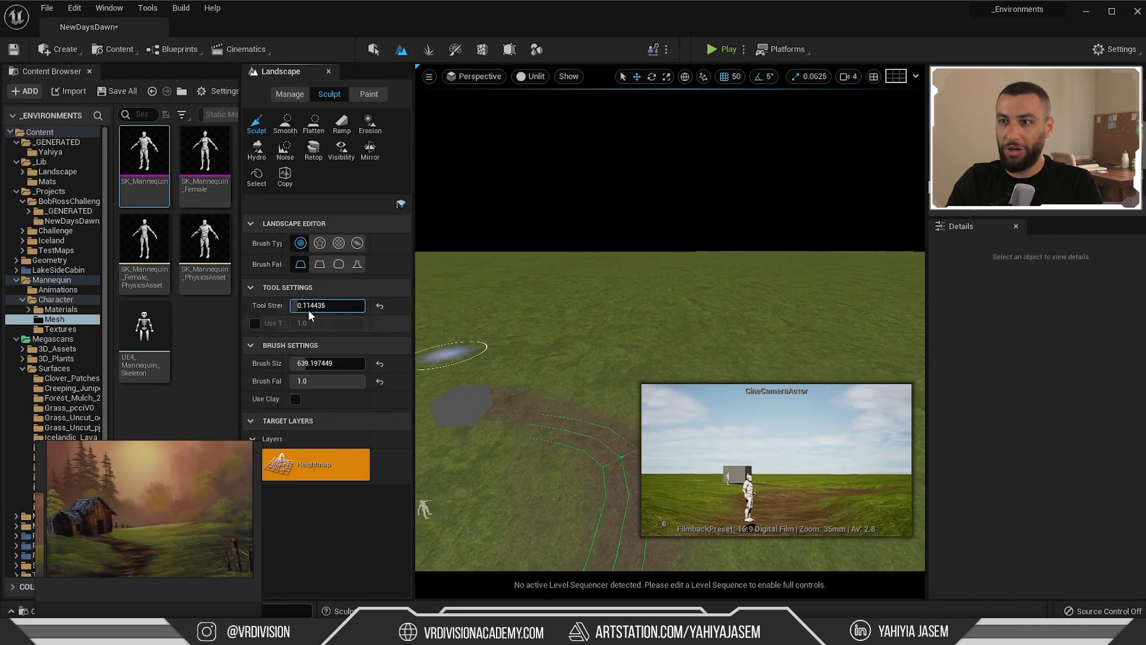
pyautogui.moveTo(314, 371)
pyautogui.mouseDown()
pyautogui.moveTo(358, 371)
pyautogui.moveTo(319, 363)
pyautogui.mouseUp()
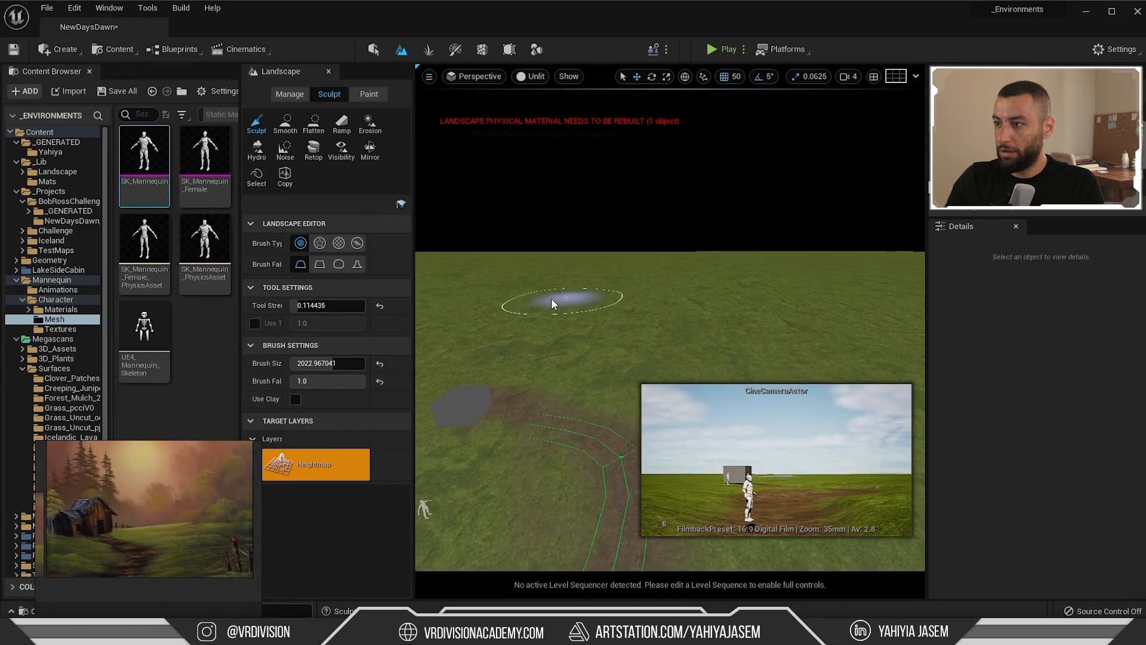
pyautogui.hotkey('ctrl', 'z')
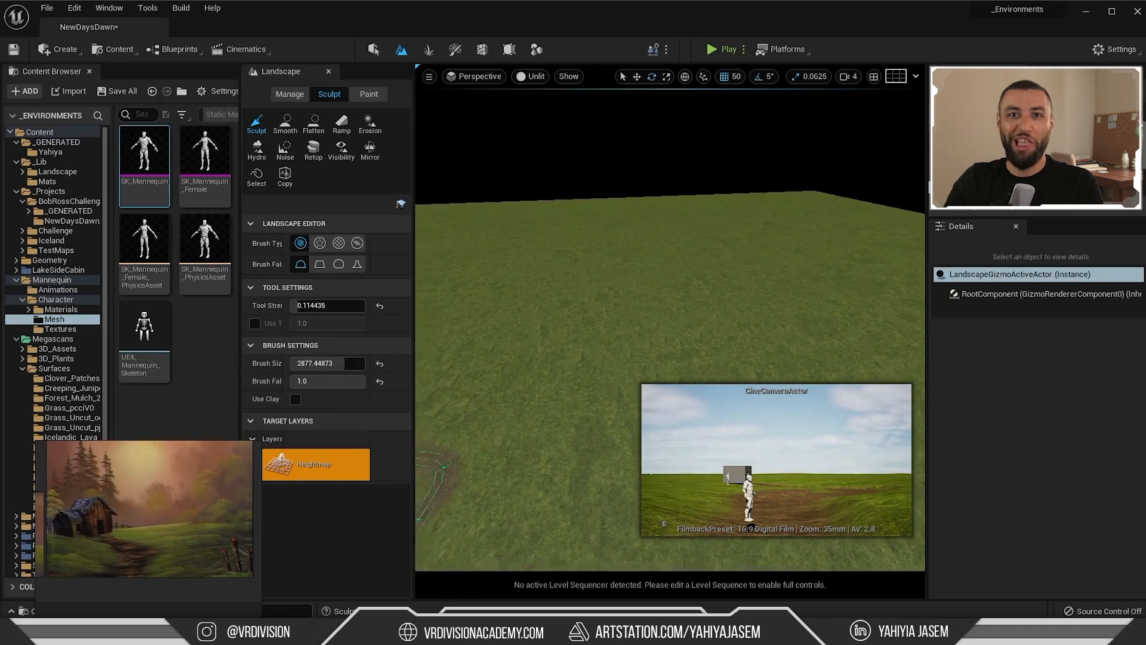
# Refine the banks along the path through the CineCameraActor view, using strength 0.041456 and a brush size of about 1324
pyautogui.click(474, 76)
pyautogui.click(492, 213)
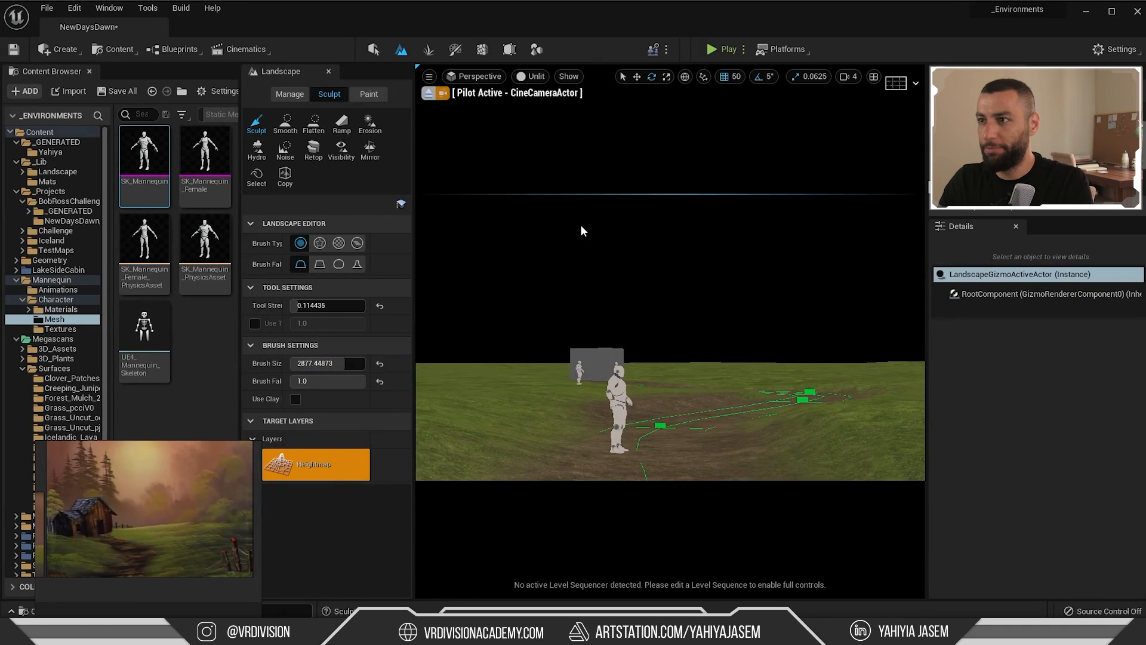
pyautogui.press('F11')
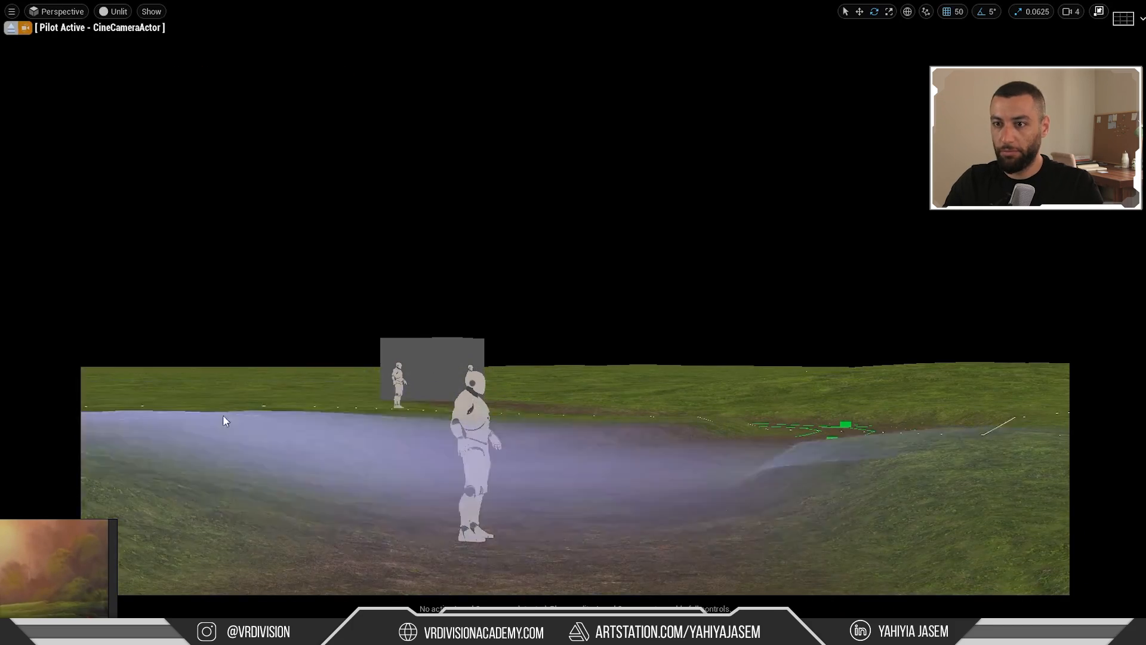
pyautogui.press('F11')
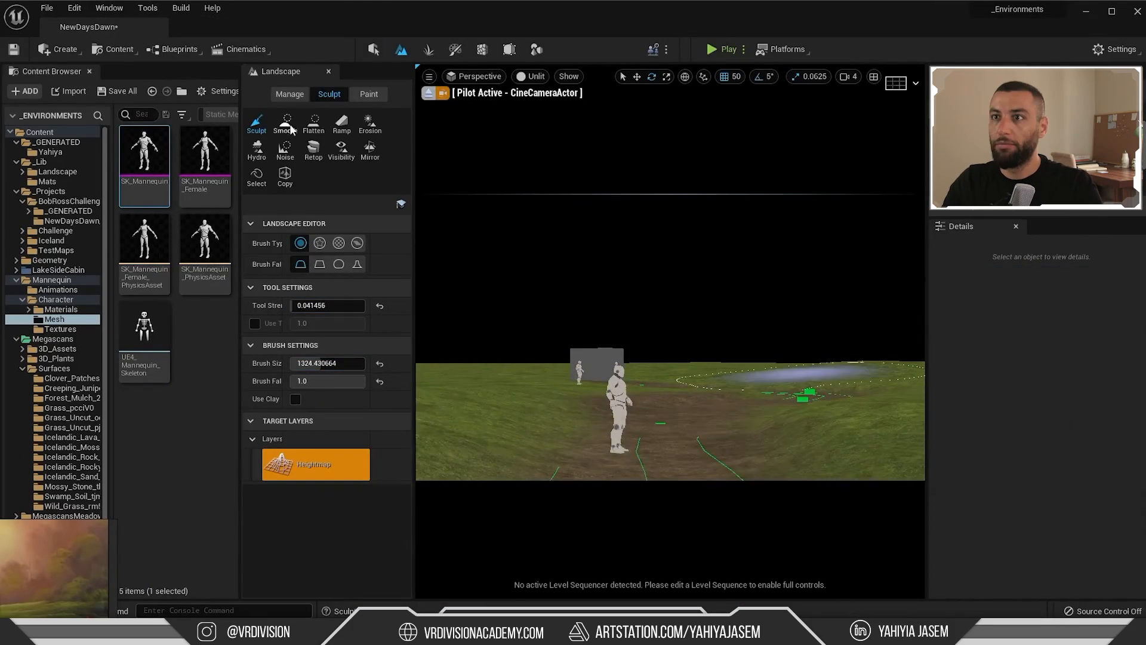
pyautogui.press('F11')
pyautogui.moveTo(630, 217); pyautogui.dragTo(599, 217, button='right')
pyautogui.press('F11')
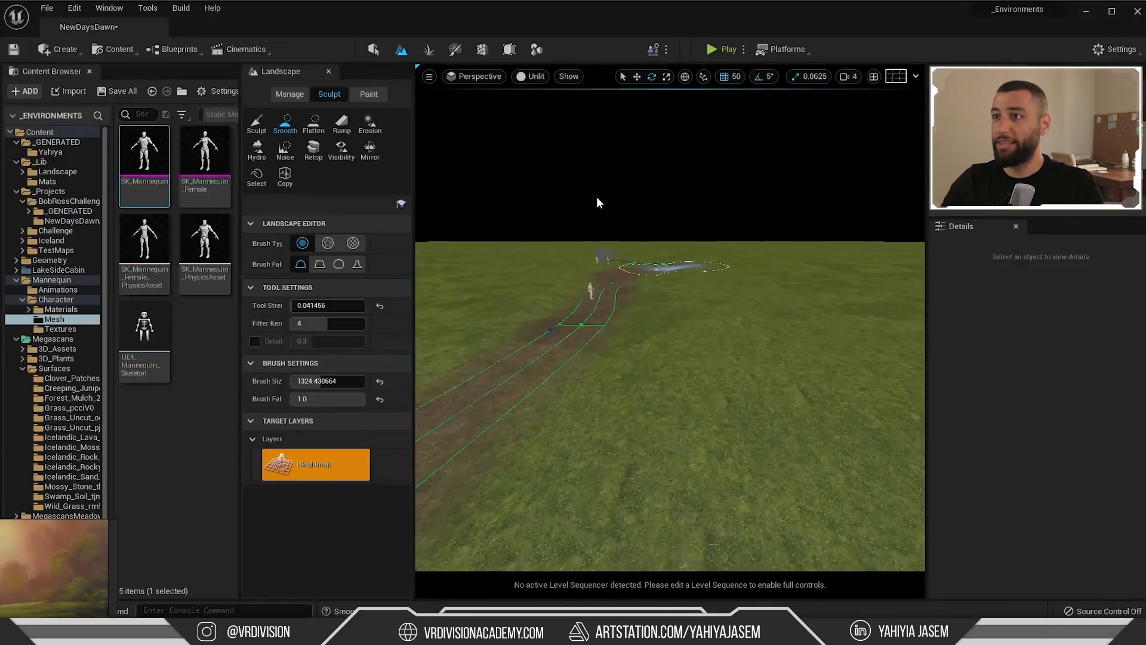
# Lower SK_Mannequin2 onto the path to a Z location of 5.0 with 5-unit grid snapping and save the level
pyautogui.hotkey('ctrl', 's')
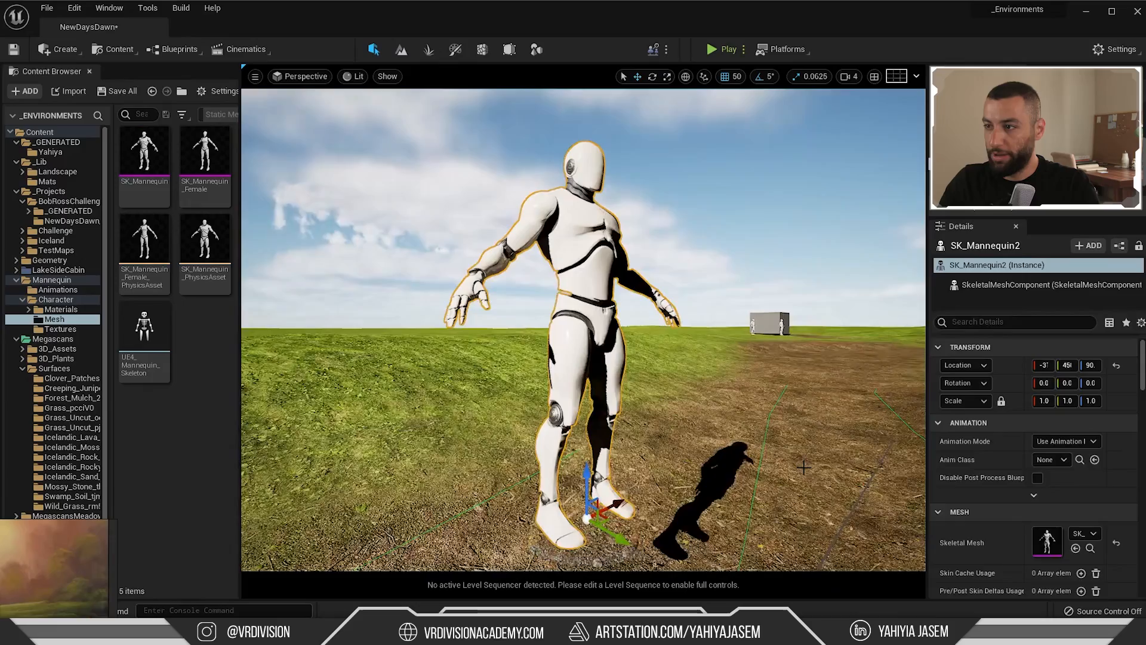
pyautogui.keyDown('alt'); pyautogui.moveTo(583, 329); pyautogui.dragTo(519, 340); pyautogui.keyUp('alt')
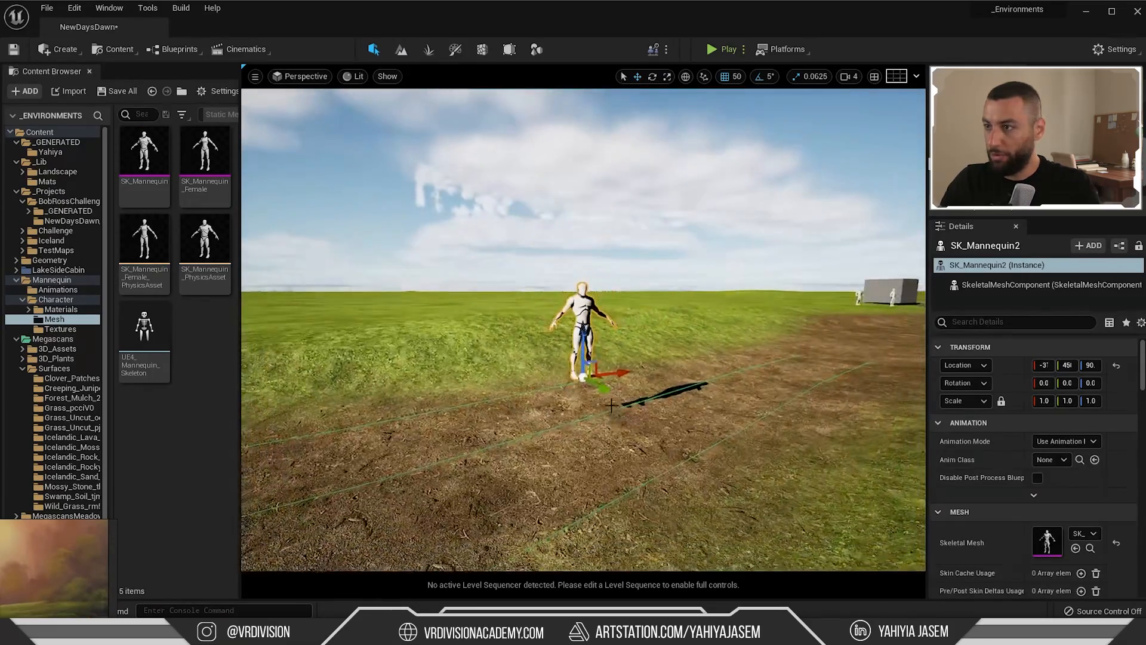
pyautogui.press('f')
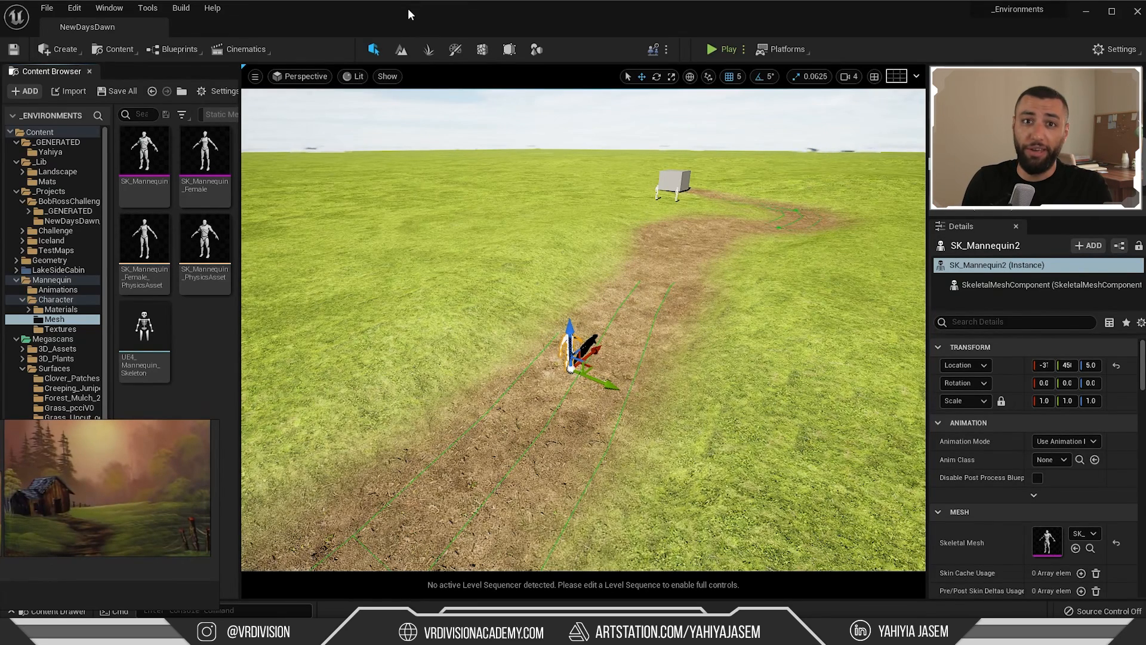
# Browse the 3D Plants categories in Quixel Bridge
pyautogui.rightClick(231, 354)
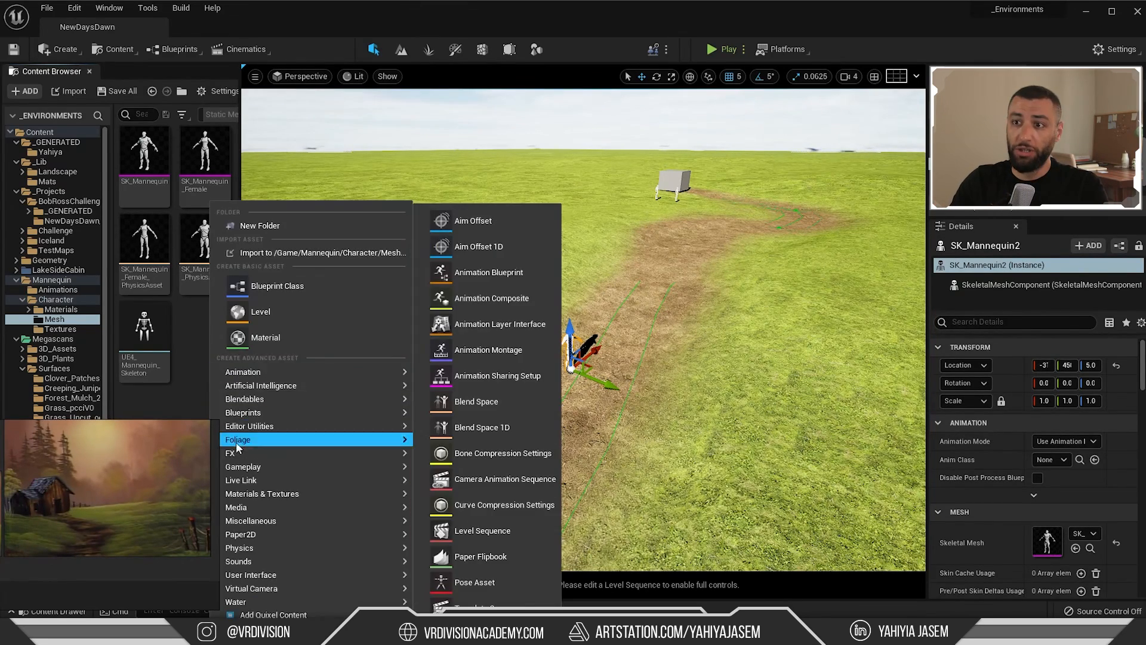
pyautogui.click(280, 286)
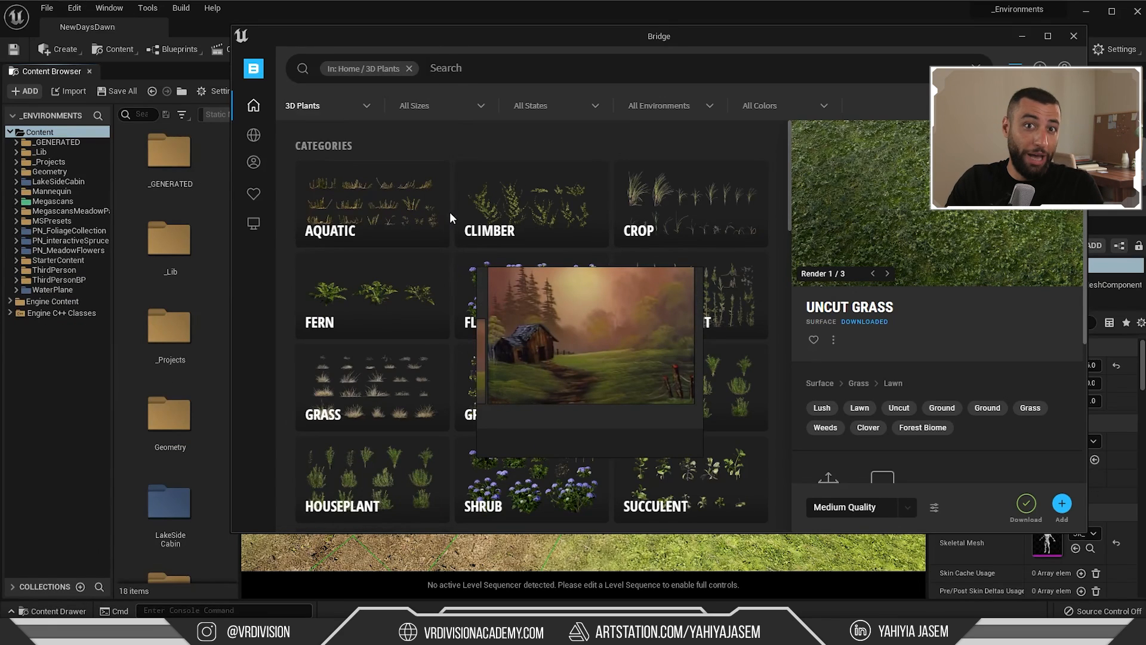
pyautogui.click(628, 12)
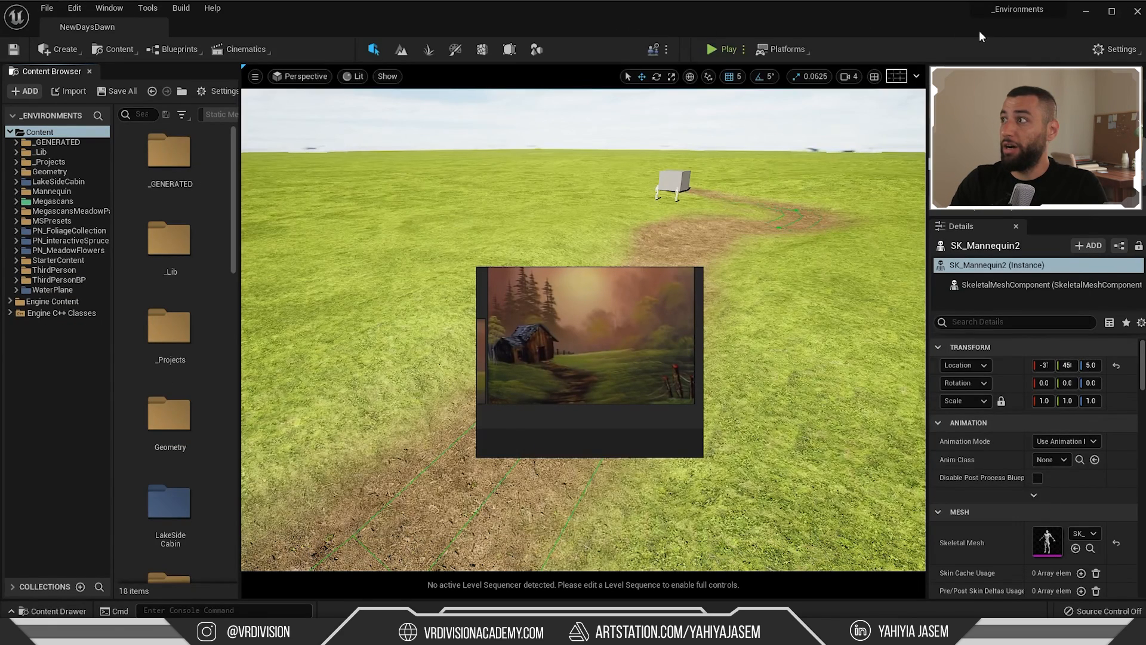
# Locate the PN_FoliageCollection folder and browse Project Nature's vegetation packs in the Epic Games Marketplace
pyautogui.click(49, 231)
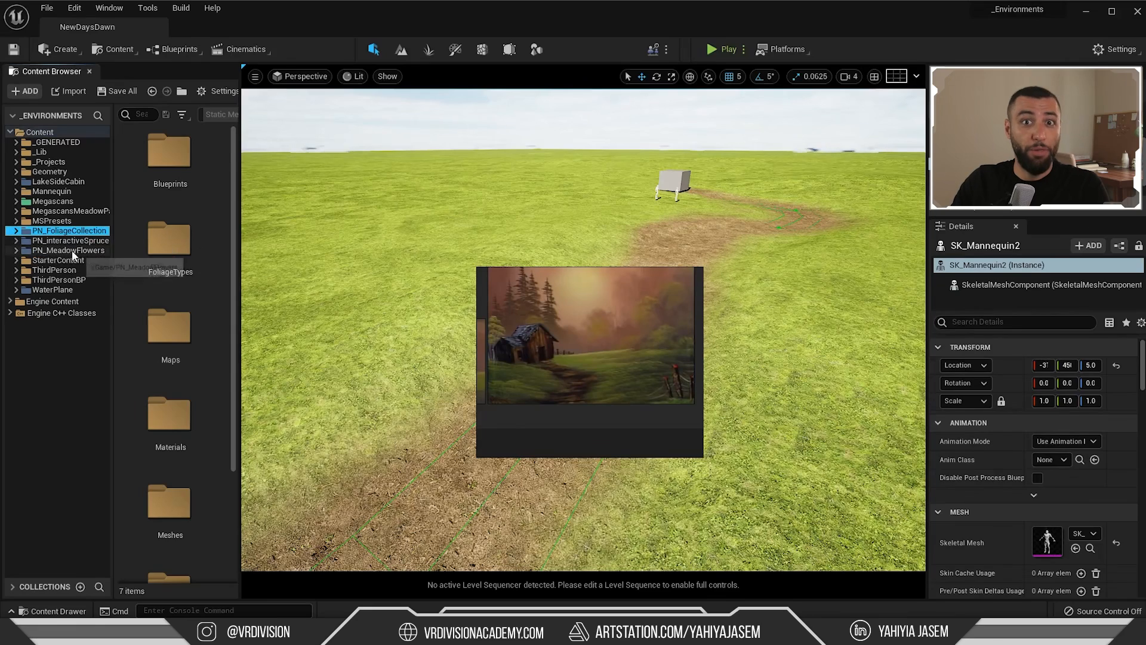
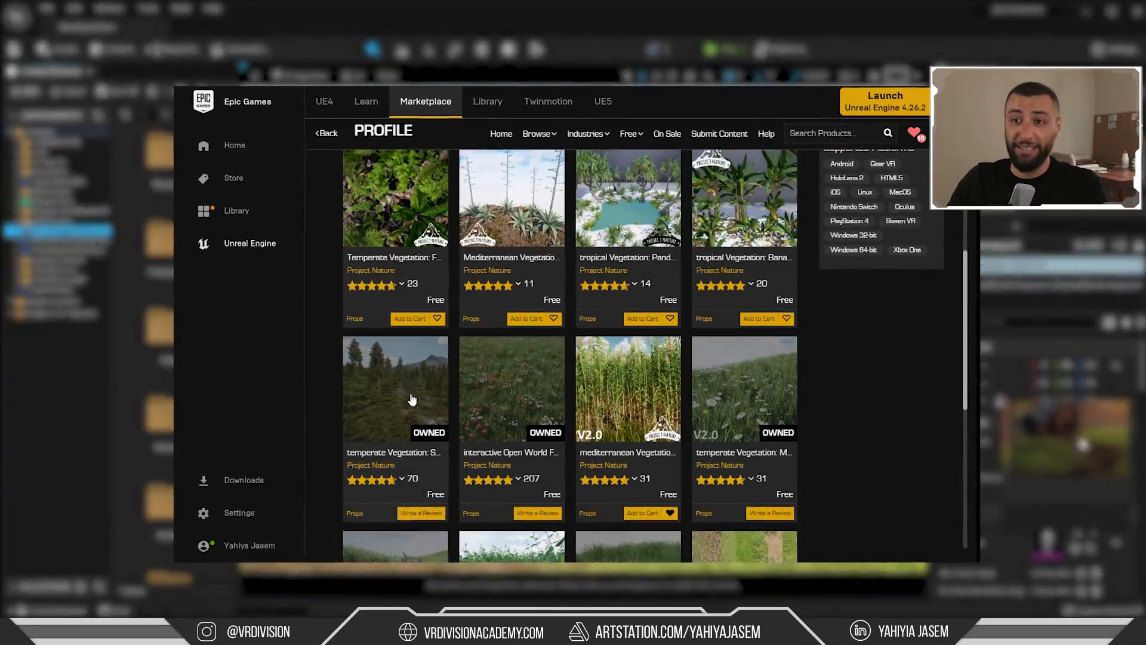
pyautogui.scroll(-5, 391, 367)
pyautogui.scroll(-3, 419, 377)
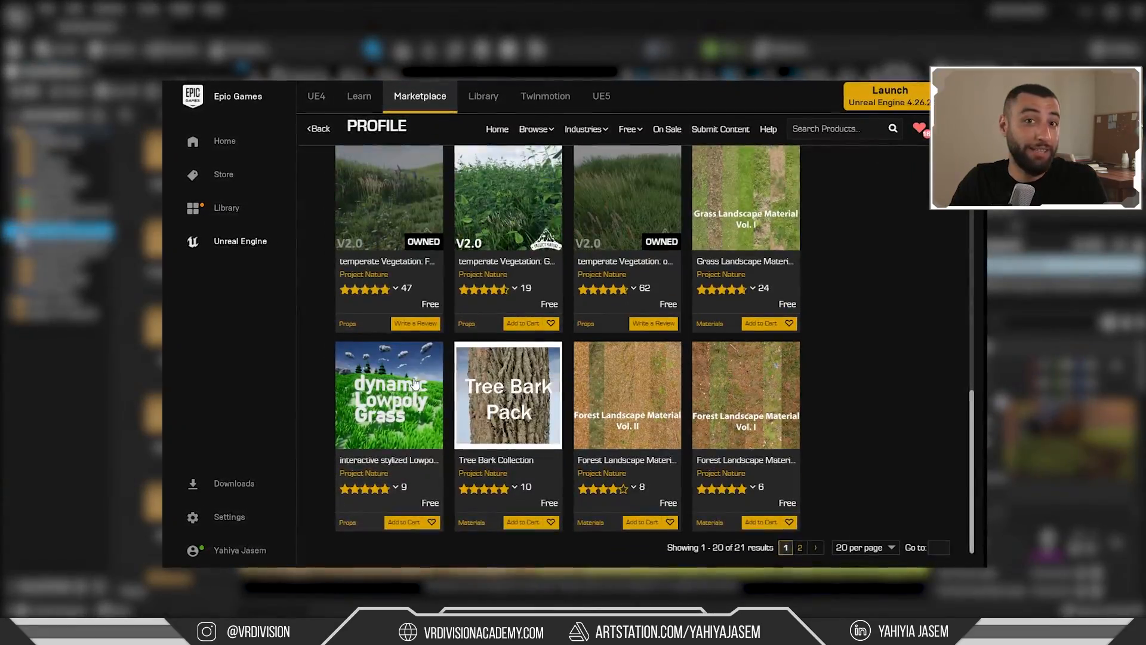
pyautogui.scroll(5, 420, 377)
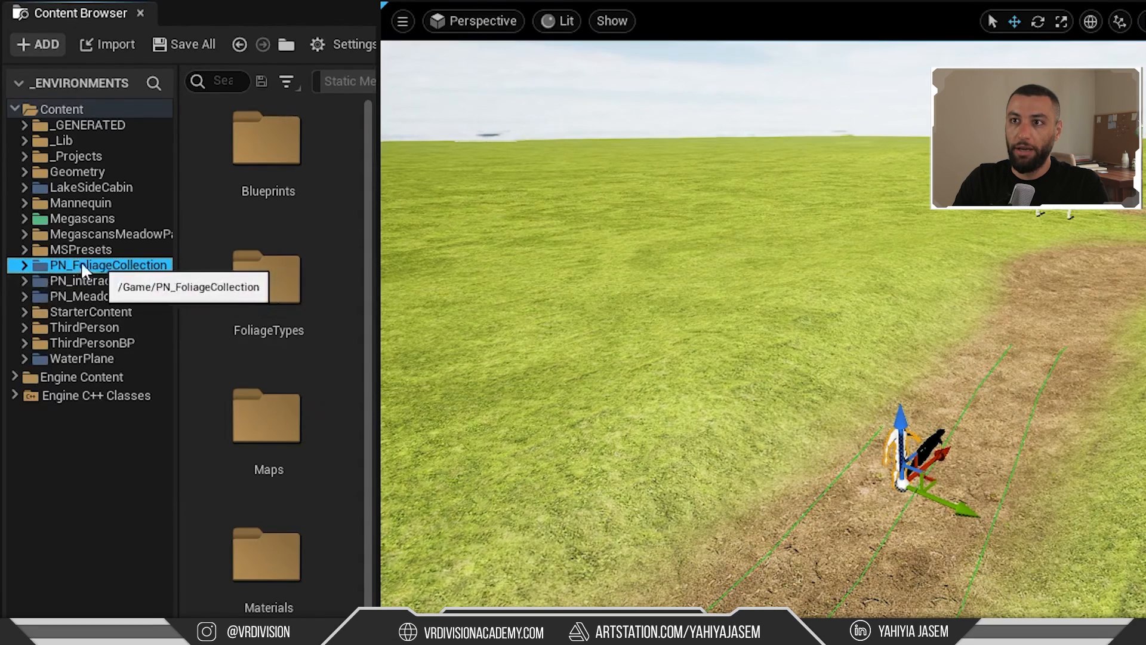
# Open the grassMesh folder within the PN_FoliageCollection meshes and widen the Content Browser to show more assets
pyautogui.scroll(-2, 310, 423)
pyautogui.click(298, 511)
pyautogui.doubleClick(298, 511)
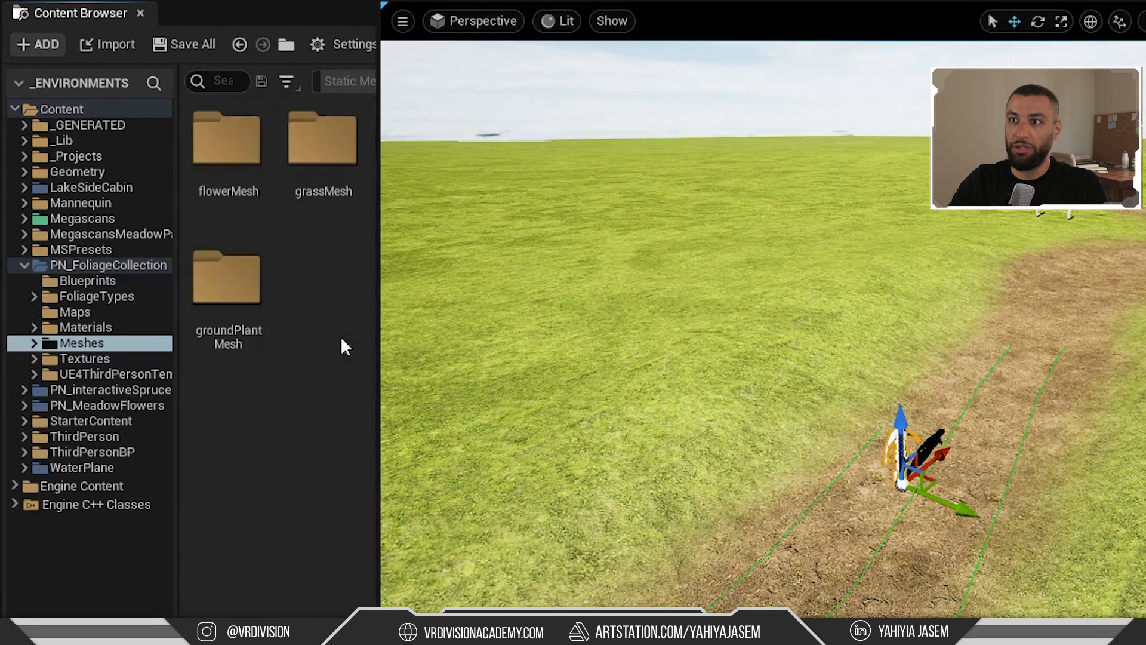
pyautogui.doubleClick(316, 147)
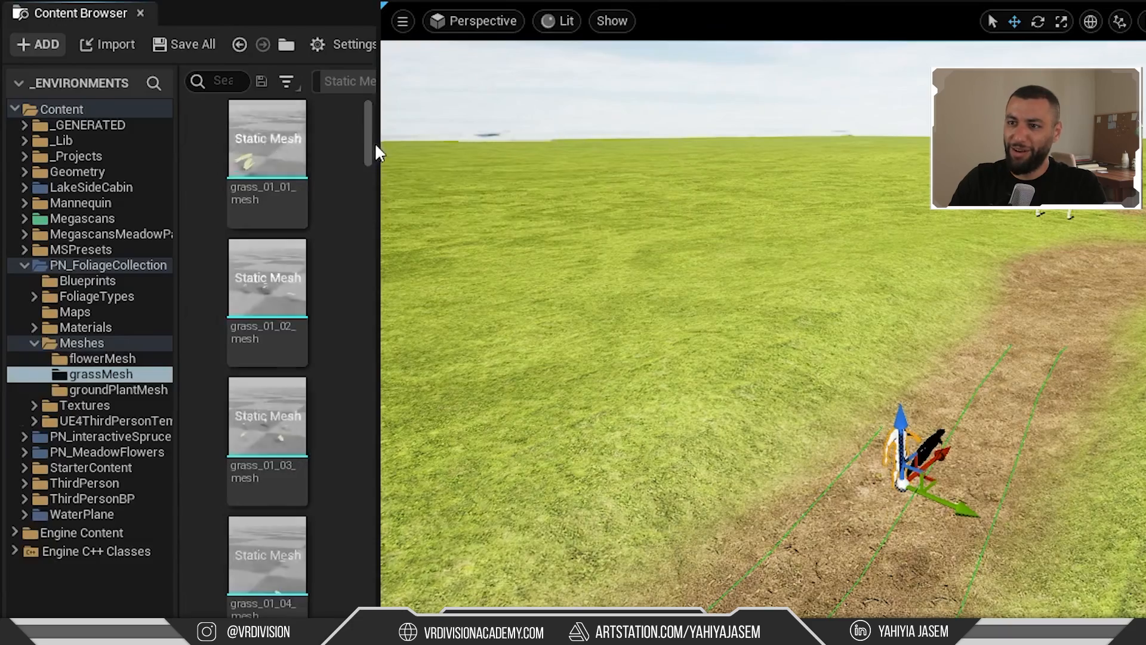
pyautogui.moveTo(378, 146); pyautogui.dragTo(543, 133)
pyautogui.scroll(-3, 520, 207)
pyautogui.scroll(3, 520, 210)
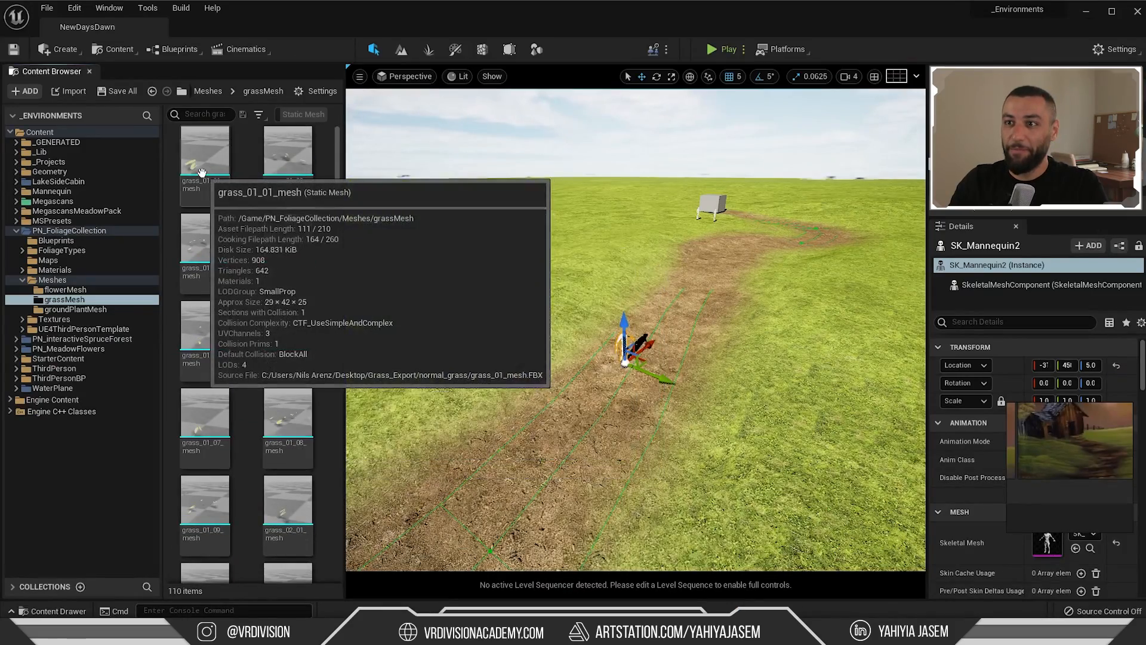
# Select four grass meshes, including grass_03_09_mesh, and switch to Foliage mode
pyautogui.click(202, 172)
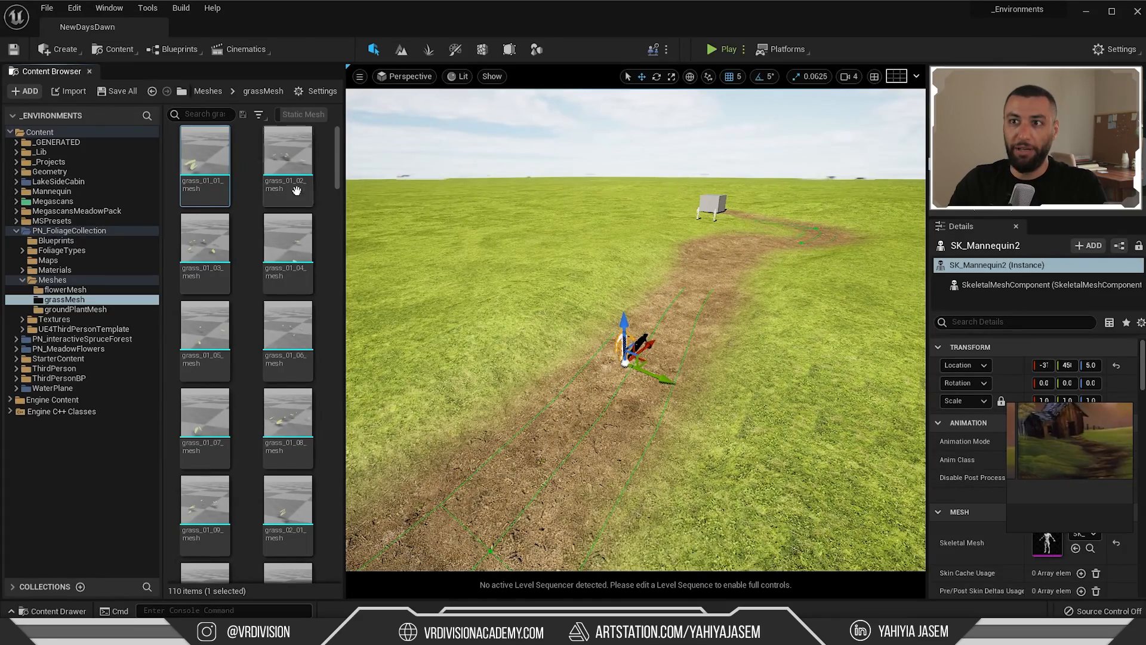
pyautogui.scroll(-4, 293, 251)
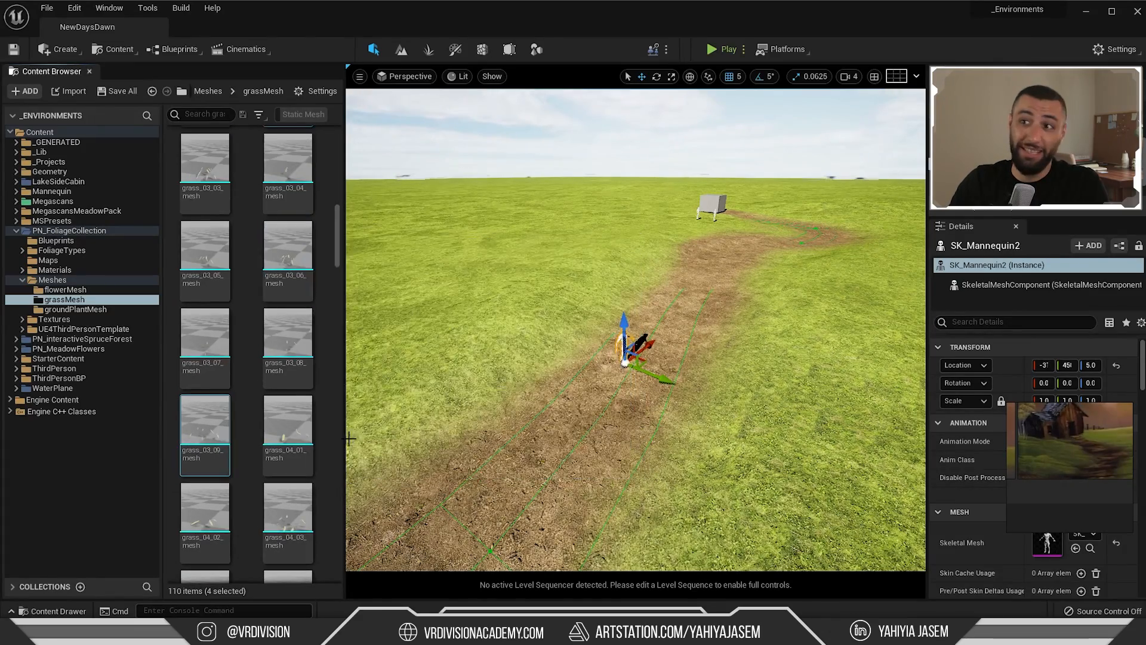
pyautogui.scroll(3, 636, 330)
pyautogui.scroll(-2, 636, 329)
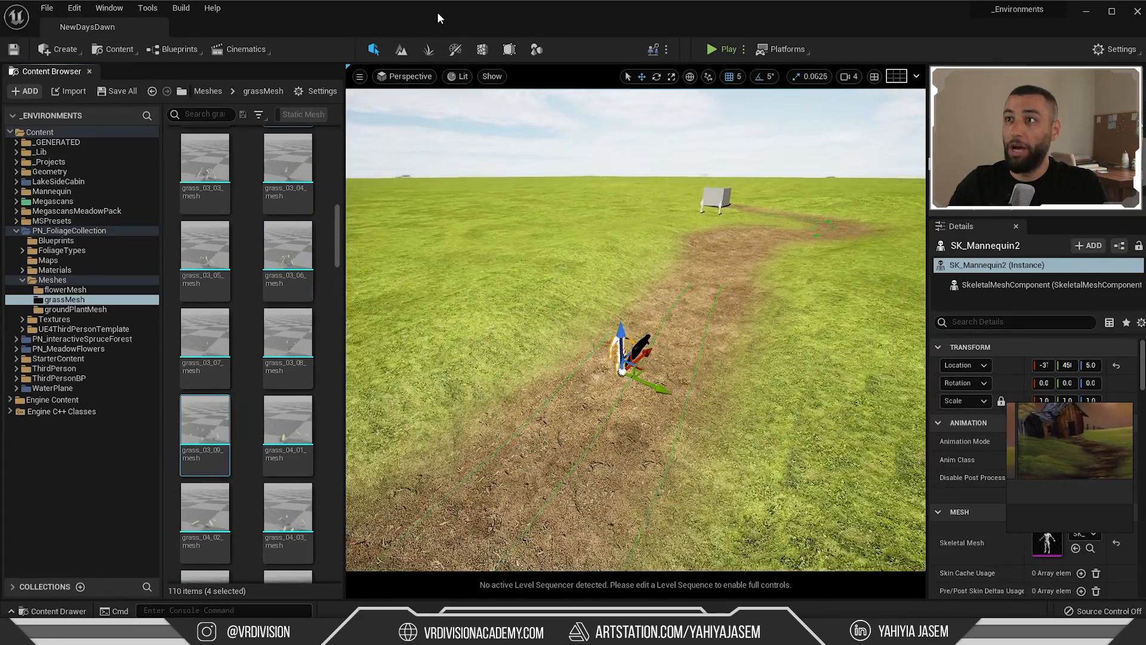
pyautogui.click(428, 51)
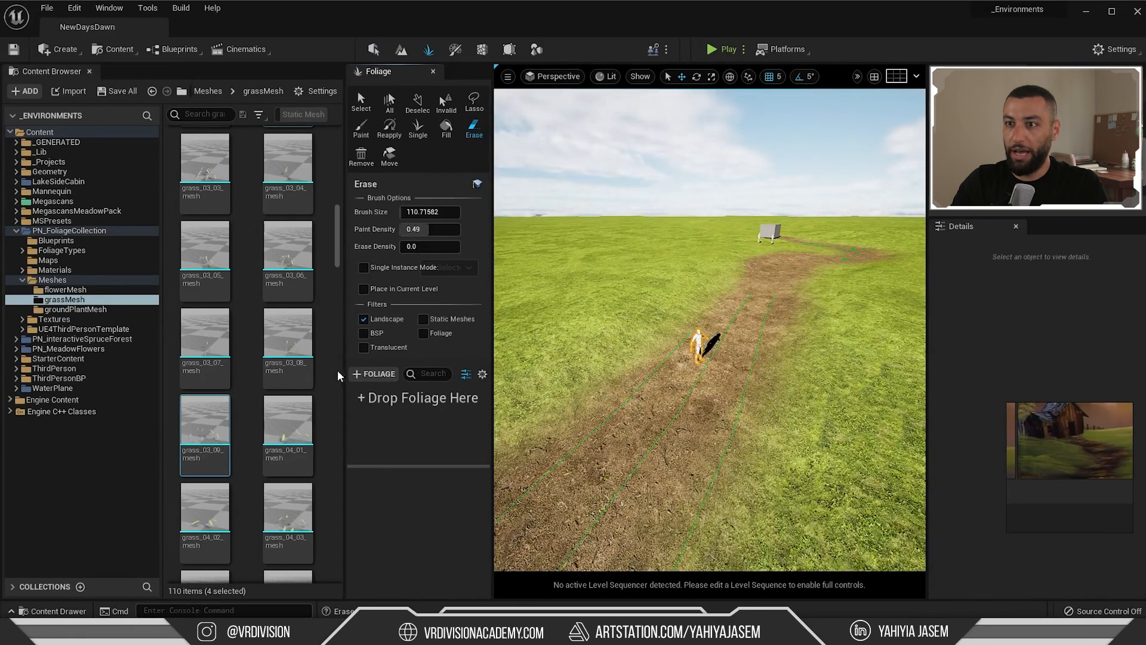
# Add the four selected grass meshes to the foliage palette and collapse the Content Browser into the sidebar
pyautogui.moveTo(215, 426); pyautogui.dragTo(429, 427)
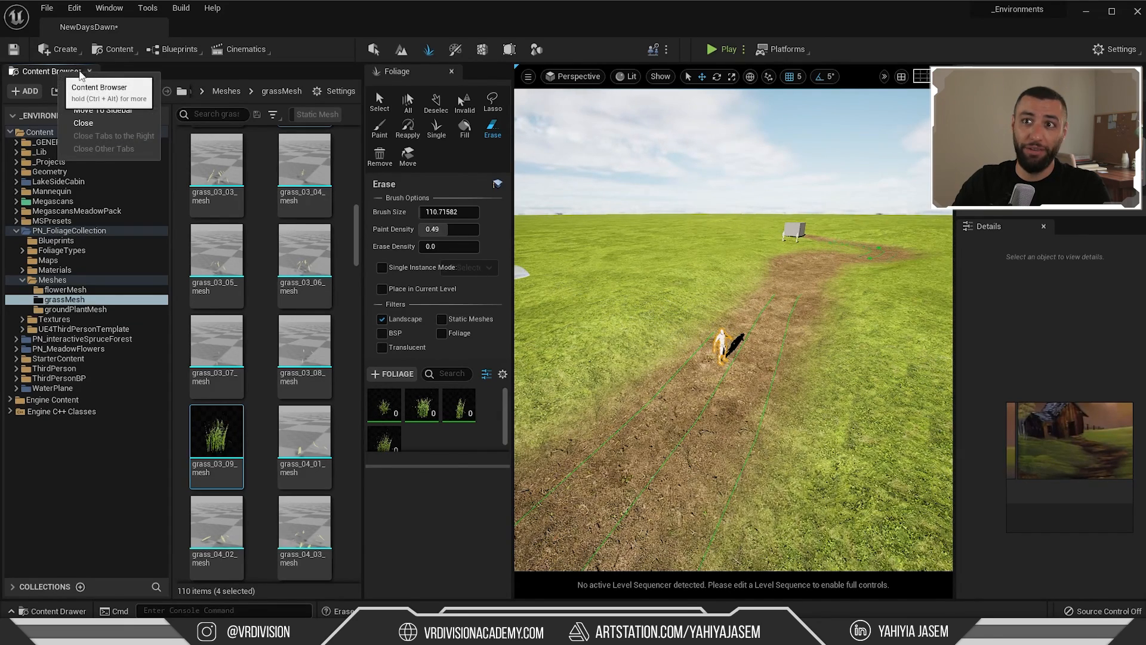
pyautogui.rightClick(60, 73)
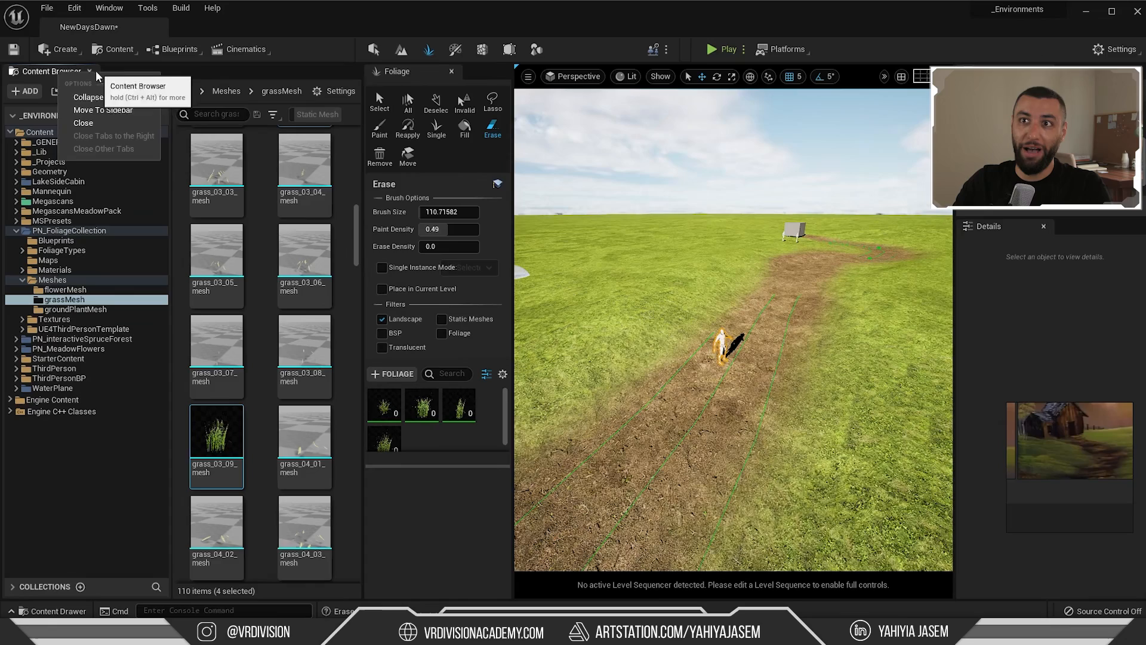
pyautogui.click(124, 112)
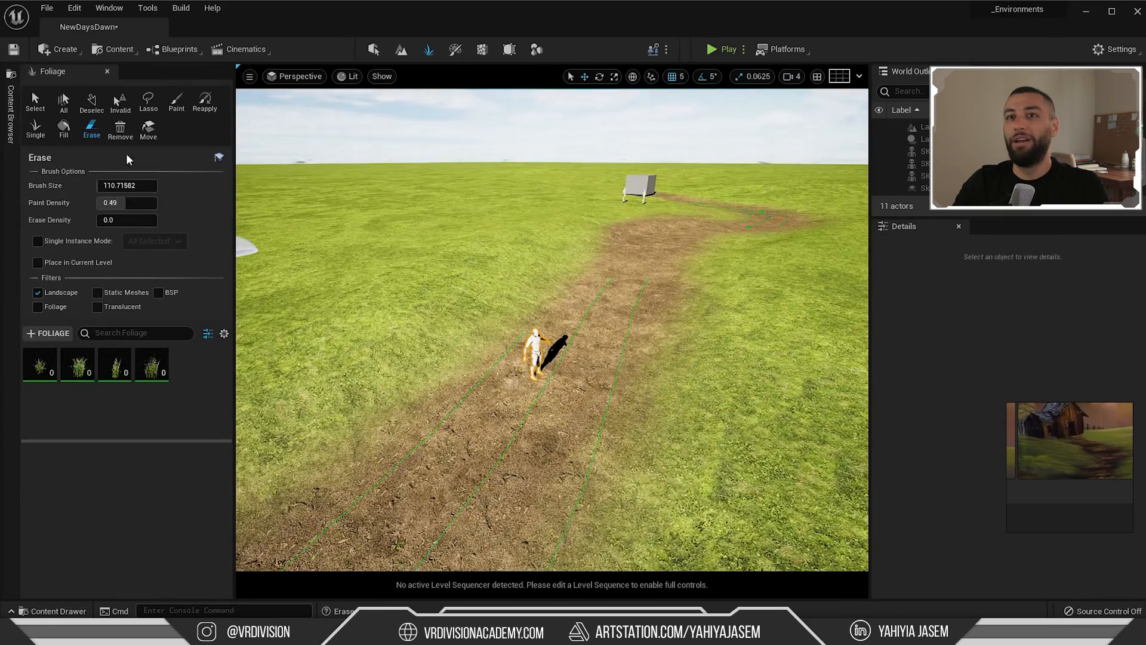
# Restore the Content Browser, dock it beside the World Outliner and Details, and collapse it into the sidebar there
pyautogui.click(11, 131)
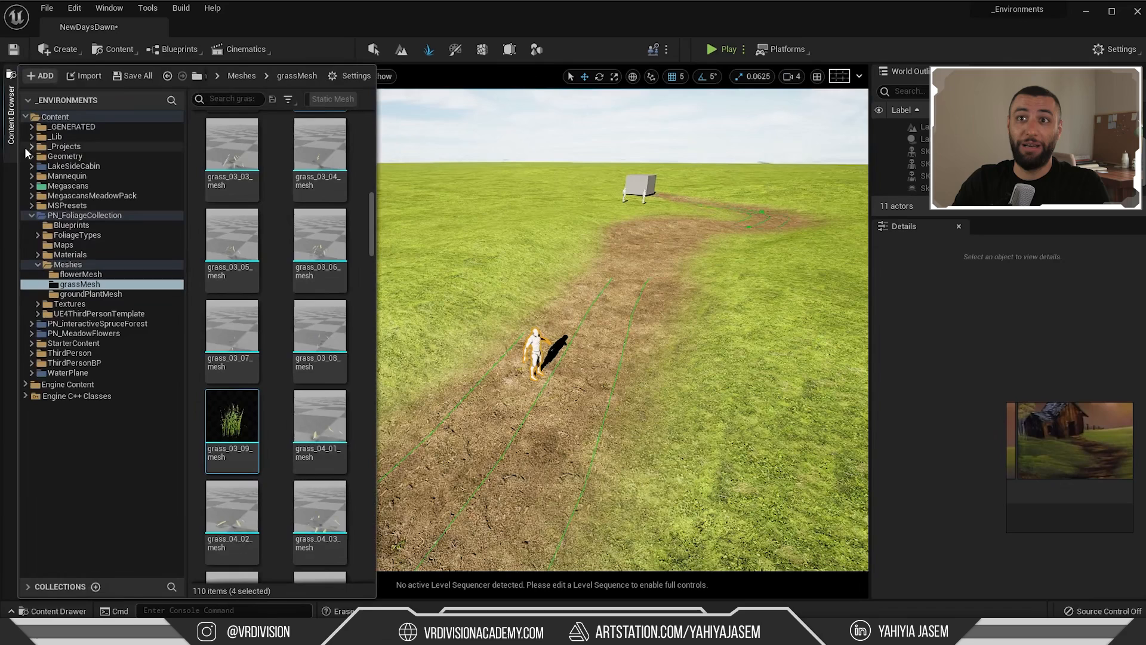
pyautogui.click(15, 117)
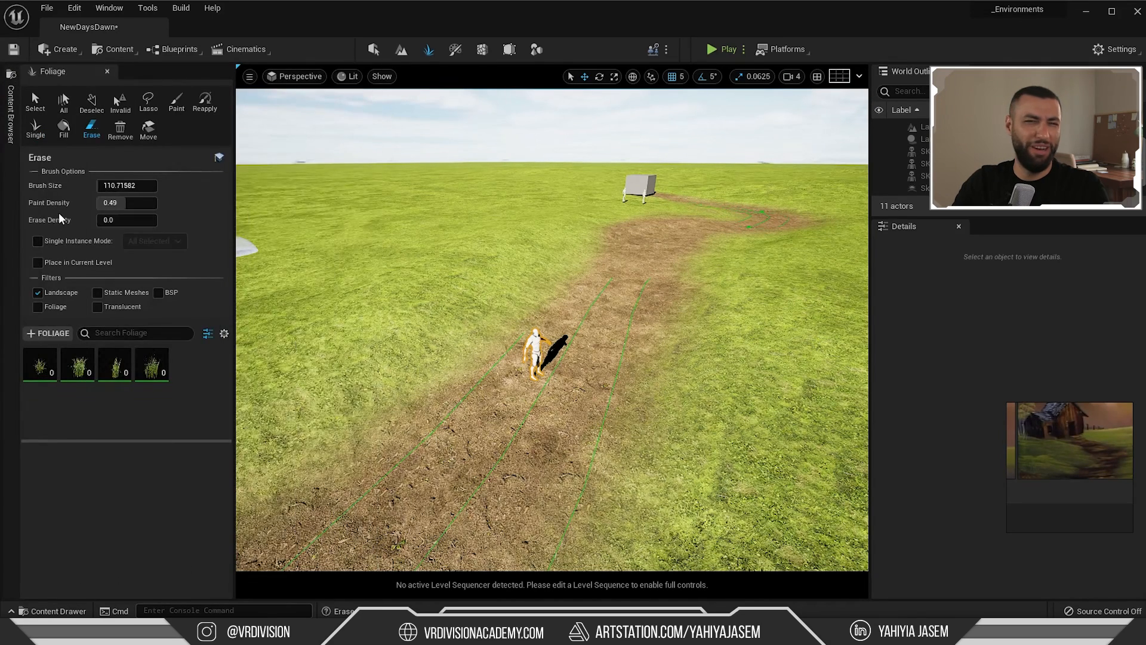
pyautogui.click(12, 84)
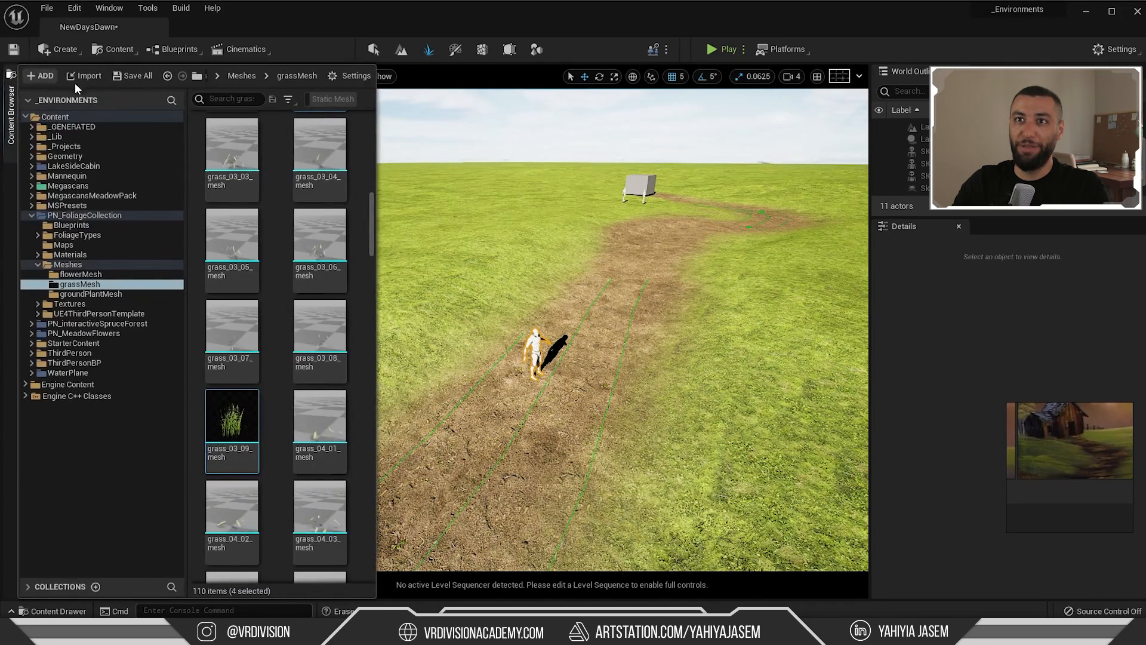
pyautogui.rightClick(9, 80)
pyautogui.click(35, 109)
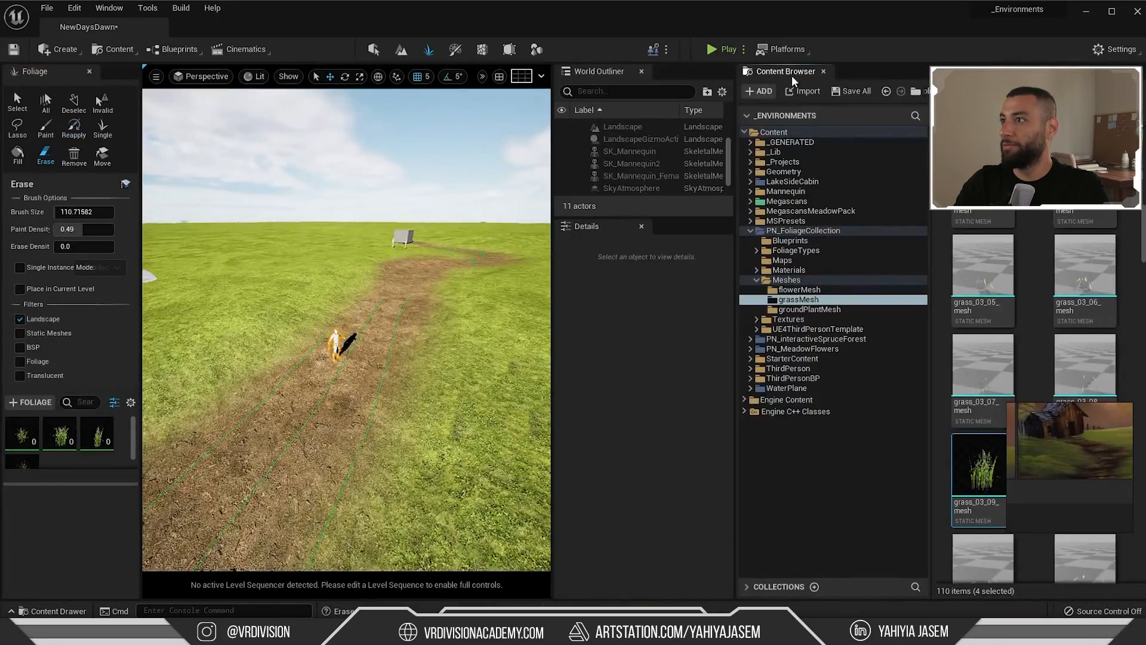
pyautogui.rightClick(794, 73)
pyautogui.click(824, 113)
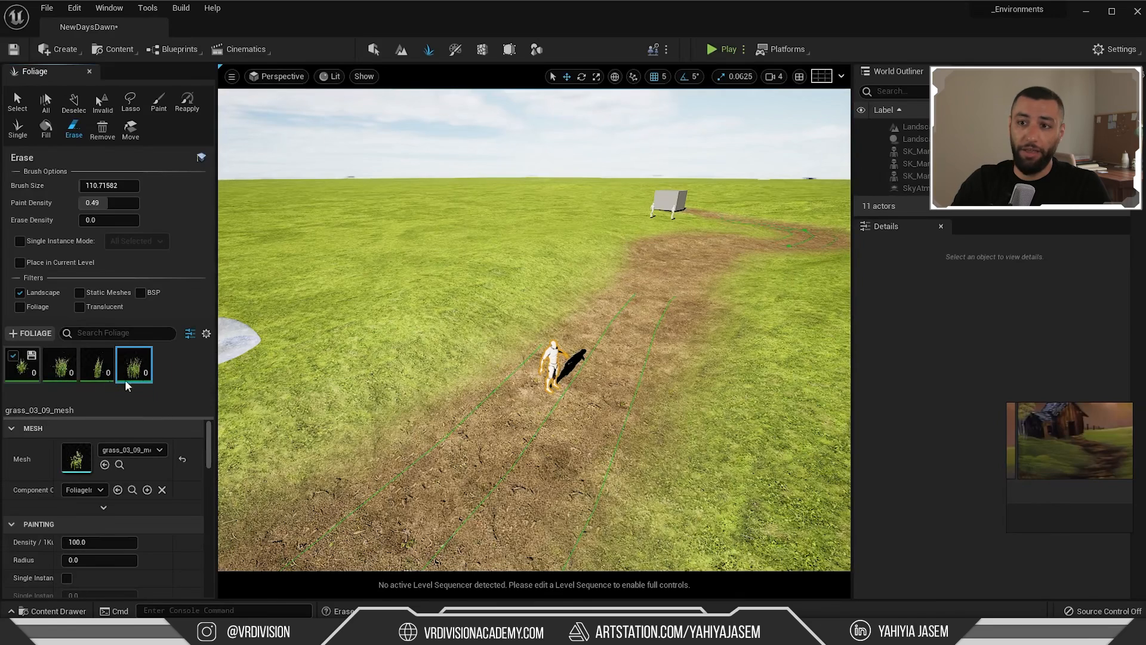
# Select all four grass foliage types and set their Scale X to 0.7 minimum and 1.2 maximum
pyautogui.keyDown('shift'); pyautogui.click(21, 373); pyautogui.keyUp('shift')
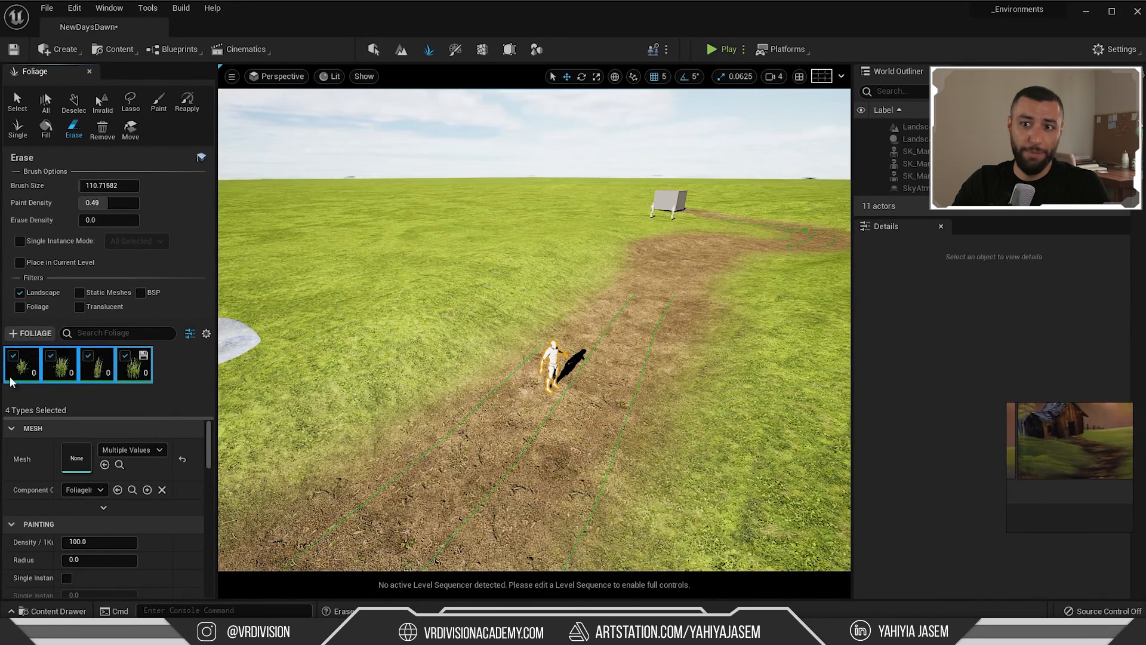
pyautogui.scroll(-4, 93, 516)
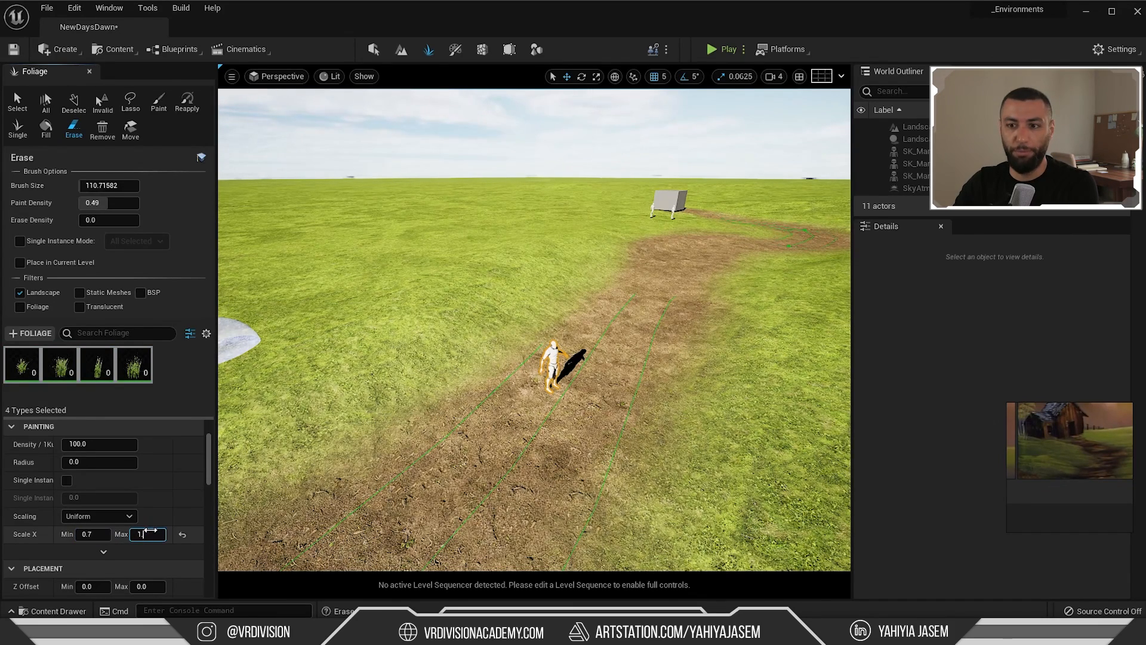
pyautogui.write('.2')
pyautogui.press('Return')
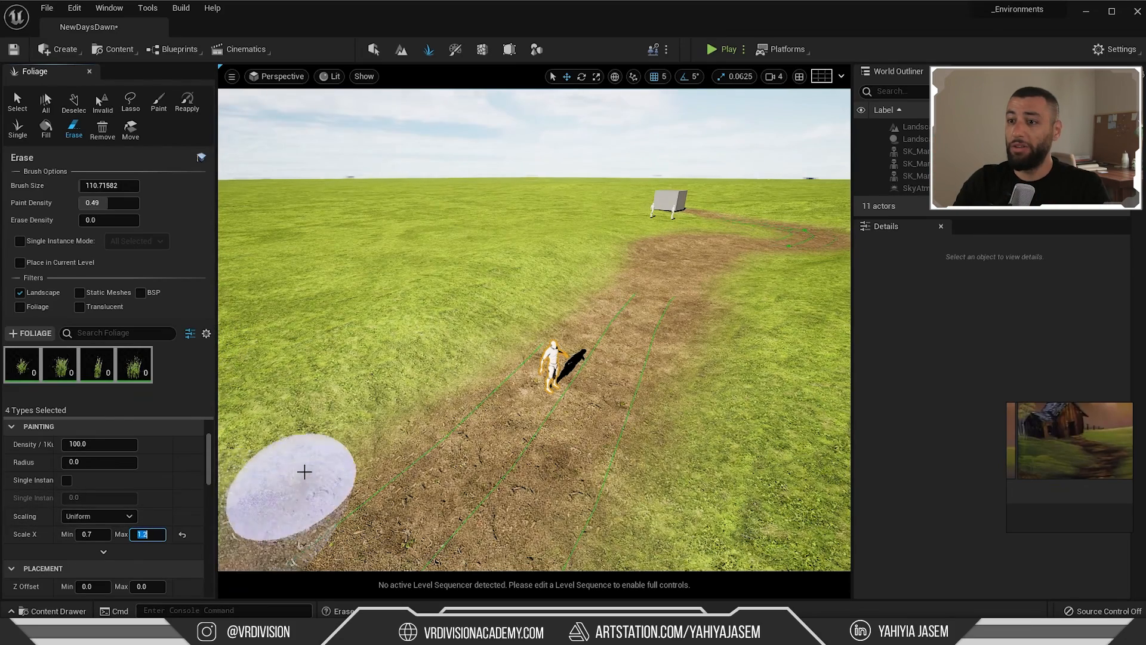
# Try the foliage brush on the open grass beside the dirt path
pyautogui.press('a')
pyautogui.moveTo(305, 473); pyautogui.dragTo(297, 472, button='right')
pyautogui.keyDown('shift'); pyautogui.moveTo(499, 378); pyautogui.dragTo(361, 466); pyautogui.keyUp('shift')
pyautogui.moveTo(361, 467)
pyautogui.mouseDown(button='right')
pyautogui.moveTo(299, 436)
pyautogui.moveTo(263, 442)
pyautogui.moveTo(335, 448)
pyautogui.moveTo(298, 455)
pyautogui.moveTo(335, 471)
pyautogui.moveTo(323, 489)
pyautogui.mouseUp(button='right')
pyautogui.press('w')
pyautogui.press('s')
pyautogui.press('w')
pyautogui.press('w')
pyautogui.moveTo(567, 460); pyautogui.dragTo(412, 395)
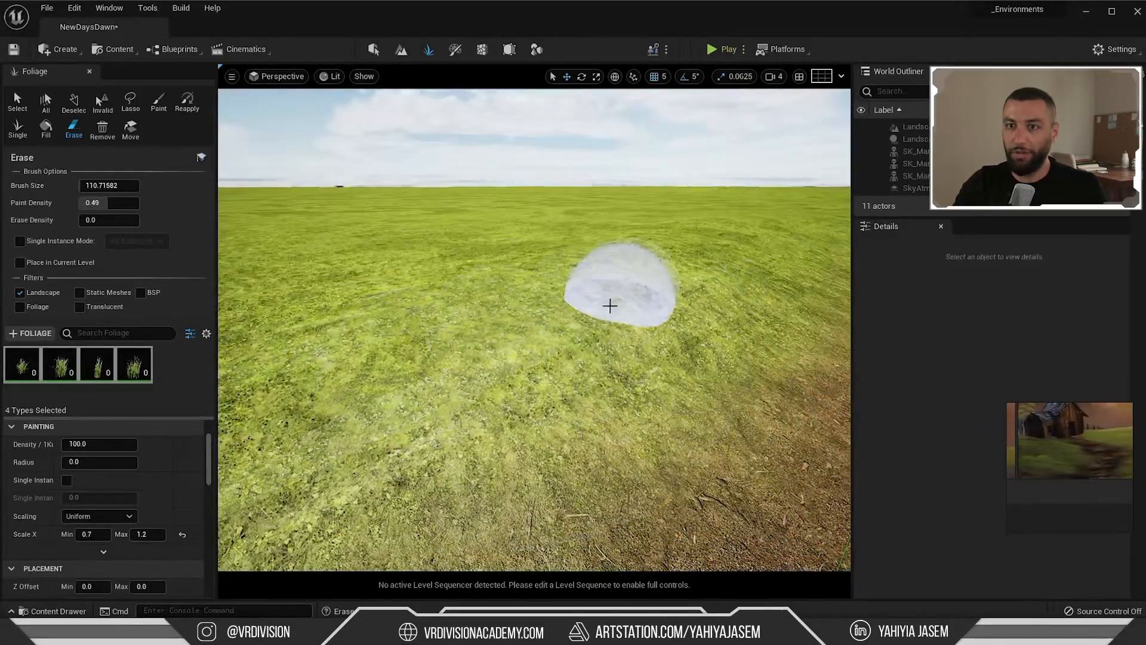
# Select the grass_01_01_mesh foliage type and add grass_01_02_mesh, grass_01_03_mesh and grass_01_04_mesh to the foliage palette
pyautogui.click(22, 364)
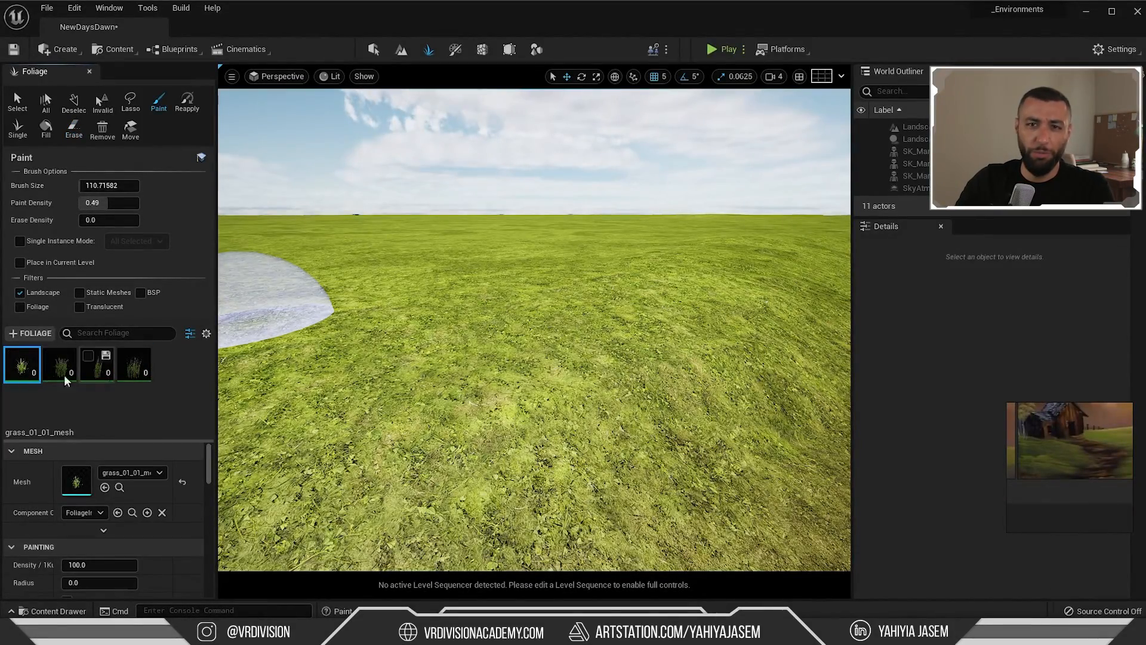
pyautogui.click(1138, 113)
pyautogui.scroll(-6, 1015, 261)
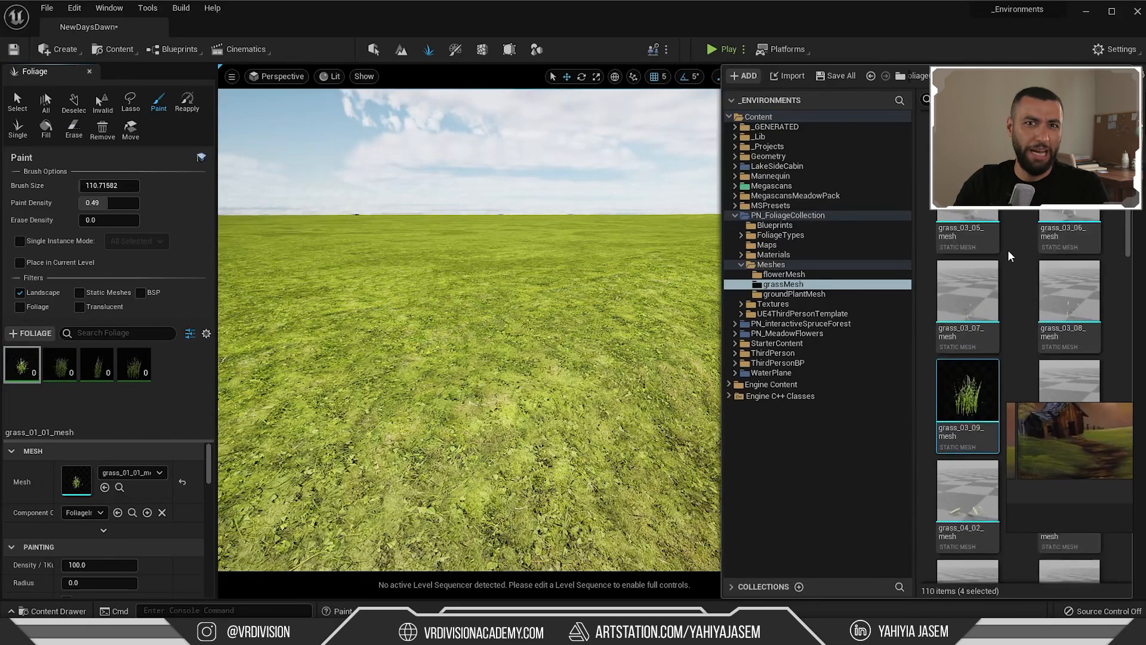
pyautogui.scroll(6, 1017, 260)
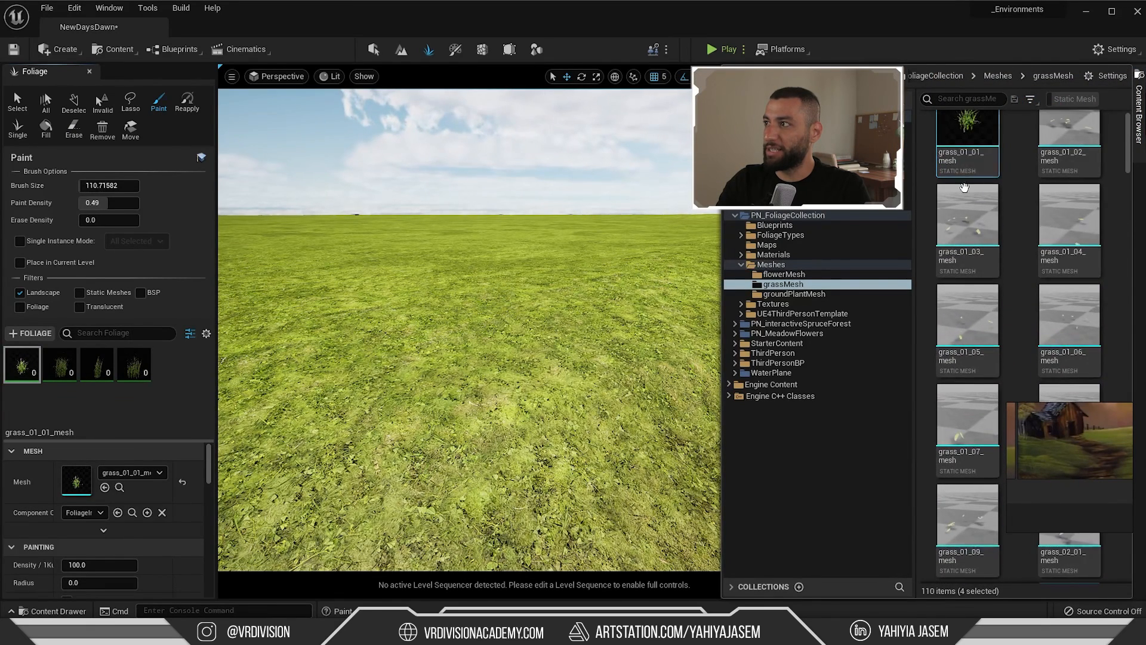
pyautogui.click(1074, 150)
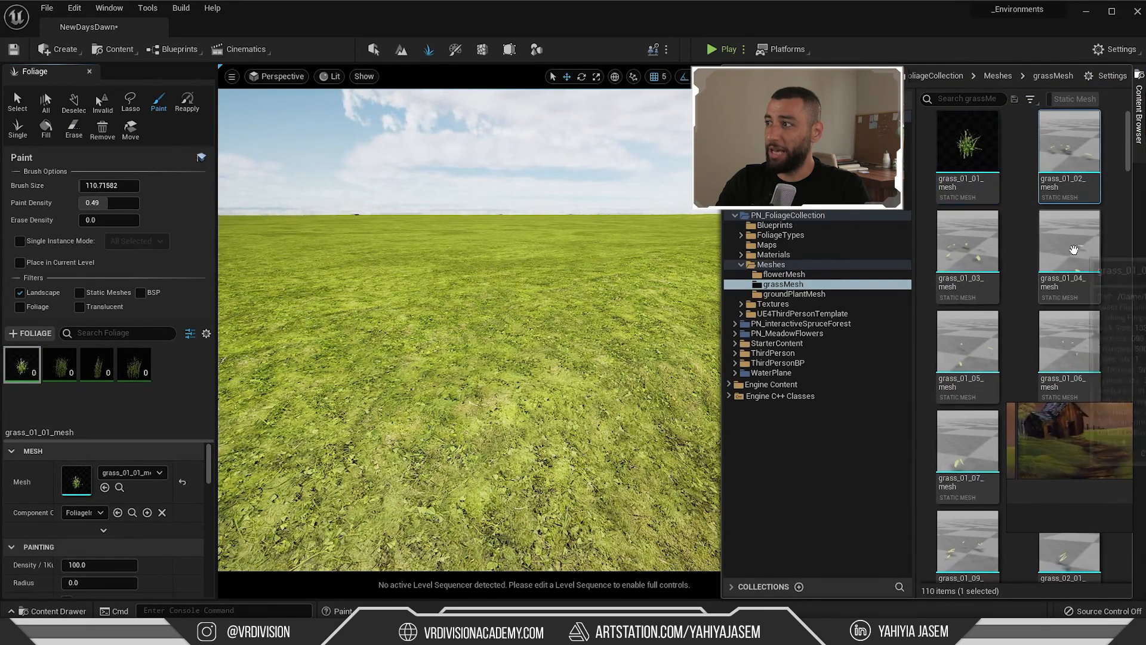
pyautogui.keyDown('shift'); pyautogui.click(1072, 251); pyautogui.keyUp('shift')
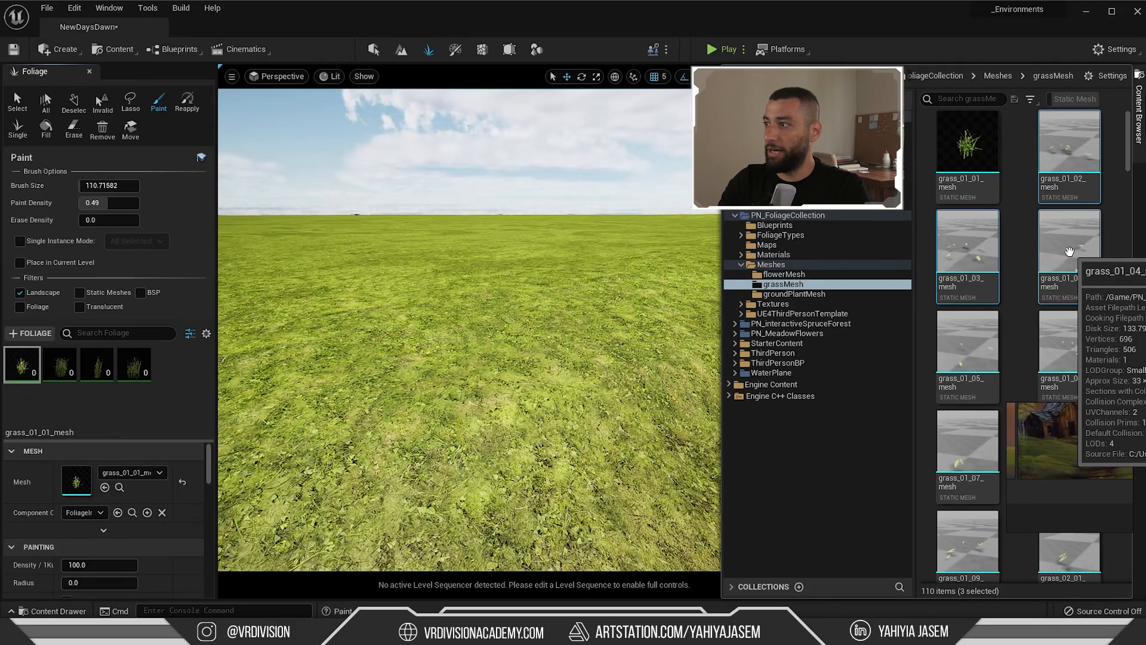
pyautogui.moveTo(1072, 251); pyautogui.dragTo(137, 418)
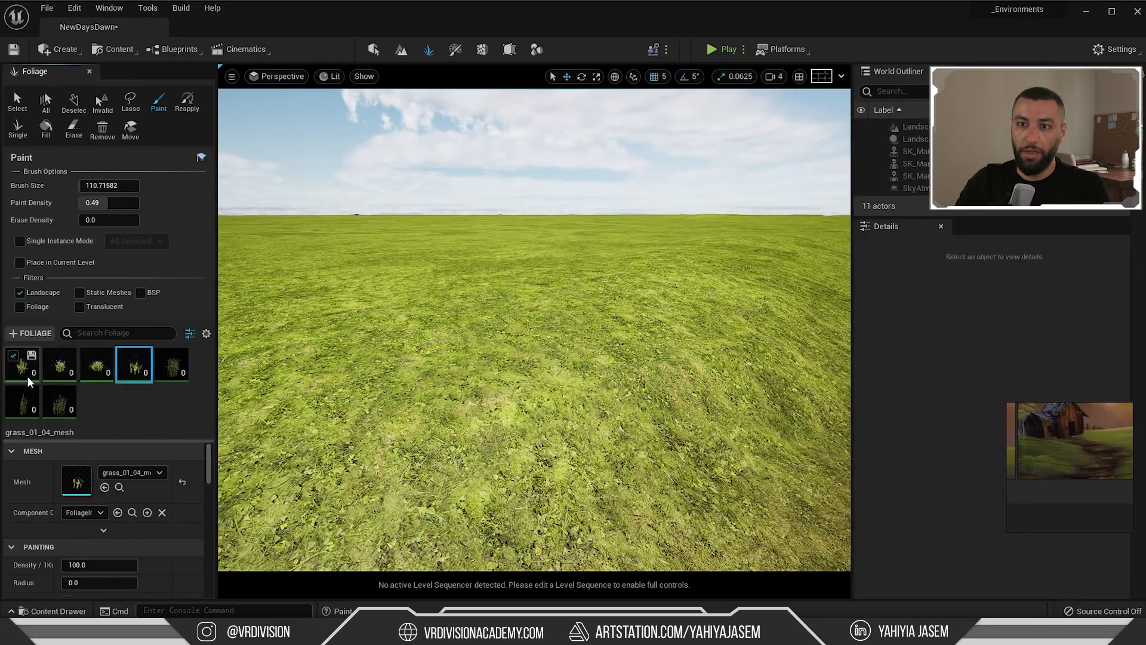
# Set Scale X to 0.8 minimum and 1.2 maximum for the four grass_01 types and test the brush beside the path
pyautogui.scroll(-5, 131, 544)
pyautogui.scroll(2, 131, 528)
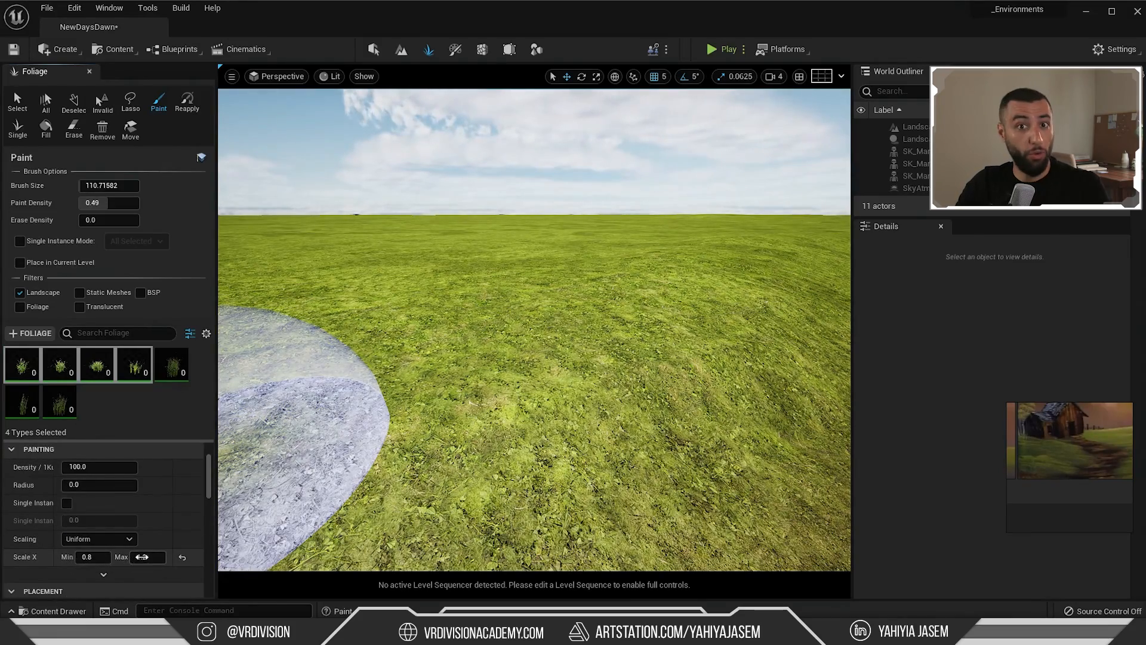
pyautogui.moveTo(568, 317)
pyautogui.mouseDown()
pyautogui.moveTo(568, 366)
pyautogui.moveTo(575, 341)
pyautogui.mouseUp()
pyautogui.moveTo(576, 340)
pyautogui.mouseDown(button='right')
pyautogui.moveTo(575, 322)
pyautogui.moveTo(575, 337)
pyautogui.moveTo(651, 353)
pyautogui.mouseUp(button='right')
pyautogui.press('w')
pyautogui.keyDown('shift'); pyautogui.moveTo(555, 352); pyautogui.dragTo(411, 359); pyautogui.keyUp('shift')
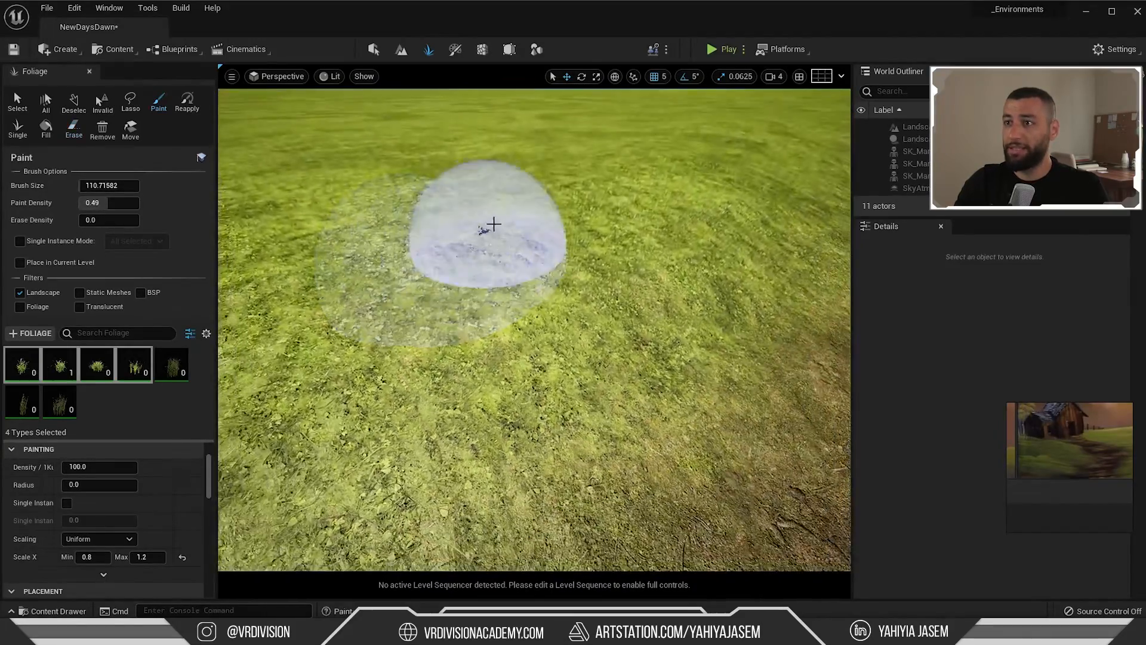
pyautogui.moveTo(486, 230); pyautogui.dragTo(514, 355, button='right')
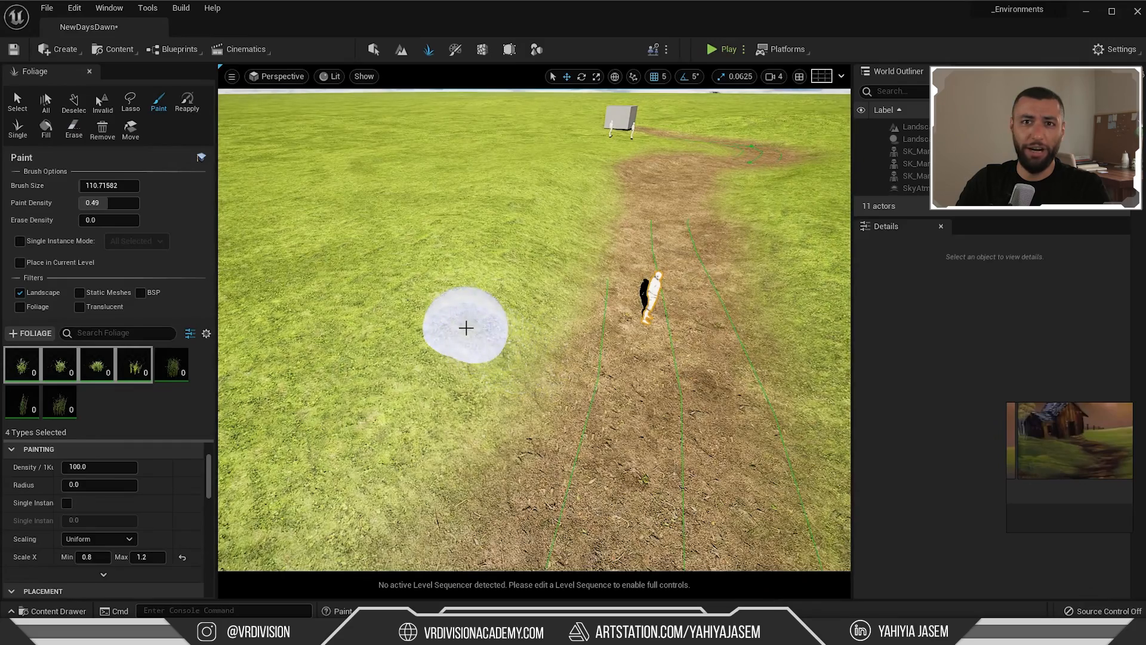
# Paint the four grass_01 types at density 350 along both edges of the dirt path
pyautogui.moveTo(301, 177); pyautogui.dragTo(291, 160, button='right')
pyautogui.click(294, 76)
pyautogui.click(305, 212)
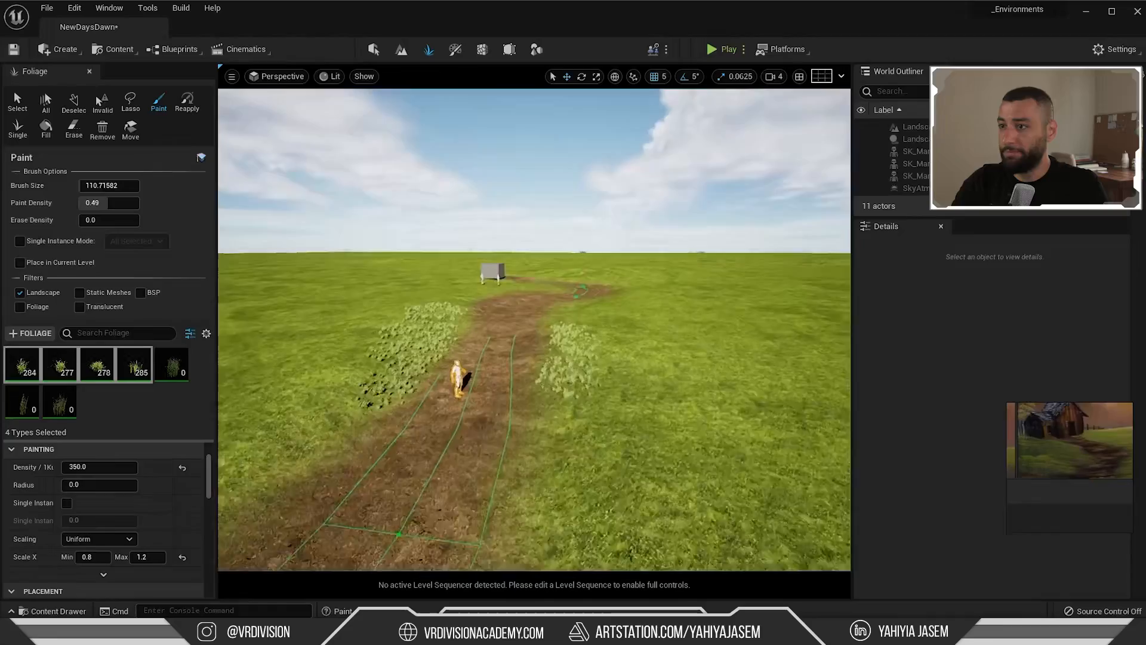
pyautogui.moveTo(257, 382); pyautogui.dragTo(295, 410)
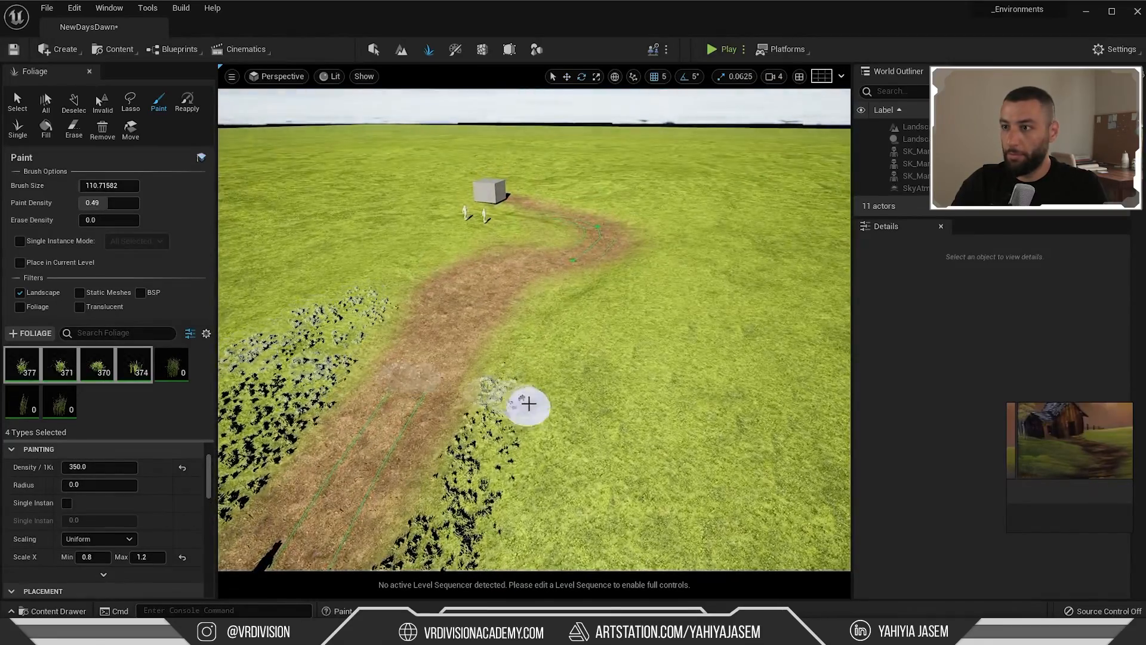
pyautogui.moveTo(529, 403); pyautogui.dragTo(454, 448, button='right')
pyautogui.moveTo(529, 404); pyautogui.dragTo(574, 358)
pyautogui.moveTo(573, 379); pyautogui.dragTo(603, 380, button='right')
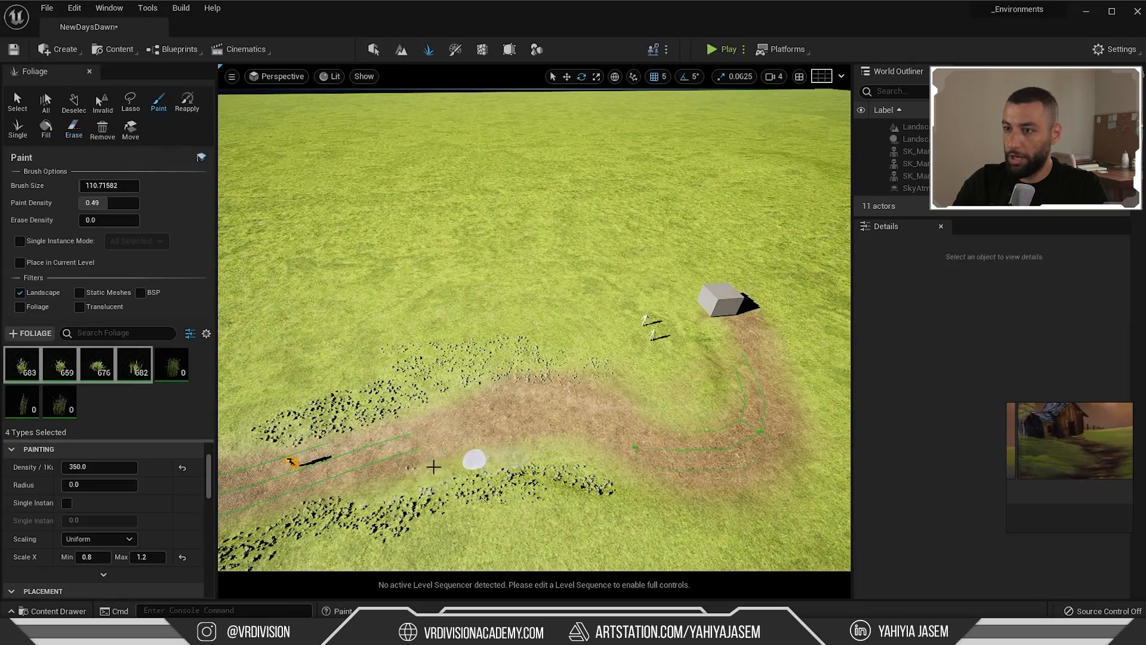
pyautogui.moveTo(419, 484); pyautogui.dragTo(562, 435, button='right')
# Set the maximum Scale X to 0.9, paint more grass on both sides of the path, and check it through the CineCameraActor
pyautogui.write('0.9')
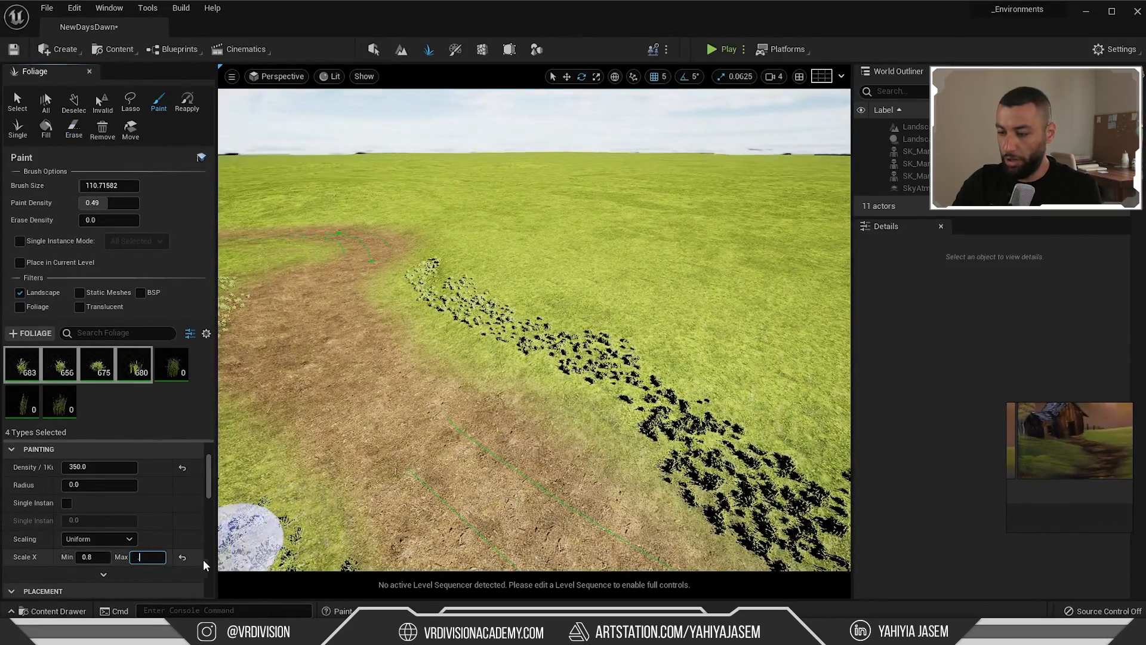
pyautogui.press('Return')
pyautogui.moveTo(621, 459); pyautogui.dragTo(436, 303)
pyautogui.moveTo(435, 304)
pyautogui.mouseDown(button='right')
pyautogui.moveTo(435, 251)
pyautogui.moveTo(453, 268)
pyautogui.mouseUp(button='right')
pyautogui.click(637, 415)
pyautogui.moveTo(637, 415); pyautogui.dragTo(345, 385, button='right')
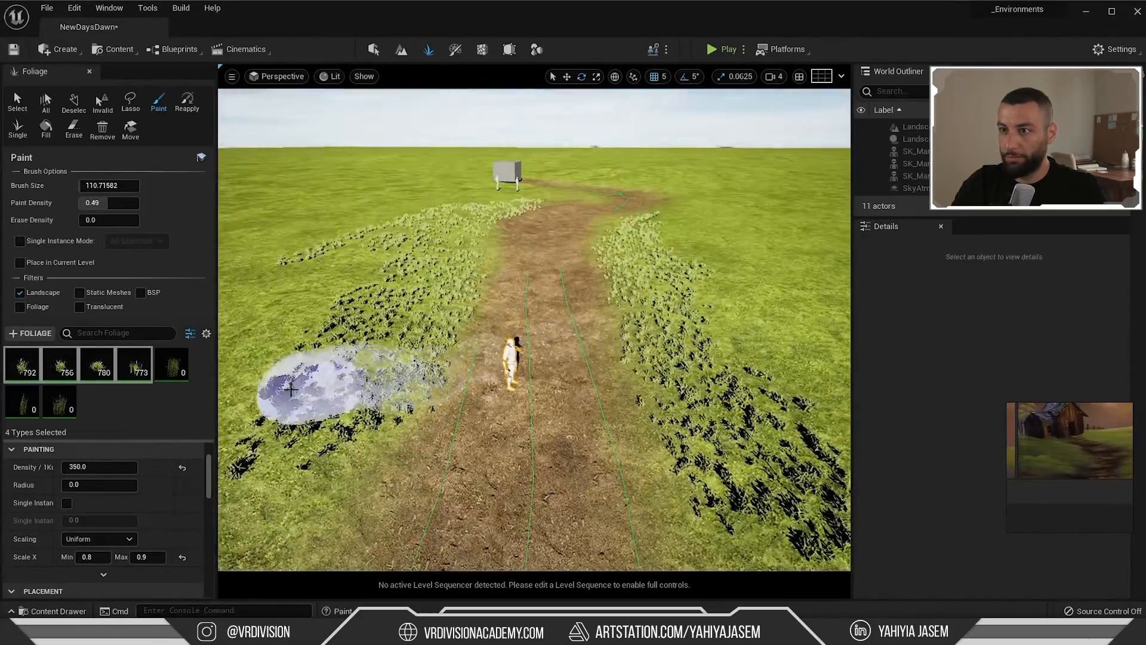
pyautogui.click(276, 77)
pyautogui.click(302, 215)
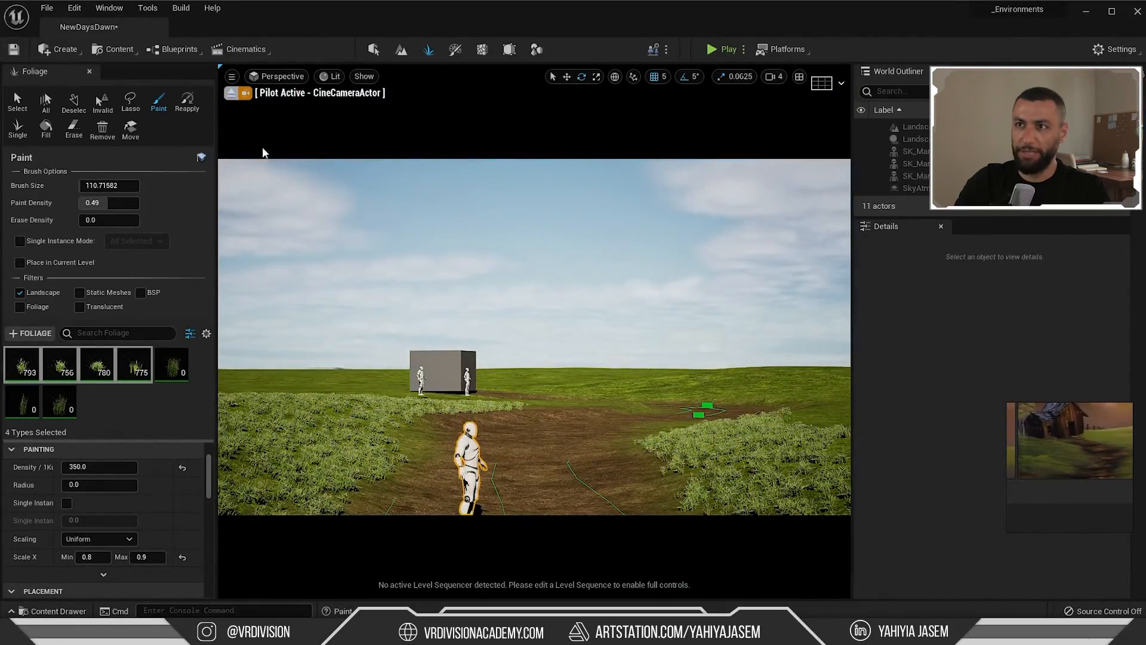
# Stop piloting the camera and extend the painted grass along the path's bend towards the cabin block
pyautogui.click(230, 92)
pyautogui.moveTo(454, 322); pyautogui.dragTo(480, 394, button='right')
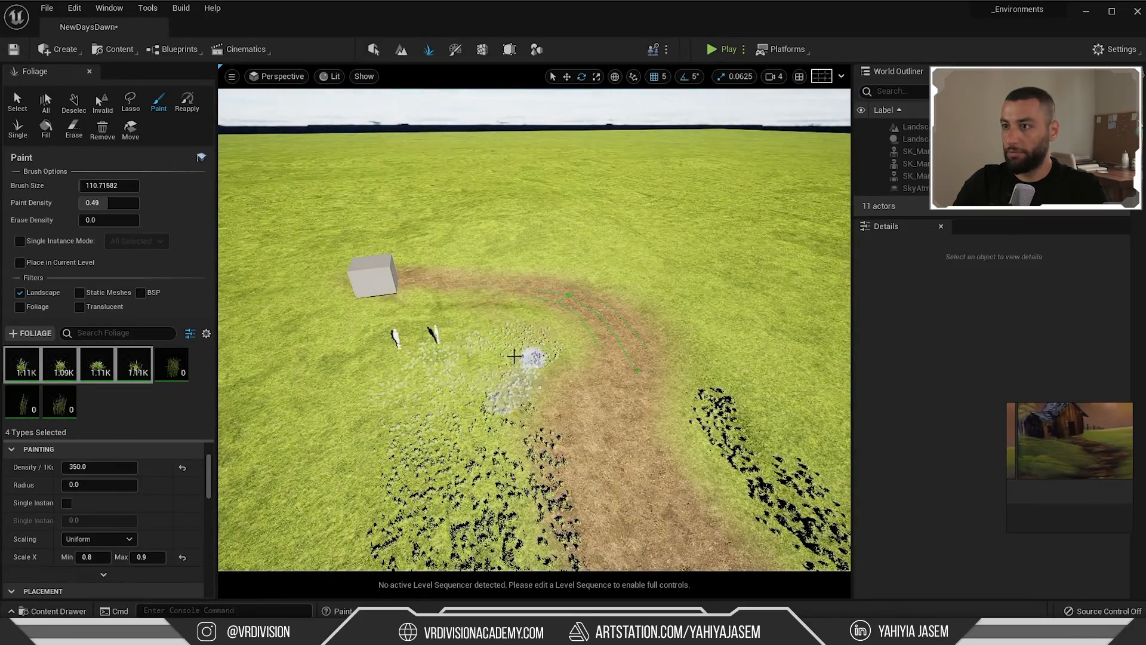
pyautogui.moveTo(514, 356)
pyautogui.mouseDown(button='right')
pyautogui.moveTo(525, 405)
pyautogui.moveTo(537, 407)
pyautogui.mouseUp(button='right')
# Enlarge the brush to about 402 with paint density 0.5, paint wider grass areas around the path, and view them through the CineCameraActor
pyautogui.moveTo(90, 186); pyautogui.dragTo(119, 185)
pyautogui.moveTo(107, 202); pyautogui.dragTo(108, 203)
pyautogui.moveTo(613, 301)
pyautogui.mouseDown()
pyautogui.moveTo(677, 283)
pyautogui.moveTo(556, 350)
pyautogui.mouseUp()
pyautogui.moveTo(555, 351); pyautogui.dragTo(553, 324, button='right')
pyautogui.click(277, 76)
pyautogui.click(333, 215)
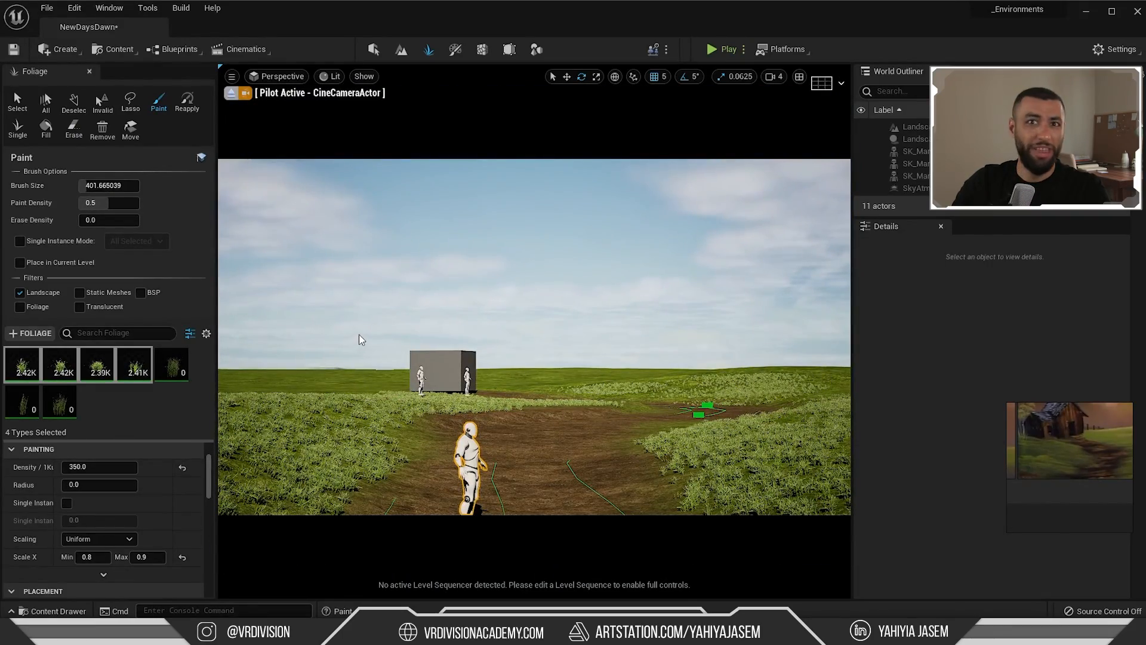
# Switch from the grass_01 types to grass_02_03_mesh and add grass_02_01_mesh to the foliage palette
pyautogui.click(135, 365)
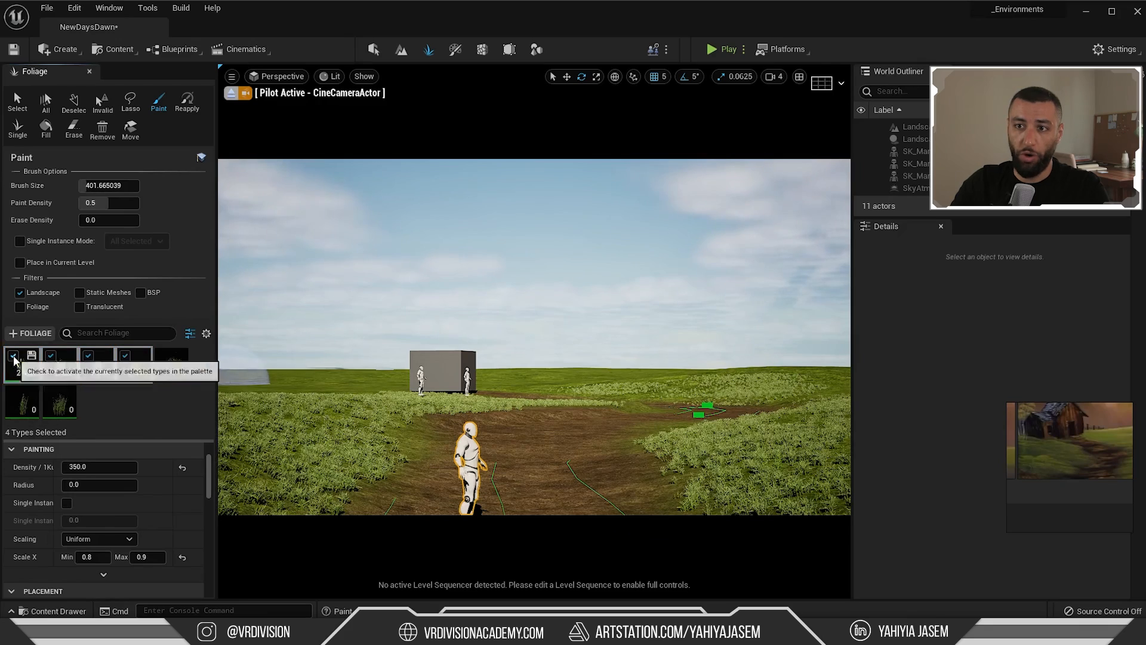
pyautogui.click(170, 374)
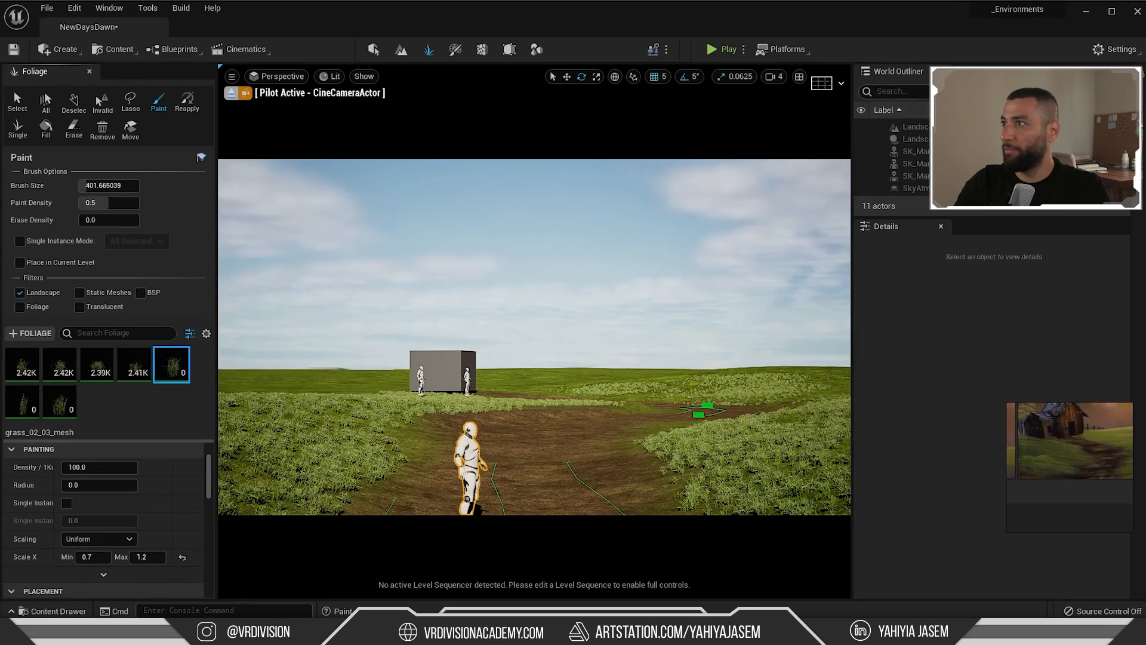
pyautogui.scroll(-6, 1034, 234)
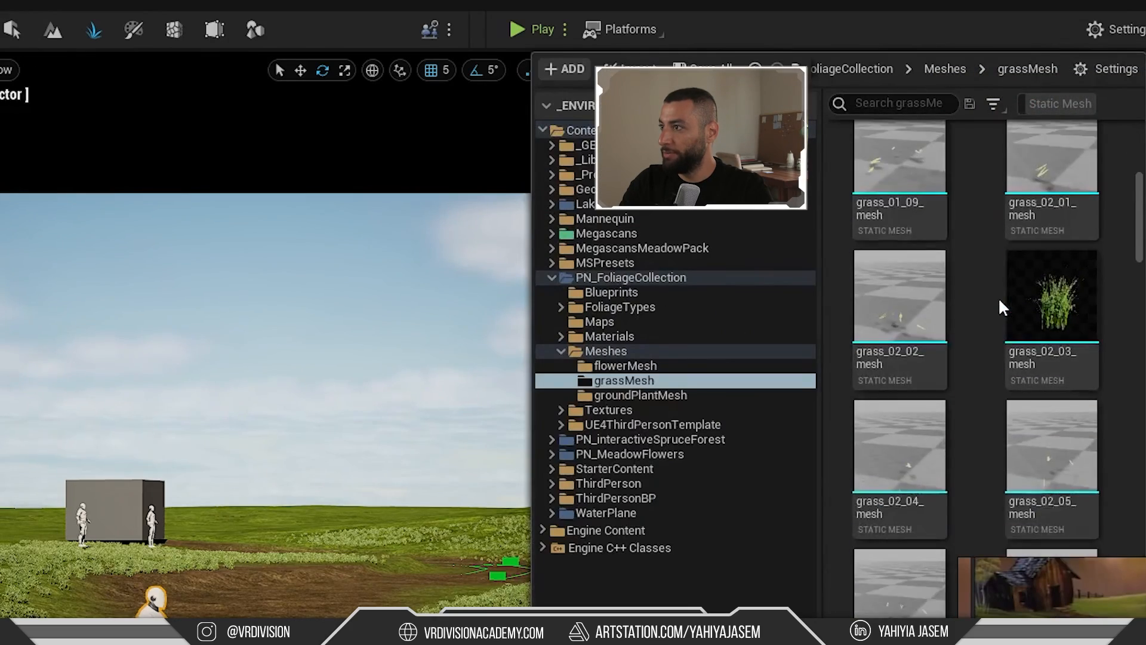
pyautogui.scroll(5, 910, 257)
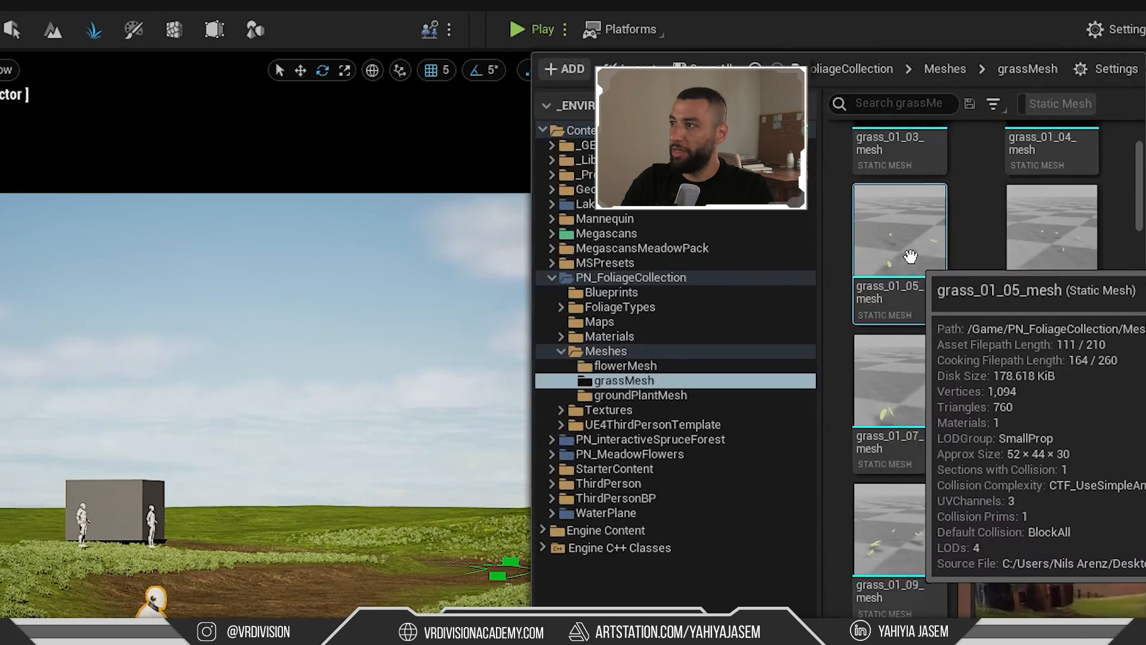
pyautogui.scroll(-2, 1076, 238)
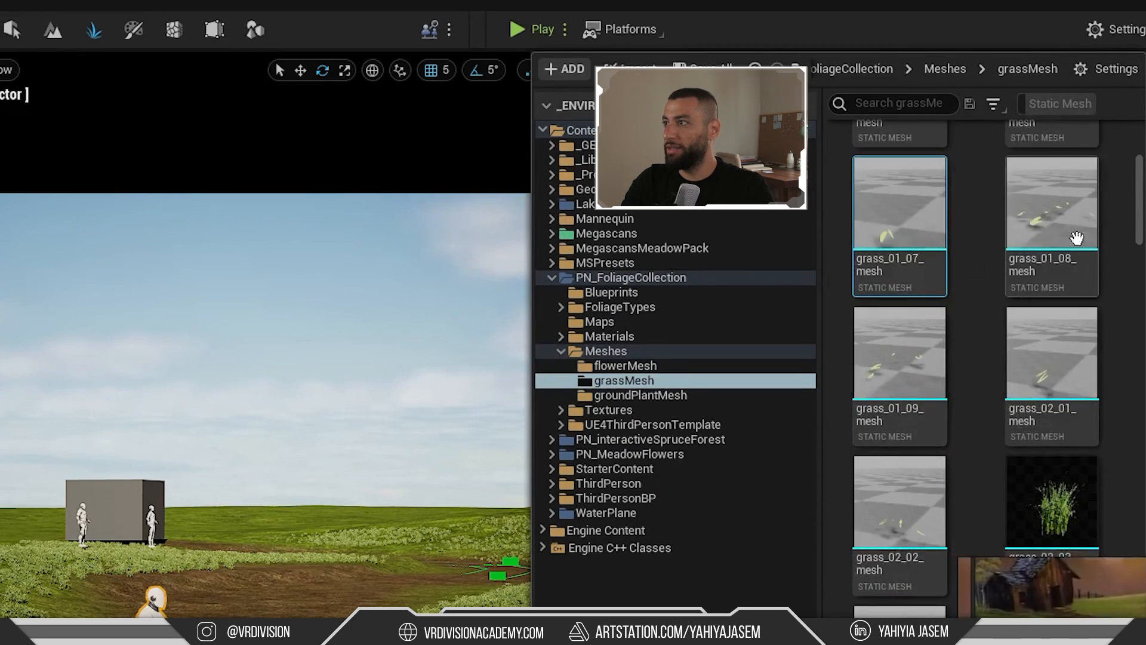
pyautogui.scroll(-1, 1051, 281)
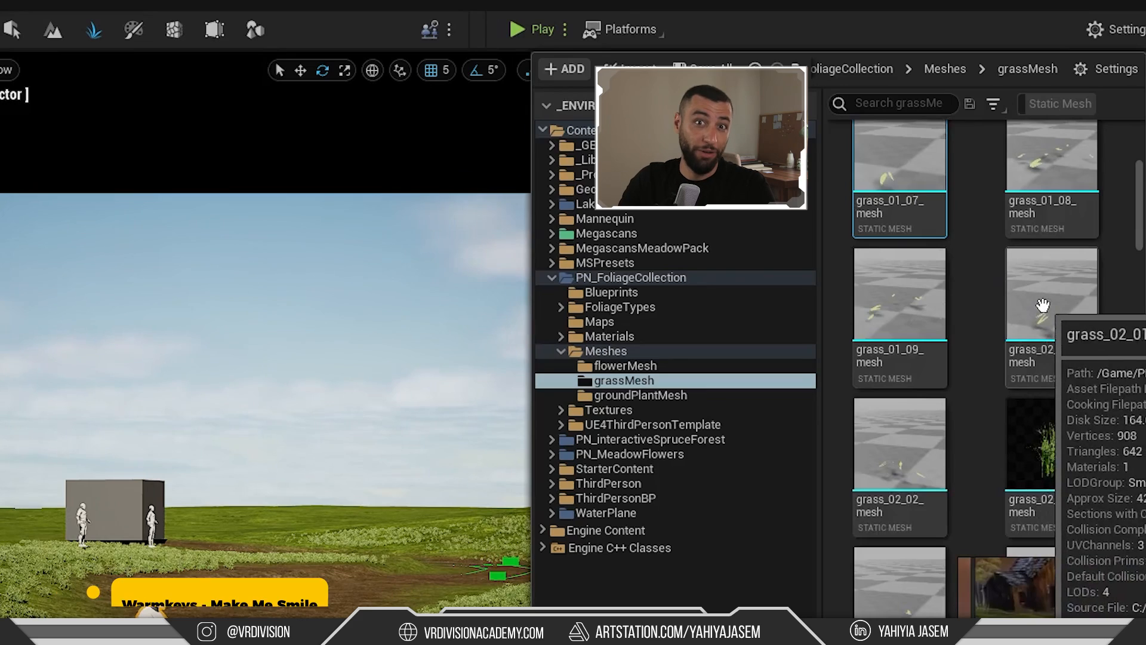
pyautogui.click(1039, 356)
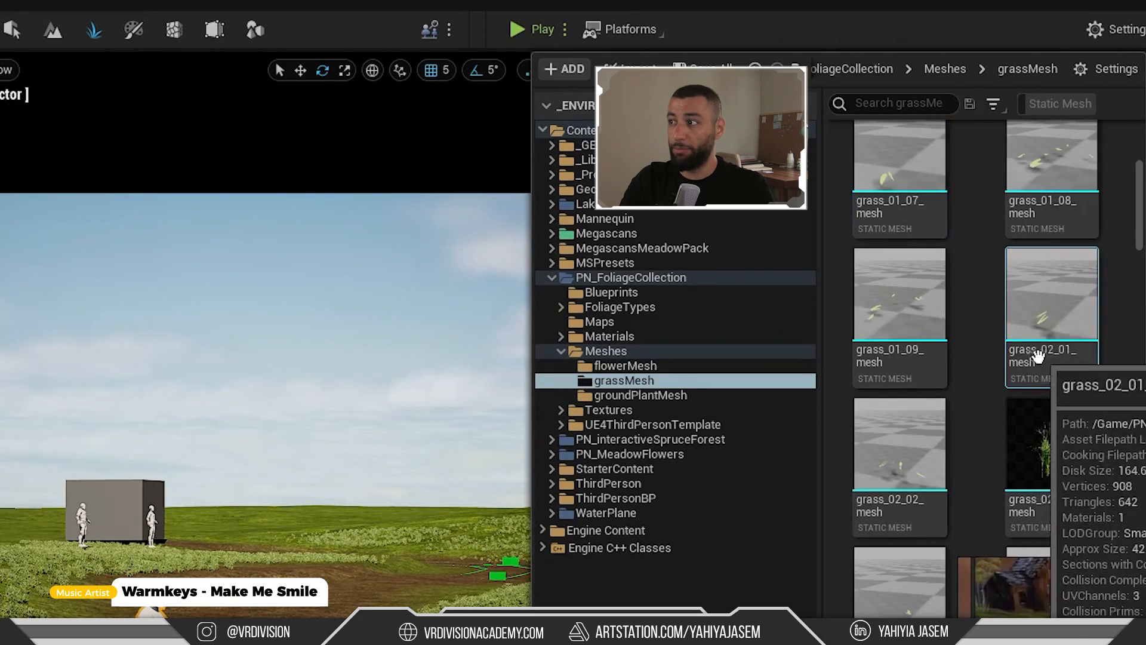
pyautogui.moveTo(1039, 356); pyautogui.dragTo(151, 423)
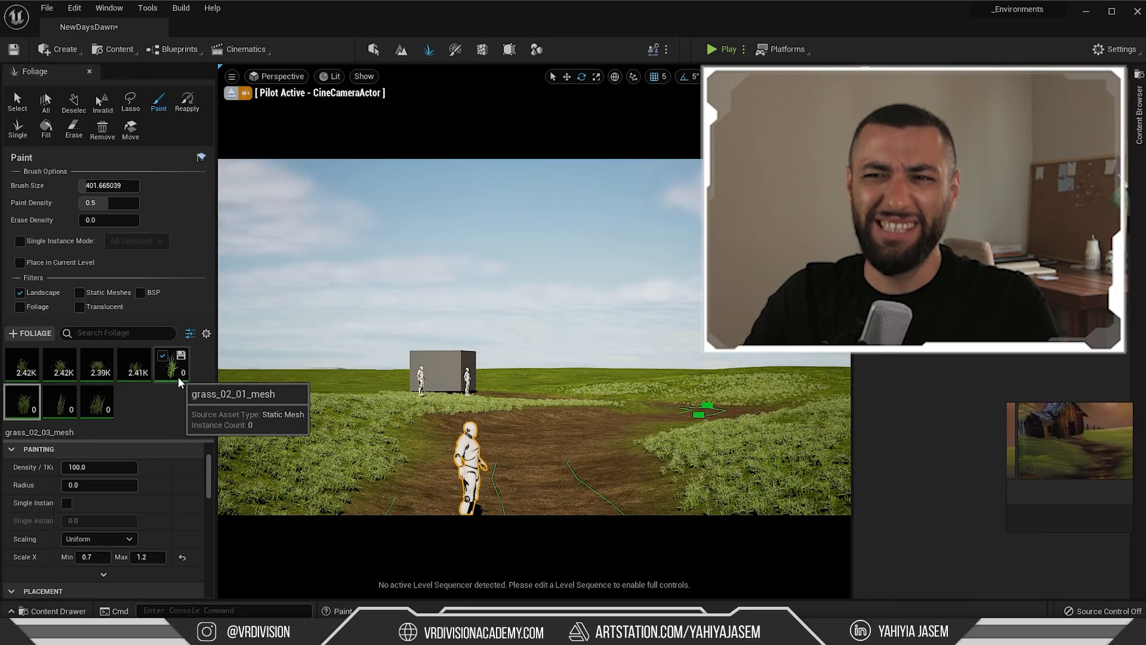
# Select the grass_02_01_mesh foliage type and add grass_02_02_mesh to the foliage palette for painting alongside it
pyautogui.click(173, 374)
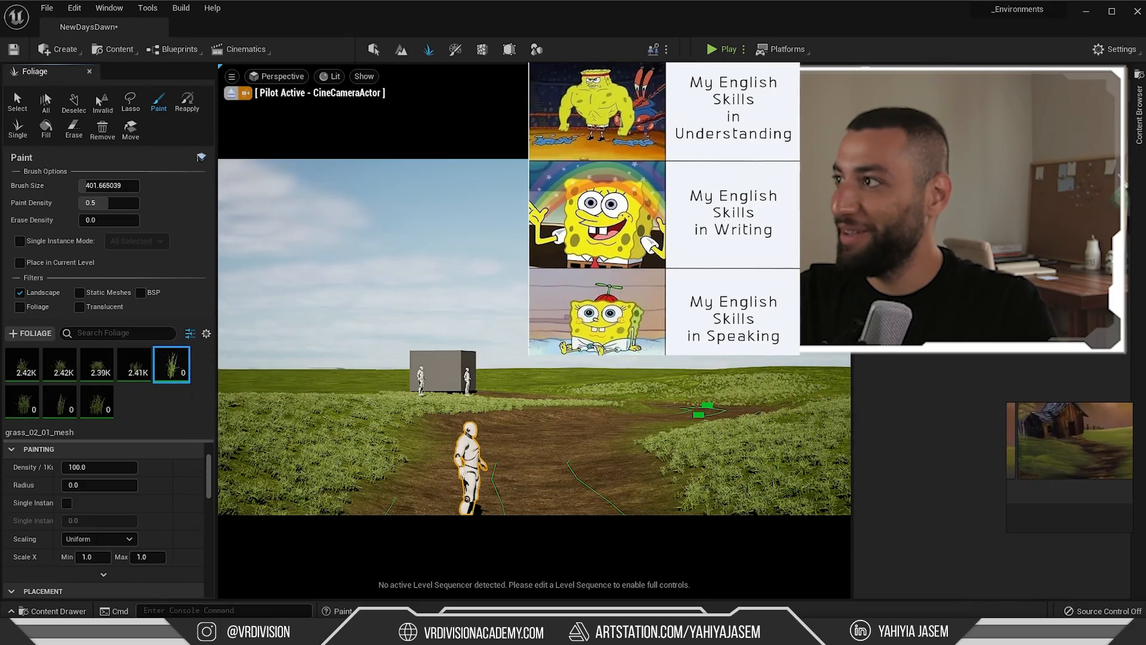
pyautogui.click(1139, 108)
pyautogui.moveTo(1051, 304); pyautogui.dragTo(1052, 244, button='right')
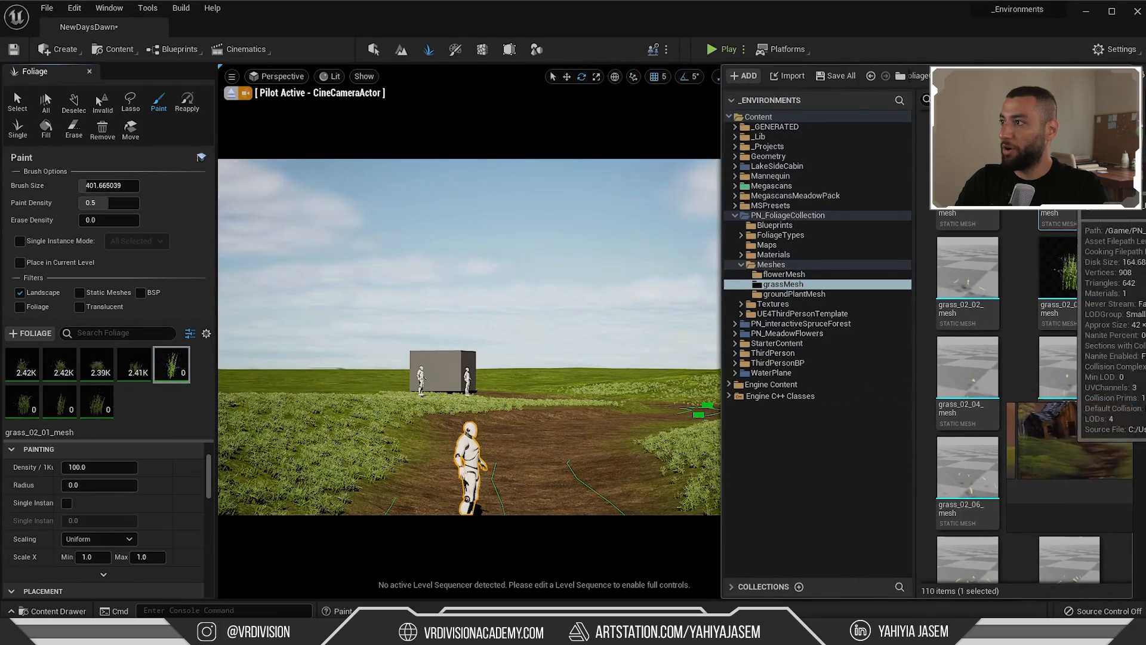
pyautogui.click(962, 269)
pyautogui.keyDown('ctrl'); pyautogui.click(1052, 286); pyautogui.keyUp('ctrl')
pyautogui.moveTo(967, 281)
pyautogui.mouseDown()
pyautogui.moveTo(716, 358)
pyautogui.moveTo(177, 408)
pyautogui.mouseUp()
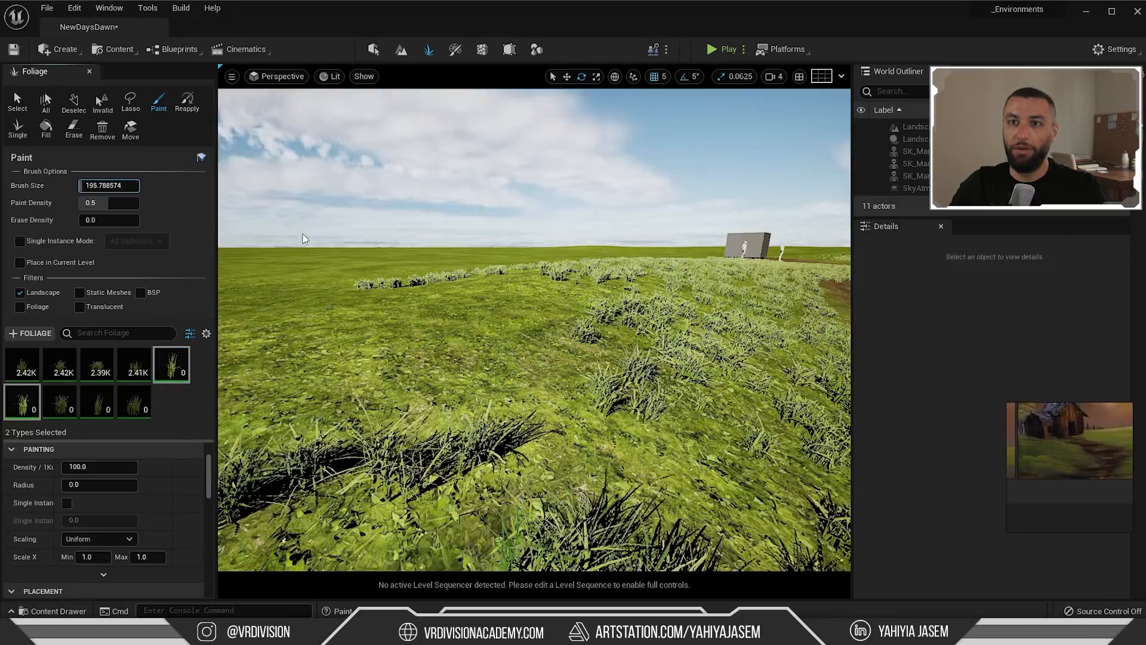
# Set the mobility of the two selected tall grass types to Movable in their instance settings
pyautogui.moveTo(409, 286); pyautogui.dragTo(388, 358, button='right')
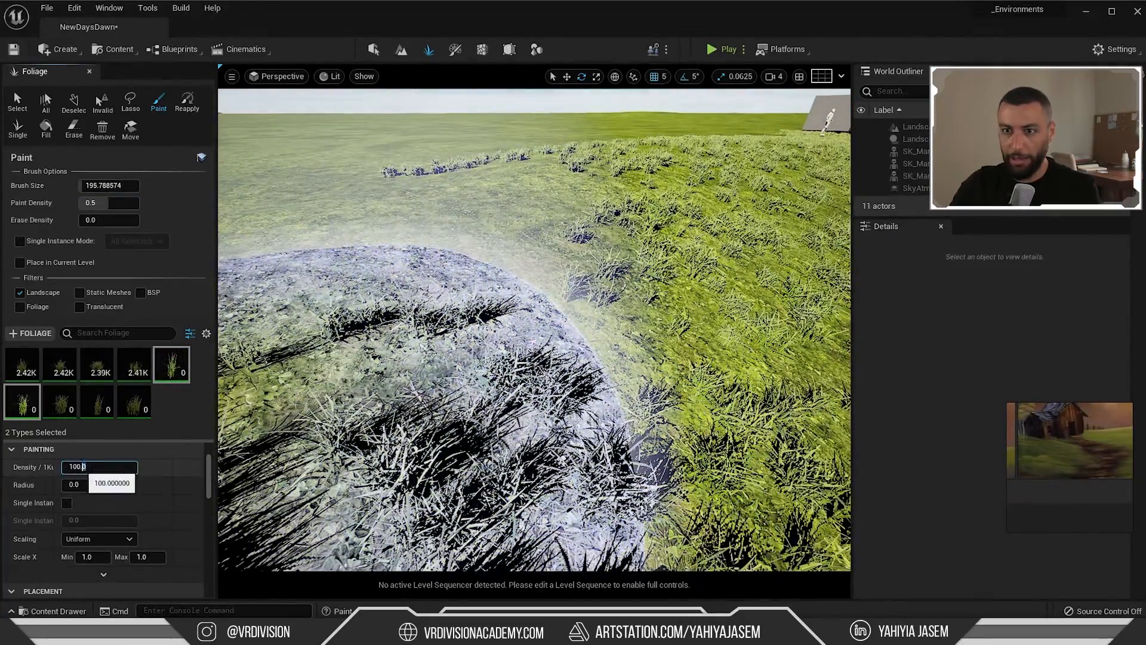
pyautogui.moveTo(794, 179)
pyautogui.mouseDown(button='right')
pyautogui.moveTo(674, 215)
pyautogui.moveTo(663, 298)
pyautogui.mouseUp(button='right')
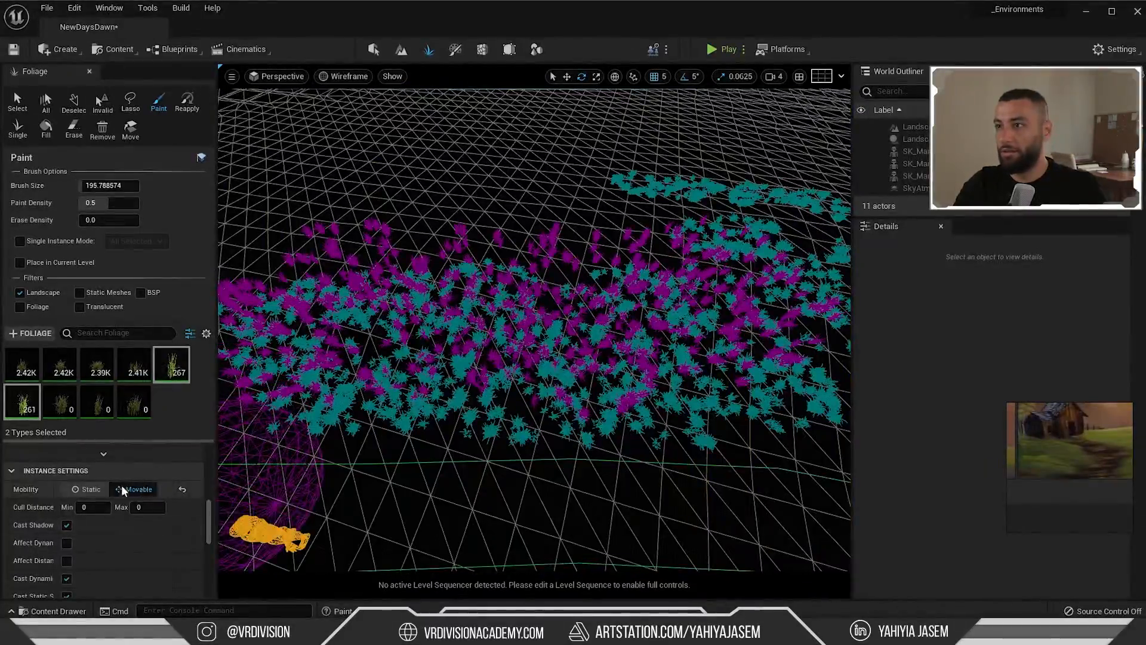
pyautogui.click(123, 489)
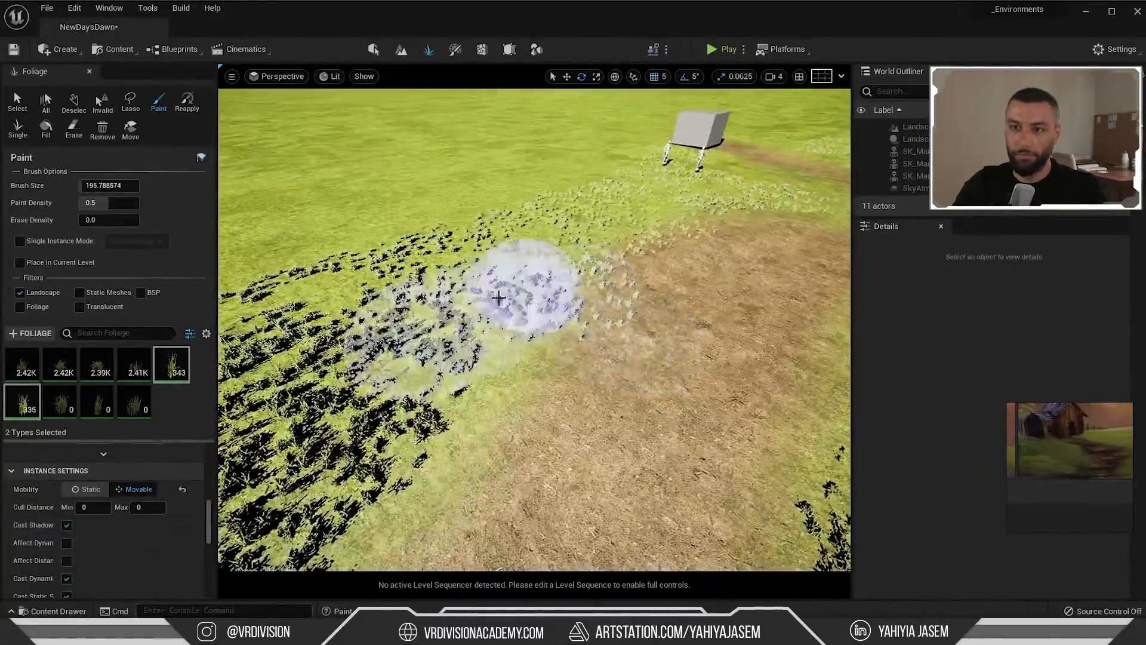
# Paint the tall grass types over the field left of the dirt path and erase stray foliage along the path's edge
pyautogui.moveTo(525, 281); pyautogui.dragTo(440, 275)
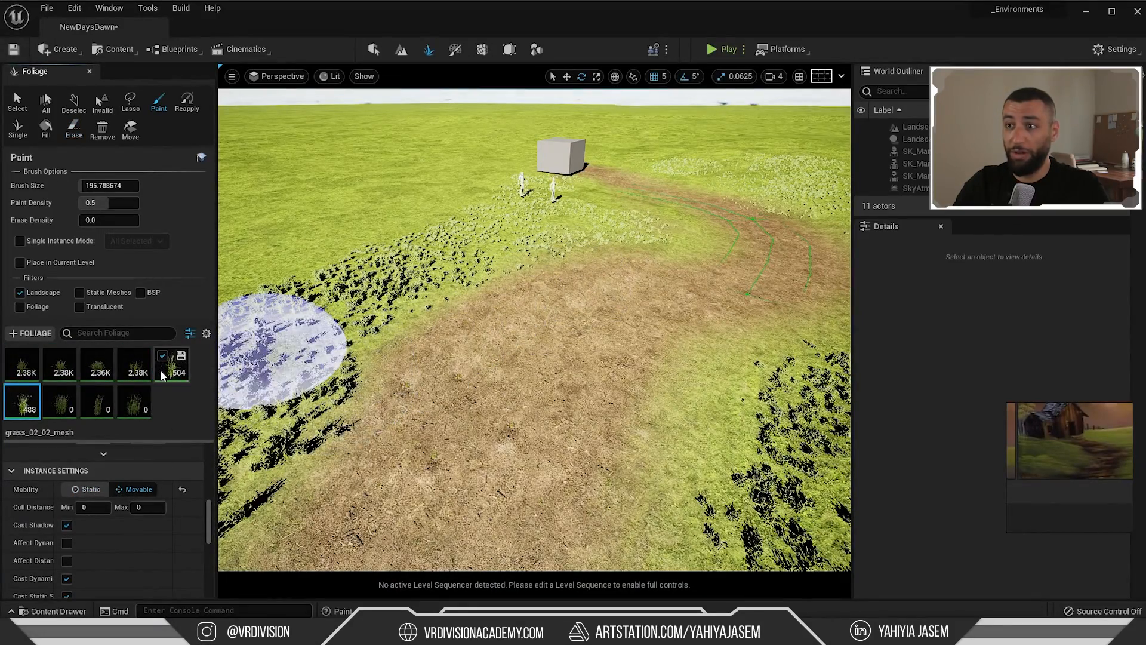
pyautogui.moveTo(442, 337)
pyautogui.mouseDown()
pyautogui.moveTo(493, 274)
pyautogui.moveTo(370, 292)
pyautogui.mouseUp()
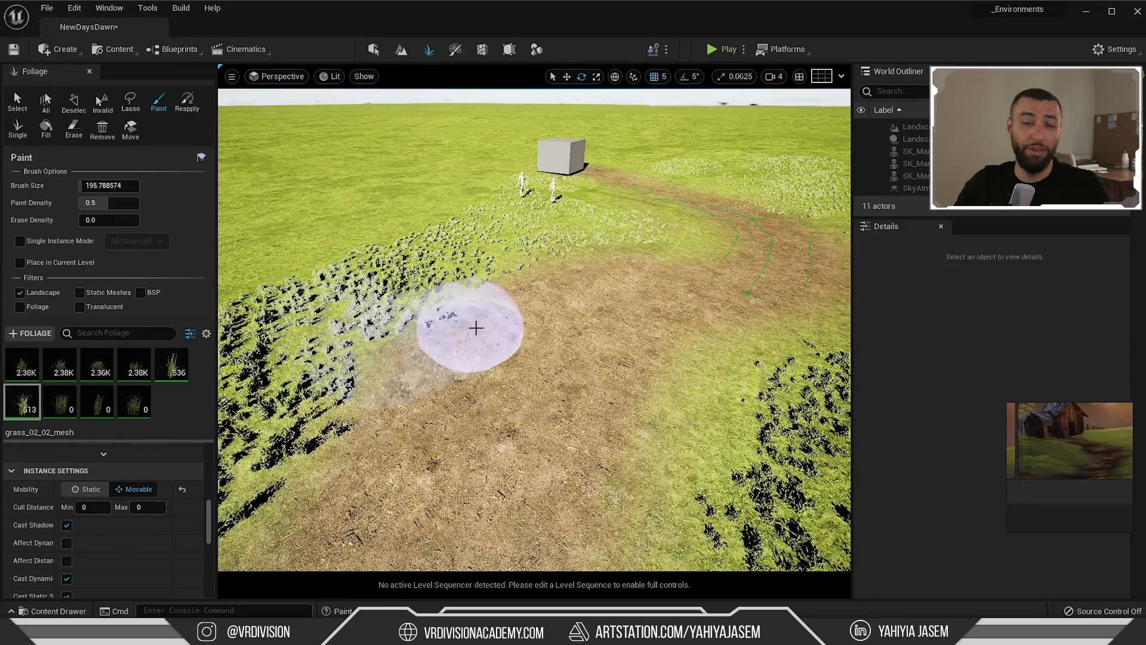
pyautogui.keyDown('shift'); pyautogui.moveTo(473, 324); pyautogui.dragTo(452, 304); pyautogui.keyUp('shift')
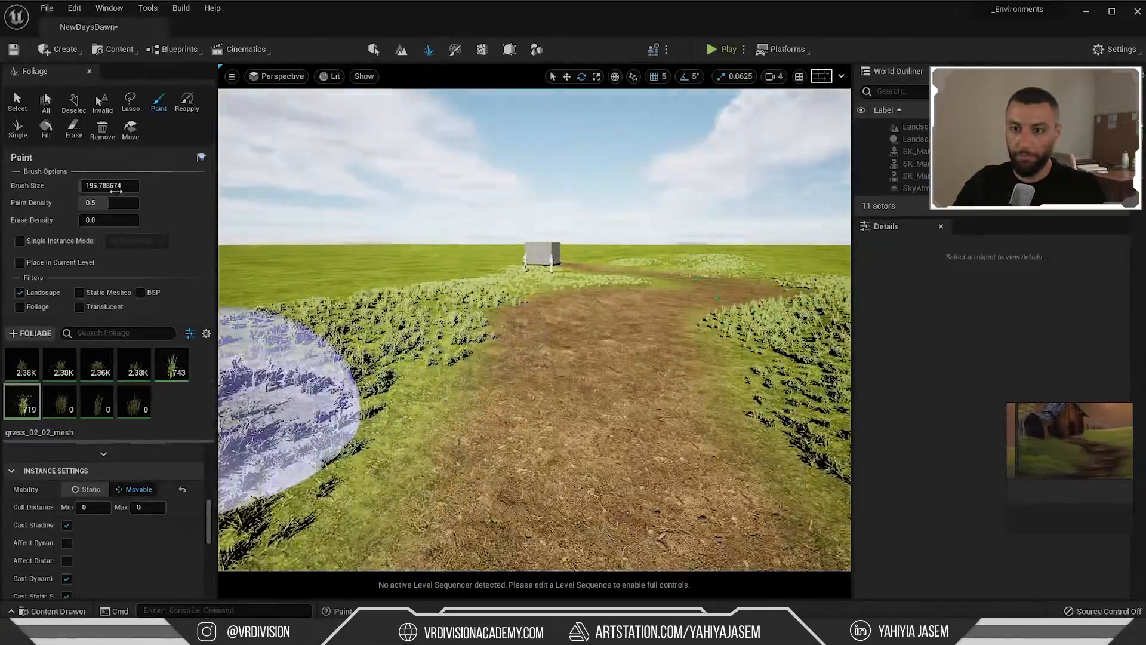
# Reduce the foliage brush size to about 82.75 and paint grass along the left border of the dirt path
pyautogui.moveTo(116, 190); pyautogui.dragTo(90, 190)
pyautogui.moveTo(478, 406); pyautogui.dragTo(257, 454)
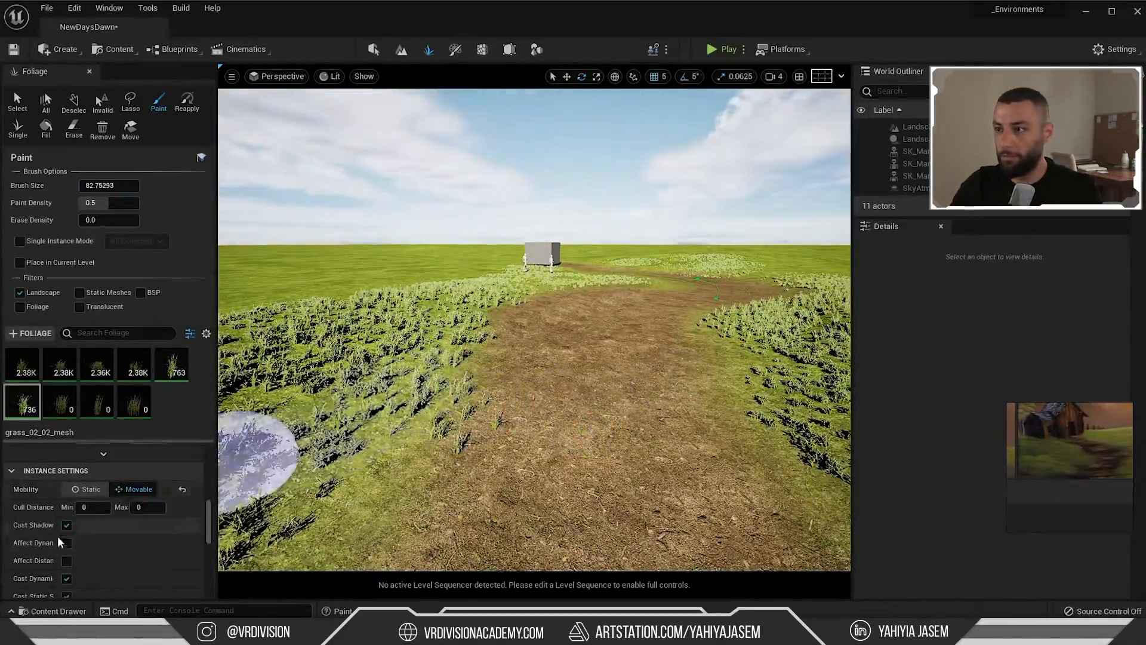
pyautogui.scroll(3, 115, 547)
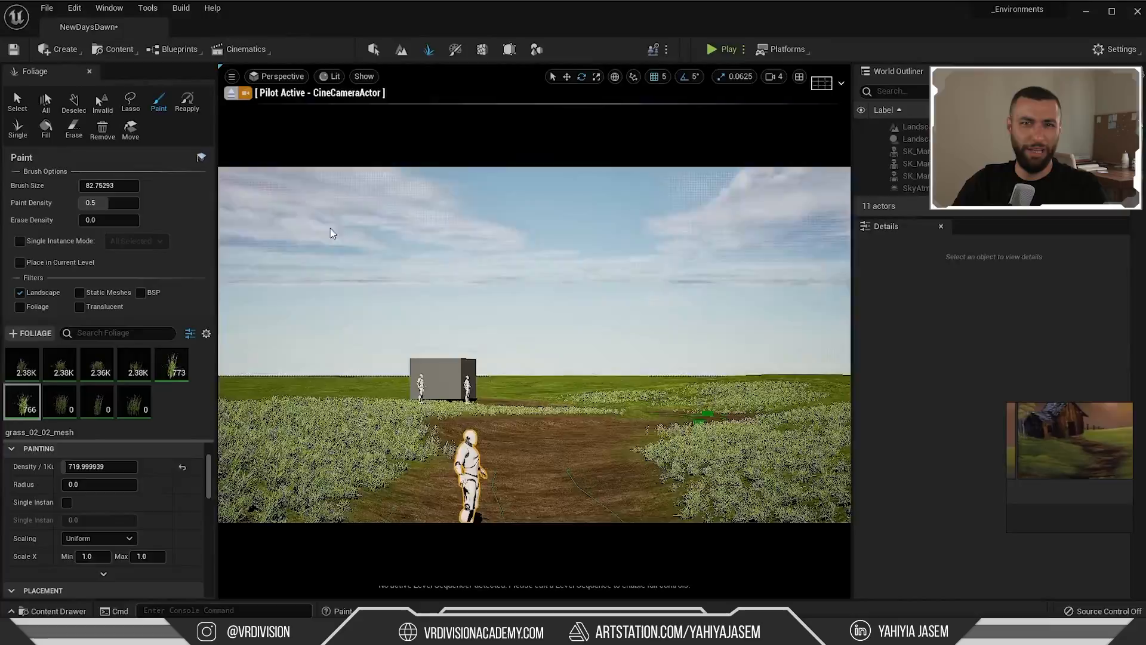
# Maximize the viewport, move the floating reference image nearer the path's bend, and restore the editor layout
pyautogui.press('F11')
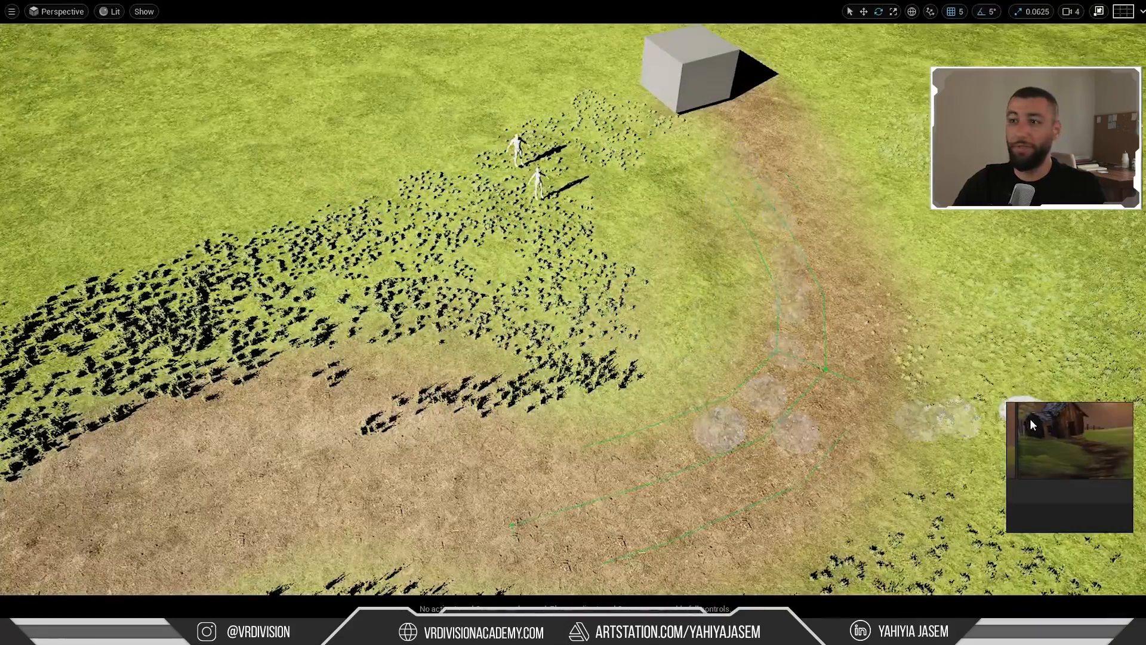
pyautogui.moveTo(1030, 418); pyautogui.dragTo(1011, 394)
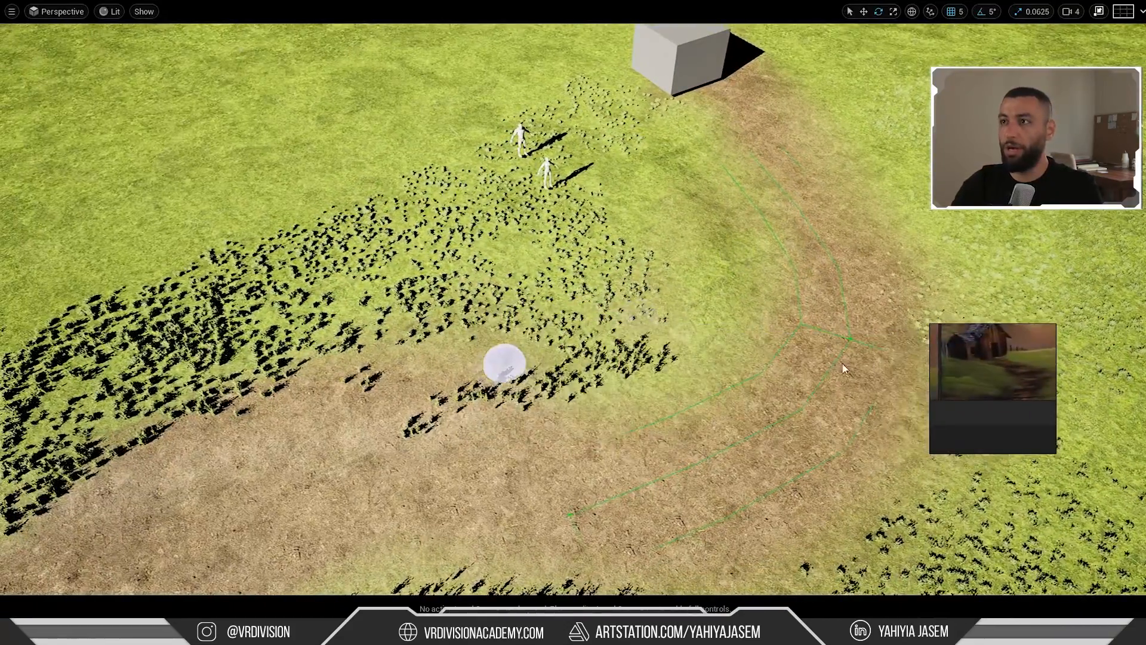
pyautogui.moveTo(627, 347)
pyautogui.mouseDown(button='right')
pyautogui.moveTo(610, 342)
pyautogui.moveTo(616, 327)
pyautogui.mouseUp(button='right')
pyautogui.press('F11')
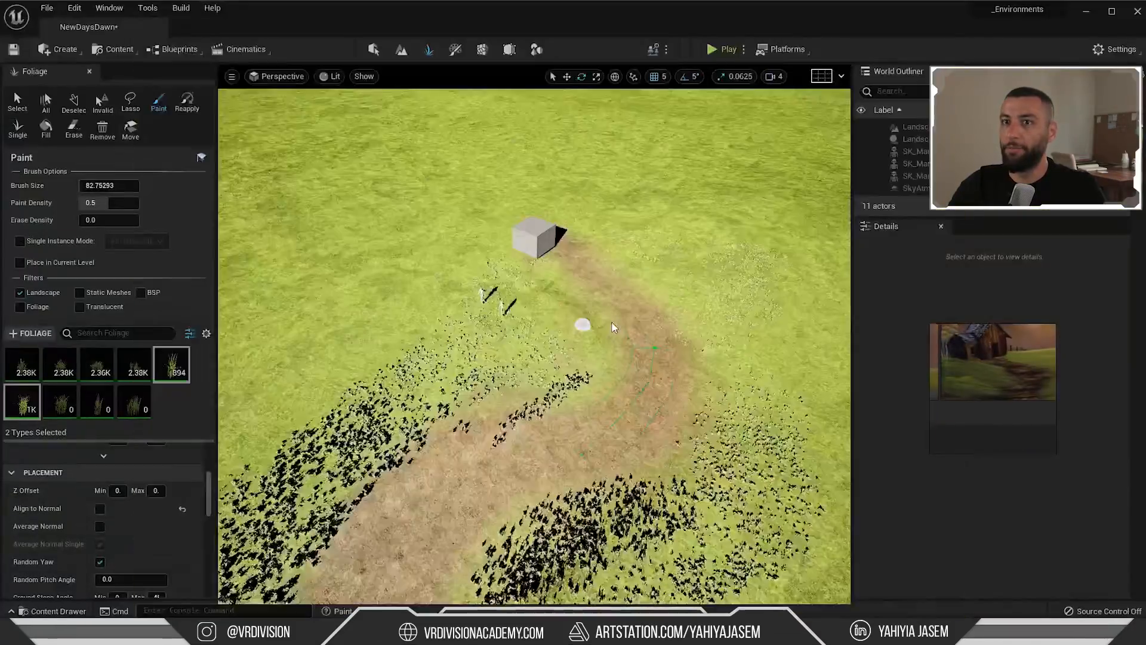
# Switch to landscape sculpting with the Flatten tool, using a brush size of about 343 and a tool strength of about 0.27
pyautogui.click(405, 50)
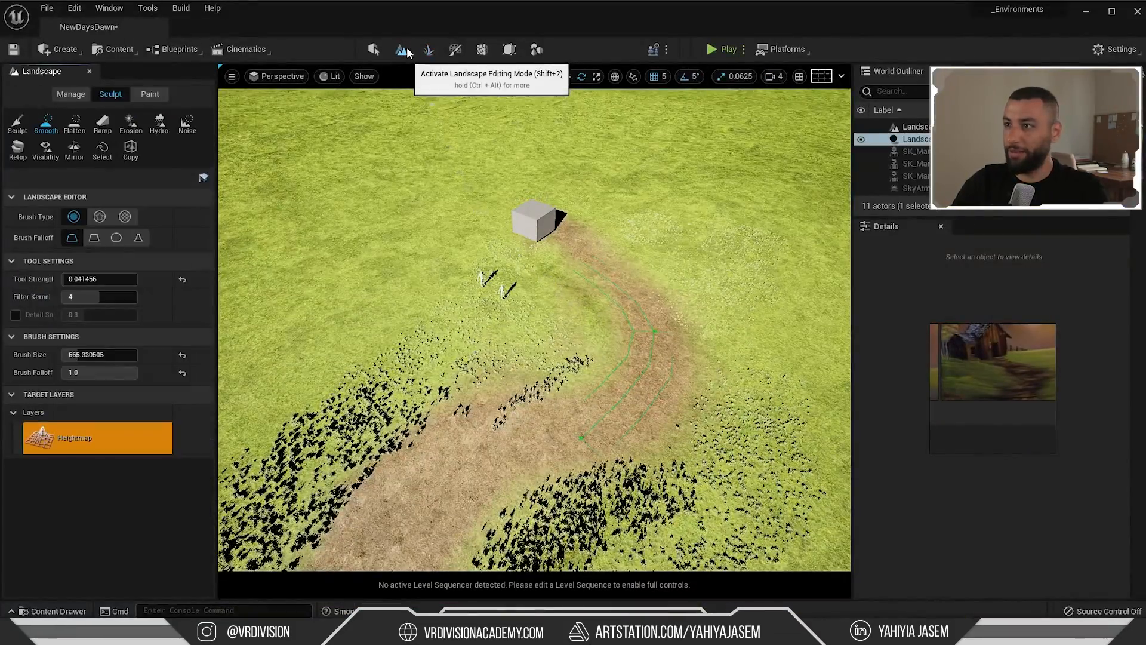
pyautogui.click(73, 126)
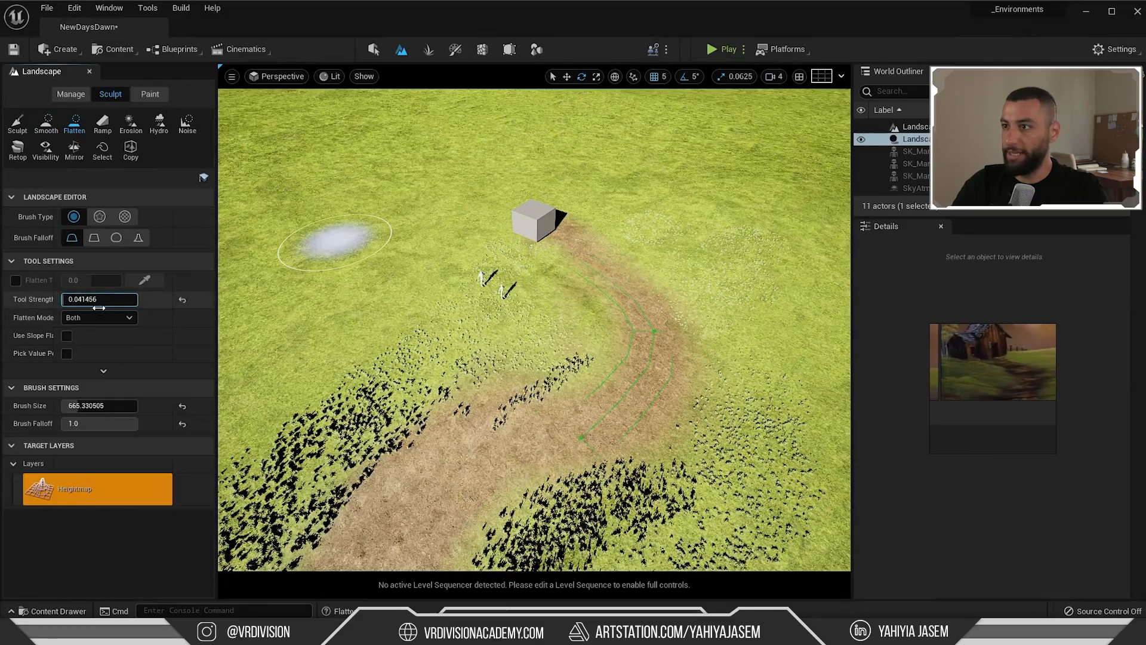
pyautogui.moveTo(73, 405); pyautogui.dragTo(68, 405)
pyautogui.moveTo(558, 256); pyautogui.dragTo(537, 247, button='right')
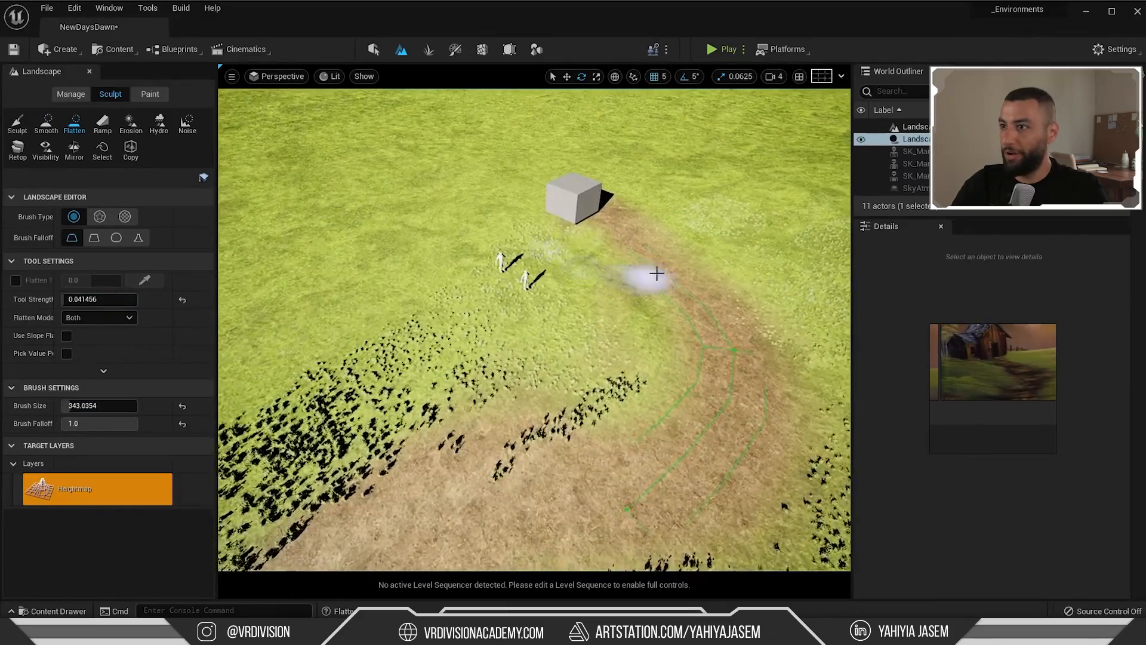
pyautogui.moveTo(67, 299); pyautogui.dragTo(83, 300)
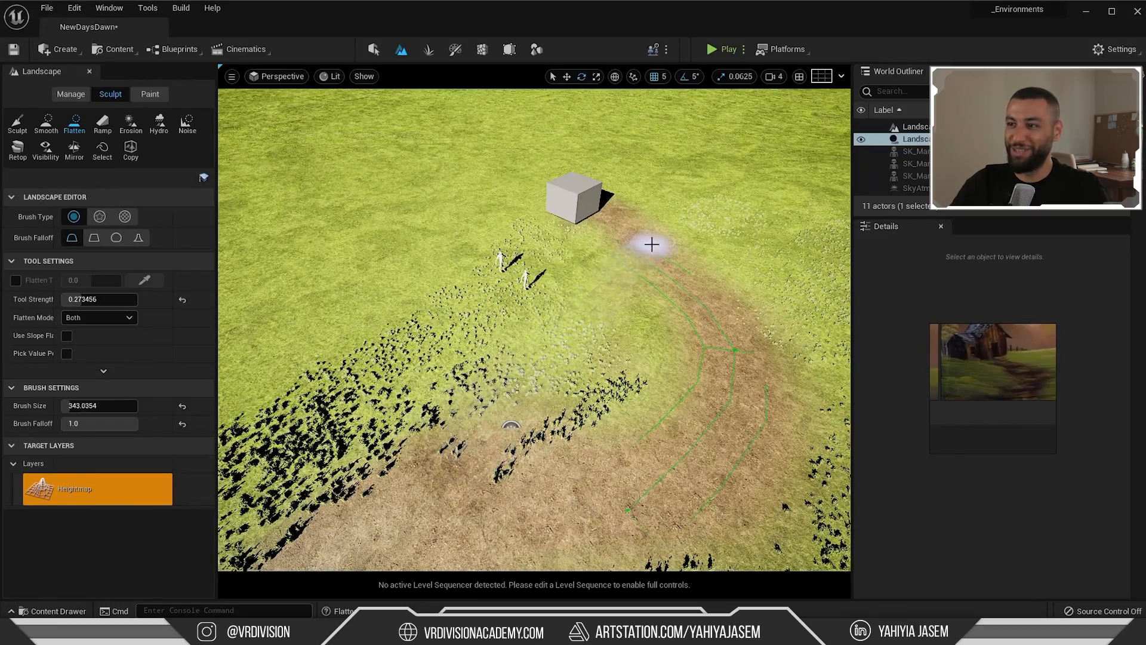
pyautogui.moveTo(500, 456); pyautogui.dragTo(501, 447, button='right')
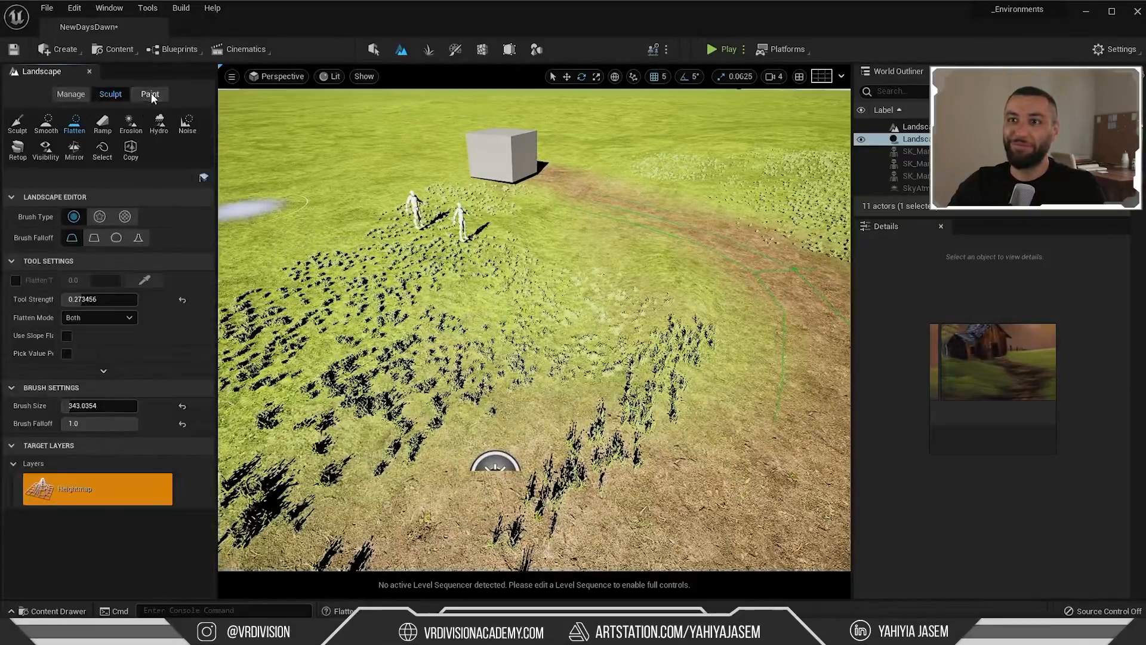
# Paint the Material 1 dirt layer on the landscape as a second path branch running through the grass from the cube
pyautogui.click(150, 94)
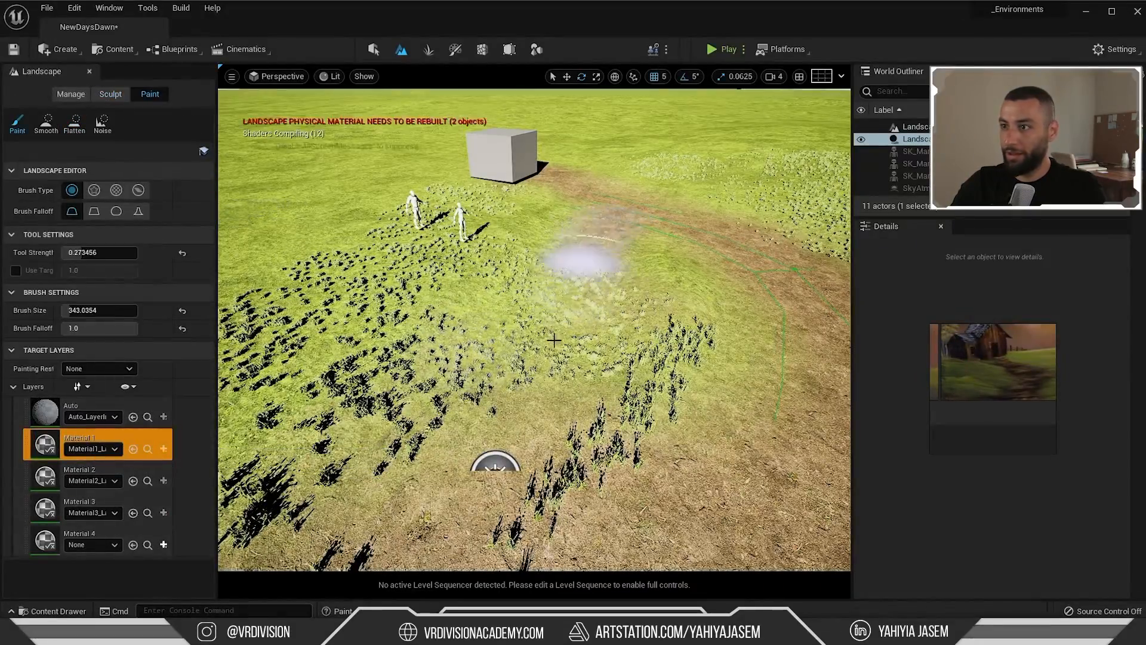
pyautogui.moveTo(593, 233); pyautogui.dragTo(537, 239, button='right')
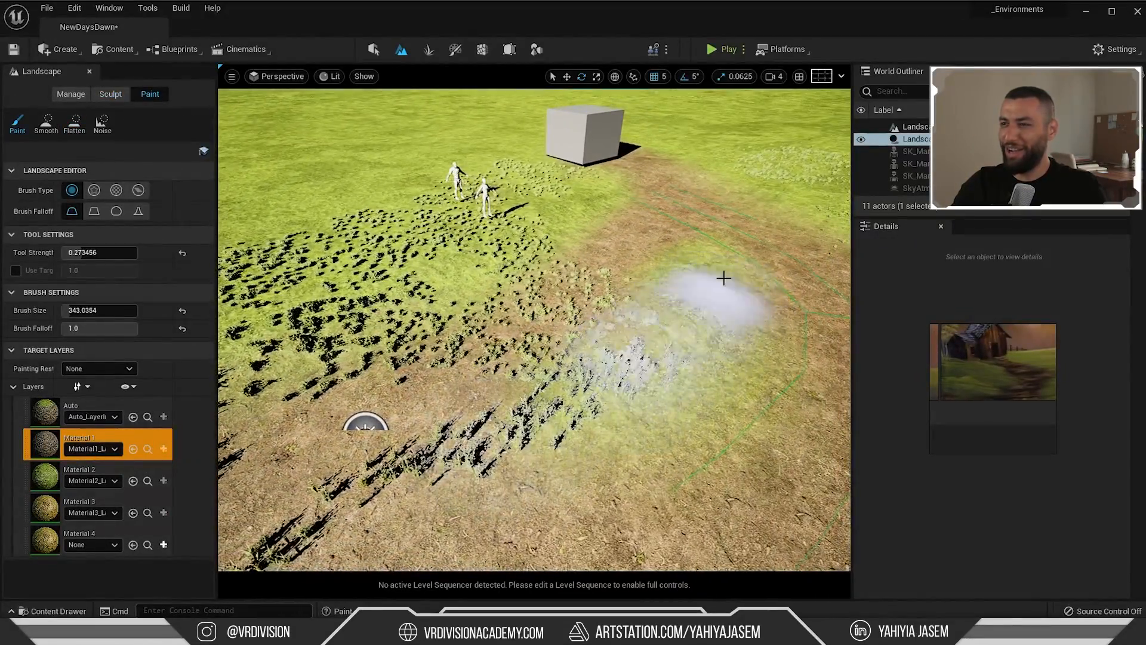
pyautogui.moveTo(633, 352); pyautogui.dragTo(681, 358, button='right')
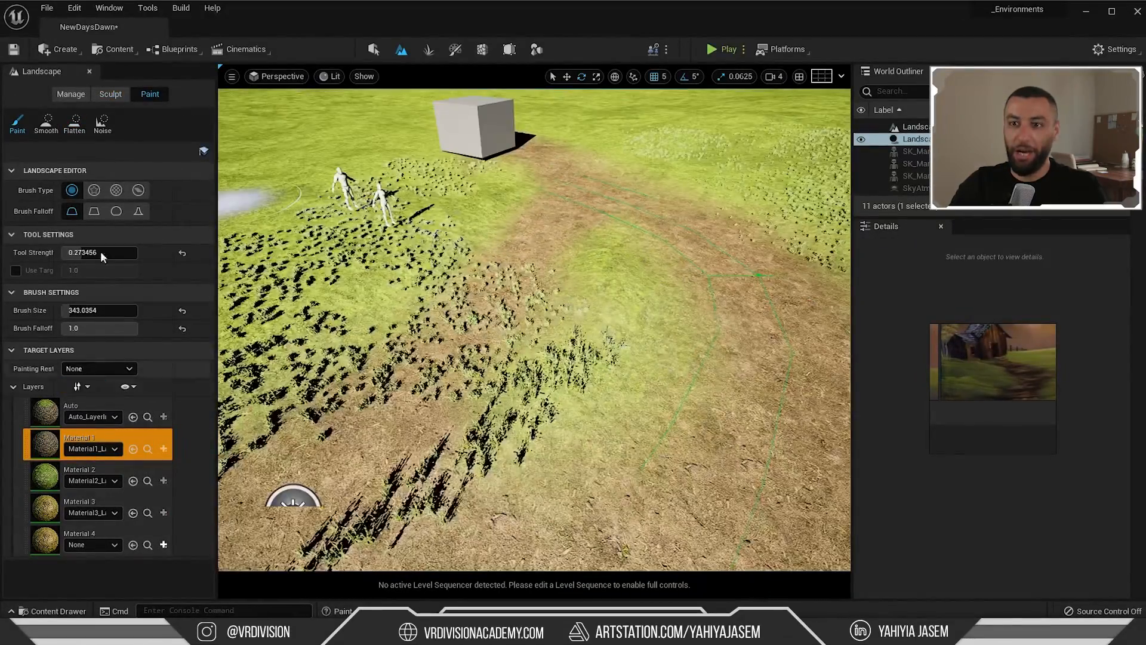
# Return to foliage editing, select all nine grass types, and erase the foliage covering the new dirt branch
pyautogui.click(424, 53)
pyautogui.click(138, 407)
pyautogui.keyDown('shift'); pyautogui.click(14, 361); pyautogui.keyUp('shift')
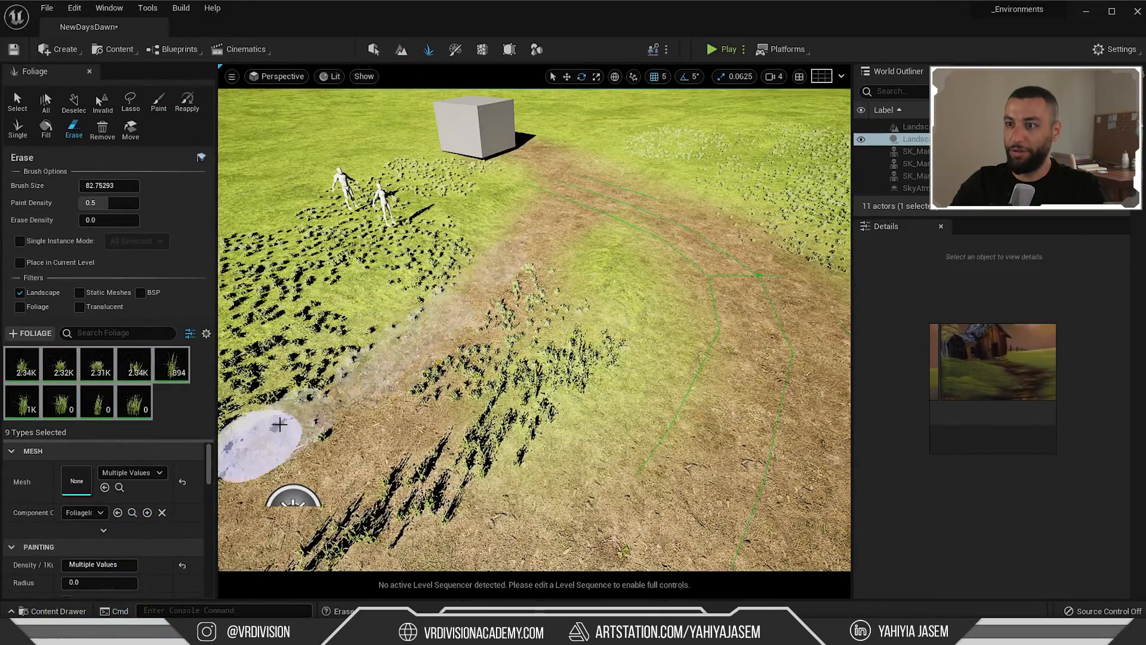
# Paint all nine grass types densely on the grassy patch between the dirt branches and on the bank opposite it
pyautogui.moveTo(449, 362); pyautogui.dragTo(358, 388, button='right')
pyautogui.moveTo(525, 412); pyautogui.dragTo(670, 390)
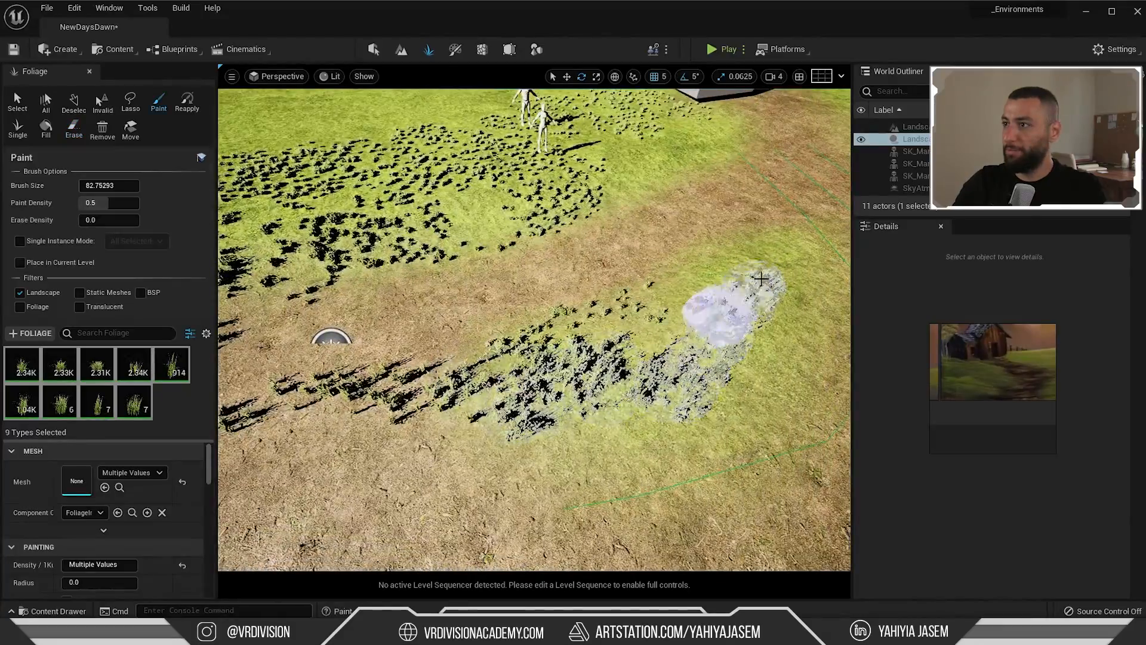
pyautogui.moveTo(489, 213); pyautogui.dragTo(363, 220)
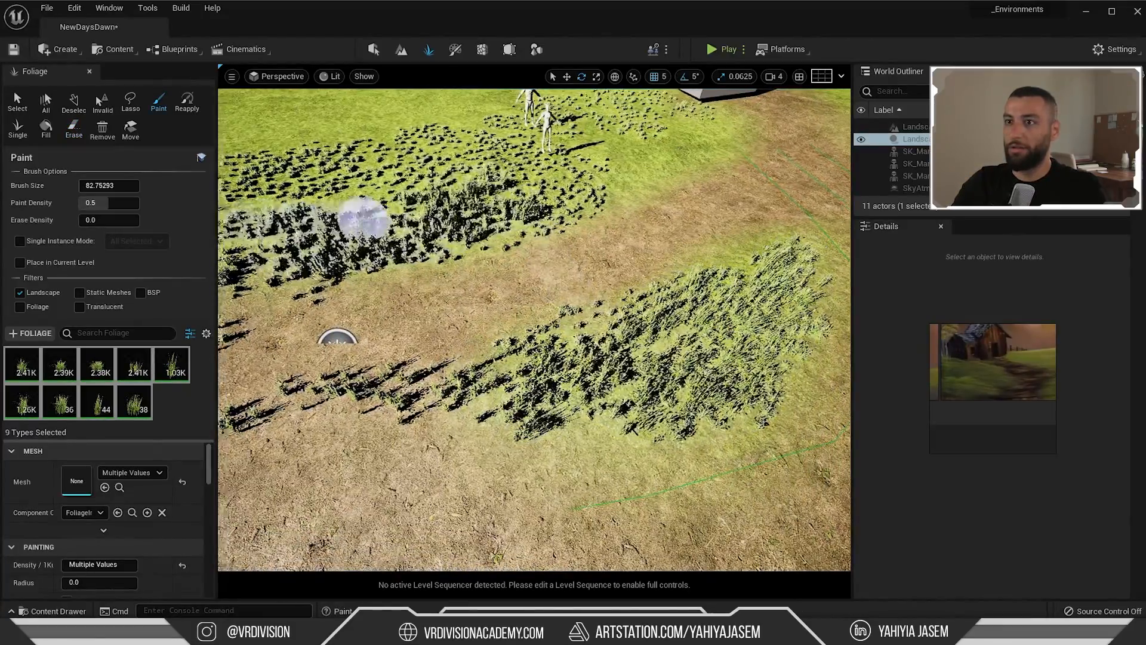
# Erase stray grass from the dirt branch and paint more mixed grass along its bordering bank
pyautogui.moveTo(363, 220); pyautogui.dragTo(265, 338, button='right')
pyautogui.moveTo(554, 309)
pyautogui.keyDown('shift'); pyautogui.mouseDown()
pyautogui.moveTo(297, 414)
pyautogui.moveTo(491, 349)
pyautogui.mouseUp(); pyautogui.keyUp('shift')
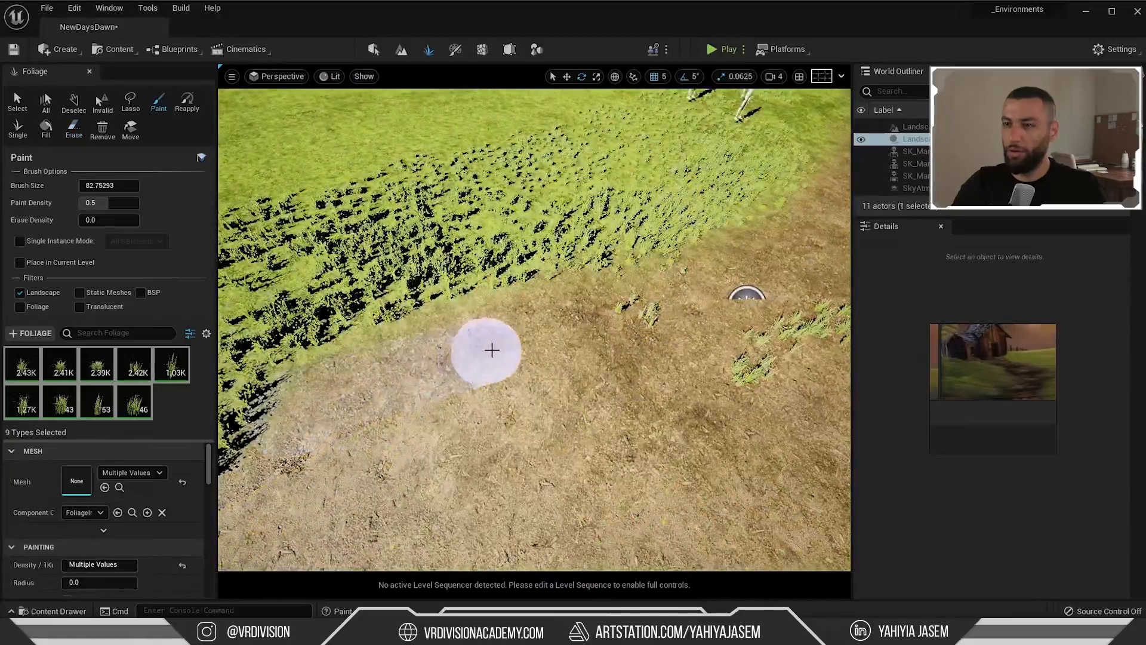
pyautogui.moveTo(491, 349); pyautogui.dragTo(482, 353, button='right')
pyautogui.moveTo(725, 221); pyautogui.dragTo(418, 366)
pyautogui.moveTo(417, 366); pyautogui.dragTo(632, 243, button='right')
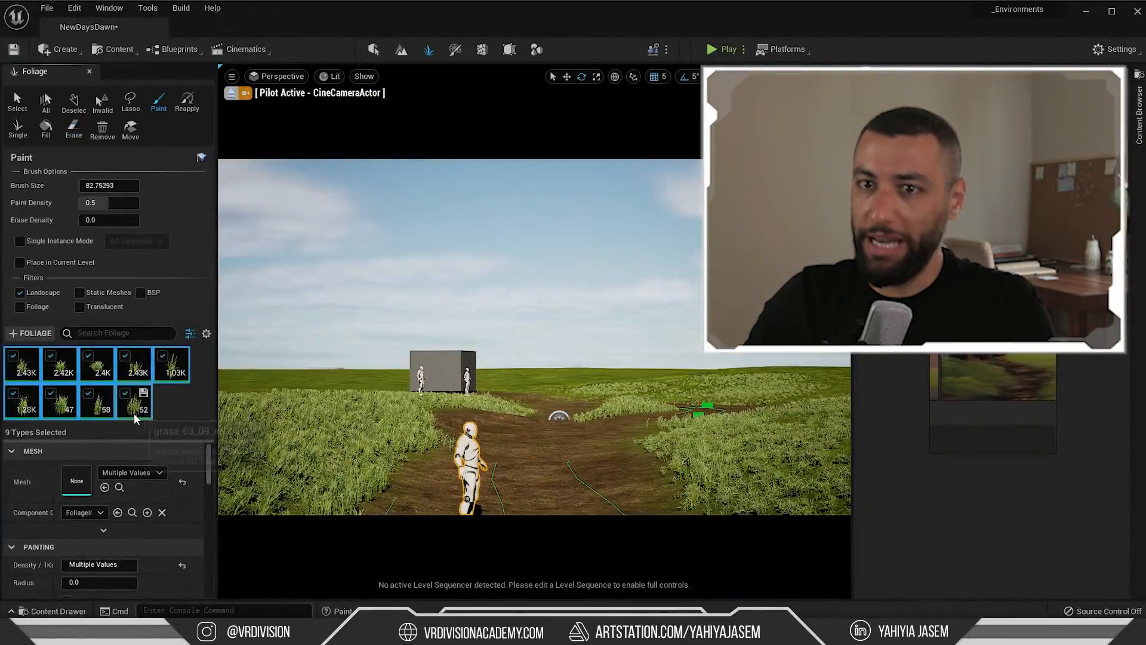
# Deactivate all nine existing grass foliage types and clear the foliage selection
pyautogui.click(135, 414)
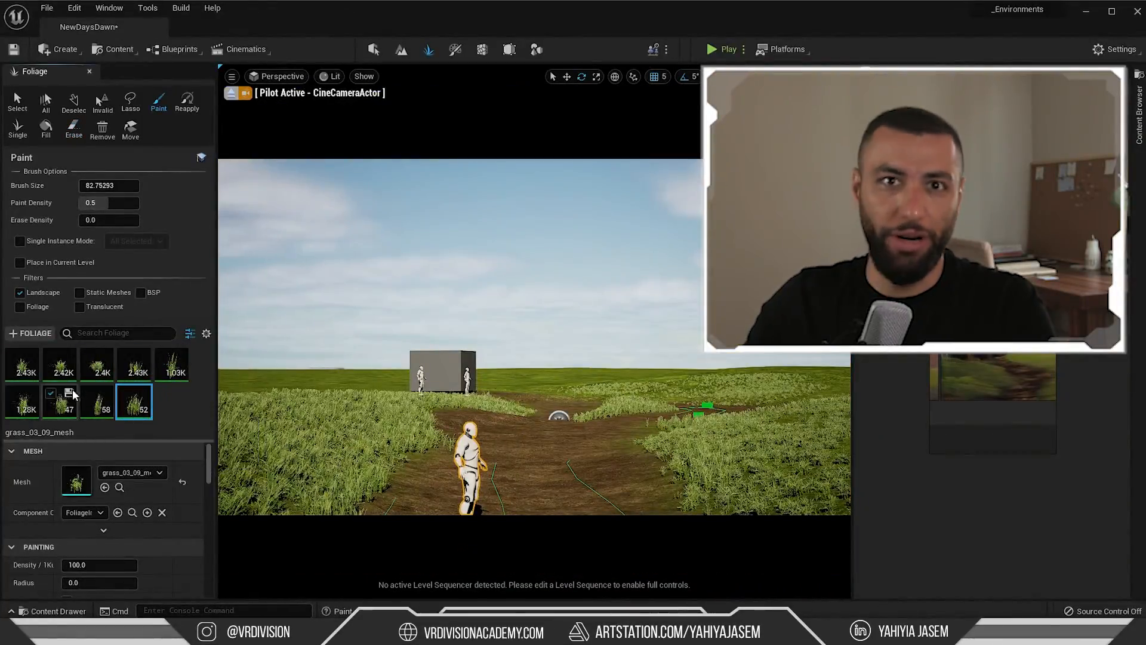
pyautogui.keyDown('shift'); pyautogui.click(21, 368); pyautogui.keyUp('shift')
pyautogui.click(13, 356)
pyautogui.click(174, 411)
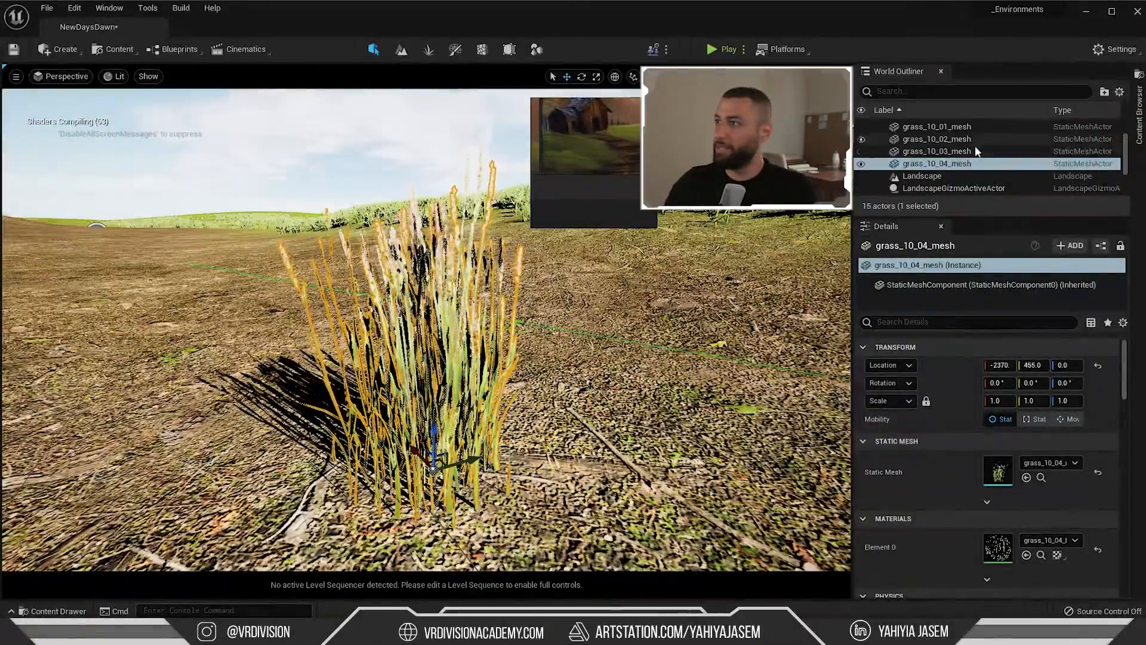
# Inspect grass_10_04_mesh in the level, find it among the project assets, and add three grass_10 meshes as foliage types
pyautogui.keyDown('alt'); pyautogui.moveTo(575, 400); pyautogui.dragTo(434, 394); pyautogui.keyUp('alt')
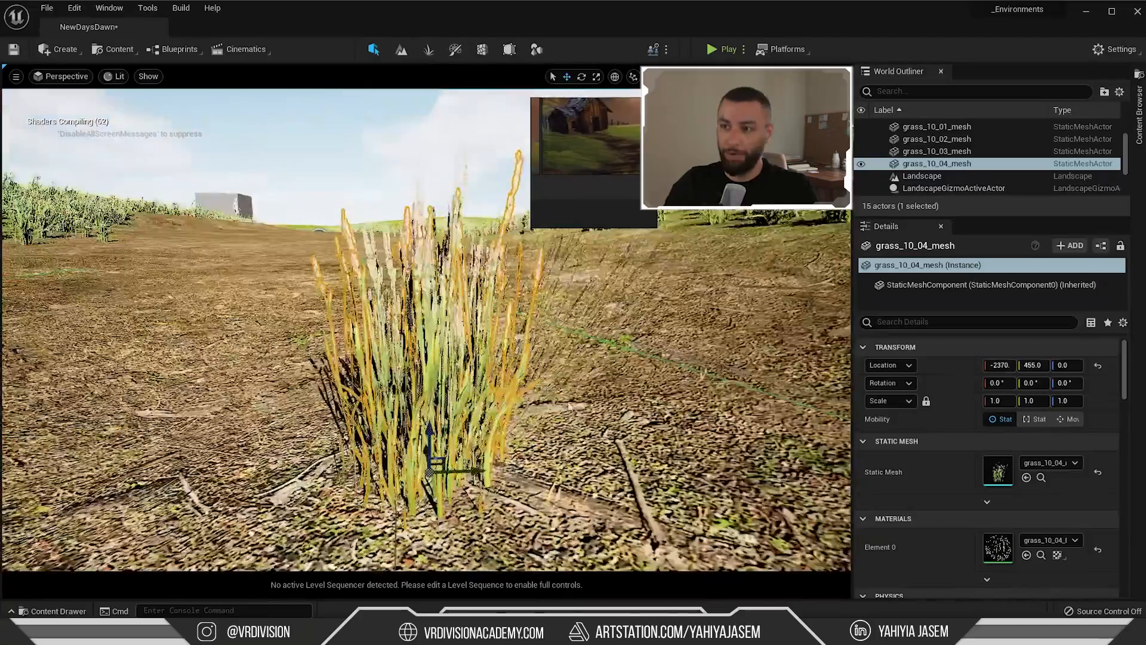
pyautogui.hotkey('ctrl', 'b')
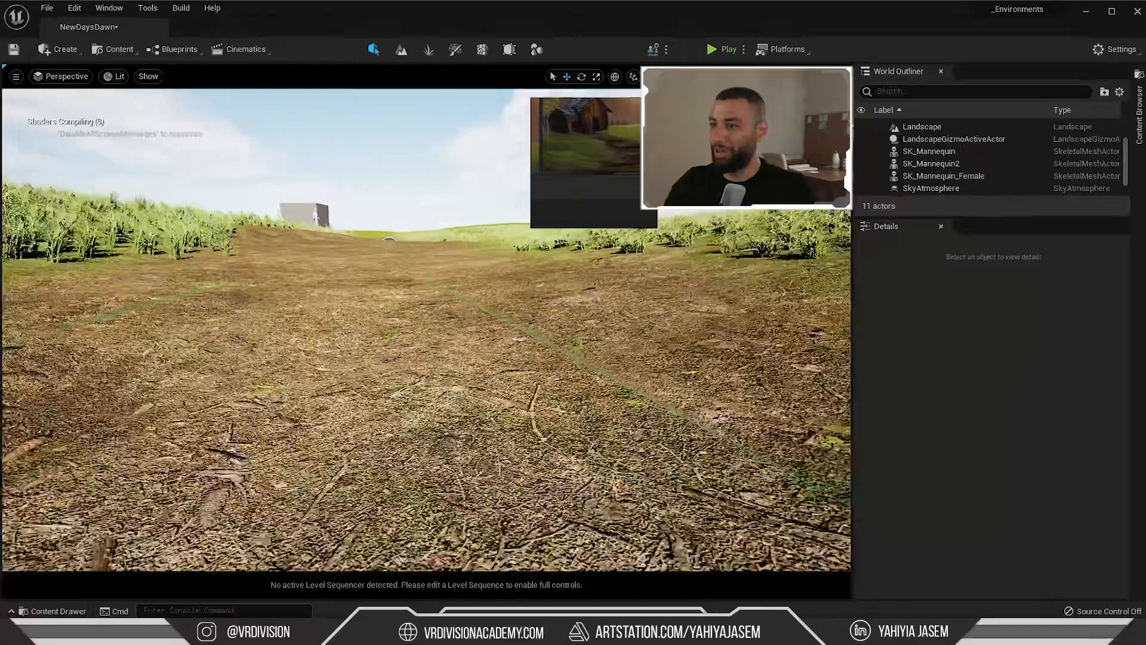
pyautogui.hotkey('ctrl', 'space')
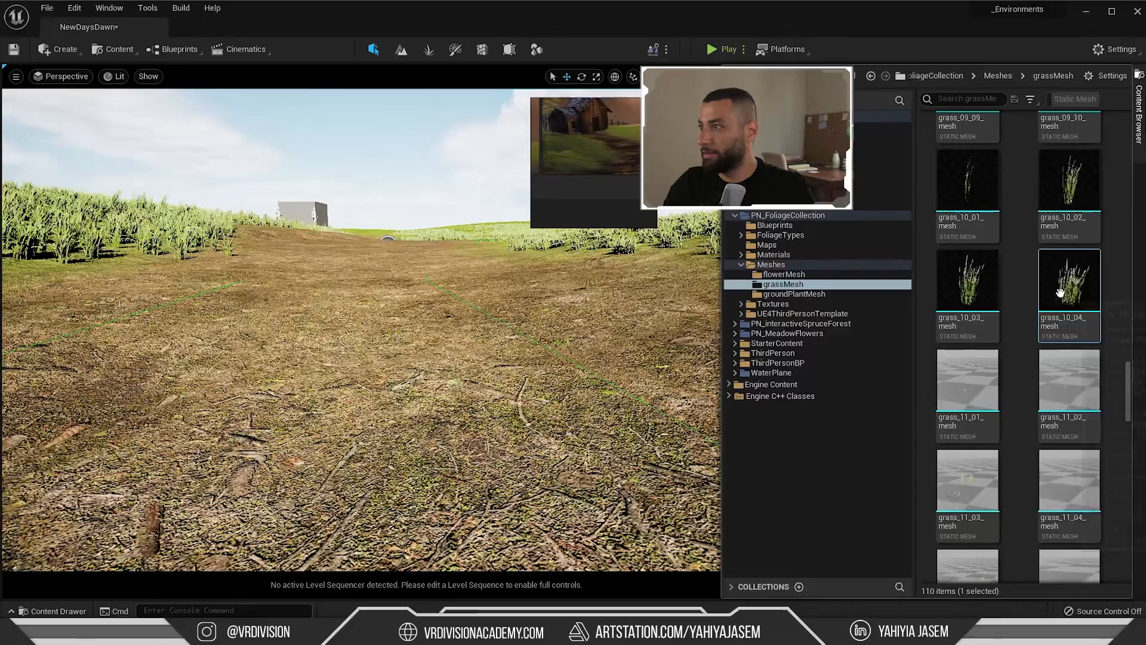
pyautogui.click(1076, 234)
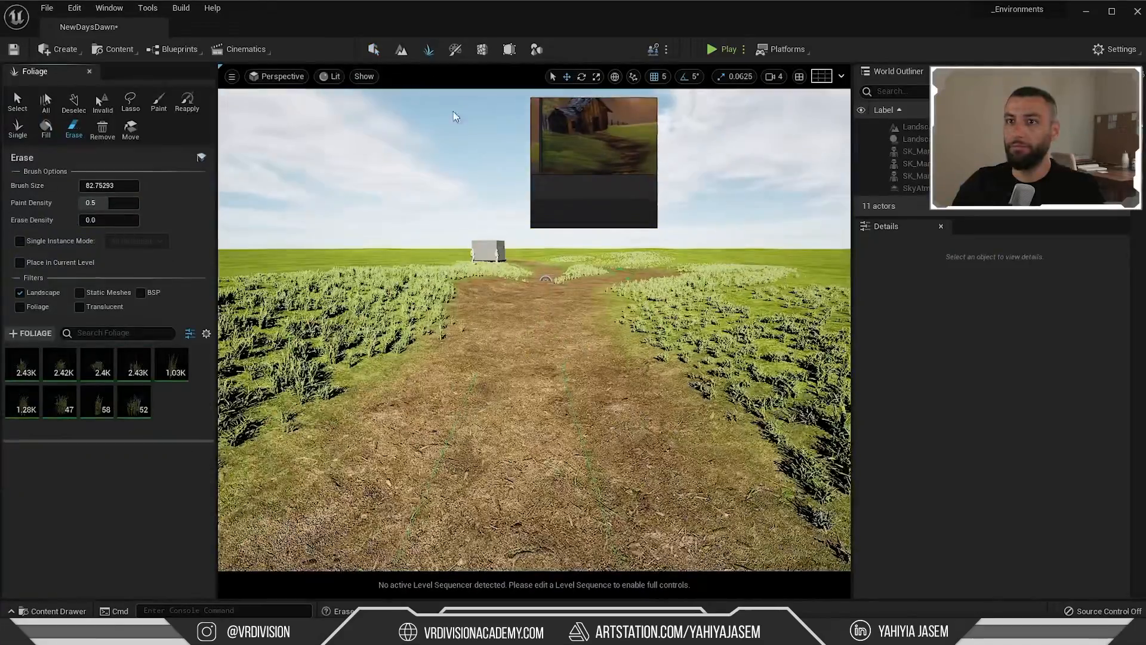
pyautogui.hotkey('ctrl', 'space')
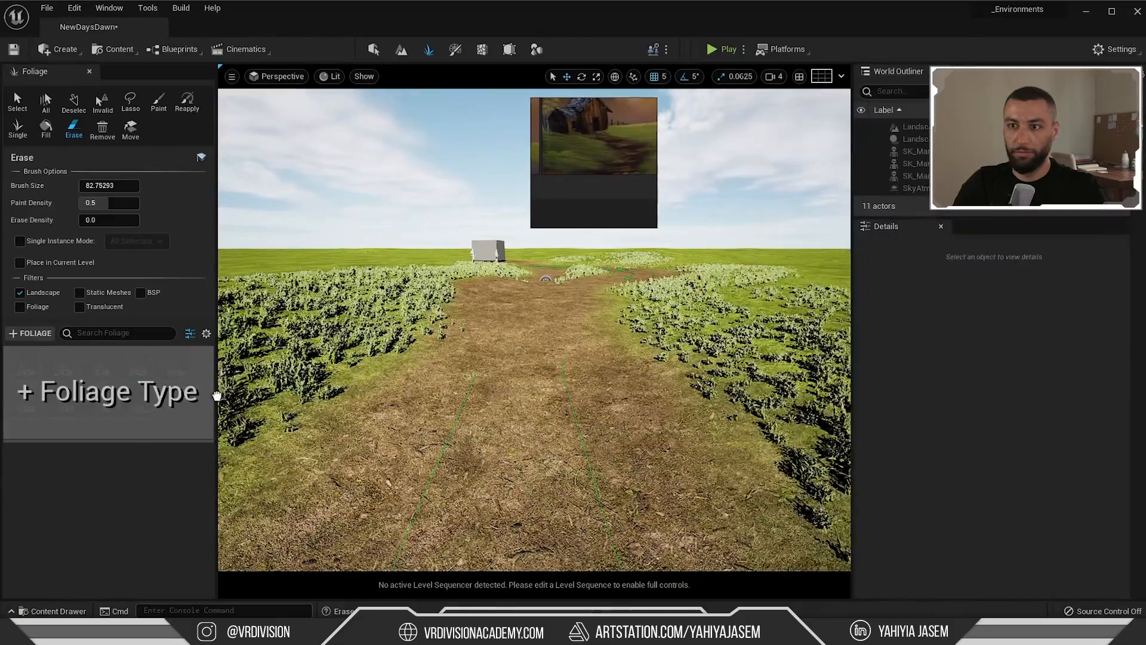
pyautogui.moveTo(107, 382); pyautogui.dragTo(174, 406)
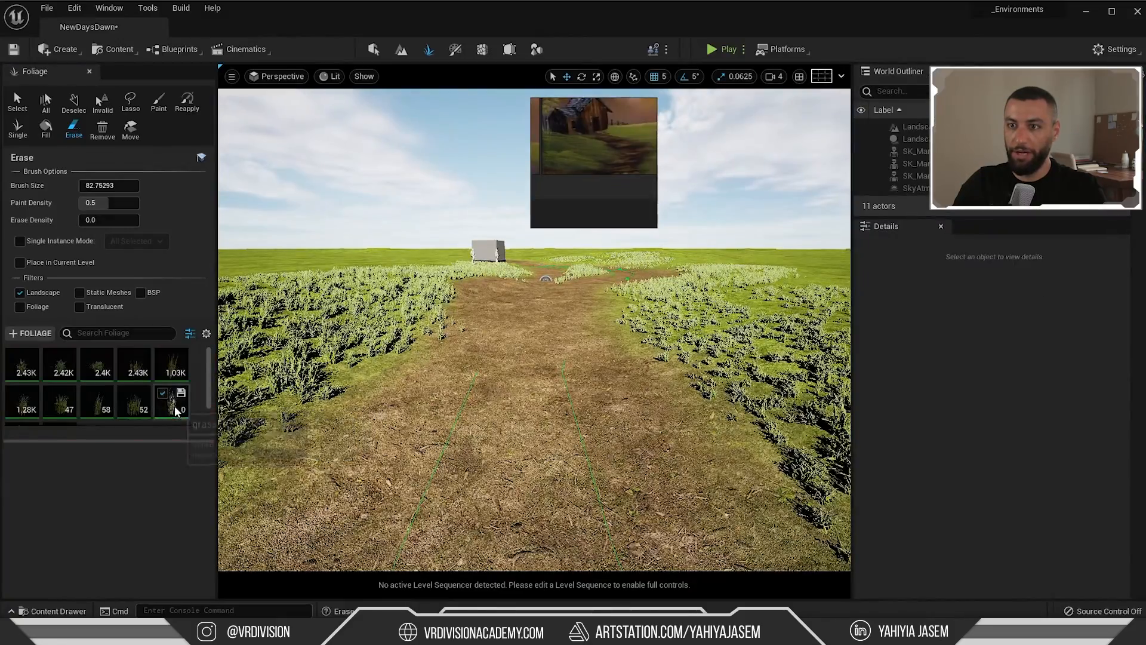
# Select the three added grass_10 foliage types and paint them sparsely into the grass left of the dirt path
pyautogui.scroll(-1, 175, 406)
pyautogui.moveTo(296, 384); pyautogui.dragTo(401, 408, button='right')
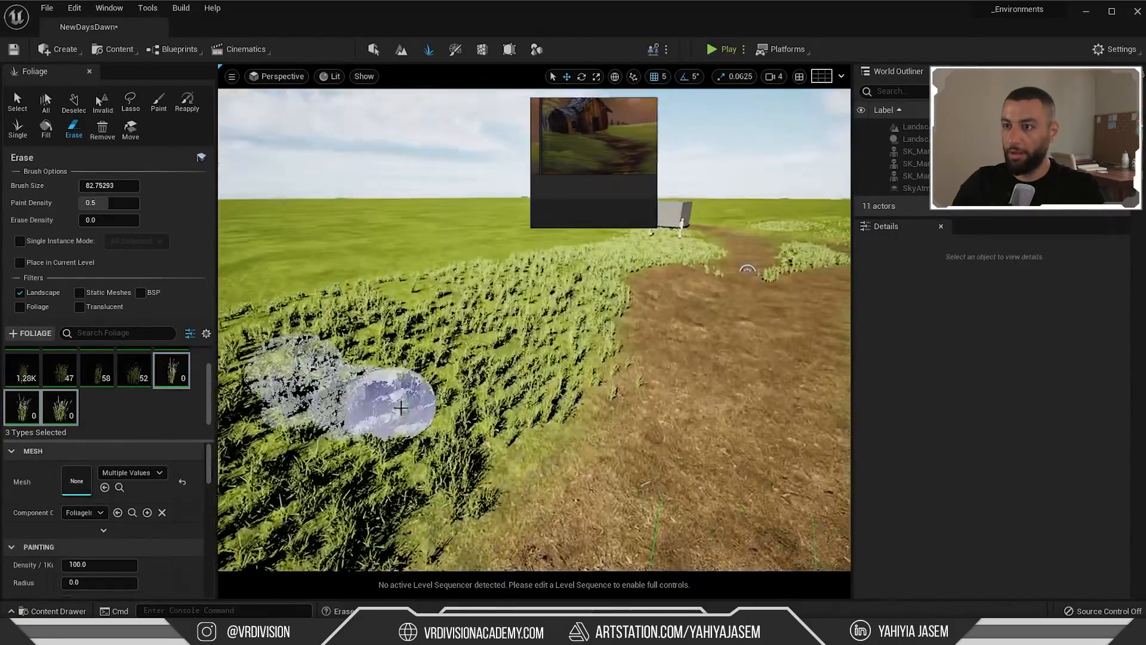
pyautogui.moveTo(307, 435)
pyautogui.mouseDown(button='right')
pyautogui.moveTo(307, 378)
pyautogui.moveTo(251, 370)
pyautogui.moveTo(276, 373)
pyautogui.mouseUp(button='right')
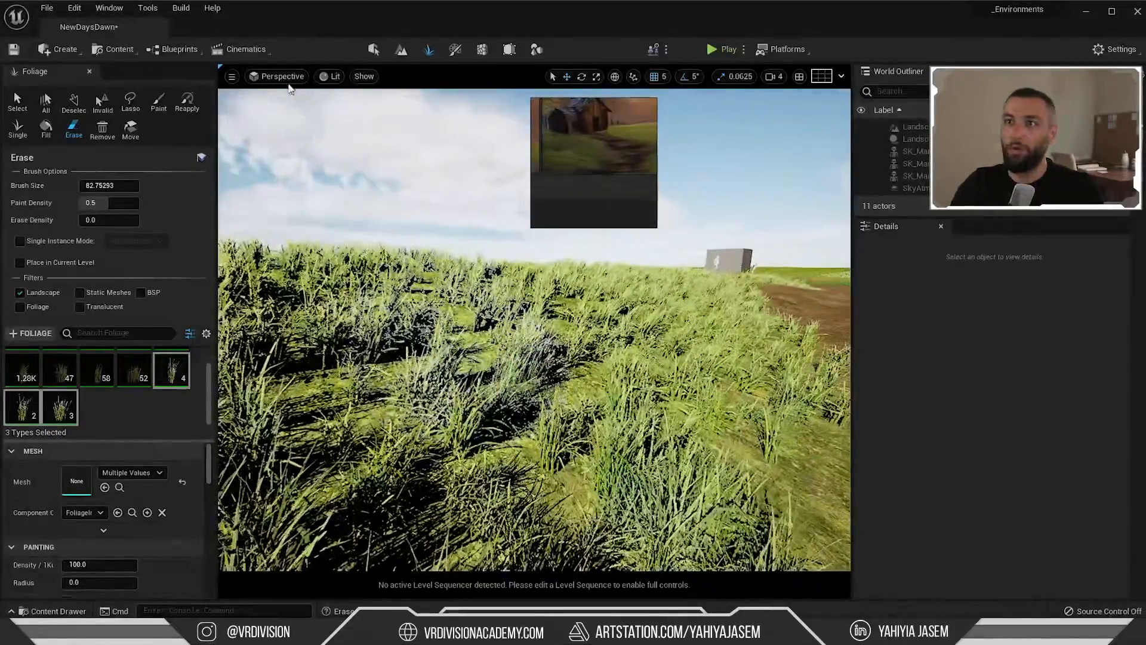
# View the painted scene through the CineCameraActor in the full-screen viewport
pyautogui.click(282, 76)
pyautogui.click(317, 214)
pyautogui.press('F11')
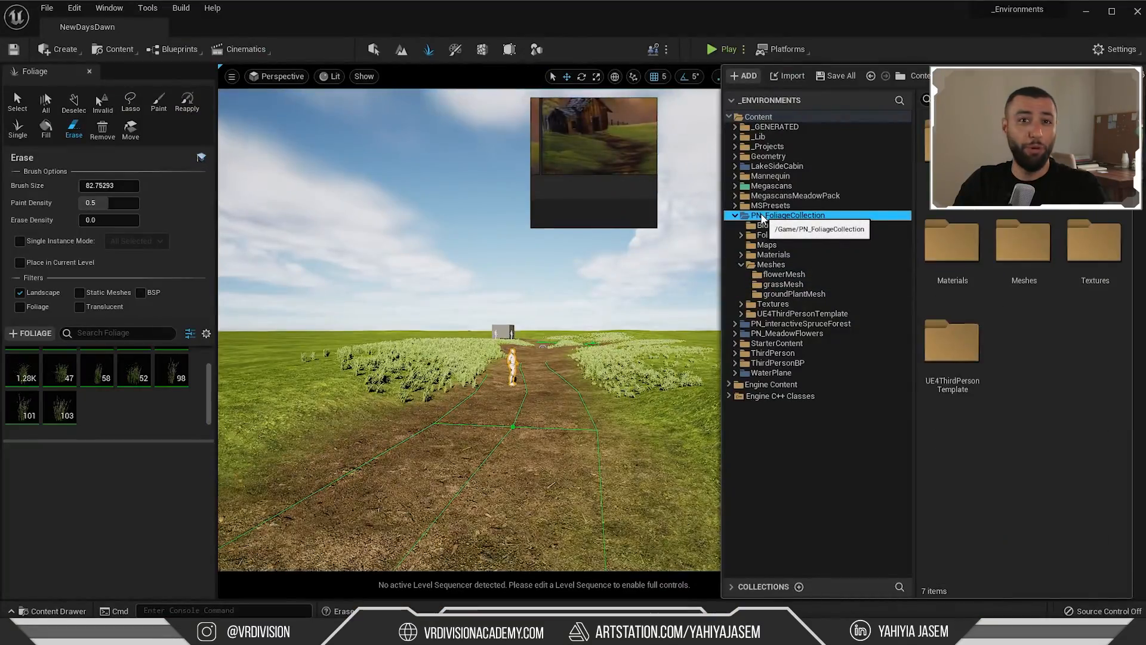
# Browse the PN_FoliageCollection mesh folders and add the eight flower_01 and flower_02 meshes from flowerMesh as foliage types
pyautogui.click(789, 293)
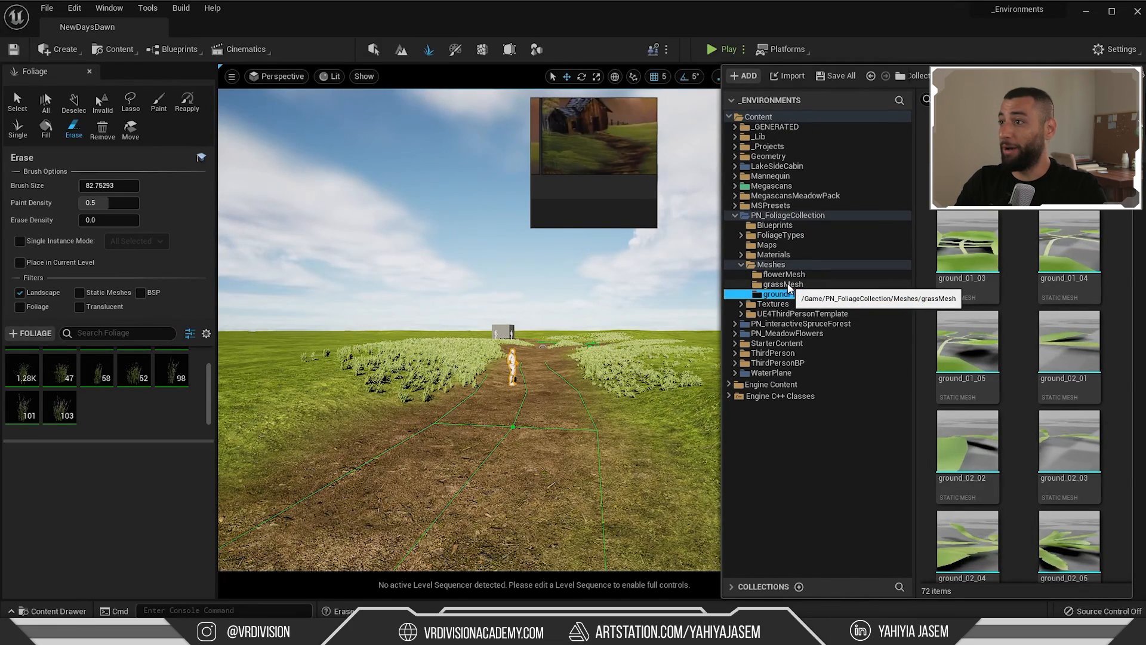
pyautogui.click(788, 285)
pyautogui.click(787, 274)
pyautogui.scroll(-3, 1034, 403)
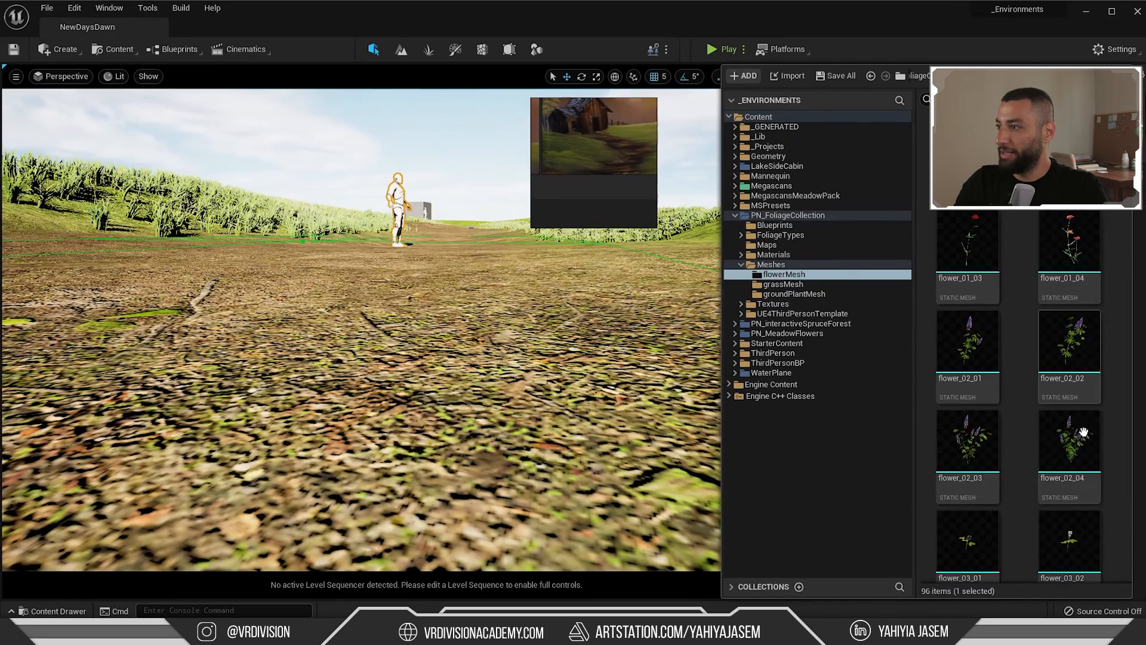
pyautogui.keyDown('shift'); pyautogui.click(1081, 431); pyautogui.keyUp('shift')
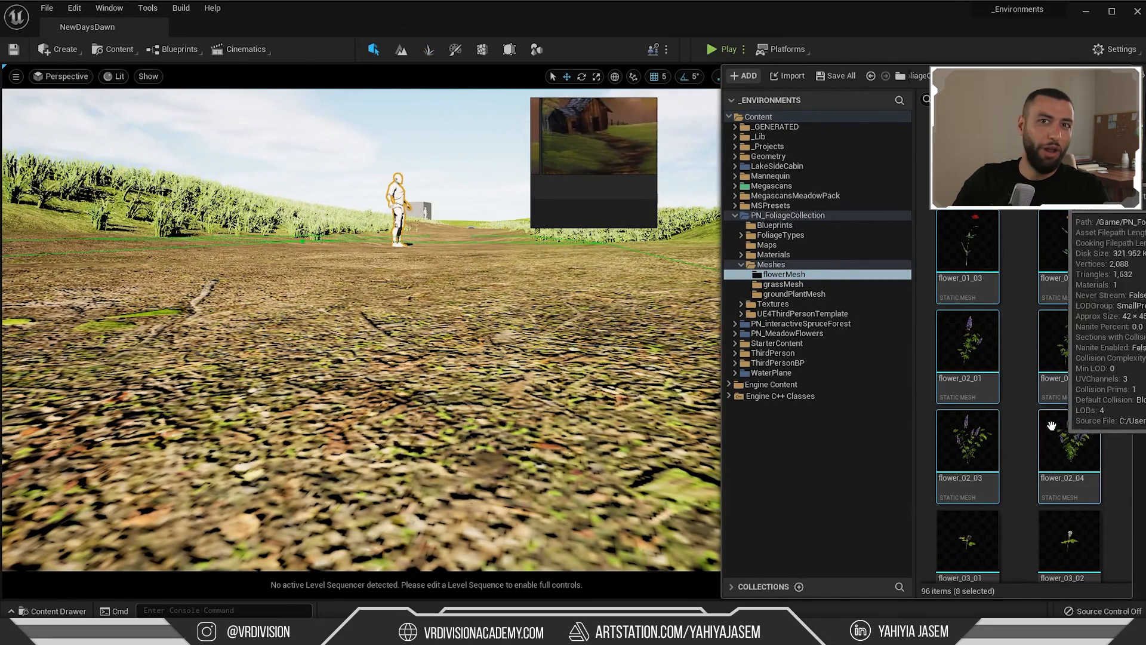
pyautogui.click(429, 50)
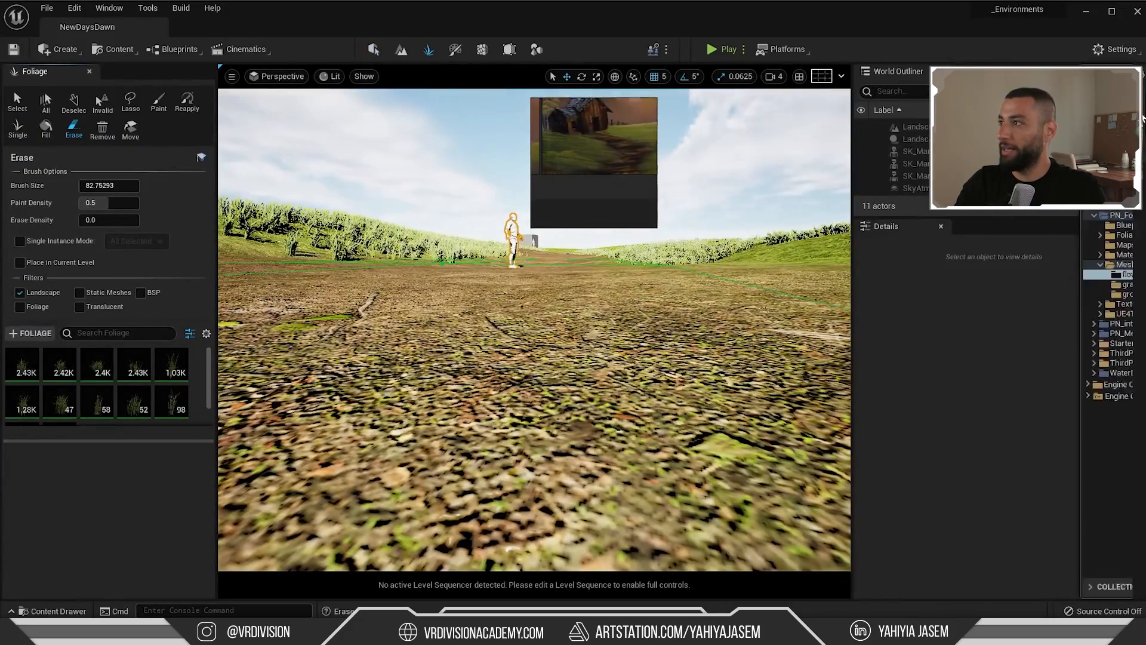
pyautogui.hotkey('ctrl', 'space')
pyautogui.moveTo(1081, 431); pyautogui.dragTo(151, 390)
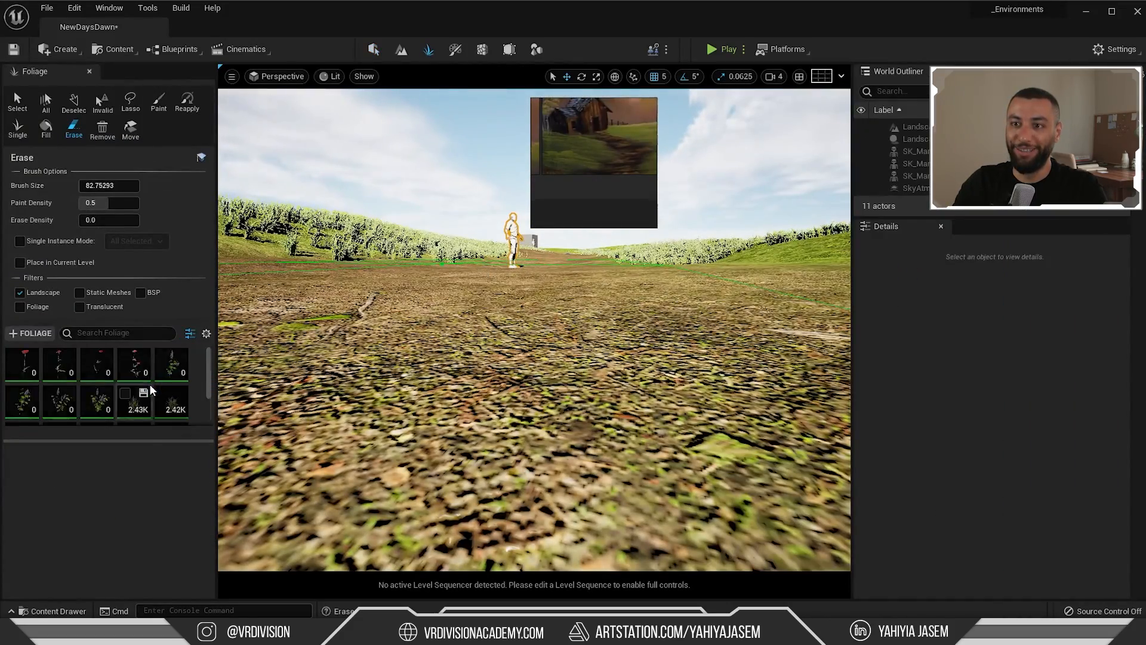
# View the scene through the CineCameraActor
pyautogui.scroll(3, 156, 387)
pyautogui.click(278, 77)
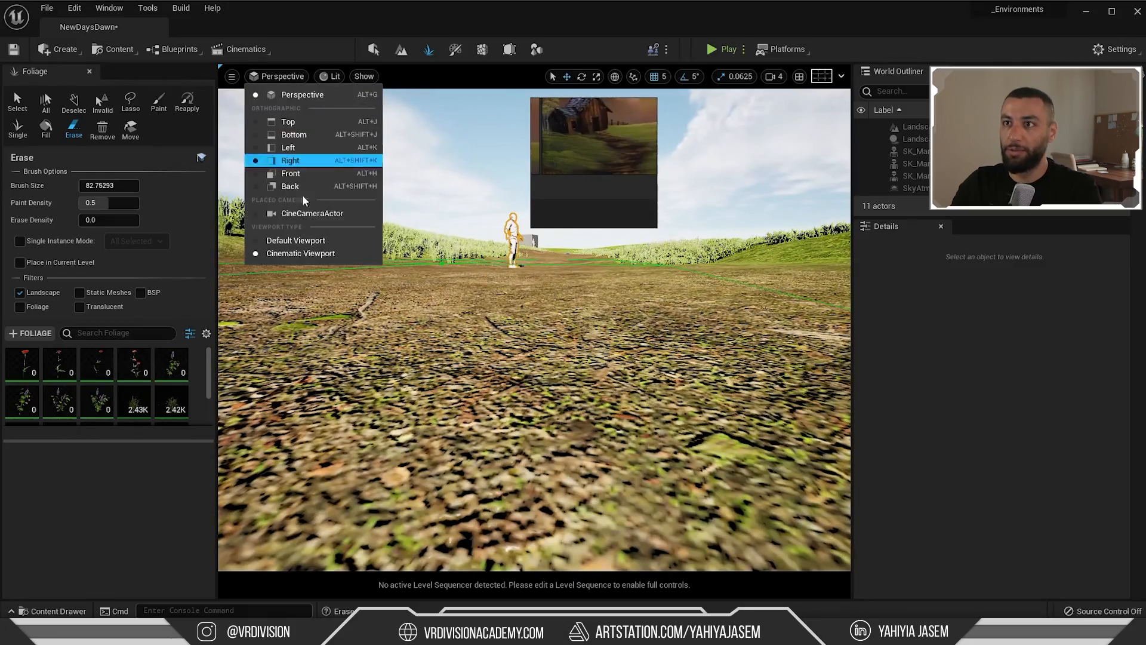
pyautogui.click(303, 211)
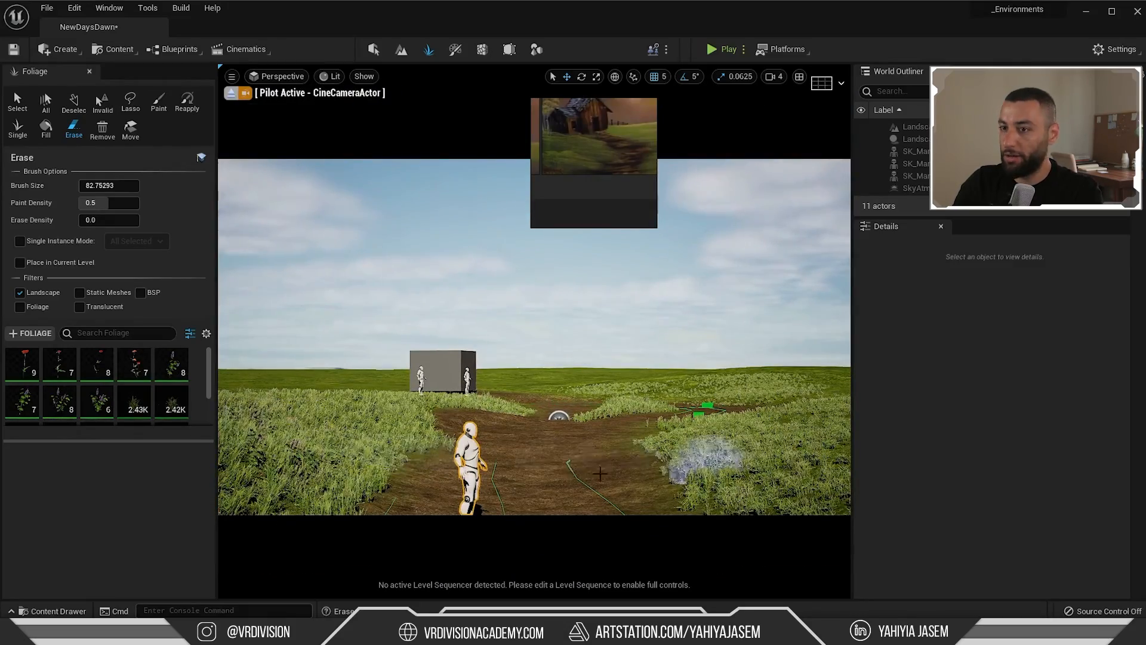
# Select the eight flower foliage types and set their maximum Scale X to 1.5
pyautogui.click(23, 365)
pyautogui.keyDown('shift'); pyautogui.click(97, 401); pyautogui.keyUp('shift')
pyautogui.scroll(-3, 146, 504)
pyautogui.scroll(-2, 158, 395)
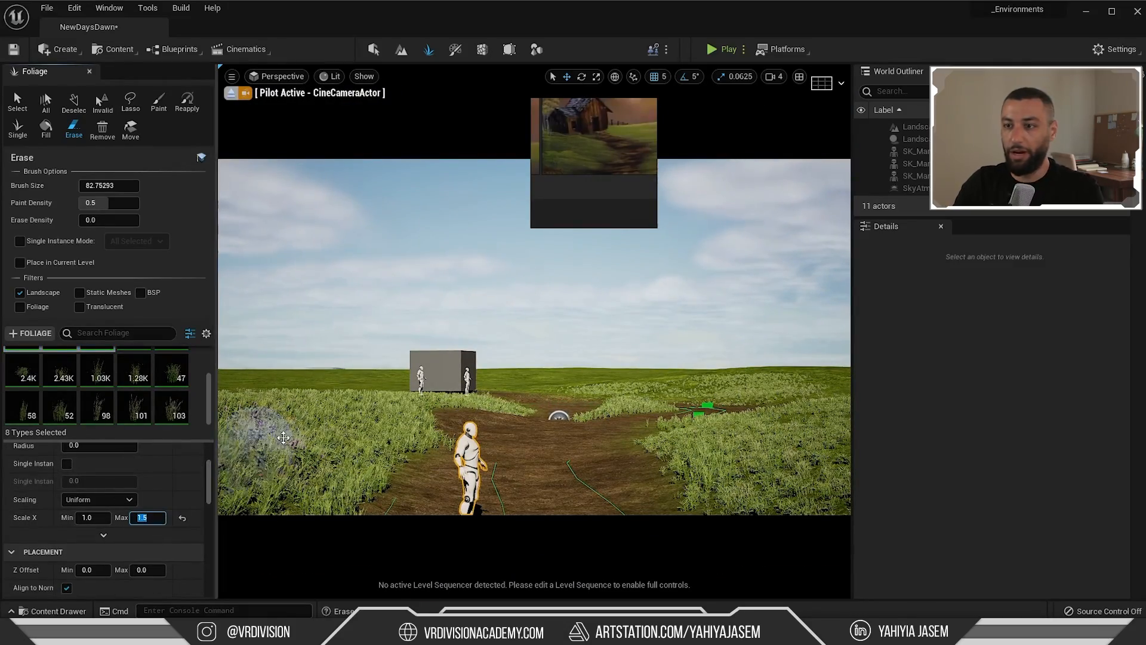
# Paint the eight flower types into the grass on both sides of the path, checking the camera view in full screen
pyautogui.press('F11')
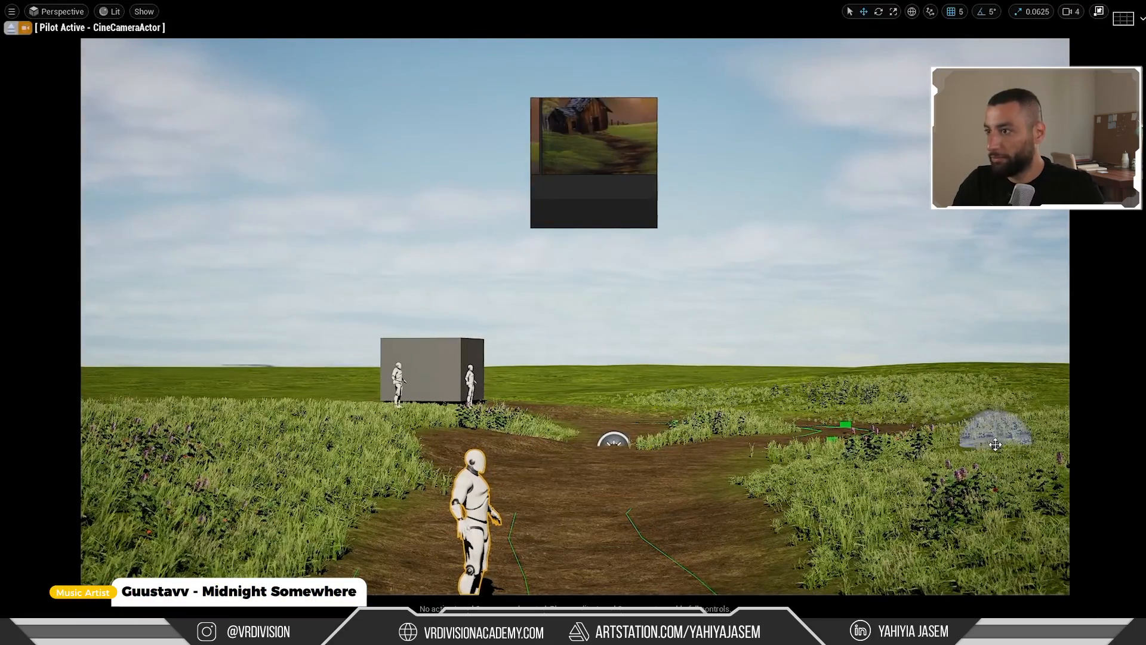
pyautogui.press('F11')
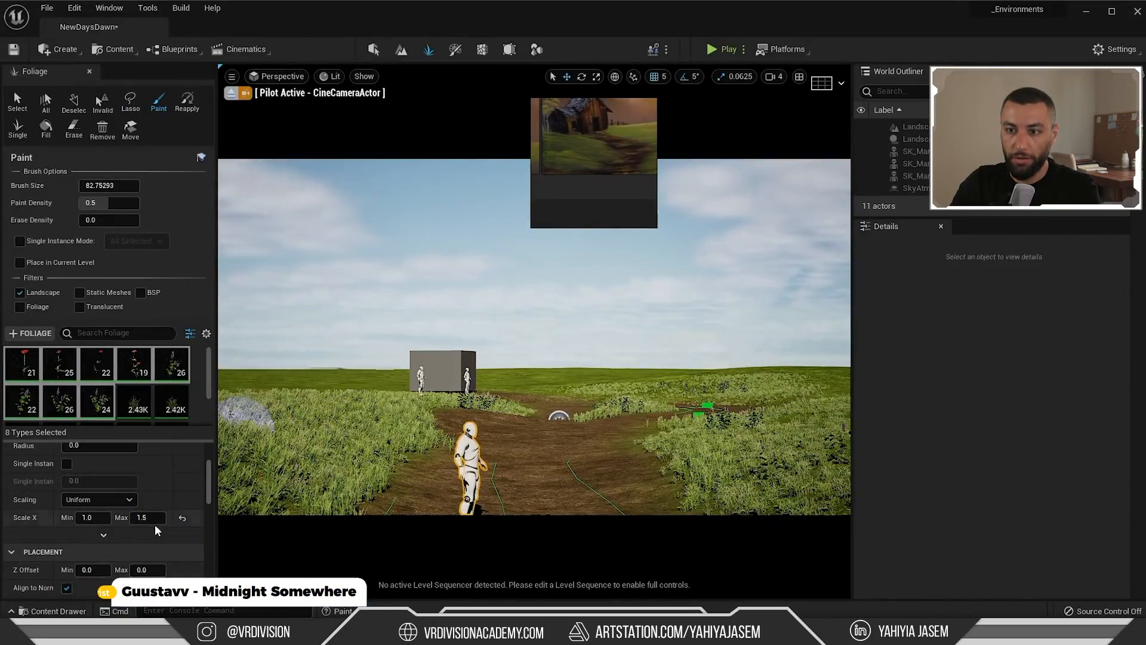
pyautogui.press('F11')
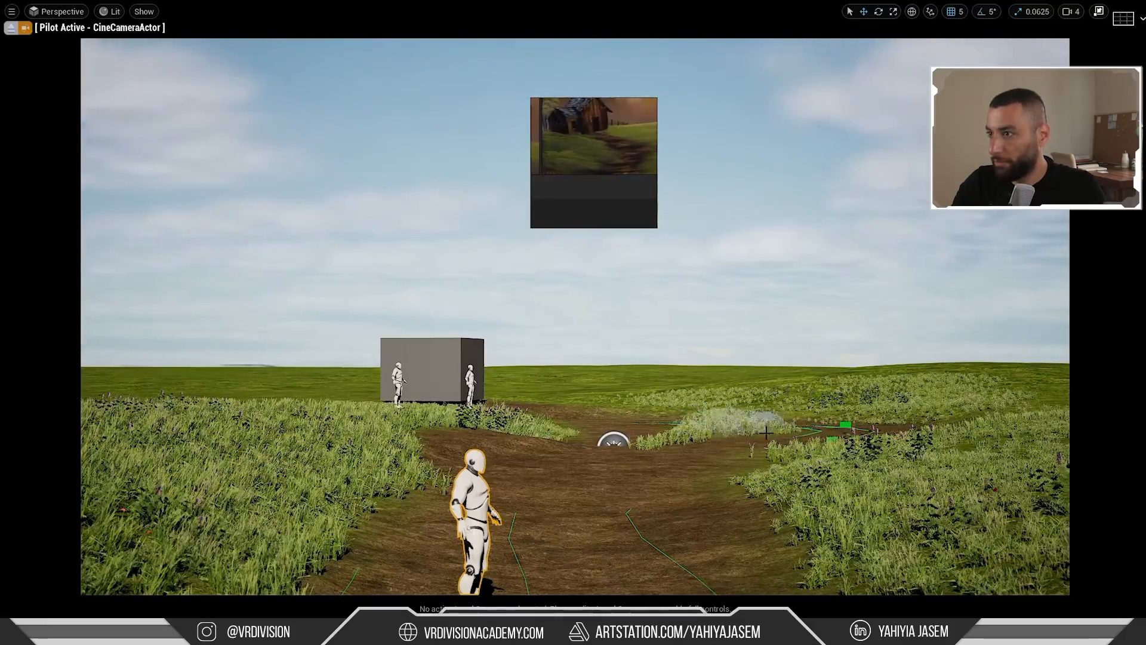
pyautogui.press('F11')
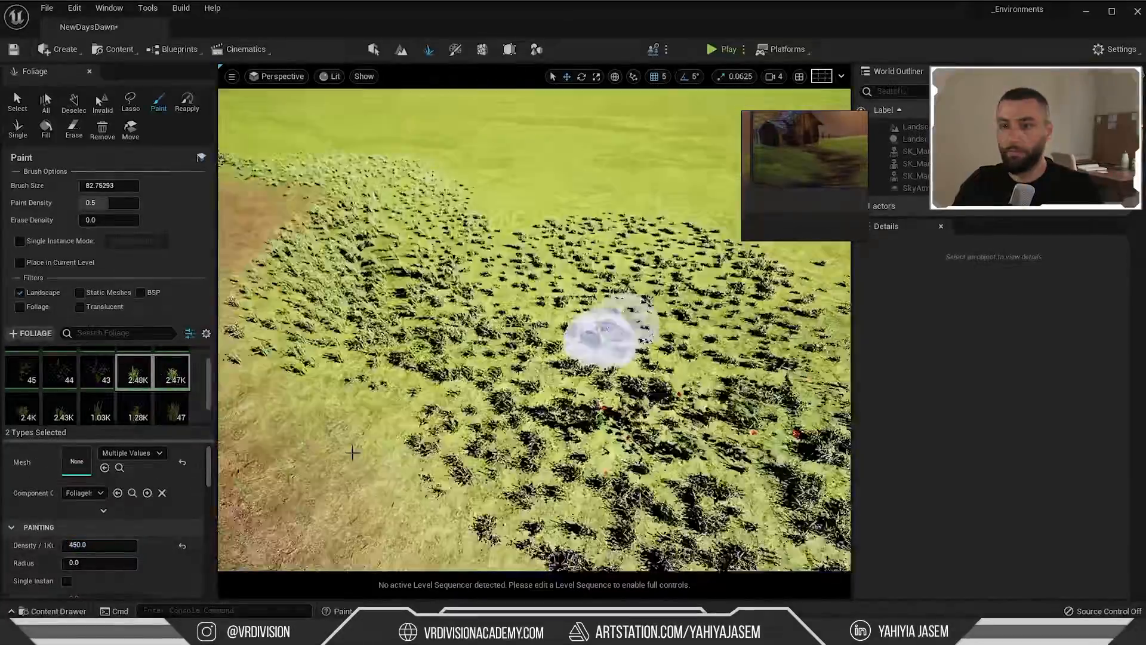
# Set the density of the two selected grass types to 700 and paint them over the thin grass beside the path
pyautogui.click(99, 545)
pyautogui.write('70')
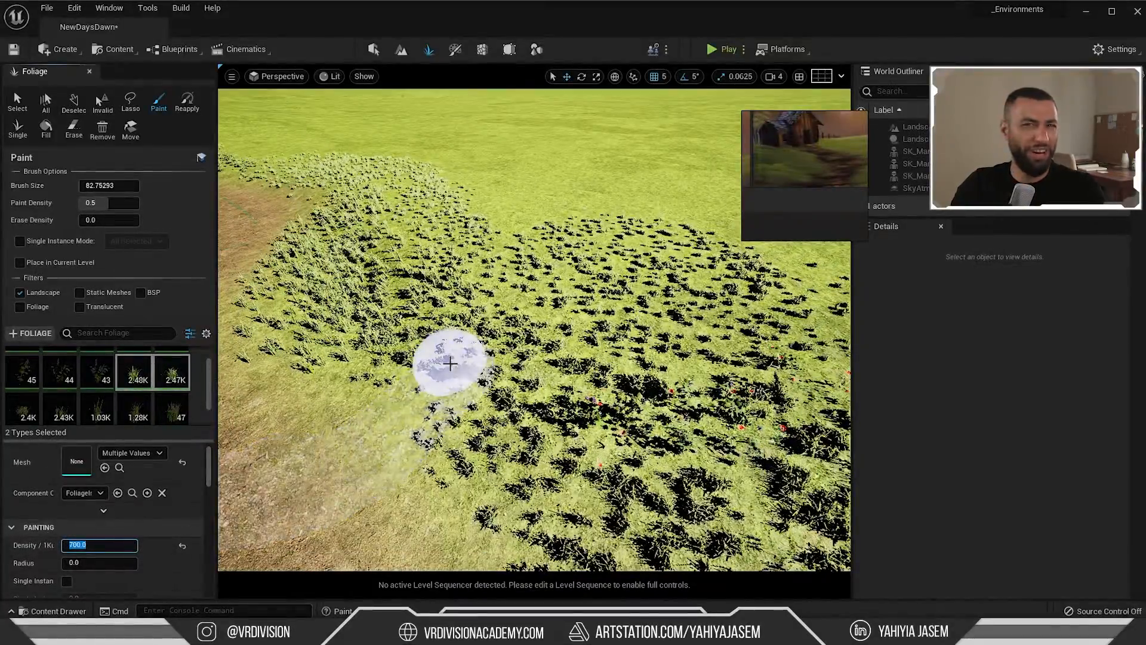
pyautogui.moveTo(582, 334); pyautogui.dragTo(523, 238)
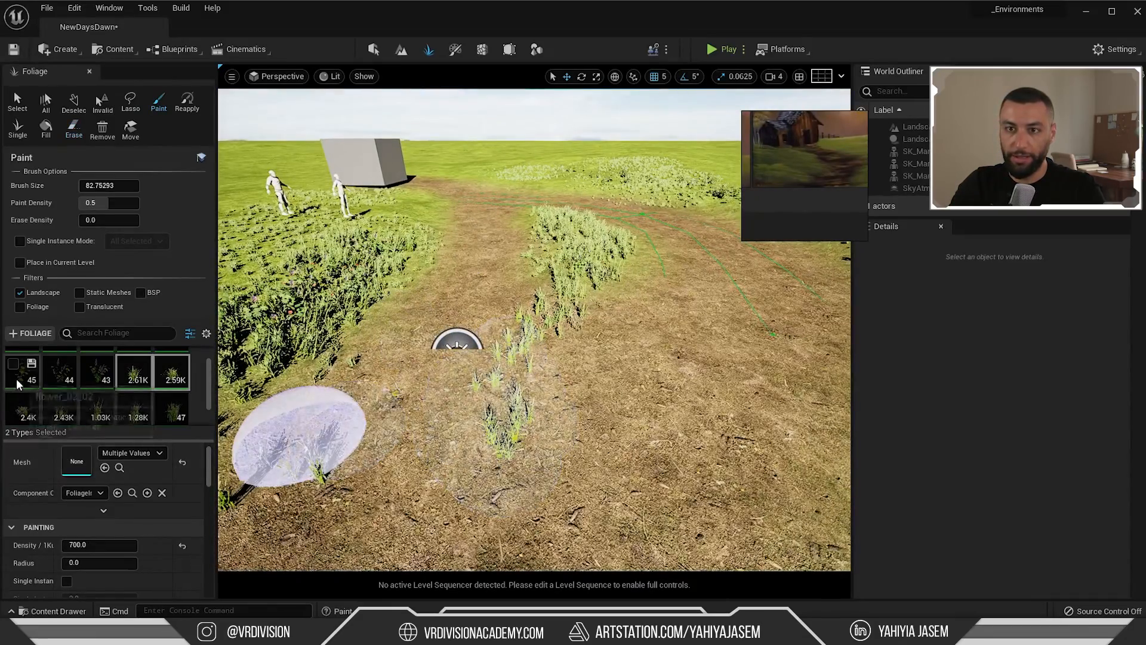
# Select the last ten grass foliage types, through grass_10_04_mesh, and activate them for the brush
pyautogui.scroll(1, 158, 411)
pyautogui.click(30, 367)
pyautogui.keyDown('shift'); pyautogui.click(28, 375); pyautogui.keyUp('shift')
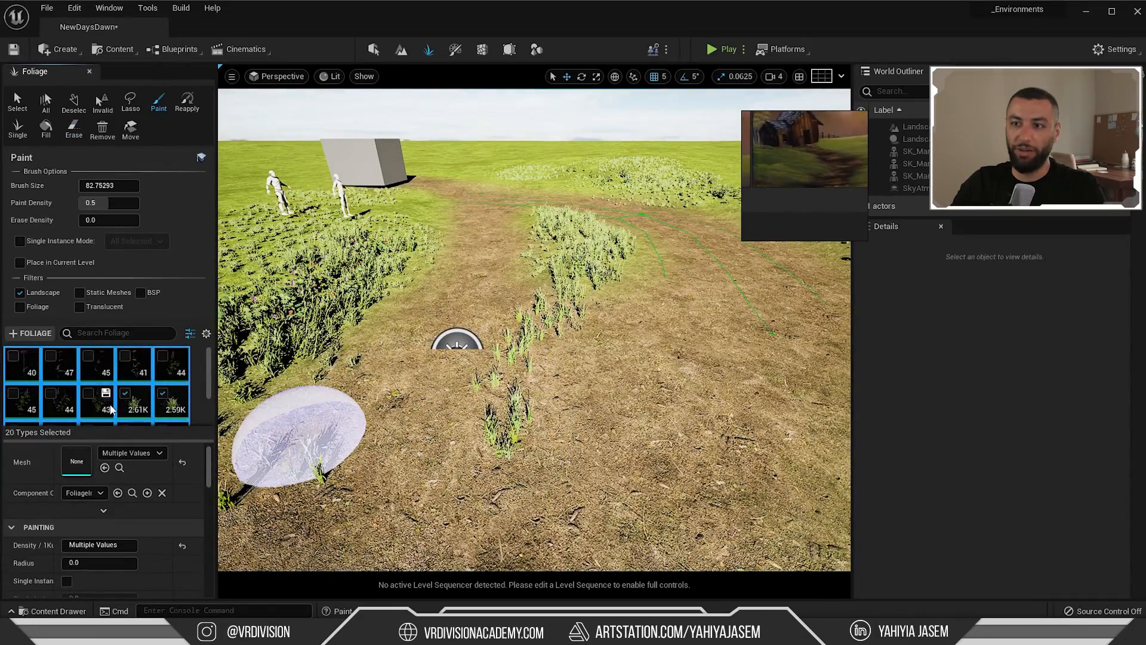
pyautogui.scroll(-3, 110, 407)
pyautogui.click(170, 410)
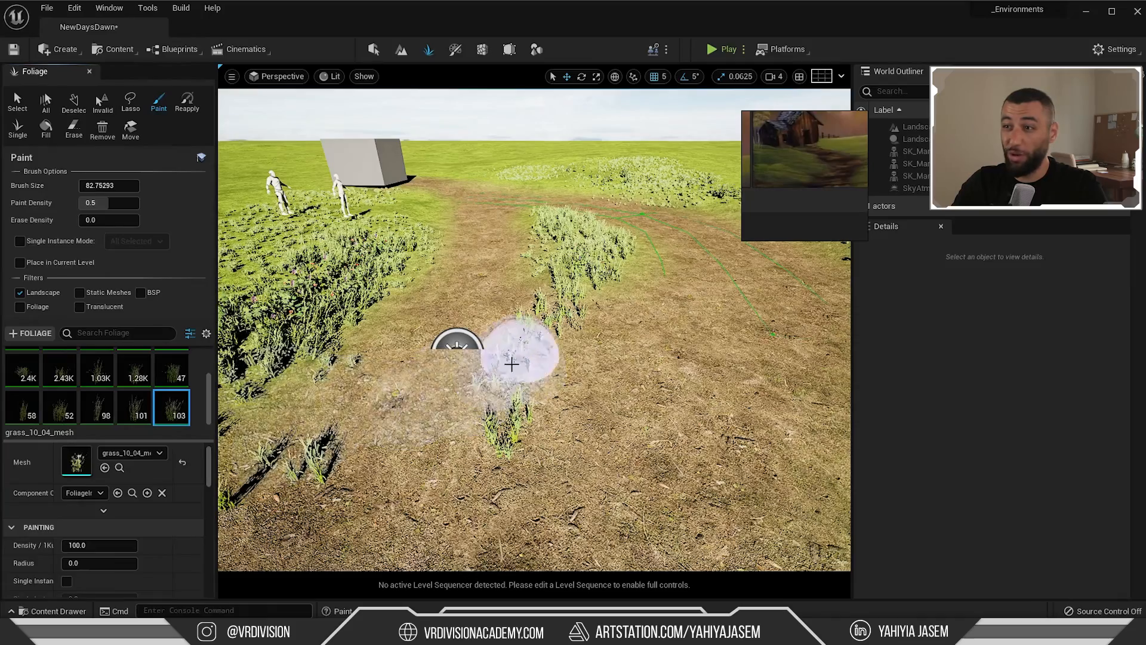
pyautogui.keyDown('shift'); pyautogui.click(20, 372); pyautogui.keyUp('shift')
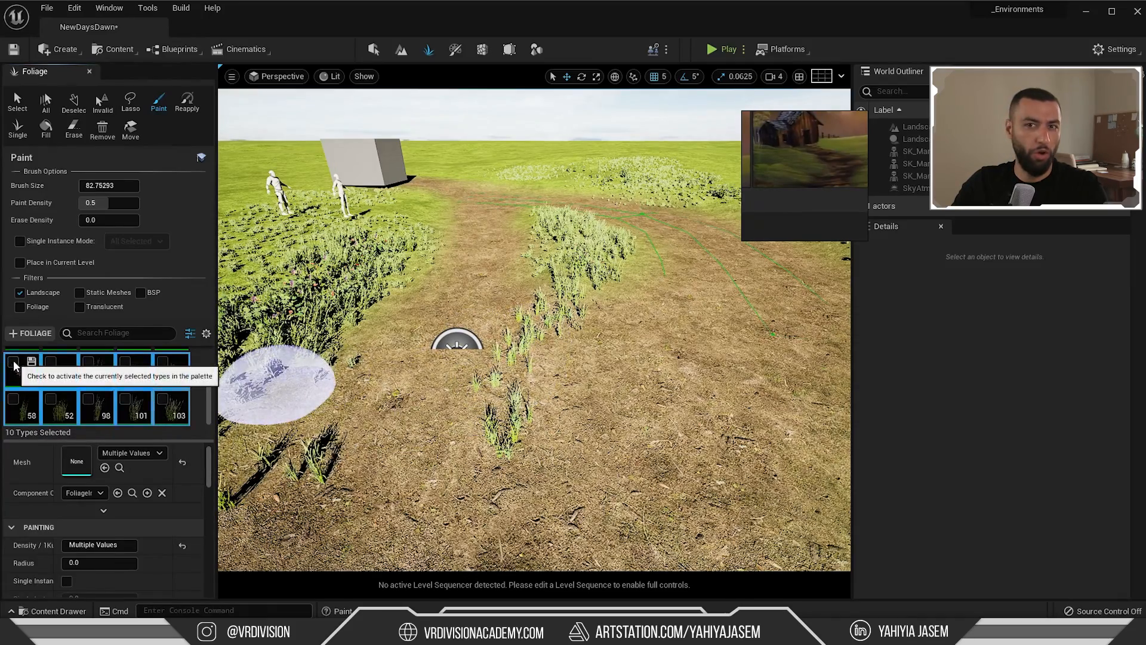
pyautogui.click(13, 362)
# Erase the grass growing on the dirt path with Shift-brush strokes along its middle and near edge
pyautogui.moveTo(537, 384)
pyautogui.keyDown('shift'); pyautogui.mouseDown()
pyautogui.moveTo(522, 349)
pyautogui.moveTo(463, 452)
pyautogui.mouseUp(); pyautogui.keyUp('shift')
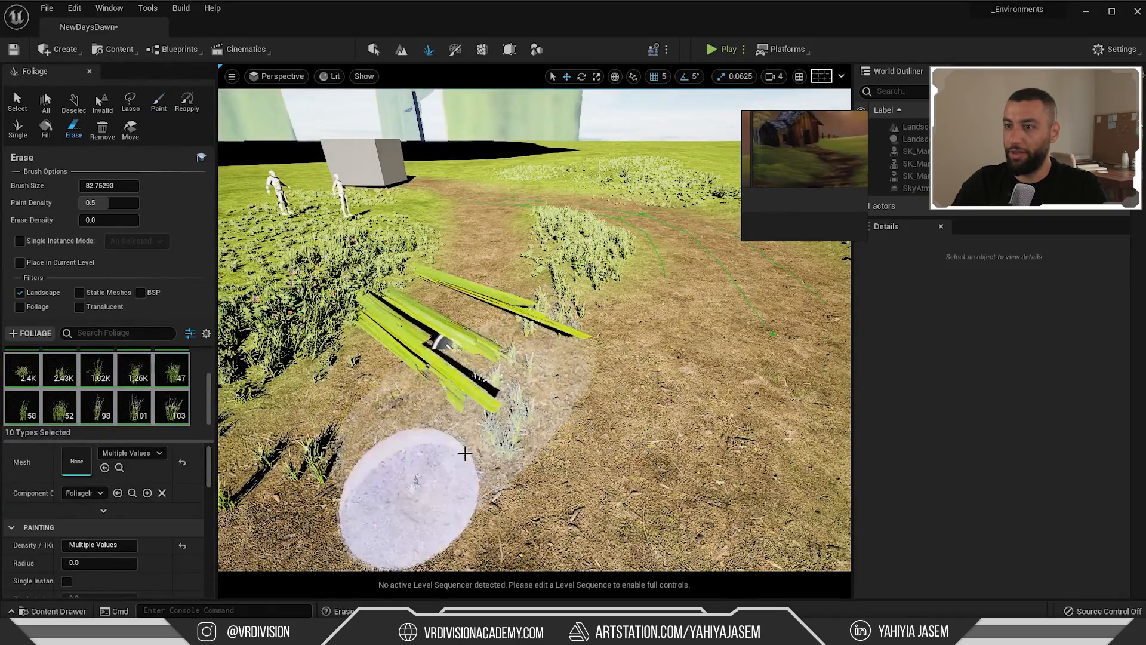
pyautogui.moveTo(463, 452); pyautogui.dragTo(417, 414, button='right')
pyautogui.keyDown('shift'); pyautogui.moveTo(417, 414); pyautogui.dragTo(502, 404); pyautogui.keyUp('shift')
pyautogui.moveTo(501, 404)
pyautogui.mouseDown(button='right')
pyautogui.moveTo(417, 405)
pyautogui.moveTo(501, 404)
pyautogui.mouseUp(button='right')
pyautogui.keyDown('shift'); pyautogui.moveTo(502, 404); pyautogui.dragTo(471, 434); pyautogui.keyUp('shift')
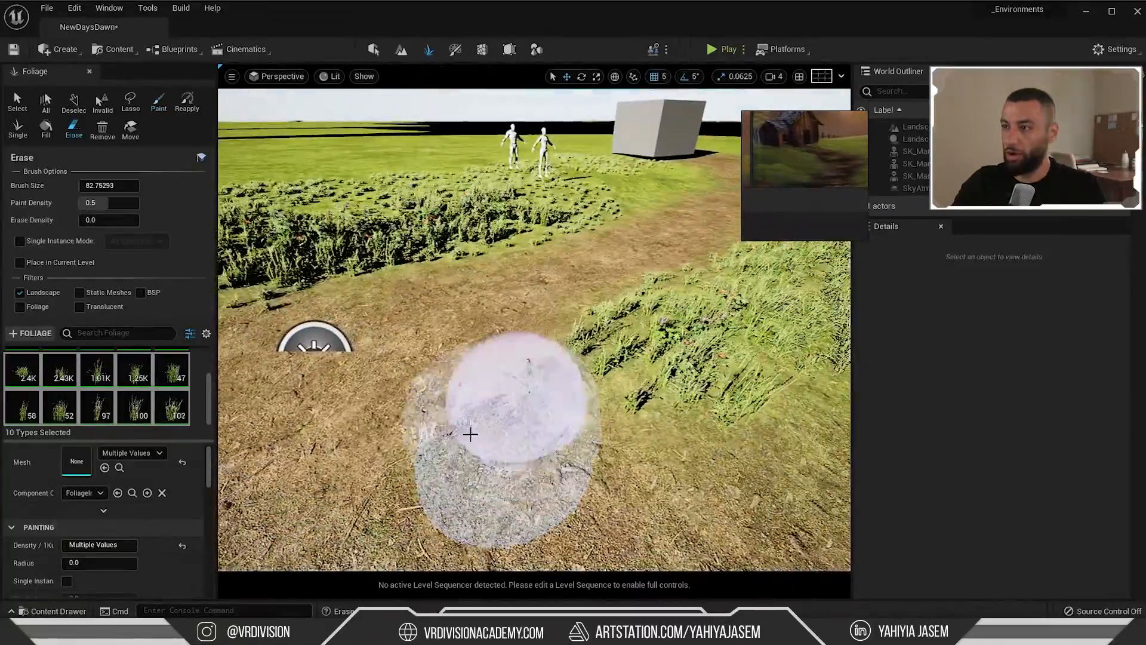
# Paint the active grass types across the open landscape beside the path with a brush size of 195.788574
pyautogui.moveTo(560, 323); pyautogui.dragTo(464, 435, button='right')
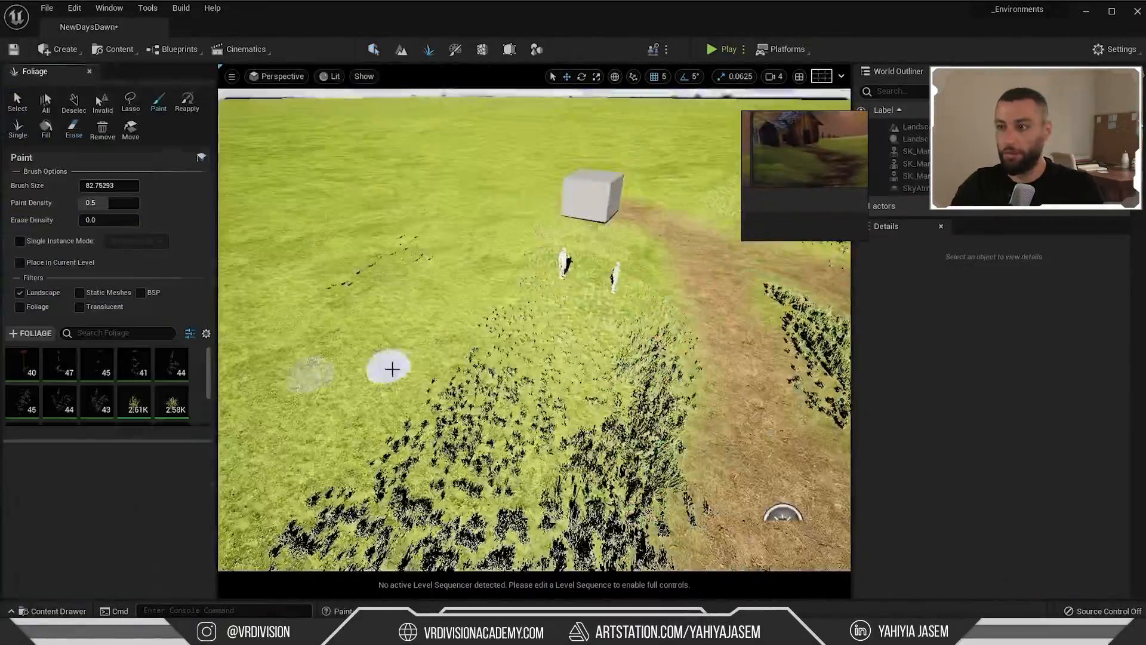
pyautogui.moveTo(391, 369); pyautogui.dragTo(448, 327, button='right')
pyautogui.moveTo(448, 327); pyautogui.dragTo(282, 418)
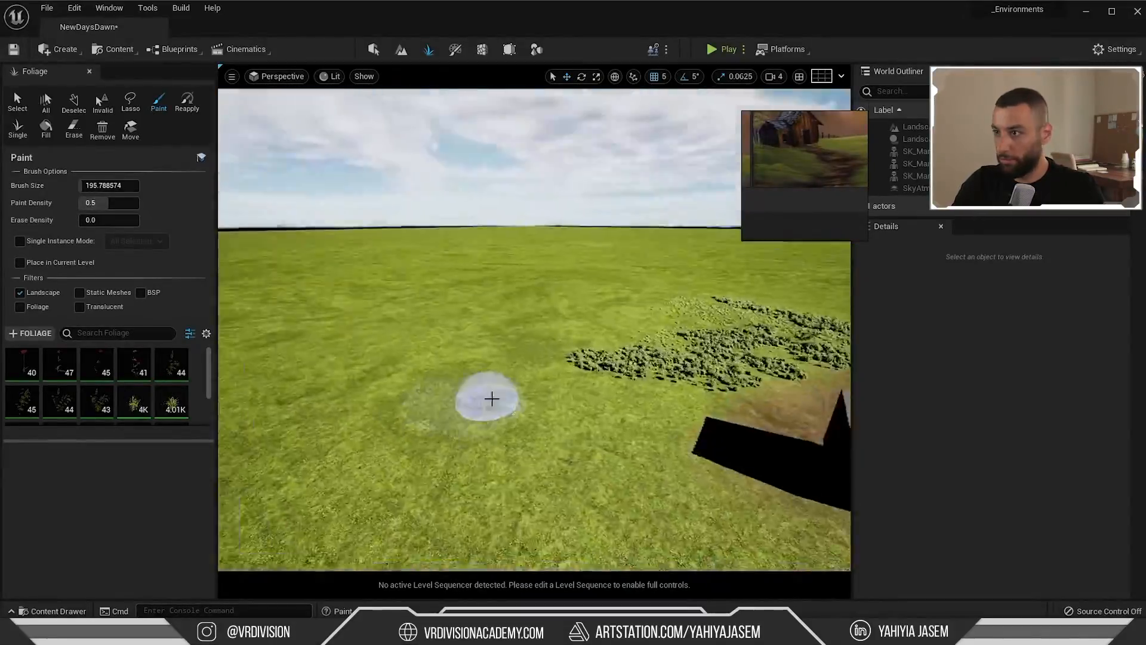
pyautogui.moveTo(486, 396)
pyautogui.mouseDown()
pyautogui.moveTo(691, 384)
pyautogui.moveTo(480, 356)
pyautogui.mouseUp()
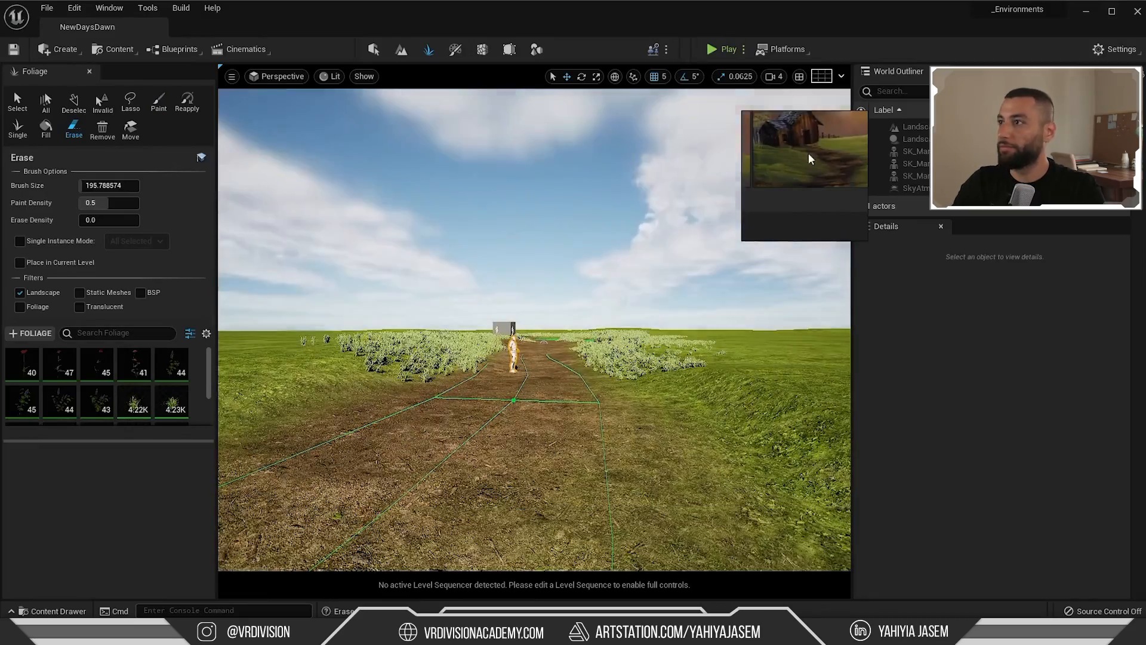
# Activate the Paint tool, select all foliage types, and add the four flower_04 meshes as foliage types
pyautogui.click(158, 102)
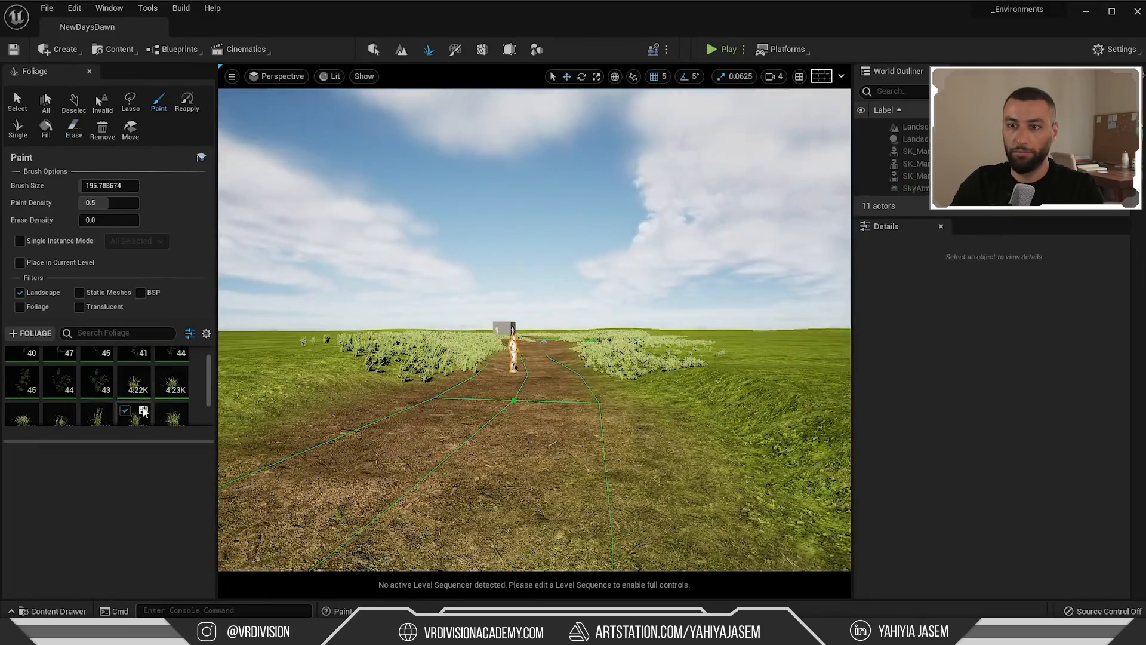
pyautogui.hotkey('ctrl', 'a')
pyautogui.hotkey('ctrl', 'space')
pyautogui.scroll(-4, 1025, 388)
pyautogui.click(1069, 251)
pyautogui.keyDown('shift'); pyautogui.click(970, 453); pyautogui.keyUp('shift')
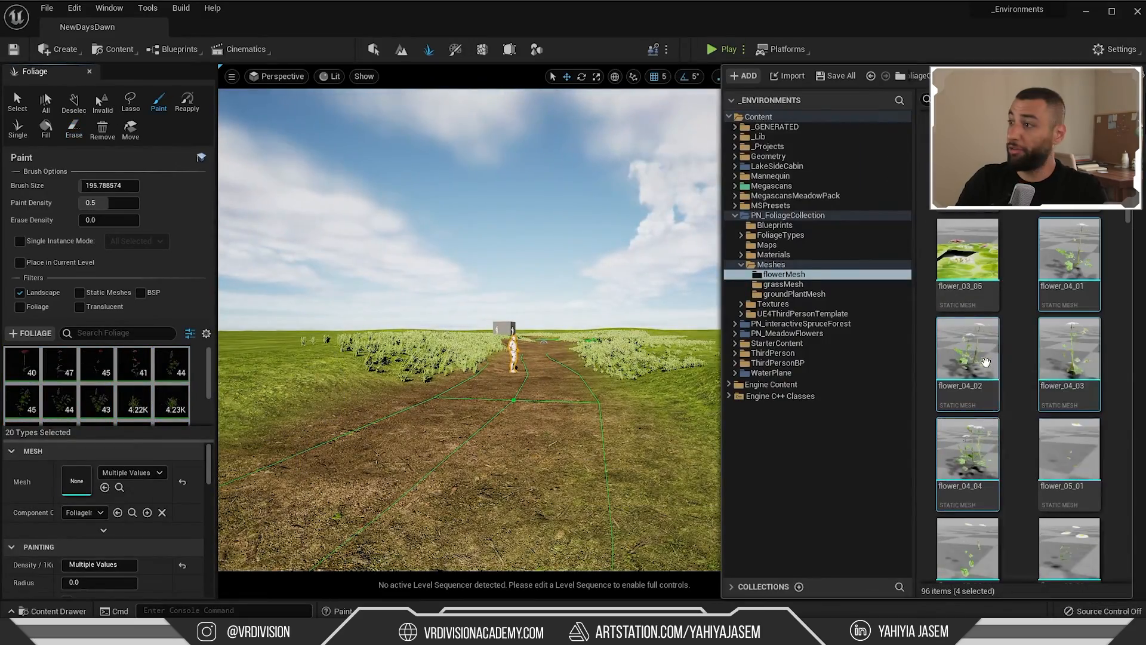
pyautogui.moveTo(973, 353)
pyautogui.mouseDown()
pyautogui.moveTo(129, 393)
pyautogui.moveTo(120, 425)
pyautogui.mouseUp()
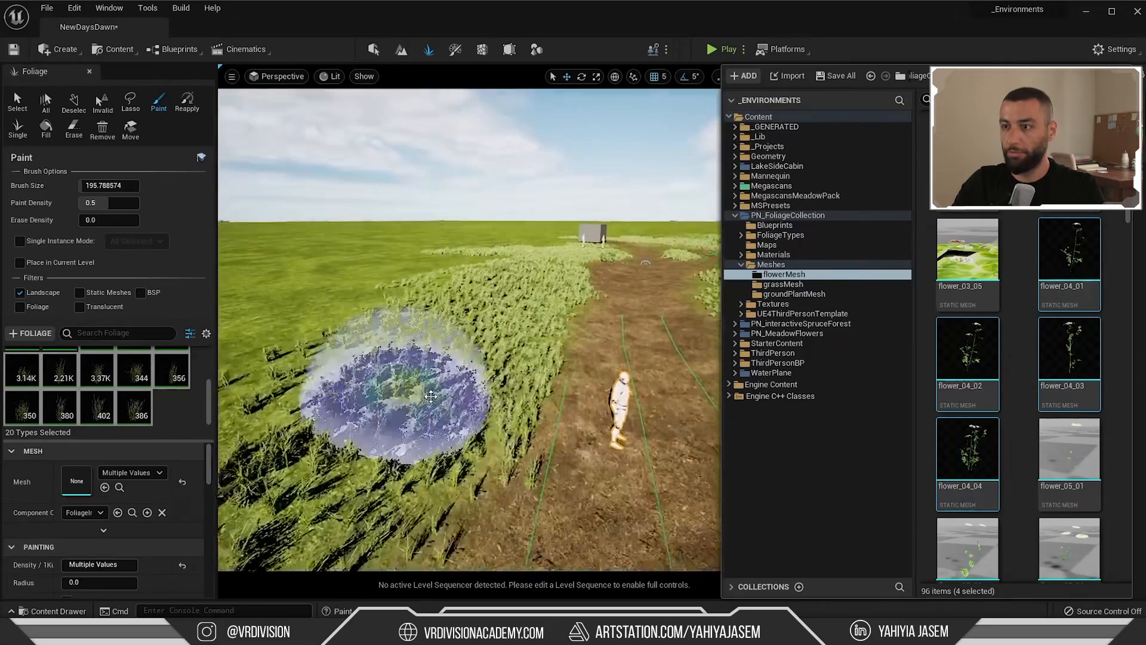
# Check the painted white flowers through the CineCameraActor and save the level
pyautogui.click(284, 77)
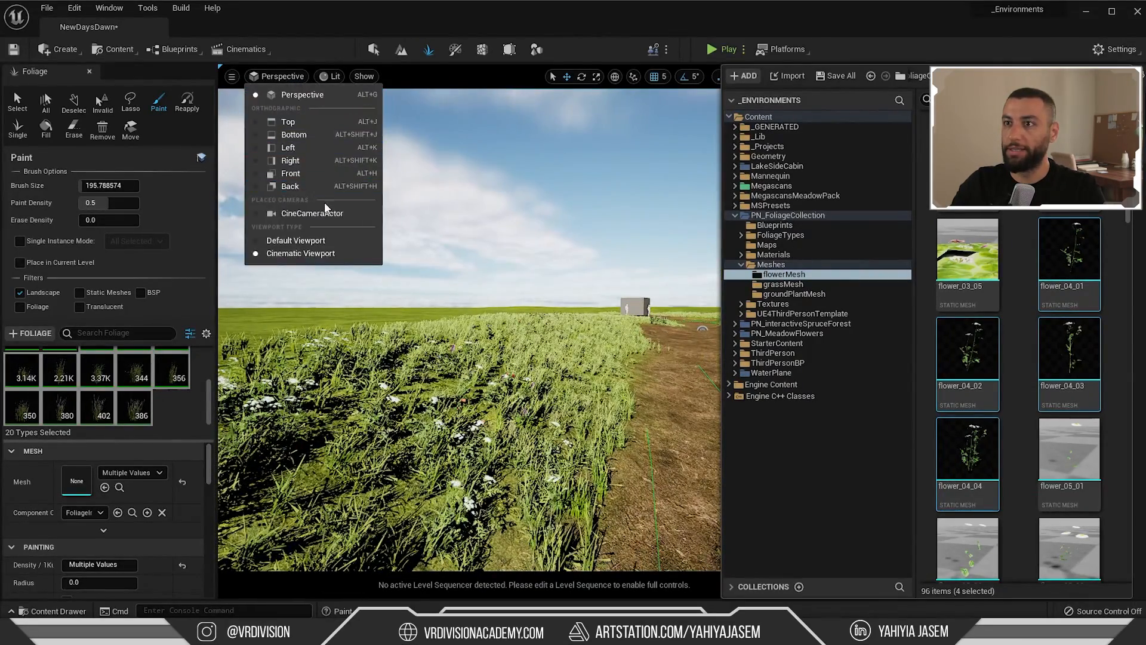
pyautogui.click(324, 206)
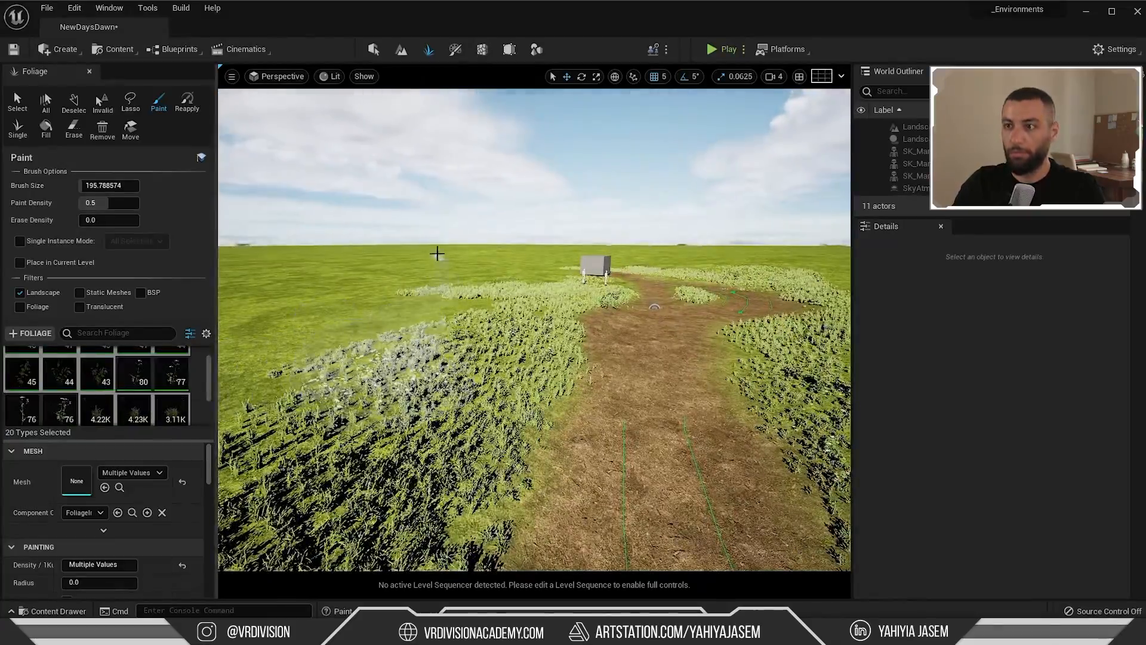
pyautogui.hotkey('ctrl', 's')
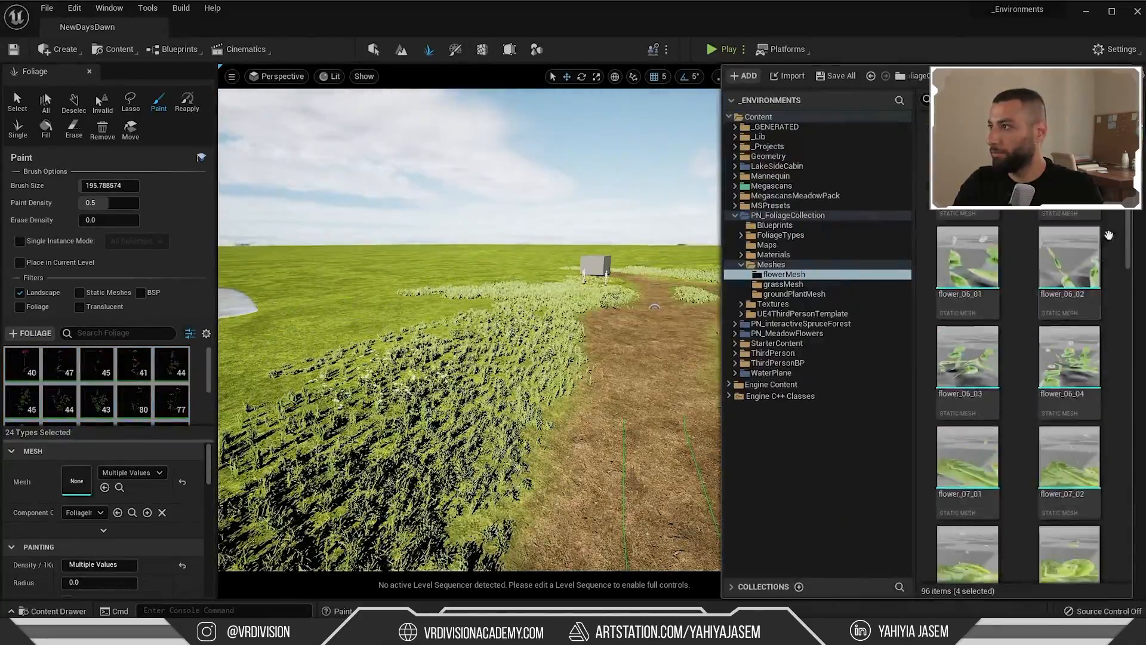
# Place flower_08_04 on the dirt path and frame it to inspect the flower up close
pyautogui.moveTo(1015, 335); pyautogui.dragTo(115, 479)
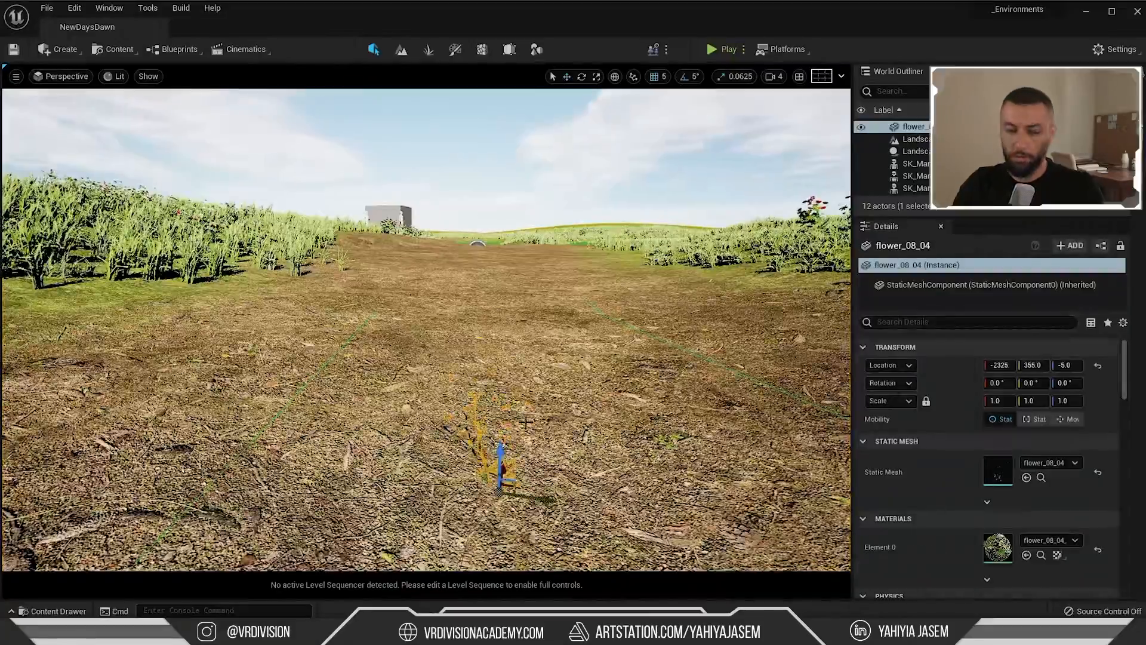
pyautogui.press('f')
pyautogui.press('Escape')
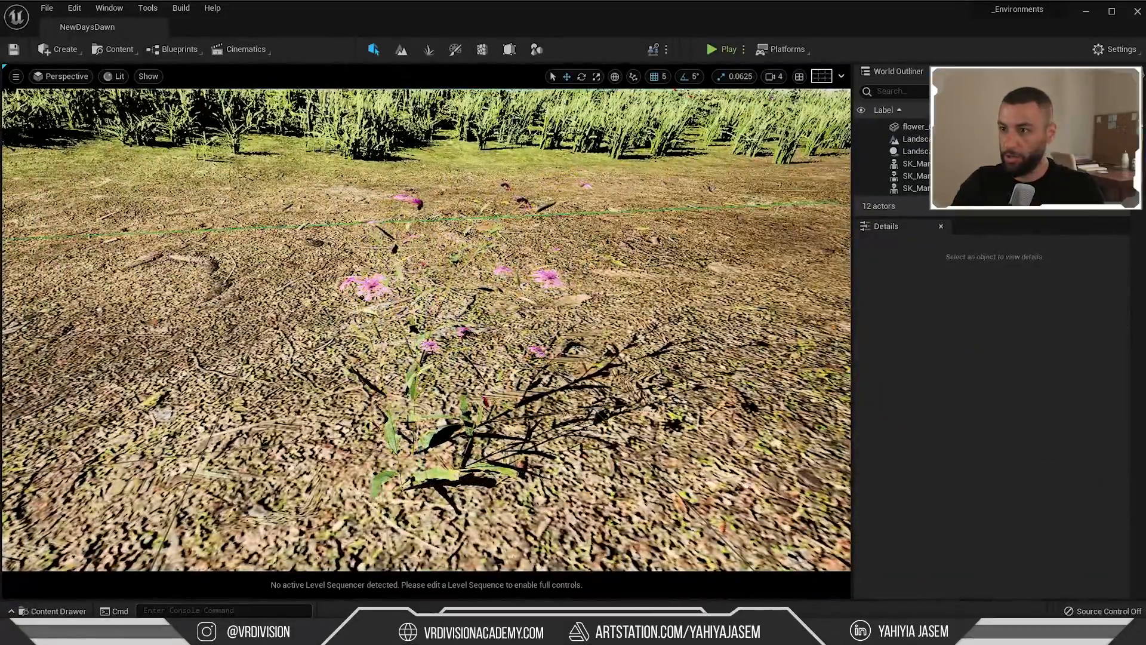
pyautogui.click(411, 414)
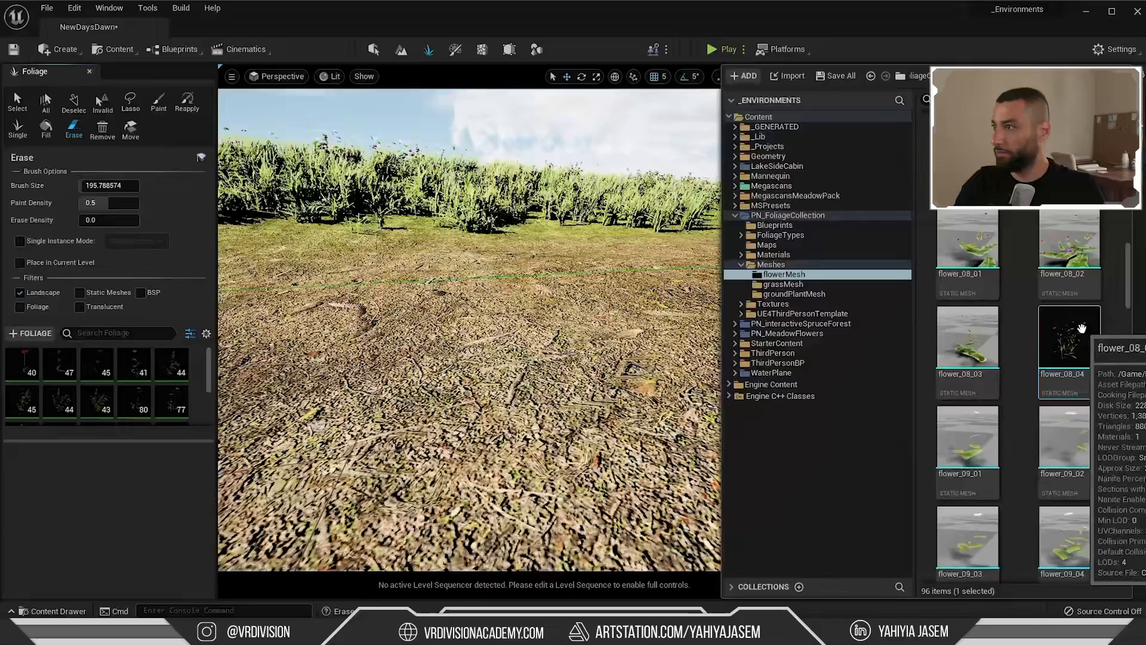
# Select further flower meshes in the flowerMesh folder, along with flower_08_04, and add them as foliage types
pyautogui.scroll(-3, 1081, 329)
pyautogui.keyDown('ctrl'); pyautogui.click(1084, 328); pyautogui.keyUp('ctrl')
pyautogui.moveTo(1127, 315); pyautogui.dragTo(1129, 360)
pyautogui.keyDown('ctrl'); pyautogui.click(980, 425); pyautogui.keyUp('ctrl')
pyautogui.scroll(-7, 1067, 376)
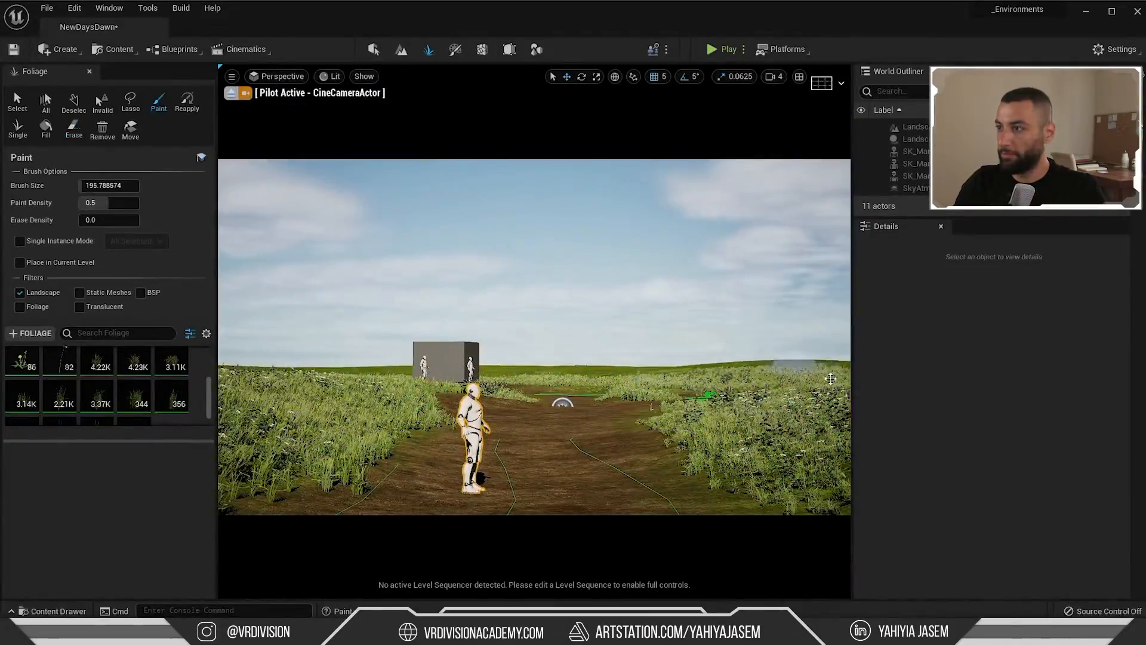
# Select all foliage types in the palette and save the level
pyautogui.scroll(-1, 143, 410)
pyautogui.click(139, 406)
pyautogui.hotkey('ctrl', 'a')
pyautogui.hotkey('ctrl', 's')
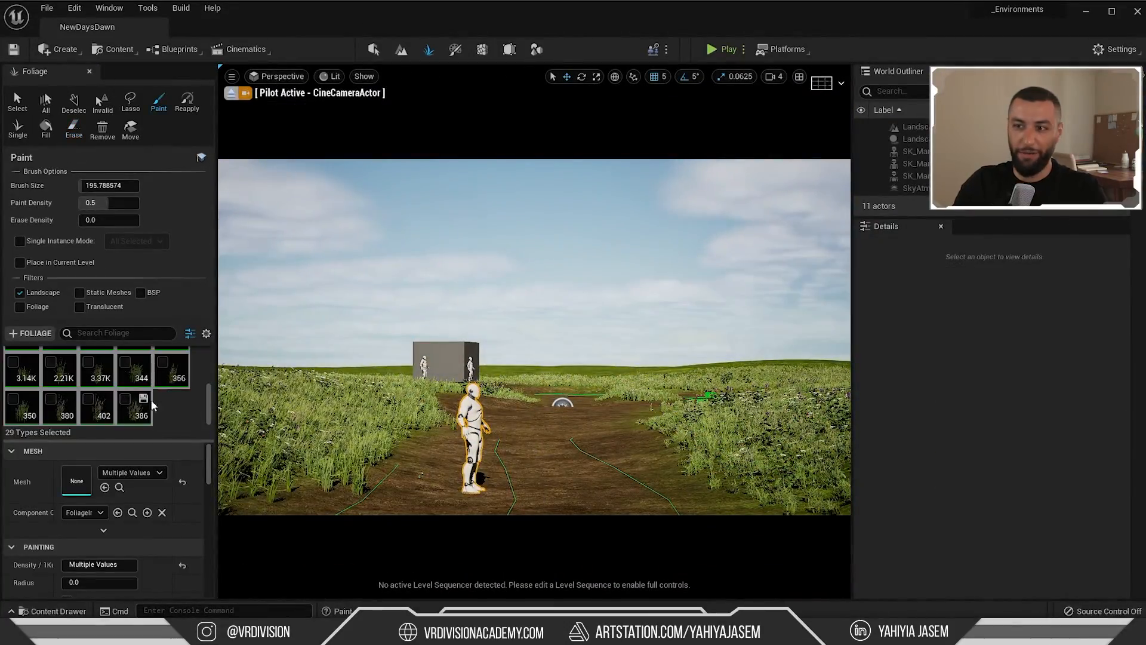
# Select all foliage types again and pick a single plant beside the path with the foliage Select tool
pyautogui.hotkey('ctrl', 'a')
pyautogui.click(17, 101)
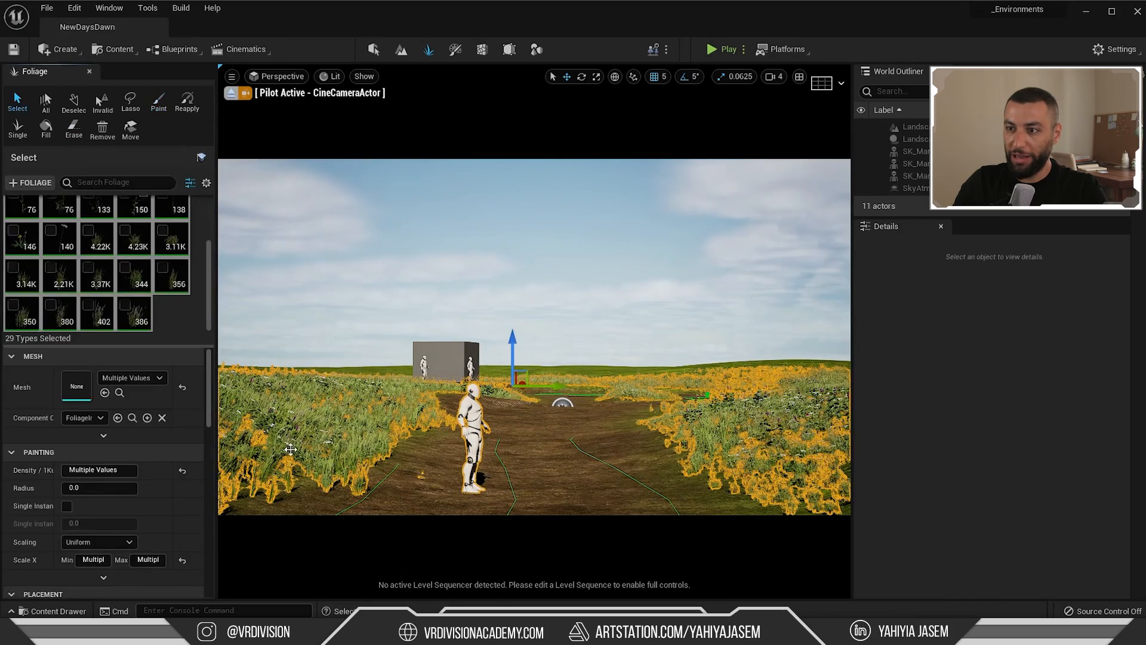
pyautogui.click(362, 484)
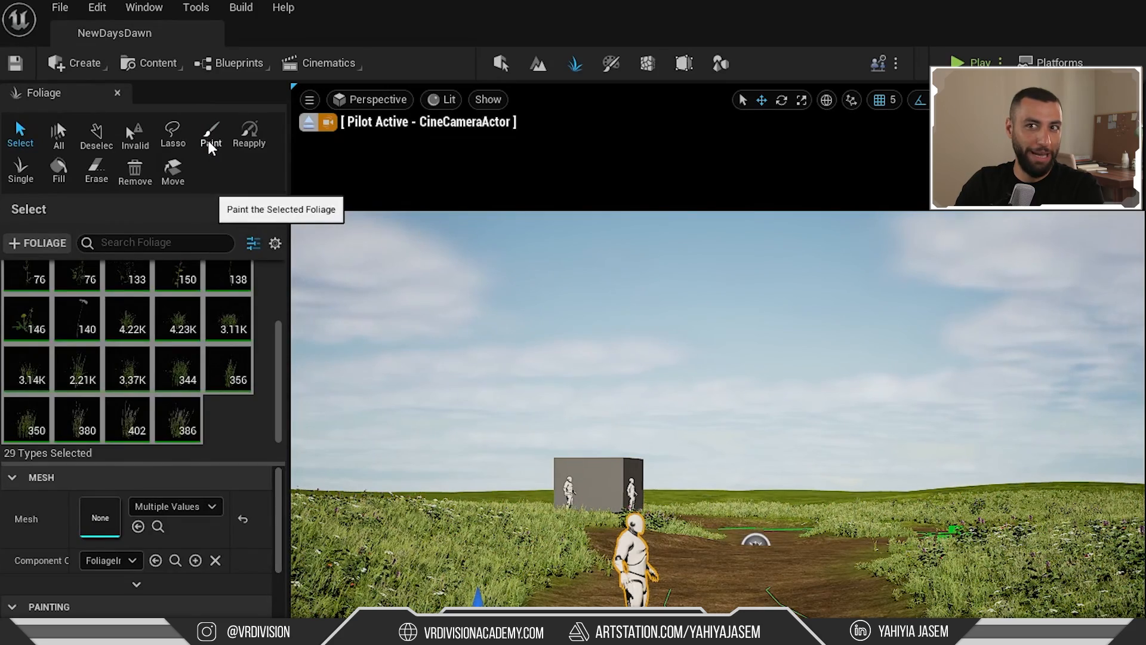
# Select only the grass_01_01_mesh foliage type and switch to placing single instances
pyautogui.click(159, 103)
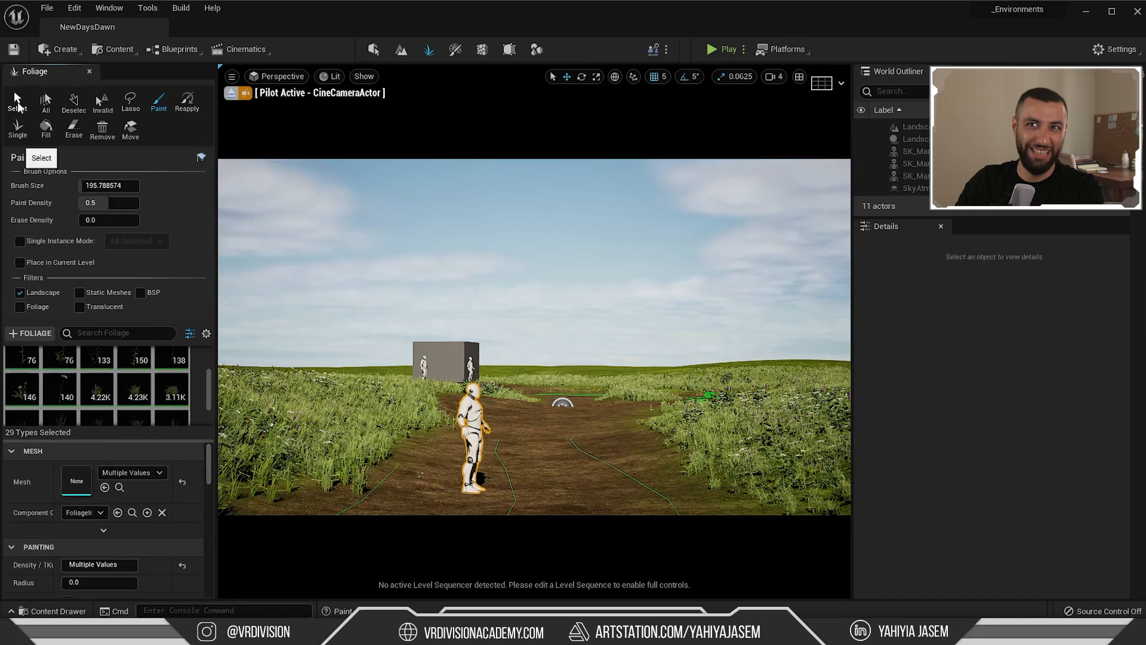
pyautogui.click(20, 132)
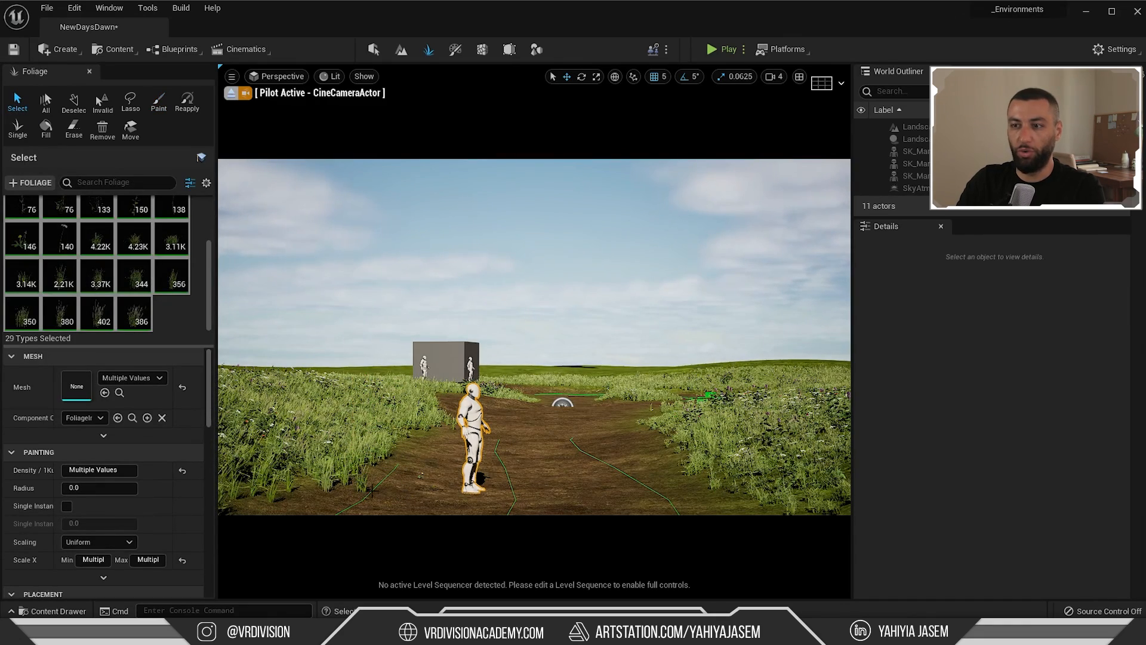
pyautogui.click(158, 101)
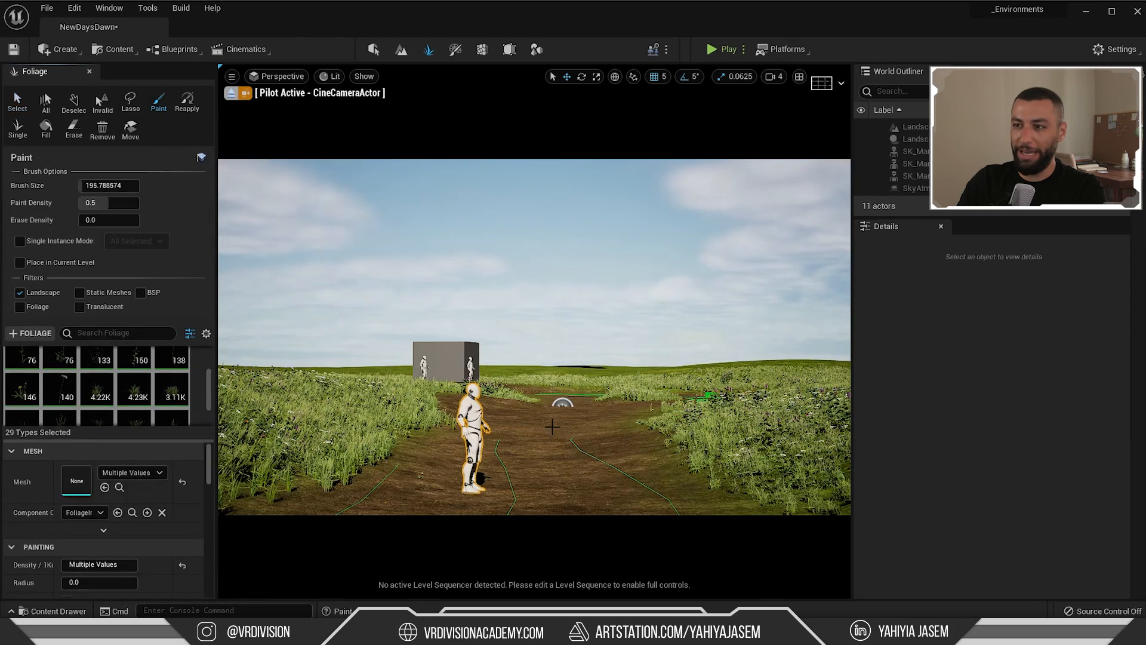
pyautogui.click(97, 389)
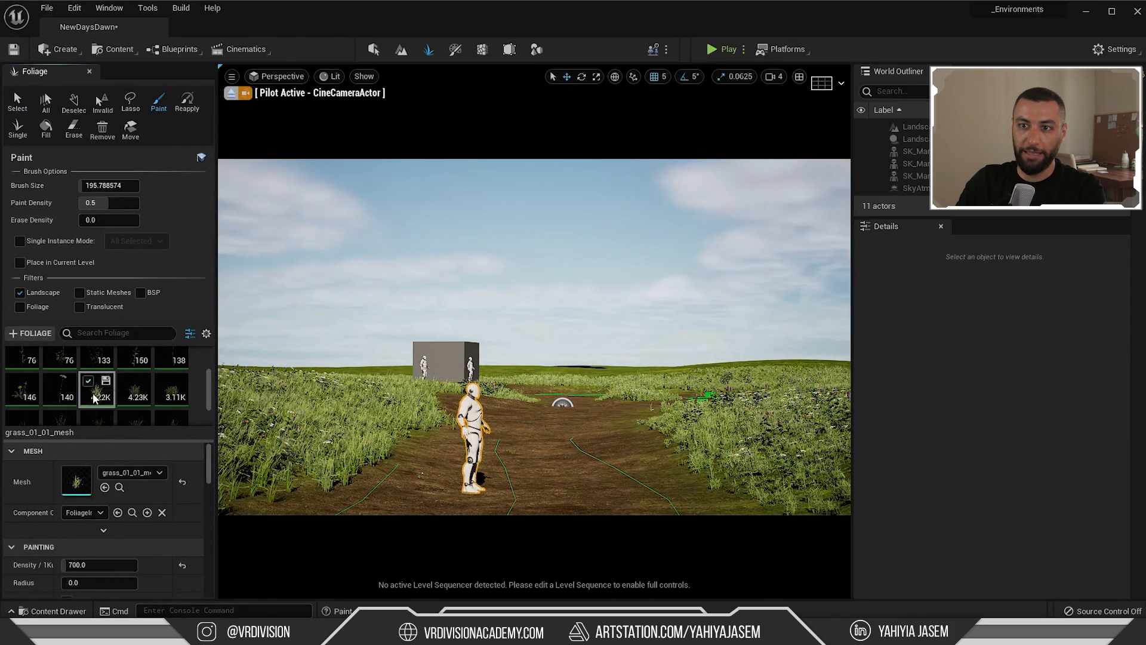
pyautogui.click(17, 128)
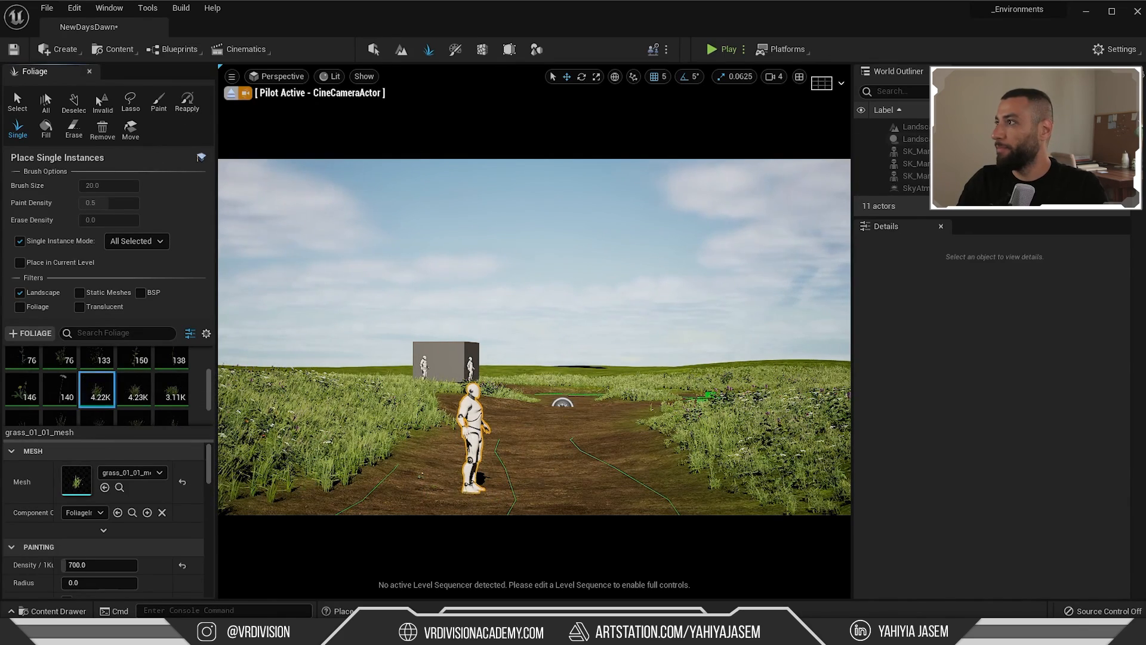
# Select six ground plant meshes in the project content and add them as foliage types
pyautogui.click(1137, 108)
pyautogui.click(779, 294)
pyautogui.scroll(-1, 1069, 418)
pyautogui.keyDown('shift'); pyautogui.click(1061, 325); pyautogui.keyUp('shift')
pyautogui.moveTo(1062, 326); pyautogui.dragTo(190, 386)
# Paint the six ground plant types across the grass and path with brush size 100, and inspect them up close outside the camera view
pyautogui.click(158, 103)
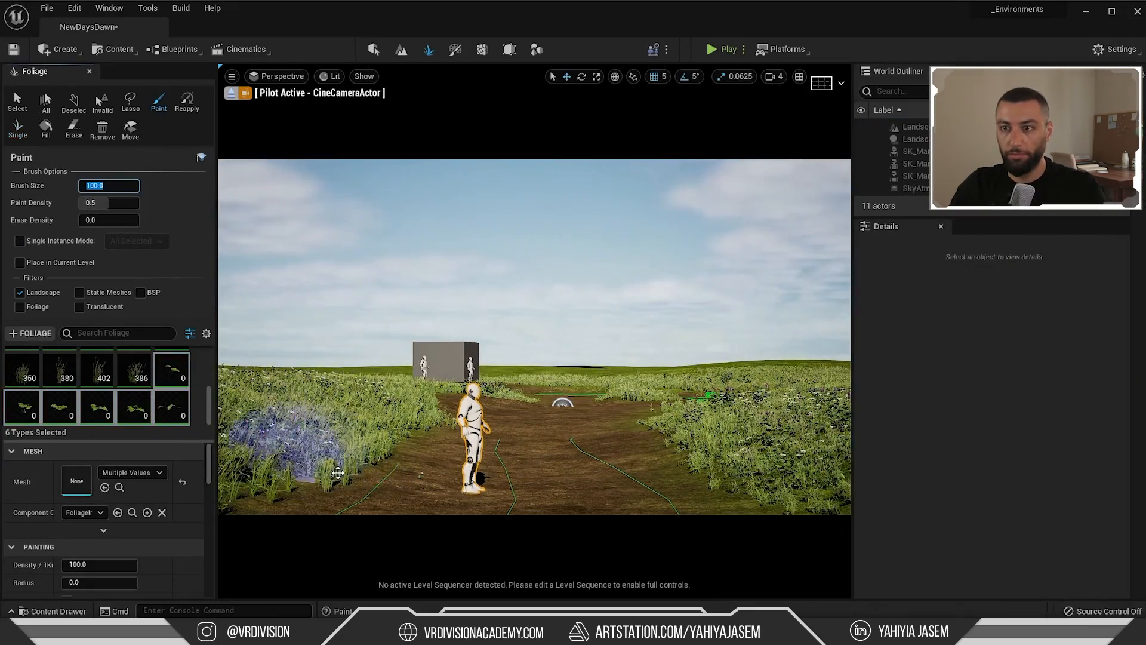
pyautogui.moveTo(338, 472); pyautogui.dragTo(704, 462)
pyautogui.click(230, 93)
pyautogui.press('w')
pyautogui.moveTo(603, 344)
pyautogui.mouseDown(button='right')
pyautogui.moveTo(603, 418)
pyautogui.moveTo(603, 344)
pyautogui.mouseUp(button='right')
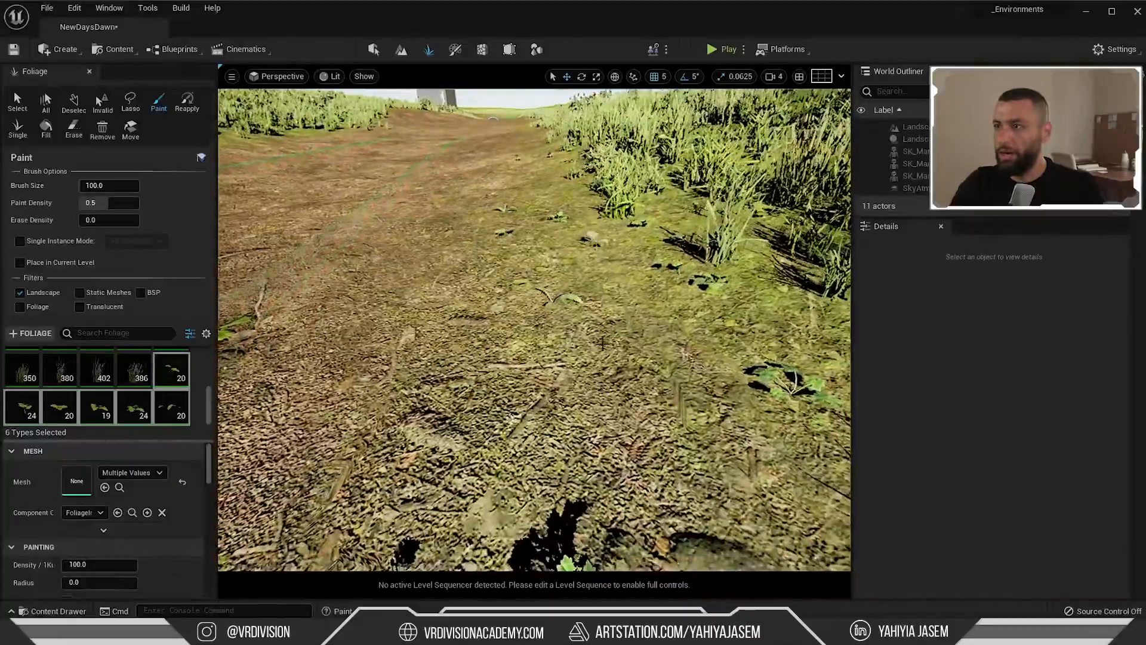
pyautogui.press('s')
pyautogui.moveTo(532, 328)
pyautogui.mouseDown(button='right')
pyautogui.moveTo(453, 327)
pyautogui.moveTo(588, 301)
pyautogui.moveTo(627, 281)
pyautogui.mouseUp(button='right')
pyautogui.press('a')
pyautogui.press('s')
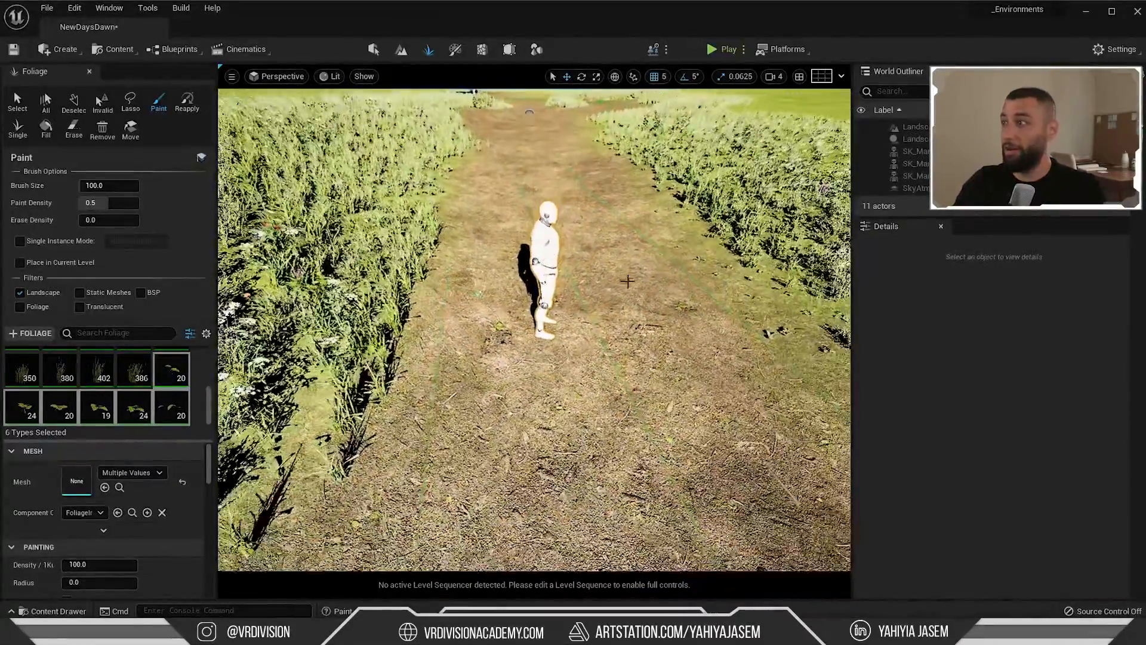
# Paint more ground plants over the path and its grassy edges, setting their density to 500
pyautogui.click(1137, 102)
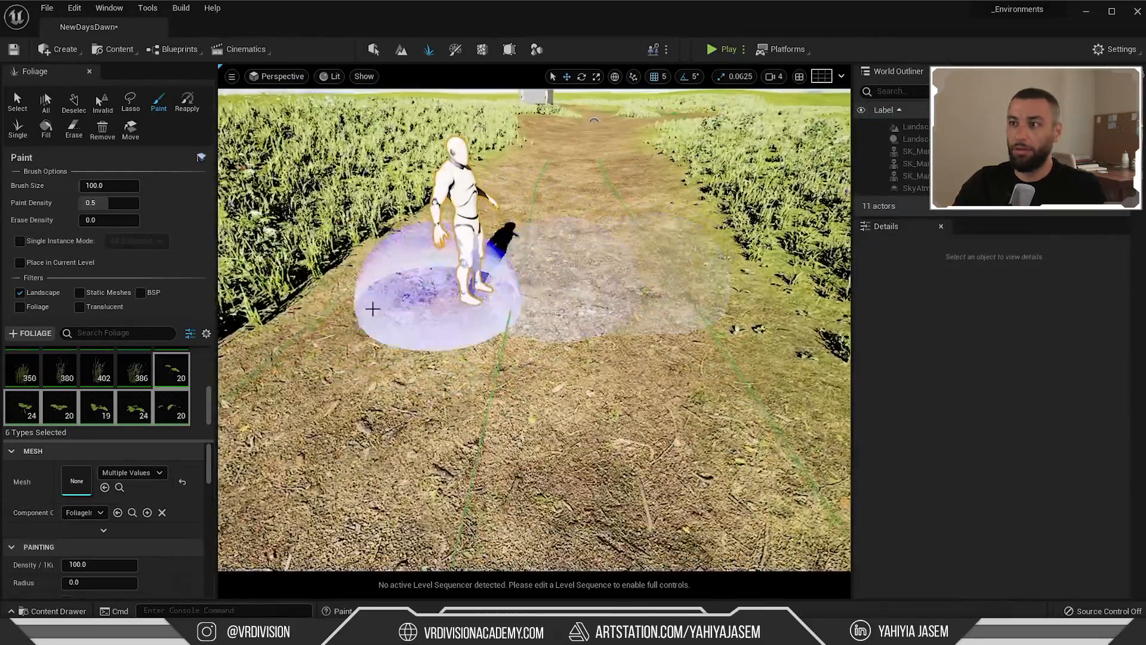
pyautogui.click(277, 76)
pyautogui.click(334, 217)
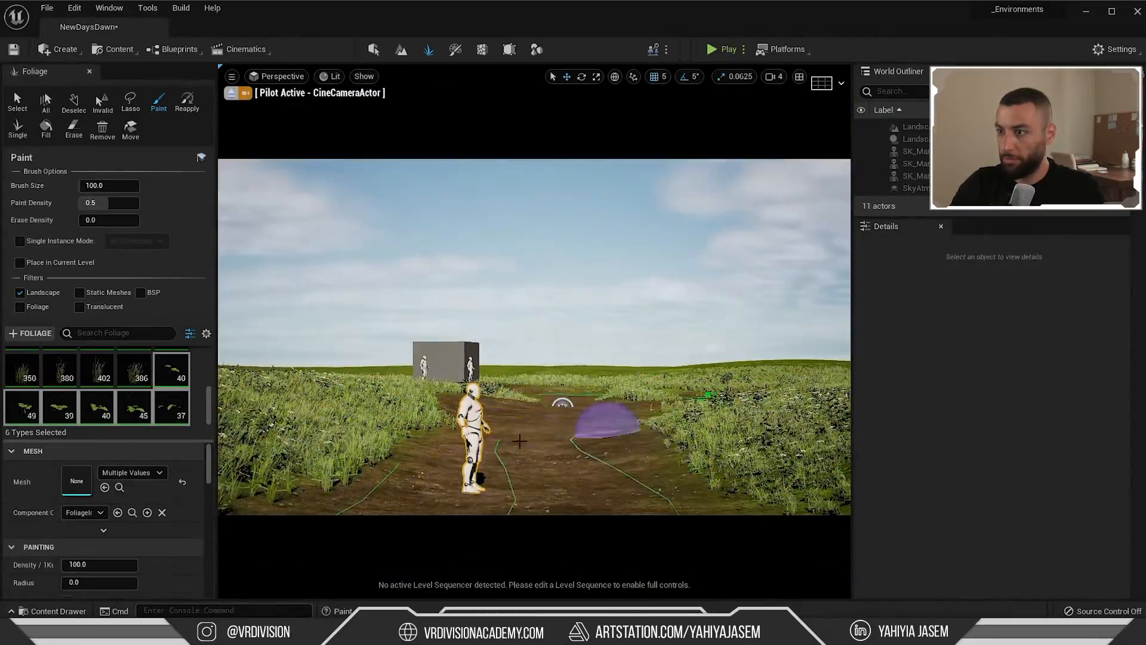
pyautogui.click(767, 478)
pyautogui.scroll(-2, 104, 536)
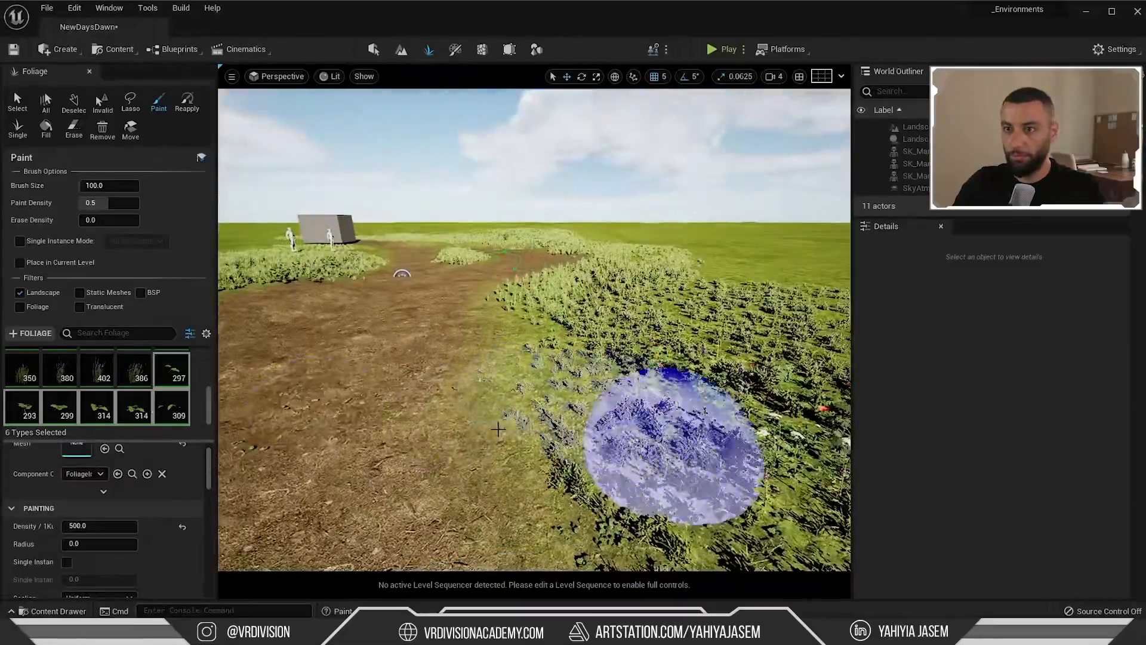
# Add the ground_06_06 mesh as another foliage type
pyautogui.hotkey('ctrl', 'space')
pyautogui.click(1074, 326)
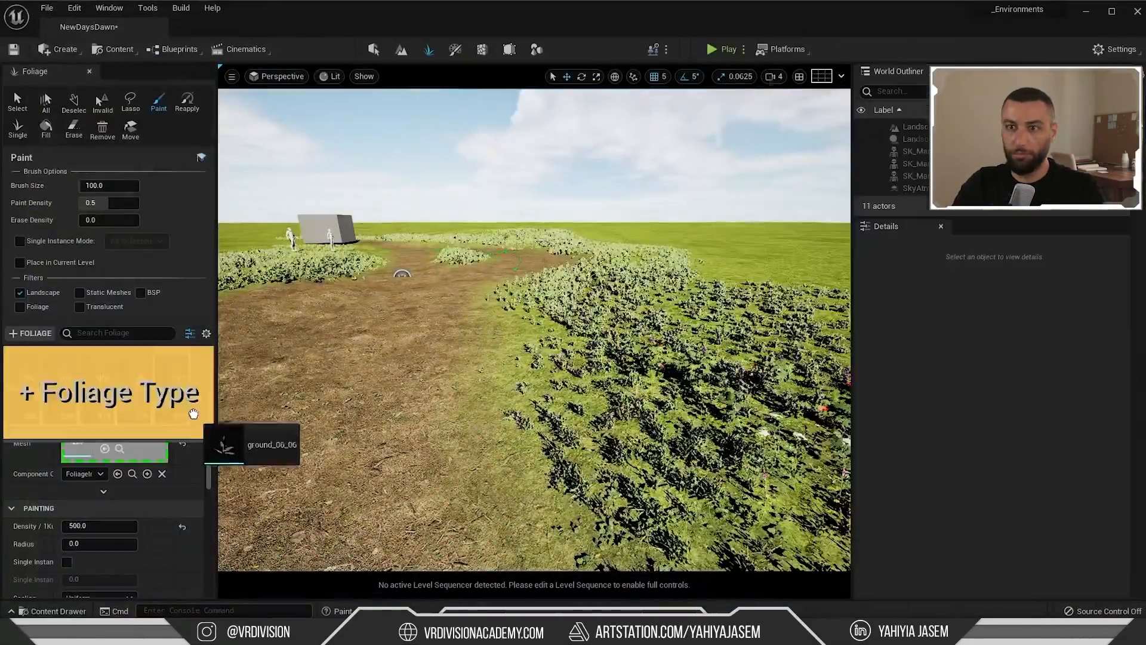
pyautogui.moveTo(199, 409); pyautogui.dragTo(179, 406)
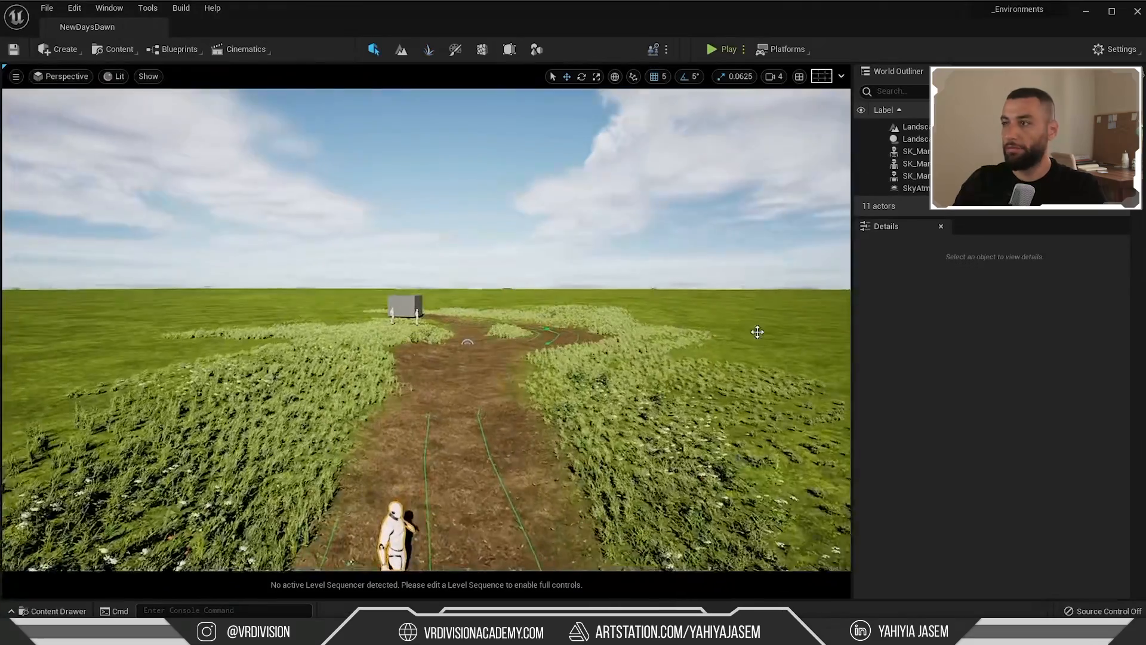
# Place spruce_half_04_low from PN_interactiveSpruceForest's half/low mesh folder on the dirt path beyond the mannequin
pyautogui.hotkey('ctrl', 'space')
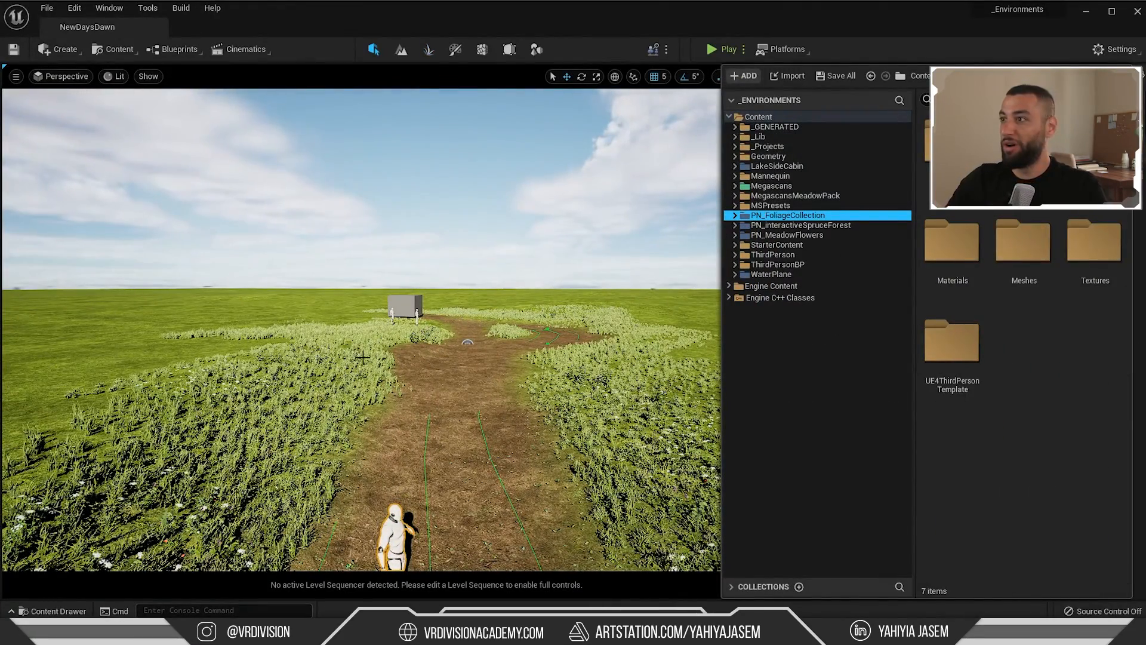
pyautogui.click(776, 225)
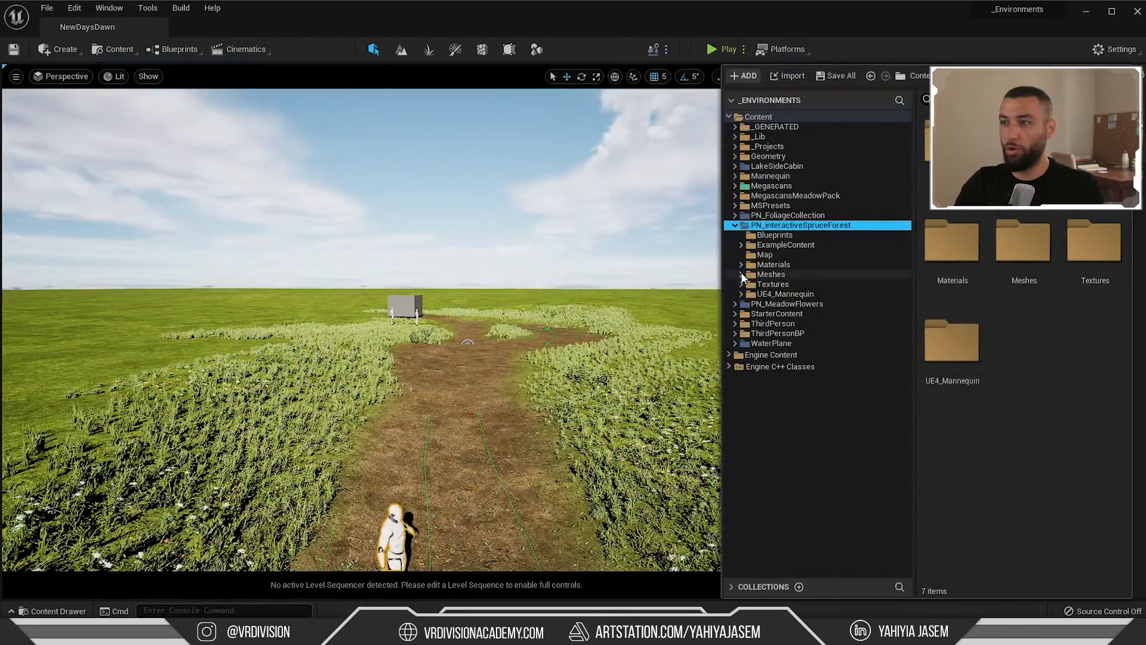
pyautogui.click(742, 274)
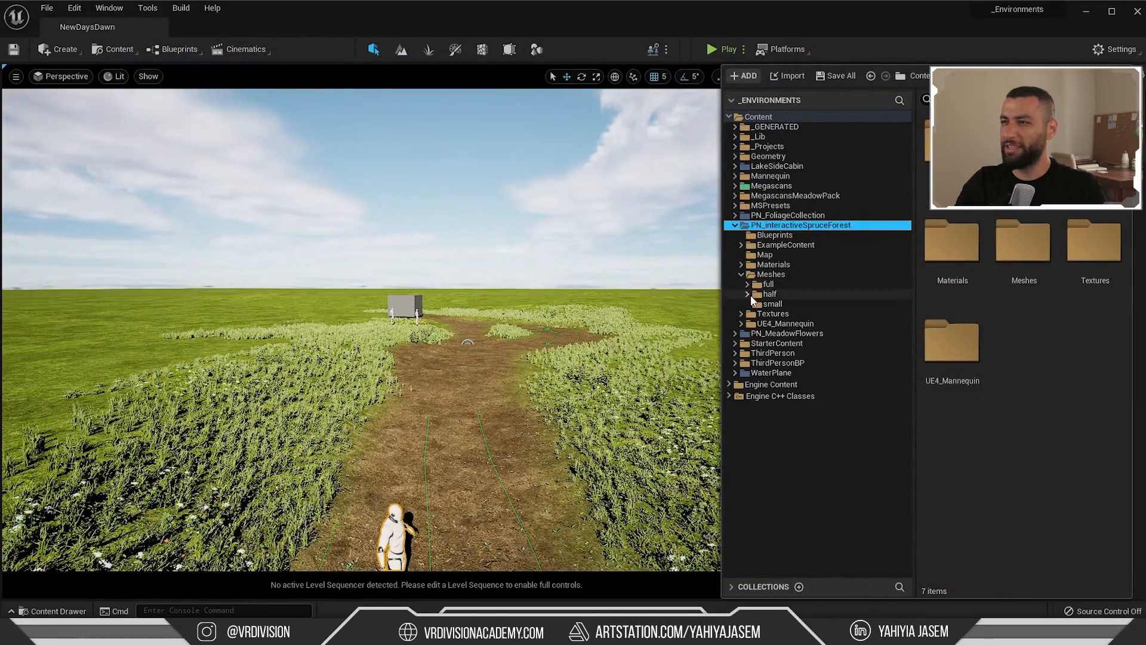
pyautogui.click(780, 295)
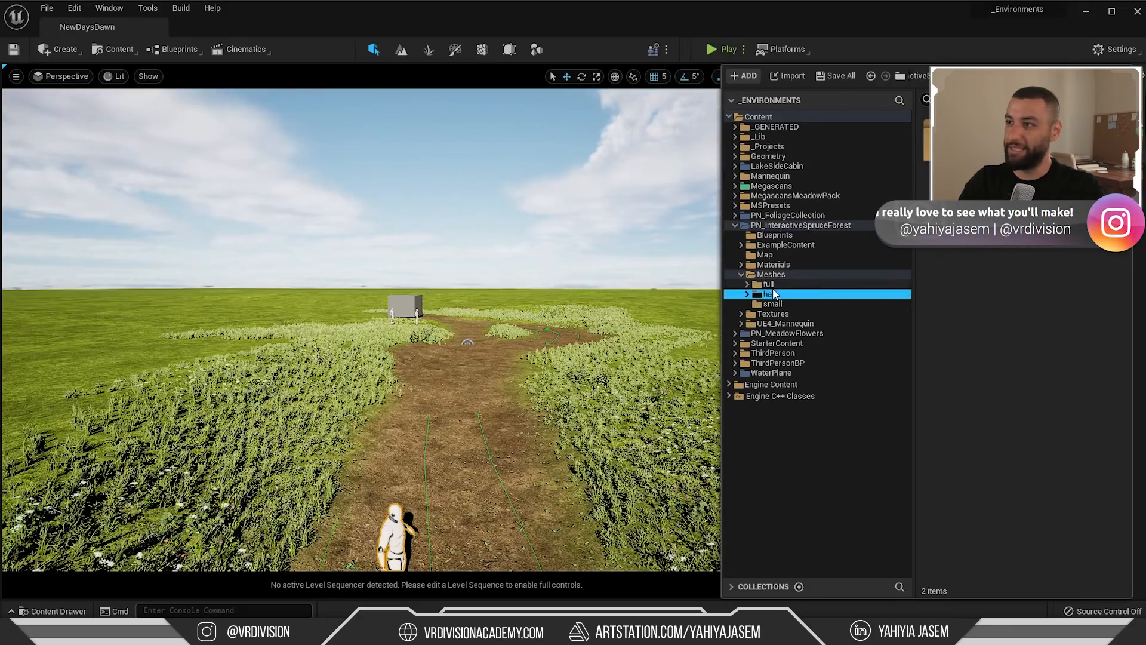
pyautogui.click(769, 314)
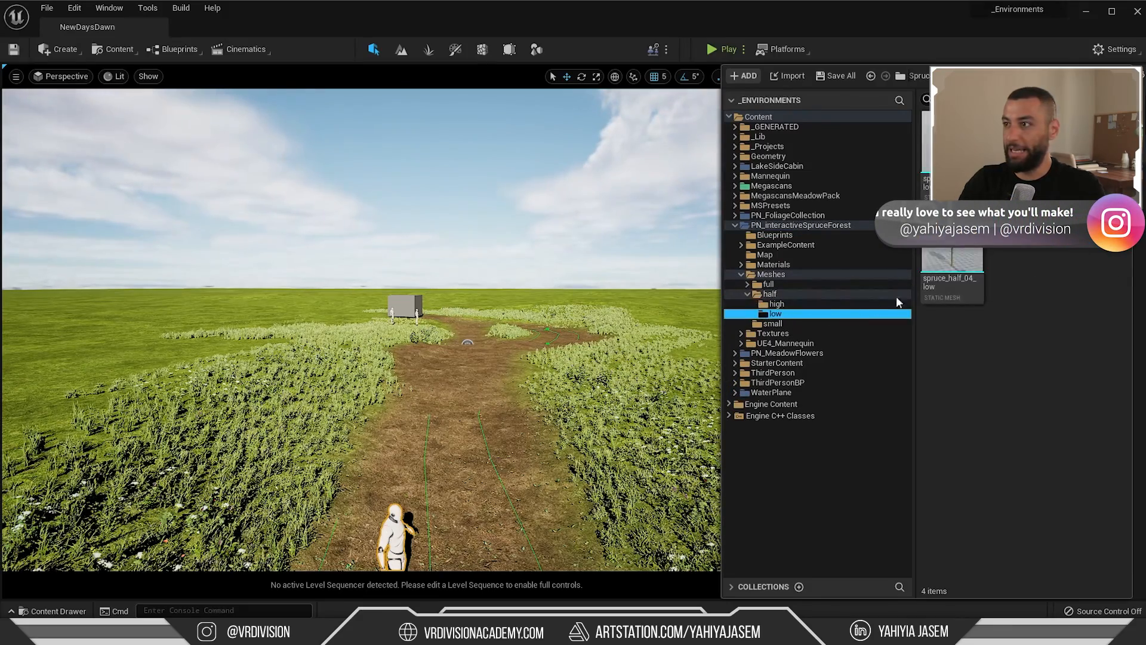
pyautogui.moveTo(949, 279); pyautogui.dragTo(469, 430)
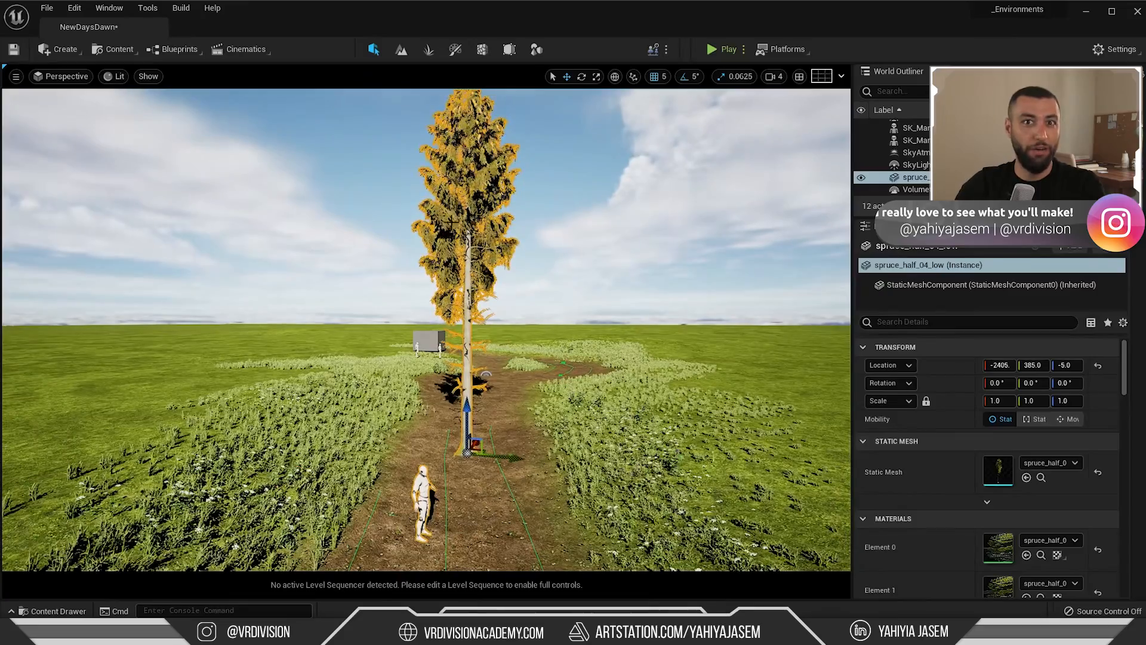
# Place spruce_full_03_low from the full/low mesh folder beside the path, deselect it and save the level
pyautogui.hotkey('ctrl', 'space')
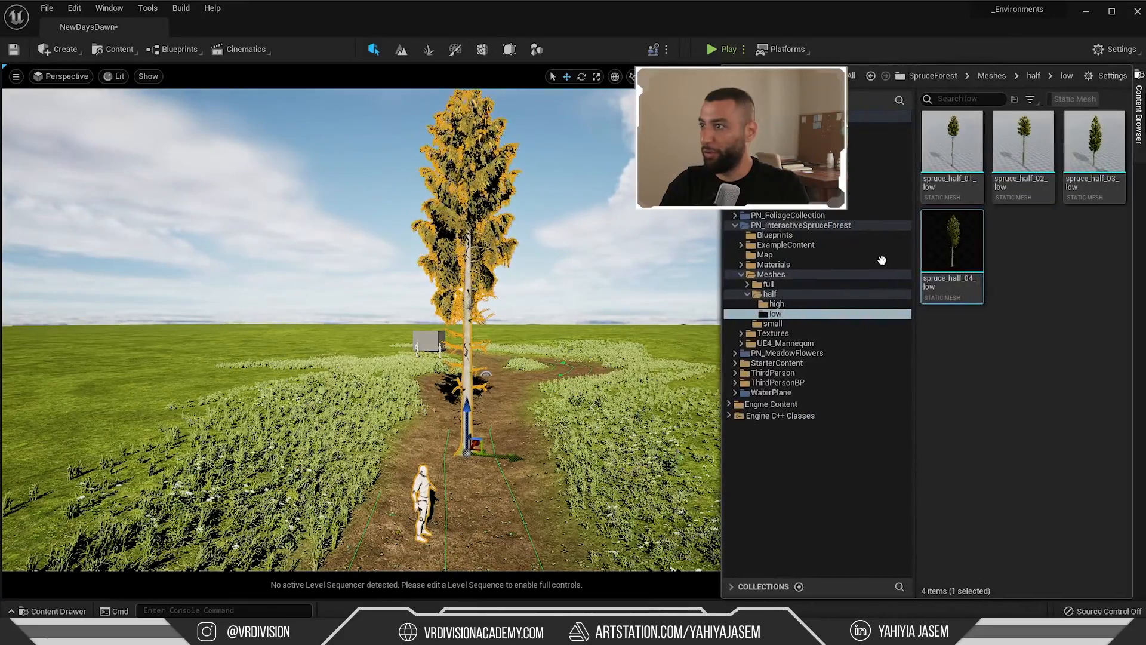
pyautogui.click(790, 286)
pyautogui.doubleClick(1041, 149)
pyautogui.moveTo(1019, 144); pyautogui.dragTo(582, 420)
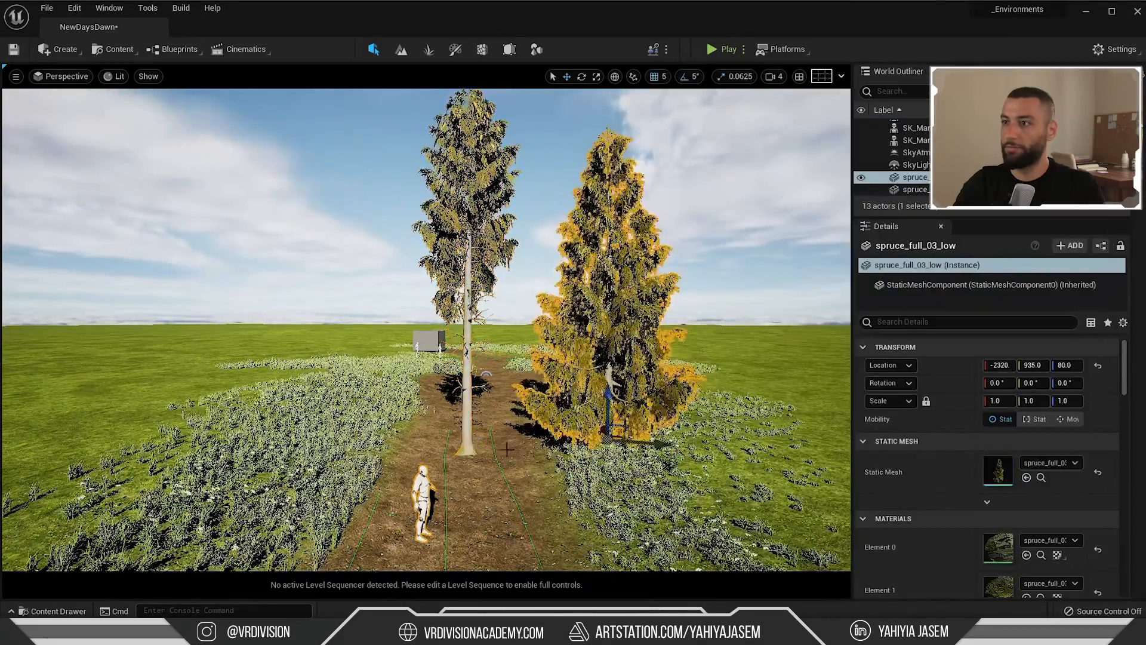
pyautogui.press('Escape')
pyautogui.hotkey('ctrl', 's')
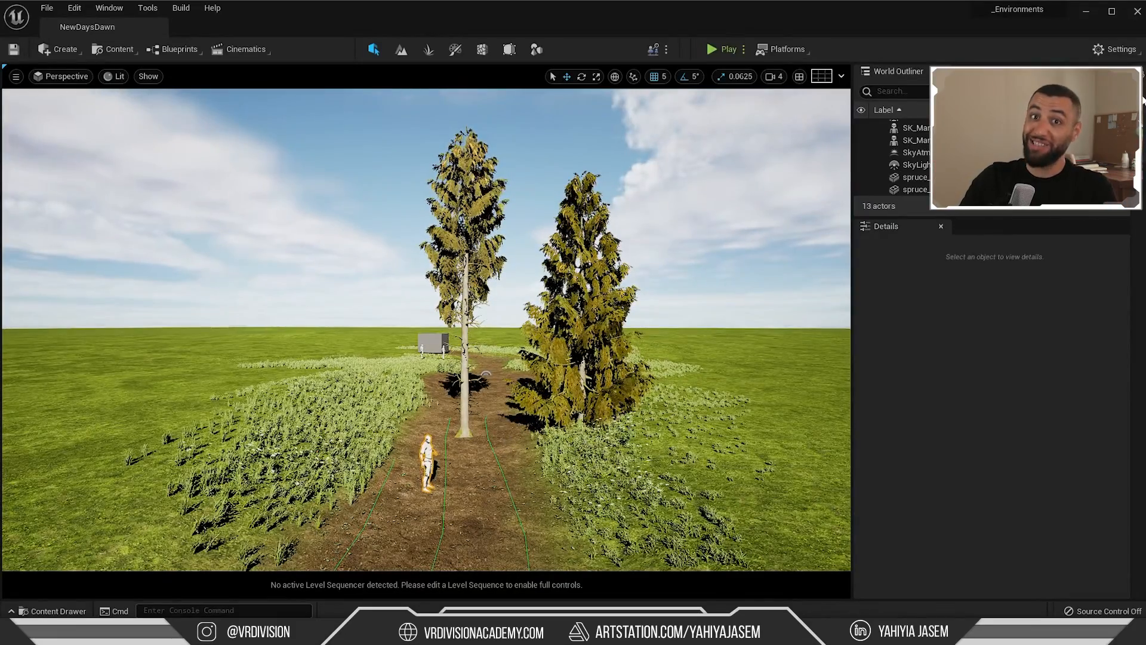
# Browse the high and low mesh folders of the full and half spruces
pyautogui.hotkey('ctrl', 'space')
pyautogui.click(1141, 97)
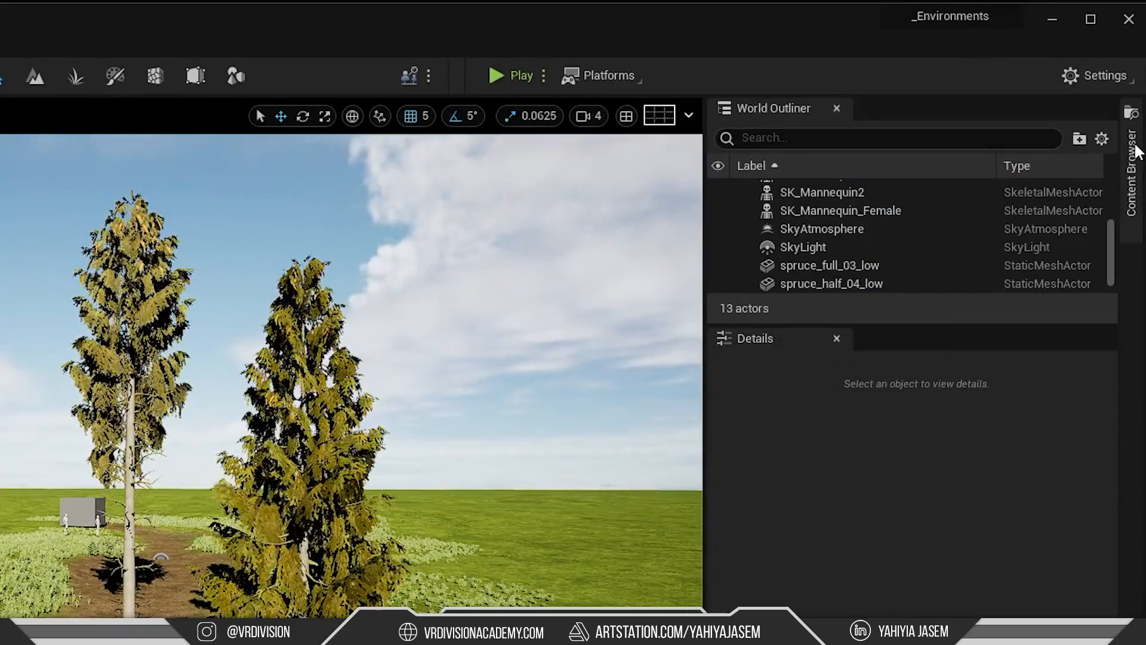
pyautogui.click(1136, 150)
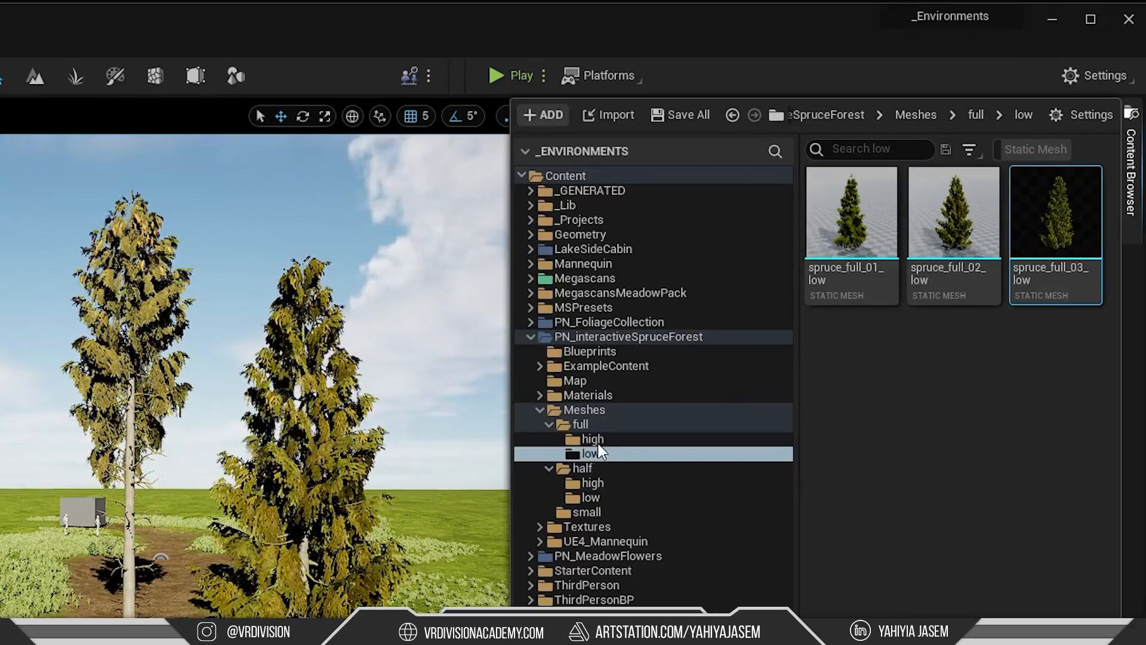
pyautogui.click(586, 438)
pyautogui.click(591, 497)
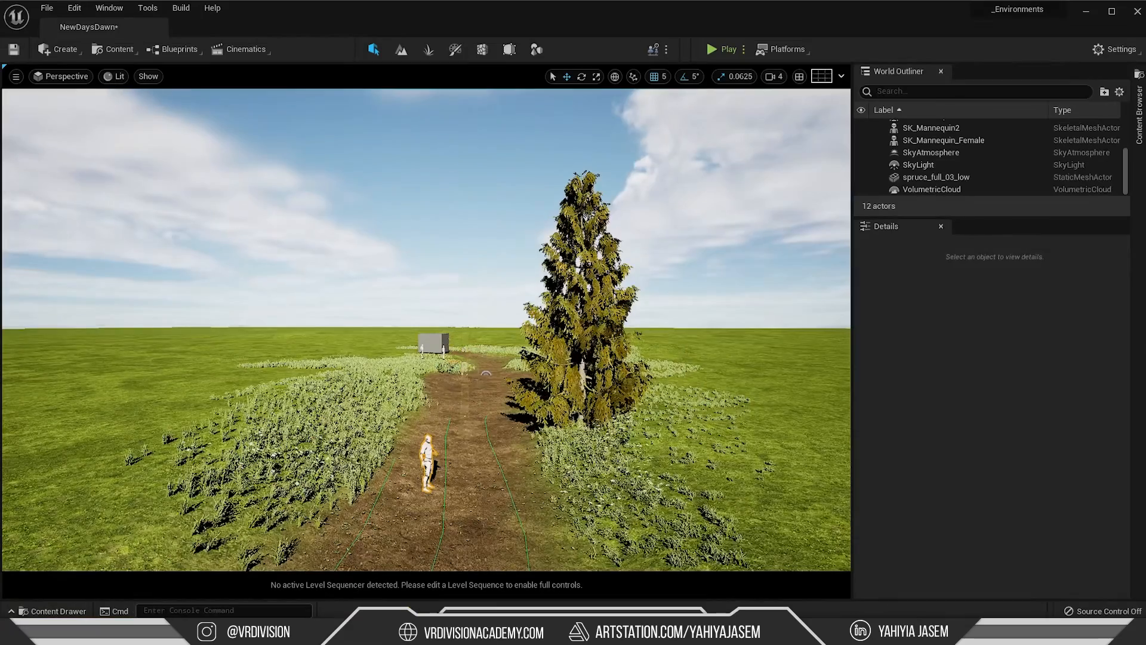
# Delete the test spruce trees placed on and beside the path
pyautogui.click(931, 179)
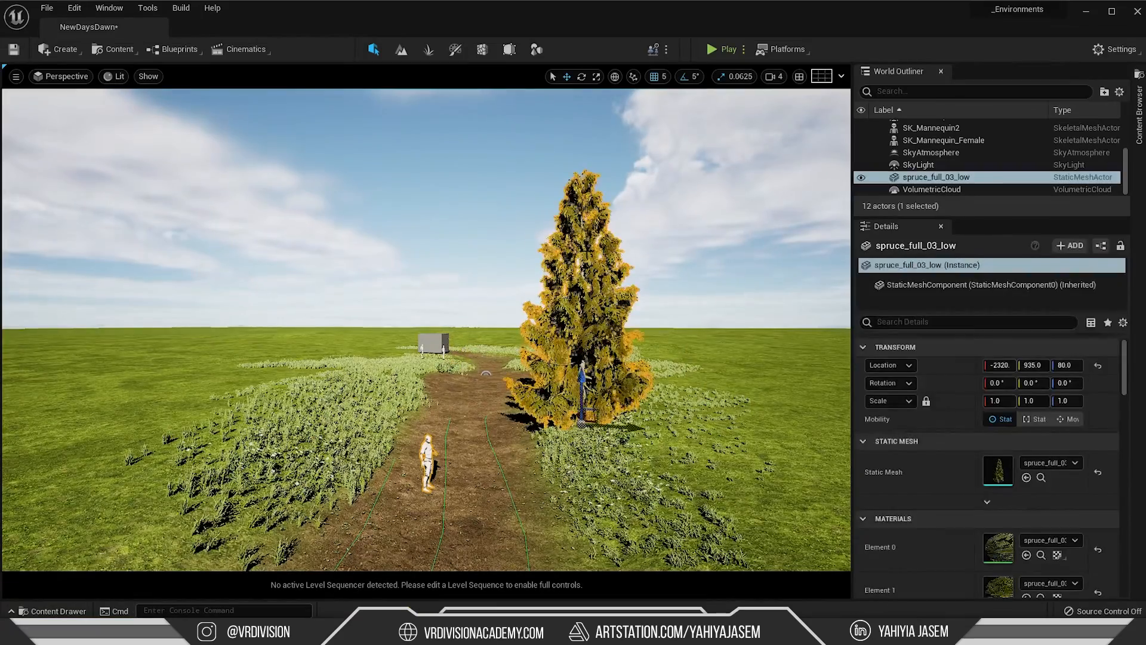
pyautogui.press('Delete')
# Add the four low-detail half spruces, spruce_half_01_low to spruce_half_04_low, as foliage types and view the scene through CineCameraActor
pyautogui.click(1137, 119)
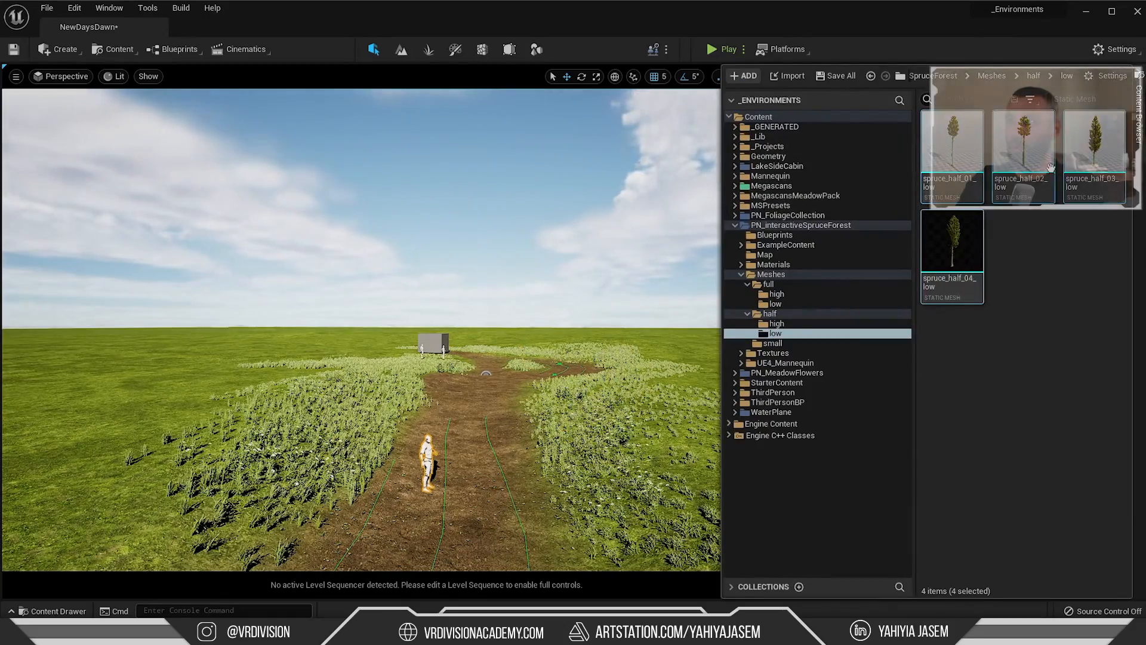
pyautogui.click(428, 49)
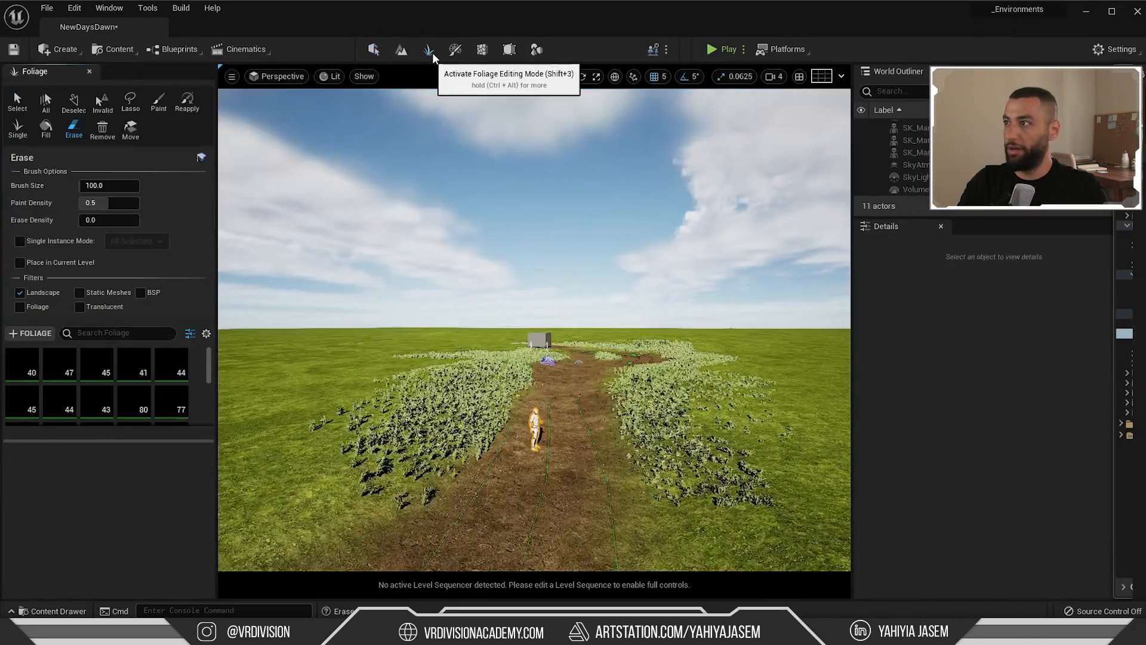
pyautogui.click(1138, 120)
pyautogui.click(267, 74)
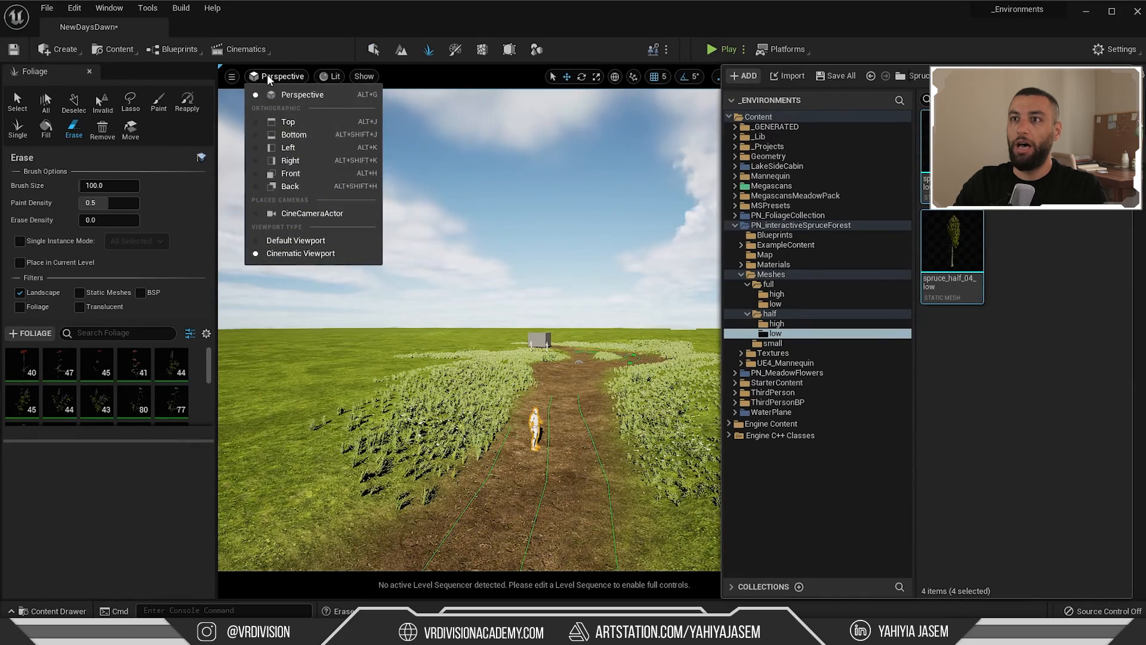
pyautogui.click(299, 210)
# Bring the reference painting over the viewport and examine where its trees stand relative to the cabin and path
pyautogui.moveTo(1145, 322); pyautogui.dragTo(438, 326)
pyautogui.moveTo(461, 284); pyautogui.dragTo(841, 141)
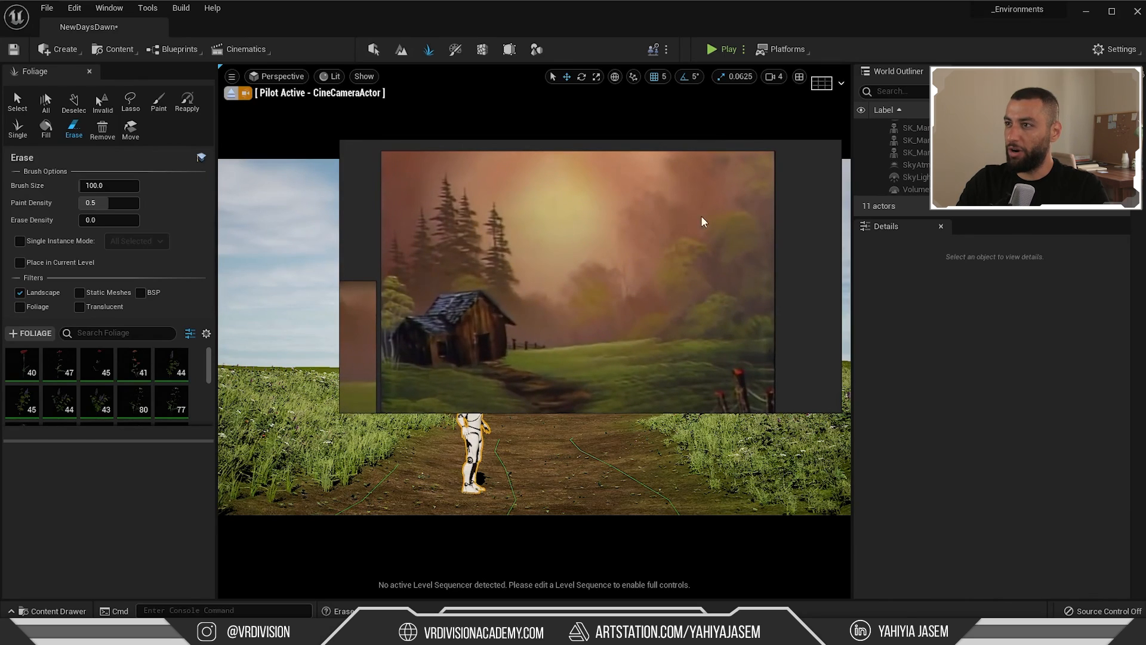
pyautogui.moveTo(583, 245)
pyautogui.mouseDown()
pyautogui.moveTo(499, 292)
pyautogui.moveTo(575, 297)
pyautogui.mouseUp()
pyautogui.moveTo(576, 296); pyautogui.dragTo(972, 262)
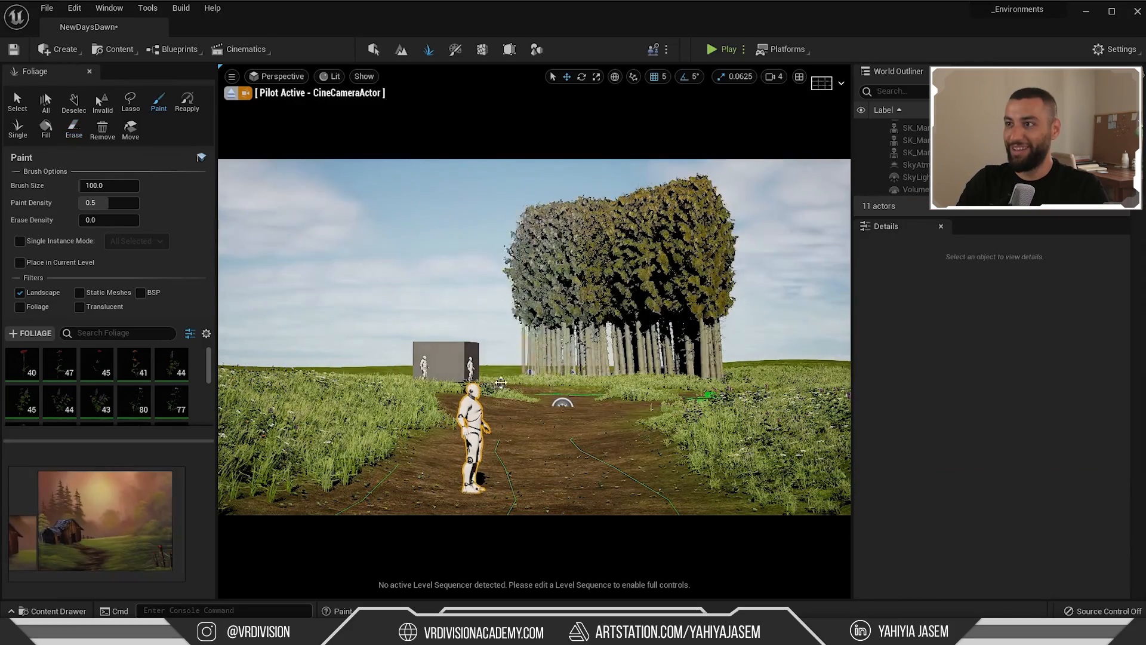
# Try painting a row of spruces behind the path on the horizon
pyautogui.moveTo(490, 385); pyautogui.dragTo(554, 385)
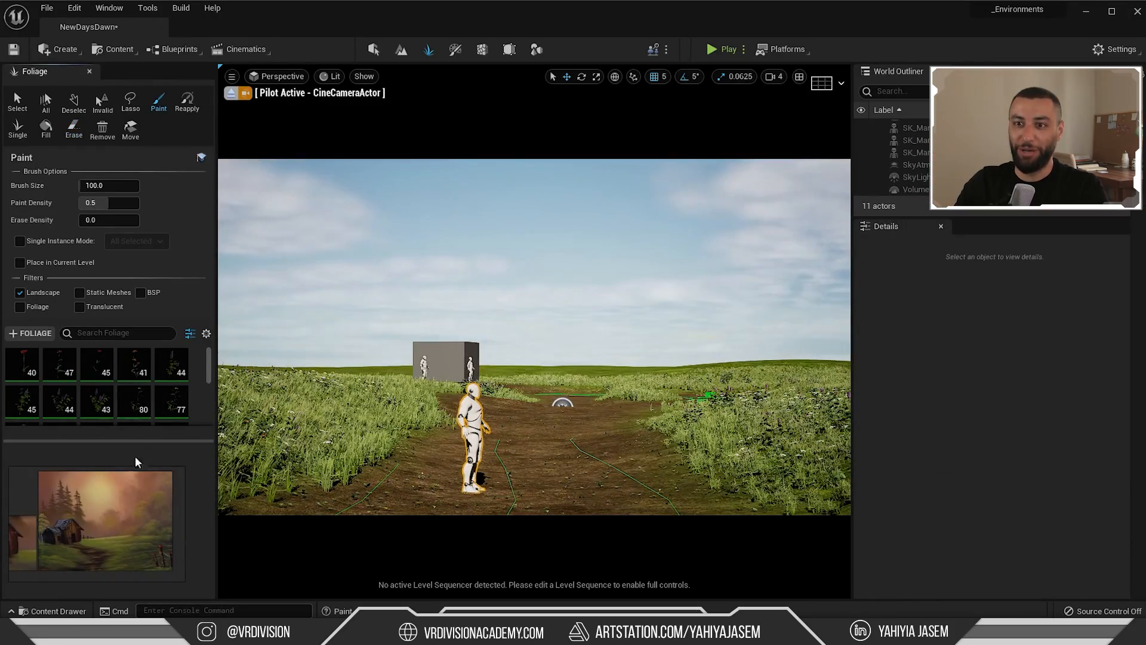
# Select the four spruce_half foliage types, set their density to 2 and paint trees in the grass beside the grey box
pyautogui.scroll(-4, 141, 396)
pyautogui.click(57, 418)
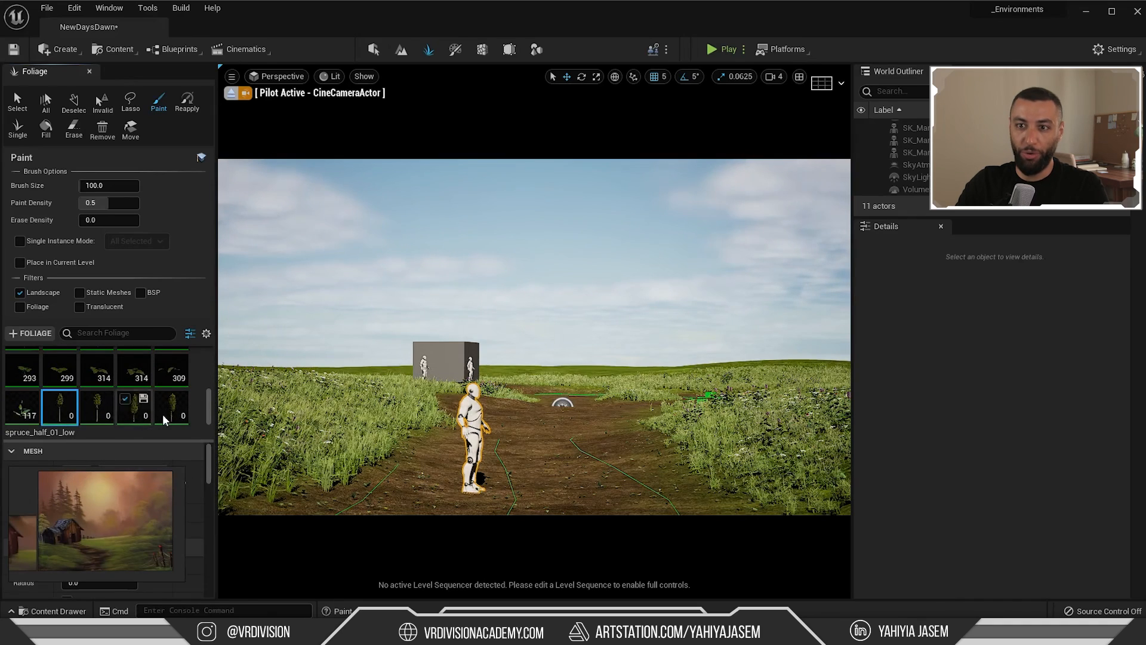
pyautogui.keyDown('shift'); pyautogui.click(176, 416); pyautogui.keyUp('shift')
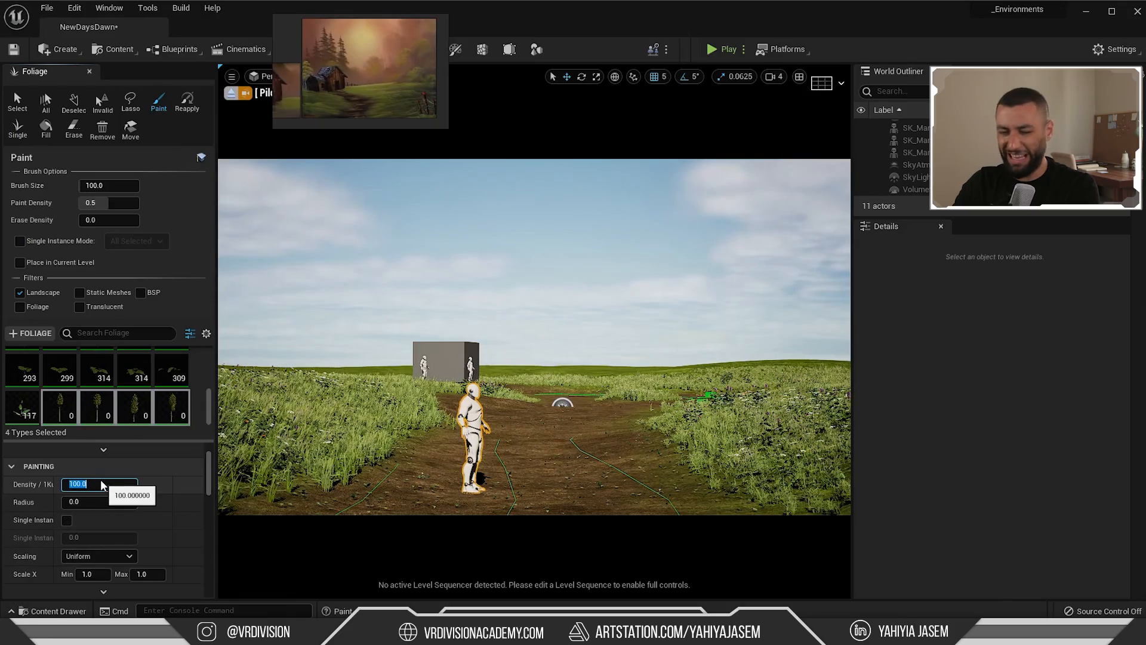
pyautogui.moveTo(299, 404); pyautogui.dragTo(374, 392)
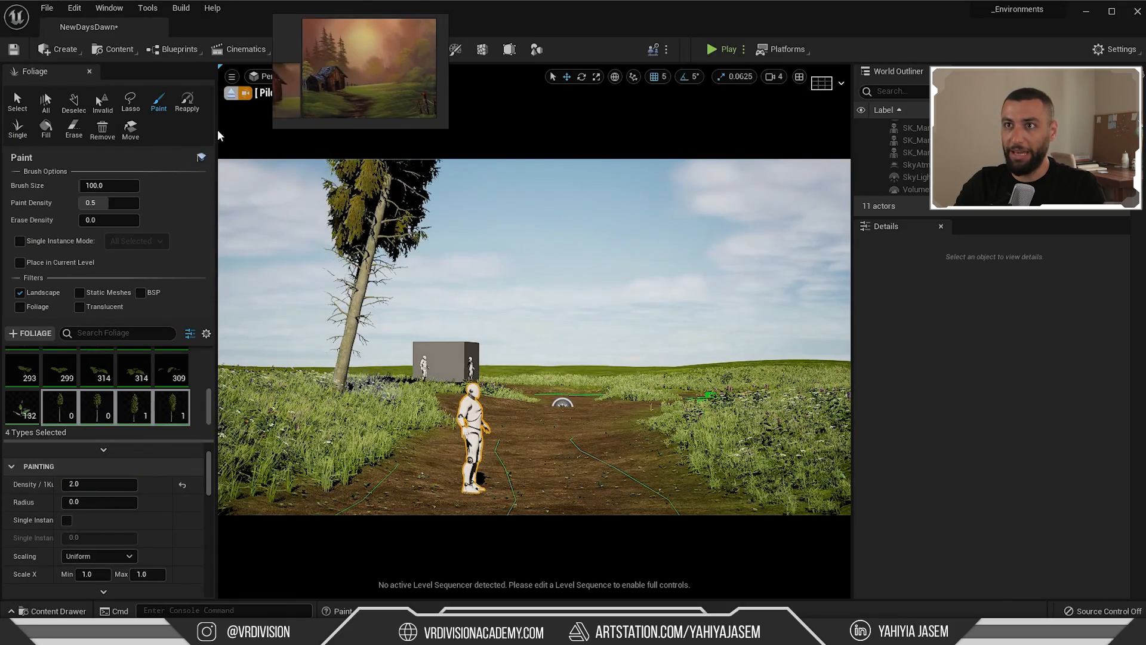
# Try painting spruces across the view from the tree on the near grass to the far end of the path
pyautogui.moveTo(376, 91)
pyautogui.mouseDown(button='right')
pyautogui.moveTo(509, 169)
pyautogui.moveTo(1044, 411)
pyautogui.mouseUp(button='right')
pyautogui.moveTo(781, 403); pyautogui.dragTo(489, 389)
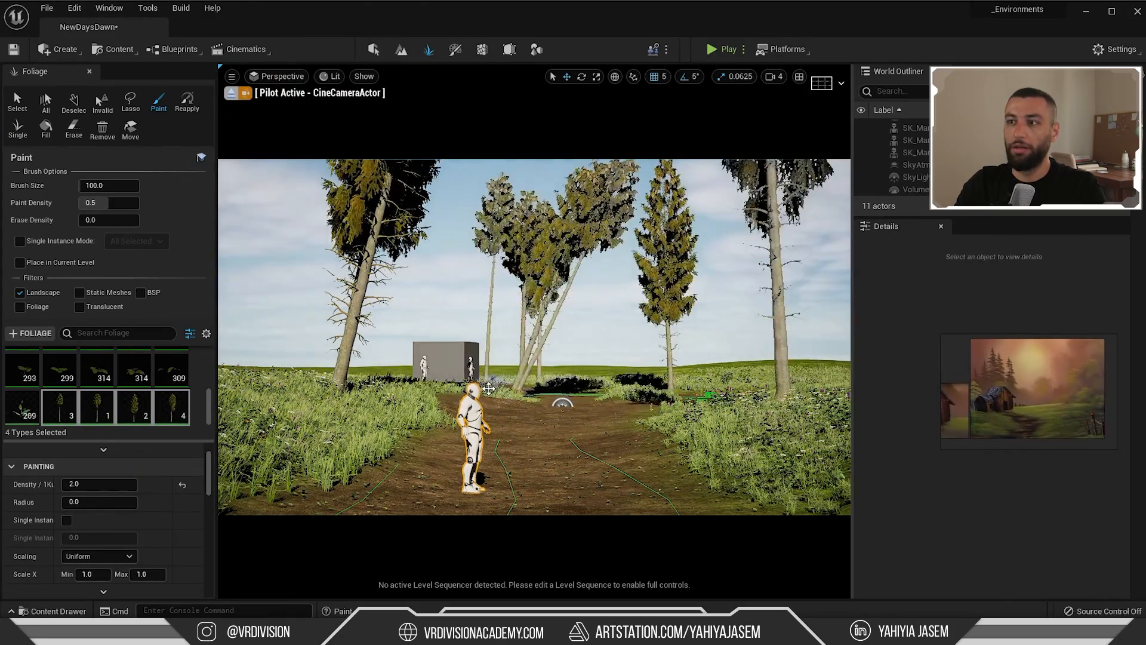
pyautogui.hotkey('ctrl', 'z')
pyautogui.hotkey('ctrl', 'z')
# Set the density of the four spruce_half foliage types to 5 and try painting trees from the grey box across the path
pyautogui.click(106, 484)
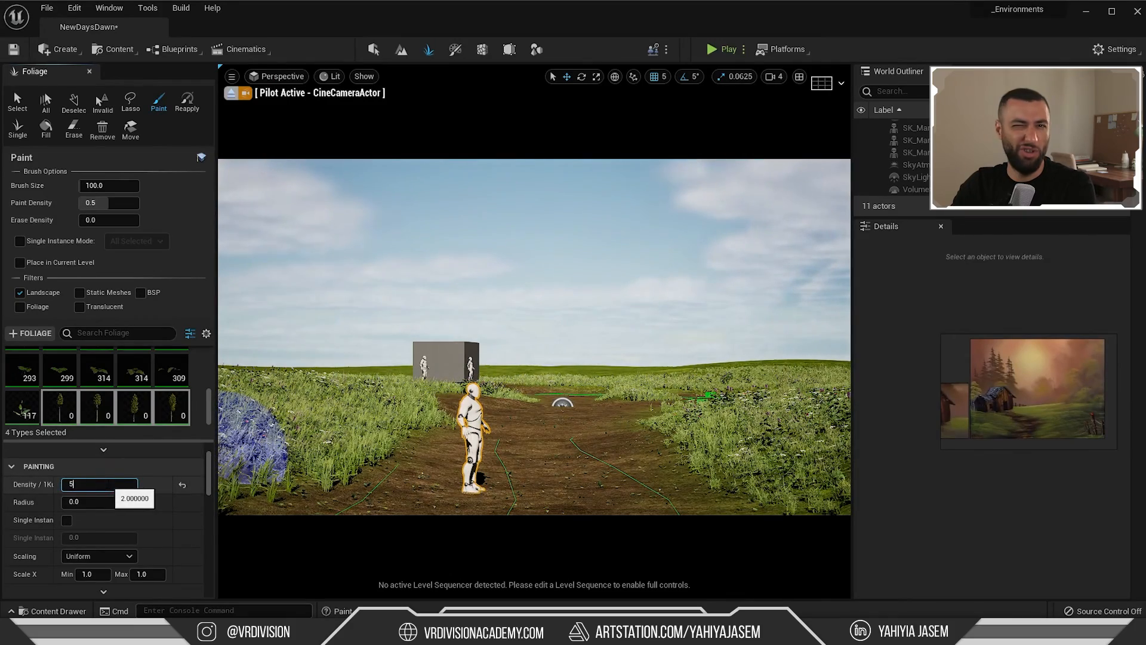
pyautogui.moveTo(410, 391)
pyautogui.mouseDown()
pyautogui.moveTo(601, 410)
pyautogui.moveTo(521, 383)
pyautogui.mouseUp()
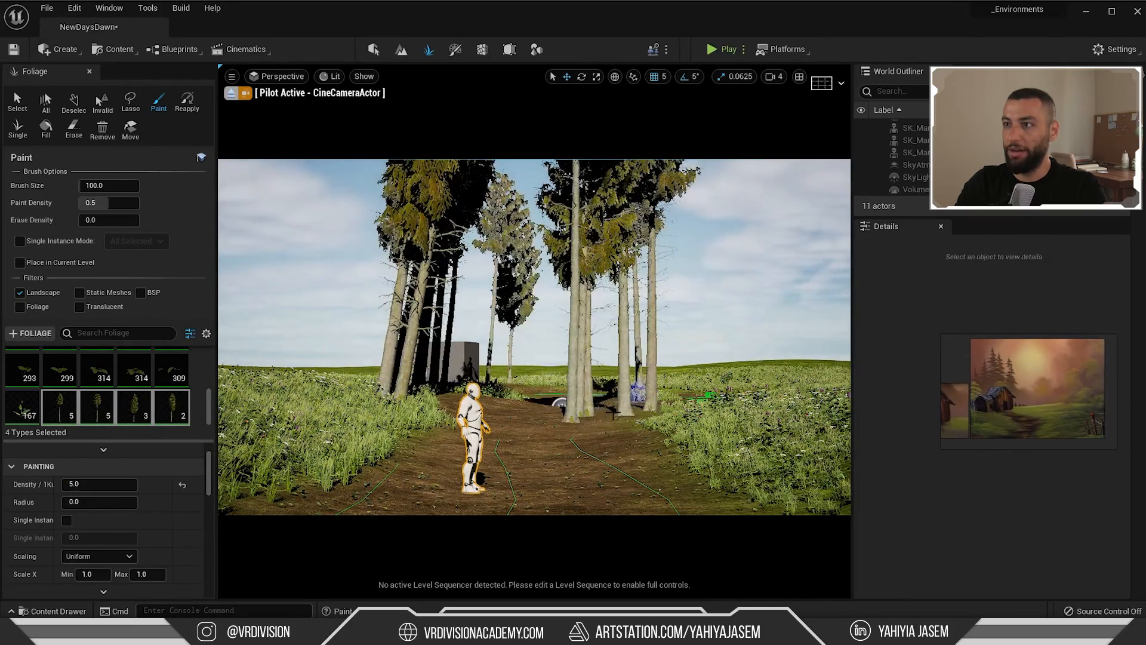
pyautogui.hotkey('ctrl', 'z')
# Stop piloting the camera, set the foliage brush size to 500 and paint spruce clusters in the open field behind the grey box
pyautogui.click(230, 93)
pyautogui.hotkey('shift', '1')
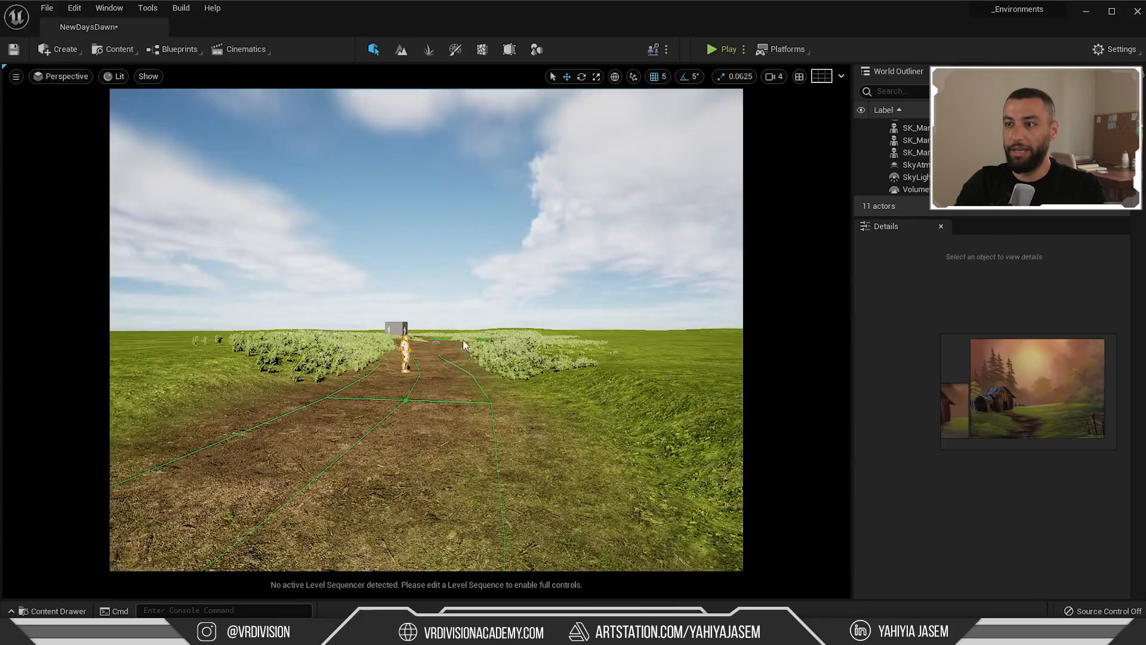
pyautogui.scroll(-3, 463, 339)
pyautogui.click(108, 185)
pyautogui.write('500')
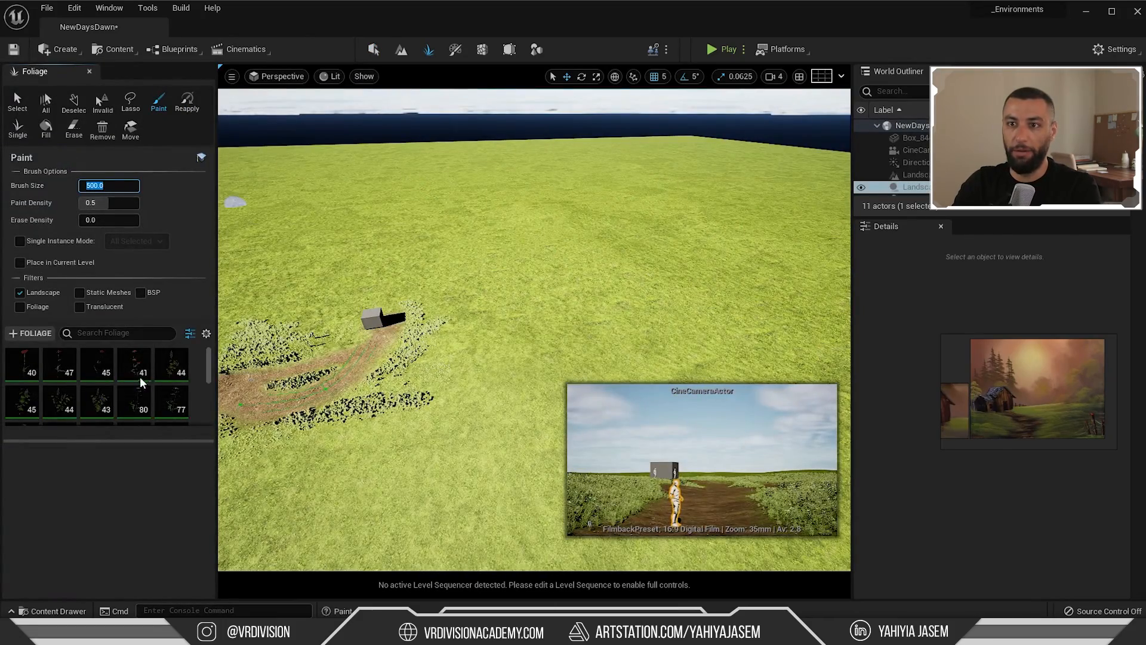
pyautogui.scroll(-5, 140, 376)
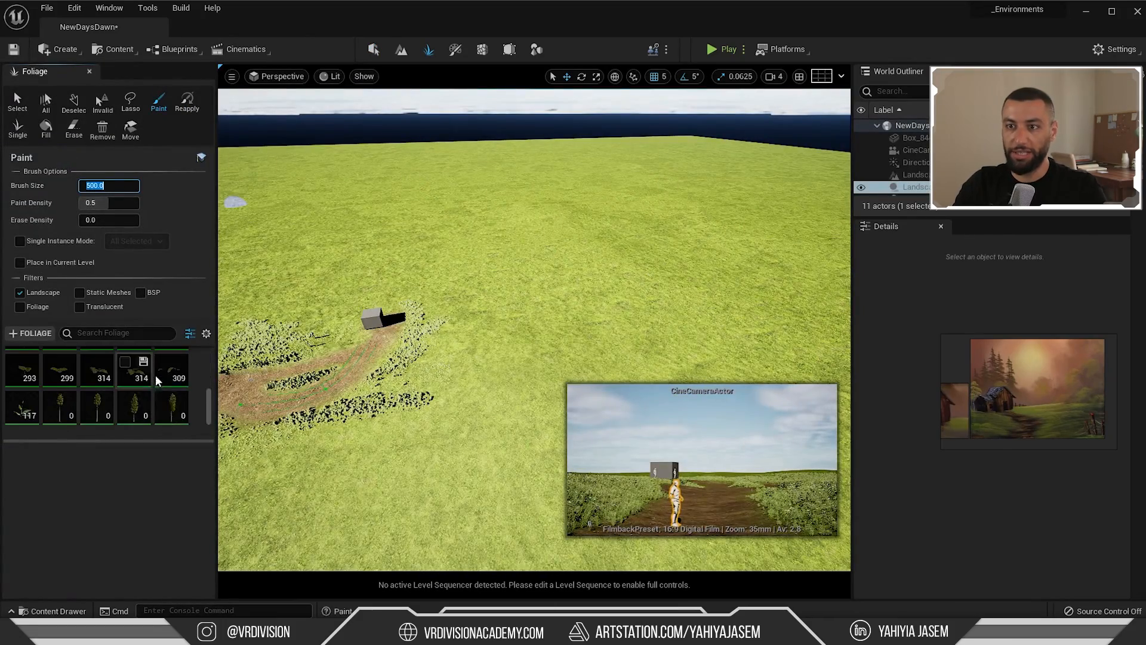
pyautogui.click(574, 261)
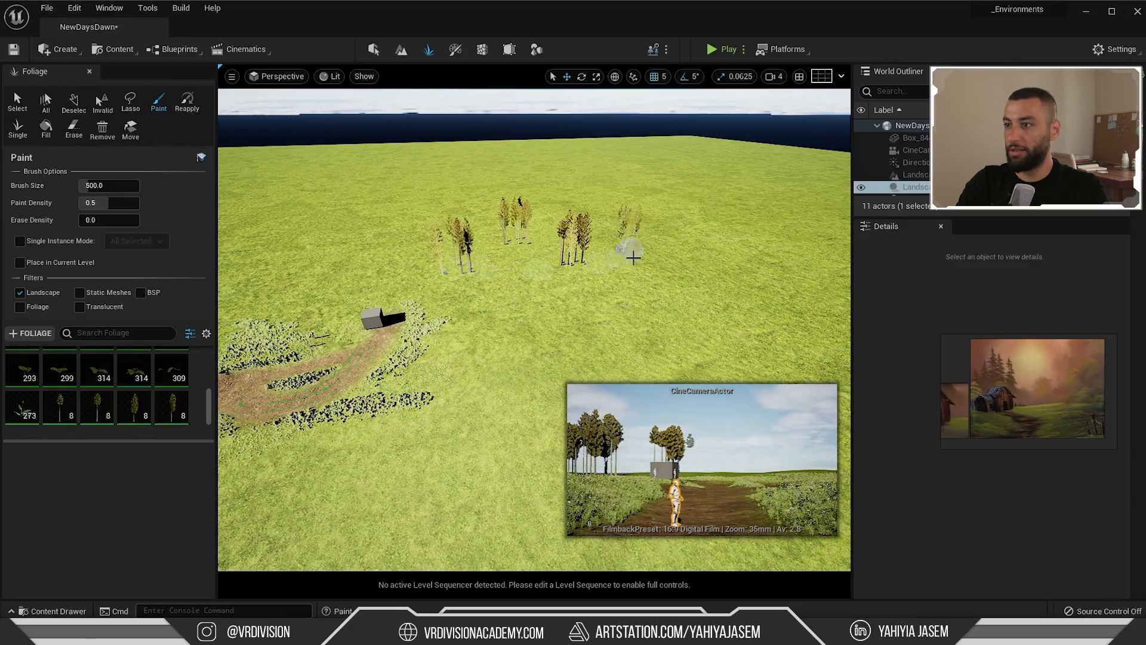
pyautogui.click(704, 269)
# Paint further spruce clusters in the field around the grey box and on the grass beside the path
pyautogui.moveTo(746, 281); pyautogui.dragTo(842, 281, button='right')
pyautogui.click(554, 314)
pyautogui.click(473, 363)
pyautogui.click(381, 494)
pyautogui.moveTo(380, 494)
pyautogui.mouseDown(button='right')
pyautogui.moveTo(232, 478)
pyautogui.moveTo(256, 472)
pyautogui.mouseUp(button='right')
pyautogui.click(462, 436)
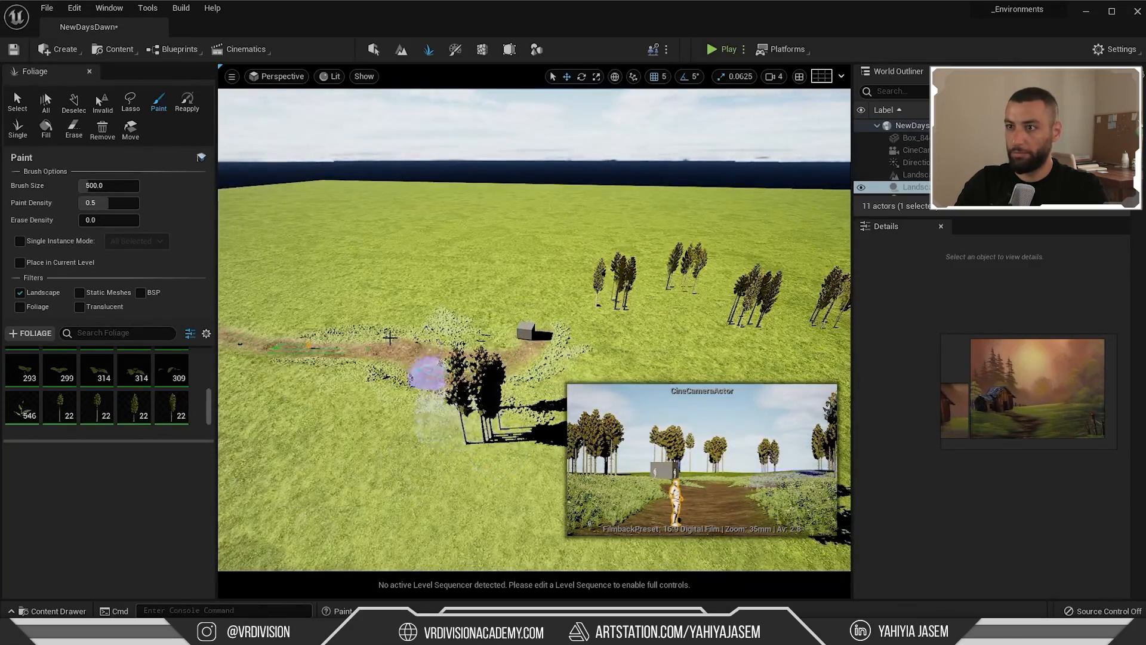
pyautogui.moveTo(418, 383); pyautogui.dragTo(209, 388, button='right')
pyautogui.keyDown('shift'); pyautogui.click(501, 307); pyautogui.keyUp('shift')
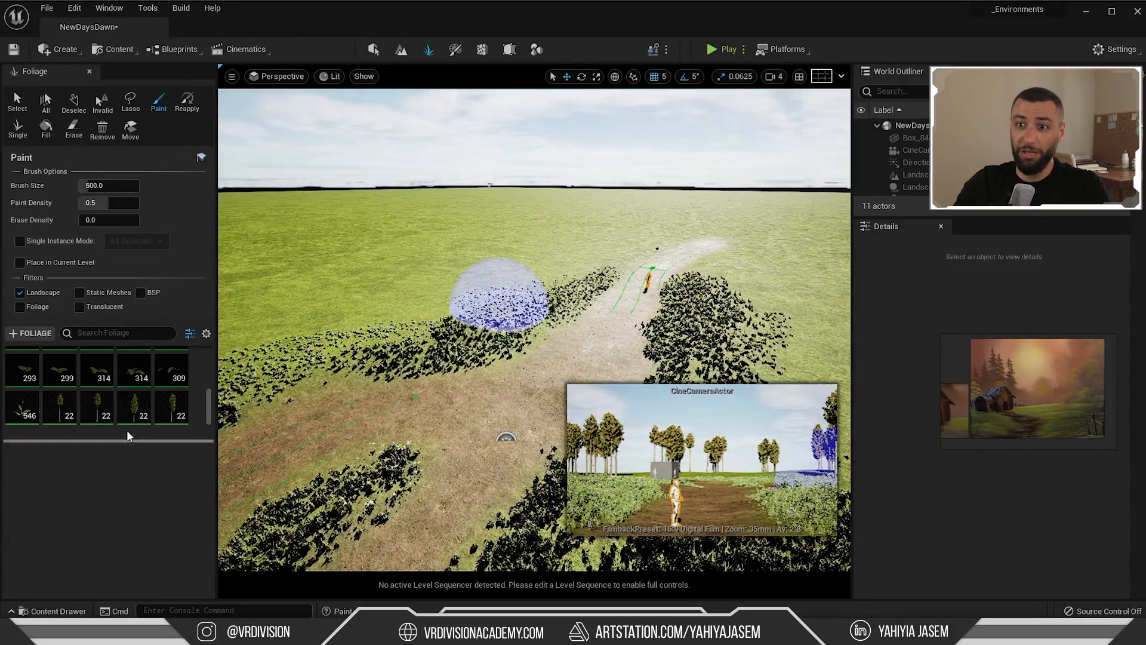
# Switch the four spruce_half types to single-instance placement and turn off their Align to Normal option
pyautogui.click(97, 406)
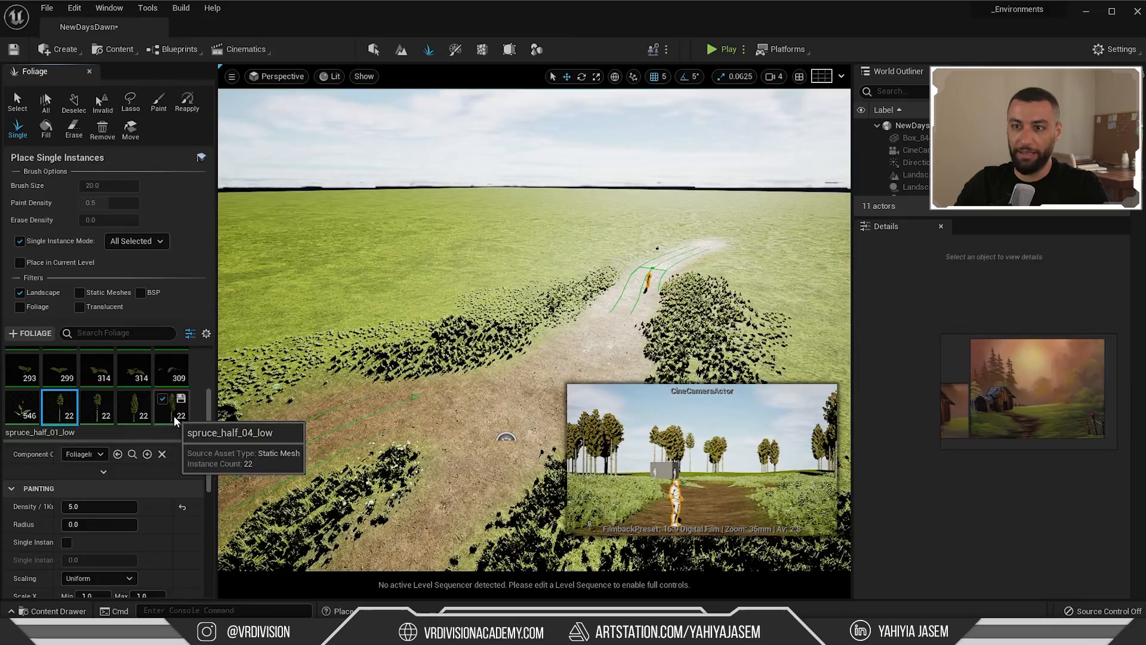
pyautogui.keyDown('shift'); pyautogui.click(173, 416); pyautogui.keyUp('shift')
pyautogui.scroll(2, 74, 506)
pyautogui.scroll(-3, 60, 513)
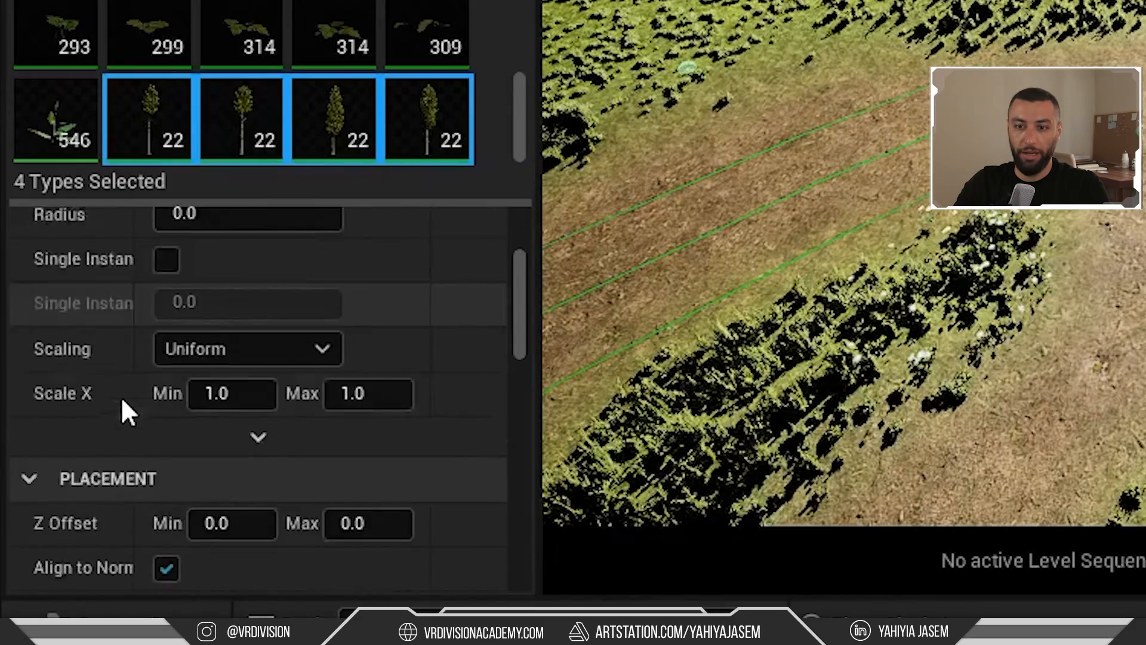
pyautogui.scroll(-1, 121, 396)
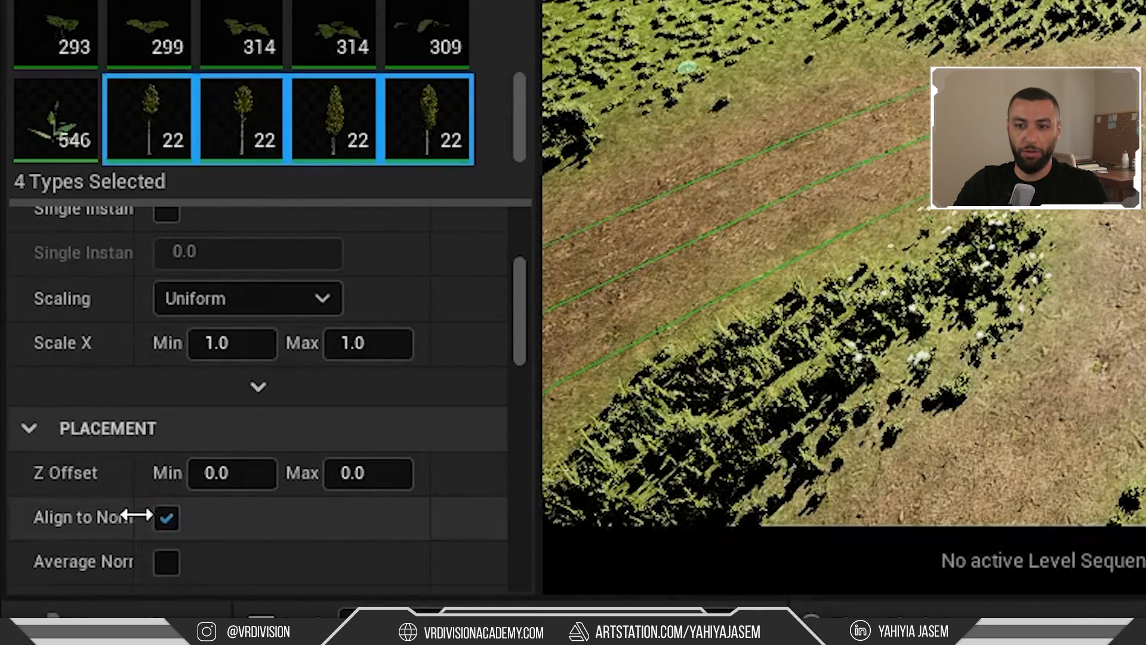
pyautogui.moveTo(135, 515); pyautogui.dragTo(203, 525)
pyautogui.click(234, 518)
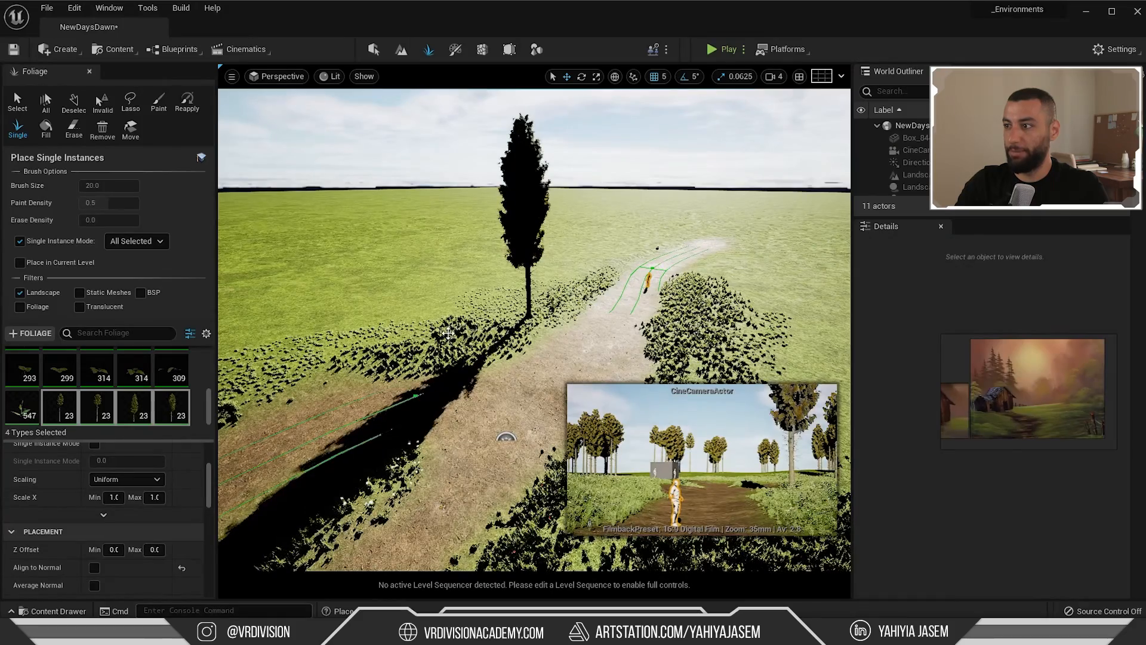
# Undo the test tree and place three single spruces in the grass along the edge of the path
pyautogui.hotkey('ctrl', 'z')
pyautogui.click(454, 317)
pyautogui.click(488, 332)
pyautogui.click(418, 330)
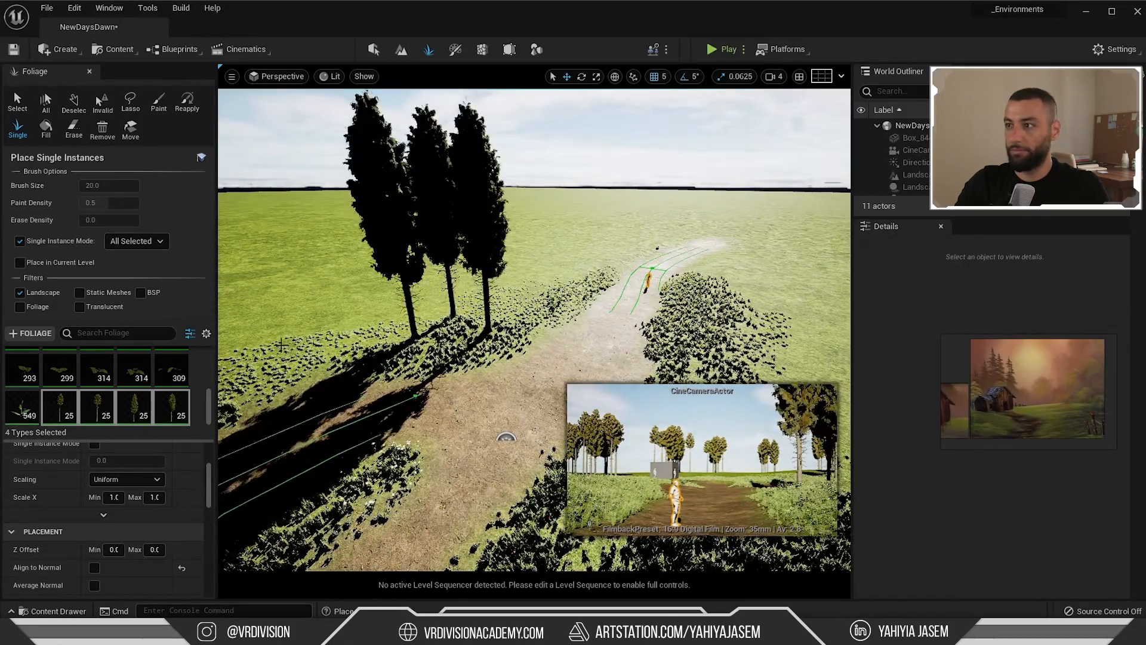
# Undo the last placement and scatter single spruces over the far field behind the grey box
pyautogui.moveTo(456, 325); pyautogui.dragTo(399, 325, button='right')
pyautogui.hotkey('ctrl', 'z')
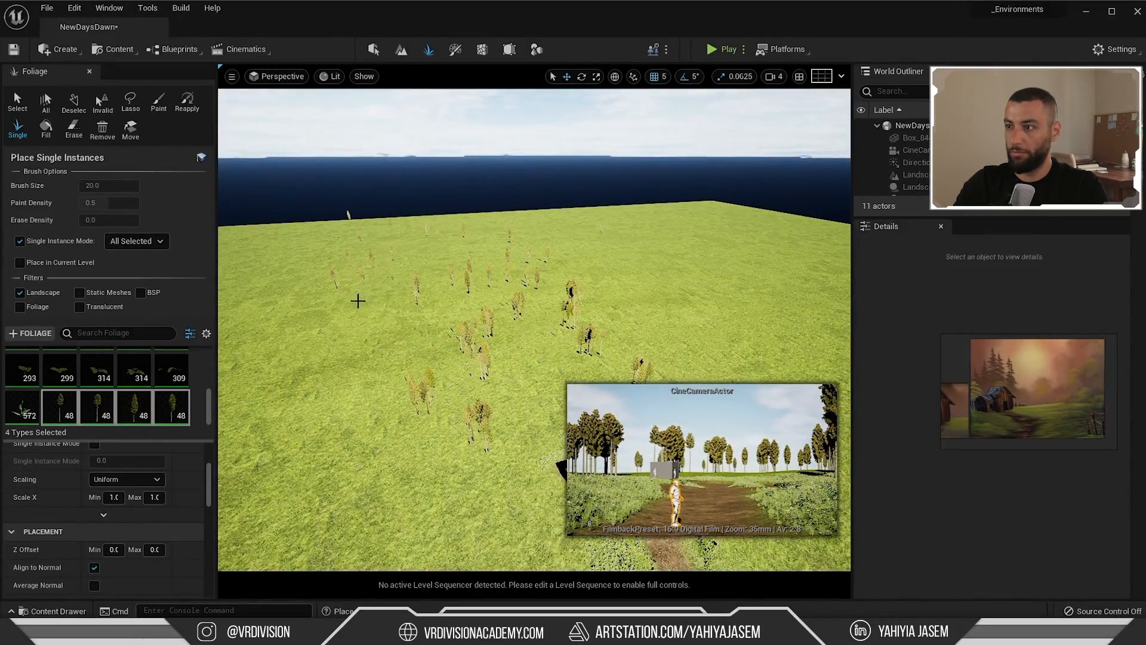
pyautogui.click(358, 301)
pyautogui.moveTo(351, 308); pyautogui.dragTo(307, 309, button='right')
# Add the three low-detail full spruces, spruce_full_01_low to spruce_full_03_low, as foliage types
pyautogui.click(1144, 109)
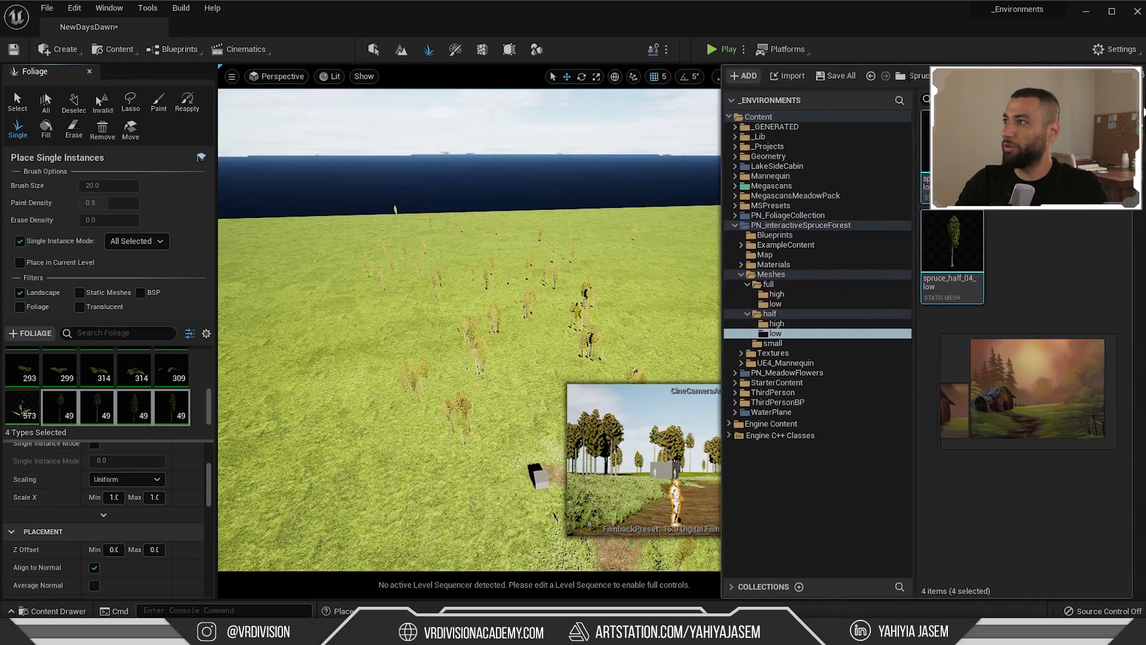
pyautogui.click(774, 303)
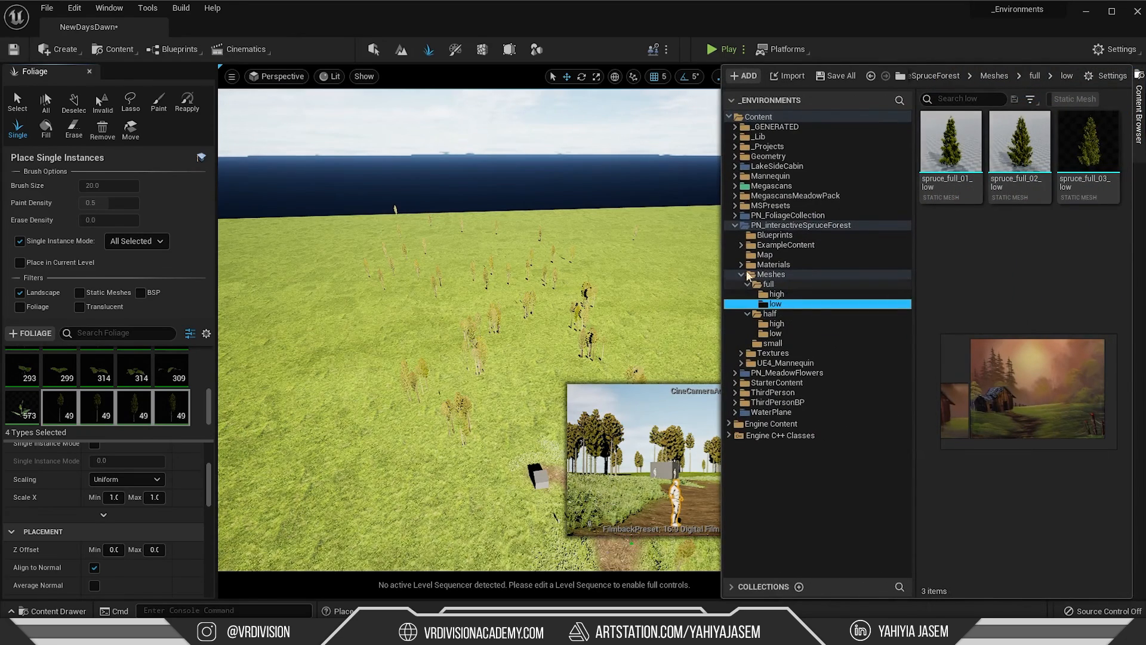
pyautogui.click(963, 159)
pyautogui.keyDown('shift'); pyautogui.click(1085, 157); pyautogui.keyUp('shift')
pyautogui.moveTo(950, 155); pyautogui.dragTo(162, 400)
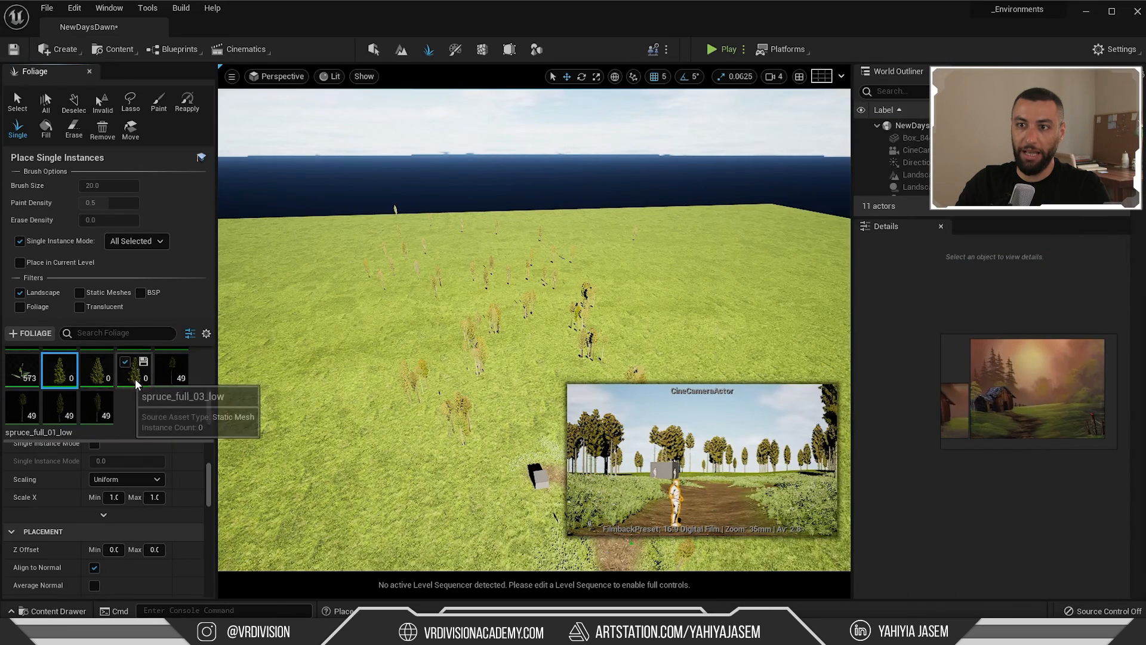
# Select the three spruce_full types with density 5 and brush-paint them among the distant trees and beside the grey box
pyautogui.scroll(6, 119, 526)
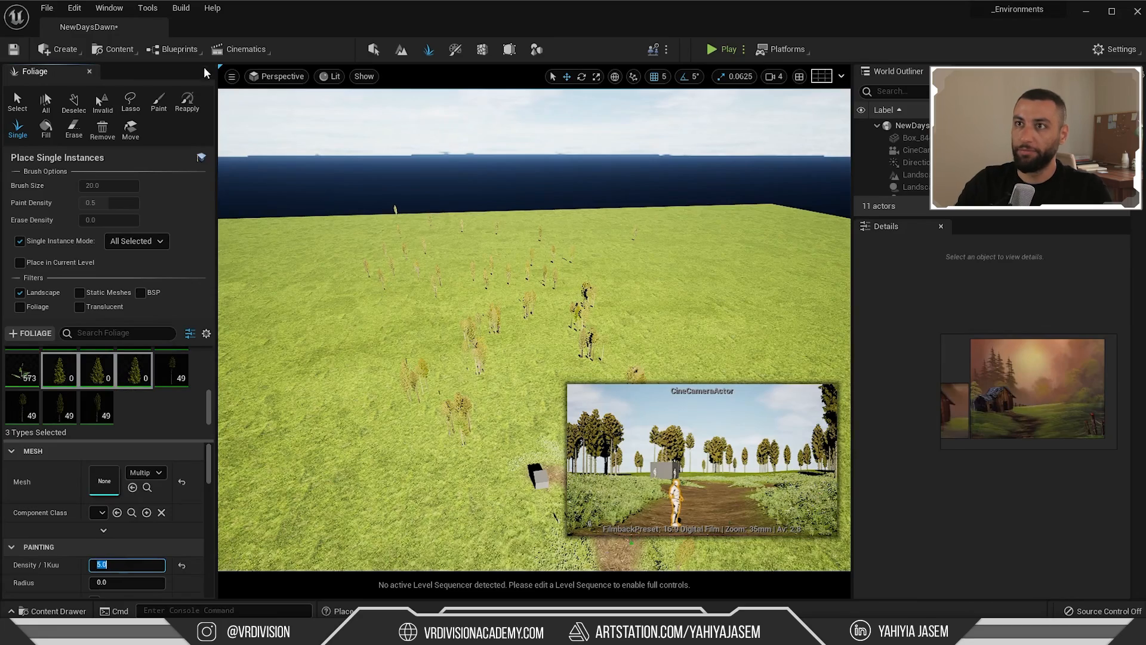
pyautogui.click(163, 104)
pyautogui.moveTo(444, 265)
pyautogui.mouseDown(button='right')
pyautogui.moveTo(394, 310)
pyautogui.moveTo(526, 321)
pyautogui.mouseUp(button='right')
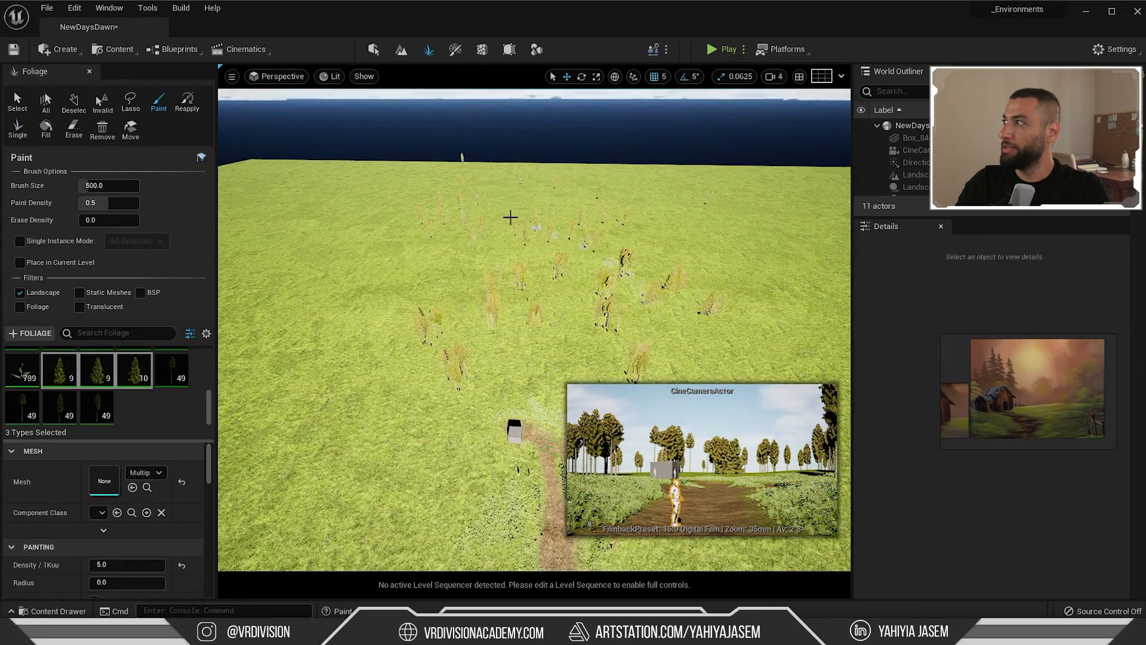
pyautogui.moveTo(510, 217)
pyautogui.mouseDown()
pyautogui.moveTo(599, 243)
pyautogui.moveTo(448, 294)
pyautogui.moveTo(422, 262)
pyautogui.mouseUp()
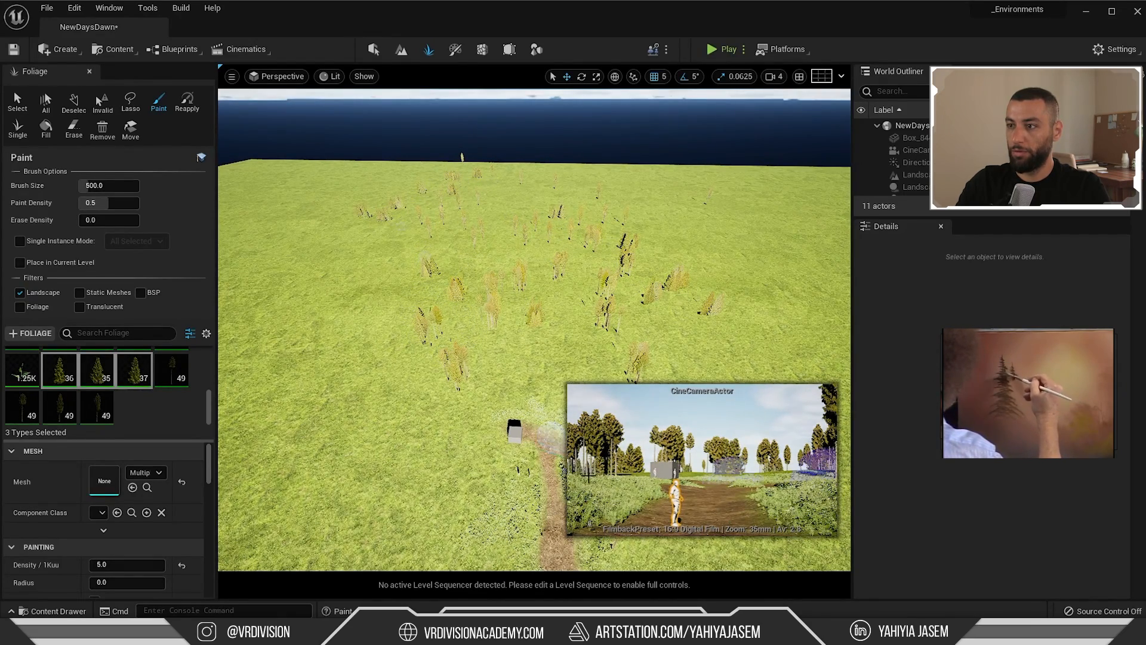
pyautogui.moveTo(637, 222); pyautogui.dragTo(650, 243)
pyautogui.click(451, 463)
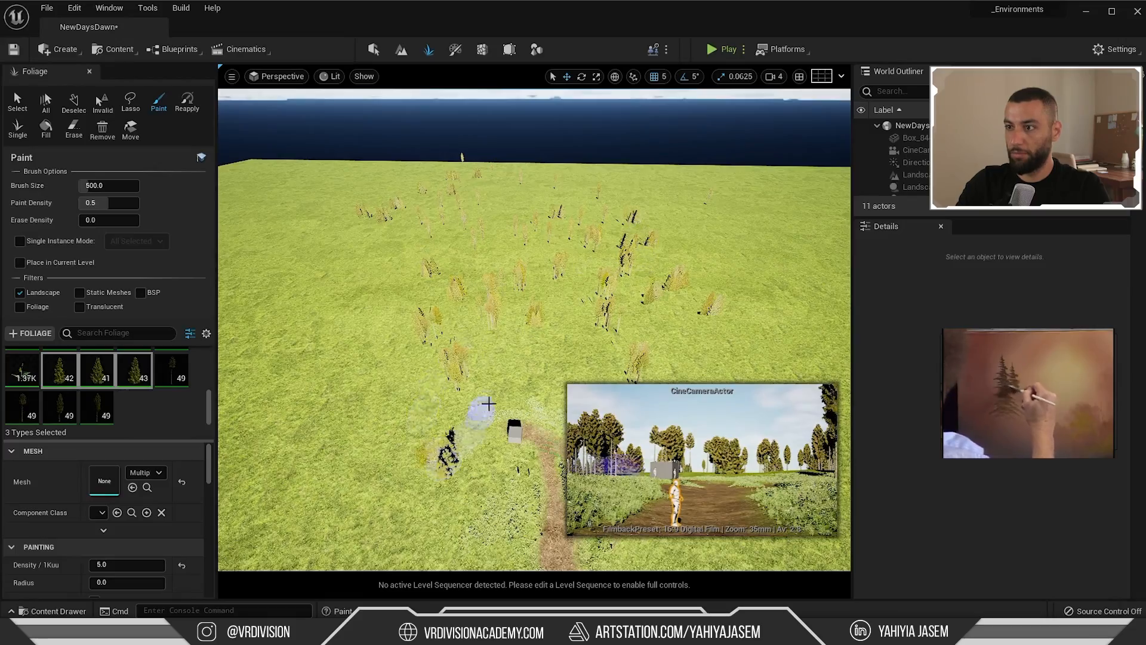
# Paint more full spruces in the field behind the bend of the path and save the level
pyautogui.moveTo(483, 404); pyautogui.dragTo(500, 463, button='right')
pyautogui.moveTo(434, 197)
pyautogui.mouseDown(button='right')
pyautogui.moveTo(585, 120)
pyautogui.moveTo(391, 105)
pyautogui.moveTo(587, 236)
pyautogui.mouseUp(button='right')
pyautogui.click(403, 420)
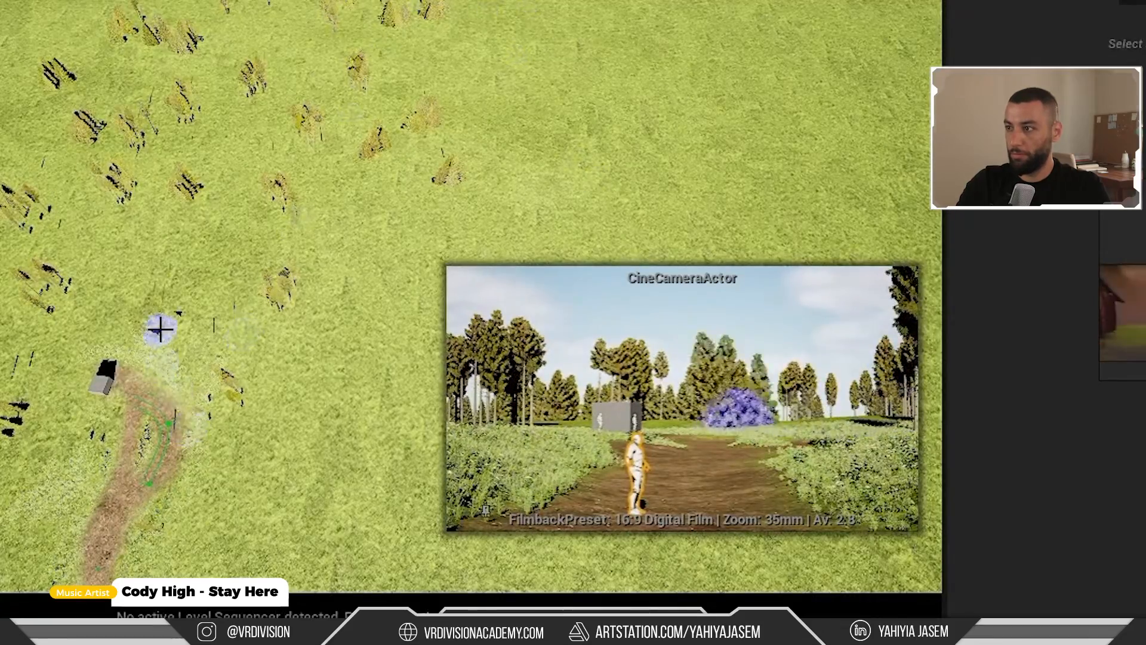
pyautogui.click(181, 326)
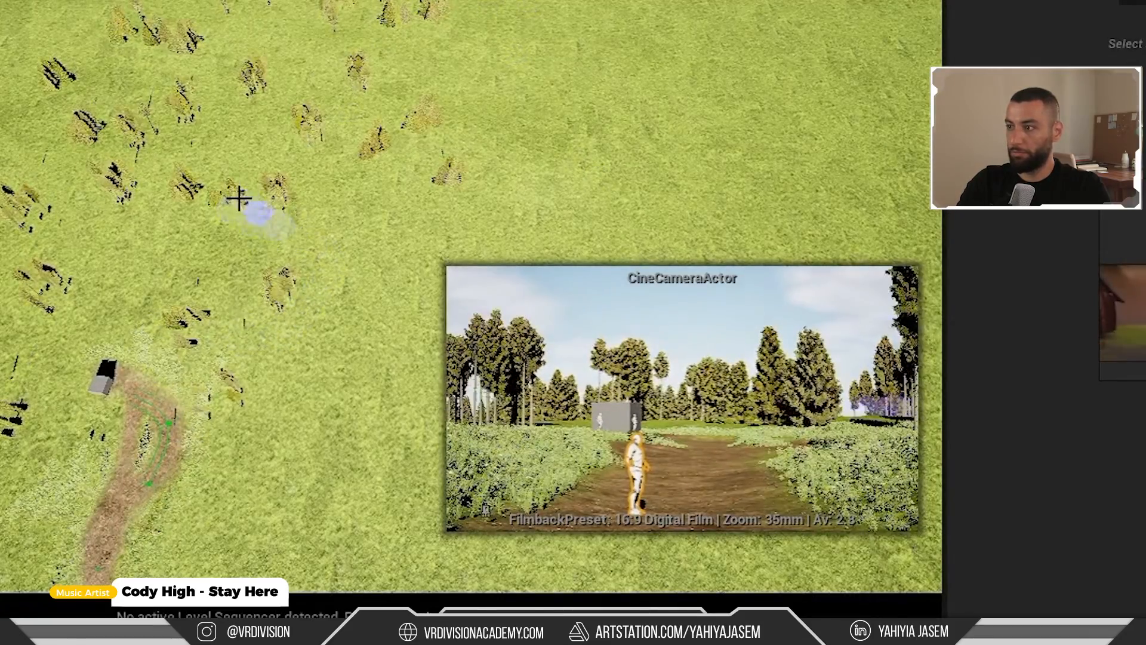
pyautogui.click(238, 197)
pyautogui.click(317, 216)
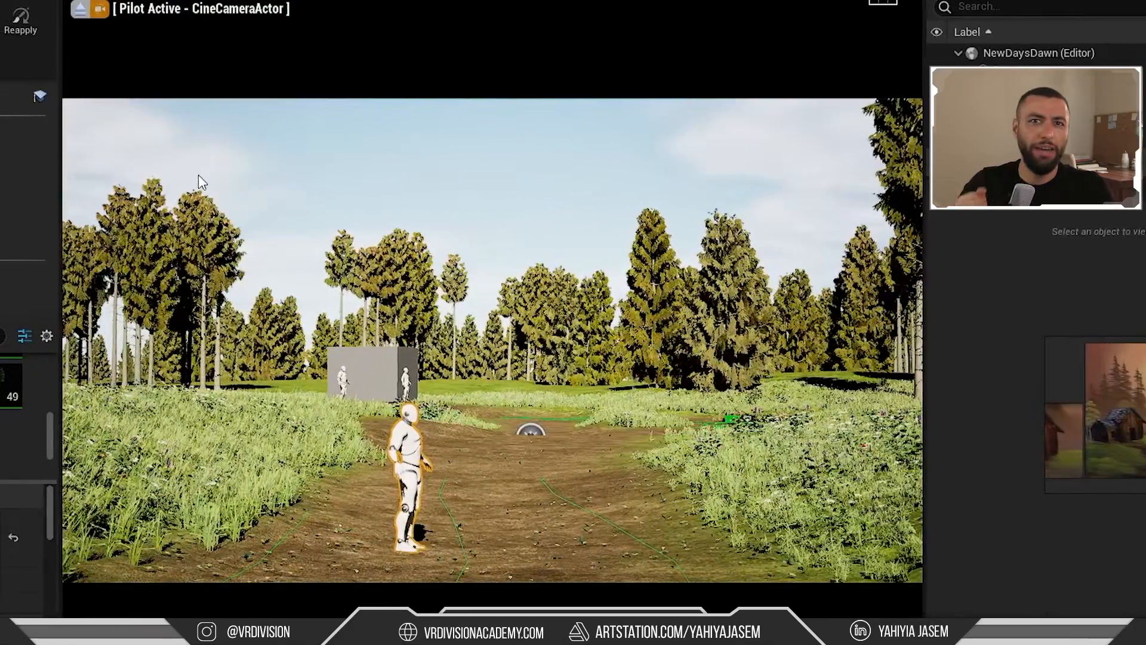
pyautogui.hotkey('ctrl', 's')
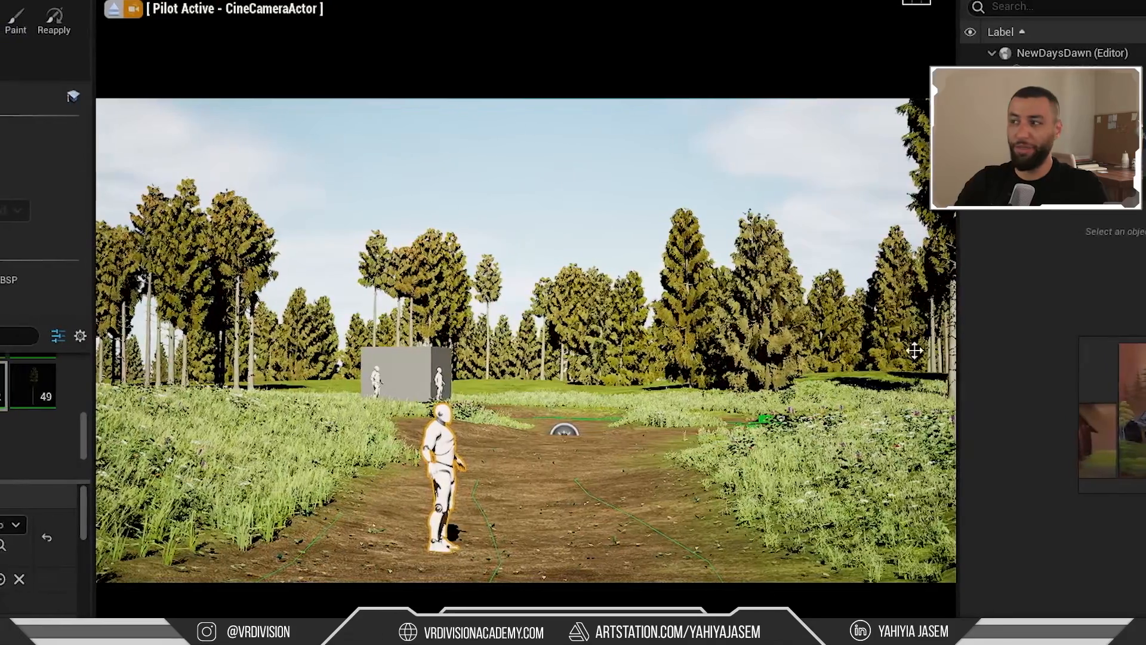
# Place the reference painting over the viewport and turn the directional light to a low, warm sunset sun
pyautogui.moveTo(1141, 402); pyautogui.dragTo(598, 357)
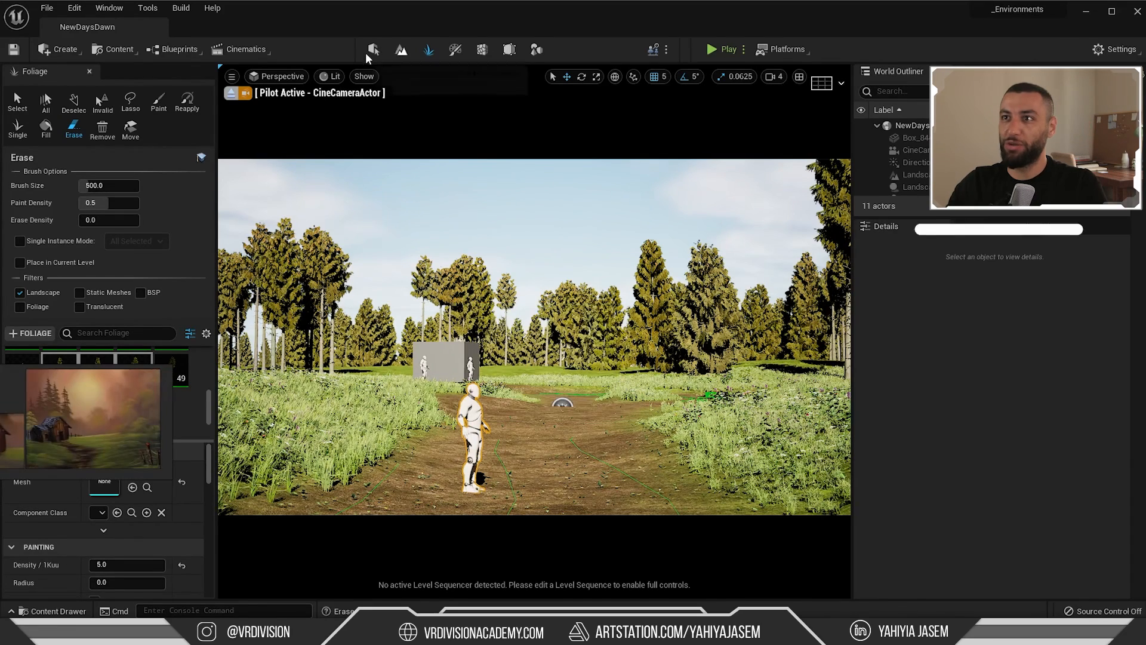
pyautogui.hotkey('shift', '1')
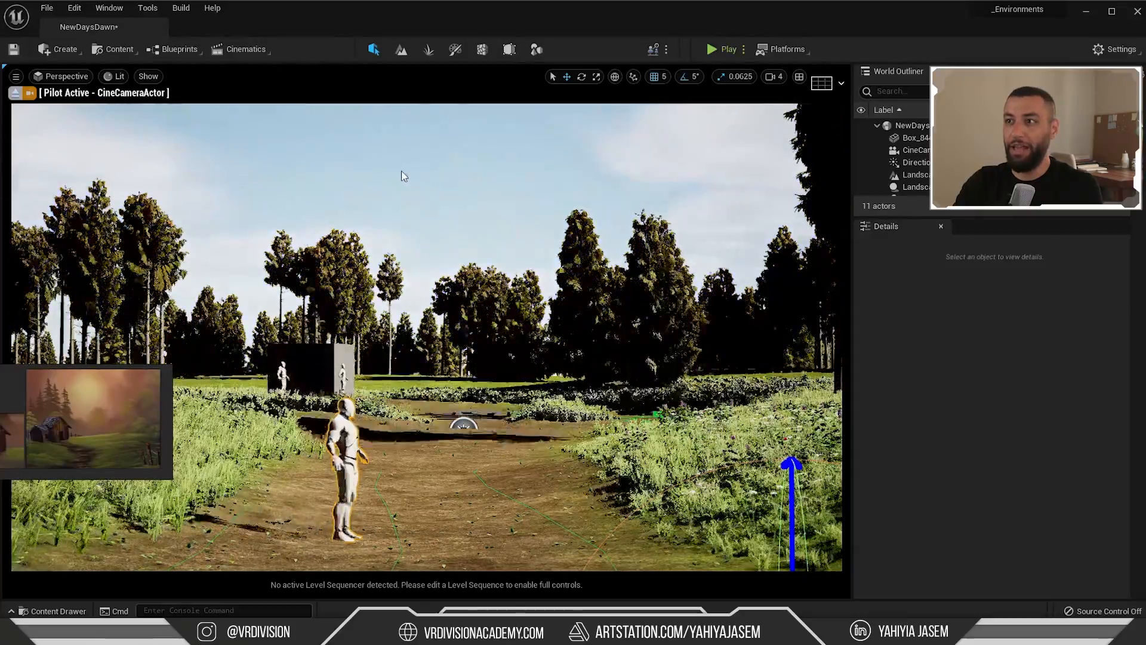
pyautogui.hotkey('ctrl', 'l')
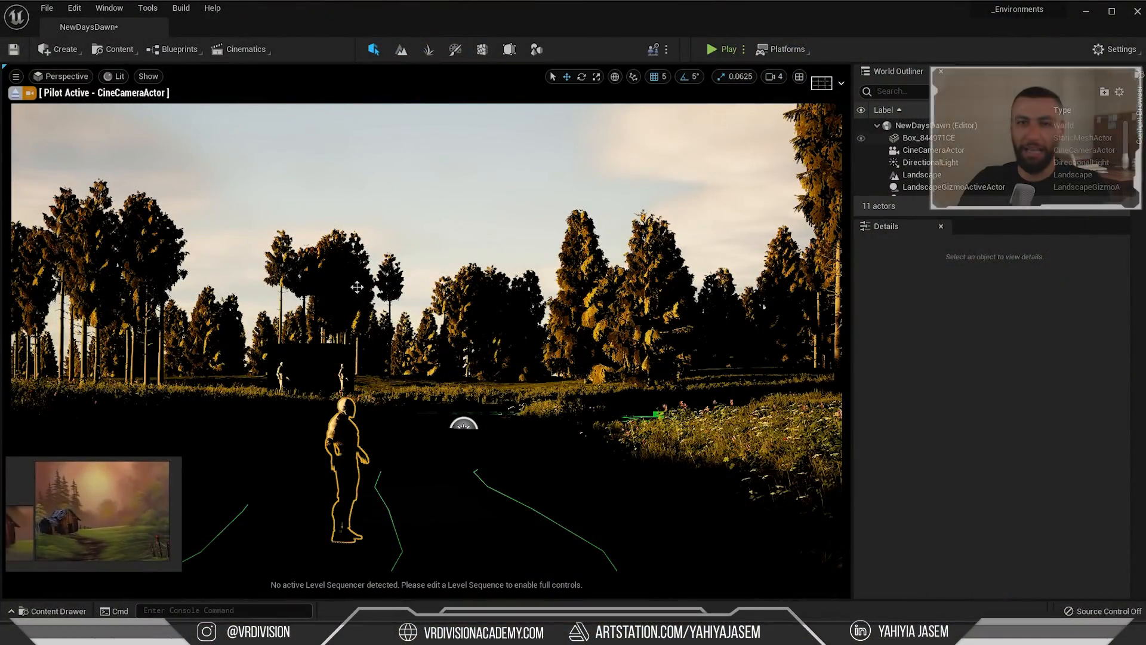
# Enable Real Time Capture on the SkyLight
pyautogui.click(464, 426)
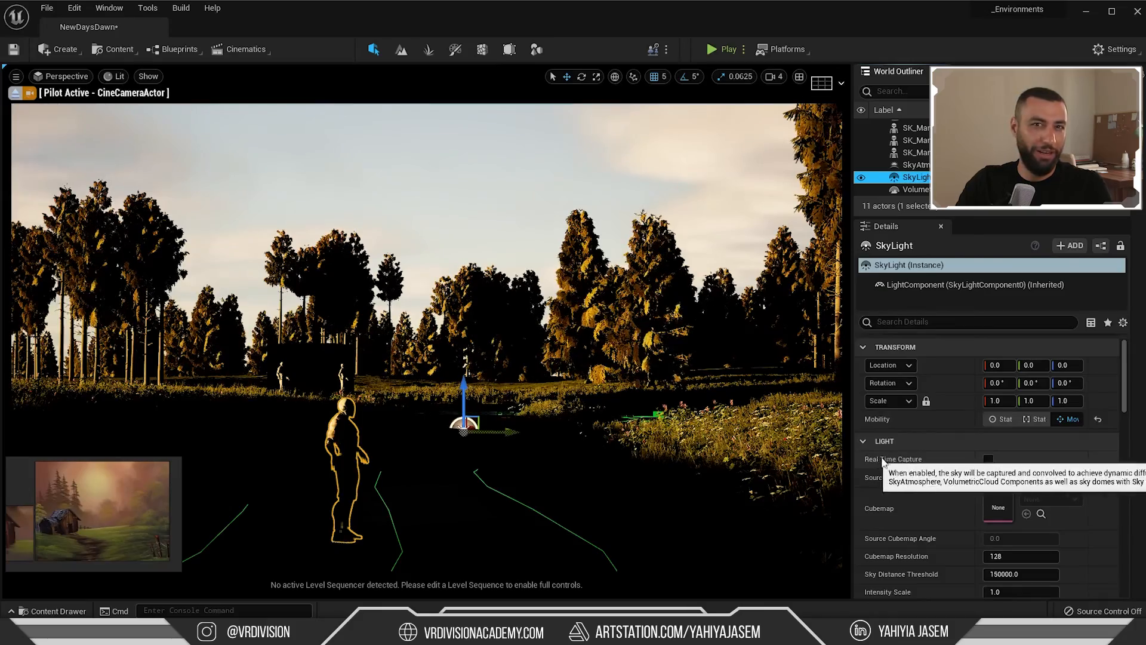
pyautogui.click(989, 460)
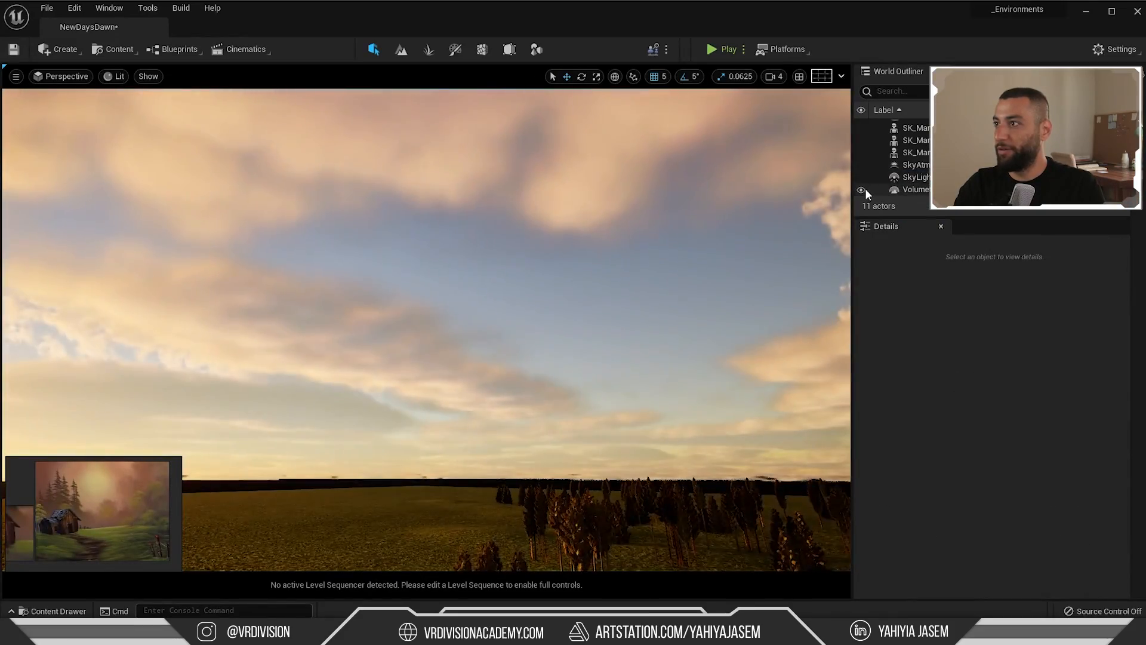
# Hide the volumetric clouds, look around at the sun on the horizon and return to the CineCameraActor view
pyautogui.click(861, 189)
pyautogui.moveTo(525, 292); pyautogui.dragTo(741, 261, button='right')
pyautogui.moveTo(466, 432); pyautogui.dragTo(609, 438, button='right')
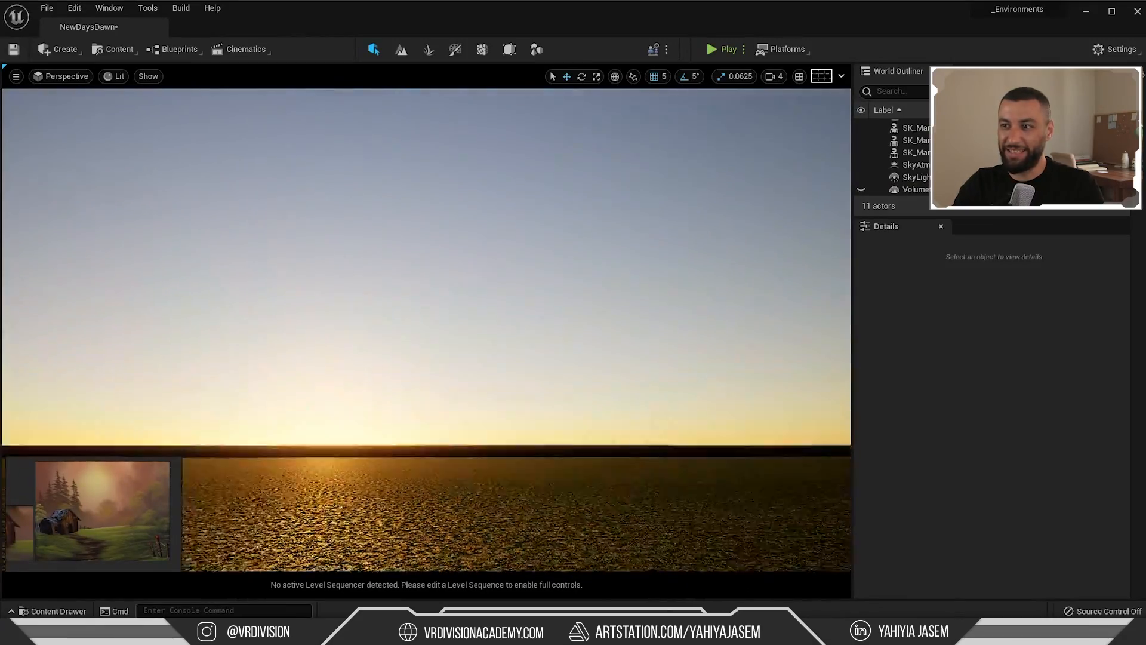
pyautogui.moveTo(481, 334); pyautogui.dragTo(481, 420, button='right')
pyautogui.click(63, 77)
pyautogui.click(93, 213)
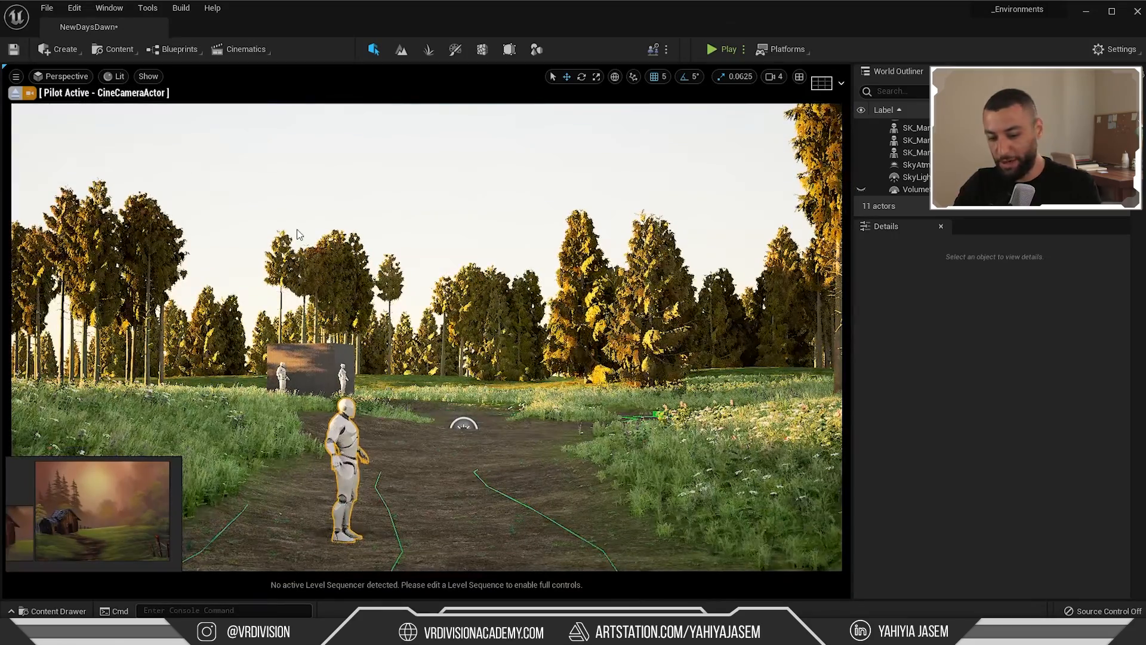
# Rotate the sun until it stands above the trees behind the path and backlights the mannequin
pyautogui.hotkey('ctrl', 'l')
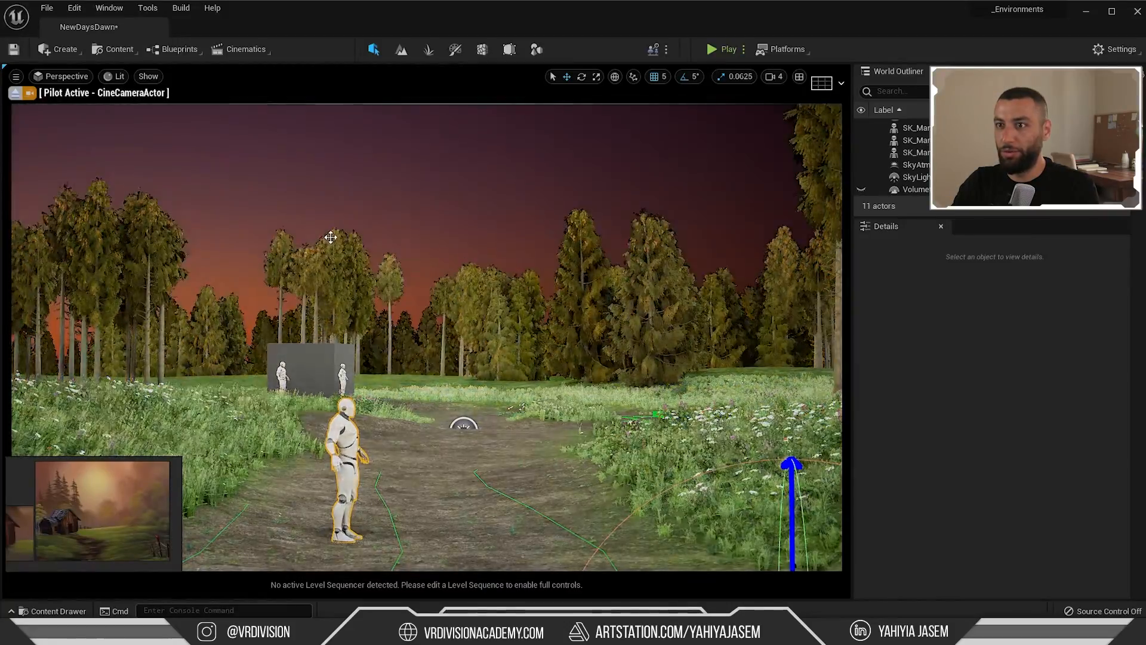
pyautogui.hotkey('ctrl', 'l')
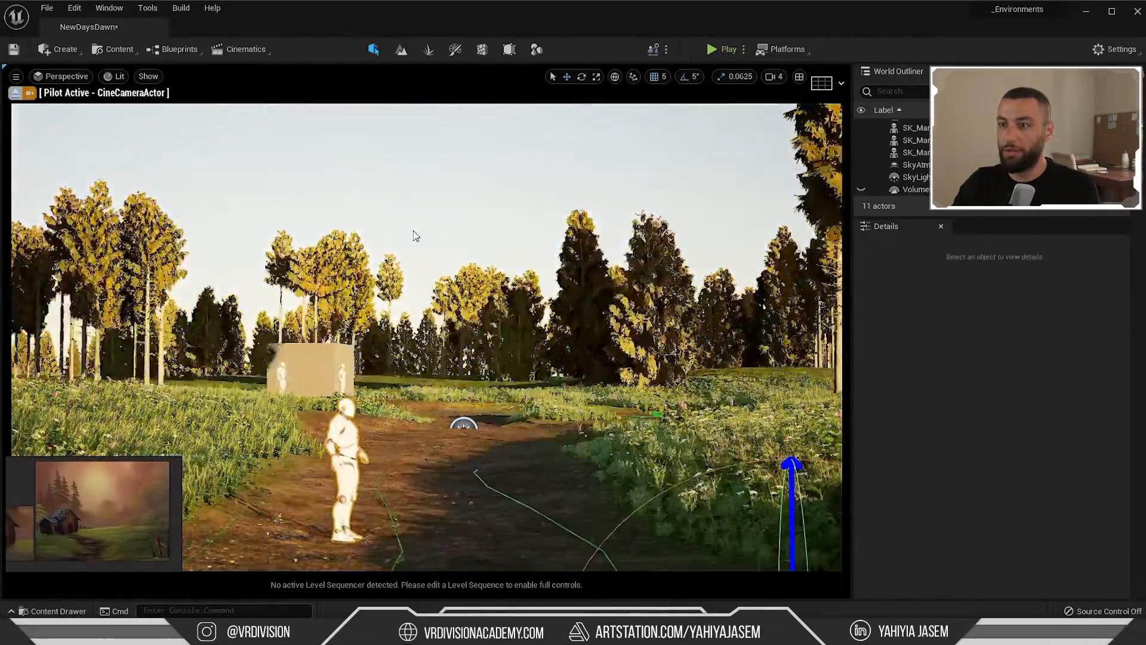
pyautogui.hotkey('ctrl', 'l')
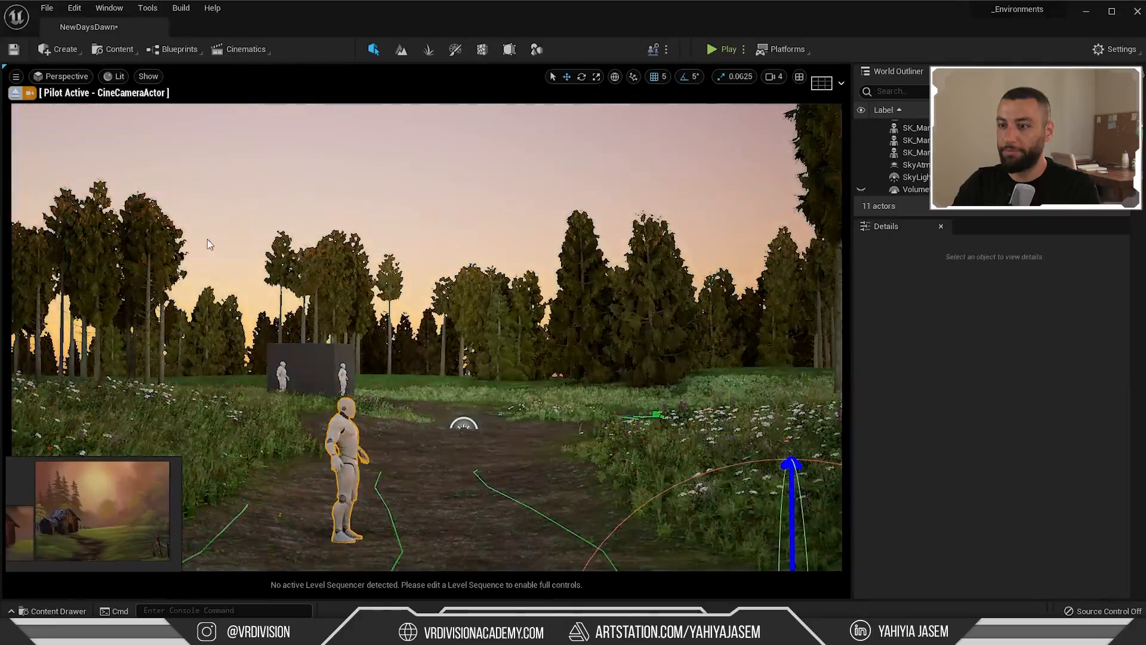
pyautogui.hotkey('ctrl', 'l')
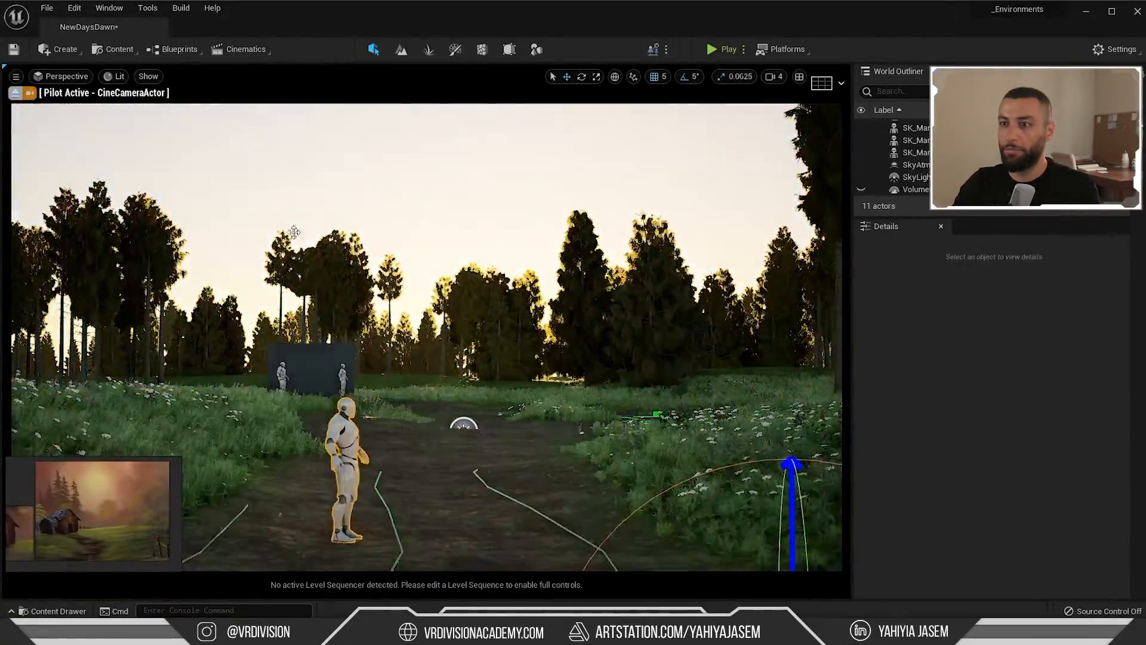
pyautogui.hotkey('ctrl', 'l')
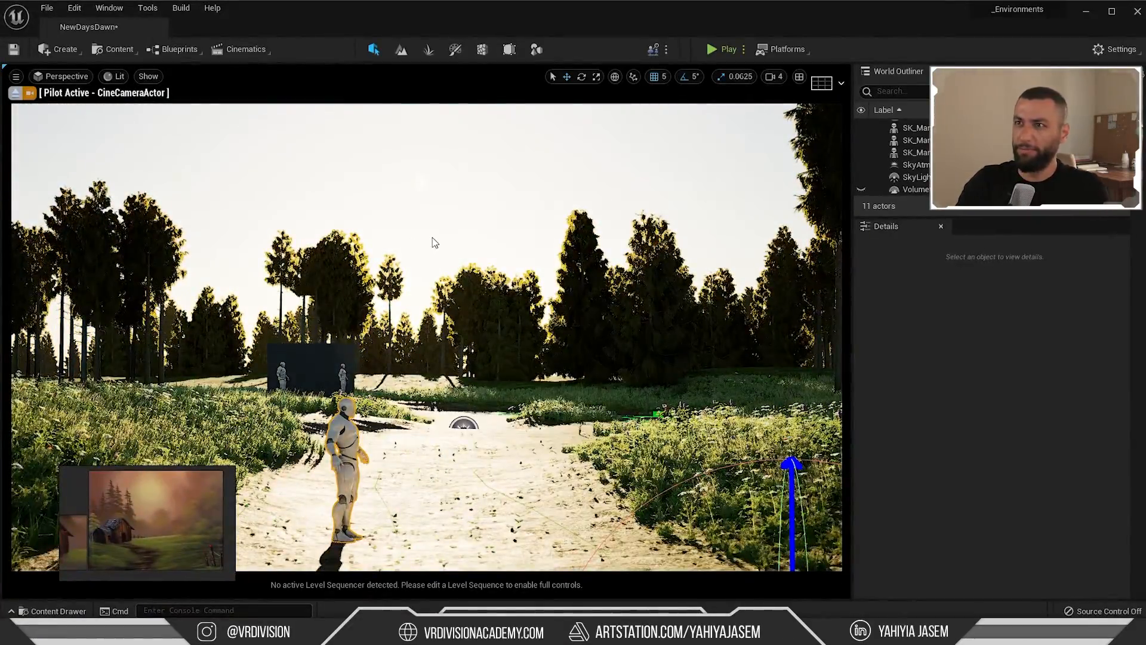
# Select the DirectionalLight and zoom the reference painting in on its sun for comparison
pyautogui.click(945, 163)
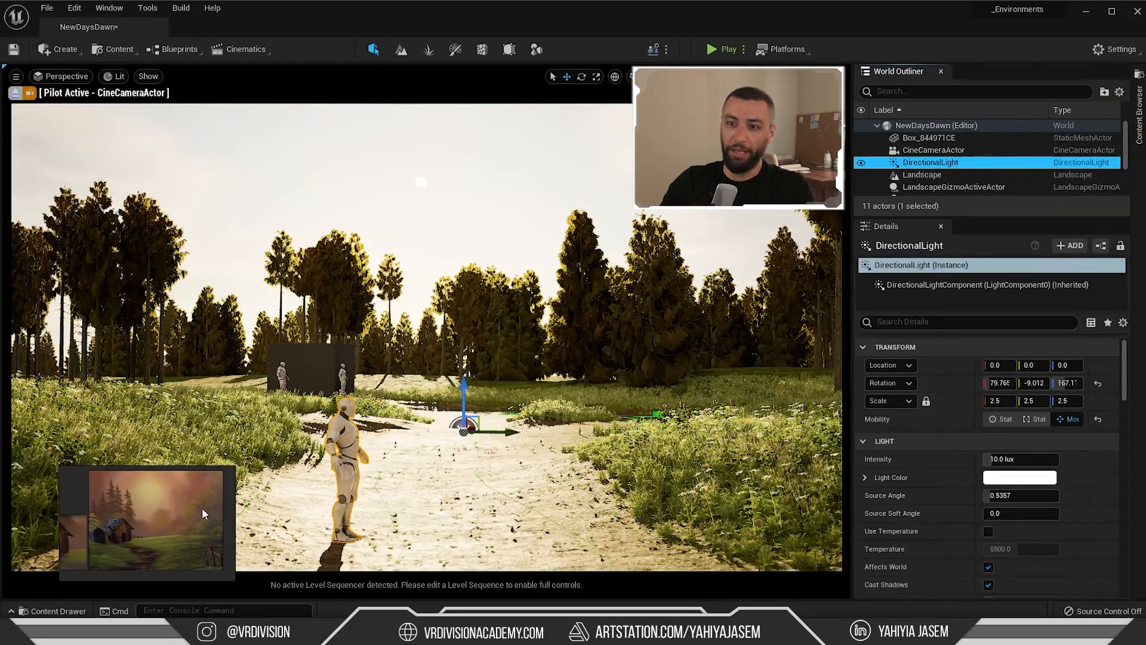
pyautogui.scroll(4, 156, 501)
pyautogui.moveTo(148, 514); pyautogui.dragTo(244, 431, button='right')
pyautogui.scroll(-4, 312, 331)
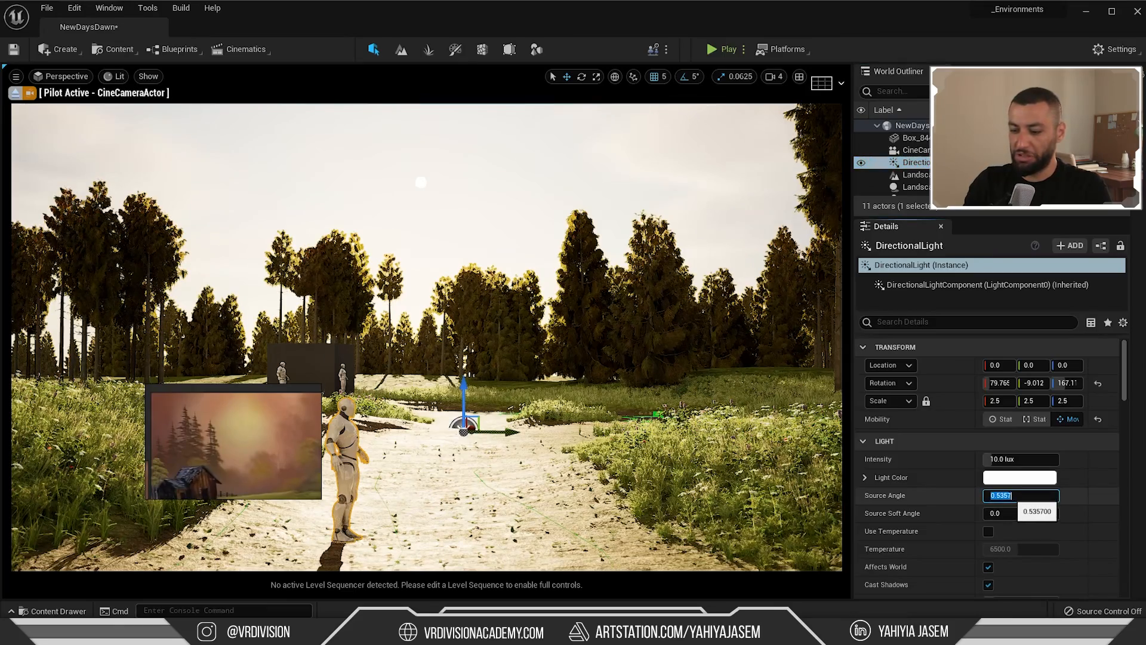
# Enlarge the sun disc by trying Source Angles of 5, 4, 8, 7 and 2 before settling on 3
pyautogui.press('Return')
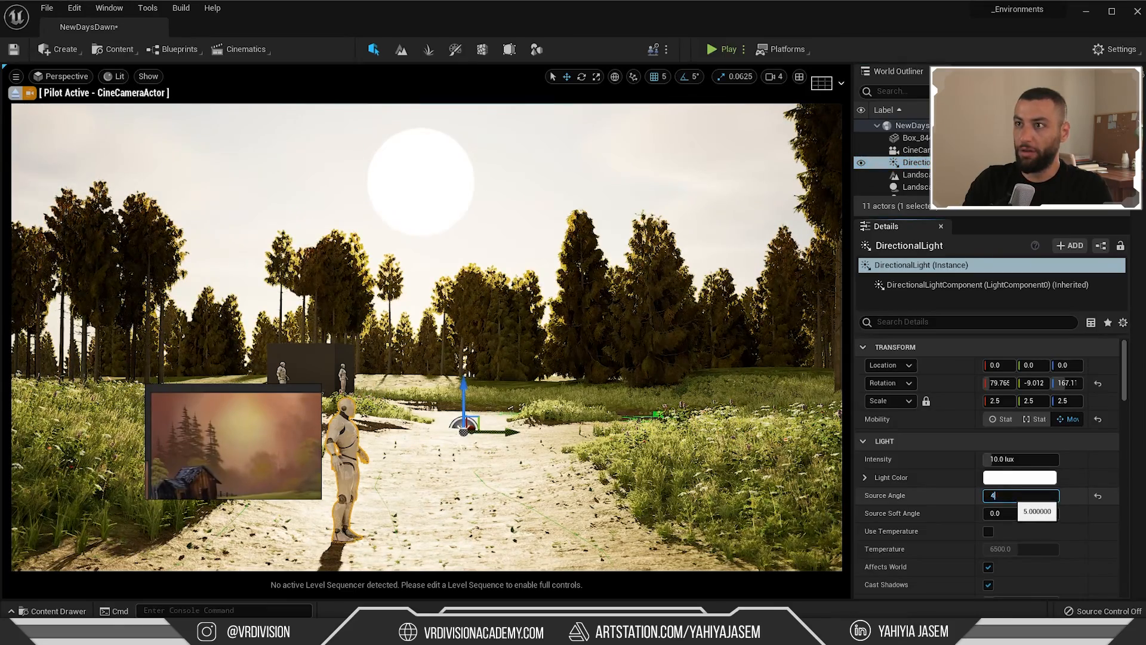
pyautogui.write('4')
pyautogui.press('Return')
pyautogui.write('8')
pyautogui.press('Return')
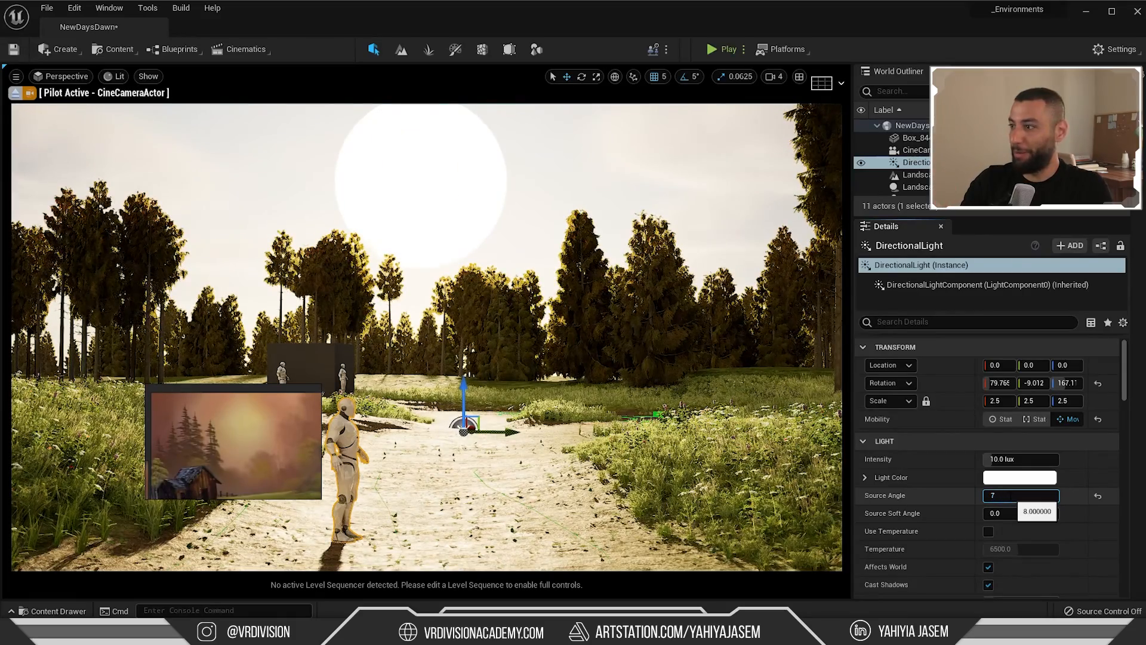
pyautogui.write('7')
pyautogui.press('Return')
pyautogui.write('2')
pyautogui.press('Return')
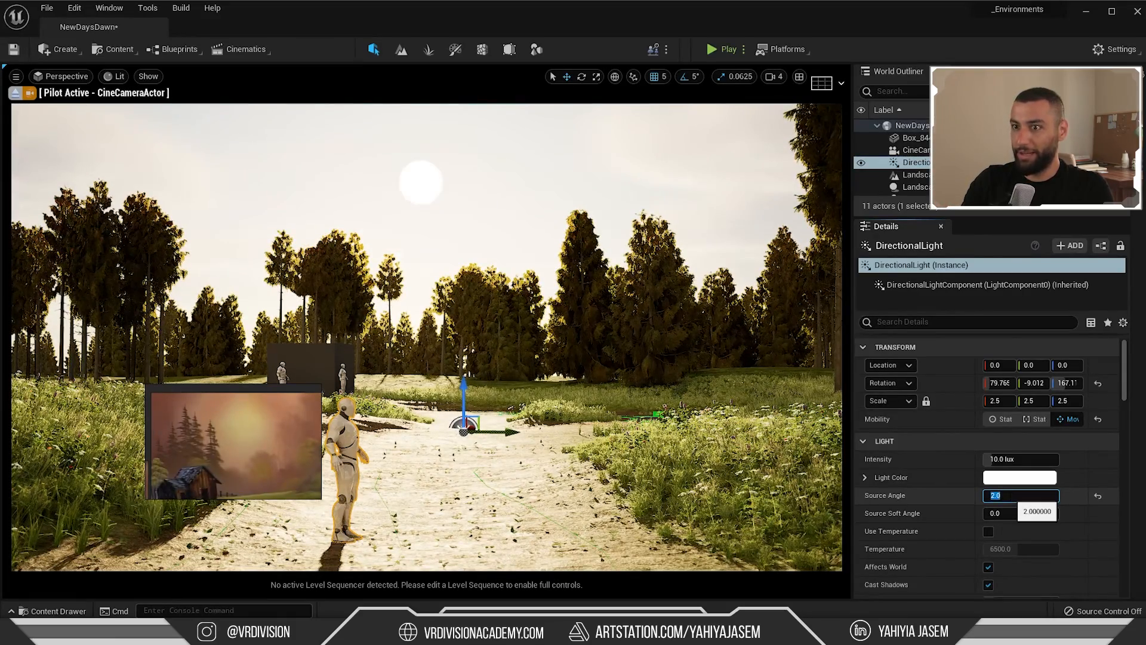
pyautogui.write('3')
pyautogui.press('Return')
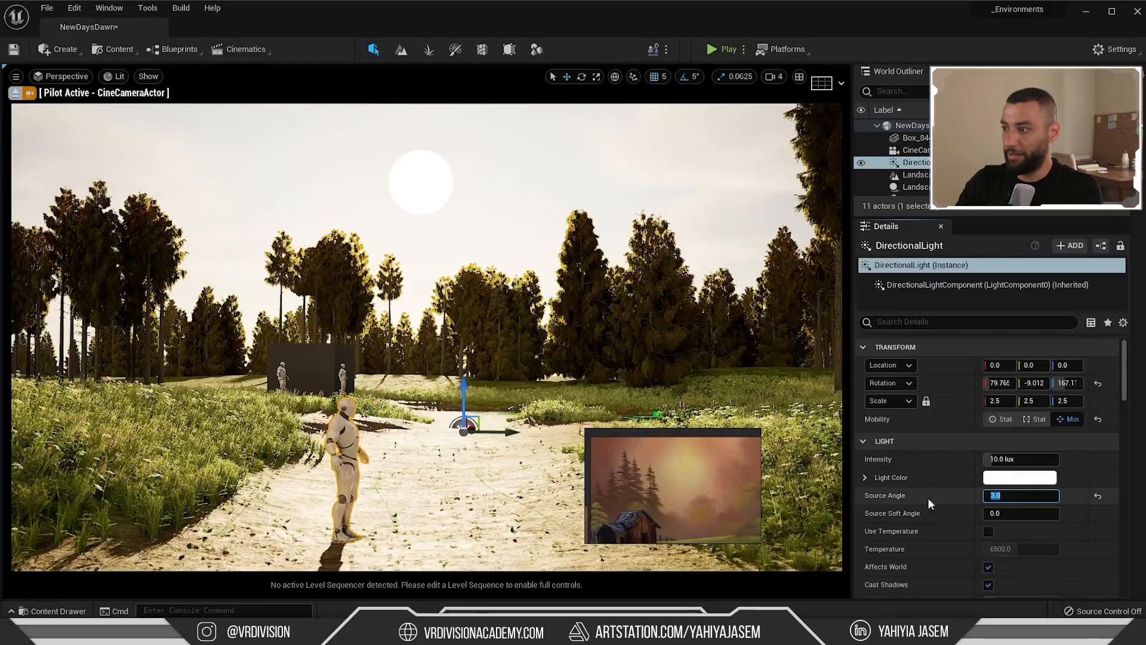
# Try a Source Angle of 10 and examine the softness of the mannequin's shadow from outside the camera view
pyautogui.write('10')
pyautogui.press('Return')
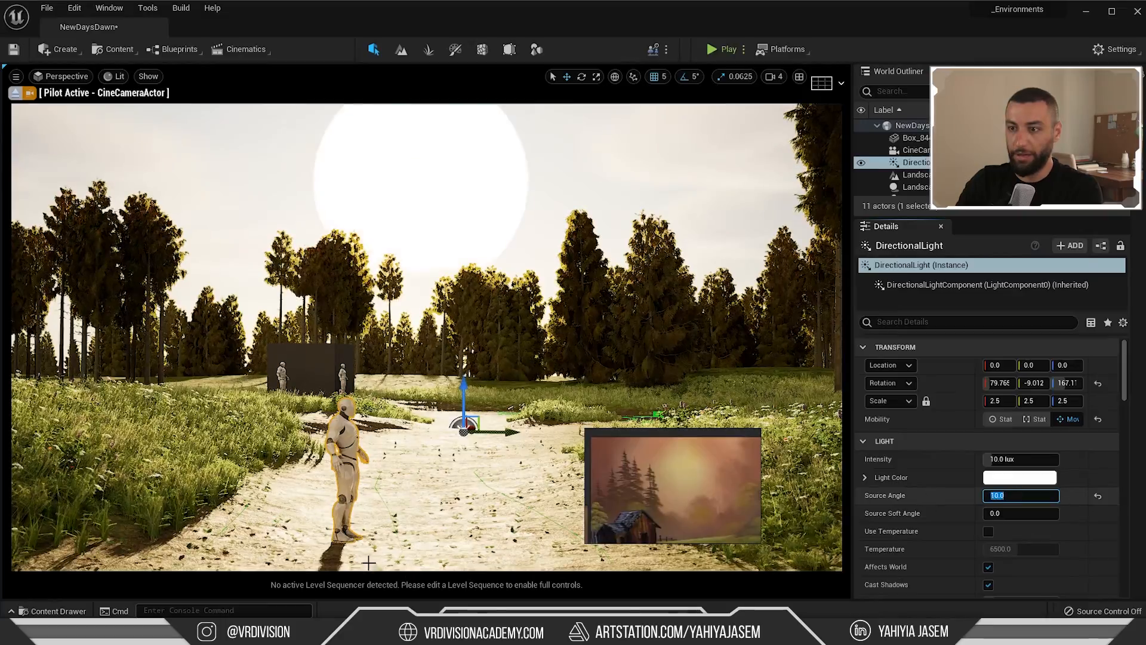
pyautogui.click(15, 94)
pyautogui.moveTo(426, 329); pyautogui.dragTo(352, 477, button='right')
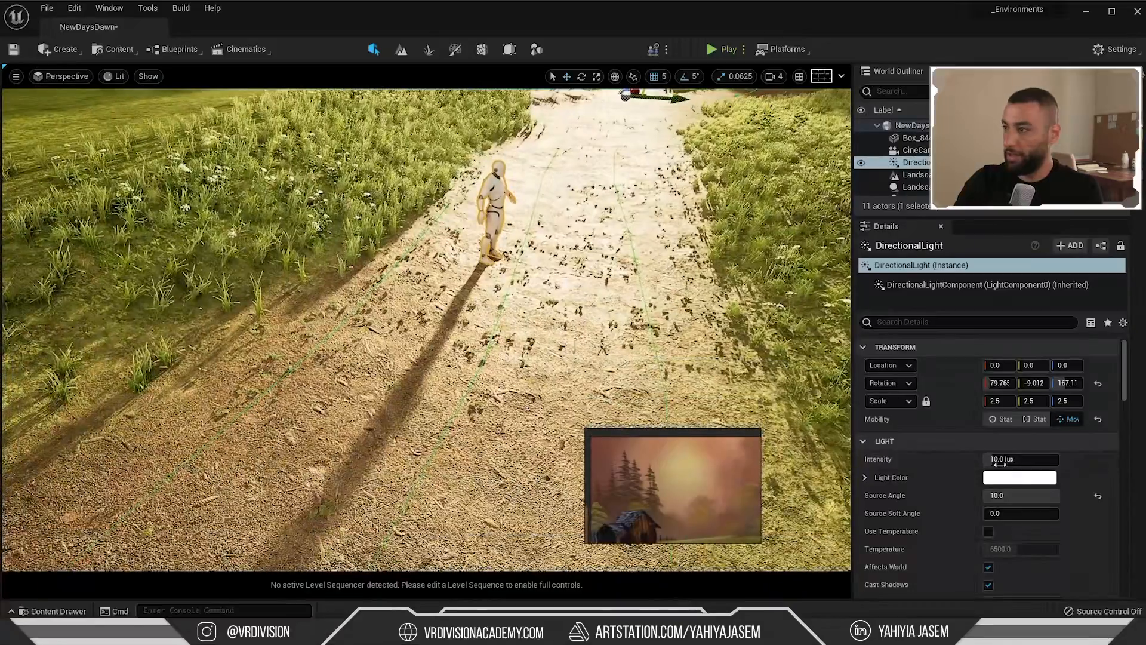
pyautogui.click(1098, 496)
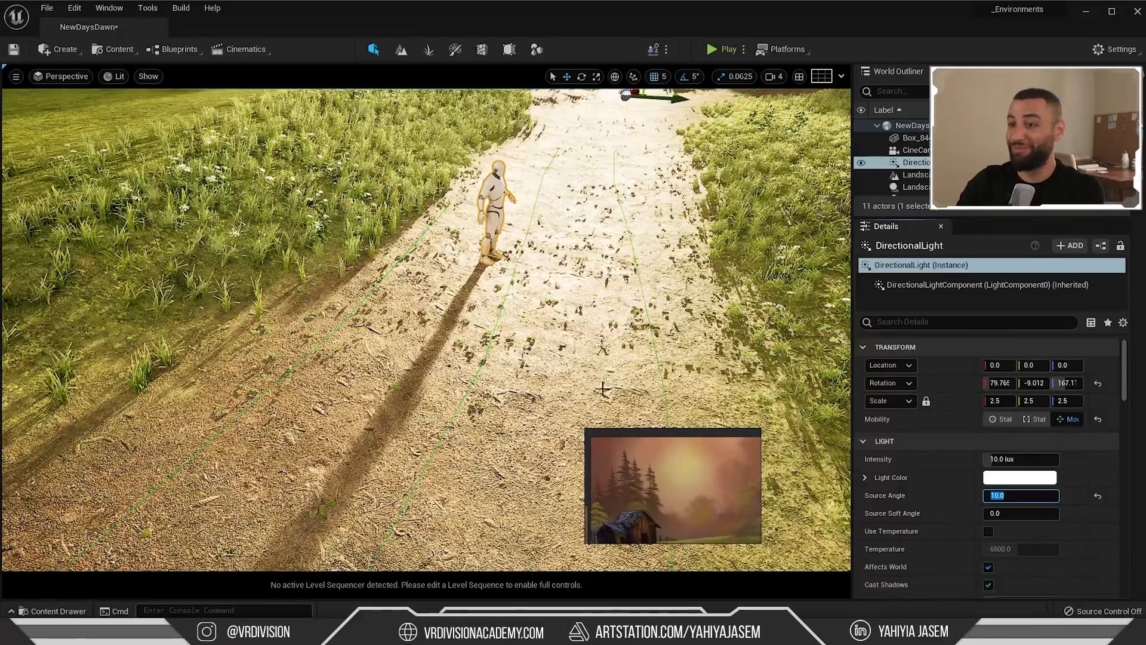
# Set the directional light's Intensity to 3 lux and return to the CineCameraActor view
pyautogui.moveTo(604, 389); pyautogui.dragTo(597, 364, button='right')
pyautogui.press('w')
pyautogui.click(1005, 459)
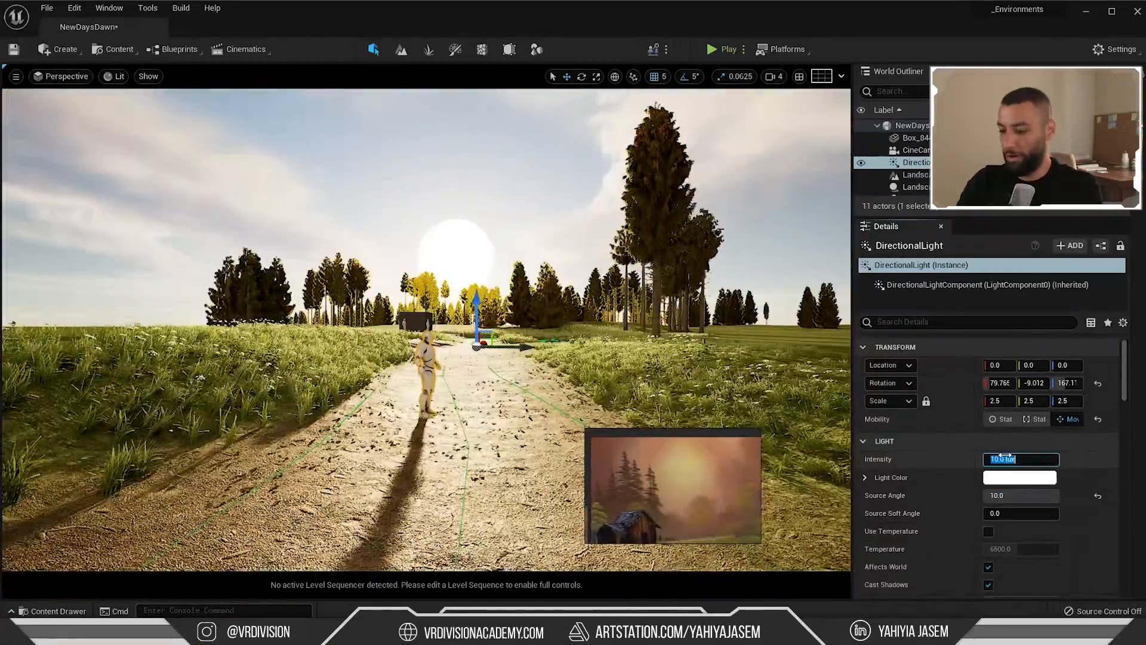
pyautogui.press('Return')
pyautogui.click(60, 76)
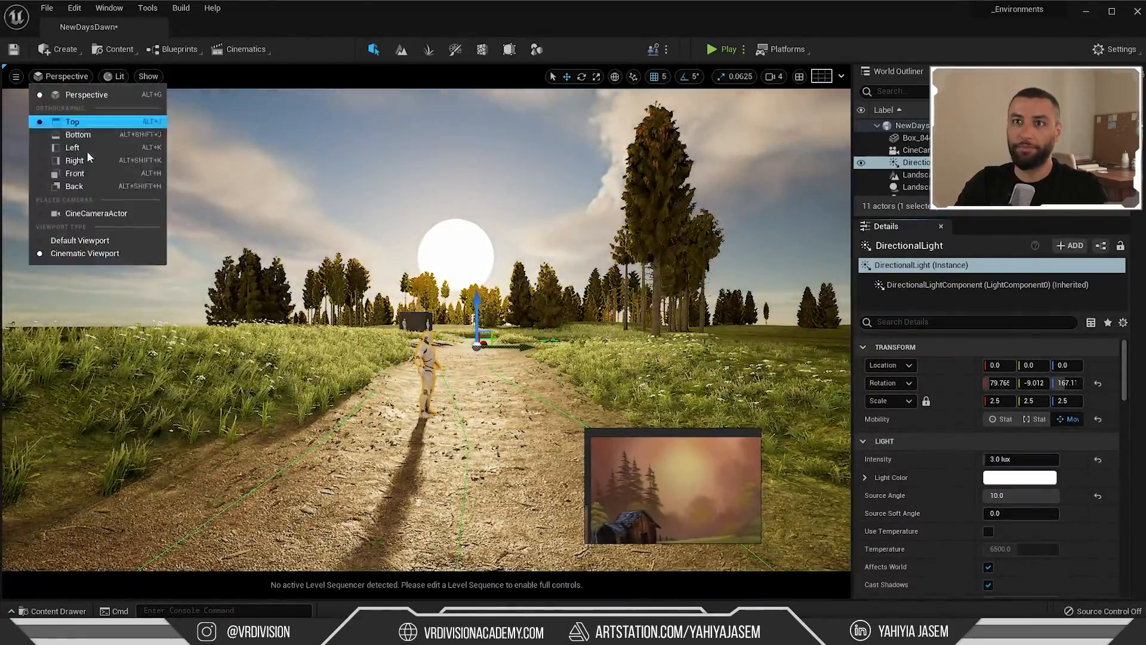
pyautogui.click(87, 212)
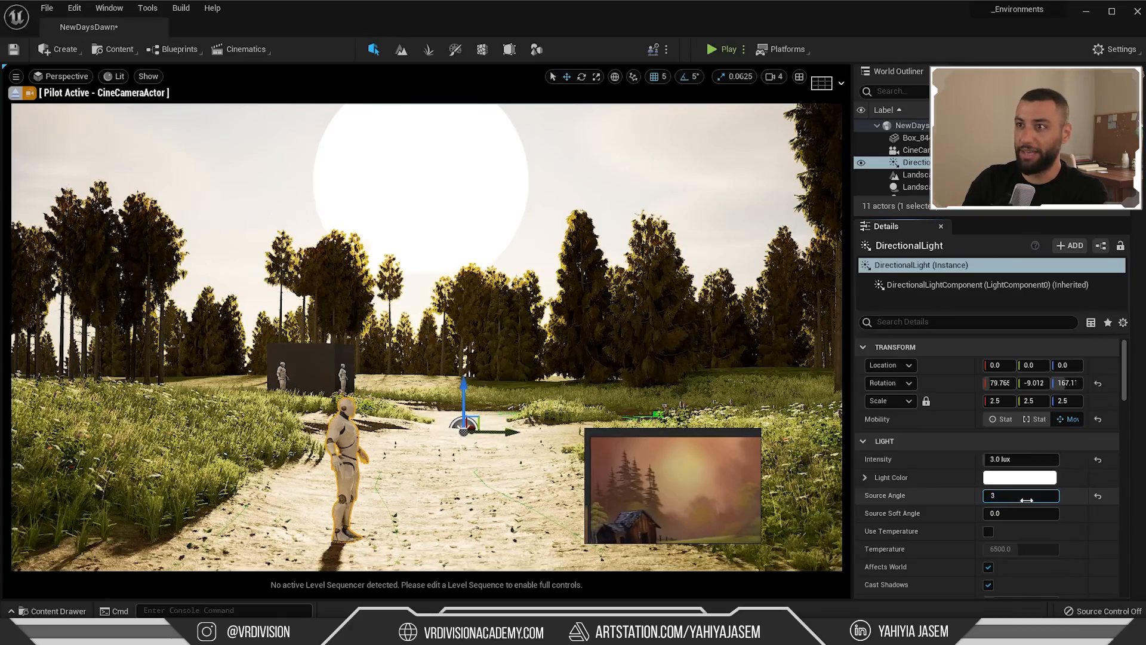
# Set the directional light's Source Angle to 3
pyautogui.click(1026, 500)
pyautogui.write('3')
pyautogui.press('Return')
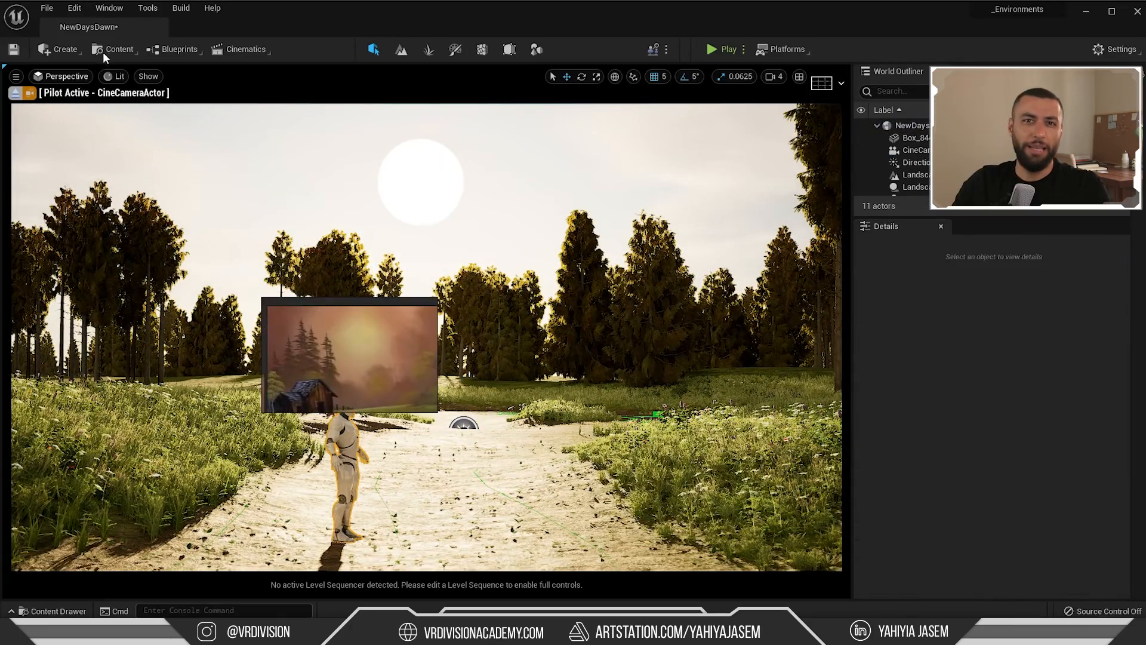
# Place an Exponential Height Fog in the level and enable its Volumetric Fog
pyautogui.click(66, 51)
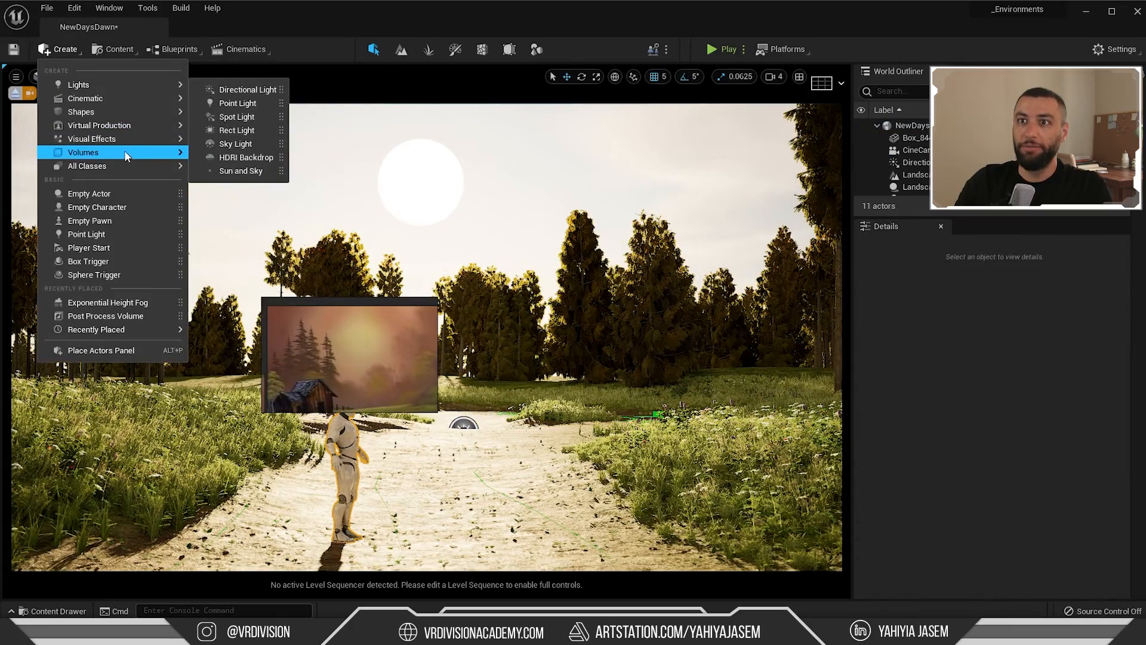
pyautogui.moveTo(117, 141)
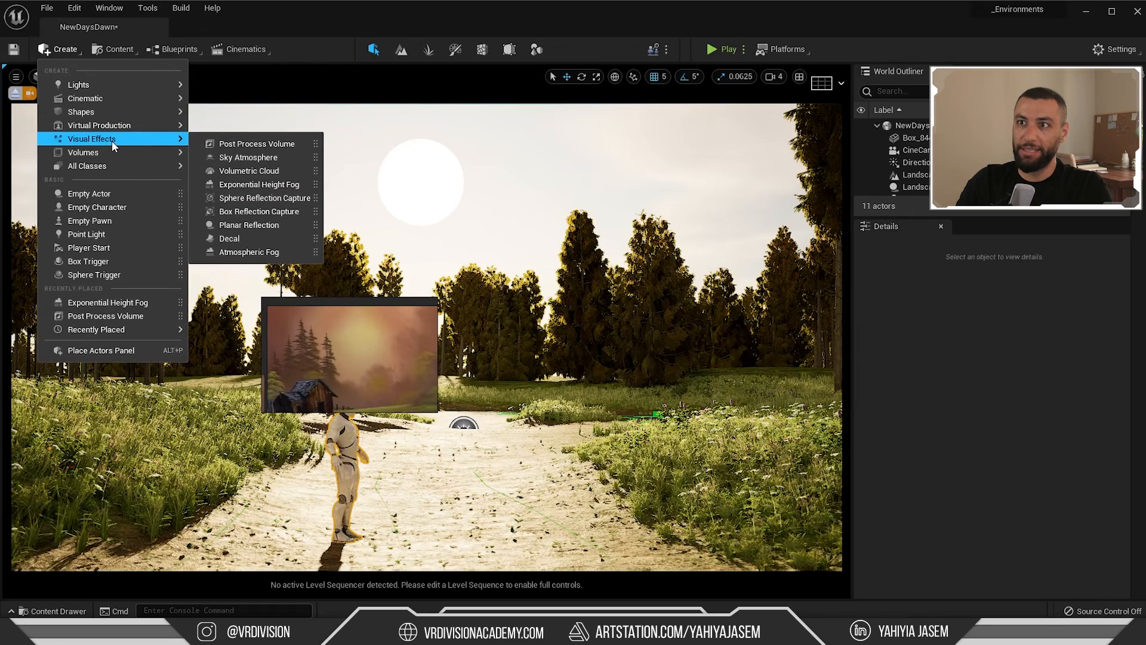
pyautogui.moveTo(230, 185); pyautogui.dragTo(394, 215)
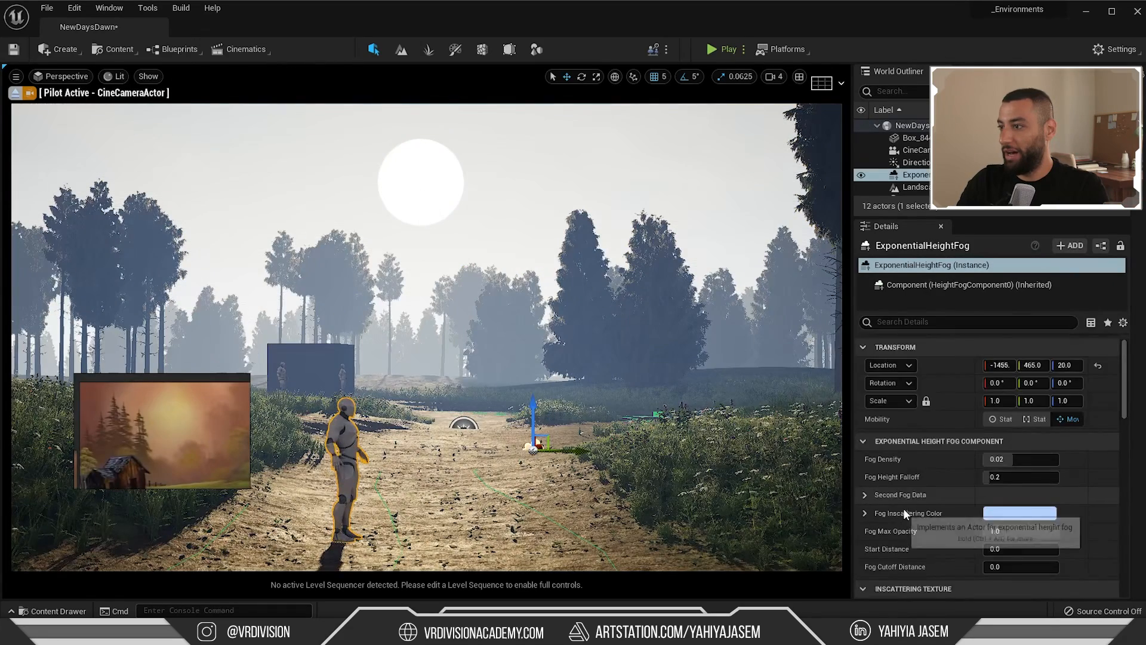
pyautogui.scroll(-4, 906, 502)
pyautogui.scroll(-2, 910, 492)
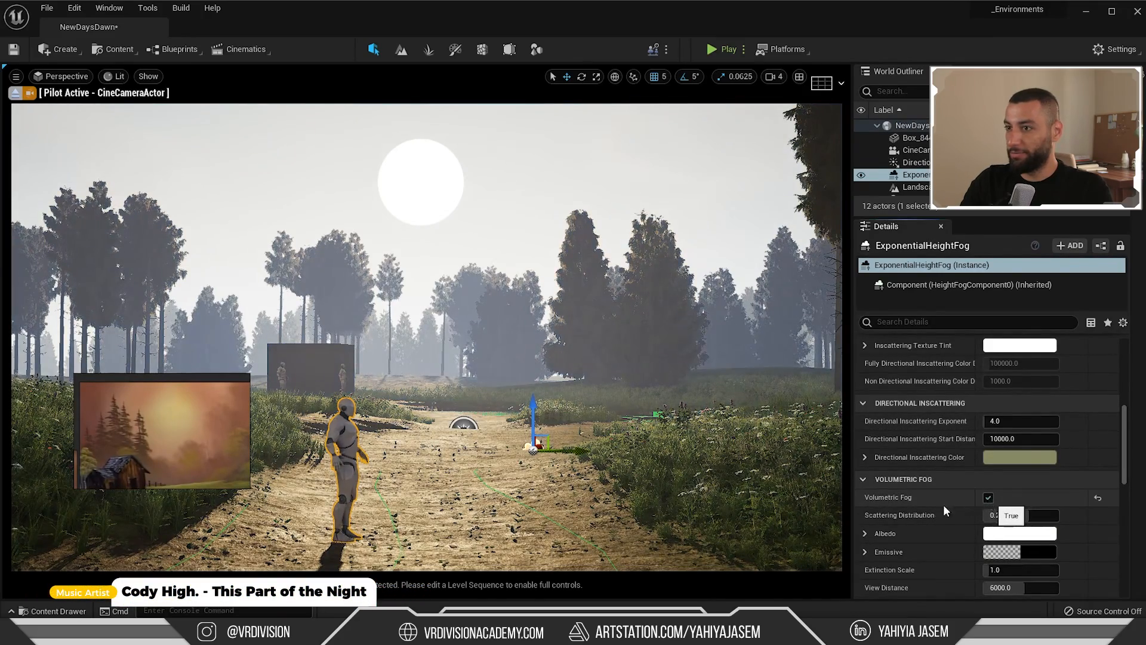
pyautogui.scroll(2, 941, 510)
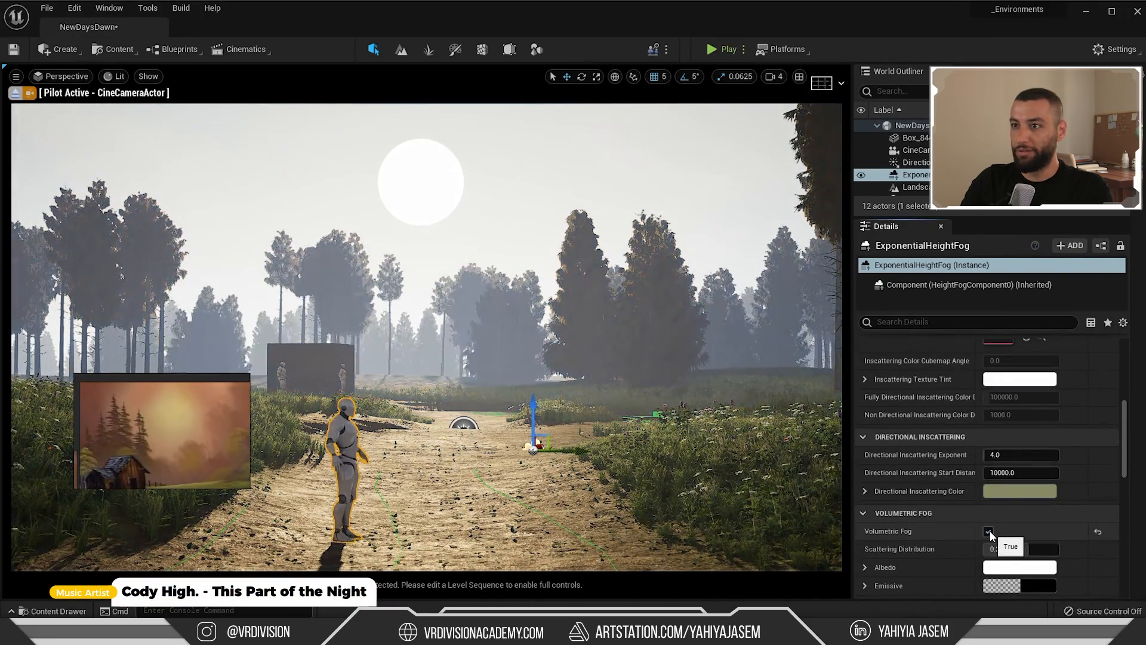
# Set the Fog Inscattering Color to a warm orange with hue about 30 and saturation about 0.68, and adjust the Fog Density
pyautogui.scroll(7, 990, 530)
pyautogui.click(1001, 458)
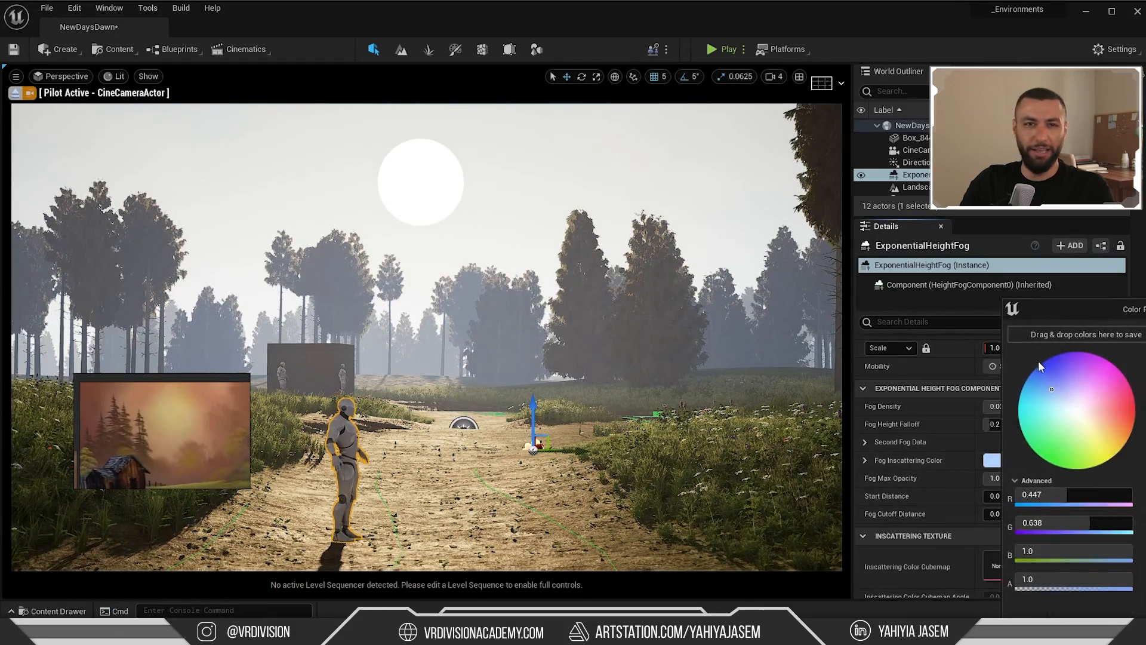
pyautogui.moveTo(1073, 320); pyautogui.dragTo(153, 129)
pyautogui.moveTo(238, 311)
pyautogui.mouseDown()
pyautogui.moveTo(183, 312)
pyautogui.moveTo(226, 318)
pyautogui.mouseUp()
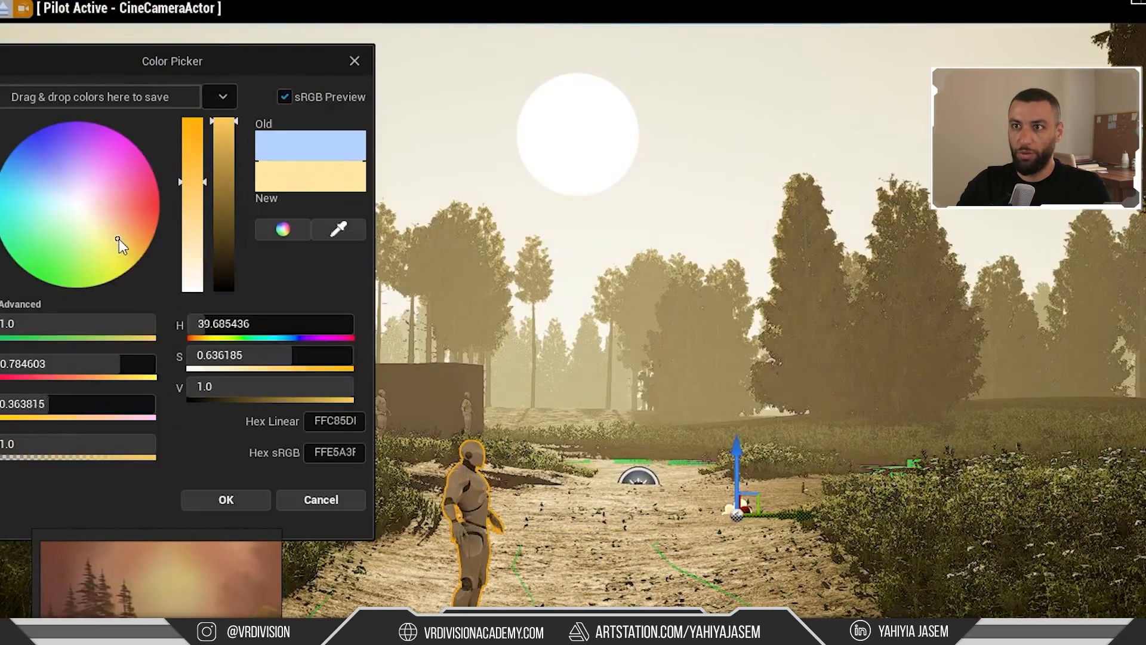
pyautogui.moveTo(119, 239); pyautogui.dragTo(123, 230)
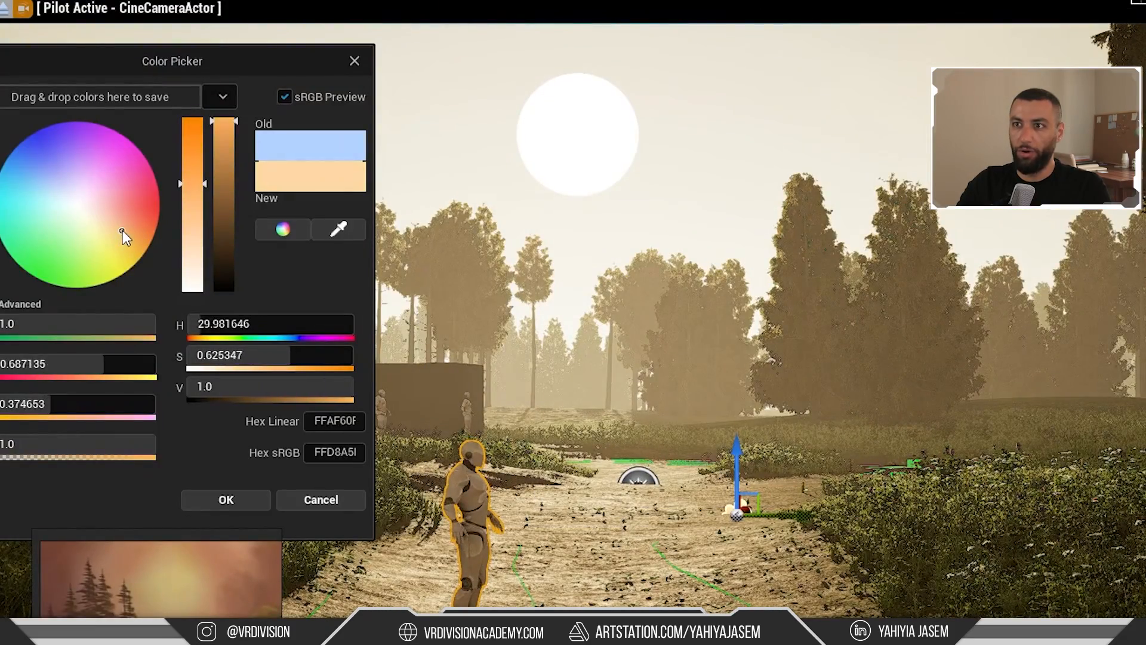
pyautogui.moveTo(249, 364); pyautogui.dragTo(266, 363)
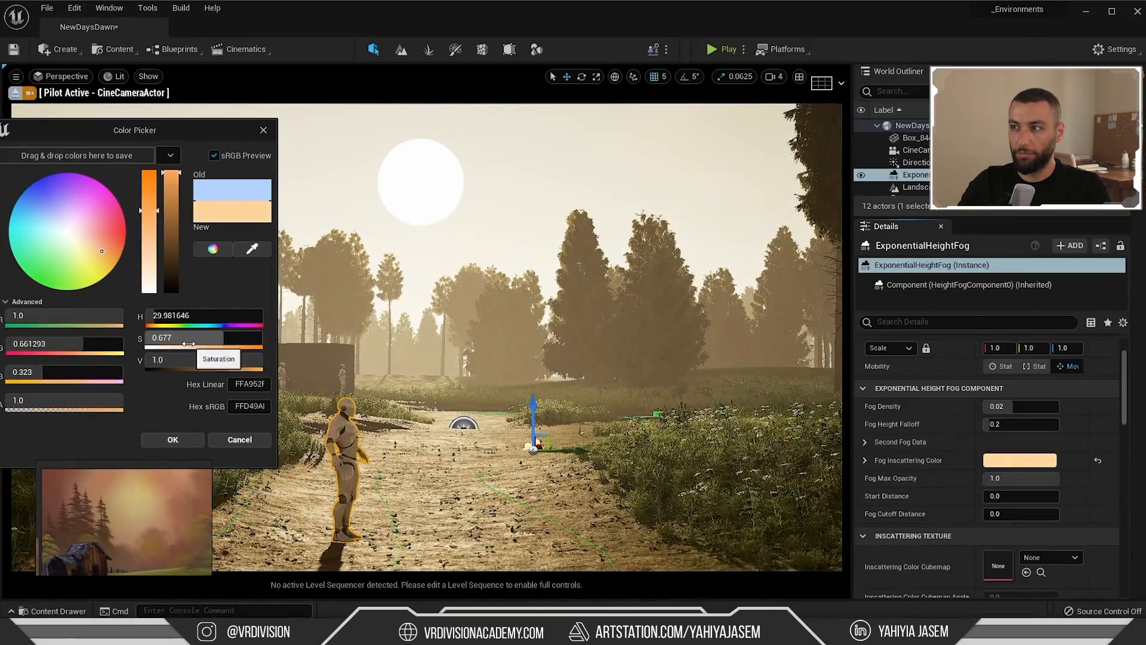
pyautogui.click(180, 440)
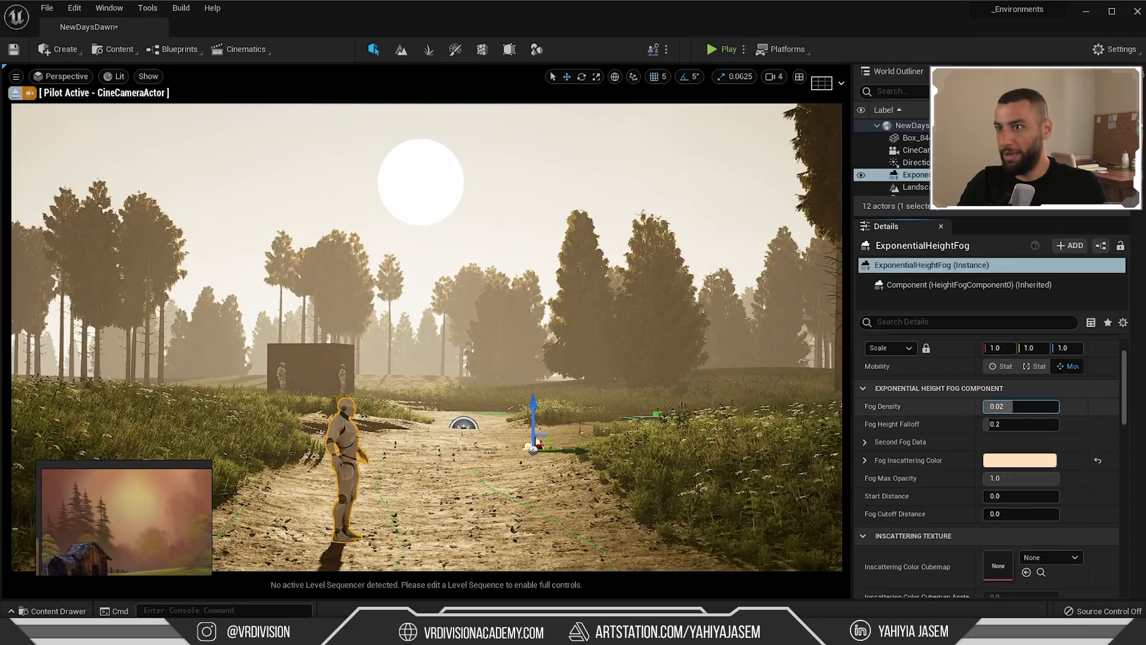
pyautogui.moveTo(1003, 407); pyautogui.dragTo(1015, 414)
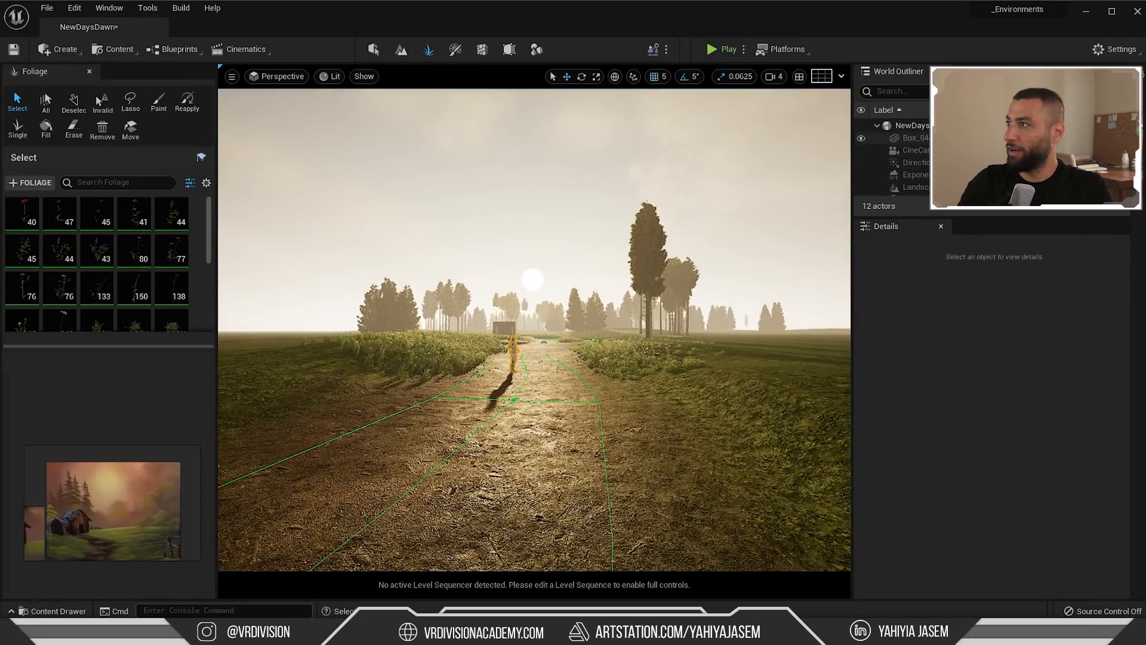
# Add small spruce meshes from the PN_interactiveSpruceForest small folder to the foliage types
pyautogui.hotkey('ctrl', 'space')
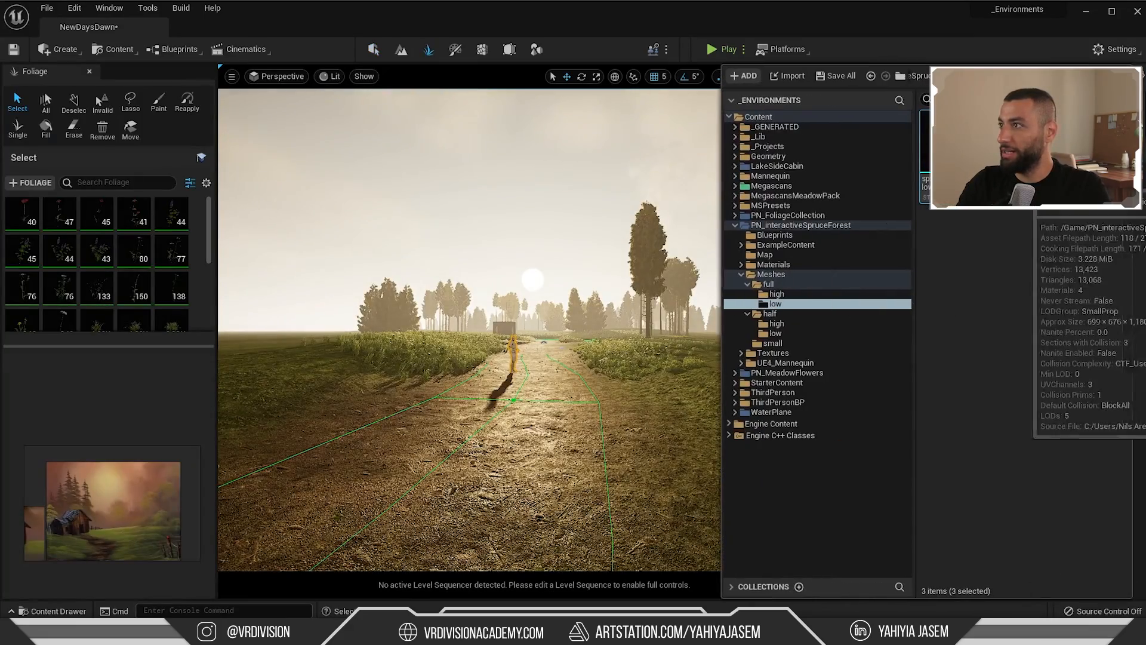
pyautogui.click(772, 343)
pyautogui.moveTo(1105, 256); pyautogui.dragTo(522, 513)
pyautogui.hotkey('ctrl', 'z')
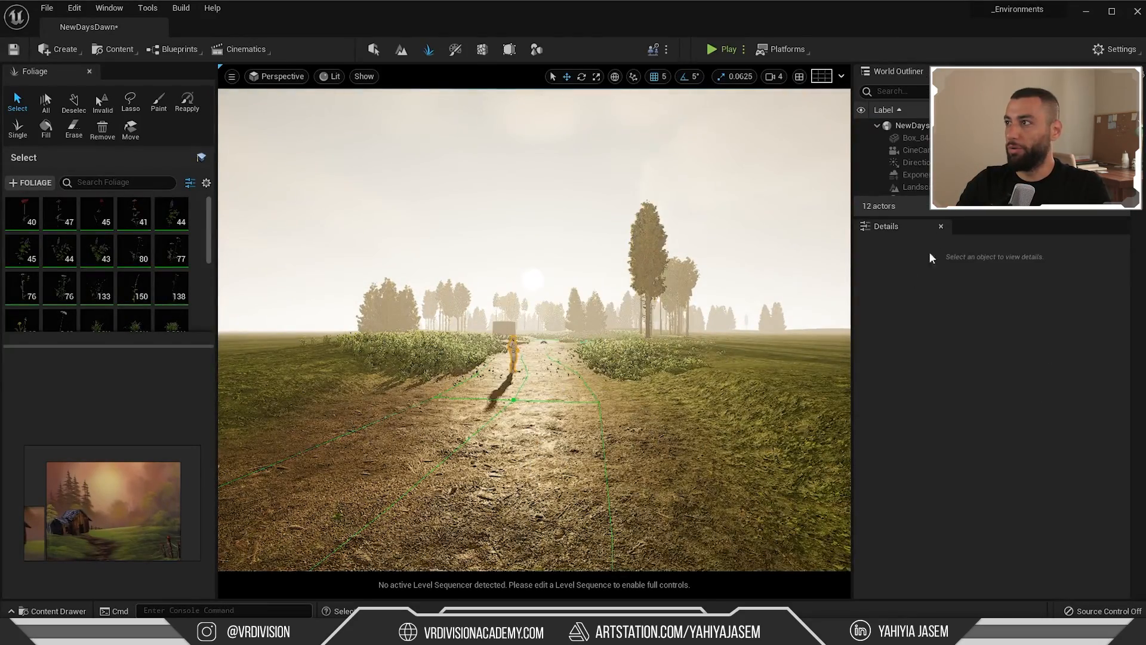
pyautogui.scroll(-10, 141, 269)
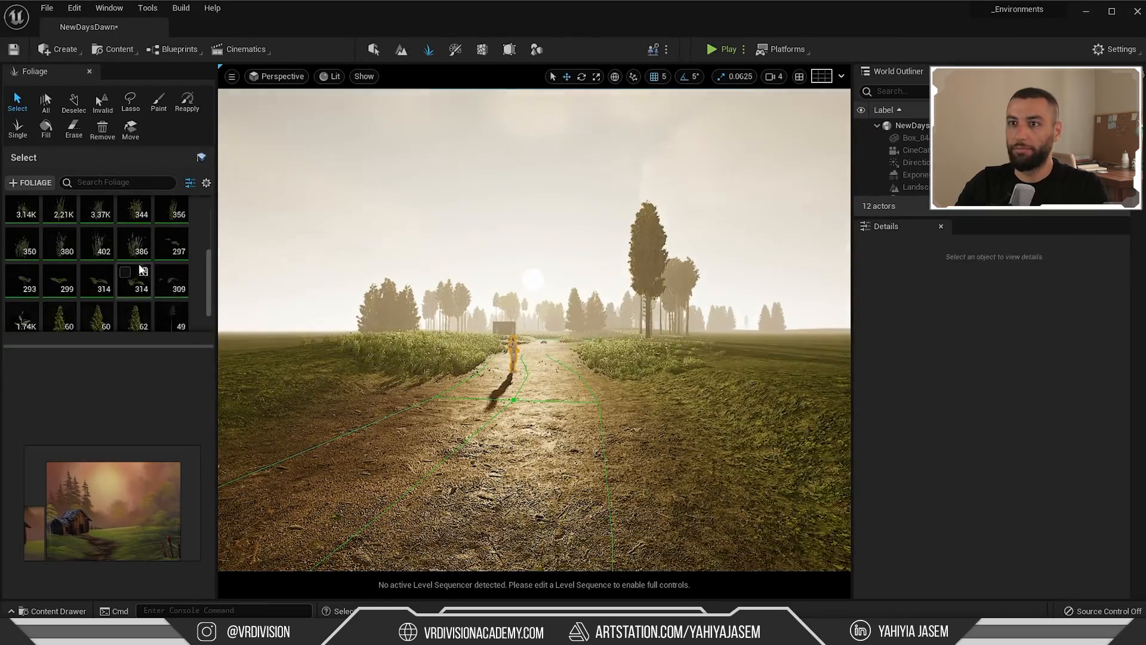
pyautogui.hotkey('ctrl', 'space')
pyautogui.keyDown('ctrl'); pyautogui.click(1039, 263); pyautogui.keyUp('ctrl')
pyautogui.moveTo(1039, 263); pyautogui.dragTo(169, 335)
# Place single instances of the full spruces, spruce_small_06 and spruce_small_07 among the background trees in the camera view
pyautogui.click(171, 313)
pyautogui.keyDown('ctrl'); pyautogui.click(134, 313); pyautogui.keyUp('ctrl')
pyautogui.click(17, 129)
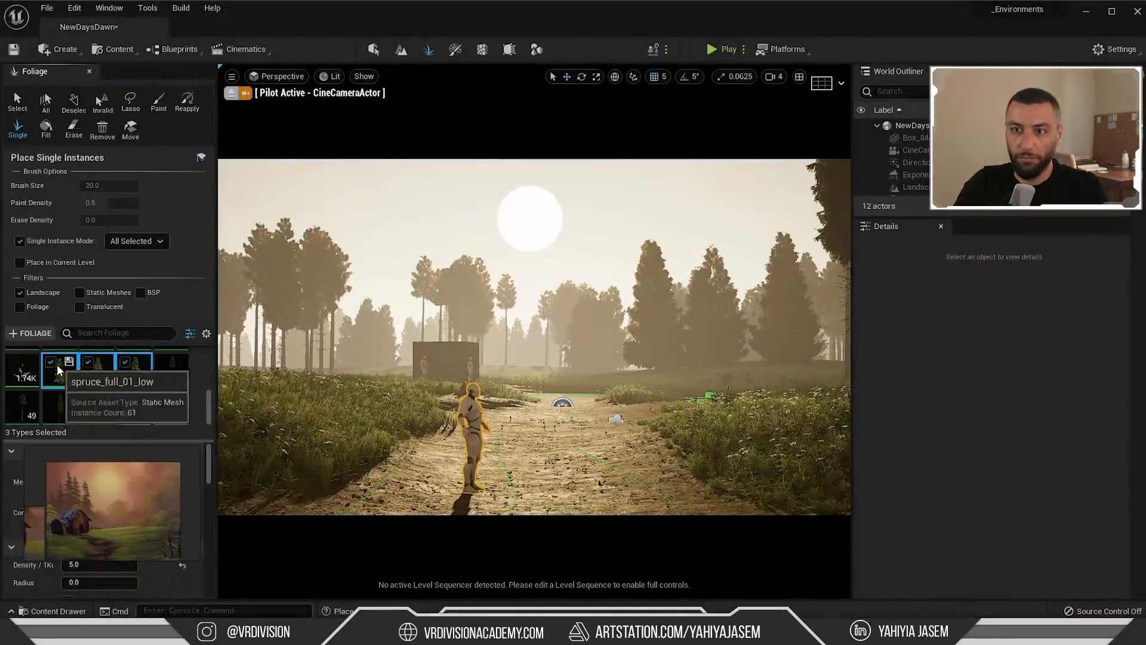
pyautogui.click(168, 417)
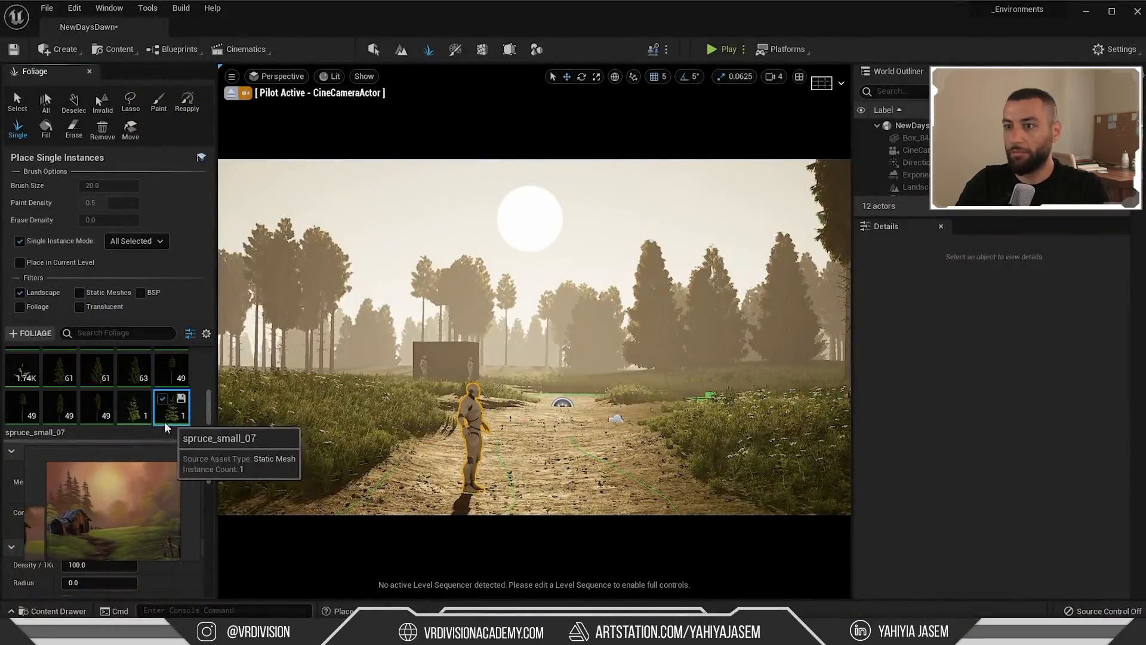
pyautogui.press('F11')
pyautogui.press('F11')
pyautogui.click(162, 399)
pyautogui.press('F11')
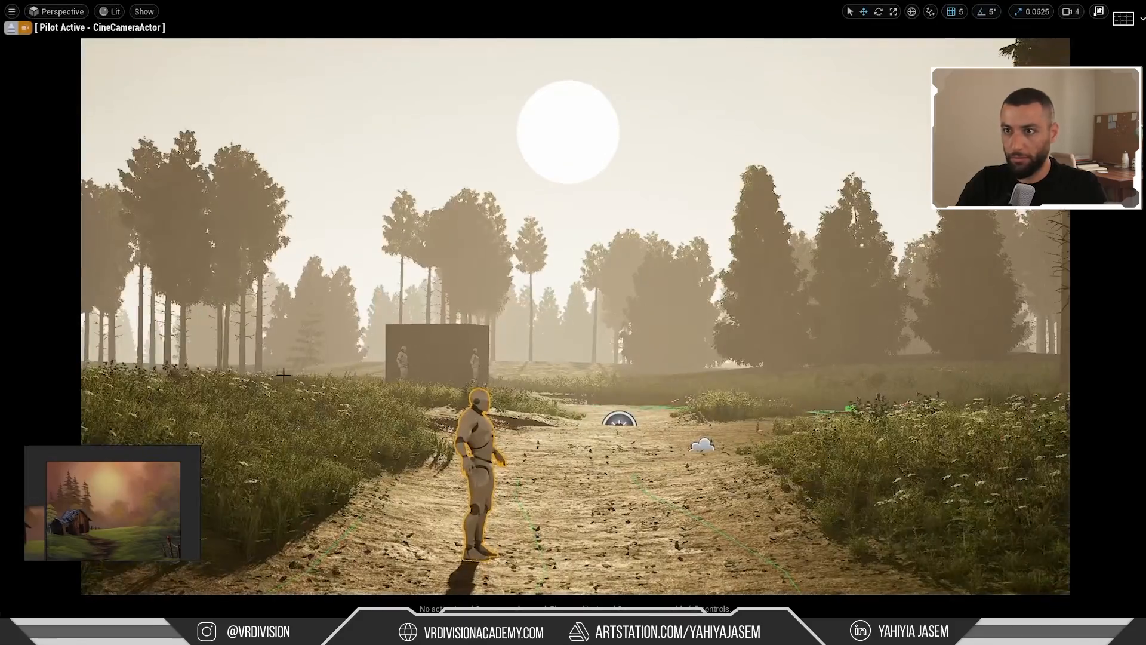
pyautogui.press('F11')
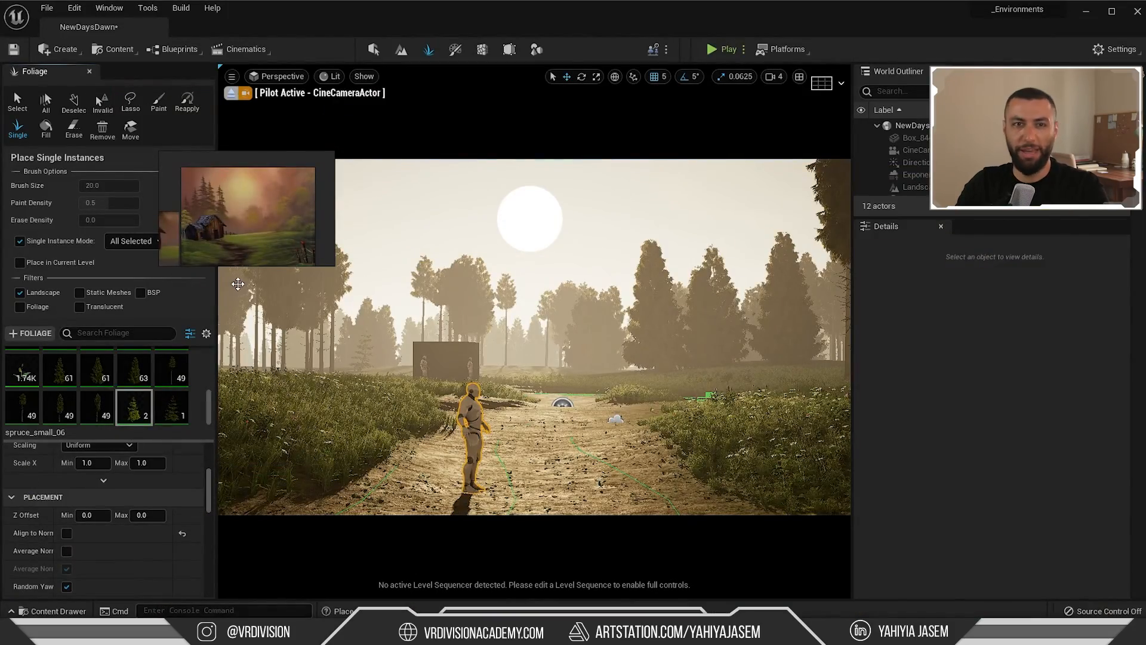
# Reposition the reference painting over the lower corner of the foliage settings and return to selection mode
pyautogui.moveTo(245, 406); pyautogui.dragTo(370, 262, button='right')
pyautogui.moveTo(197, 214); pyautogui.dragTo(46, 513)
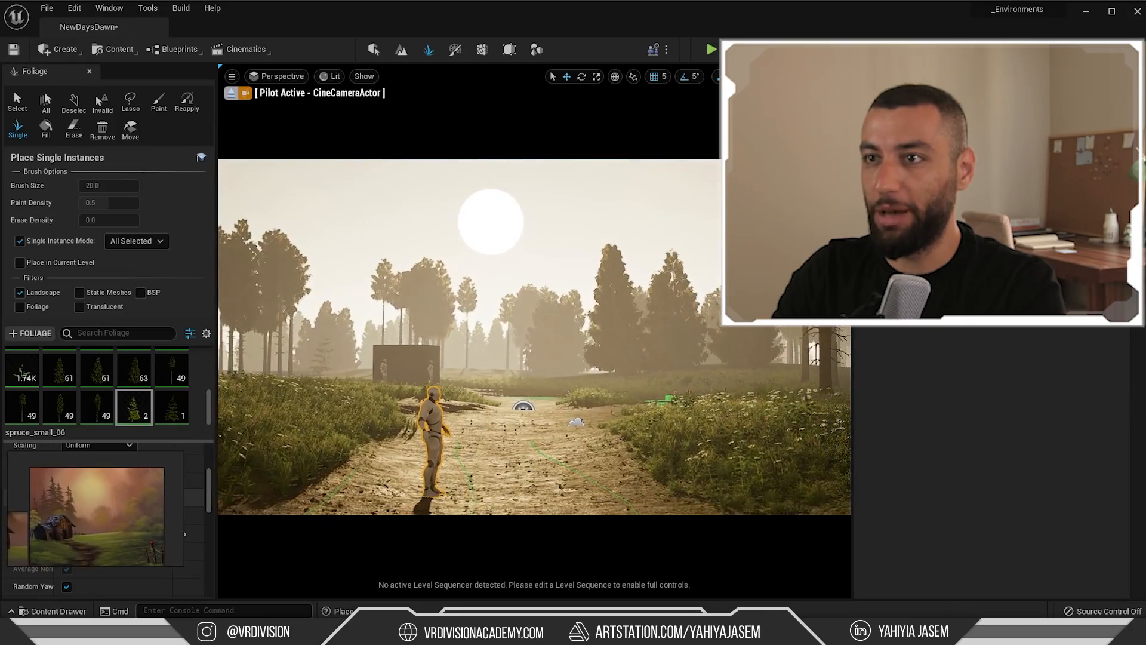
pyautogui.click(371, 50)
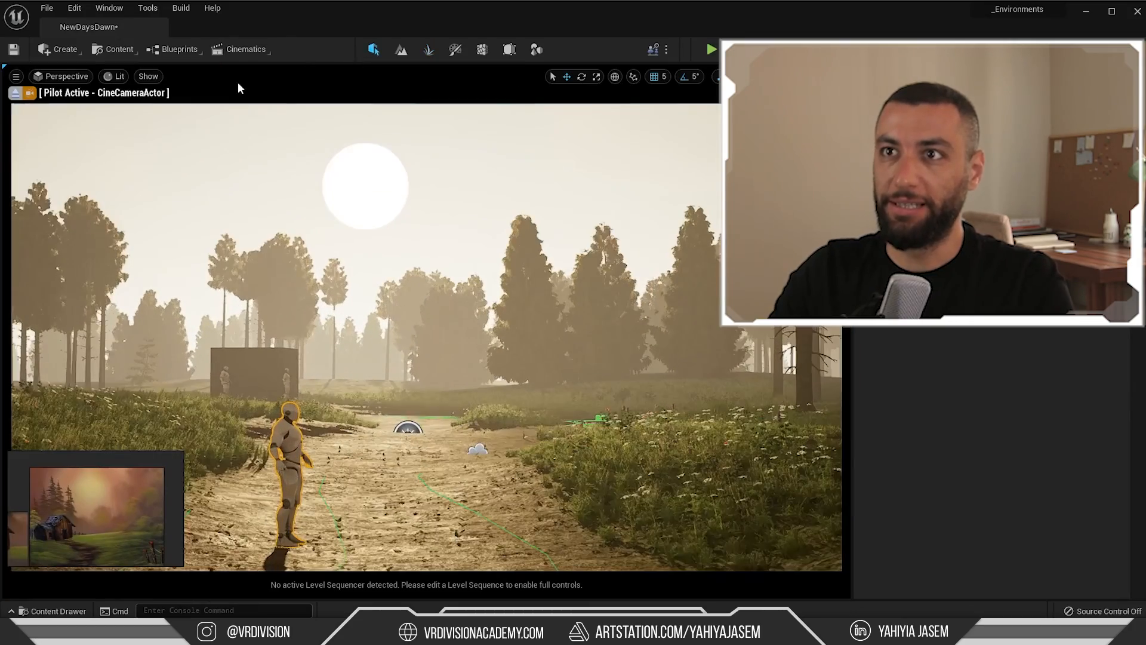
# Stop piloting the CineCameraActor, pilot it again and try shifting its framing by looking around
pyautogui.click(13, 93)
pyautogui.click(65, 76)
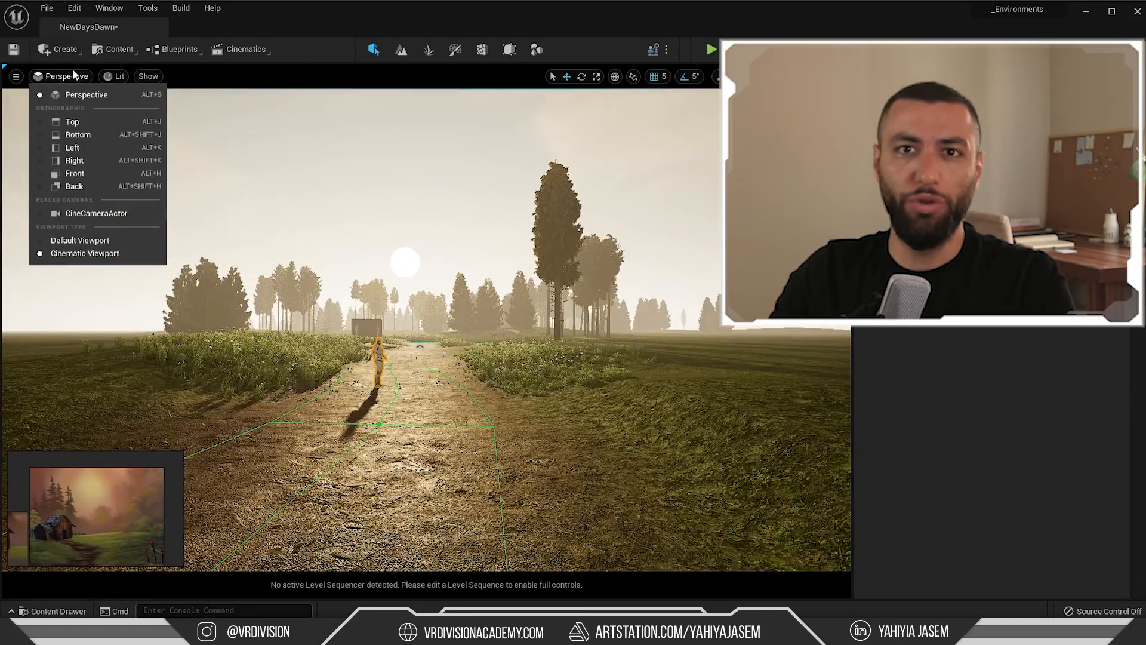
pyautogui.click(113, 212)
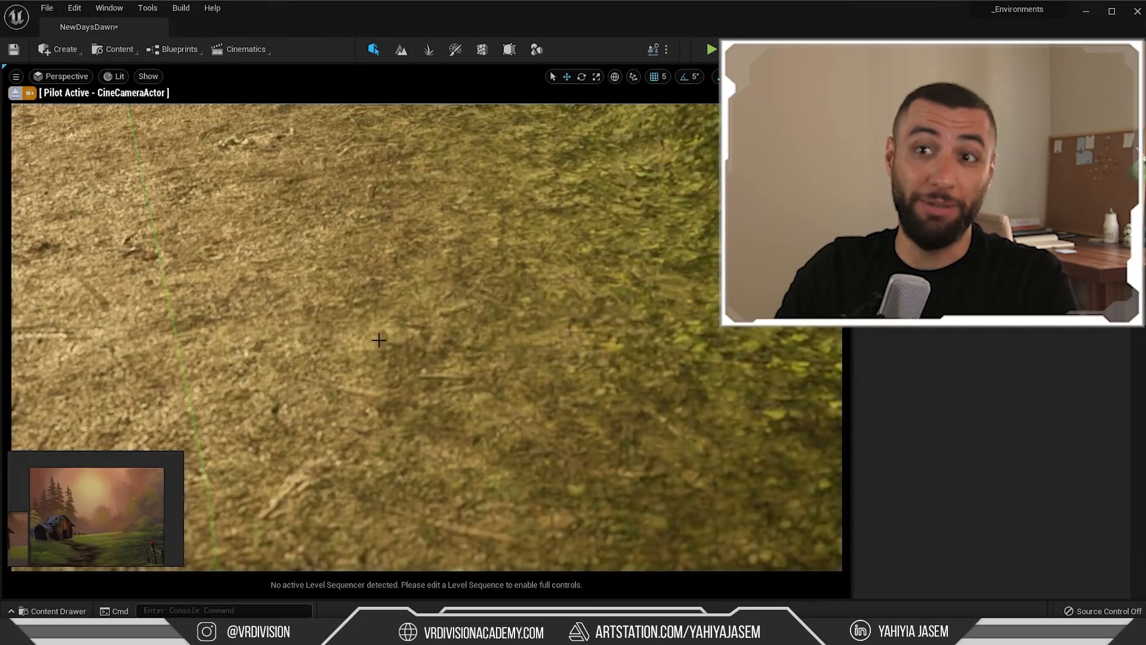
pyautogui.moveTo(441, 343); pyautogui.dragTo(415, 229, button='right')
pyautogui.moveTo(358, 350); pyautogui.dragTo(345, 359, button='right')
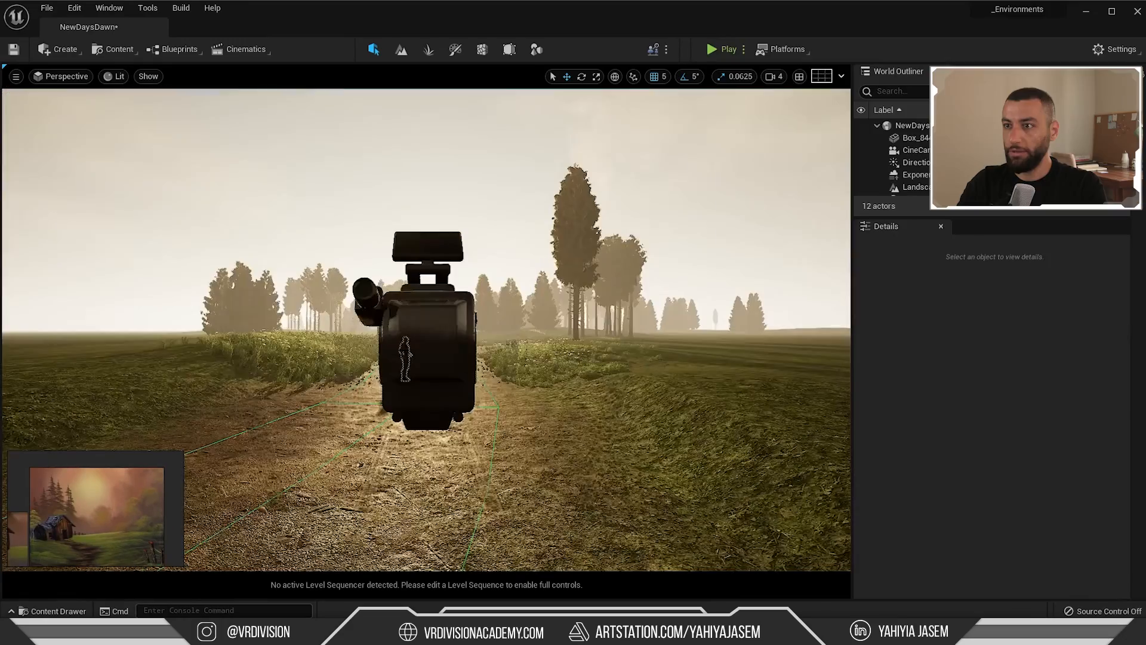
# Lock the CineCameraActor's movement so it cannot be moved, and view the scene through that camera
pyautogui.click(433, 324)
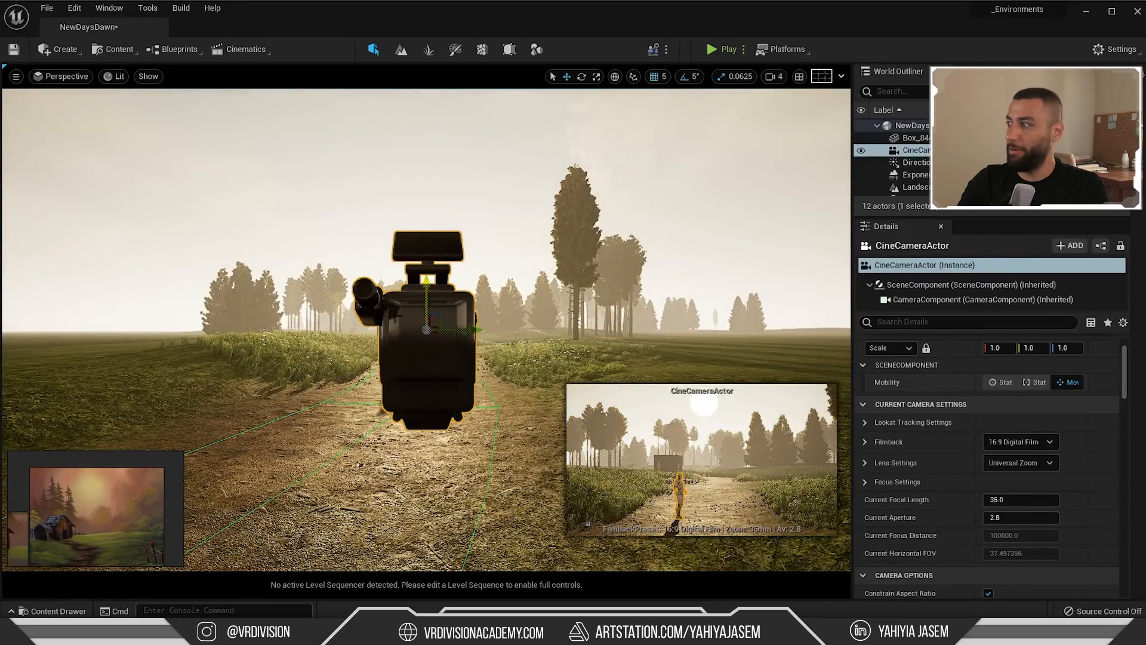
pyautogui.rightClick(396, 317)
pyautogui.moveTo(381, 479)
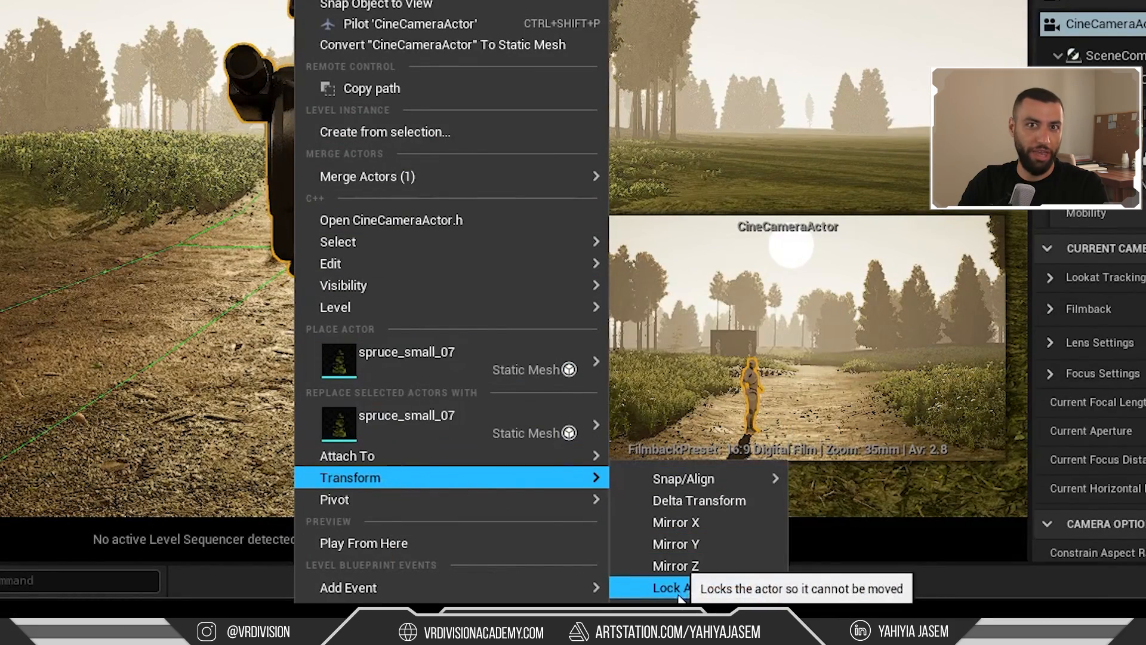
pyautogui.click(693, 589)
pyautogui.click(61, 76)
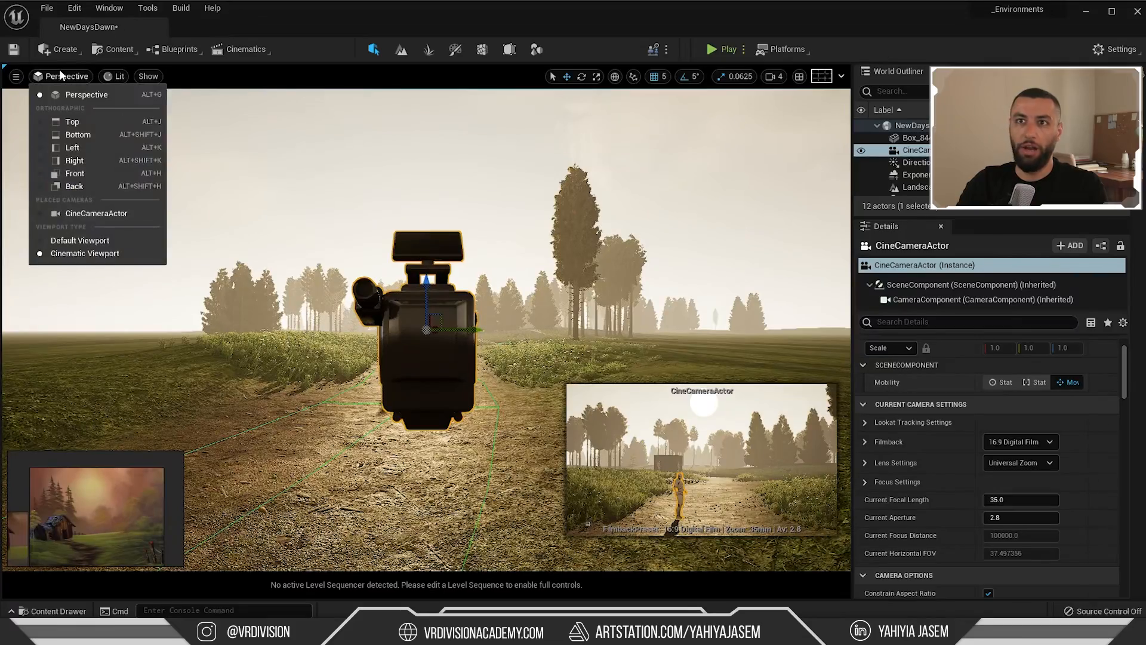
pyautogui.click(95, 213)
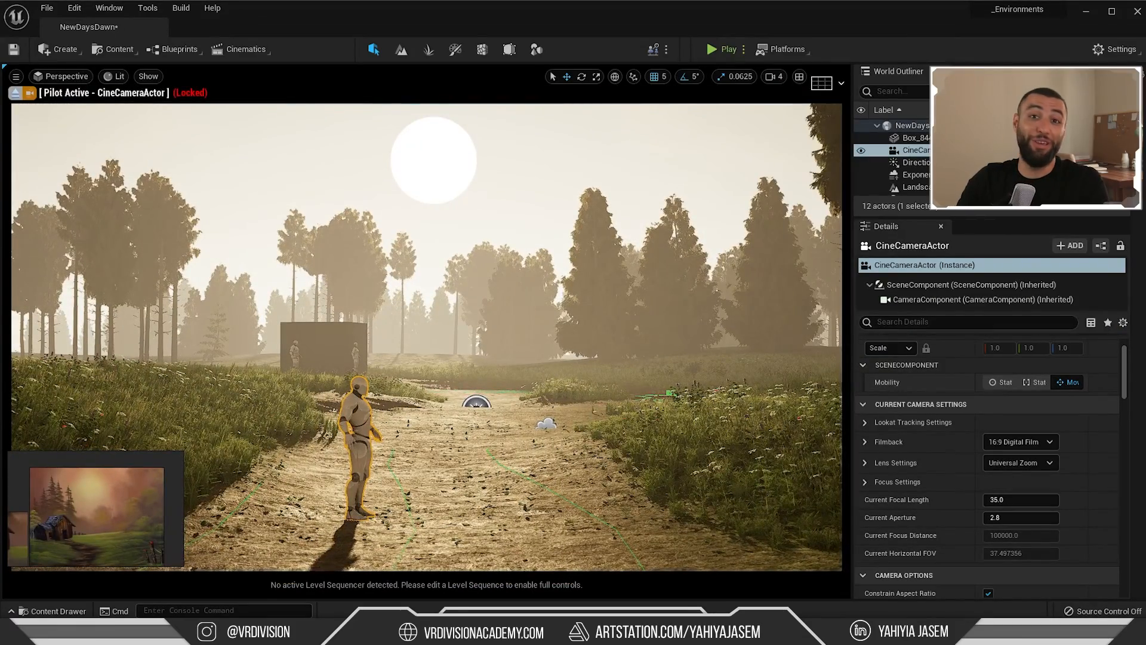
# Revise the spruces beyond the path's right side with foliage selection and single placement, and return to selection mode
pyautogui.hotkey('shift', '4')
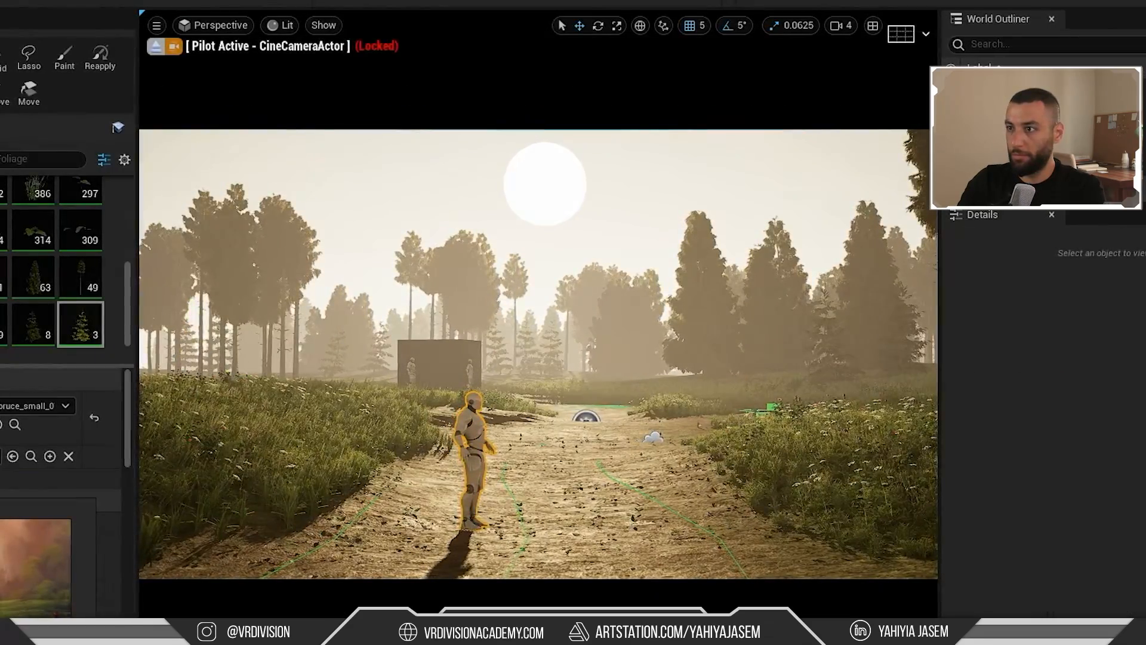
pyautogui.click(782, 286)
pyautogui.click(767, 308)
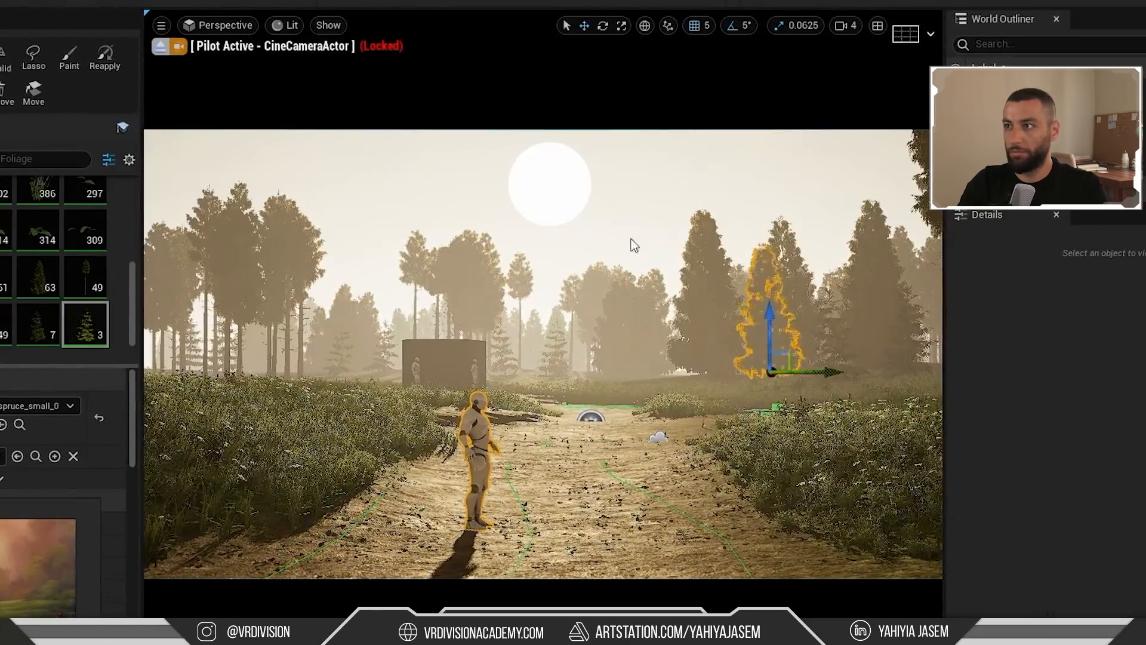
pyautogui.click(33, 277)
pyautogui.click(3, 92)
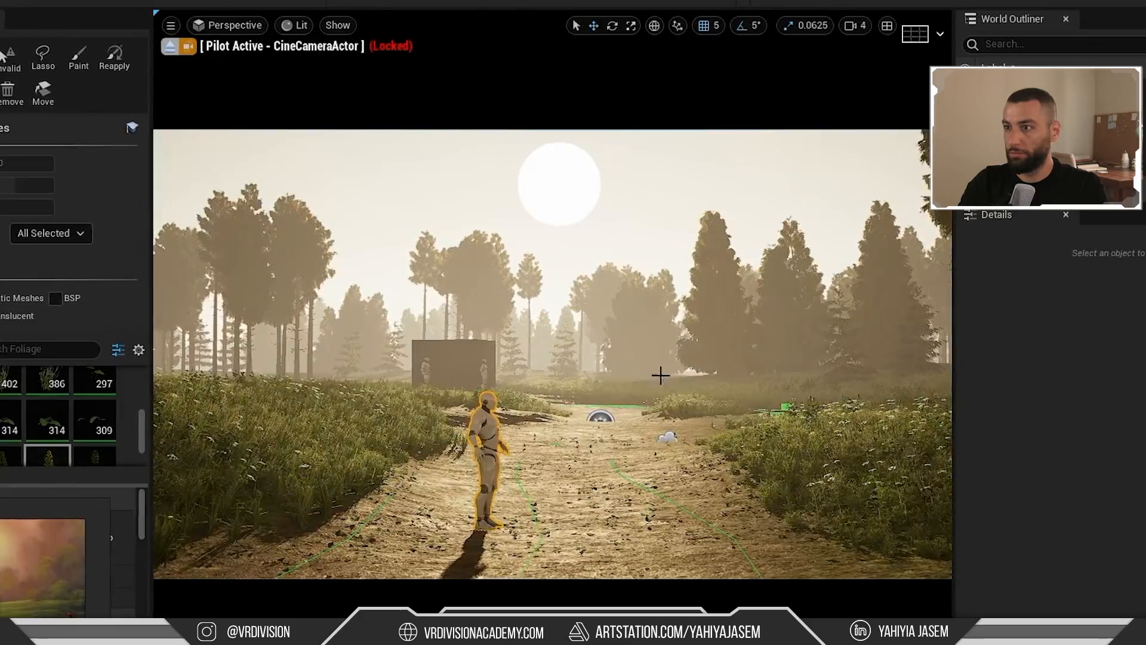
pyautogui.hotkey('shift', '1')
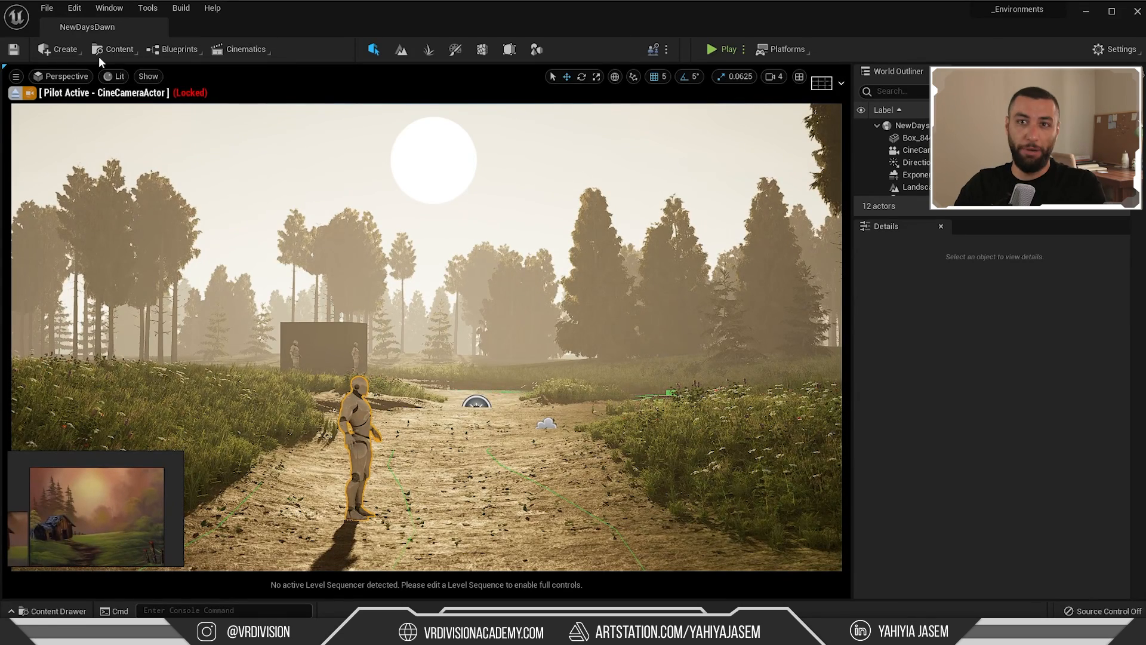
# Open Quixel Bridge and select the Modular Fence asset after viewing the Horse Hitching Post
pyautogui.click(72, 8)
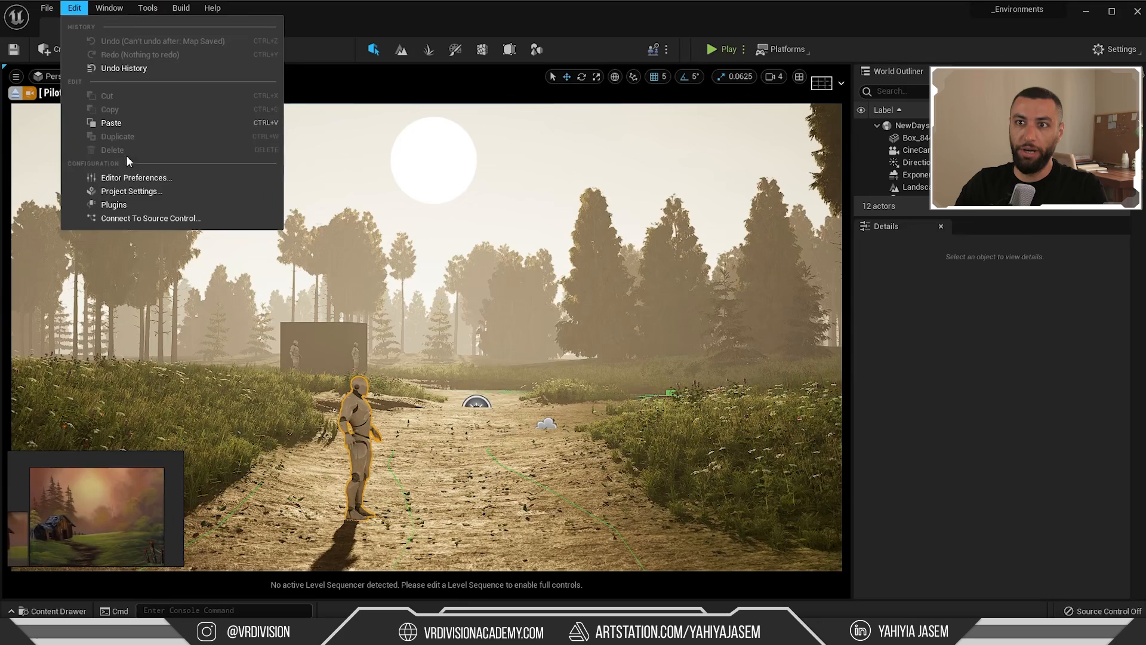
pyautogui.click(73, 7)
pyautogui.click(115, 49)
pyautogui.click(141, 189)
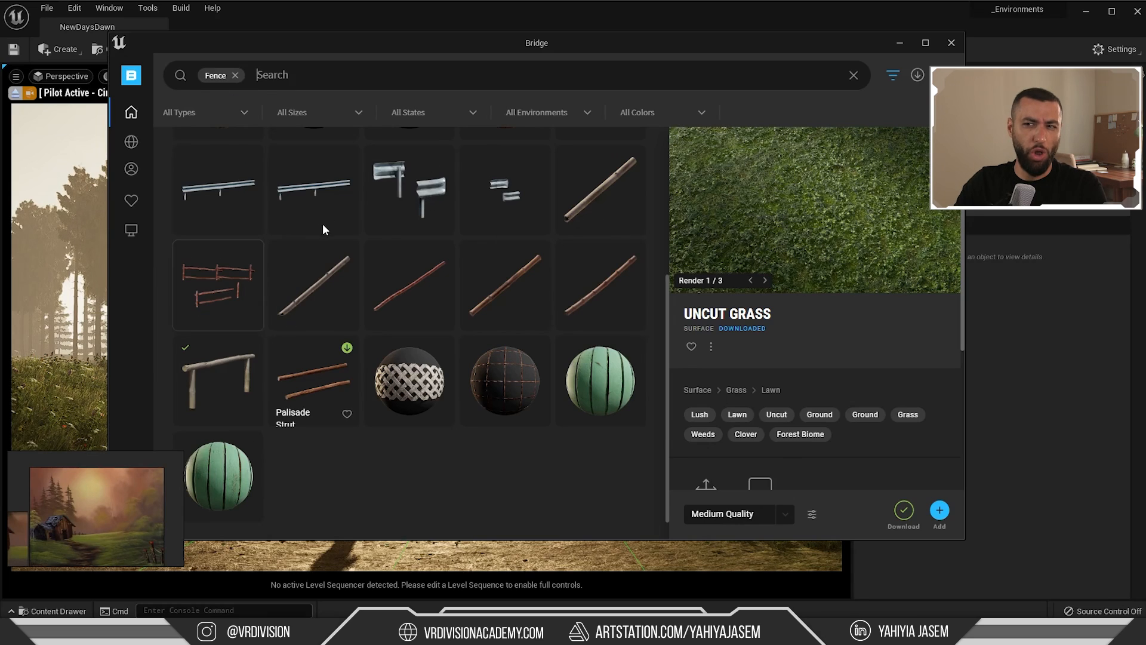
pyautogui.click(215, 387)
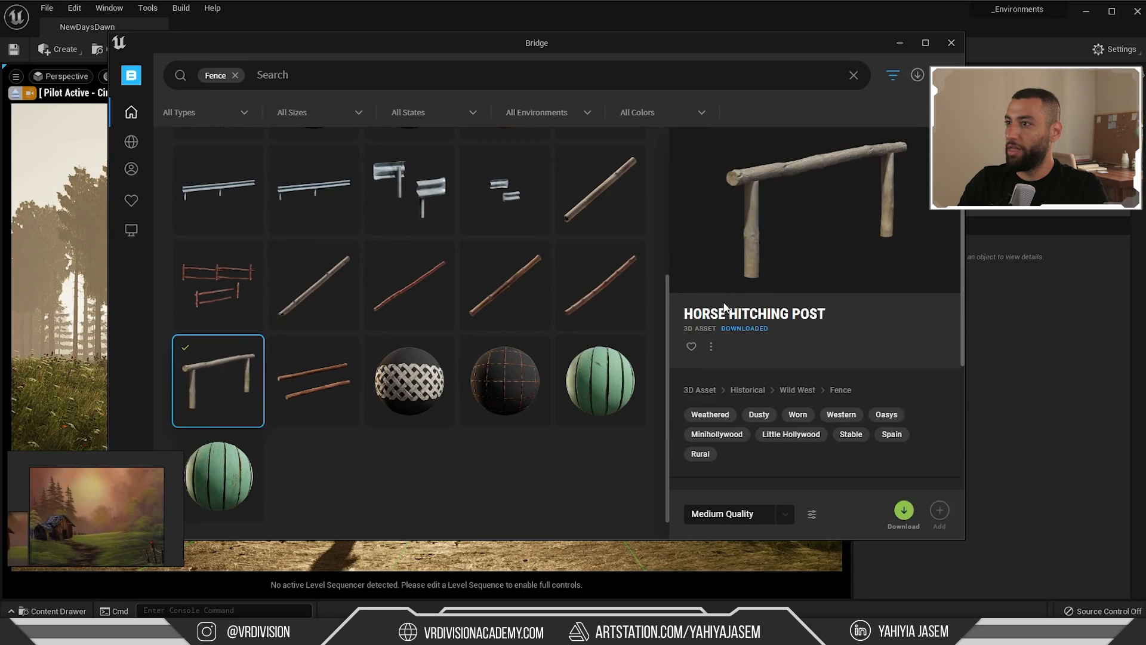
pyautogui.click(210, 287)
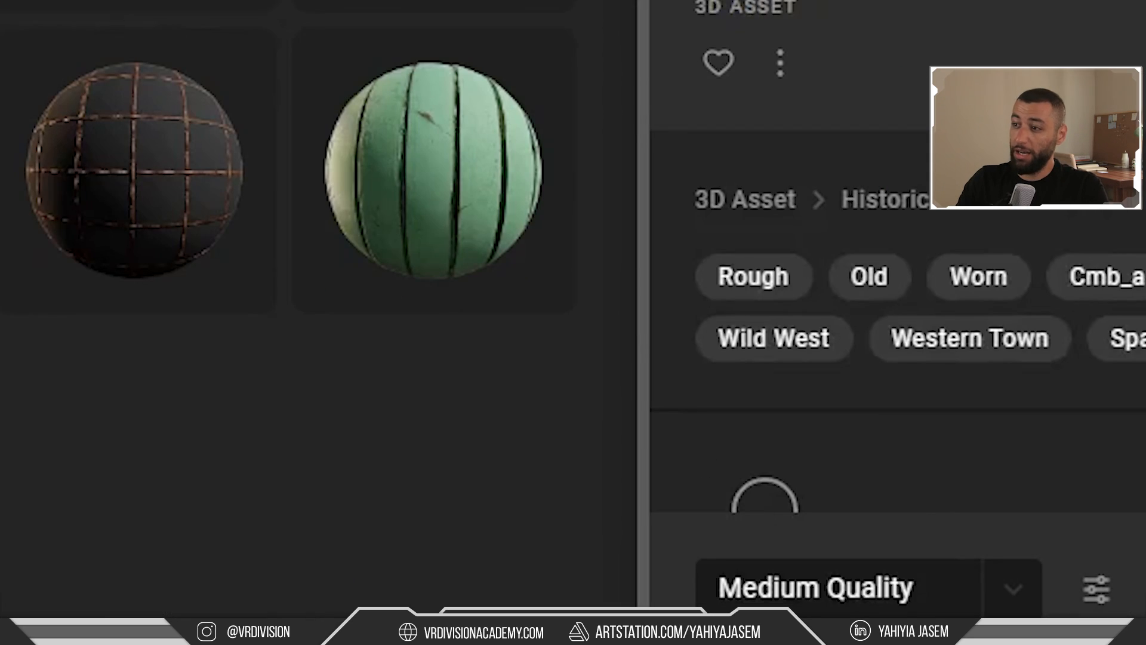
# Download the Modular Fence with its quality set to High Quality, and return to the Horse Hitching Post asset
pyautogui.click(959, 591)
pyautogui.click(883, 525)
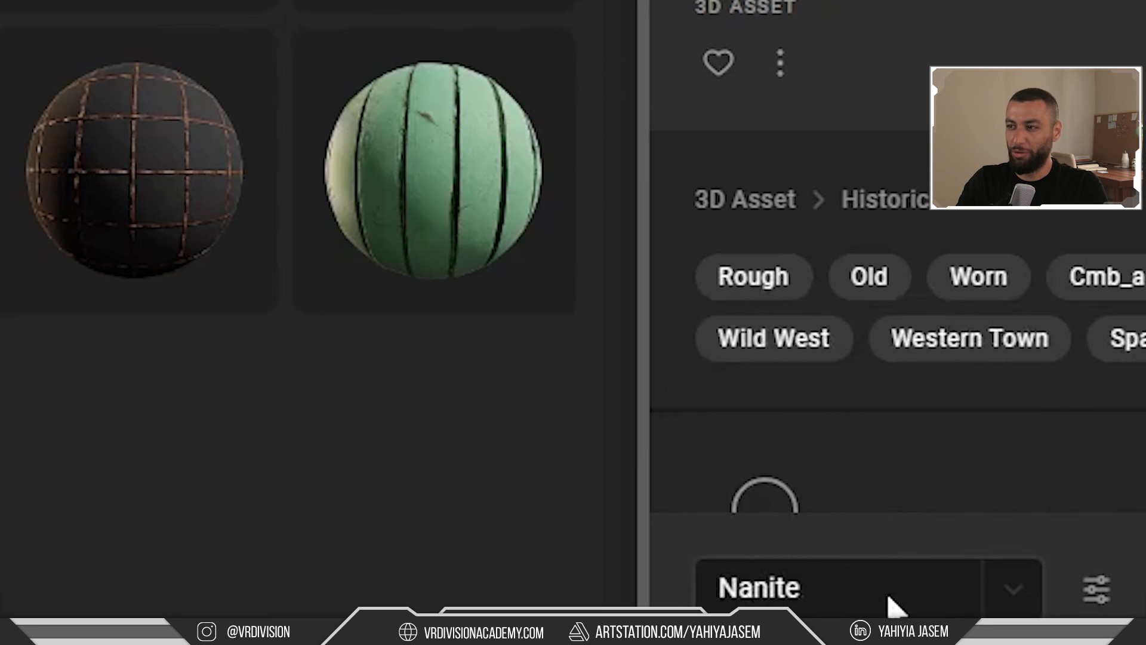
pyautogui.click(794, 588)
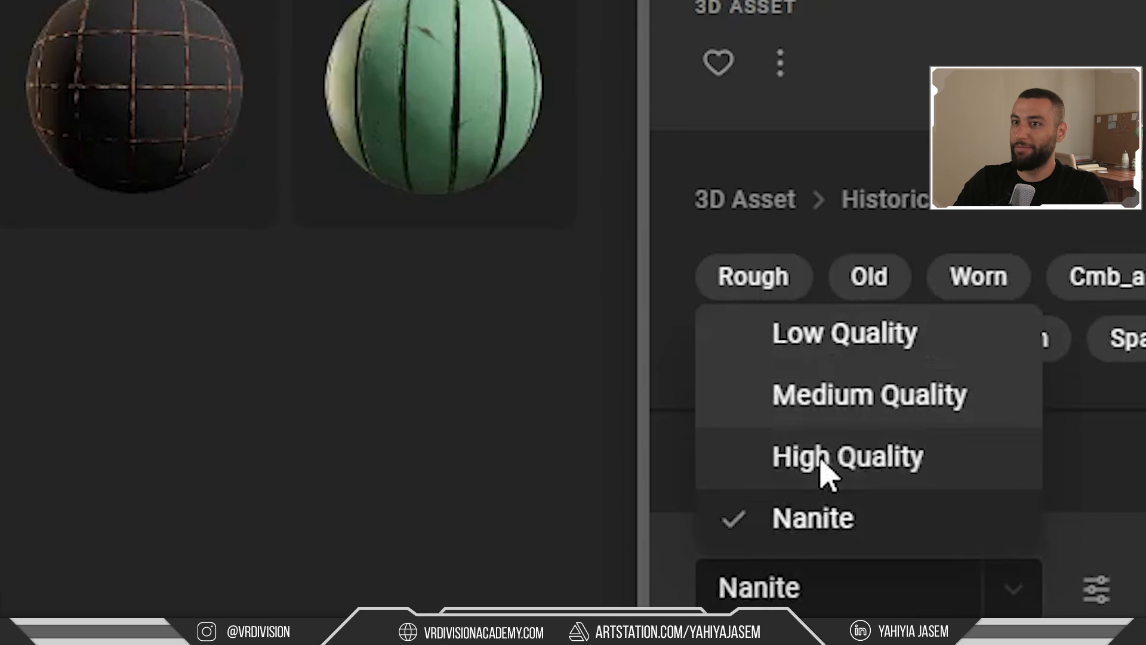
pyautogui.click(826, 473)
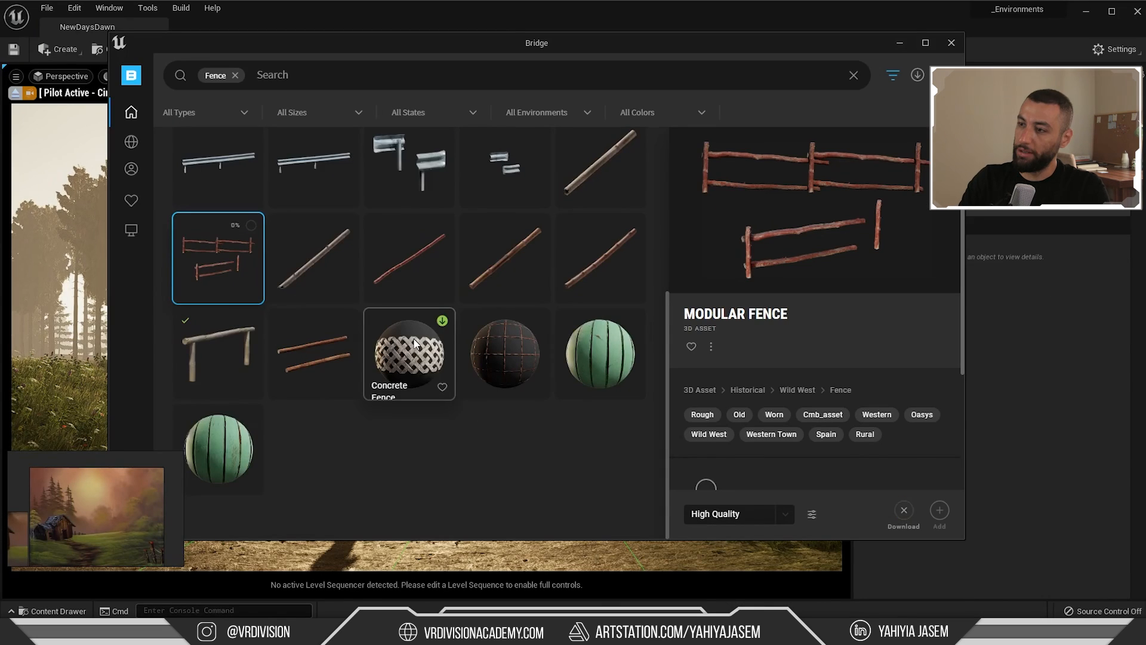
pyautogui.click(251, 322)
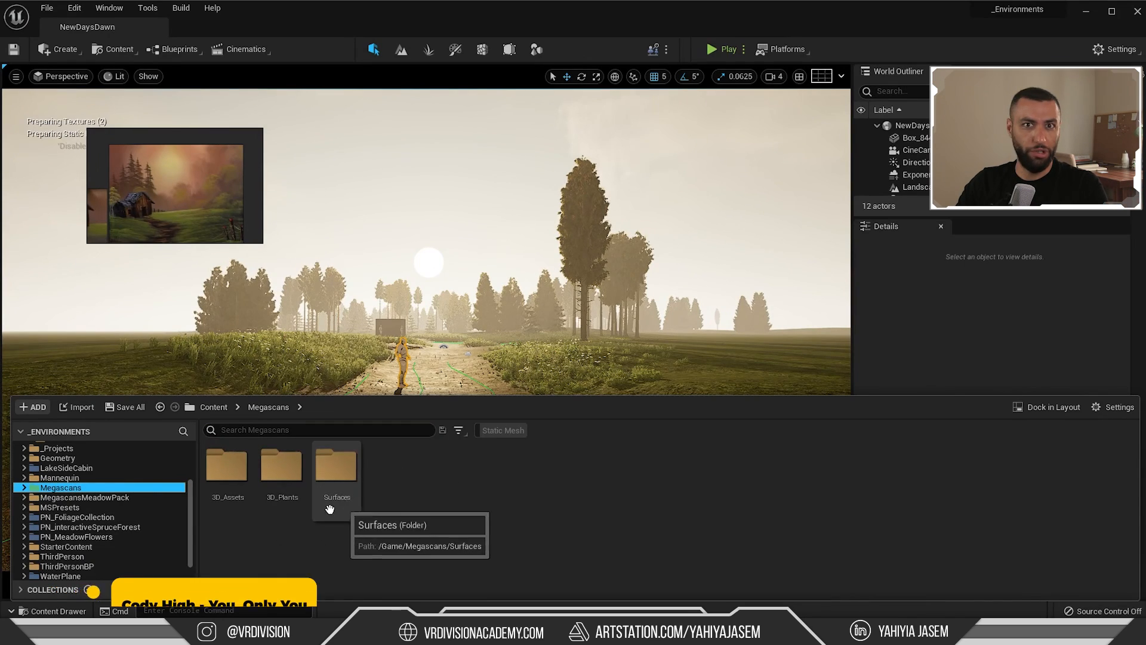
# Open the horse hitching post mesh from the Megascans 3D_Assets folder and examine its shape and Nanite settings
pyautogui.doubleClick(225, 477)
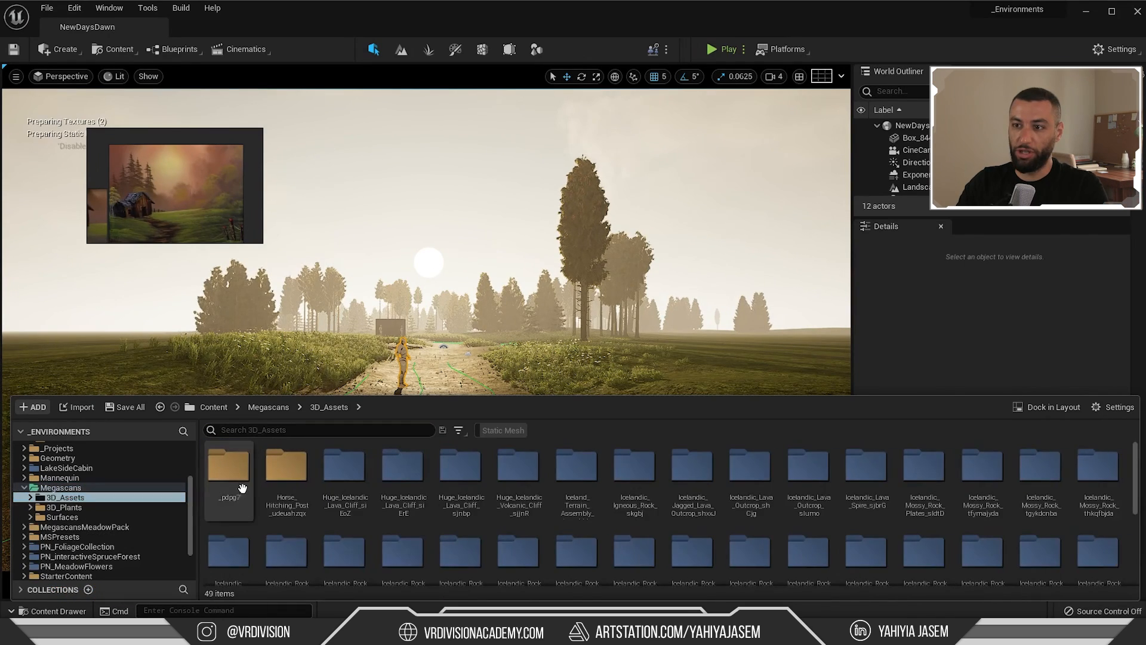
pyautogui.doubleClick(289, 471)
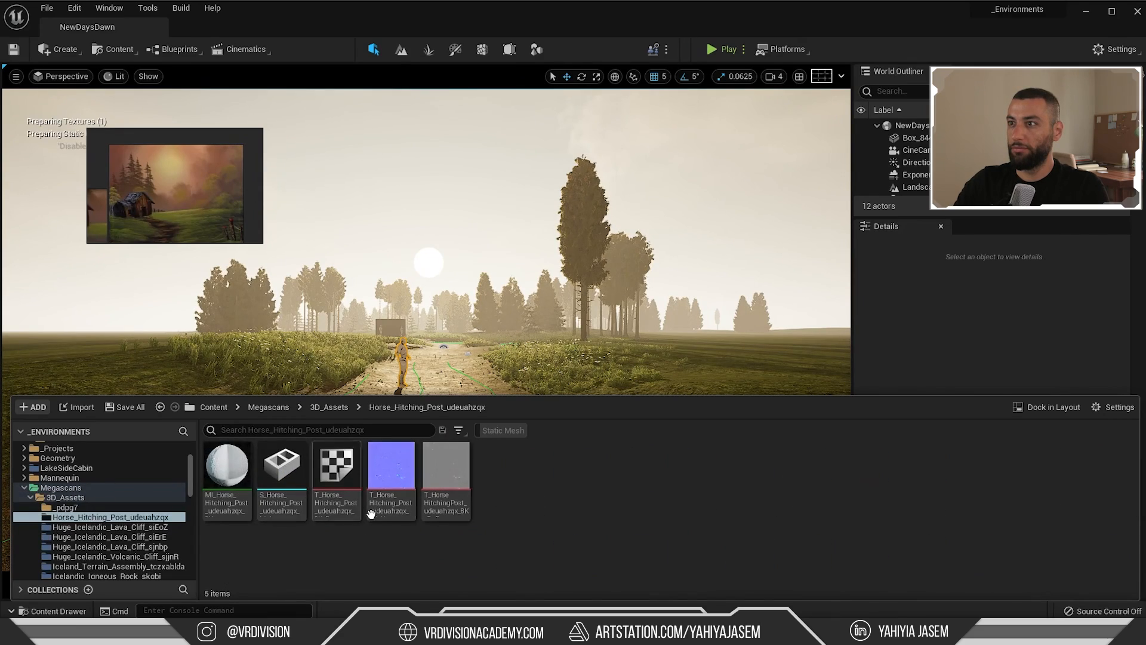
pyautogui.doubleClick(265, 477)
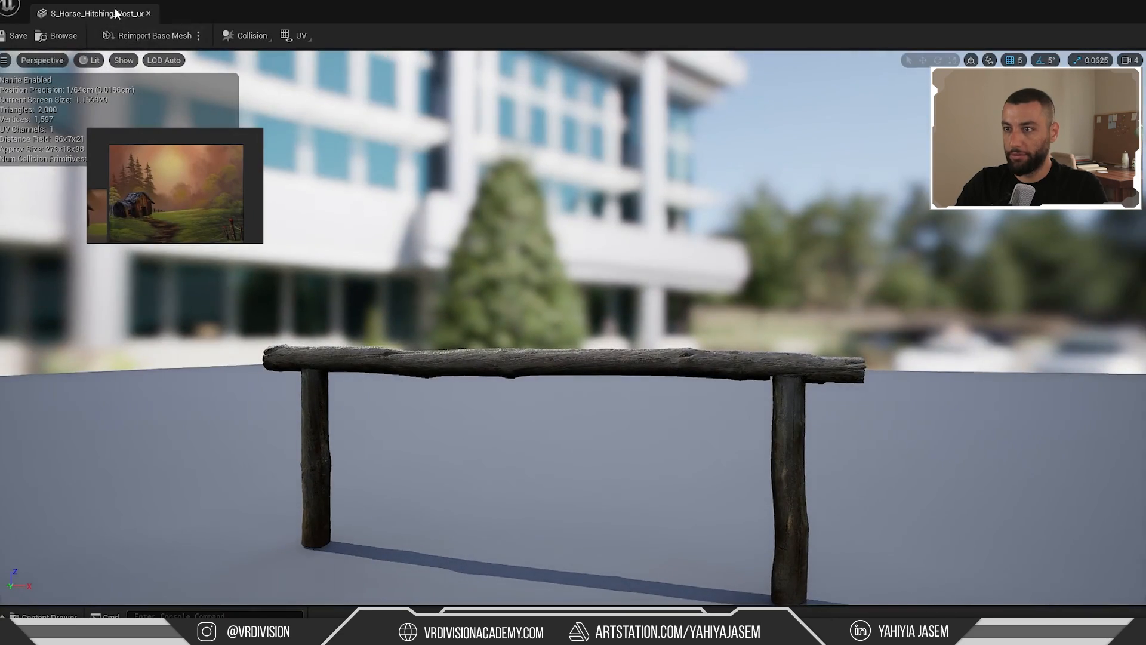
pyautogui.moveTo(116, 14); pyautogui.dragTo(216, 27)
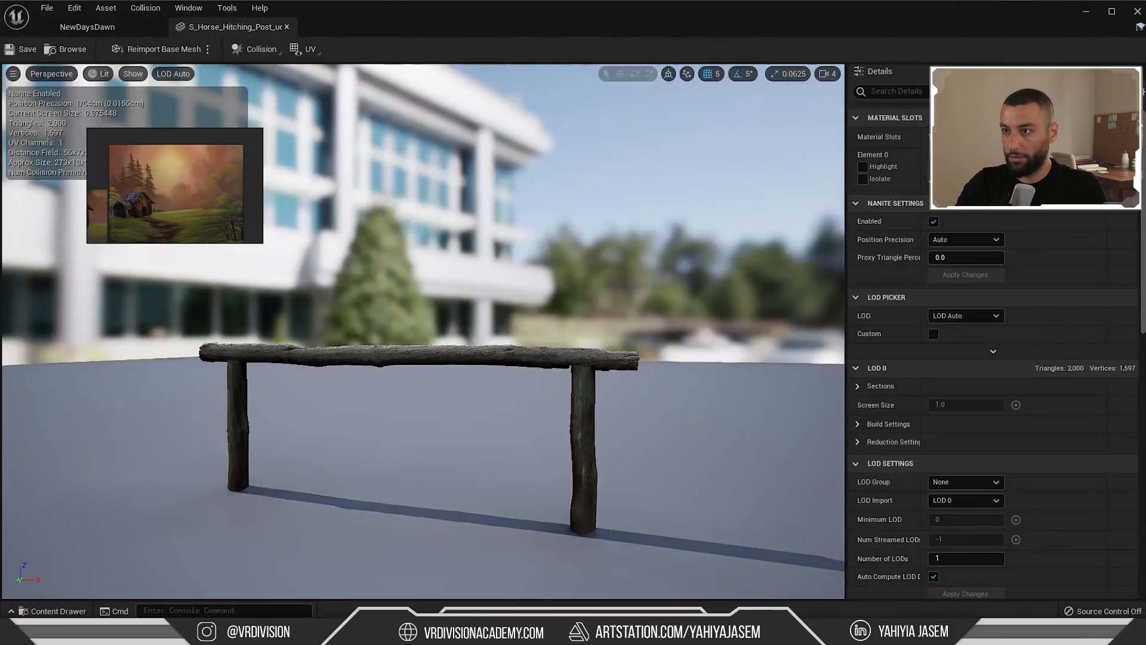
pyautogui.moveTo(423, 330); pyautogui.dragTo(423, 386, button='right')
pyautogui.press('w')
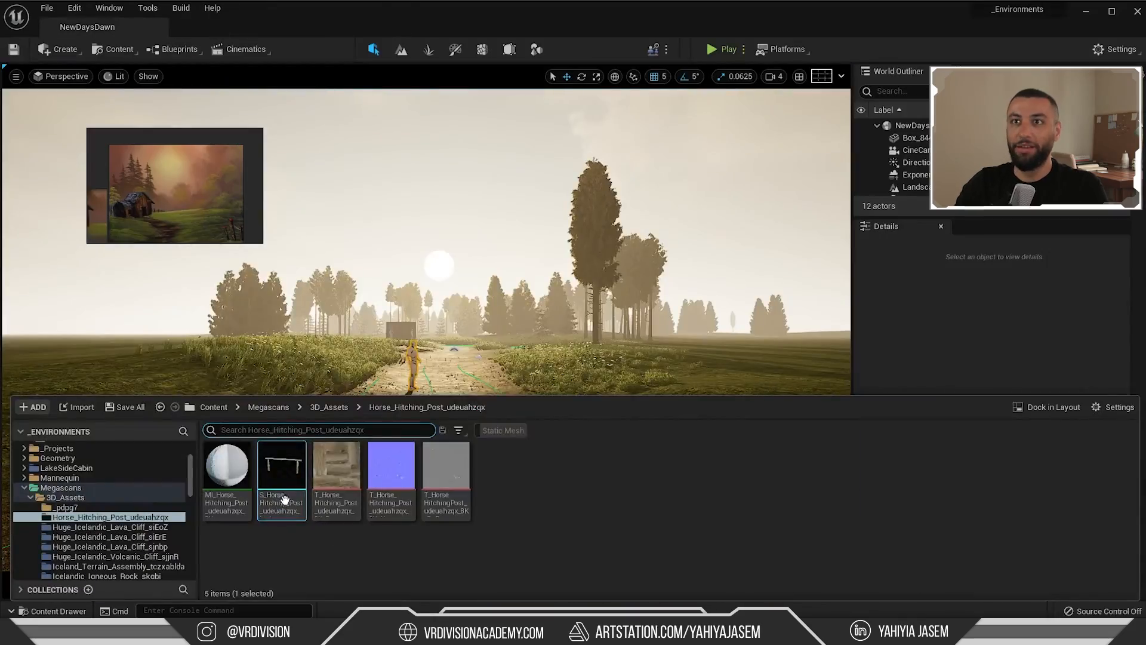
# Place the horse hitching post mesh in the grass to the right of the path
pyautogui.moveTo(284, 499); pyautogui.dragTo(577, 362)
pyautogui.press('f')
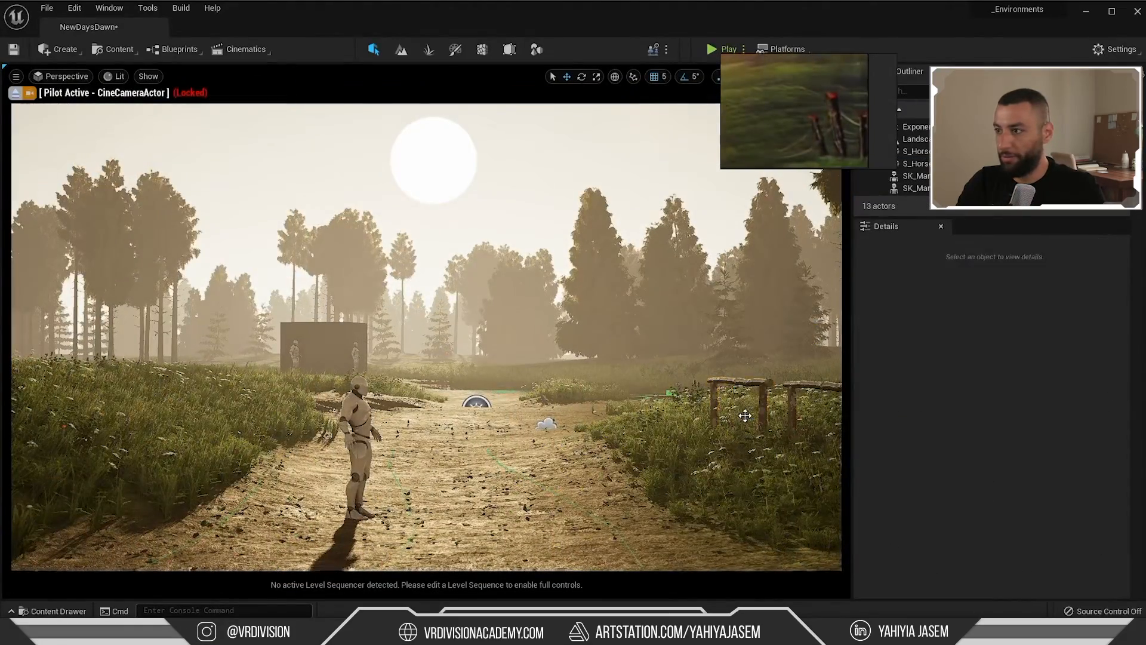
# Override Min Roughness in the placed hitching post's material instance, trying 0.7 and settling on 0.6
pyautogui.click(745, 416)
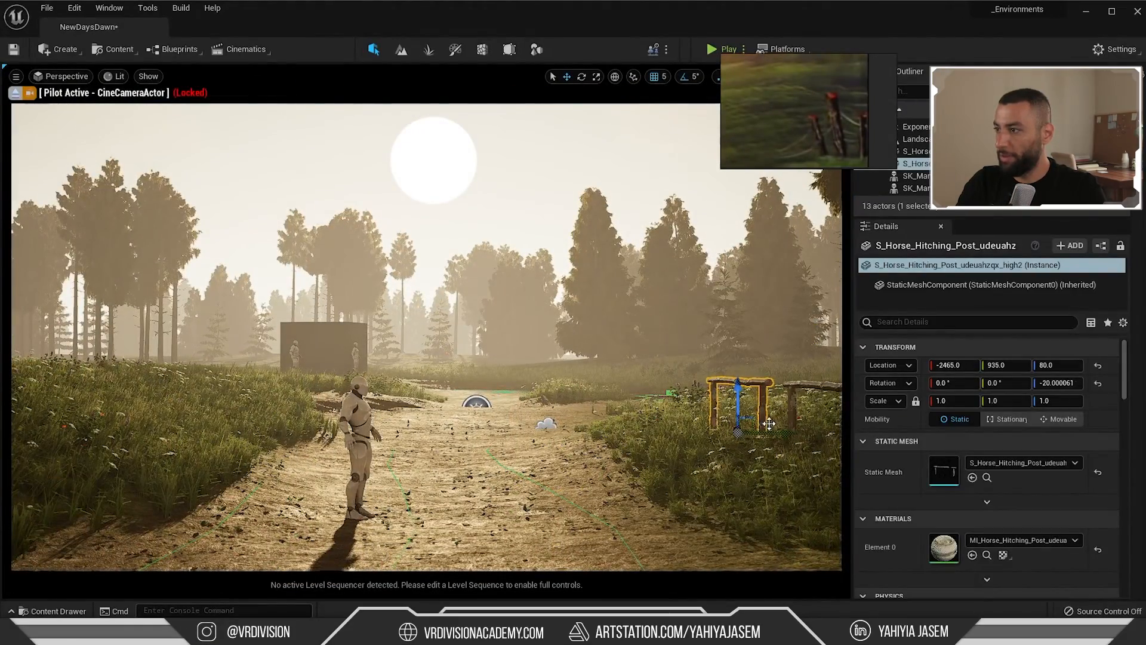
pyautogui.doubleClick(944, 546)
pyautogui.moveTo(535, 358); pyautogui.dragTo(710, 320)
pyautogui.scroll(-3, 535, 358)
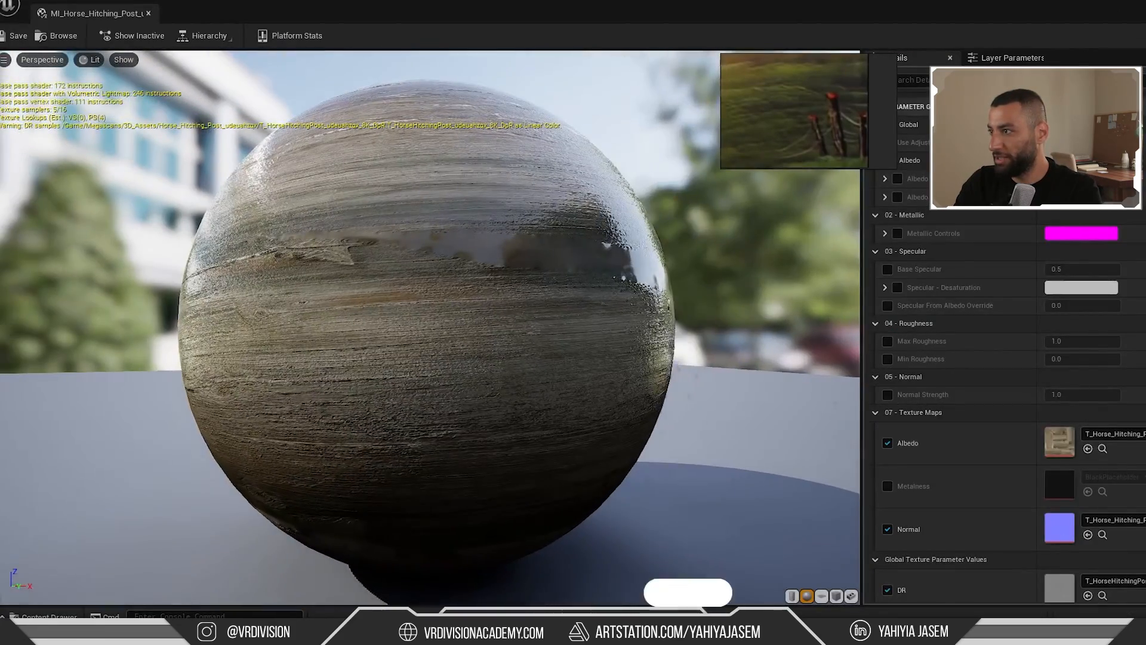
pyautogui.click(888, 359)
pyautogui.click(1071, 362)
pyautogui.write('.7')
pyautogui.press('Return')
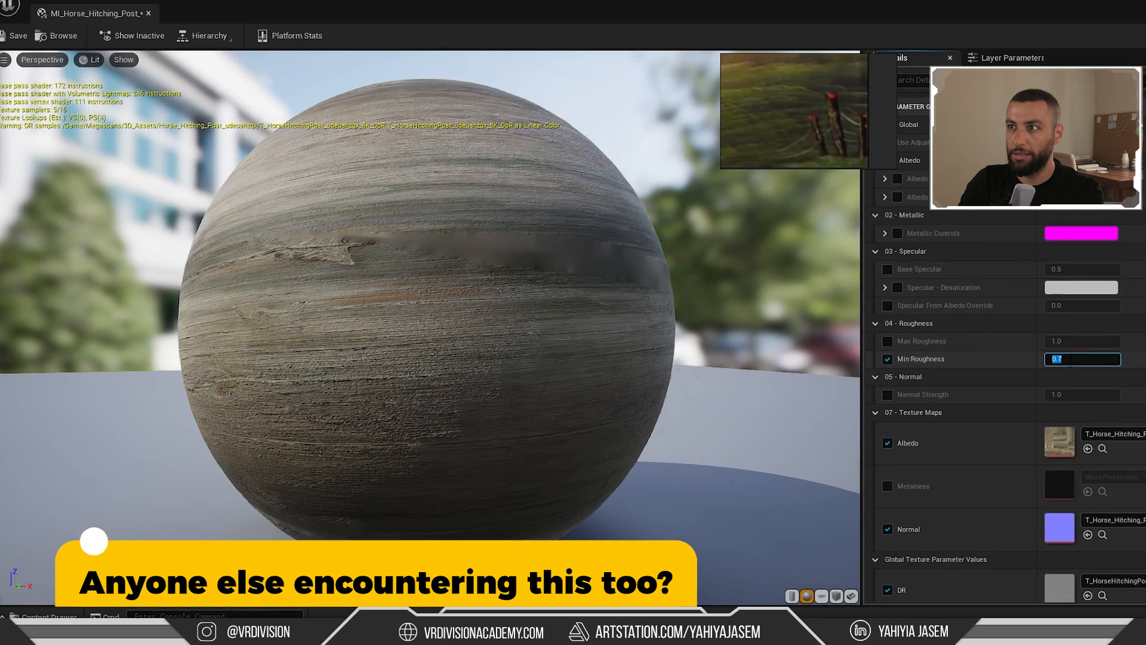
pyautogui.write('.6')
pyautogui.press('Return')
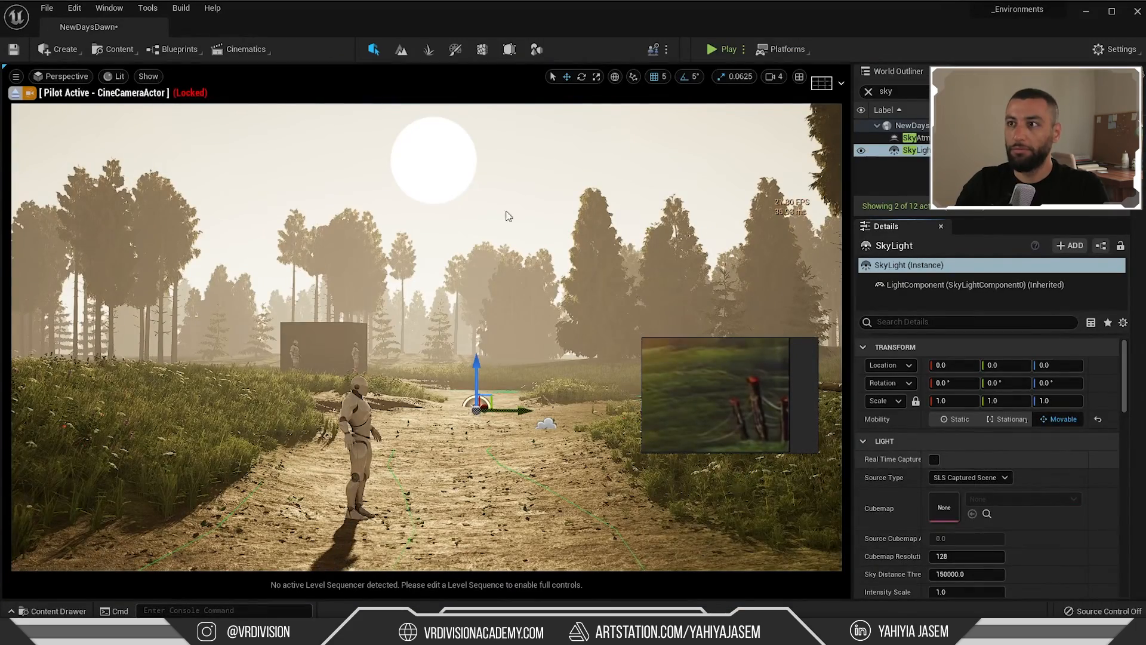
# Browse the local Megascans assets in Bridge, looking through the downloaded surfaces, wall modules, hitching post and embankments
pyautogui.click(469, 187)
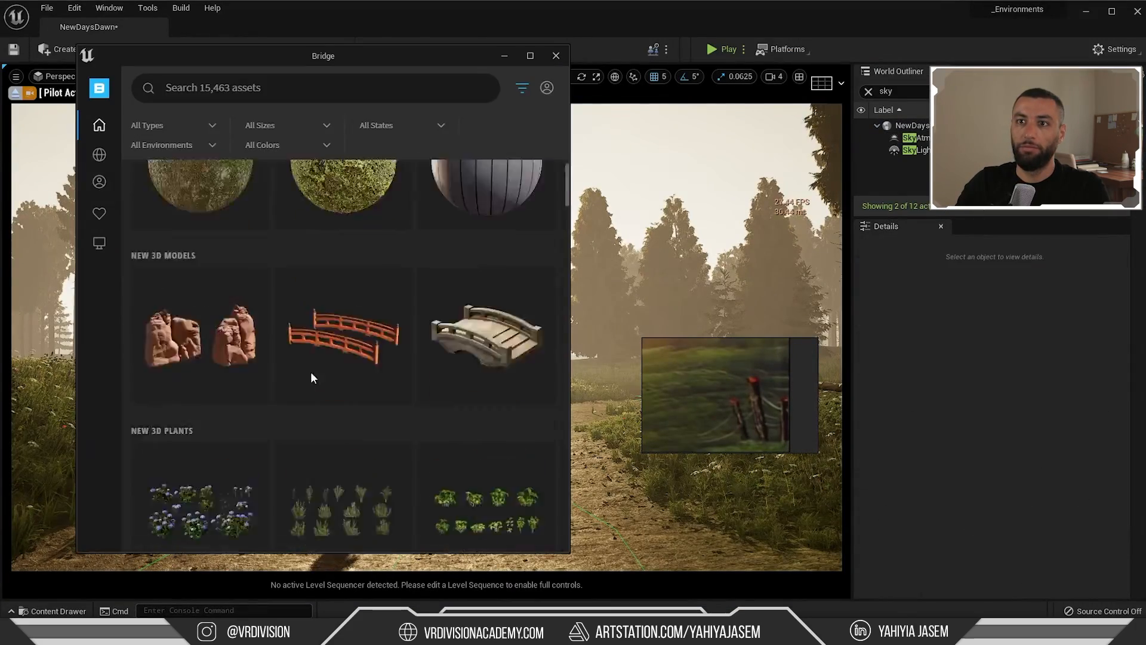
pyautogui.moveTo(98, 155)
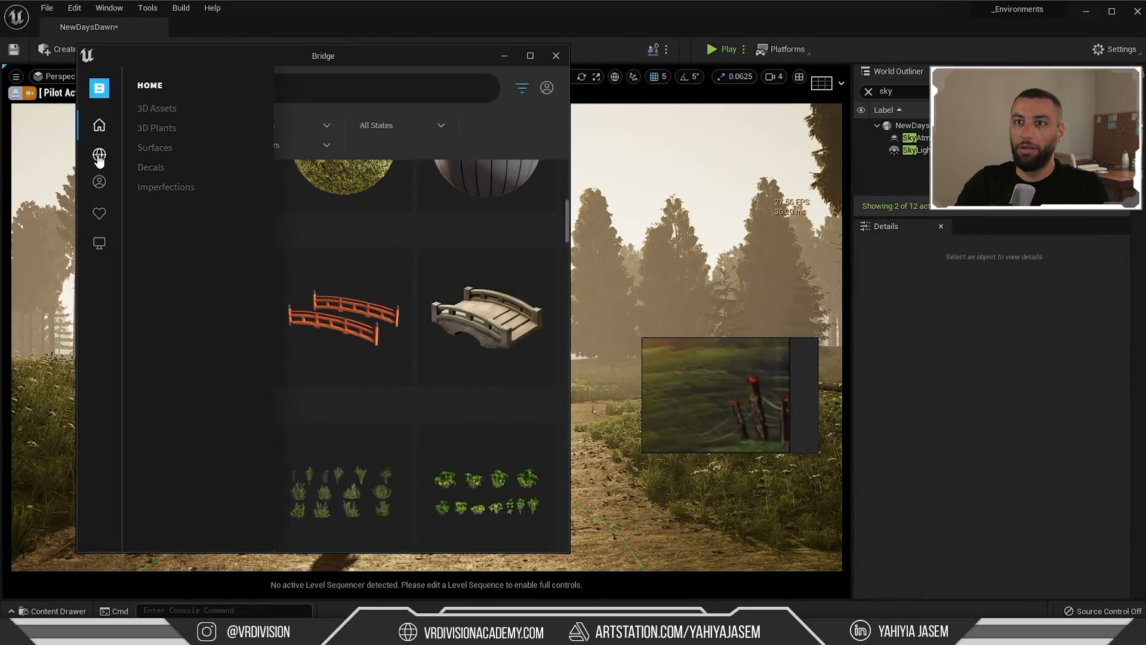
pyautogui.click(154, 127)
pyautogui.click(156, 110)
pyautogui.click(99, 243)
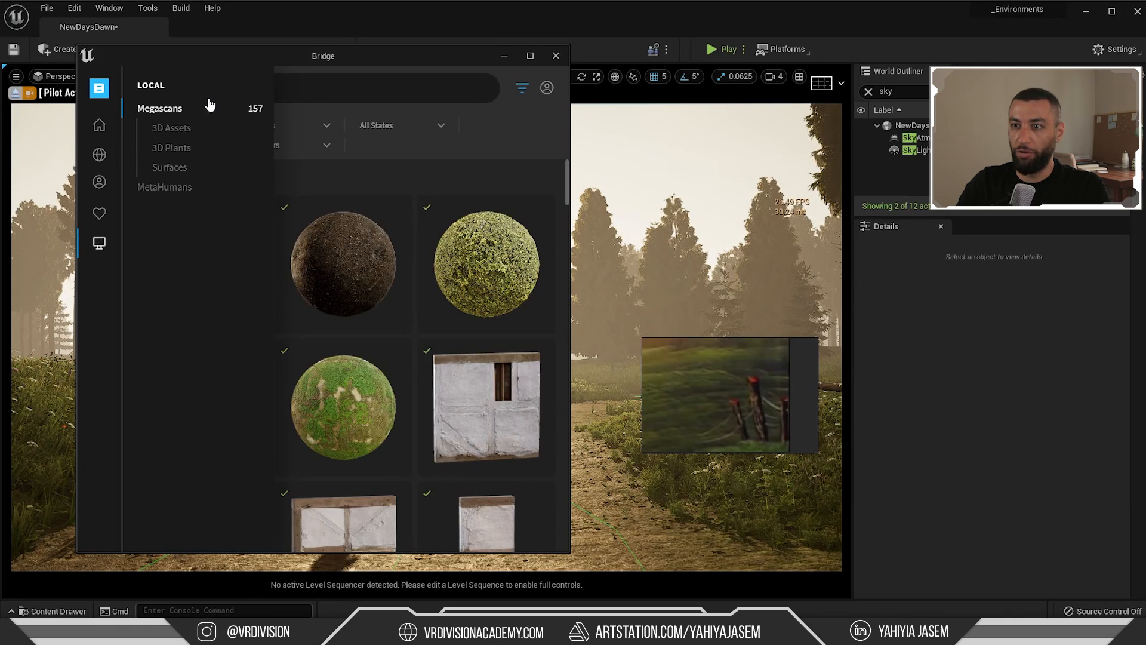
pyautogui.scroll(-2, 370, 260)
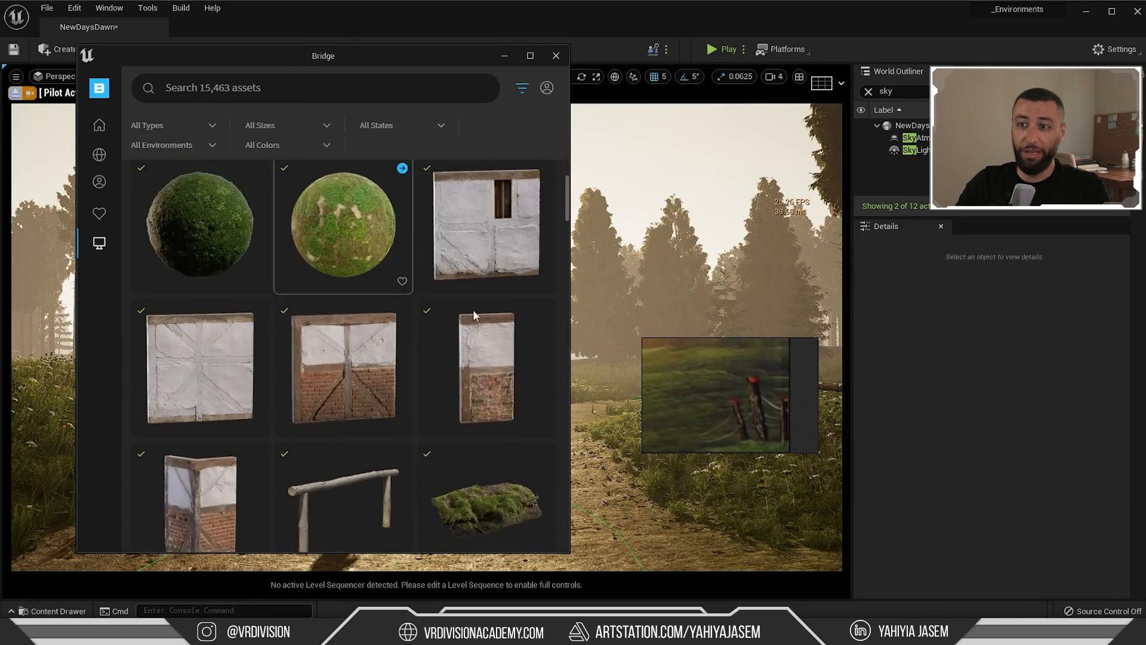
pyautogui.scroll(-3, 212, 358)
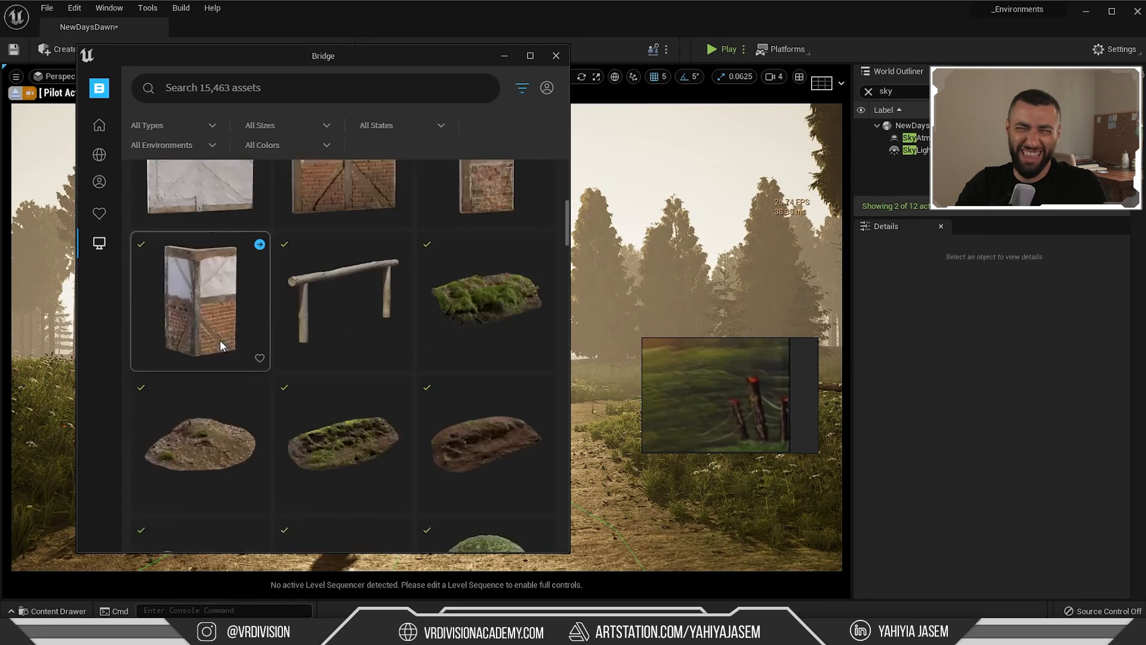
pyautogui.scroll(1, 193, 319)
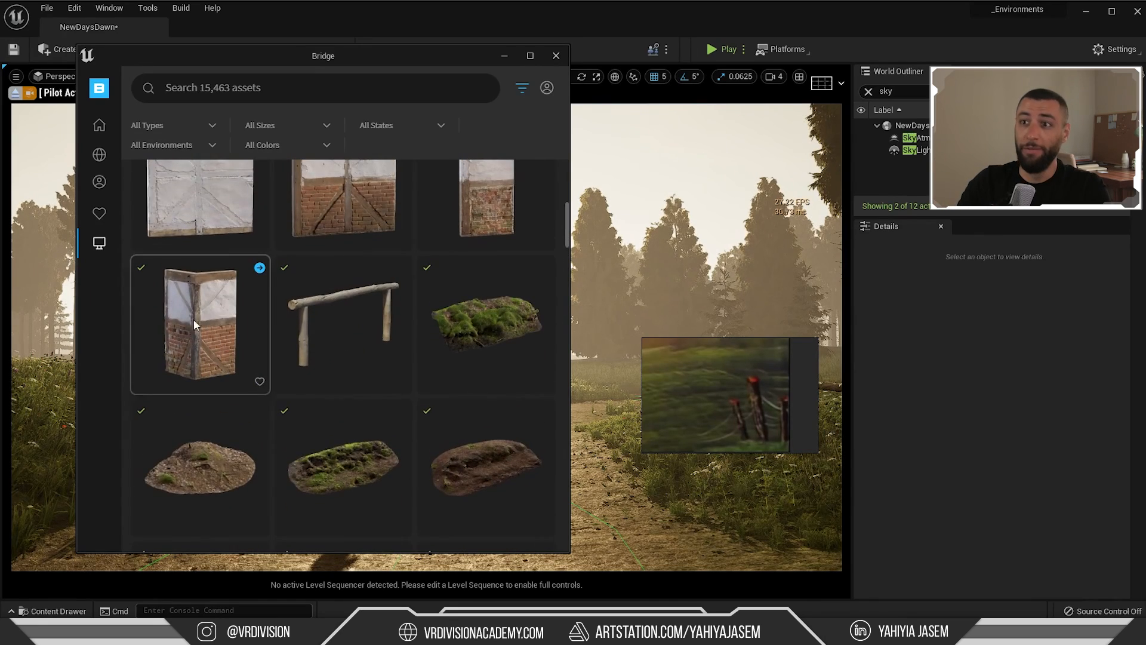
pyautogui.scroll(2, 196, 353)
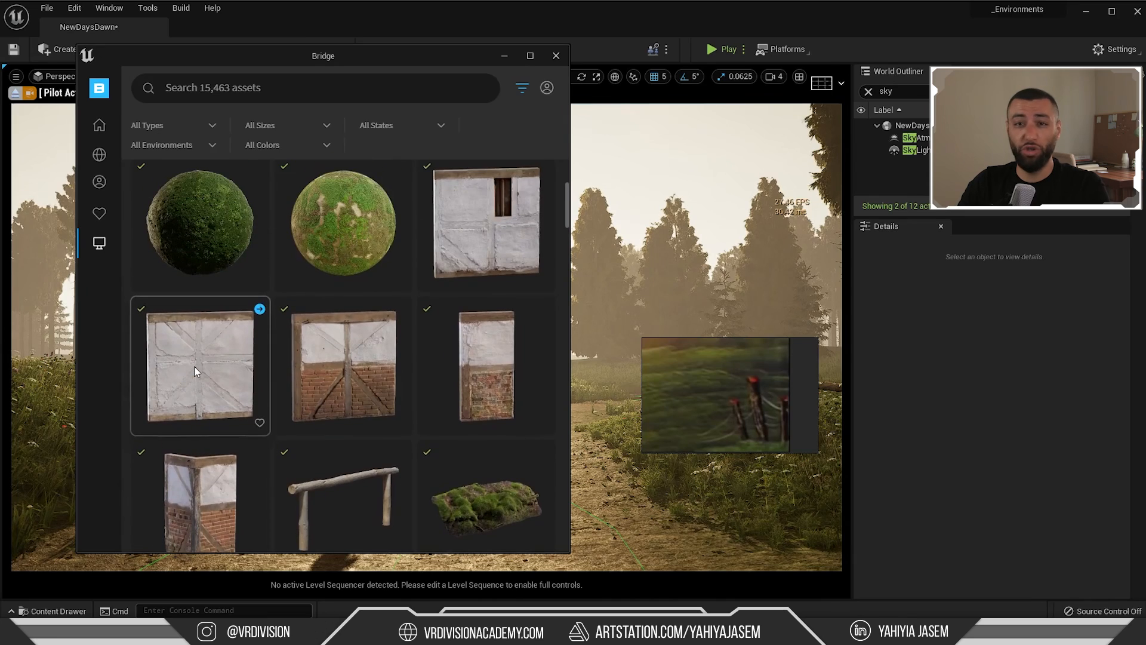
pyautogui.scroll(-3, 230, 363)
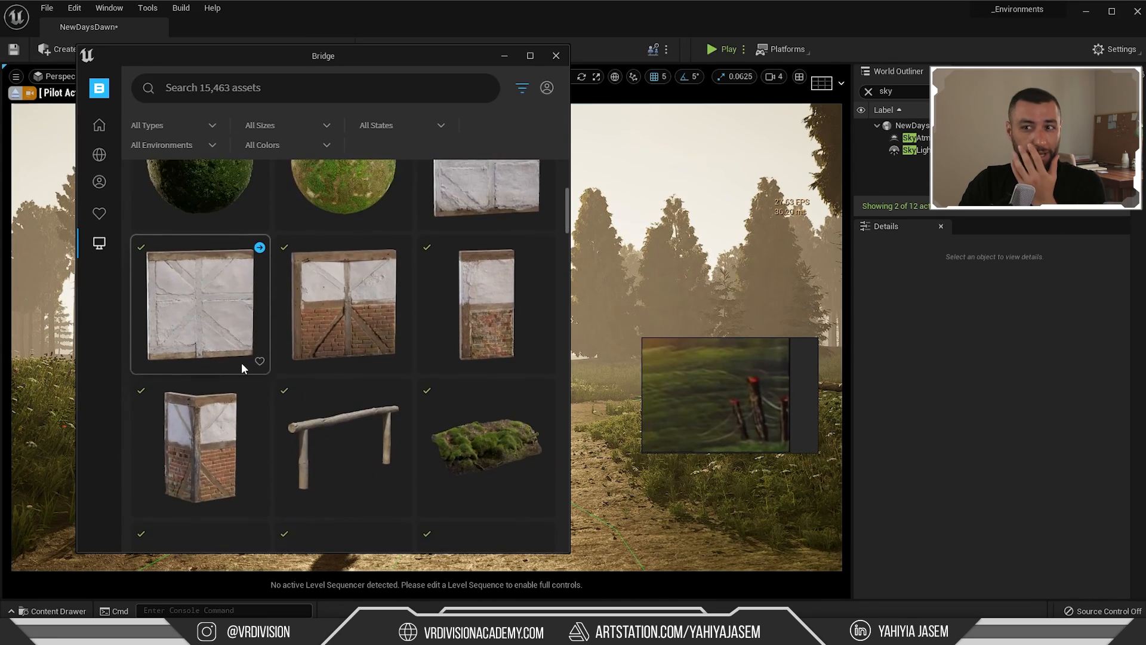
pyautogui.scroll(-2, 245, 358)
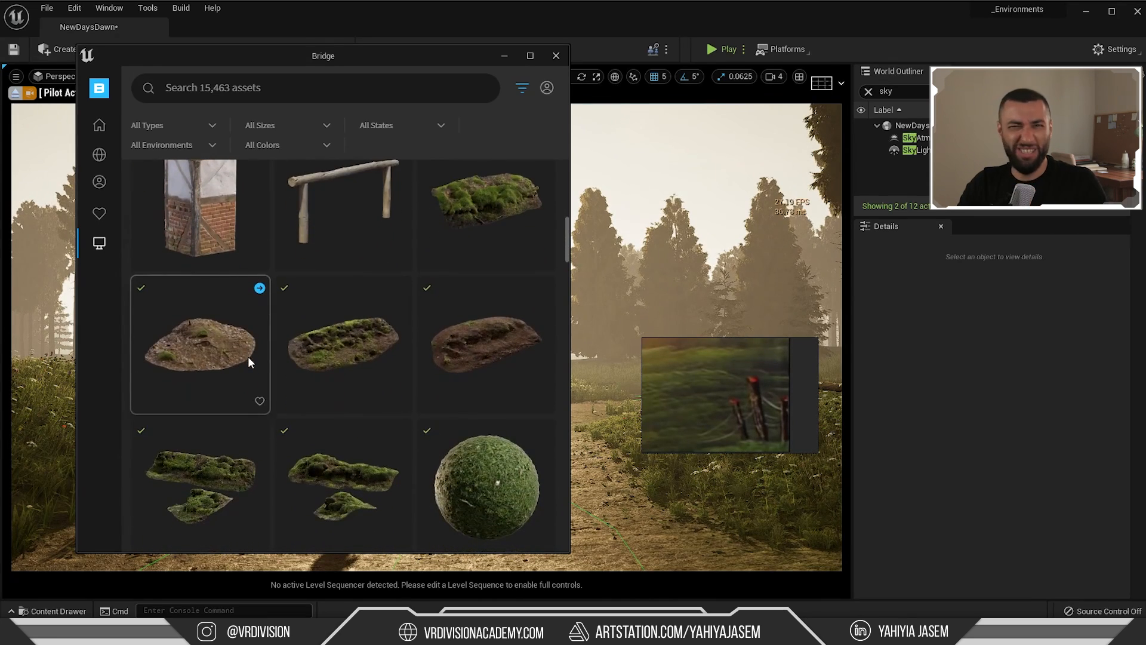
# Try out the Mossy Embankment mesh along the grassy edge of the path and inspect it up close
pyautogui.click(464, 356)
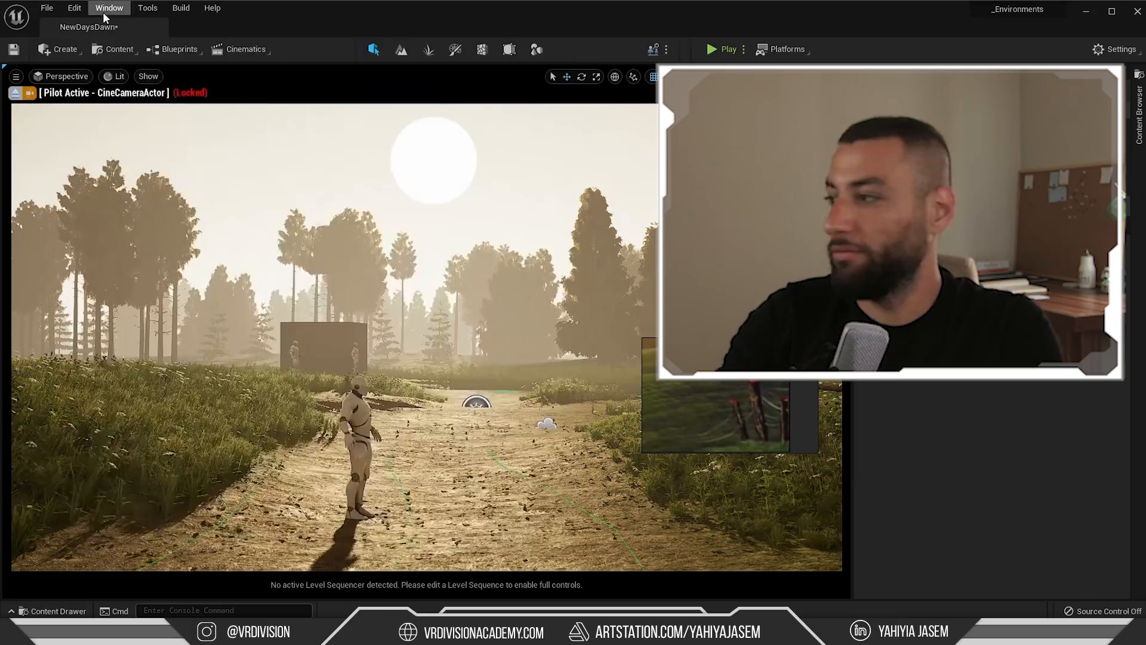
pyautogui.moveTo(282, 466); pyautogui.dragTo(435, 412)
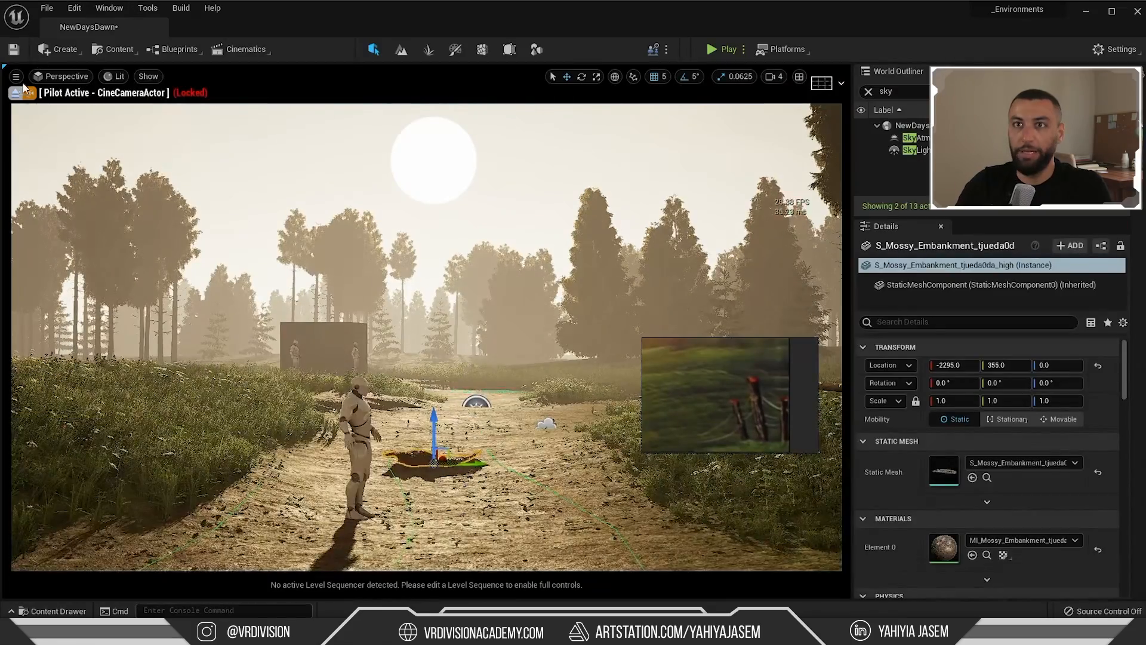
pyautogui.press('f')
pyautogui.moveTo(414, 258); pyautogui.dragTo(526, 197)
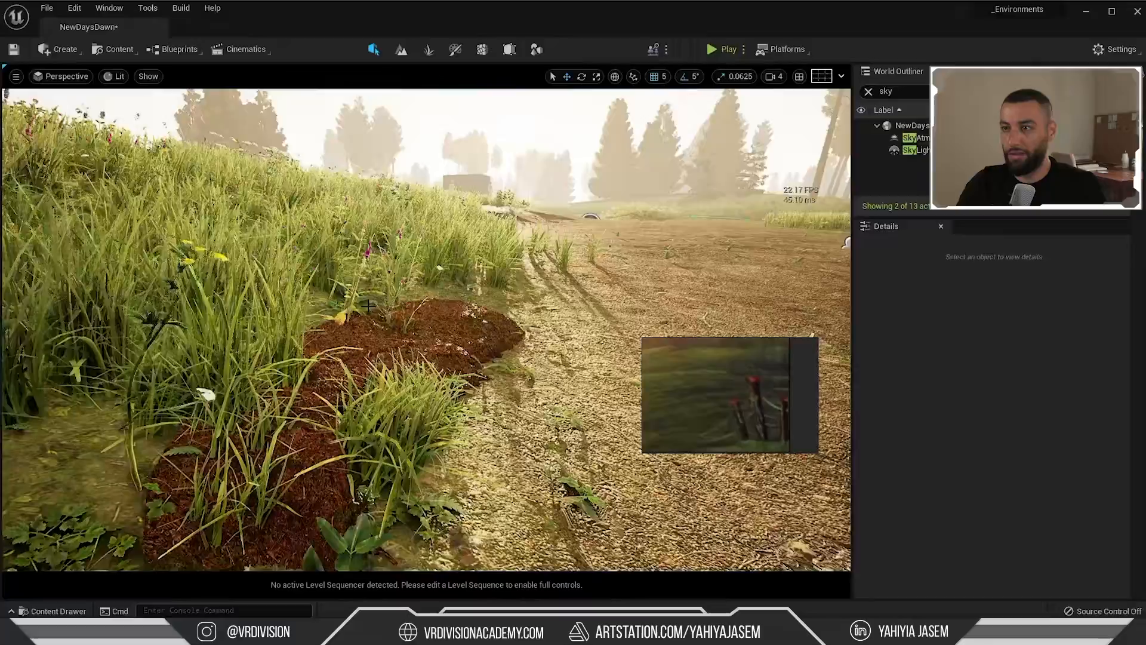
pyautogui.click(367, 306)
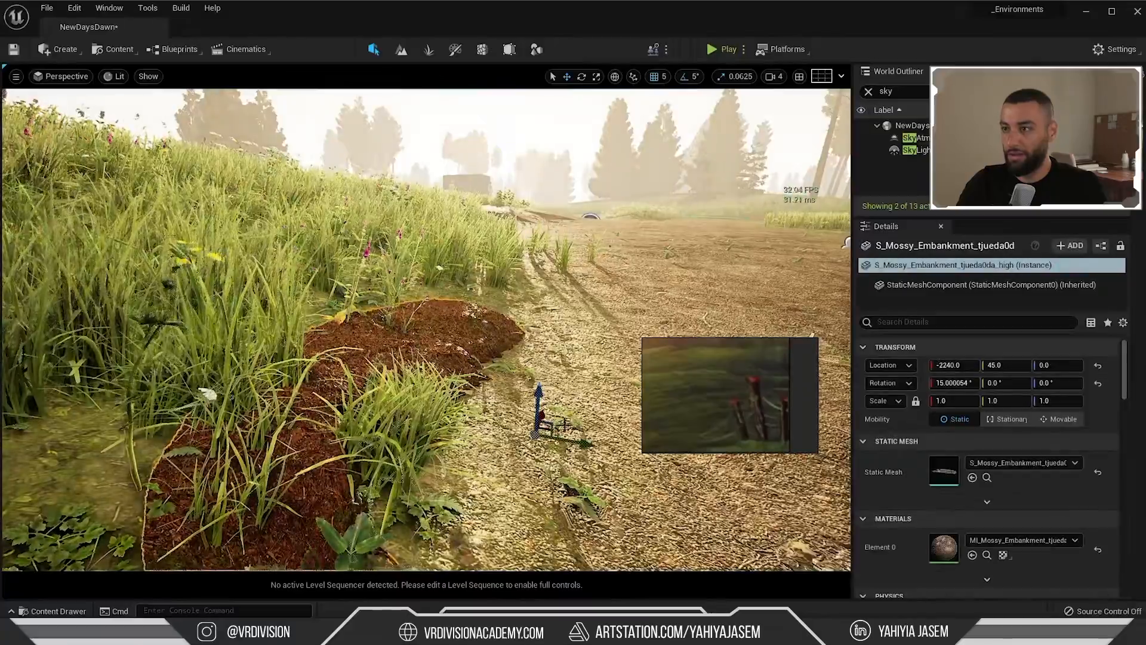
pyautogui.press('f')
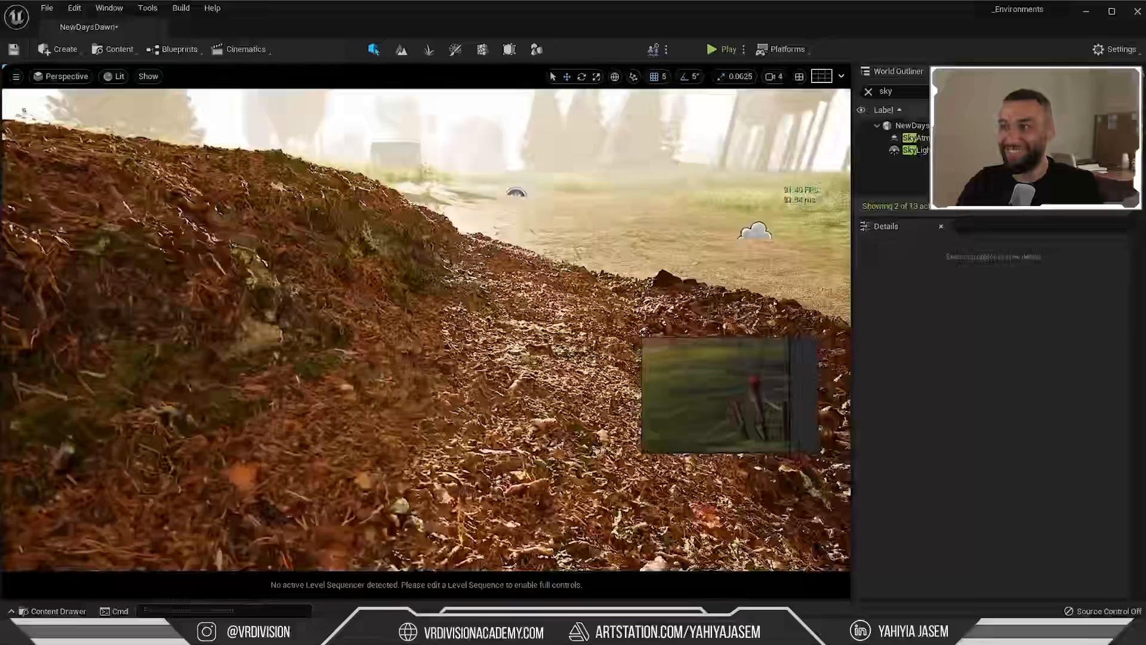
pyautogui.click(115, 75)
pyautogui.moveTo(153, 256)
pyautogui.click(296, 269)
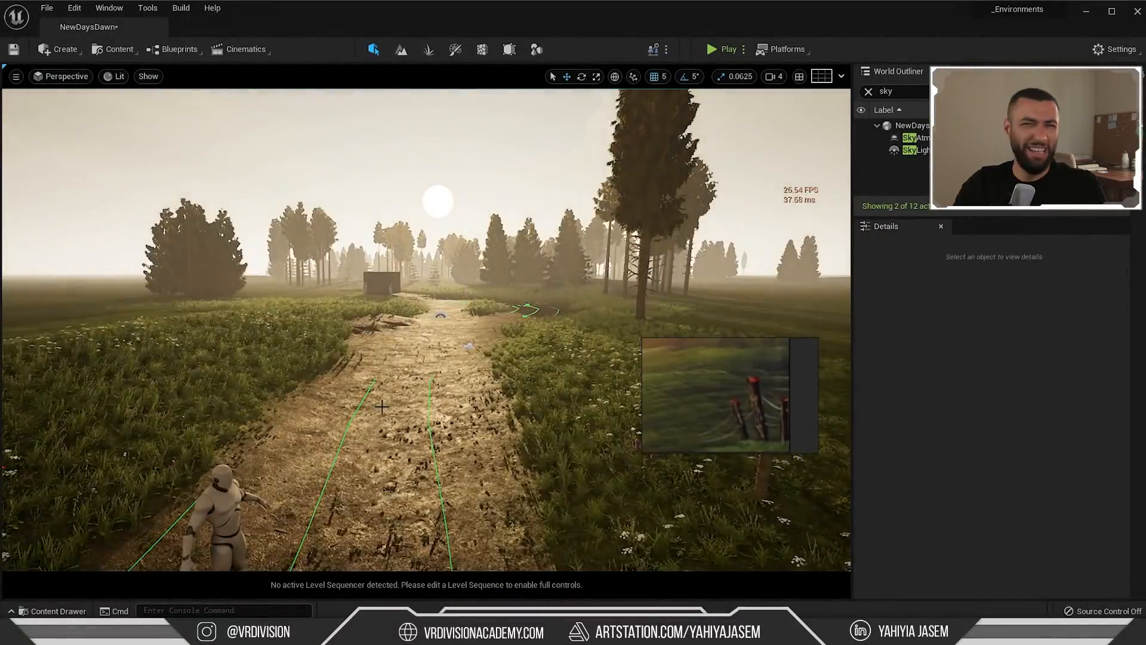
# Lay out a plank floor and a log front with window, door and 45-degree gable pieces from the LakeSideCabin models in the field
pyautogui.press('w')
pyautogui.moveTo(382, 407); pyautogui.dragTo(438, 371, button='right')
pyautogui.hotkey('ctrl', 'space')
pyautogui.scroll(20, 103, 500)
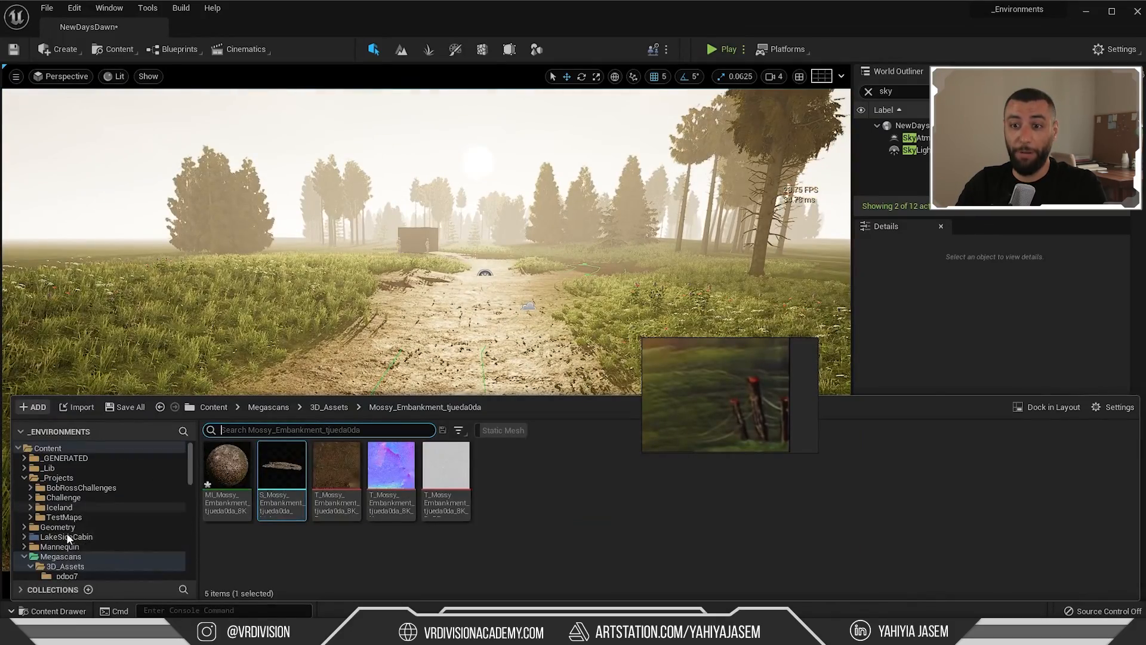
pyautogui.click(66, 536)
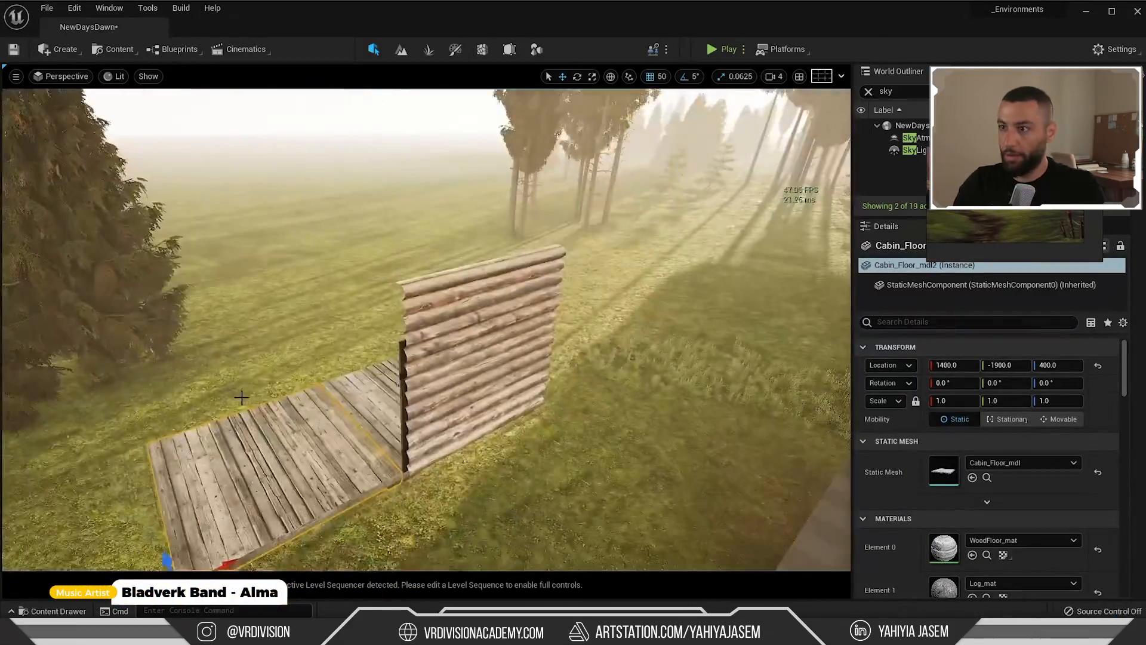
pyautogui.hotkey('ctrl', 'space')
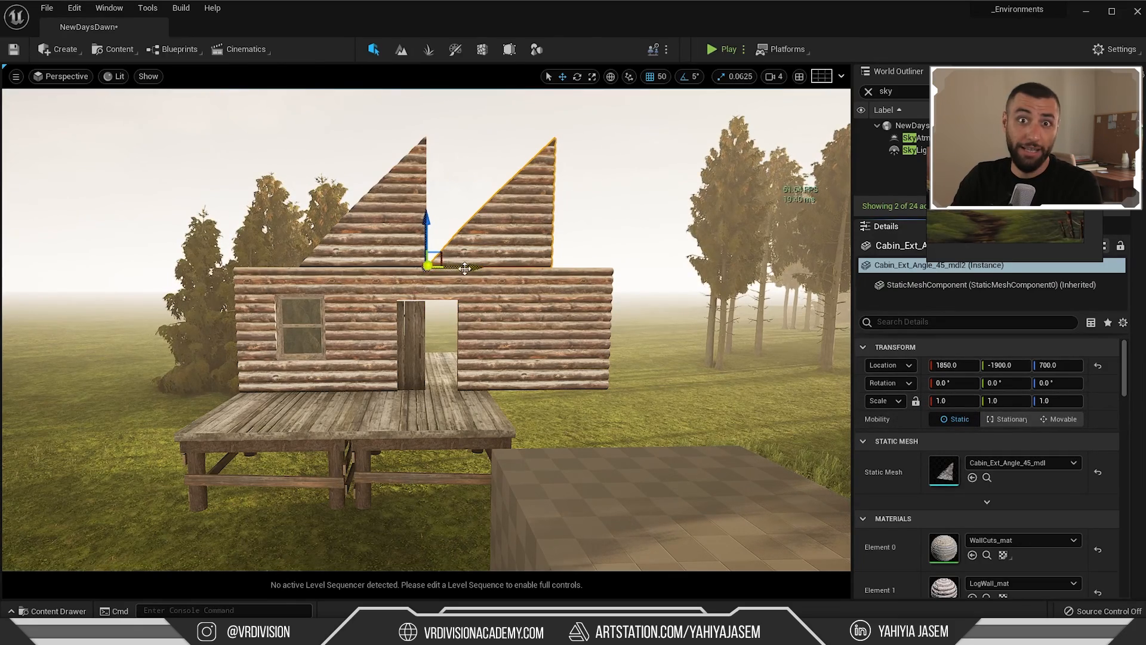
# Mirror the second 45-degree gable piece with an X scale of -1 and move it to X 2150 to complete the triangle
pyautogui.keyDown('alt'); pyautogui.moveTo(569, 267); pyautogui.dragTo(493, 256); pyautogui.keyUp('alt')
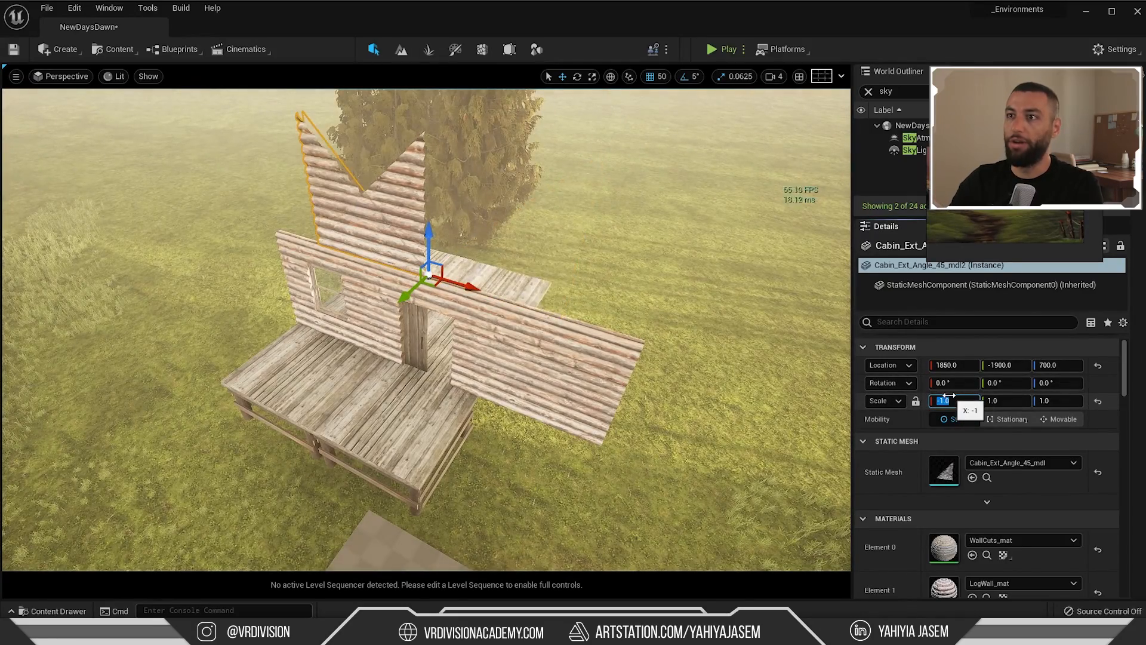
pyautogui.moveTo(467, 286); pyautogui.dragTo(605, 330)
pyautogui.moveTo(556, 384)
pyautogui.keyDown('alt'); pyautogui.mouseDown()
pyautogui.moveTo(621, 349)
pyautogui.moveTo(555, 383)
pyautogui.mouseUp(); pyautogui.keyUp('alt')
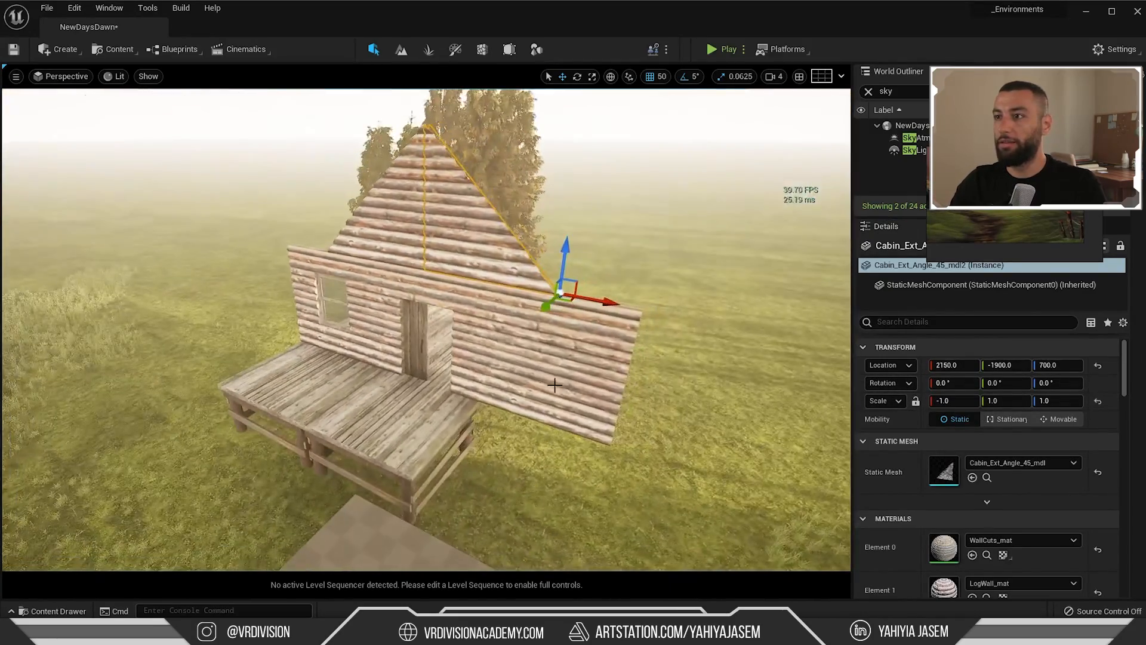
# Duplicate the plain exterior log wall at X 2000, Y -1900 and rotate it about Z to form the cabin's side wall
pyautogui.click(558, 390)
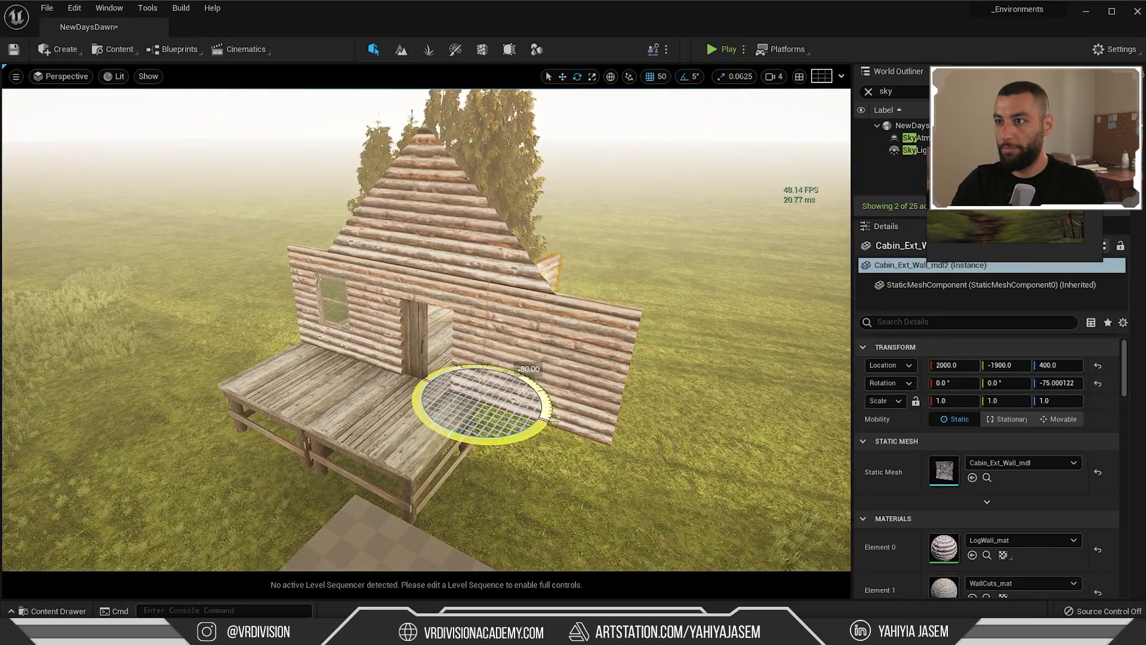
pyautogui.press('w')
pyautogui.keyDown('alt'); pyautogui.moveTo(522, 437); pyautogui.dragTo(656, 477); pyautogui.keyUp('alt')
pyautogui.keyDown('alt'); pyautogui.moveTo(358, 414); pyautogui.dragTo(454, 382); pyautogui.keyUp('alt')
pyautogui.keyDown('alt'); pyautogui.moveTo(453, 382); pyautogui.dragTo(516, 382); pyautogui.keyUp('alt')
pyautogui.keyDown('alt'); pyautogui.moveTo(418, 418); pyautogui.dragTo(418, 323); pyautogui.keyUp('alt')
# Put a wall copy on the opposite side at X 1400, mirror it with X scale -1, and swap its mesh to Cabin_Ext_Window_mdl
pyautogui.moveTo(502, 388); pyautogui.dragTo(483, 389)
pyautogui.click(953, 401)
pyautogui.write('-1')
pyautogui.keyDown('alt'); pyautogui.moveTo(418, 358); pyautogui.dragTo(335, 406); pyautogui.keyUp('alt')
pyautogui.moveTo(548, 418); pyautogui.dragTo(650, 496)
pyautogui.press('e')
pyautogui.press('w')
pyautogui.keyDown('alt'); pyautogui.moveTo(597, 430); pyautogui.dragTo(418, 430); pyautogui.keyUp('alt')
pyautogui.moveTo(358, 436); pyautogui.dragTo(418, 468)
pyautogui.hotkey('ctrl', 'space')
pyautogui.click(972, 477)
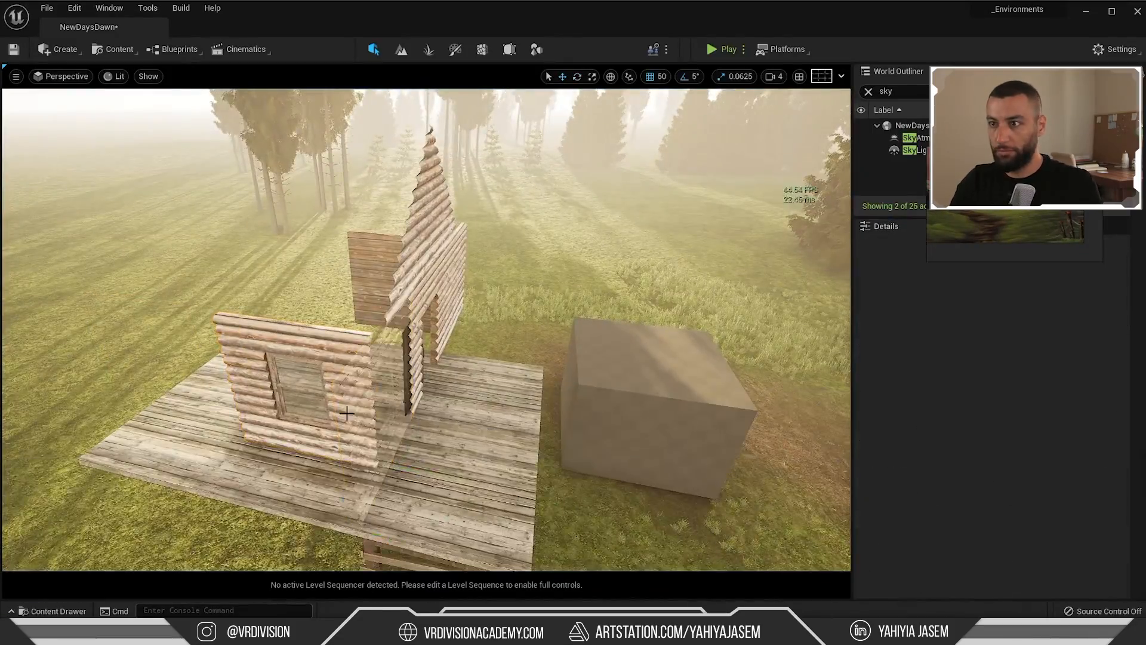
# Shift the gable pieces and front wall sections so they line up with the side walls at the cabin's front corners
pyautogui.click(341, 410)
pyautogui.keyDown('alt'); pyautogui.moveTo(340, 410); pyautogui.dragTo(449, 382); pyautogui.keyUp('alt')
pyautogui.click(388, 227)
pyautogui.keyDown('shift'); pyautogui.click(484, 221); pyautogui.keyUp('shift')
pyautogui.keyDown('alt'); pyautogui.moveTo(483, 220); pyautogui.dragTo(323, 446); pyautogui.keyUp('alt')
pyautogui.keyDown('shift'); pyautogui.click(430, 322); pyautogui.keyUp('shift')
pyautogui.keyDown('shift'); pyautogui.click(496, 323); pyautogui.keyUp('shift')
pyautogui.click(358, 334)
pyautogui.click(323, 445)
pyautogui.keyDown('shift'); pyautogui.click(382, 352); pyautogui.keyUp('shift')
pyautogui.click(1007, 409)
pyautogui.keyDown('alt'); pyautogui.moveTo(418, 358); pyautogui.dragTo(418, 250); pyautogui.keyUp('alt')
pyautogui.moveTo(418, 286); pyautogui.dragTo(477, 269, button='right')
pyautogui.press('Escape')
# Place the Pillar_Tall mesh at the front corner X 1400, Y -1900, Z 400 and duplicate it to the other corner at X 2000
pyautogui.hotkey('ctrl', 'space')
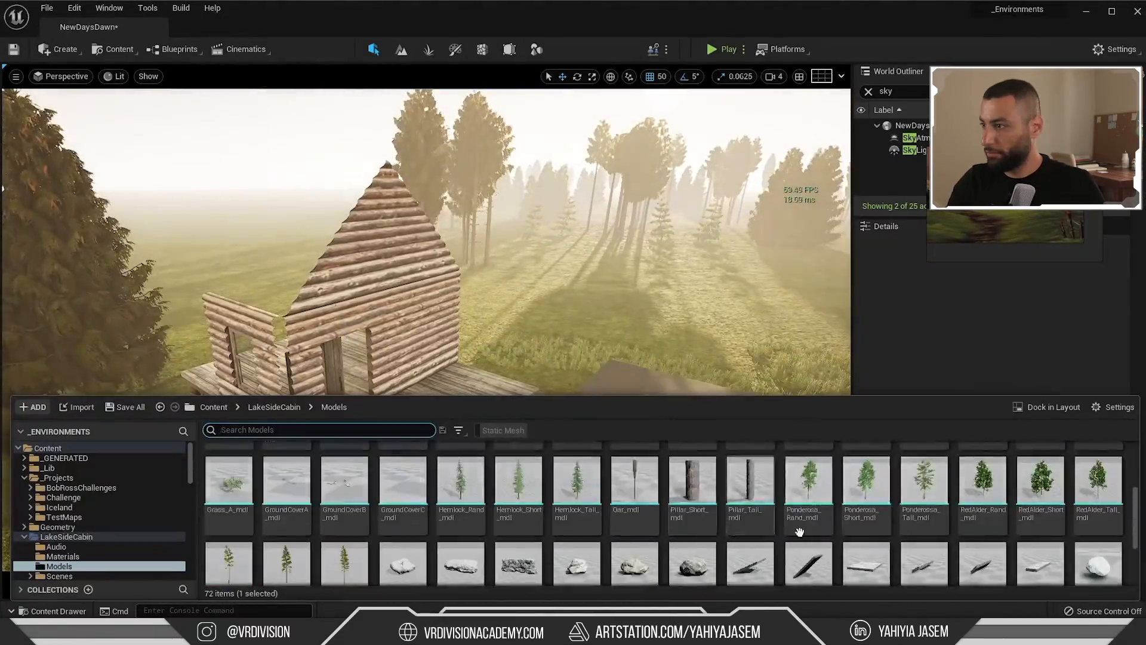
pyautogui.moveTo(798, 532); pyautogui.dragTo(661, 544, button='right')
pyautogui.moveTo(455, 391); pyautogui.dragTo(304, 441)
pyautogui.keyDown('alt'); pyautogui.moveTo(305, 441); pyautogui.dragTo(335, 365); pyautogui.keyUp('alt')
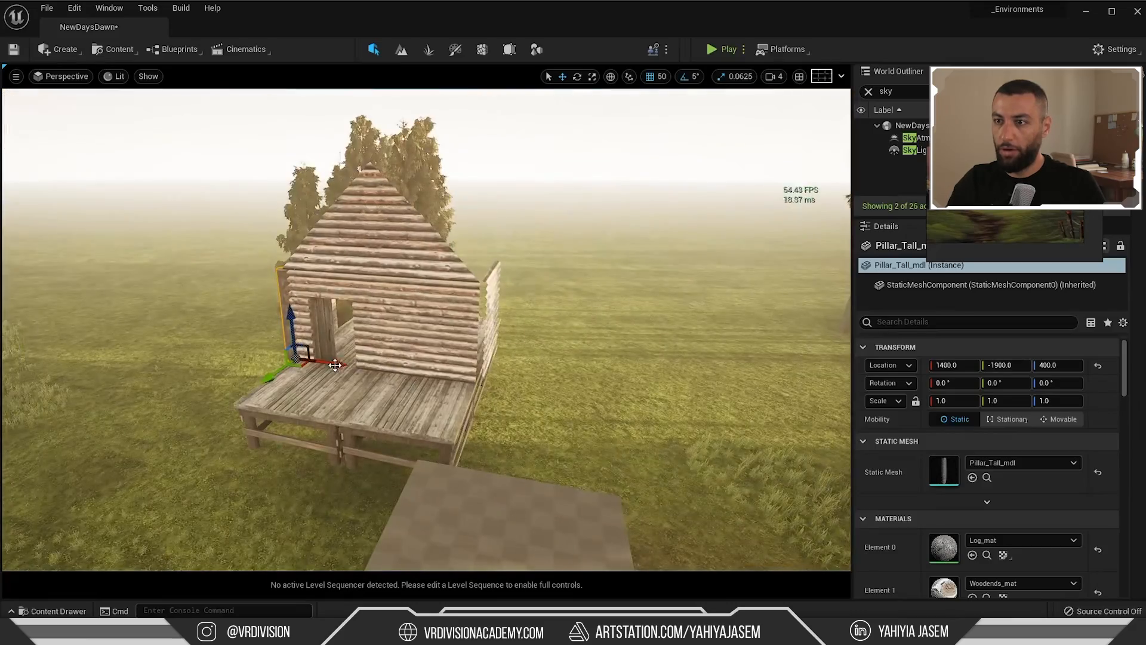
pyautogui.keyDown('alt'); pyautogui.moveTo(523, 385); pyautogui.dragTo(333, 399); pyautogui.keyUp('alt')
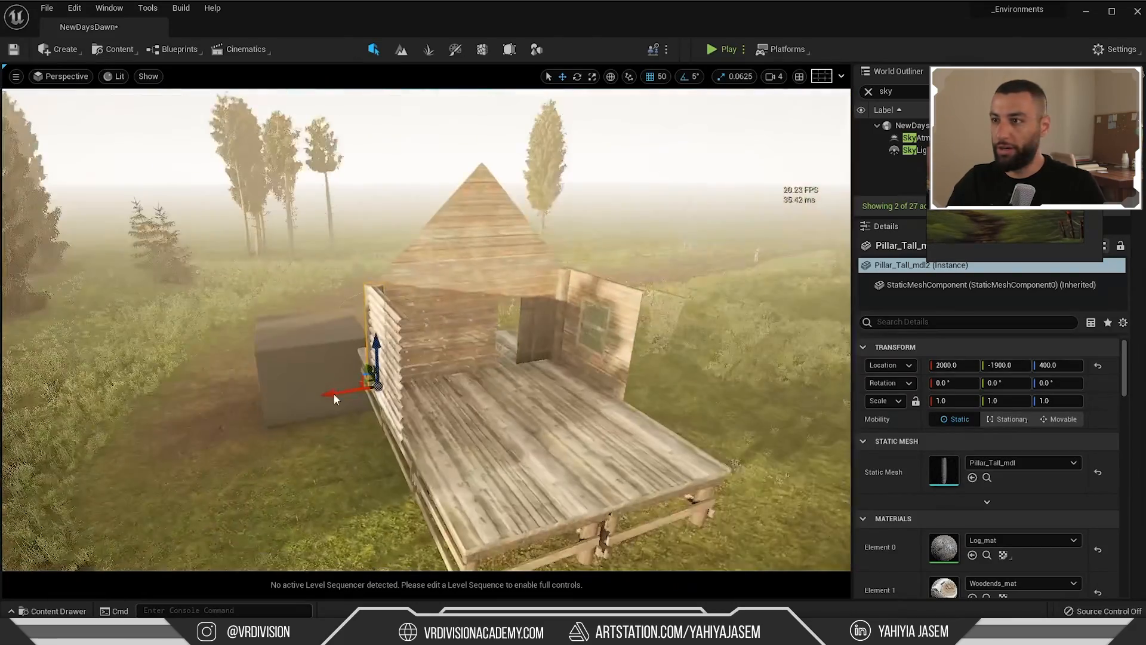
# Duplicate the window wall and the opposite side wall toward the rear to lengthen both sides of the cabin
pyautogui.keyDown('ctrl'); pyautogui.click(410, 356); pyautogui.keyUp('ctrl')
pyautogui.click(626, 302)
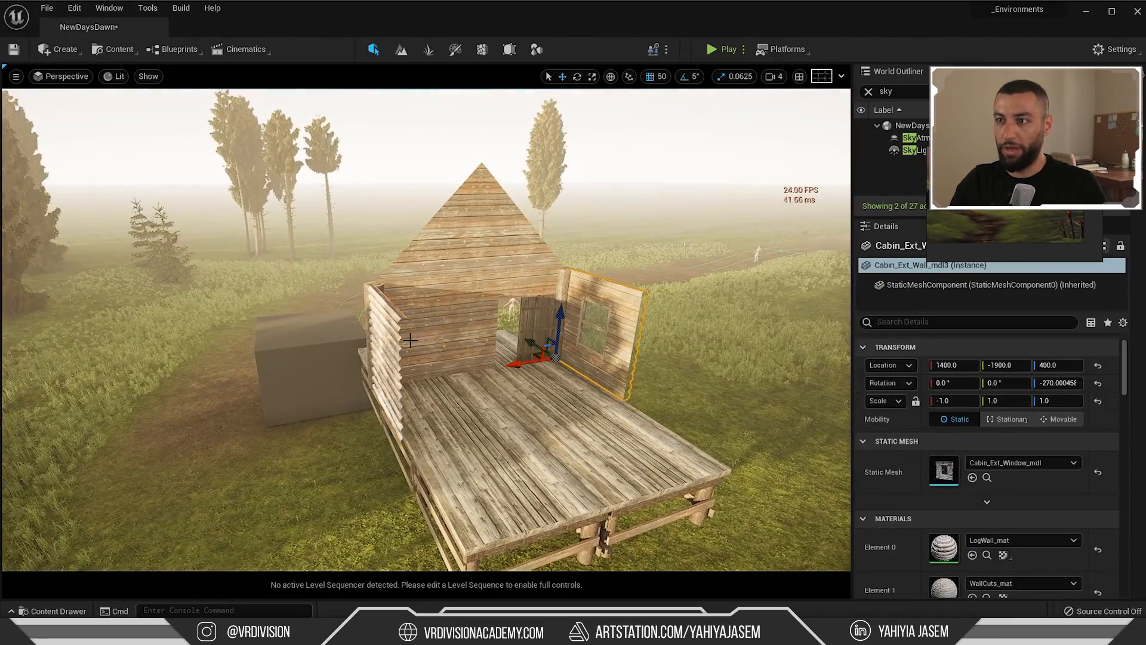
pyautogui.keyDown('ctrl'); pyautogui.click(394, 349); pyautogui.keyUp('ctrl')
pyautogui.keyDown('alt'); pyautogui.moveTo(604, 387); pyautogui.dragTo(527, 387); pyautogui.keyUp('alt')
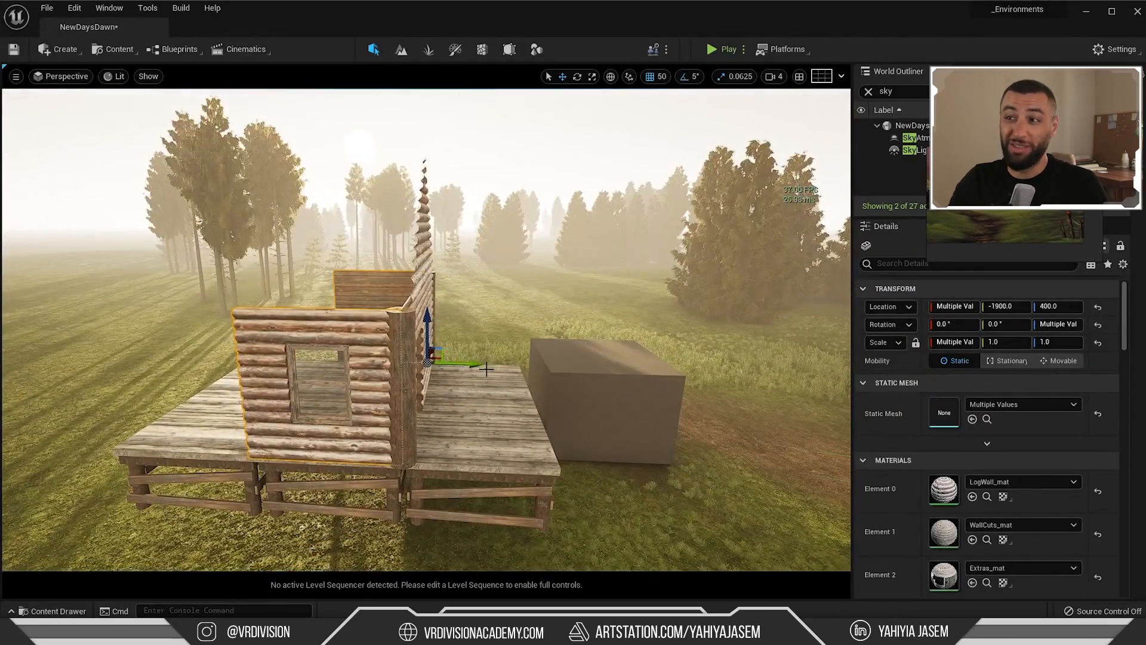
pyautogui.moveTo(287, 362); pyautogui.dragTo(336, 362)
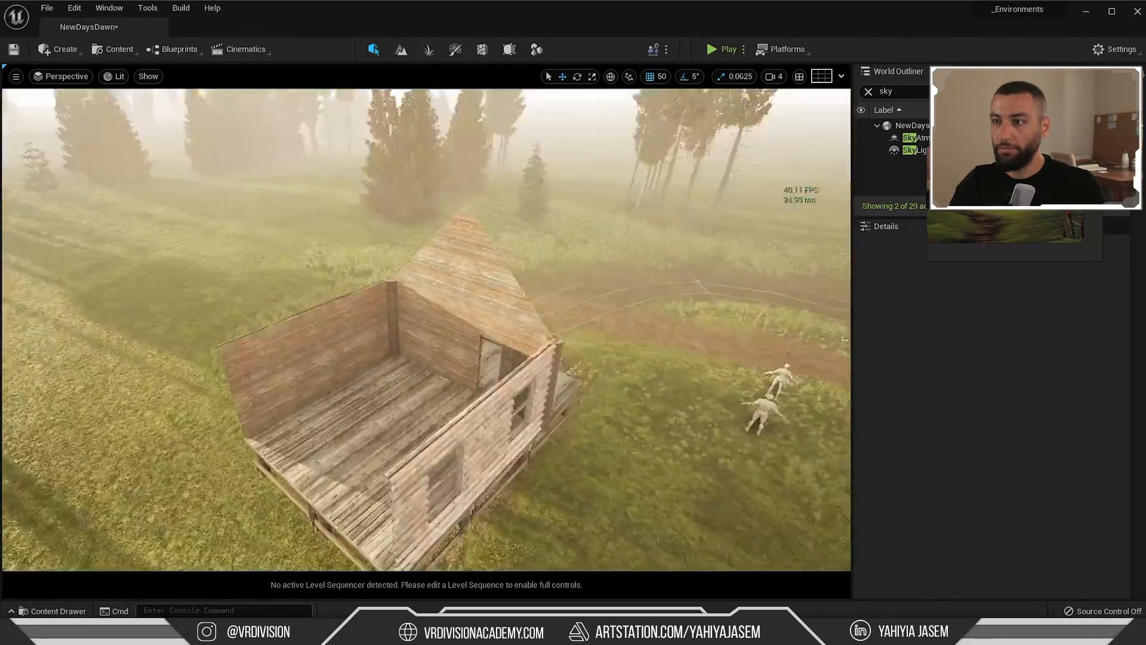
# Duplicate both gable pieces, rotate the copies 180 degrees, and move them to the cabin's rear end
pyautogui.moveTo(670, 299); pyautogui.dragTo(603, 292, button='right')
pyautogui.click(526, 233)
pyautogui.keyDown('ctrl'); pyautogui.click(582, 270); pyautogui.keyUp('ctrl')
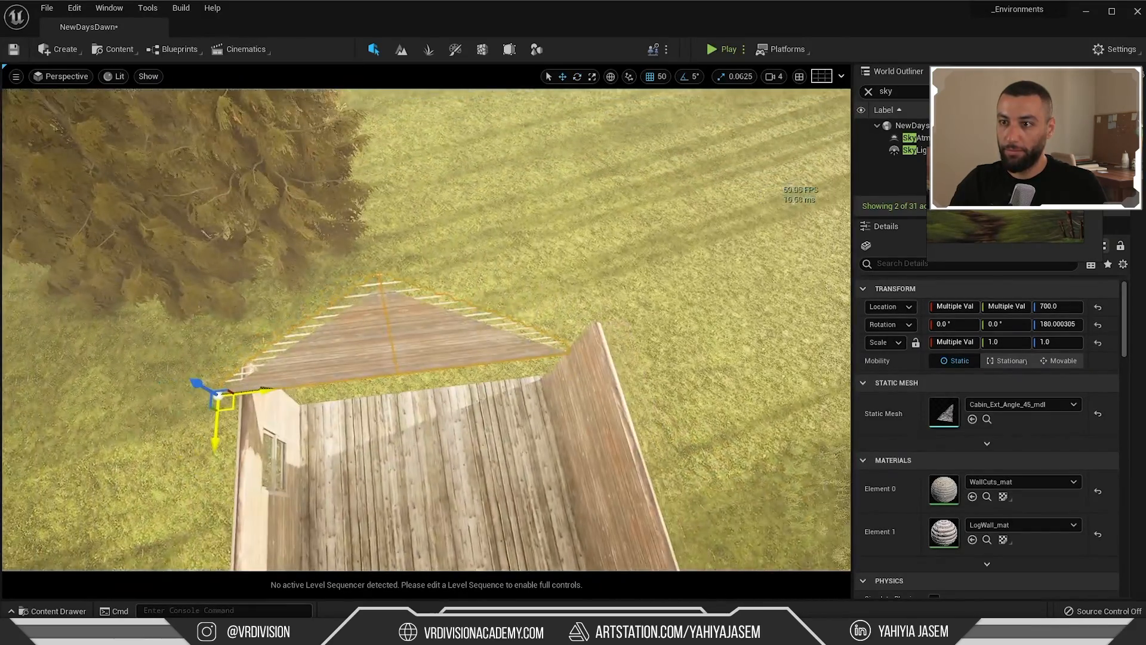
pyautogui.keyDown('shift'); pyautogui.moveTo(227, 403); pyautogui.dragTo(531, 295); pyautogui.keyUp('shift')
pyautogui.keyDown('alt'); pyautogui.moveTo(532, 296); pyautogui.dragTo(465, 335, button='right'); pyautogui.keyUp('alt')
pyautogui.keyDown('alt'); pyautogui.moveTo(465, 334); pyautogui.dragTo(227, 340); pyautogui.keyUp('alt')
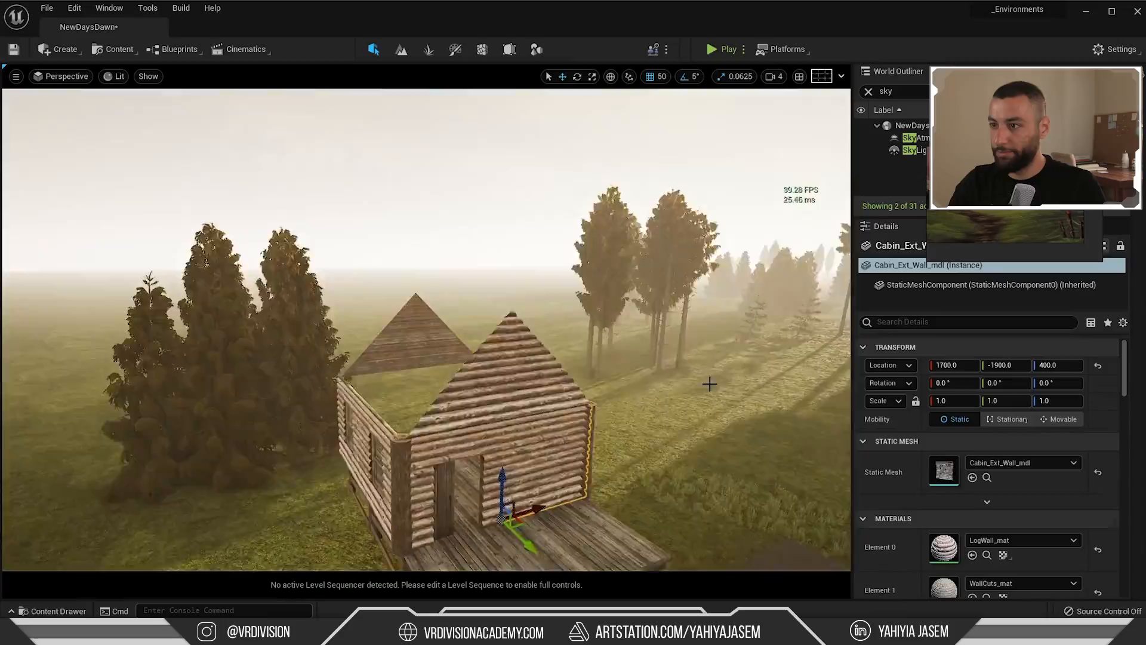
# Close the cabin's rear with duplicated wall sections and cover one roof slope with Roof_45 and RoofOverhang_45 pieces
pyautogui.keyDown('alt'); pyautogui.moveTo(709, 383); pyautogui.dragTo(350, 362); pyautogui.keyUp('alt')
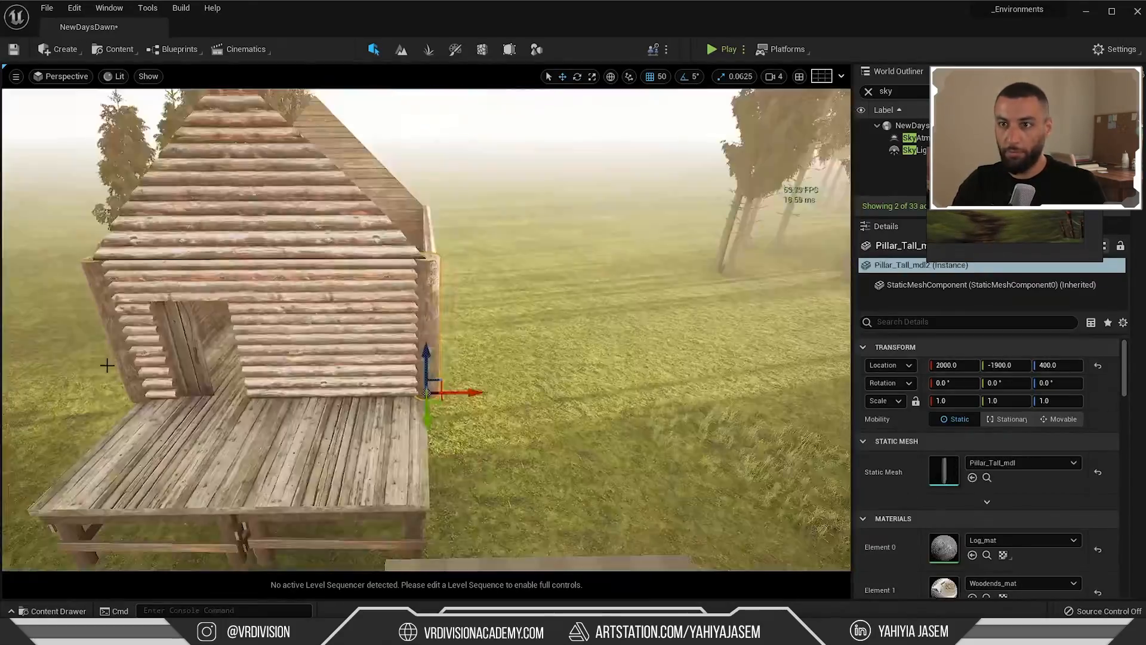
pyautogui.keyDown('alt'); pyautogui.moveTo(435, 384); pyautogui.dragTo(396, 320); pyautogui.keyUp('alt')
pyautogui.hotkey('ctrl', 'space')
pyautogui.scroll(2, 1029, 524)
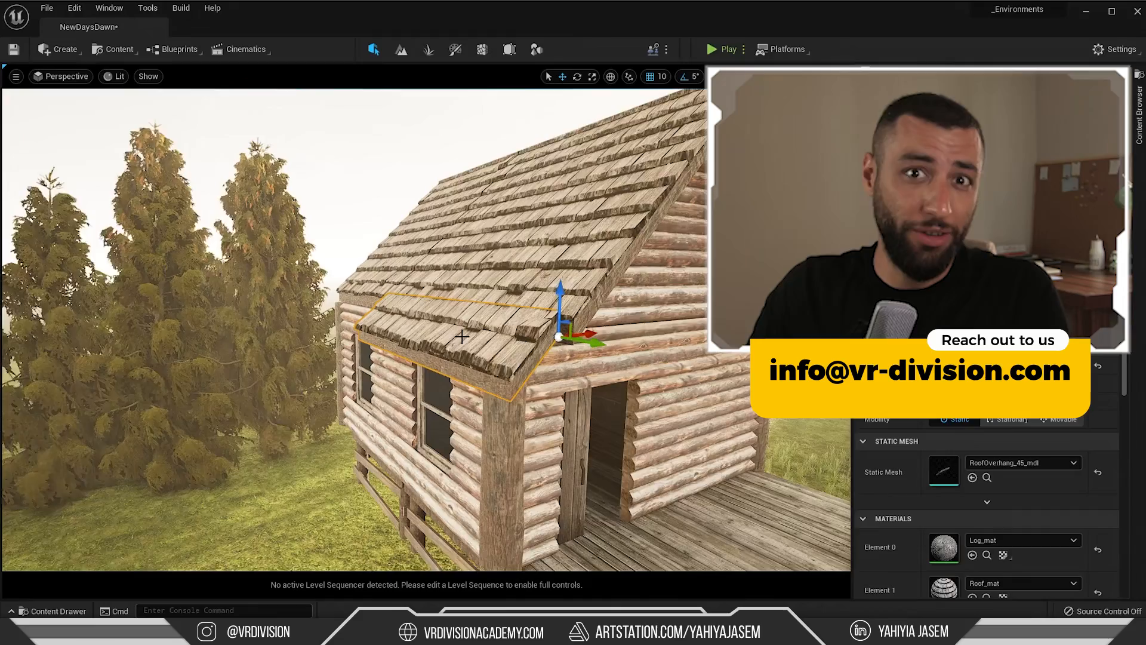
# Mirror the two selected Roof_45 pieces along X so they cover the cabin's other roof slope
pyautogui.moveTo(462, 336); pyautogui.dragTo(461, 329, button='right')
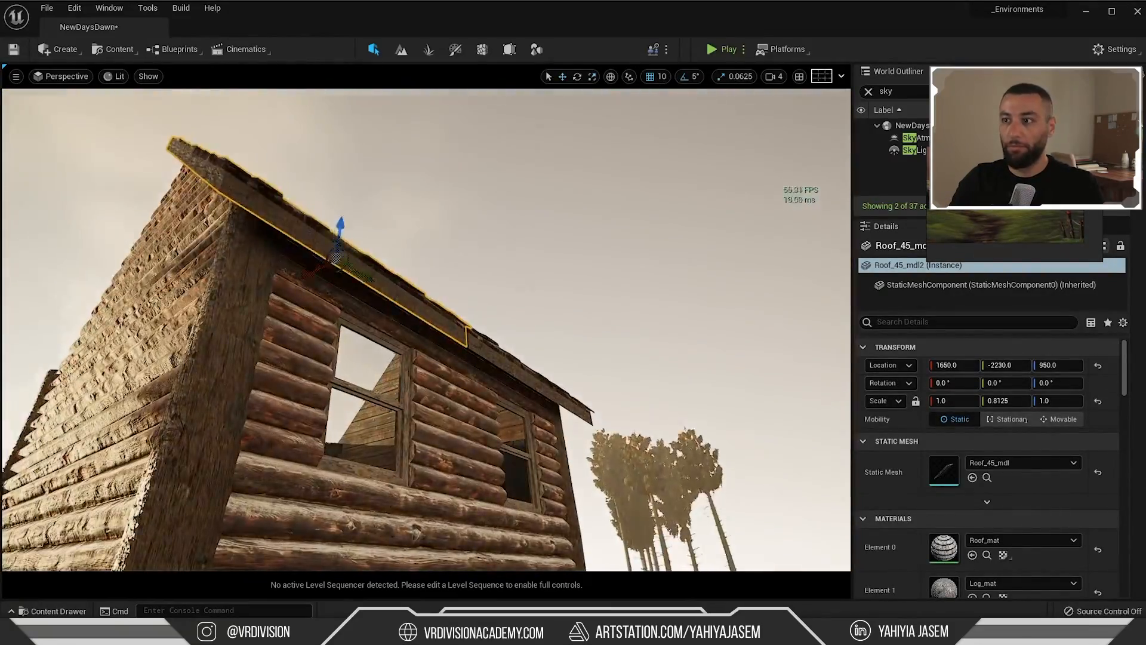
pyautogui.rightClick(602, 126)
pyautogui.moveTo(644, 429)
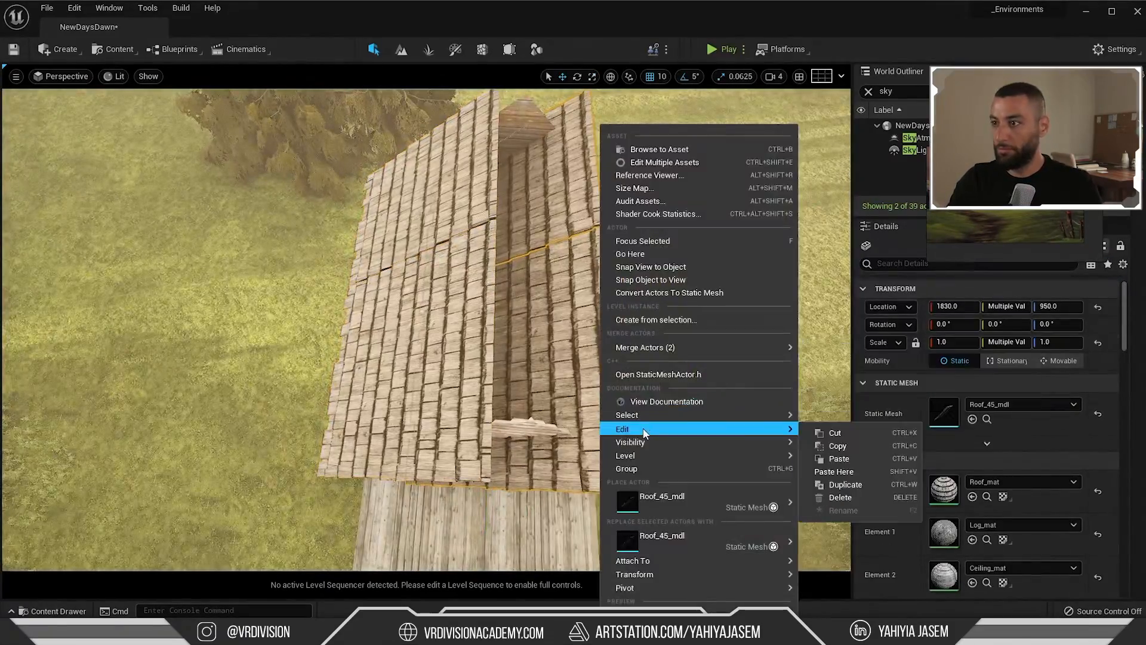
pyautogui.moveTo(635, 574)
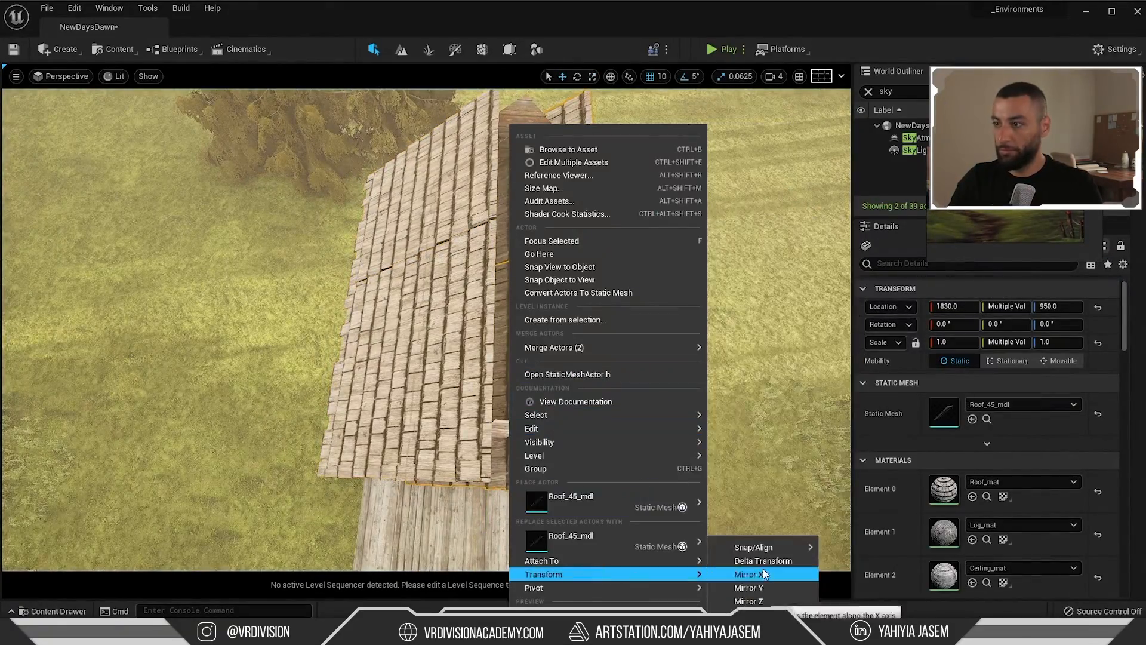
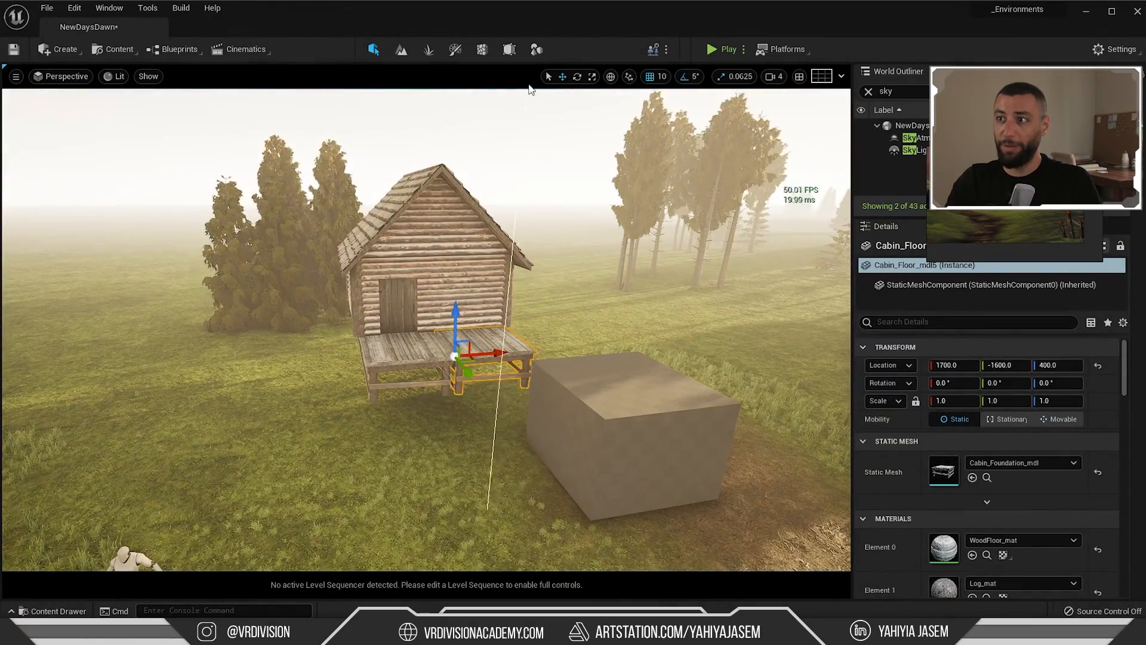
# Show the level from the top in wireframe and hide the landscape so the cabin can be selected on its own
pyautogui.hotkey('alt', 'j')
pyautogui.scroll(-8, 500, 248)
pyautogui.click(632, 180)
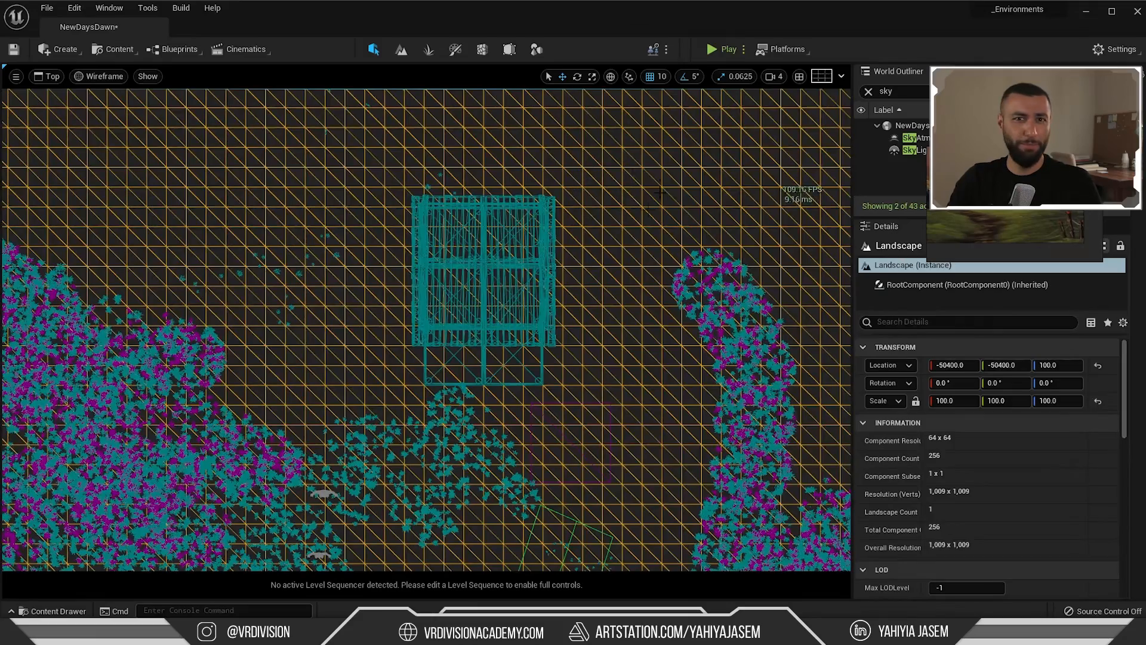
pyautogui.rightClick(643, 179)
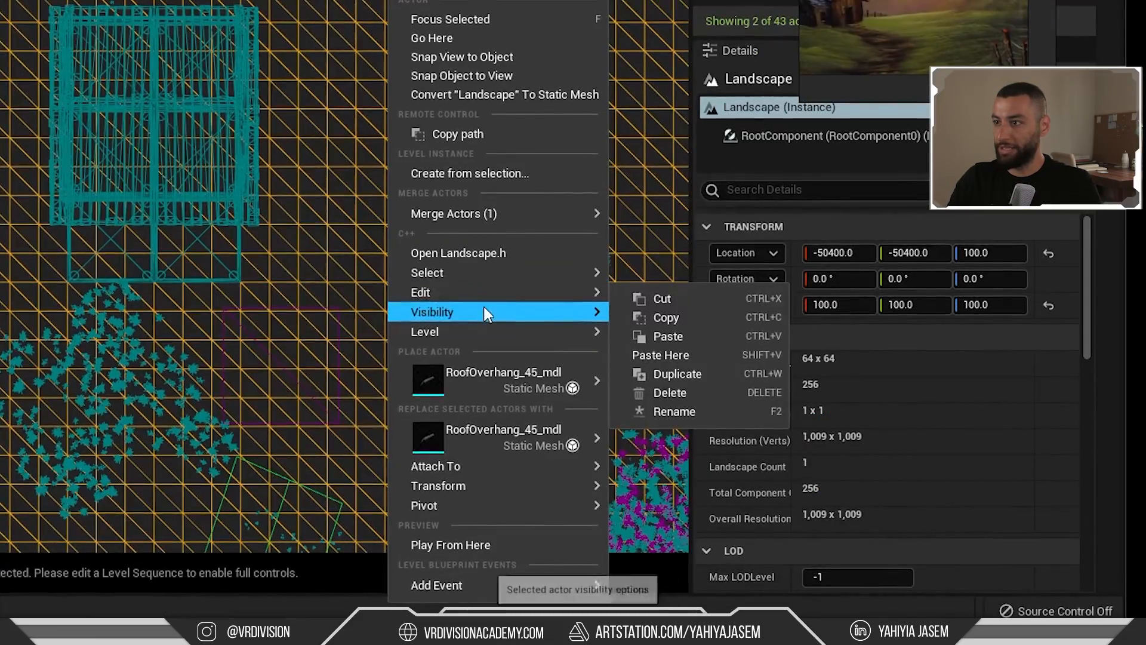
pyautogui.moveTo(703, 400)
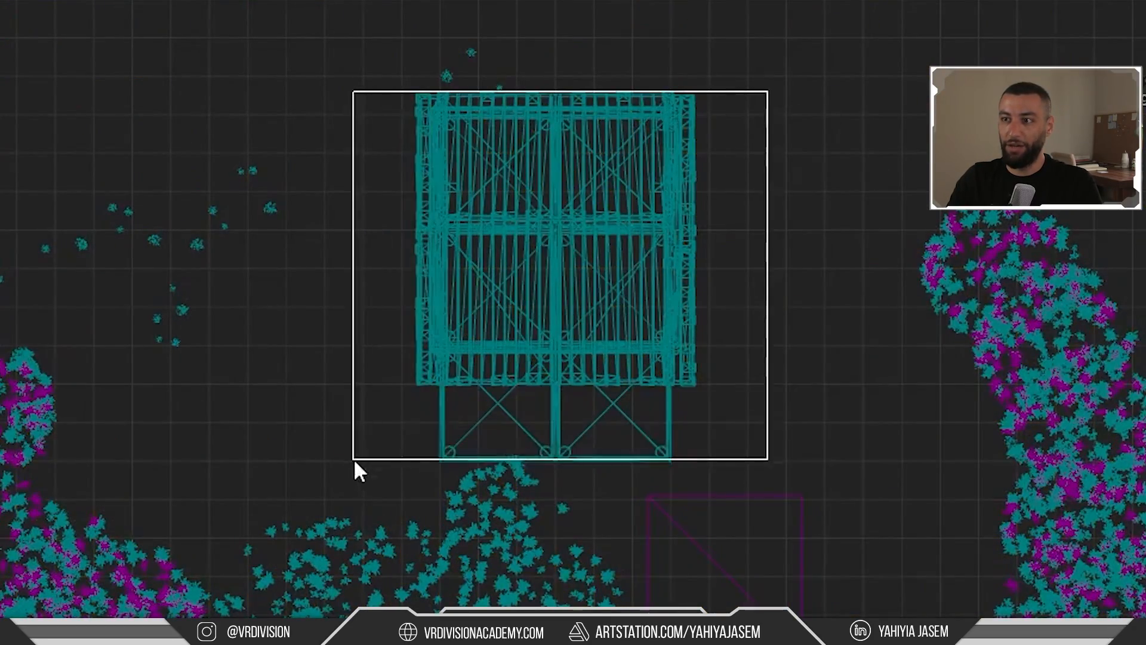
# Select every cabin piece in the top view, show only those actors, and frame them in perspective
pyautogui.moveTo(355, 460); pyautogui.dragTo(355, 461)
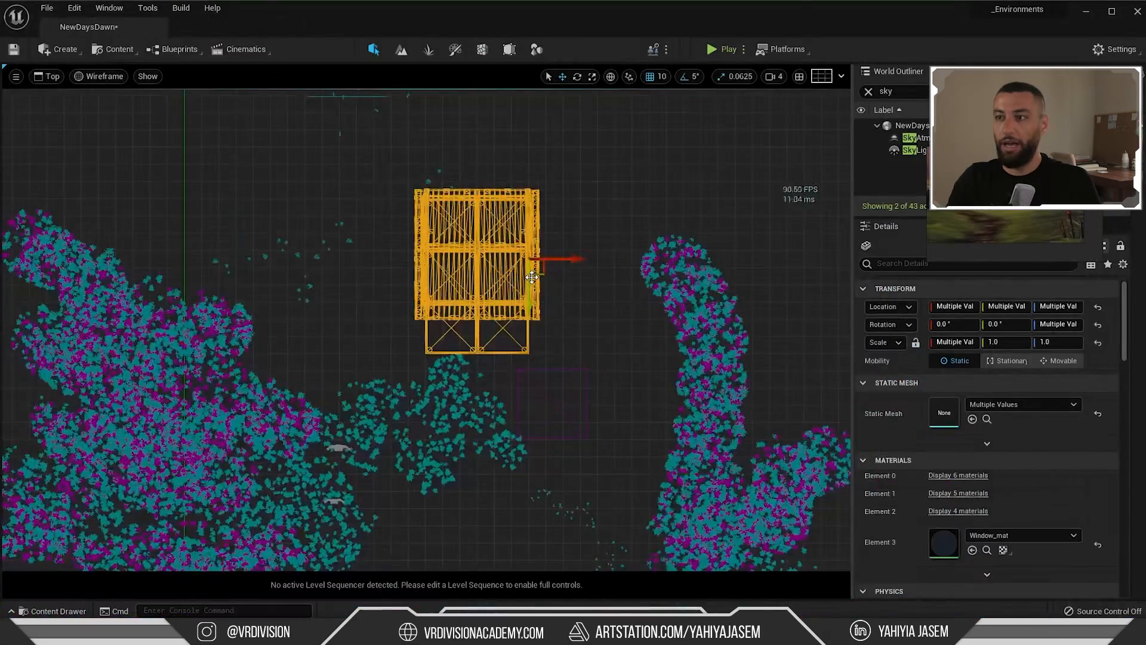
pyautogui.hotkey('shift', 'h')
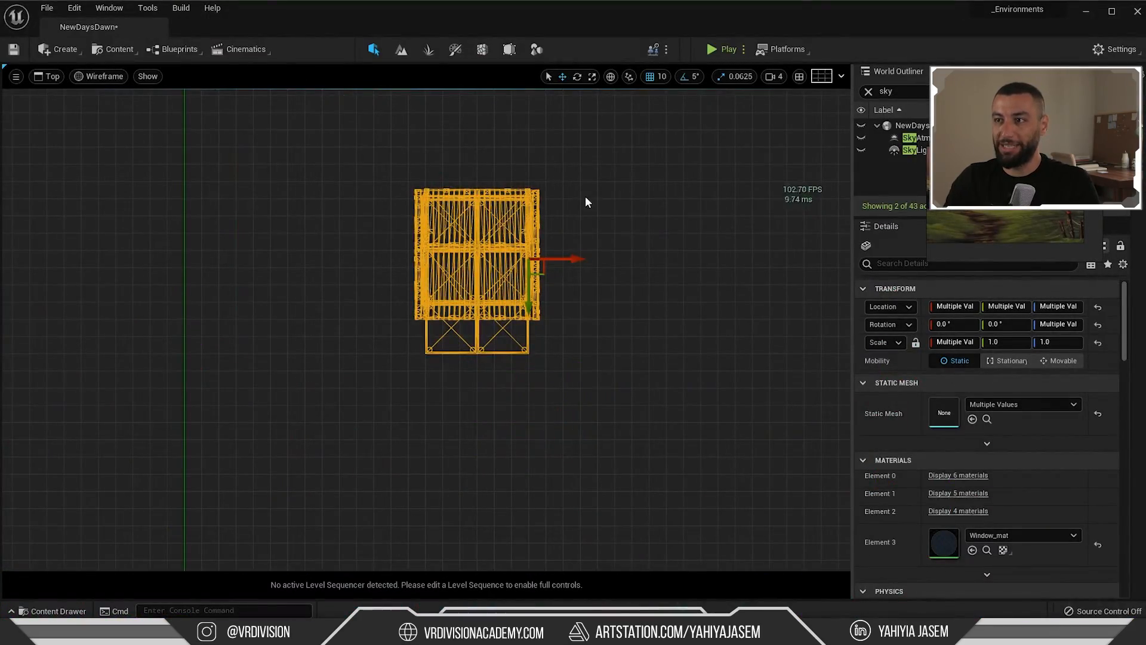
pyautogui.keyDown('ctrl'); pyautogui.moveTo(585, 202); pyautogui.dragTo(360, 428, button='middle'); pyautogui.keyUp('ctrl')
pyautogui.press('f')
pyautogui.keyDown('alt'); pyautogui.moveTo(274, 440); pyautogui.dragTo(53, 448); pyautogui.keyUp('alt')
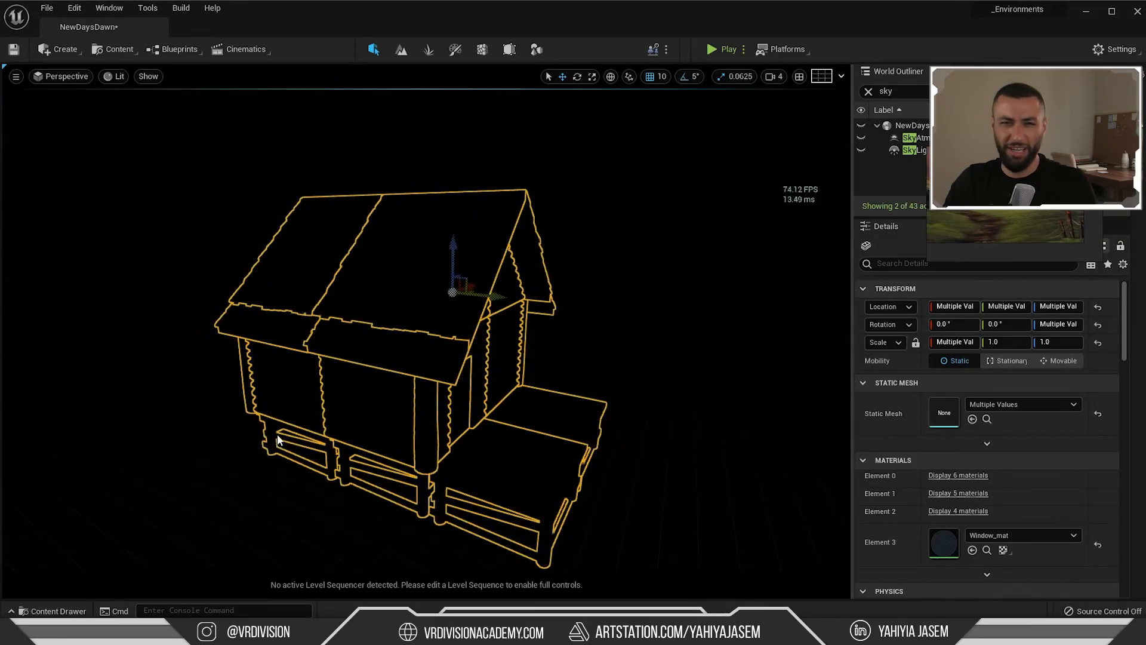
# Look up the keyboard shortcuts assigned to Paste Here and Hide Selected in the Editor Preferences
pyautogui.rightClick(354, 346)
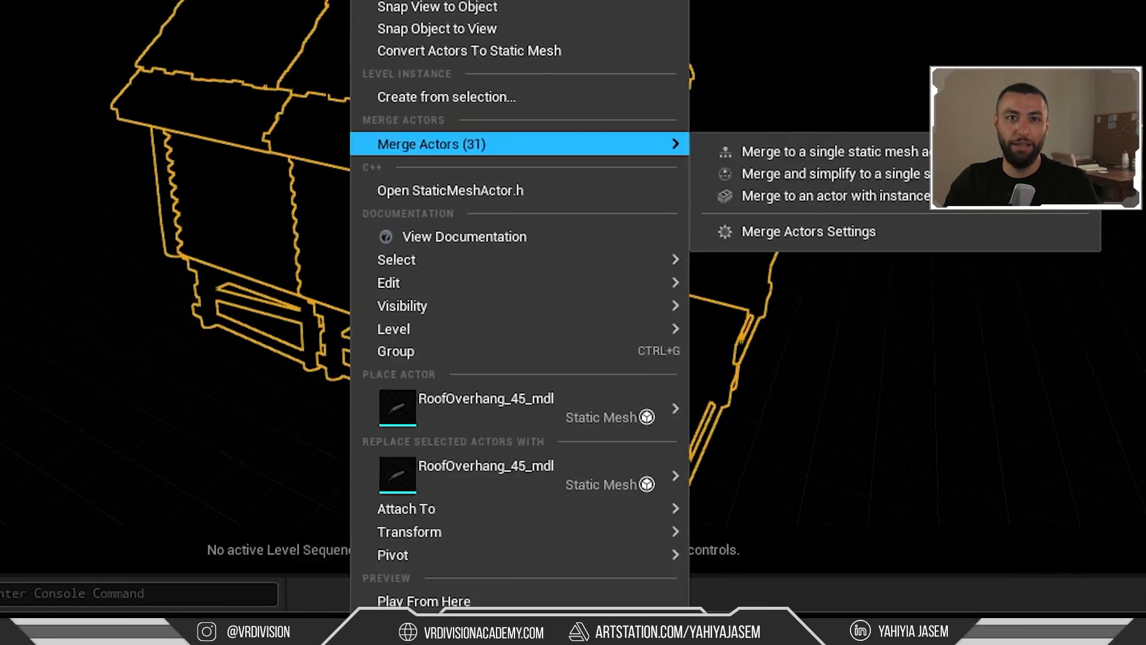
pyautogui.moveTo(419, 443)
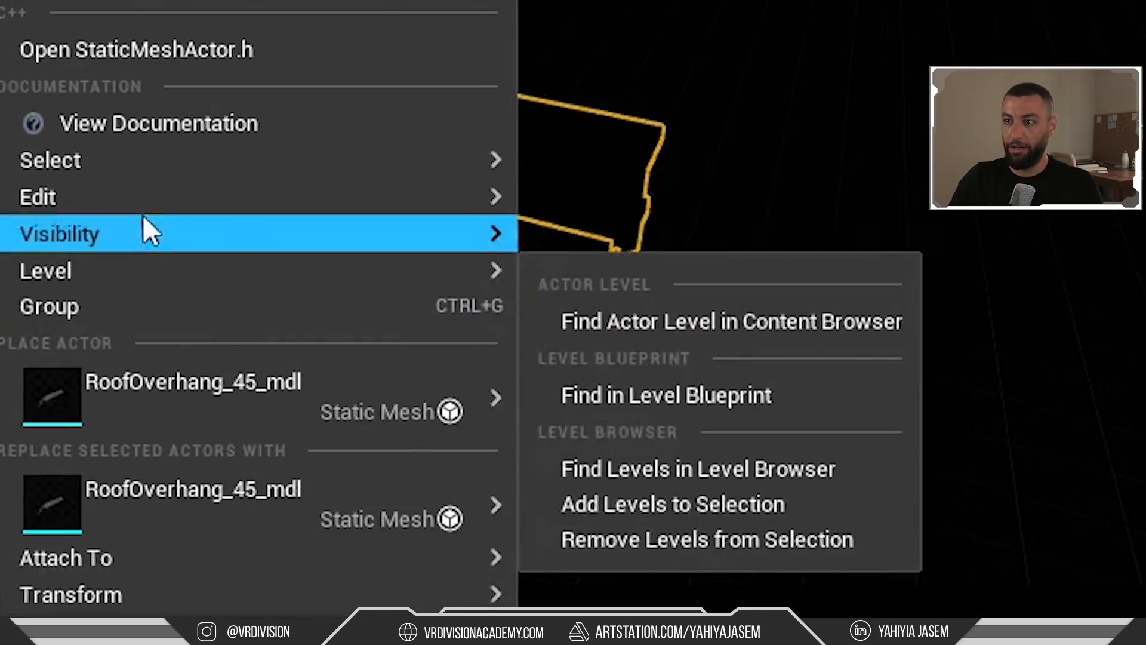
pyautogui.moveTo(574, 281)
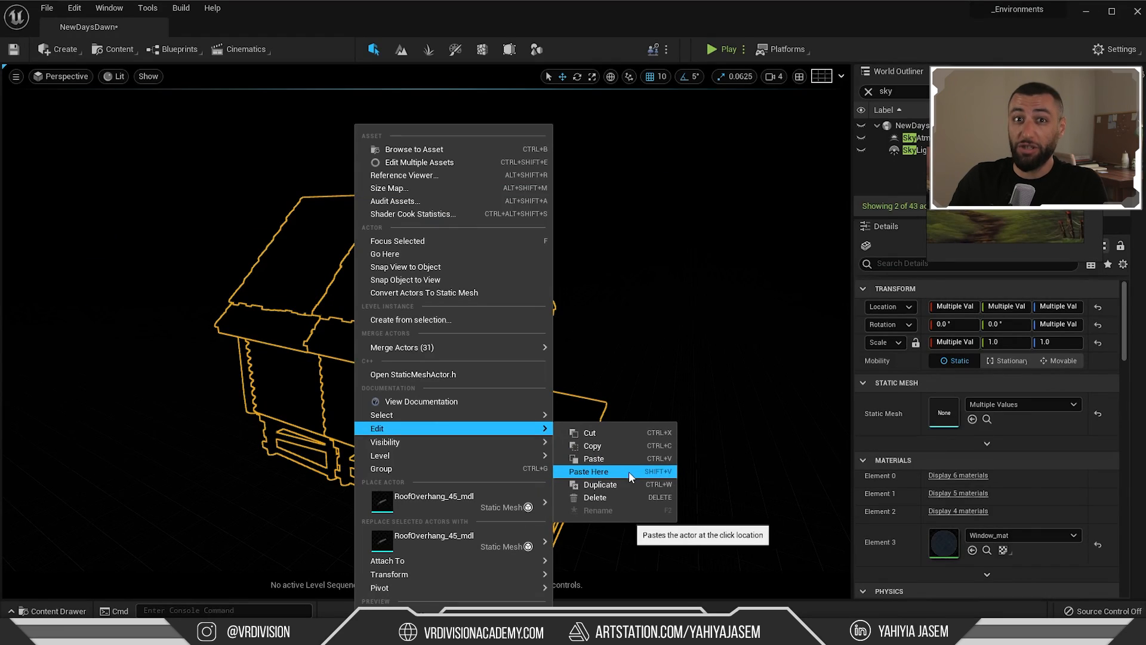
pyautogui.press('Escape')
pyautogui.click(74, 8)
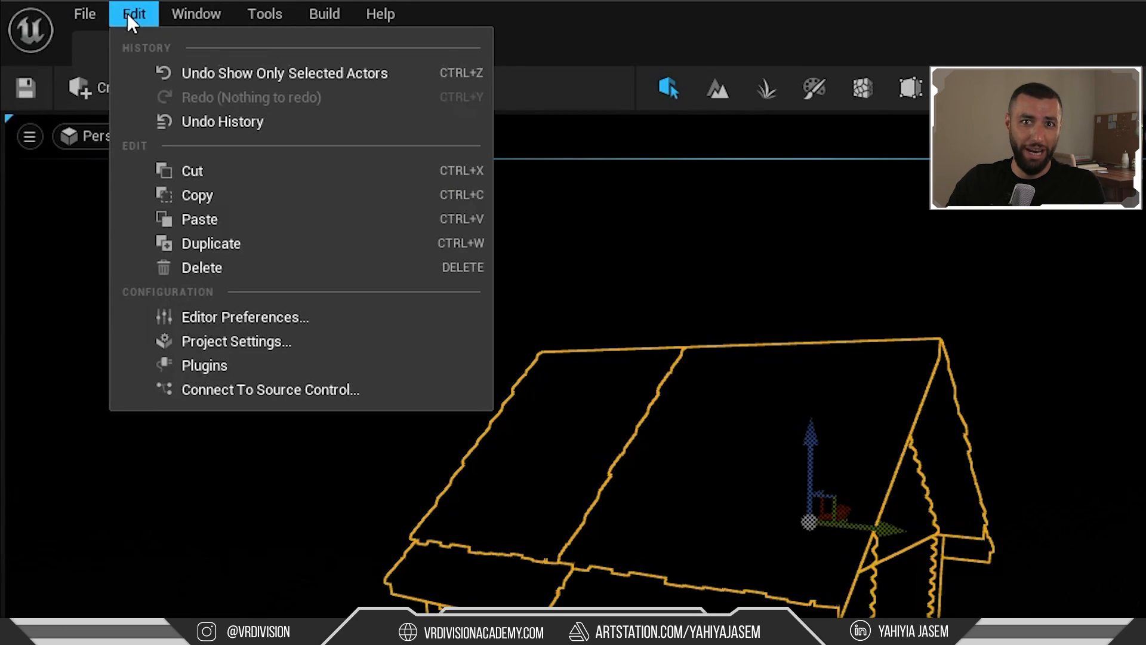
pyautogui.click(244, 317)
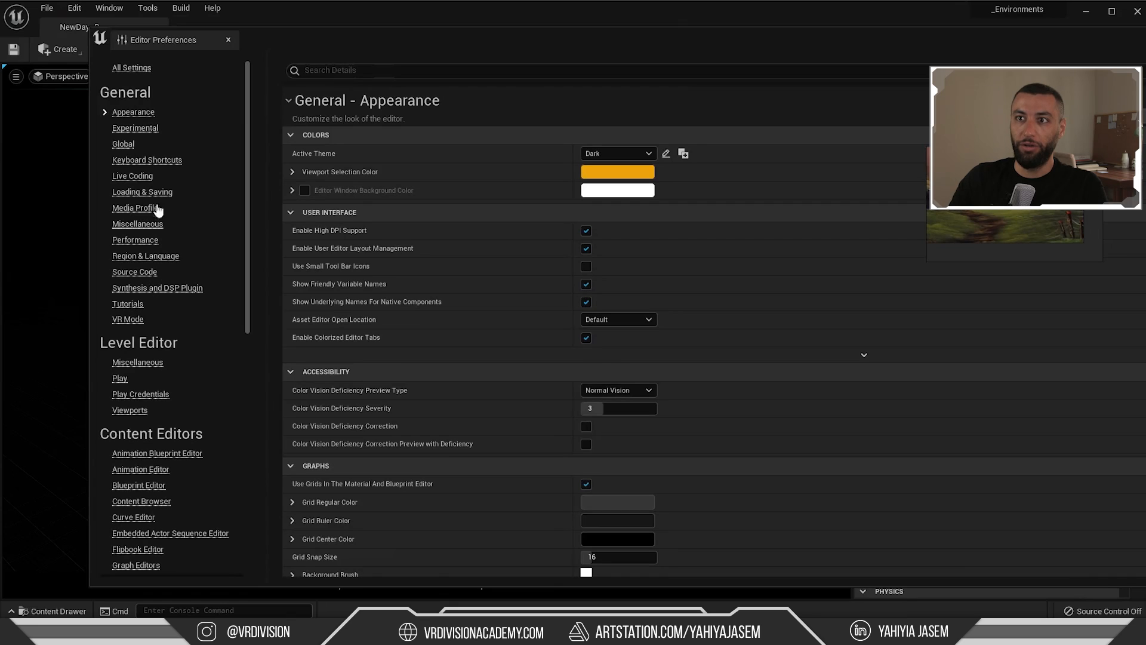
pyautogui.click(149, 160)
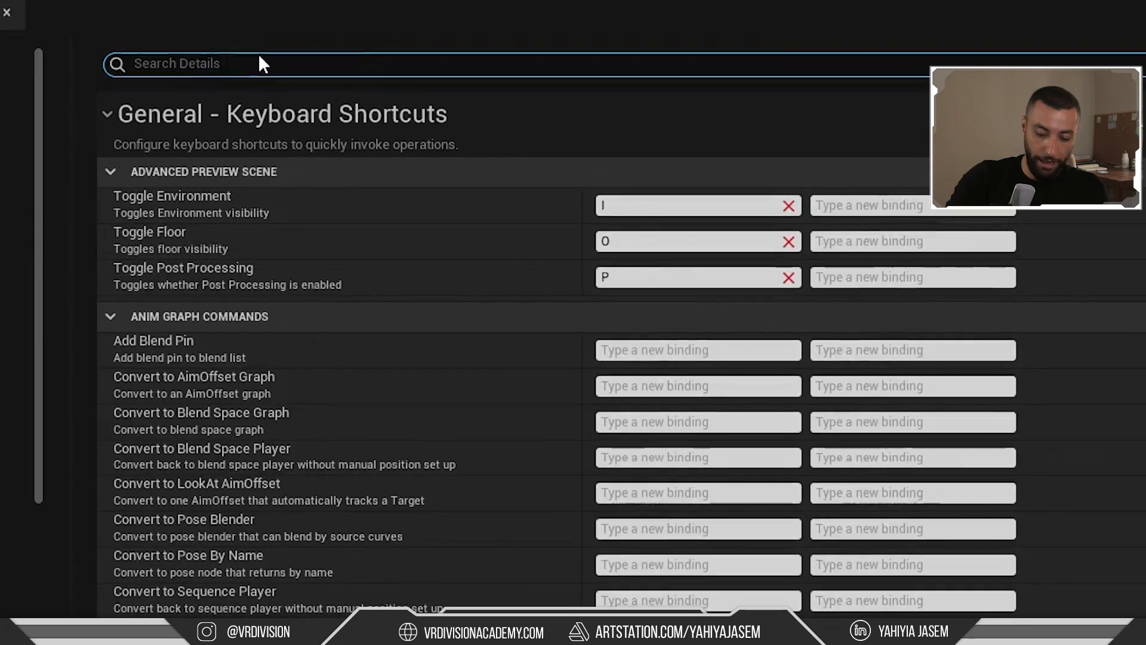
pyautogui.write('paste here')
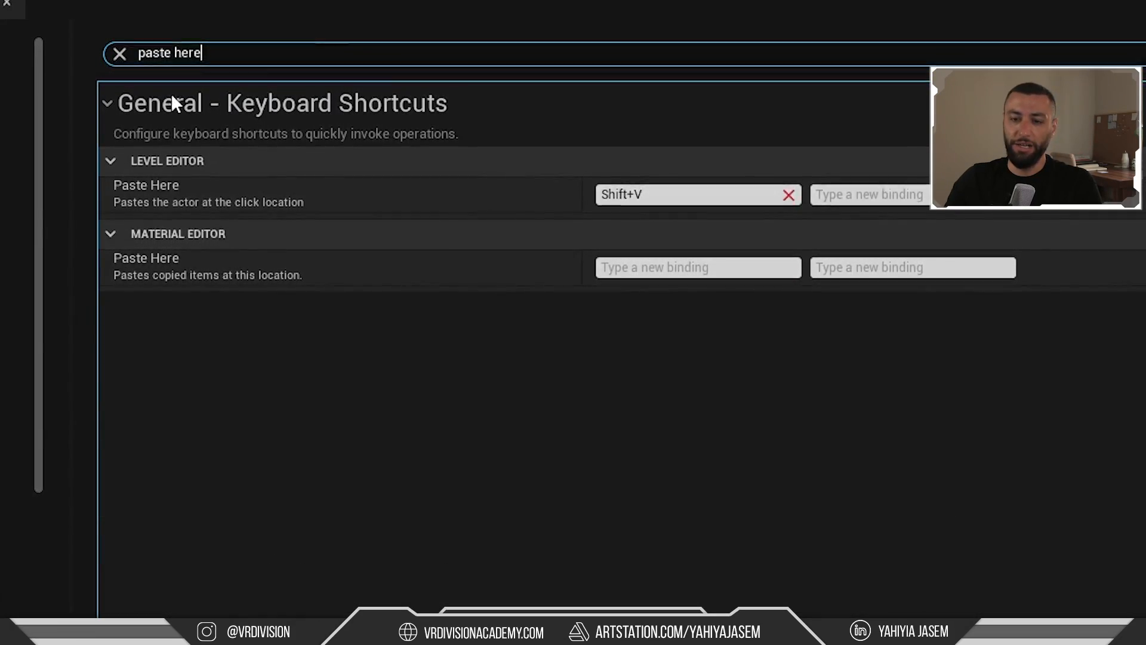
pyautogui.hotkey('ctrl', 'a')
pyautogui.write('hide selec')
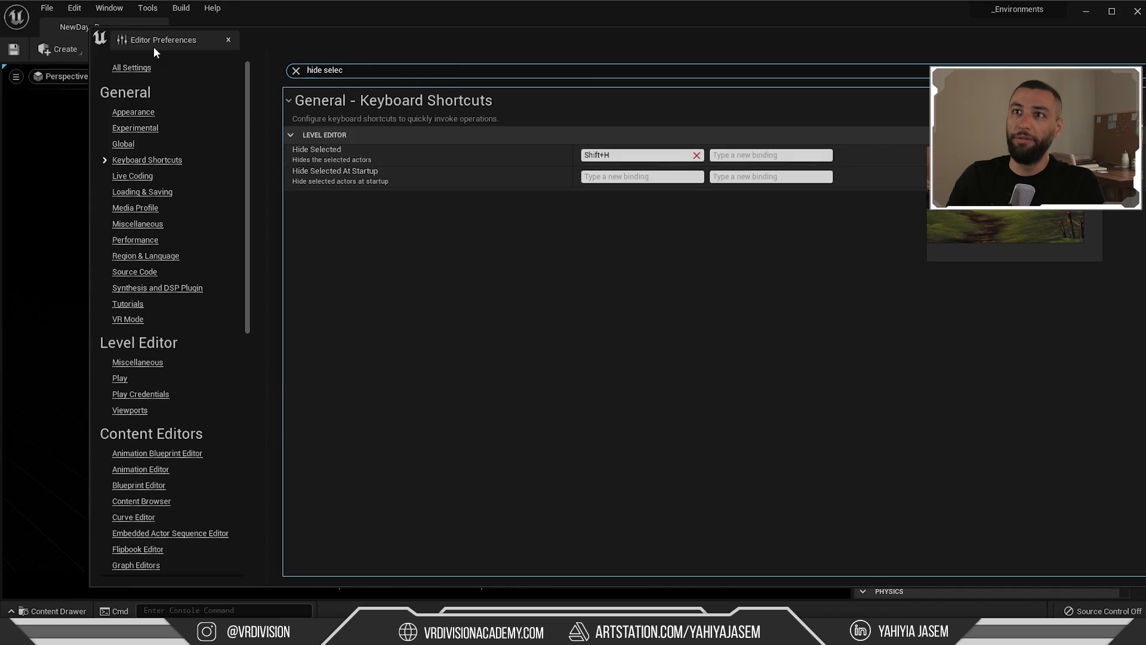
pyautogui.middleClick(153, 49)
# Group all selected cabin pieces into one group and unhide the rest of the level
pyautogui.keyDown('alt'); pyautogui.moveTo(450, 292); pyautogui.dragTo(382, 310); pyautogui.keyUp('alt')
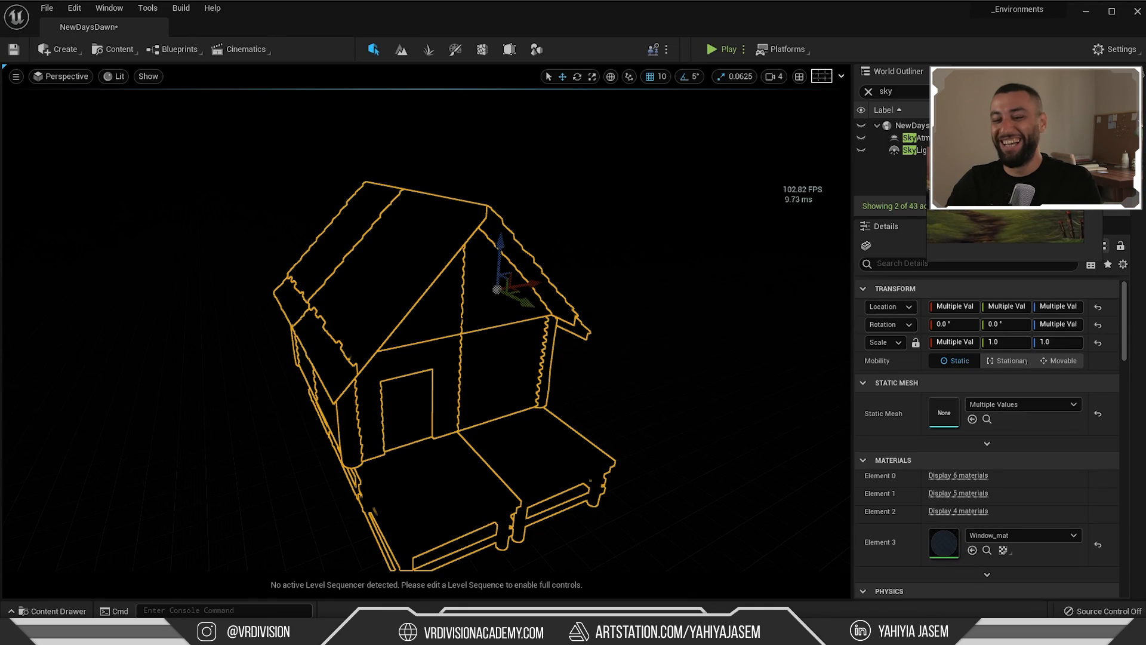
pyautogui.keyDown('alt'); pyautogui.moveTo(480, 342); pyautogui.dragTo(504, 342); pyautogui.keyUp('alt')
pyautogui.scroll(-3, 504, 343)
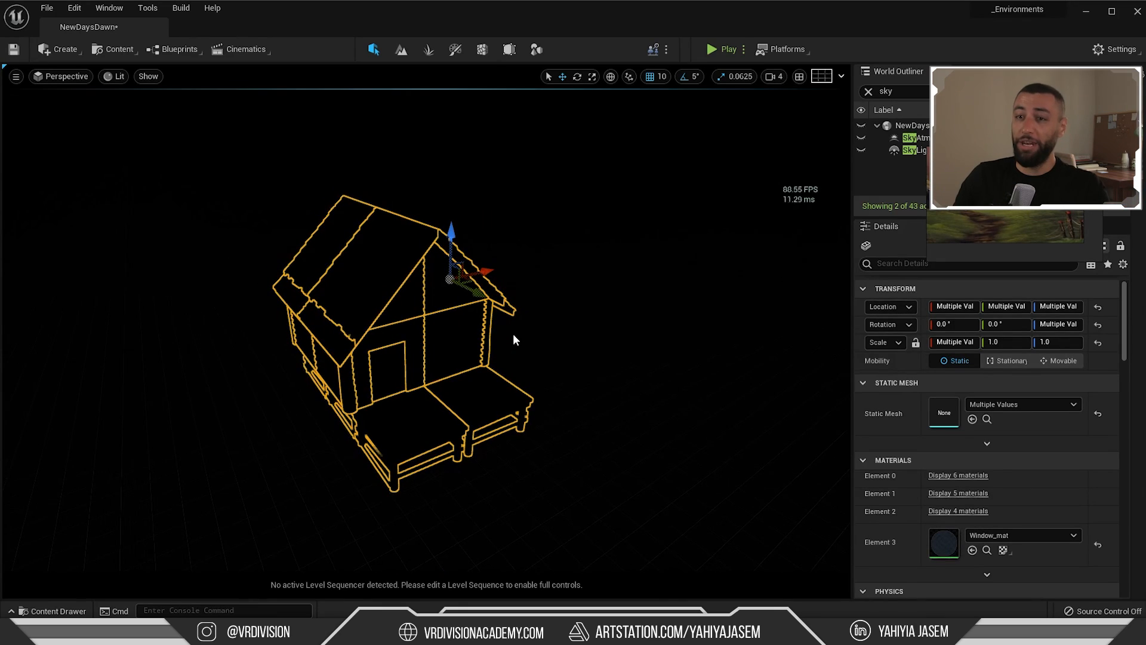
pyautogui.hotkey('ctrl', 'g')
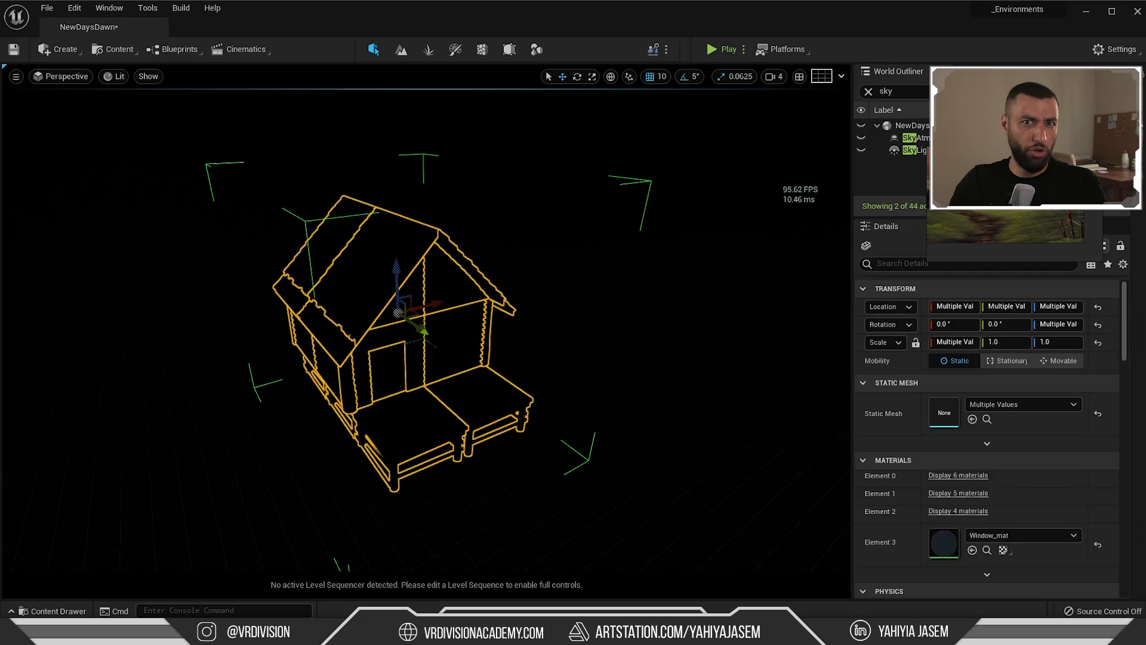
pyautogui.hotkey('ctrl', 'h')
pyautogui.moveTo(530, 379); pyautogui.dragTo(540, 352, button='right')
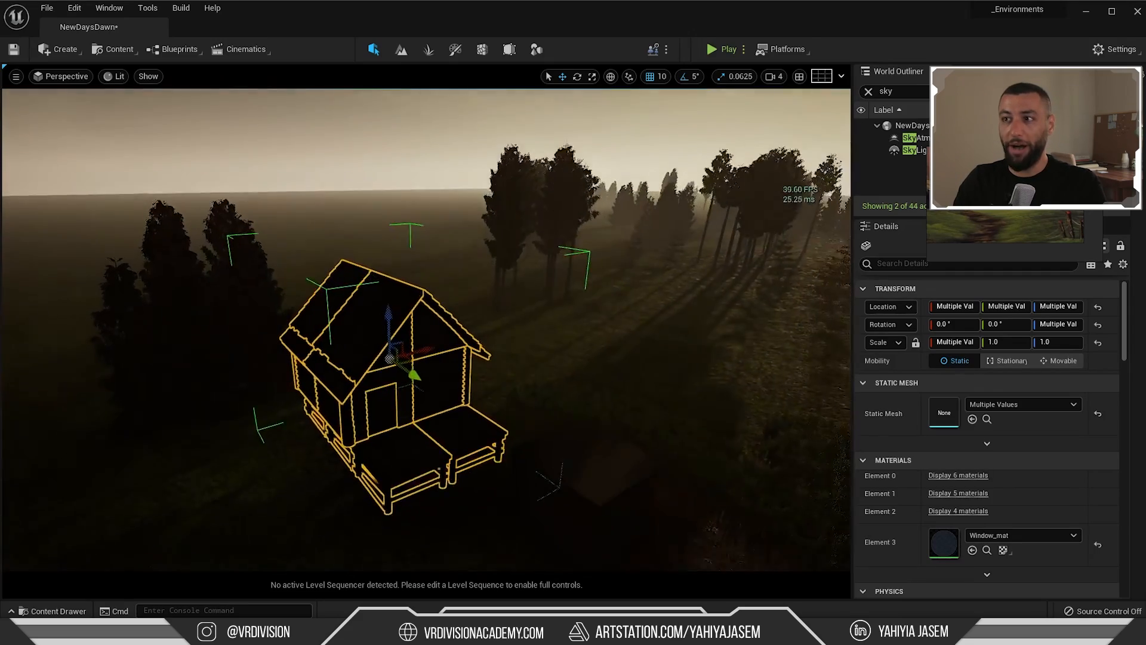
# Select the cabin group and file its actors in a new World Outliner folder named Cabin, then collapse the folder
pyautogui.press('Escape')
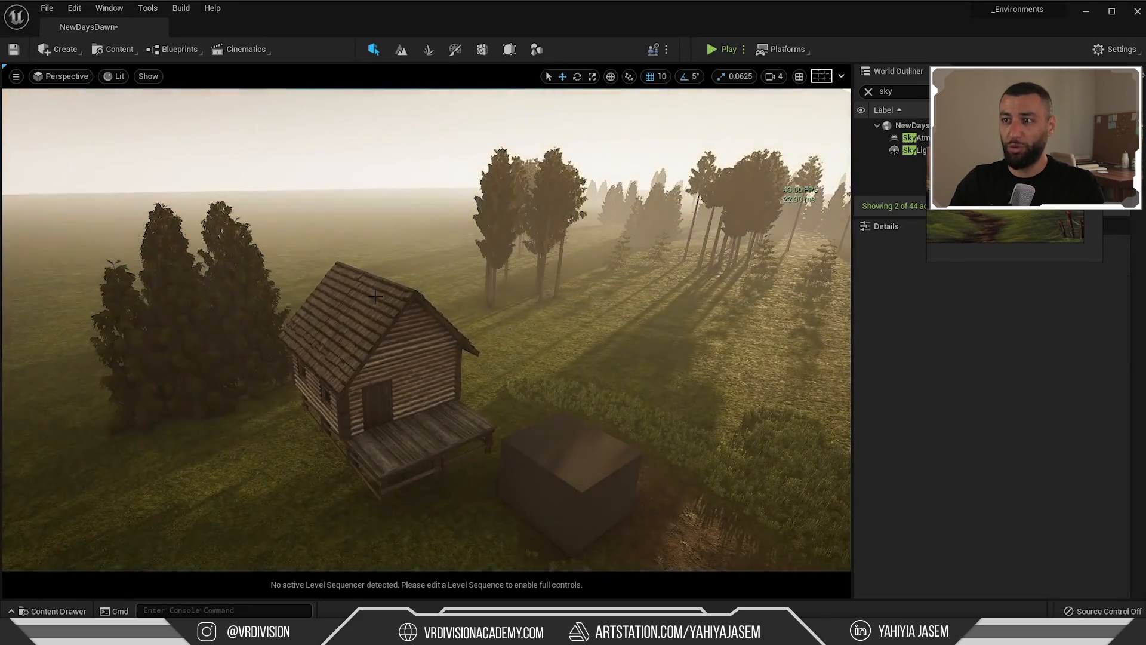
pyautogui.click(305, 335)
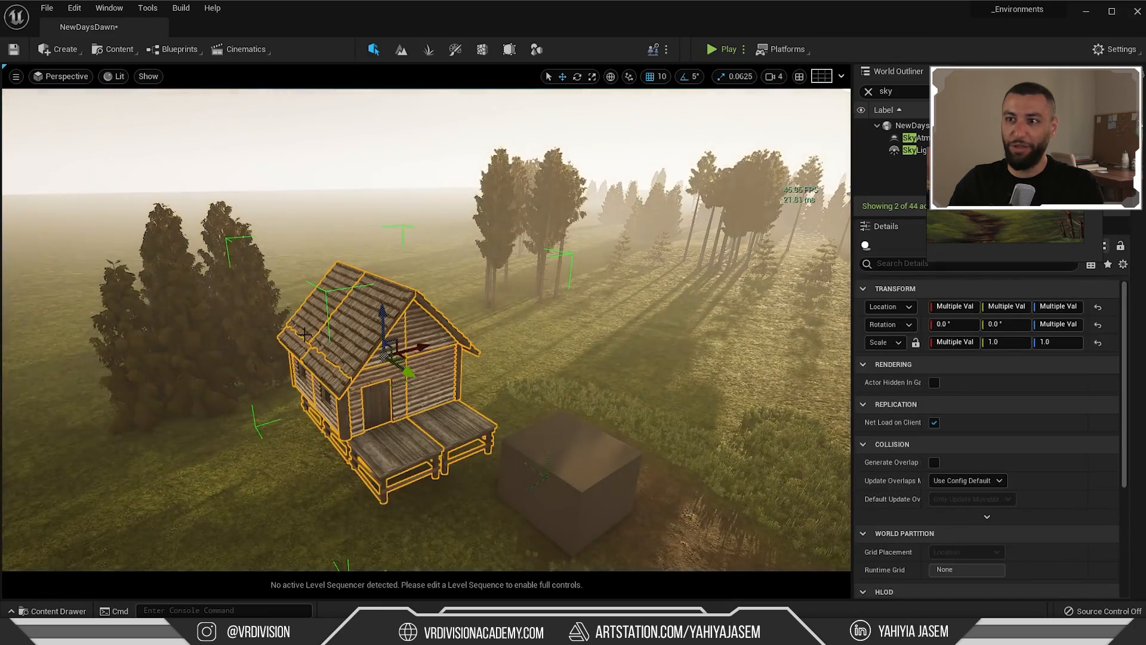
pyautogui.click(556, 388)
pyautogui.hotkey('ctrl', 'z')
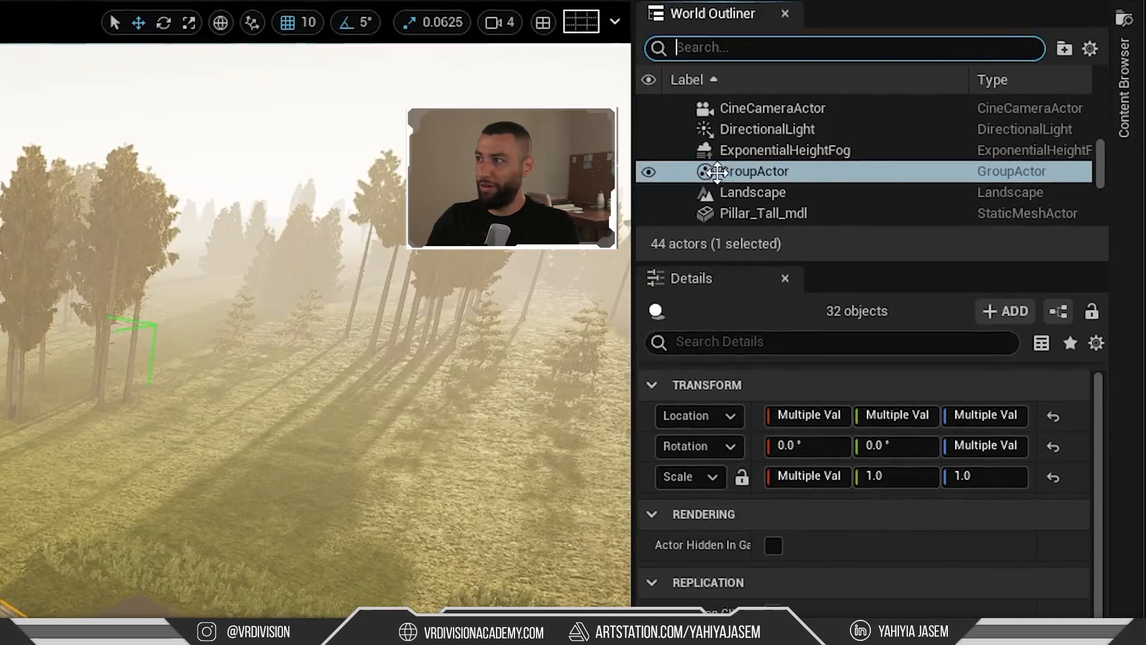
pyautogui.moveTo(721, 318); pyautogui.dragTo(723, 621)
pyautogui.rightClick(652, 517)
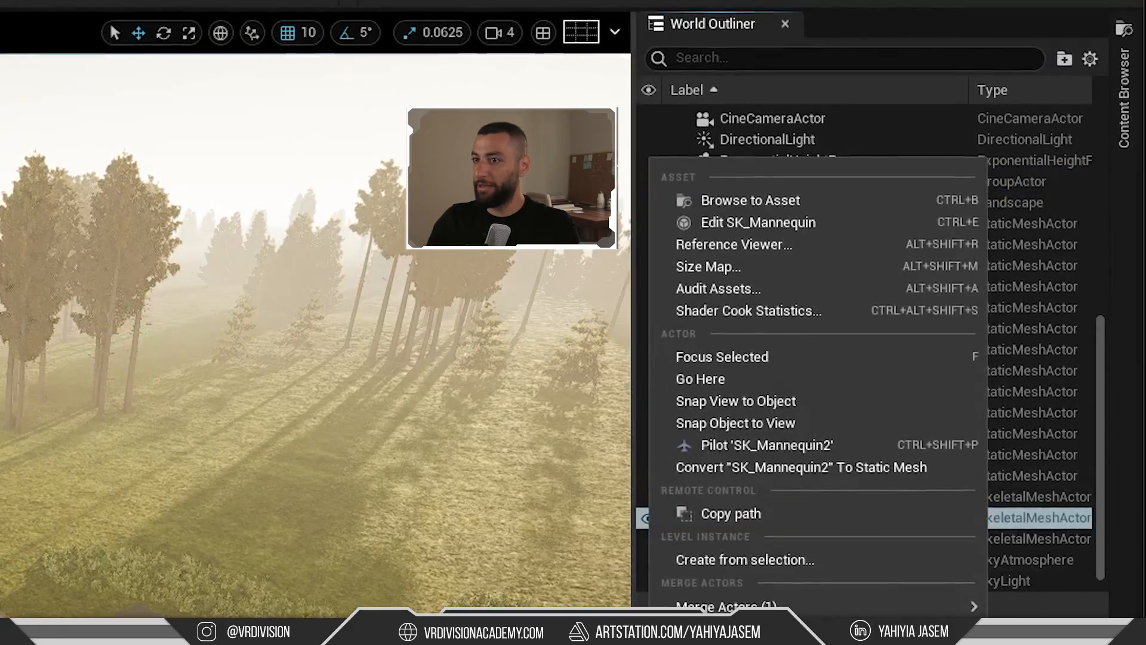
pyautogui.rightClick(782, 265)
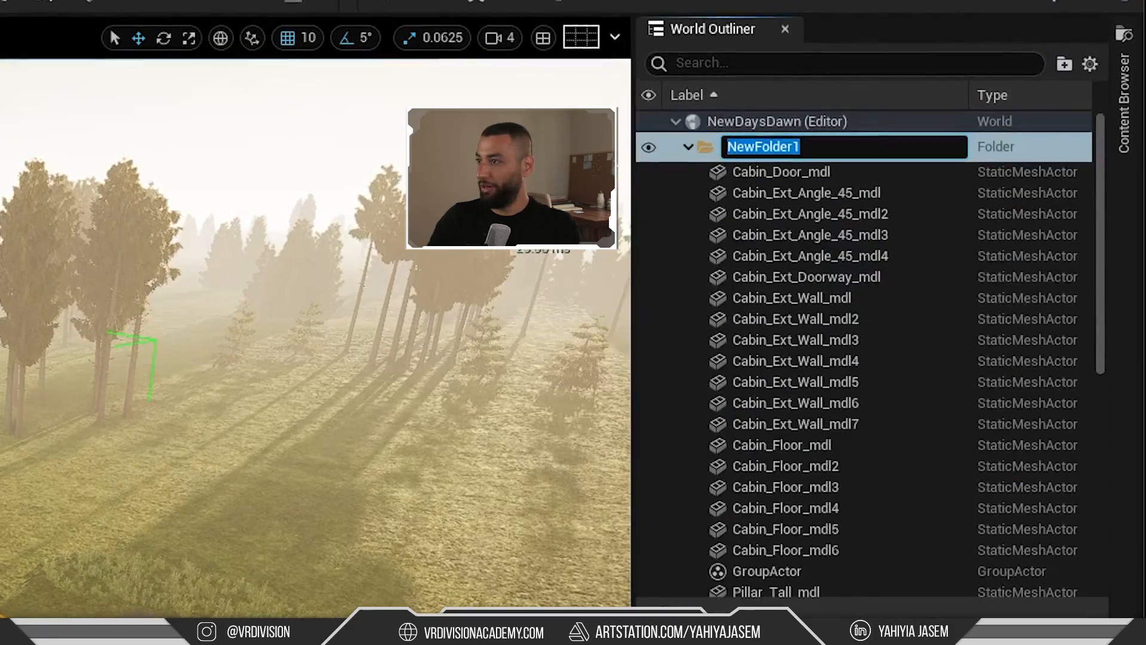
pyautogui.write('Cabin')
pyautogui.press('Return')
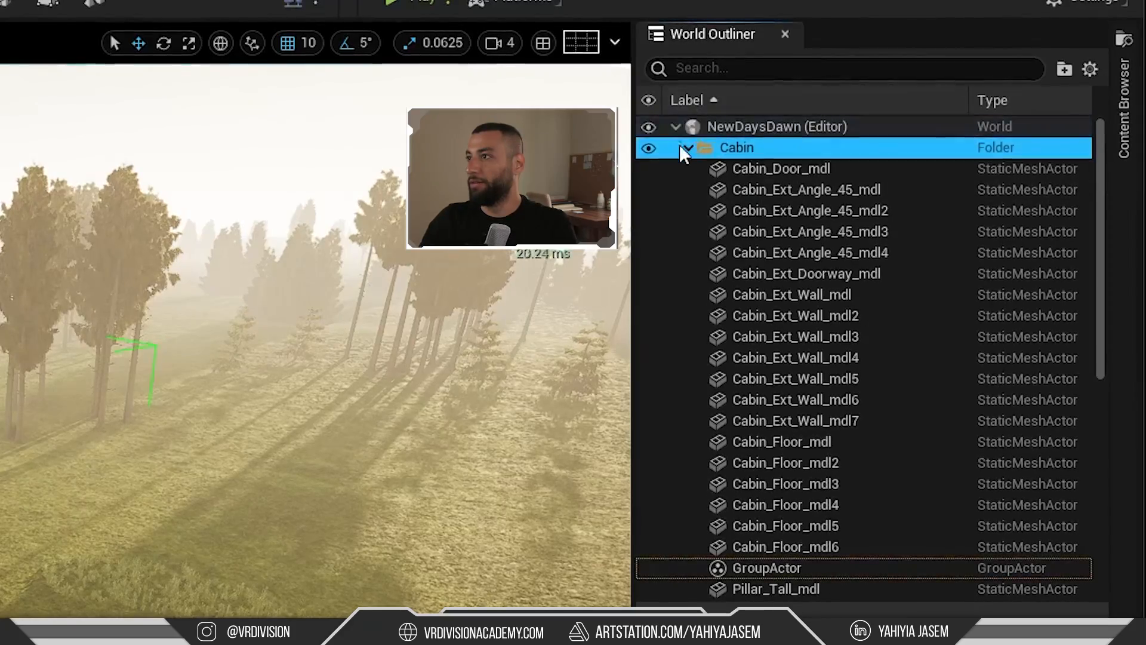
pyautogui.click(688, 151)
# Create an empty World Outliner folder named Lights
pyautogui.rightClick(791, 514)
pyautogui.click(789, 517)
pyautogui.write('Lights')
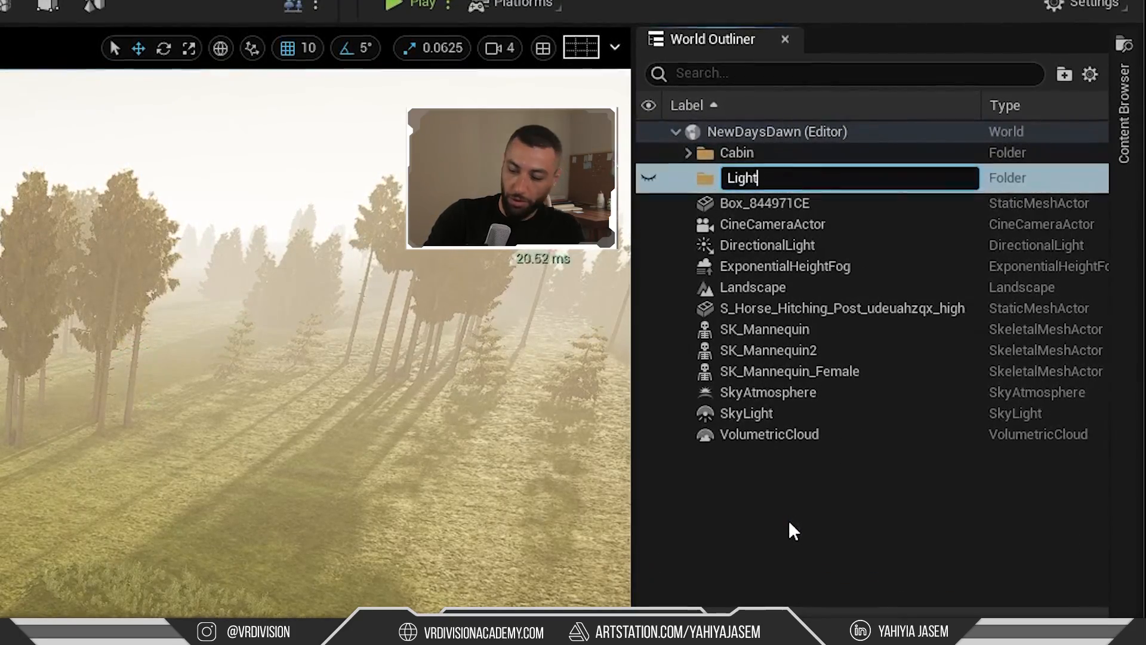
pyautogui.press('Return')
pyautogui.click(790, 521)
# Move SkyAtmosphere, SkyLight, VolumetricCloud, ExponentialHeightFog and DirectionalLight into the Lights folder
pyautogui.click(755, 388)
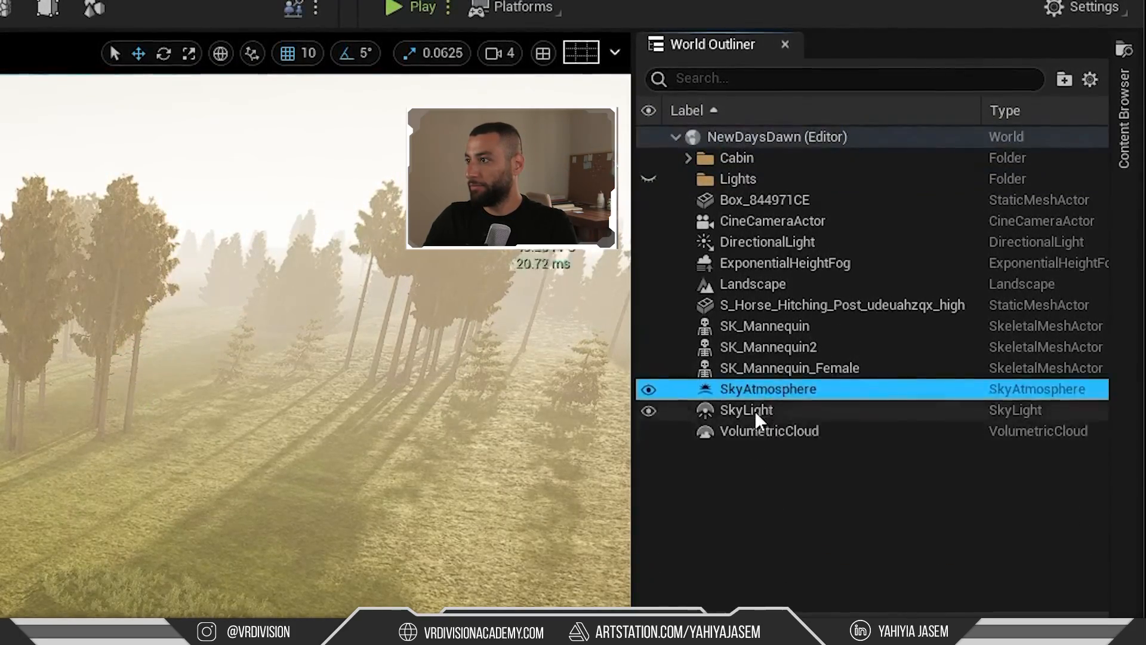
pyautogui.keyDown('shift'); pyautogui.click(758, 430); pyautogui.keyUp('shift')
pyautogui.keyDown('ctrl'); pyautogui.click(752, 261); pyautogui.keyUp('ctrl')
pyautogui.keyDown('ctrl'); pyautogui.click(744, 240); pyautogui.keyUp('ctrl')
pyautogui.moveTo(743, 240); pyautogui.dragTo(731, 178)
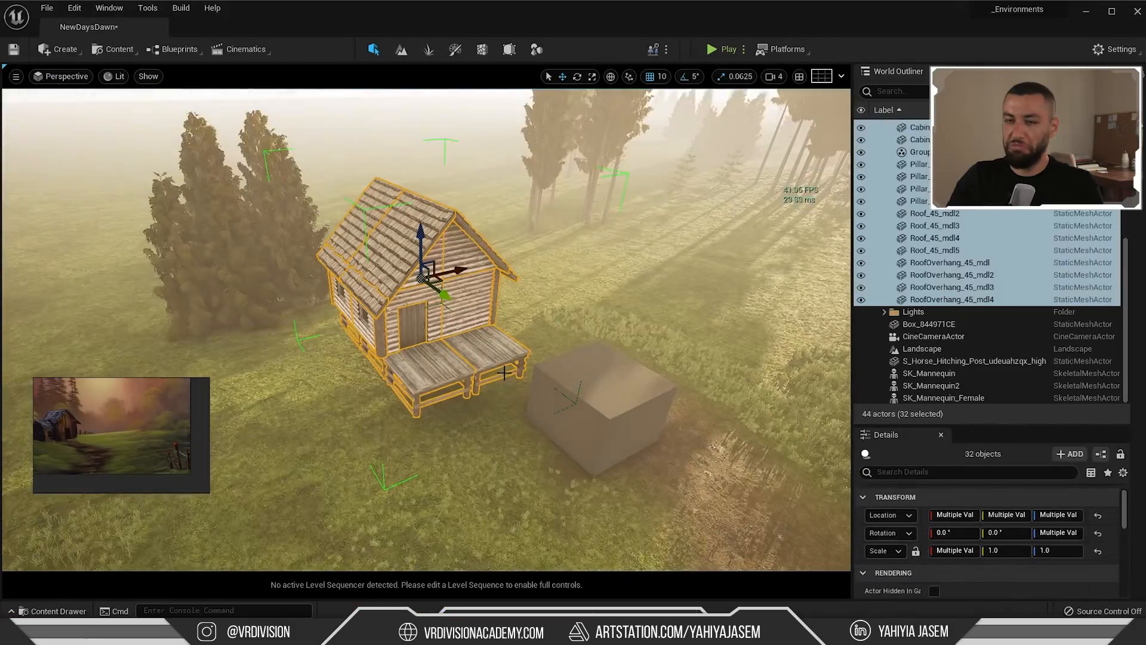
# Move the grouped cabin onto the placeholder box's spot beside the dirt path and remove the box
pyautogui.moveTo(504, 303); pyautogui.dragTo(607, 315)
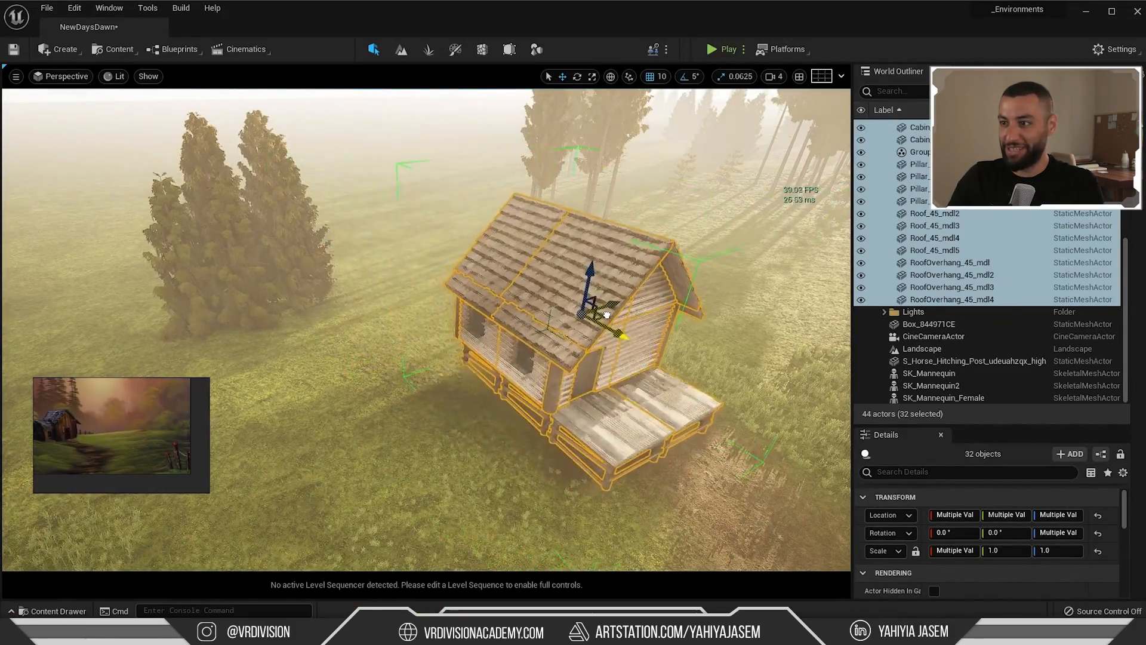
pyautogui.moveTo(592, 268); pyautogui.dragTo(638, 221, button='right')
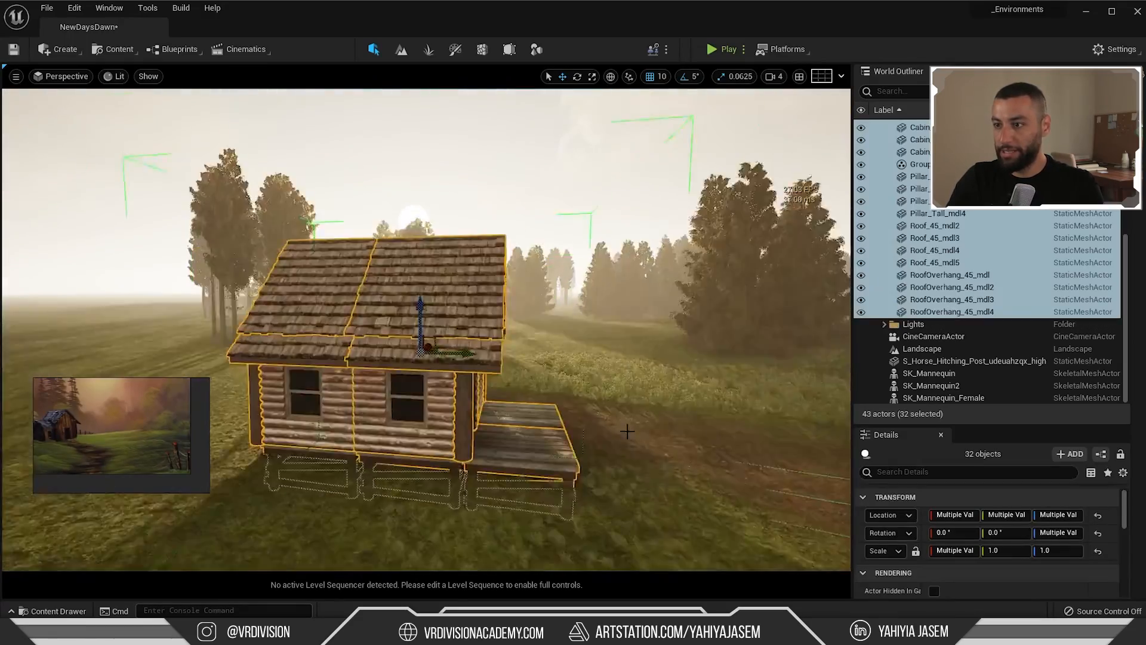
pyautogui.keyDown('alt'); pyautogui.moveTo(627, 431); pyautogui.dragTo(336, 314); pyautogui.keyUp('alt')
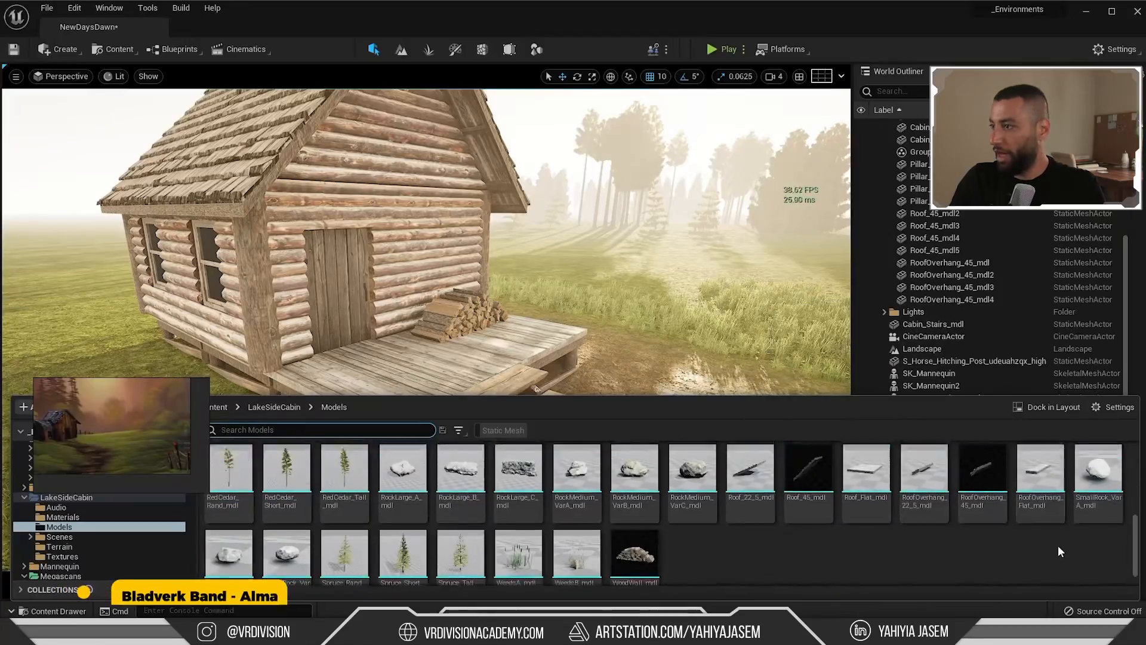
# Search the LakeSideCabin Models folder for "fen" to find the fence meshes
pyautogui.write('fen')
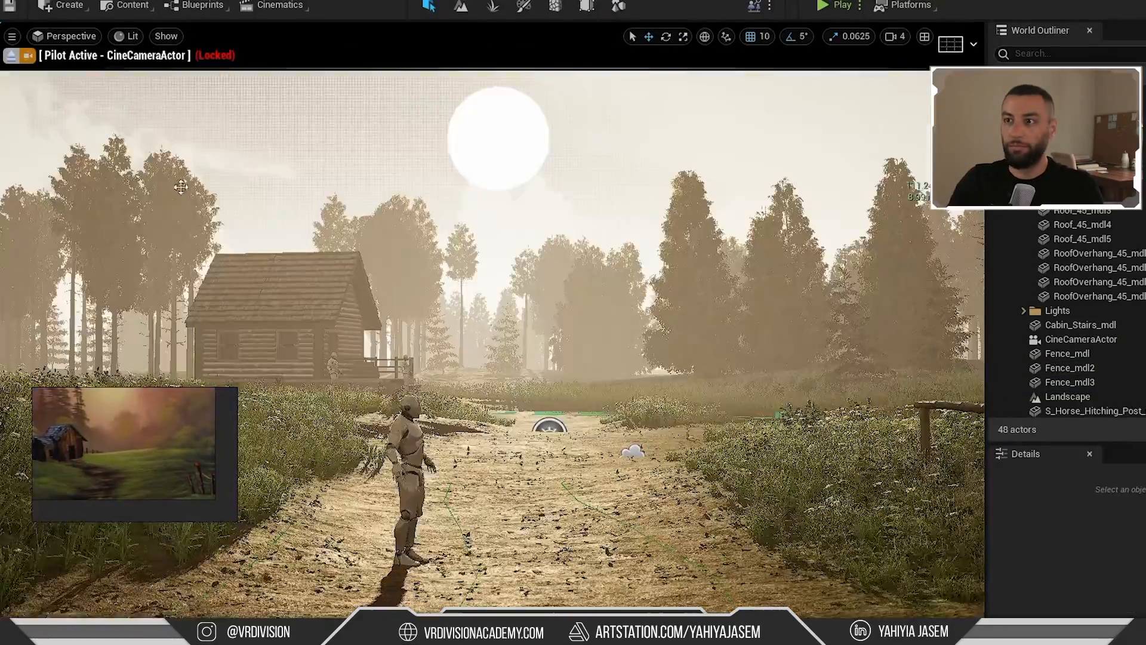
# Select all immediate children of the Cabin folder so the whole cabin can be handled as one group
pyautogui.moveTo(139, 443); pyautogui.dragTo(231, 447)
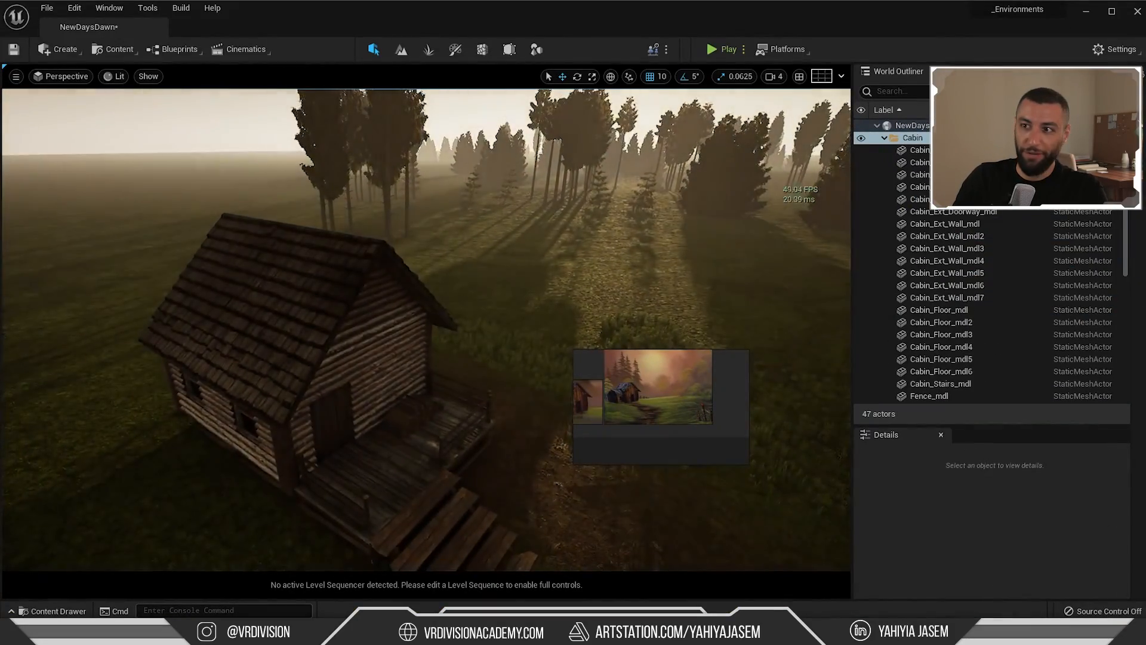
pyautogui.click(350, 304)
pyautogui.click(305, 269)
pyautogui.click(359, 403)
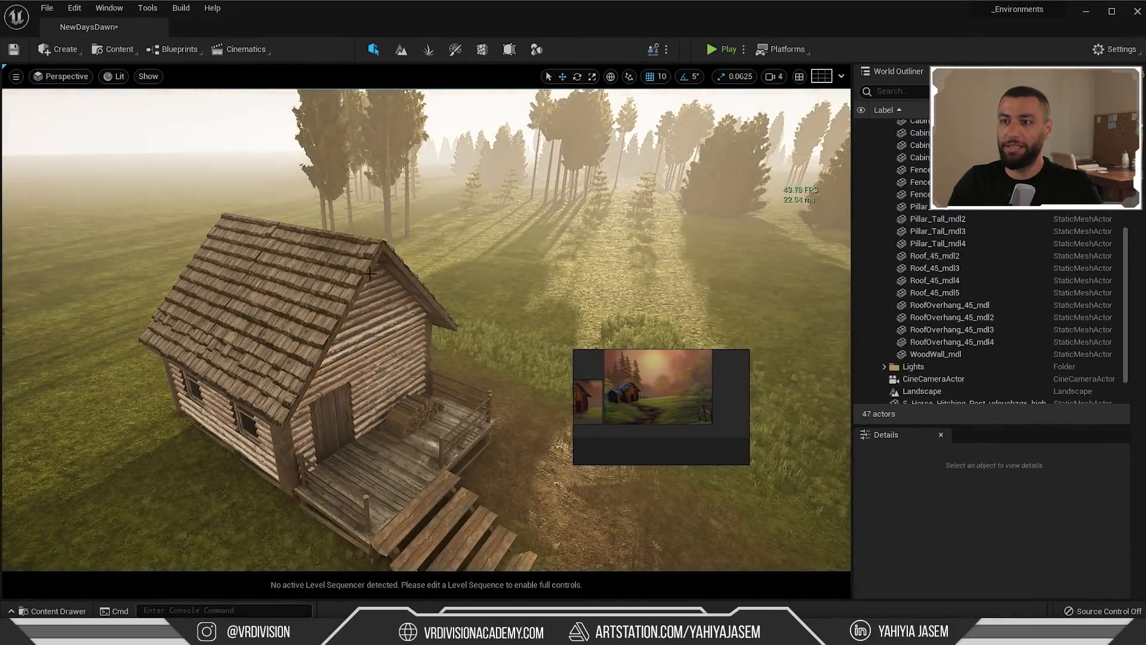
pyautogui.click(299, 349)
pyautogui.scroll(6, 927, 181)
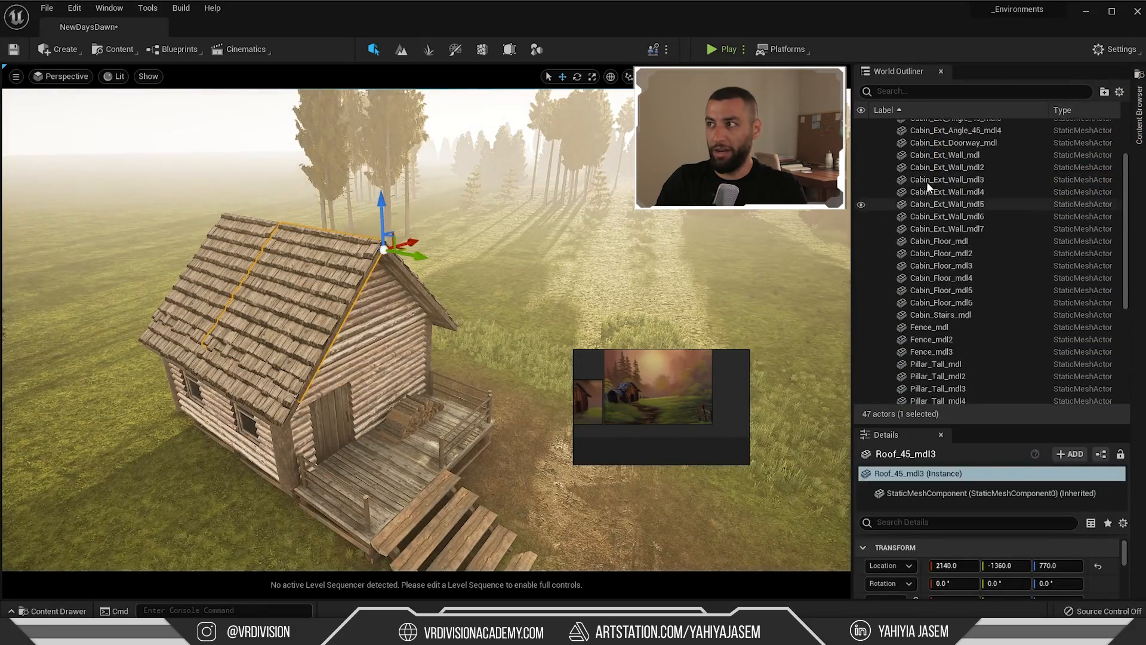
pyautogui.click(935, 138)
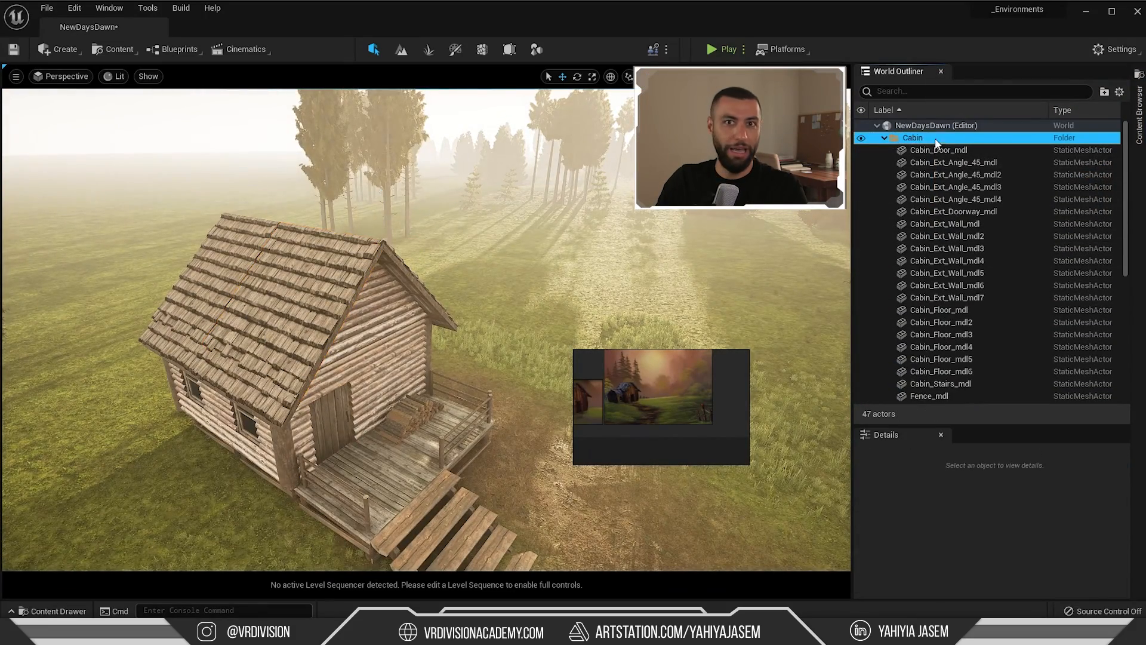
pyautogui.rightClick(893, 137)
pyautogui.moveTo(932, 189)
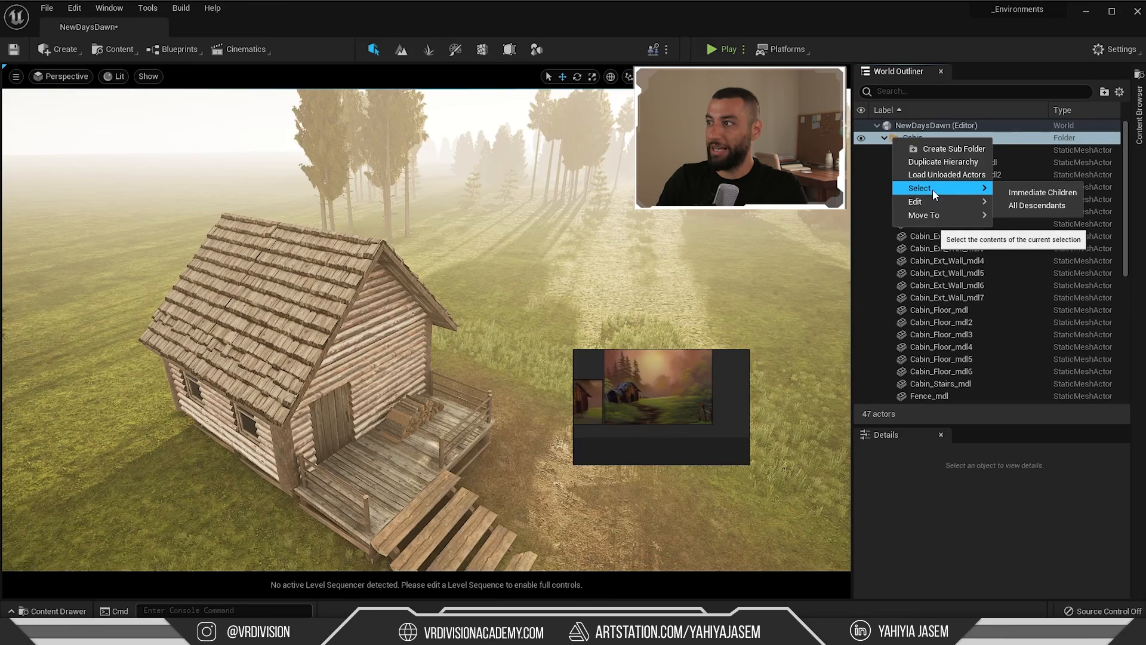
pyautogui.click(1027, 194)
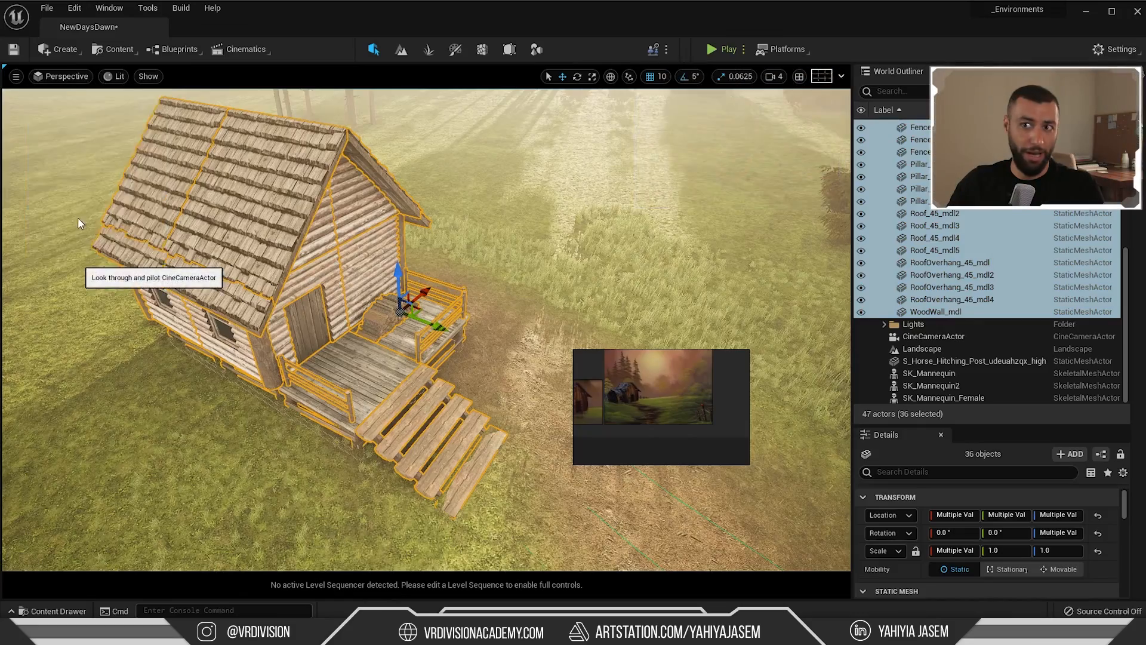
# Examine the cabin's placement through the CineCameraActor view with nothing selected
pyautogui.click(77, 217)
pyautogui.press('e')
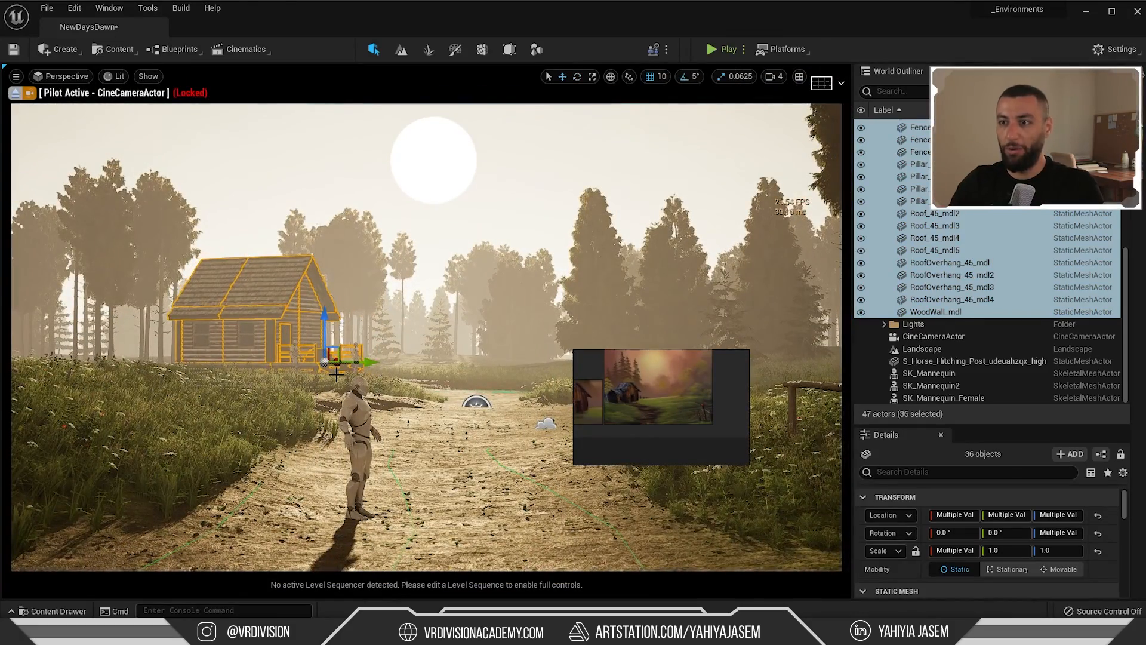
pyautogui.press('Escape')
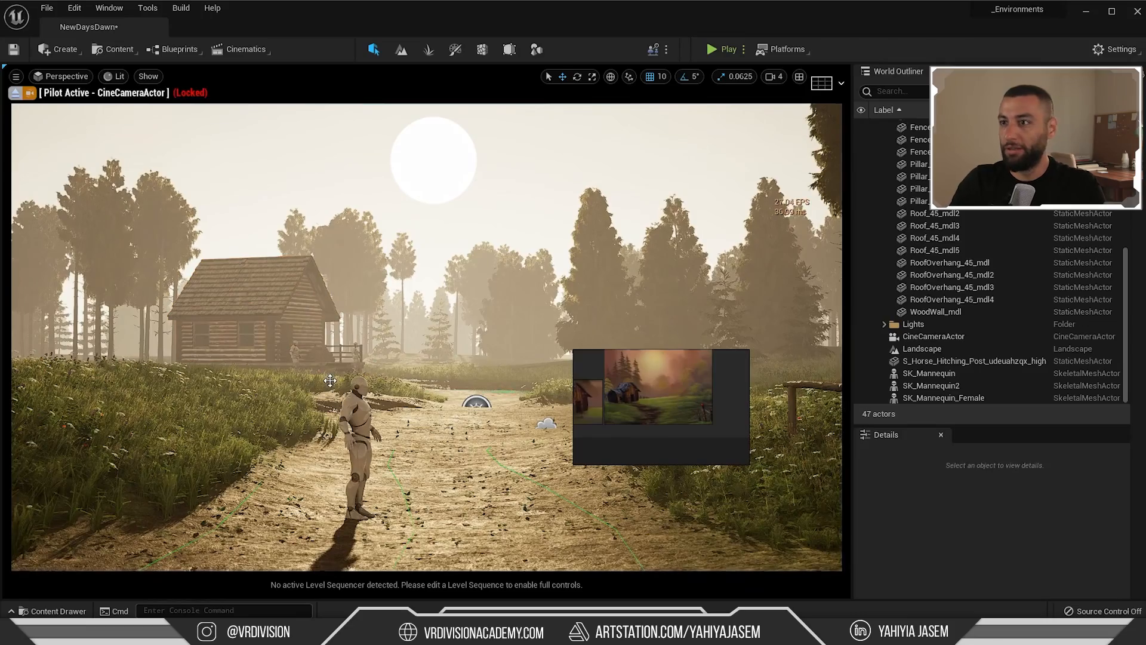
pyautogui.moveTo(346, 384); pyautogui.dragTo(141, 470, button='right')
# Duplicate the horse hitching post beside the path and place the copy near the cabin at 3065, -1185, 80, rotated -15 degrees
pyautogui.click(821, 391)
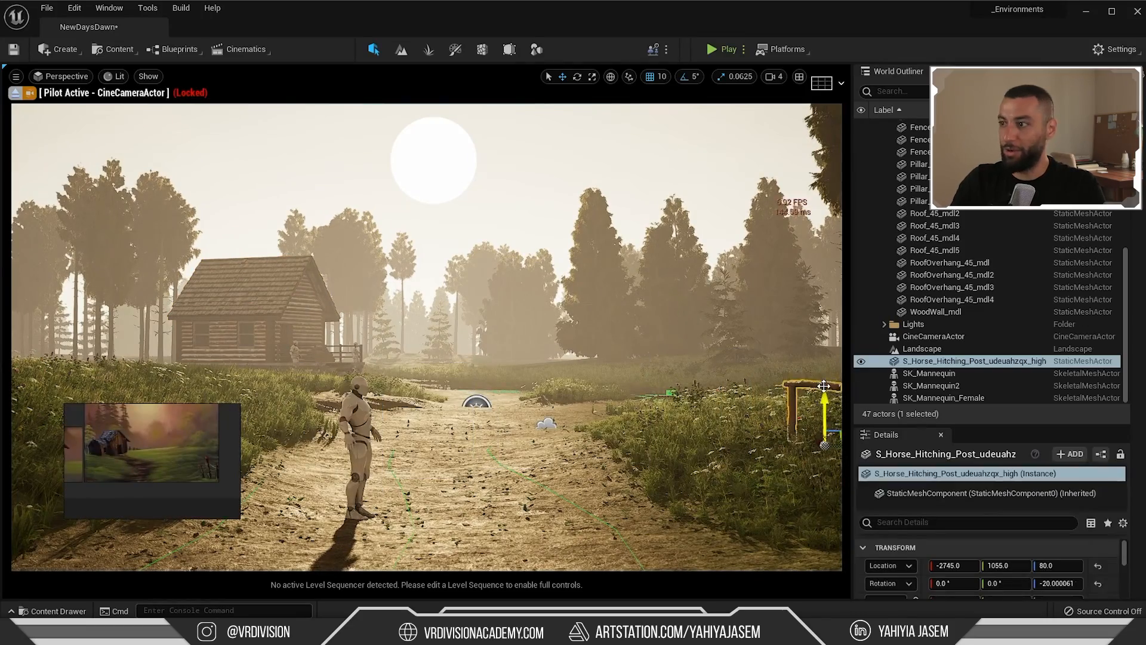
pyautogui.press('f')
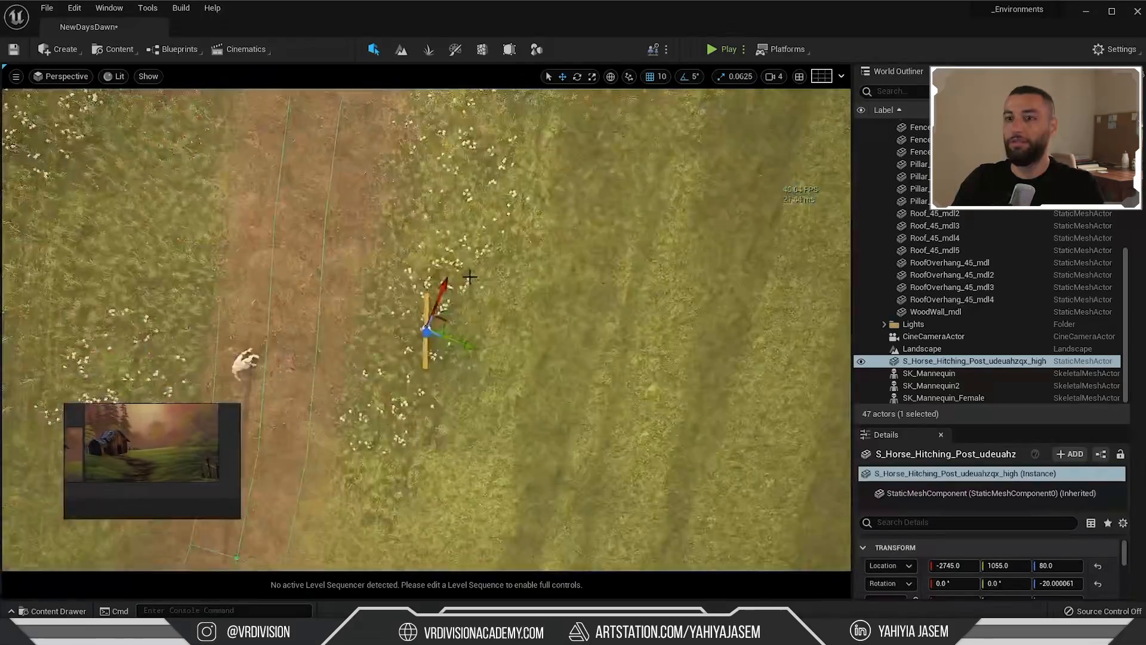
pyautogui.keyDown('alt'); pyautogui.keyDown('shift'); pyautogui.moveTo(427, 331); pyautogui.dragTo(422, 224); pyautogui.keyUp('shift'); pyautogui.keyUp('alt')
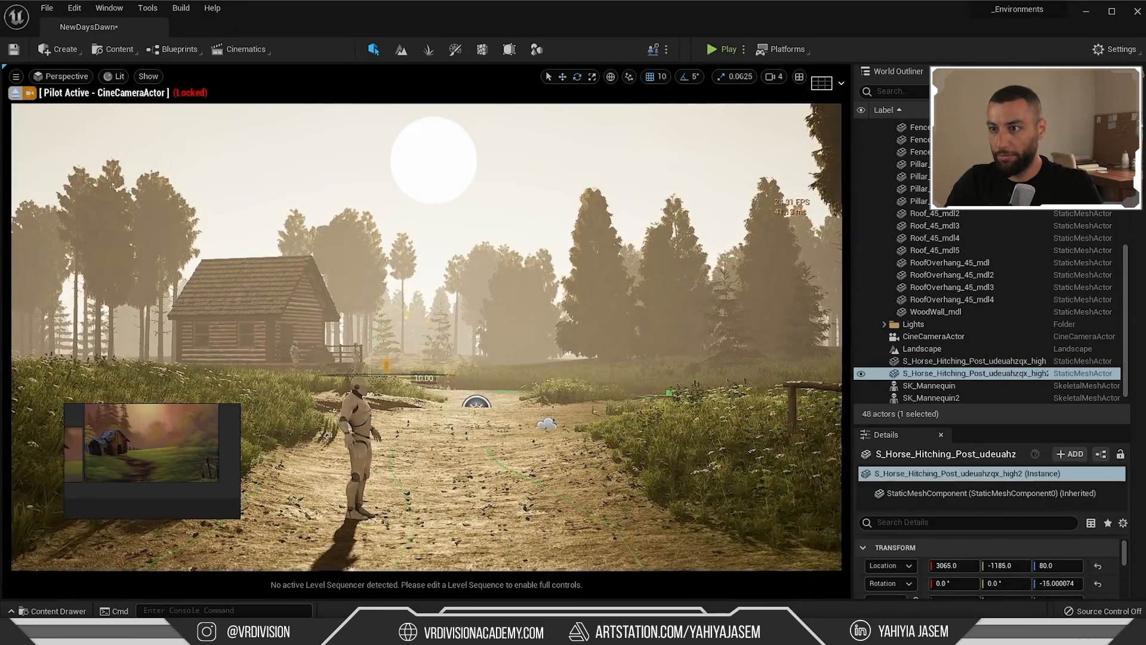
pyautogui.press('Escape')
pyautogui.click(16, 94)
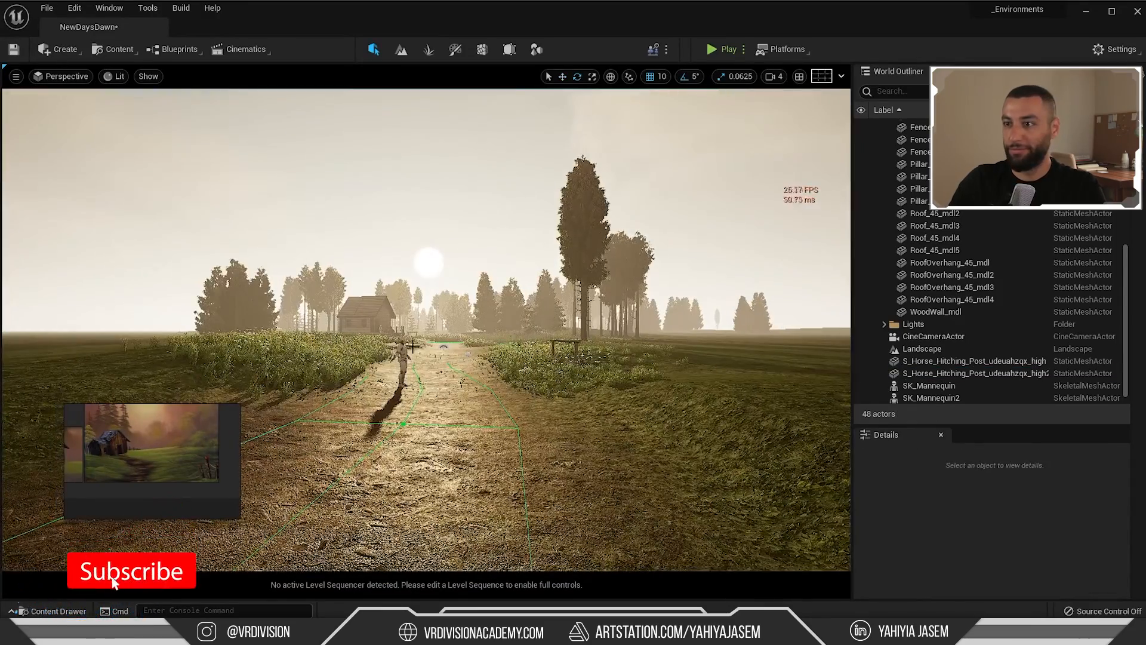
# Rotate the copied hitching post near the cabin to 30 degrees and save the level from the CineCameraActor view
pyautogui.click(414, 343)
pyautogui.press('f')
pyautogui.press('w')
pyautogui.moveTo(426, 353); pyautogui.dragTo(537, 322)
pyautogui.click(60, 76)
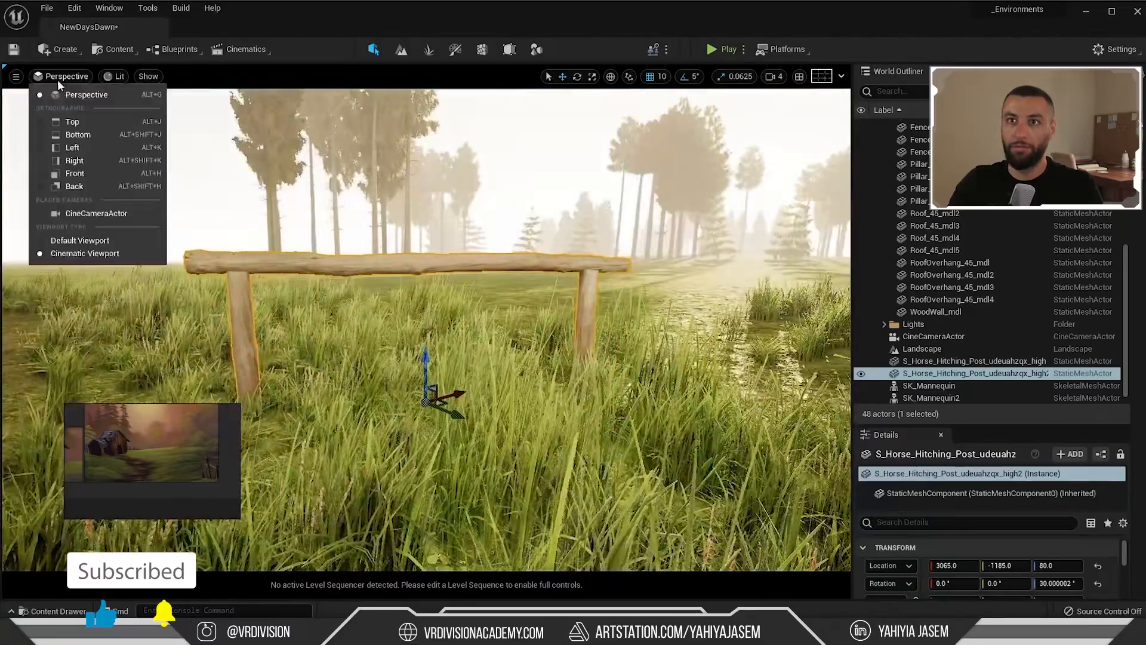
pyautogui.click(90, 212)
pyautogui.press('Escape')
pyautogui.hotkey('ctrl', 's')
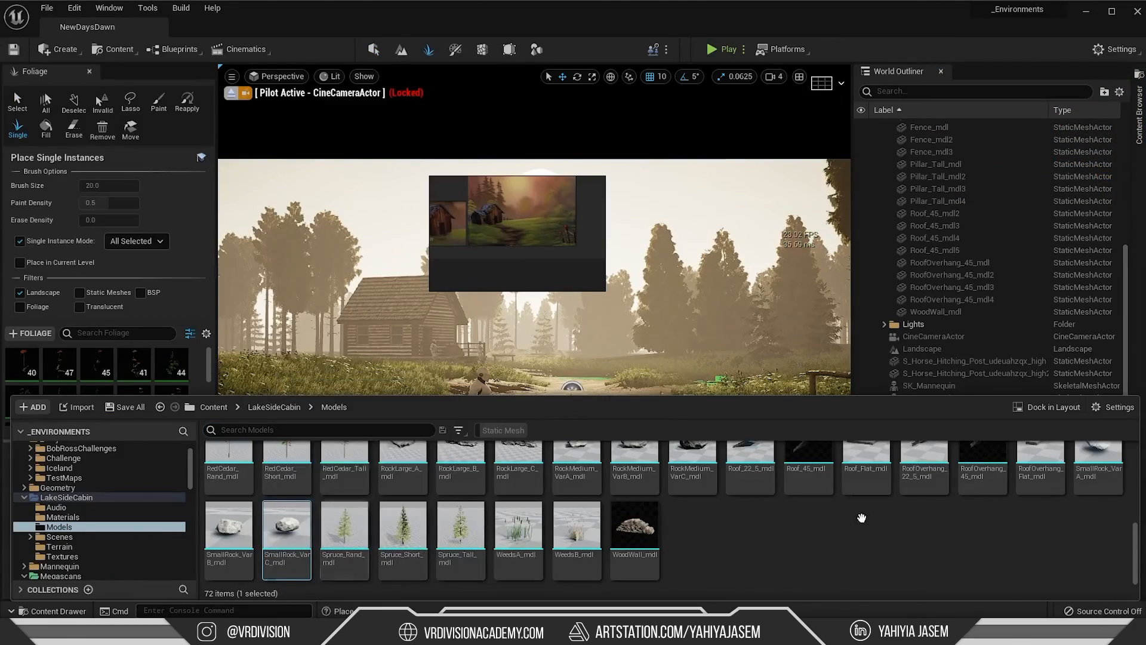
# Add the SmallRock_Var meshes to the foliage palette and paint them over the foreground dirt path with a 200 brush
pyautogui.moveTo(861, 518); pyautogui.dragTo(1064, 460, button='right')
pyautogui.moveTo(1090, 460); pyautogui.dragTo(198, 379)
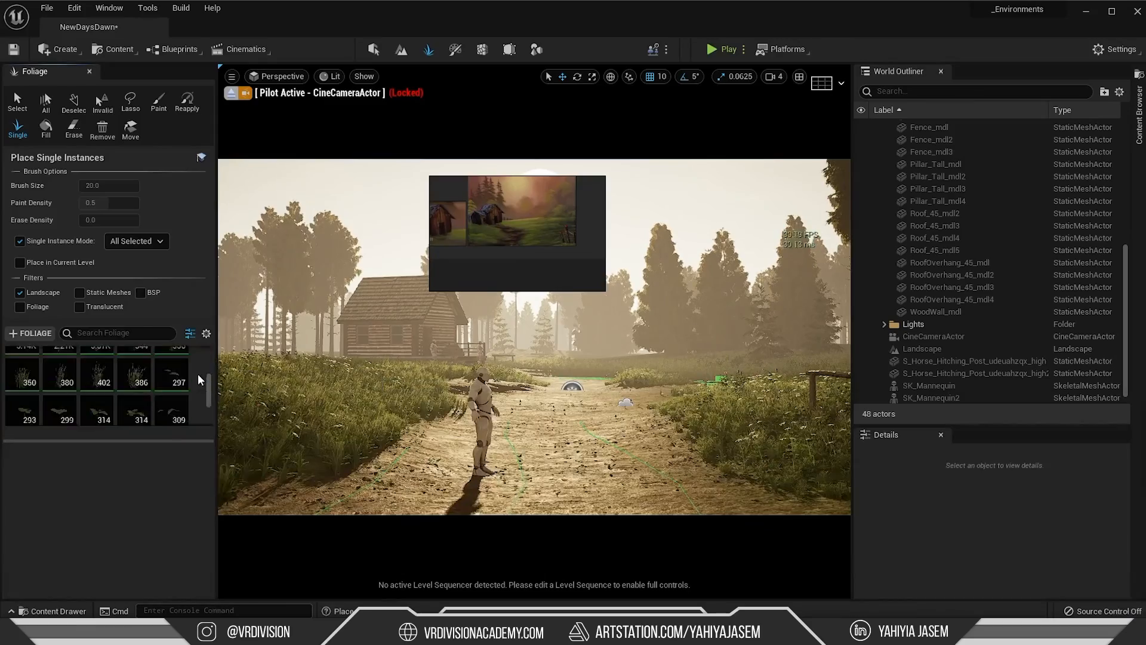
pyautogui.click(159, 103)
pyautogui.moveTo(550, 358)
pyautogui.mouseDown()
pyautogui.moveTo(678, 383)
pyautogui.moveTo(384, 410)
pyautogui.moveTo(402, 454)
pyautogui.moveTo(511, 396)
pyautogui.moveTo(751, 463)
pyautogui.mouseUp()
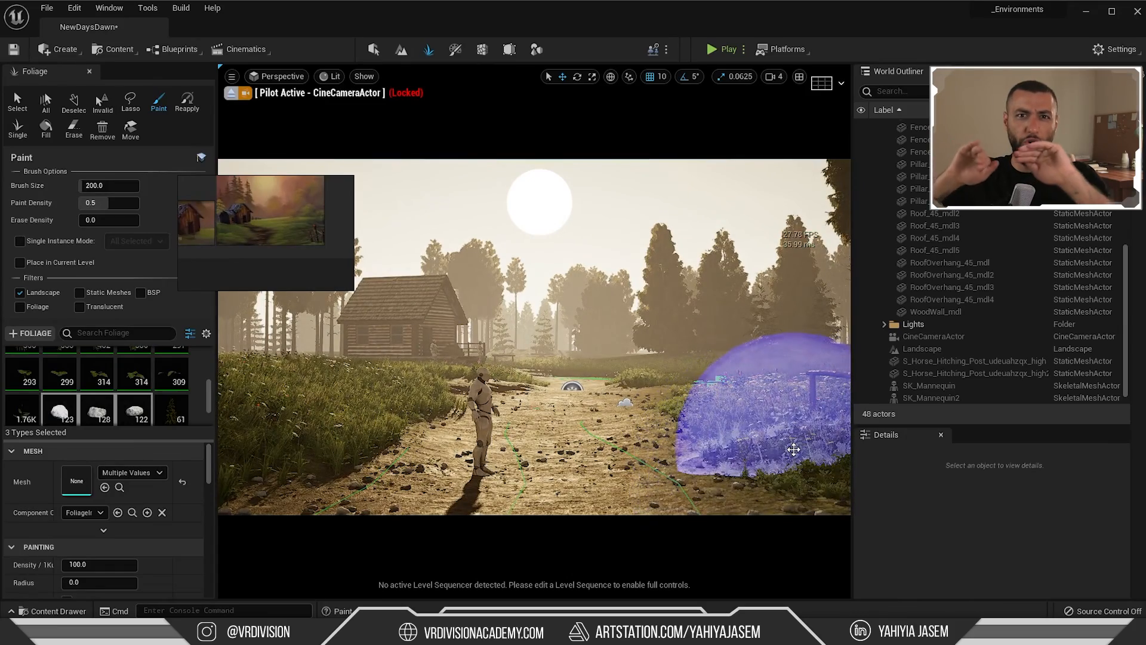
pyautogui.moveTo(466, 463); pyautogui.dragTo(567, 452)
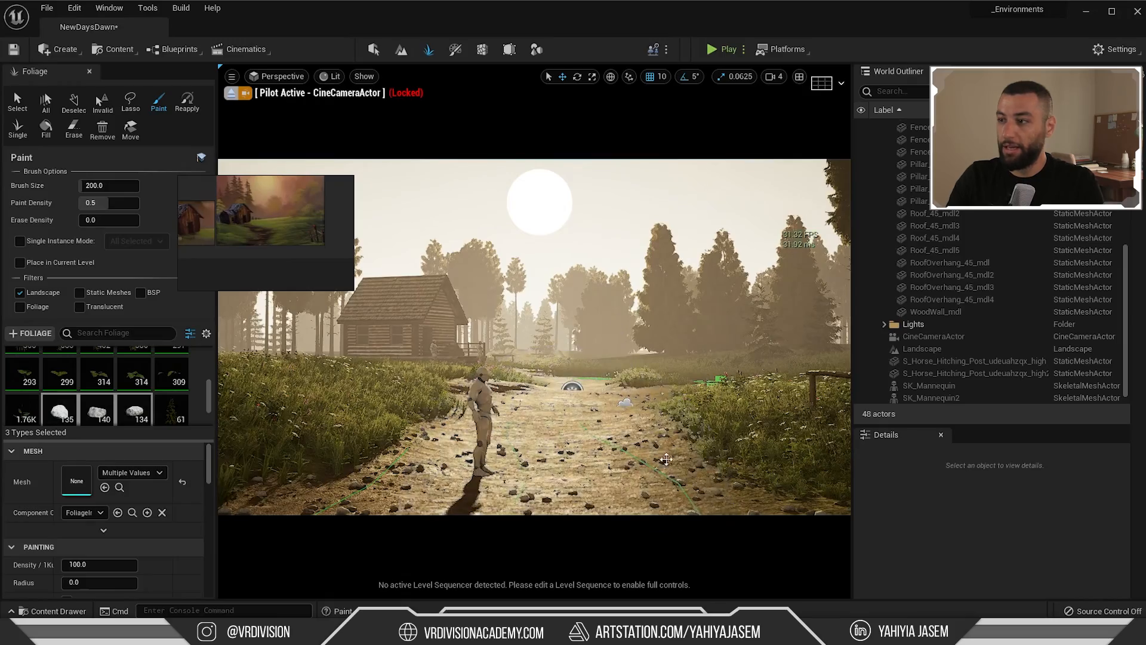
# Paint more small rocks along the far stretch of the path near the cabin and return to the CineCameraActor view
pyautogui.click(232, 93)
pyautogui.moveTo(534, 269); pyautogui.dragTo(456, 219, button='right')
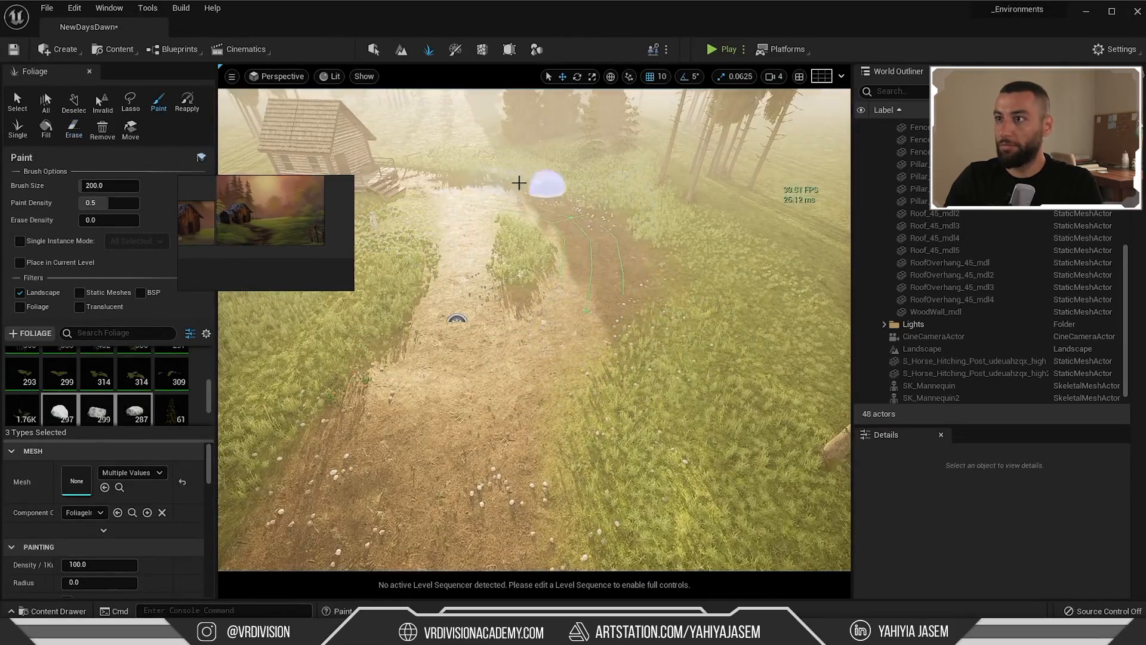
pyautogui.moveTo(519, 182); pyautogui.dragTo(661, 258)
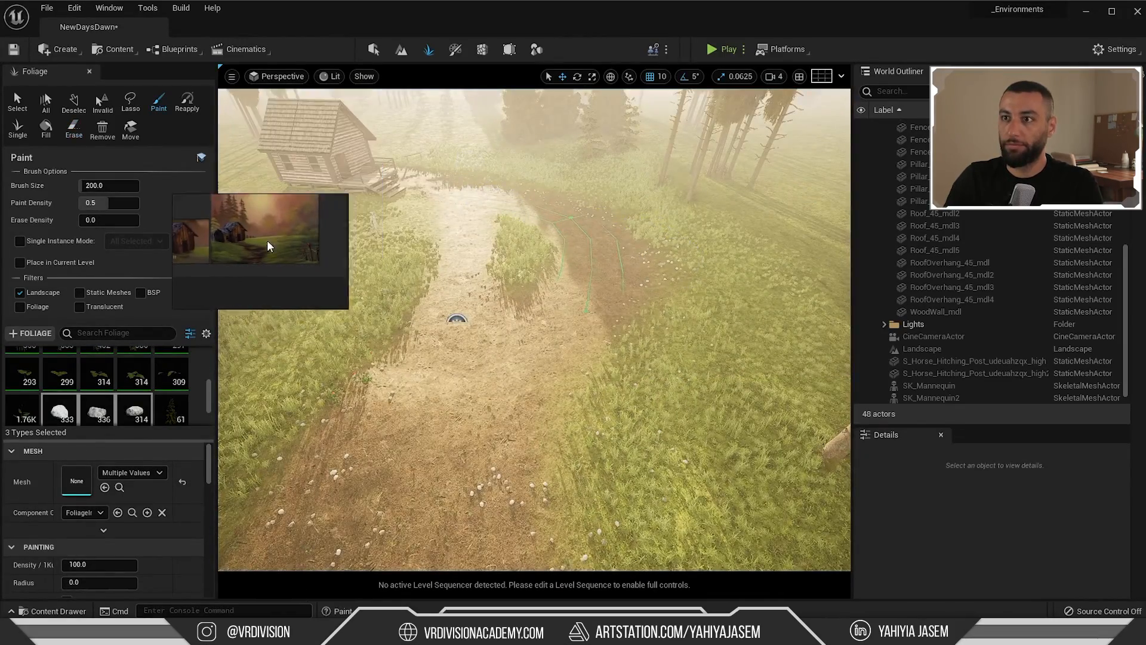
pyautogui.moveTo(268, 246); pyautogui.dragTo(187, 355, button='right')
pyautogui.click(276, 76)
pyautogui.click(304, 212)
pyautogui.moveTo(1046, 193); pyautogui.dragTo(1005, 492, button='right')
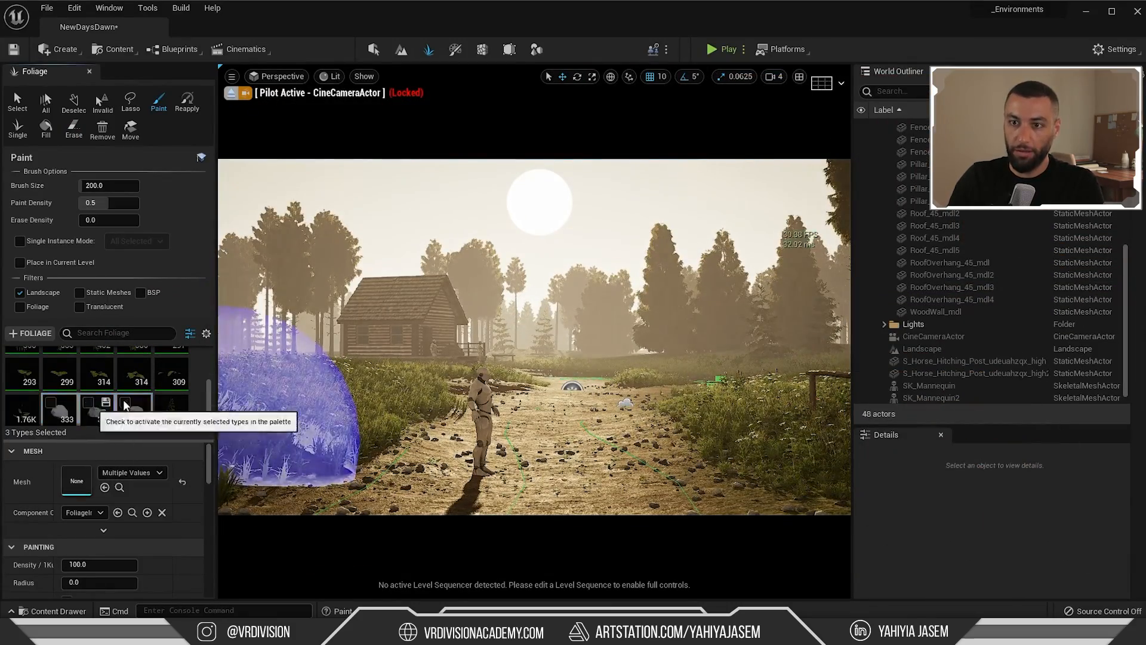
# Place the RockMedium_VarA, VarB and VarC meshes as single actors in the grass on both sides of the path
pyautogui.hotkey('ctrl', 'space')
pyautogui.scroll(2, 633, 519)
pyautogui.moveTo(926, 495)
pyautogui.mouseDown()
pyautogui.moveTo(320, 408)
pyautogui.moveTo(262, 352)
pyautogui.mouseUp()
pyautogui.hotkey('ctrl', 'space')
pyautogui.moveTo(985, 495)
pyautogui.mouseDown()
pyautogui.moveTo(292, 356)
pyautogui.moveTo(824, 365)
pyautogui.mouseUp()
pyautogui.hotkey('ctrl', 'space')
pyautogui.hotkey('ctrl', 'space')
pyautogui.moveTo(1100, 494); pyautogui.dragTo(263, 358)
# Reposition a medium rock in the grass on the cabin side of the path
pyautogui.hotkey('shift', '1')
pyautogui.click(72, 357)
pyautogui.moveTo(76, 371); pyautogui.dragTo(185, 426)
pyautogui.press('Escape')
# Try placing a RedCedar_Tall tree at the far end of the dirt path
pyautogui.hotkey('ctrl', 'space')
pyautogui.moveTo(359, 483); pyautogui.dragTo(522, 376)
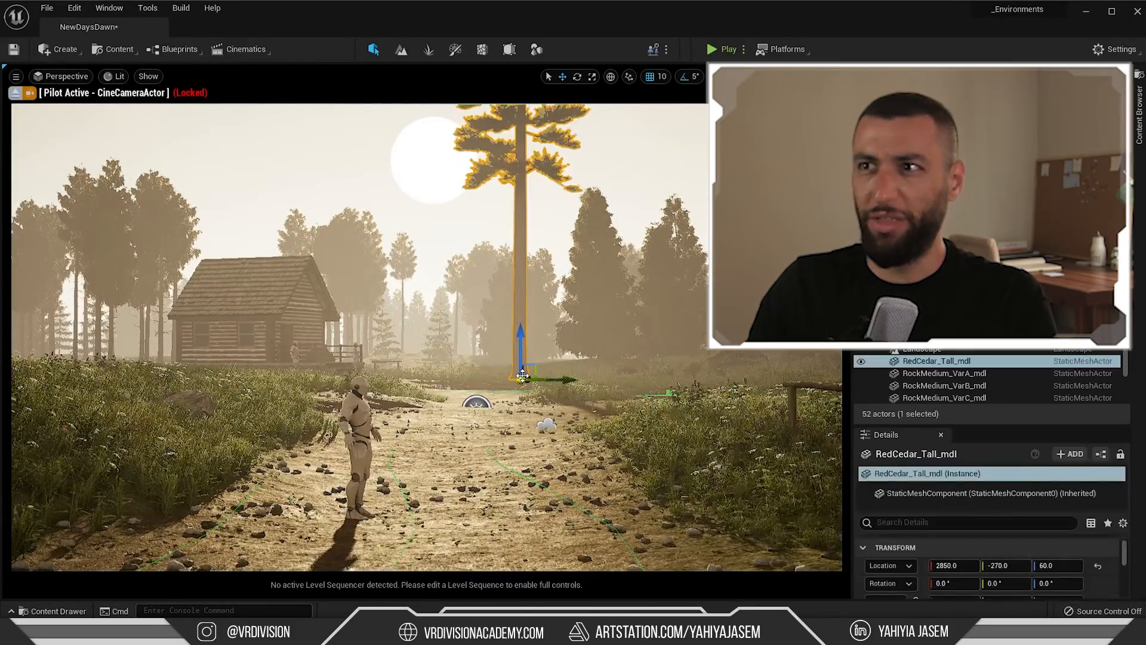
pyautogui.press('Escape')
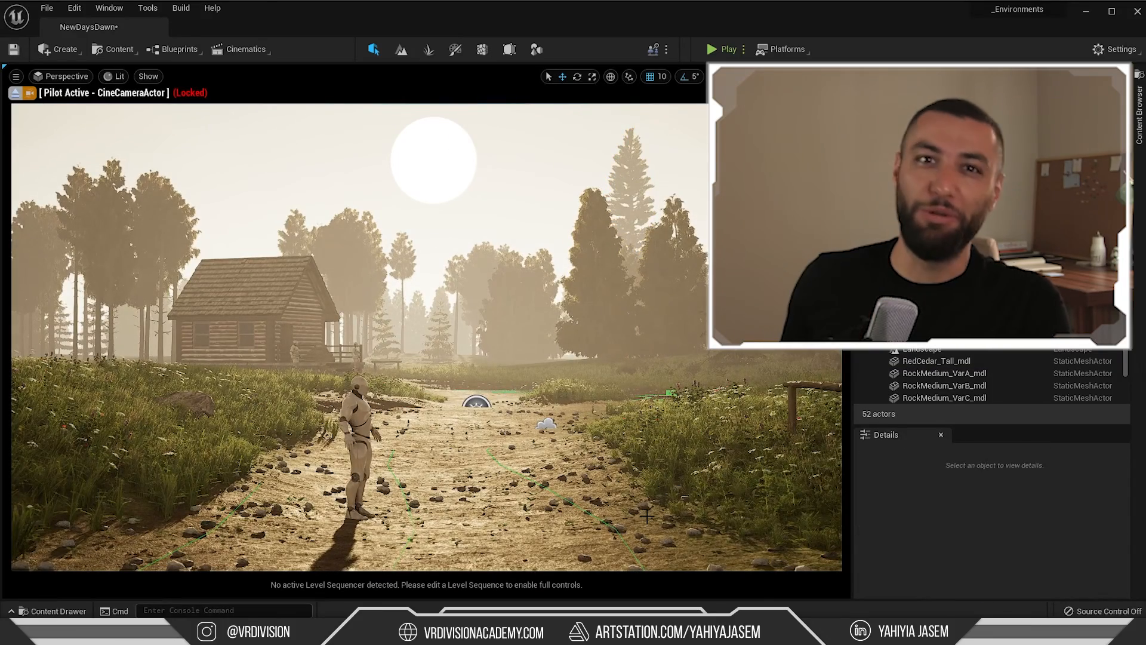
pyautogui.hotkey('ctrl', 'z')
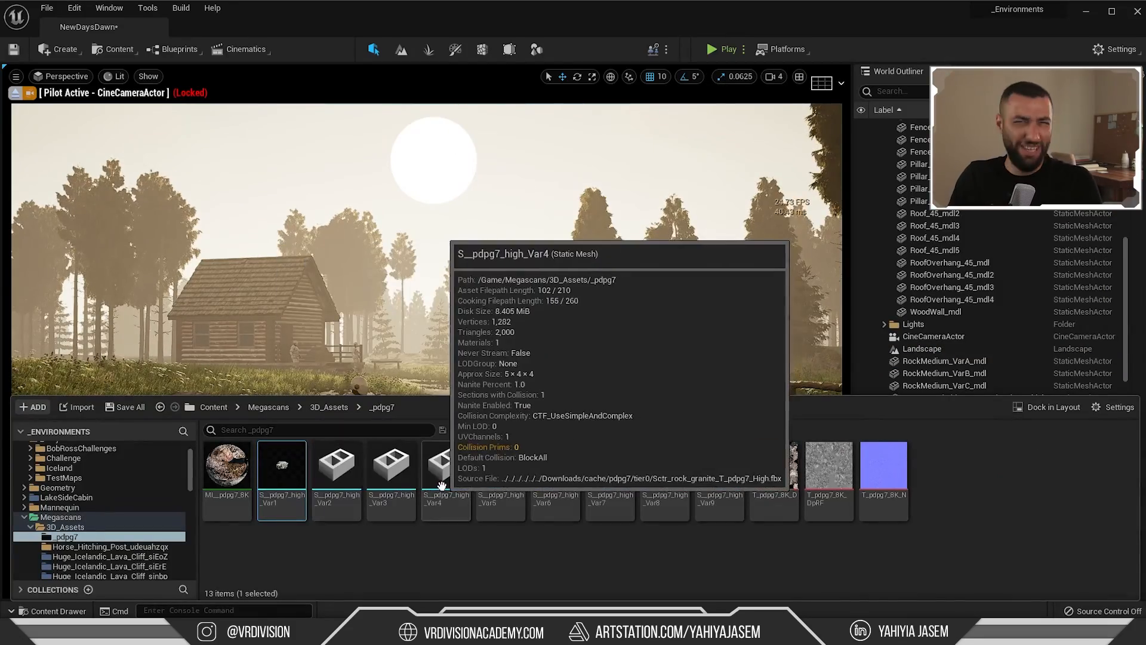
# Add the Megascans _pdpg7 granite rock variants as foliage and paint the selected grass types along the dirt path's edge
pyautogui.moveTo(445, 471); pyautogui.dragTo(434, 404)
pyautogui.click(557, 293)
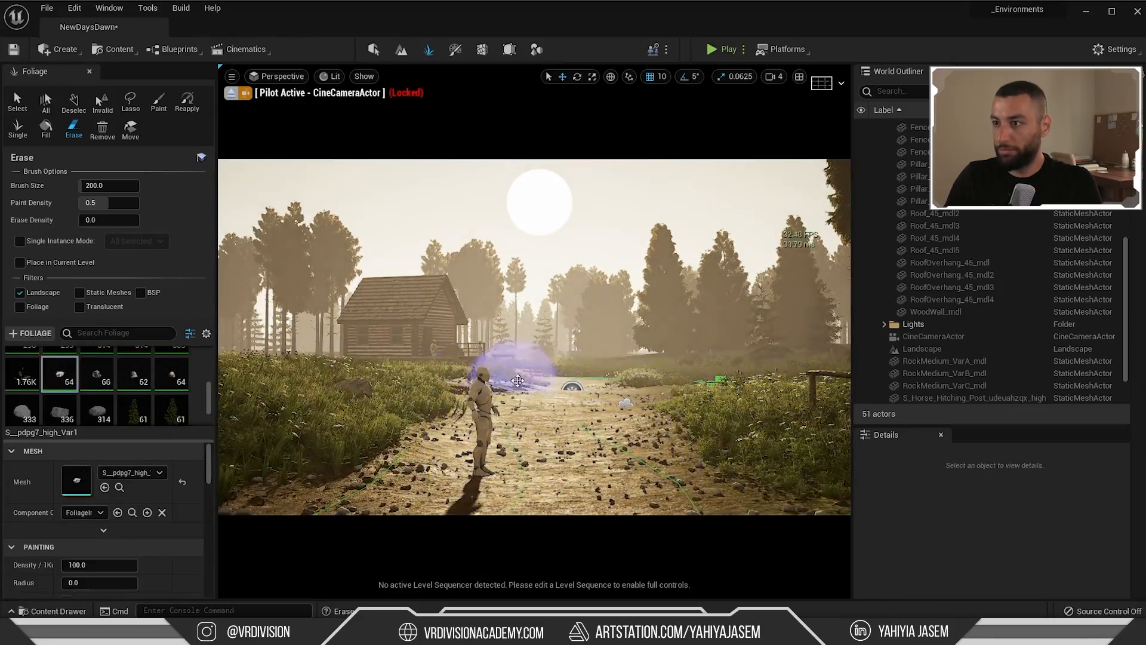
pyautogui.click(89, 71)
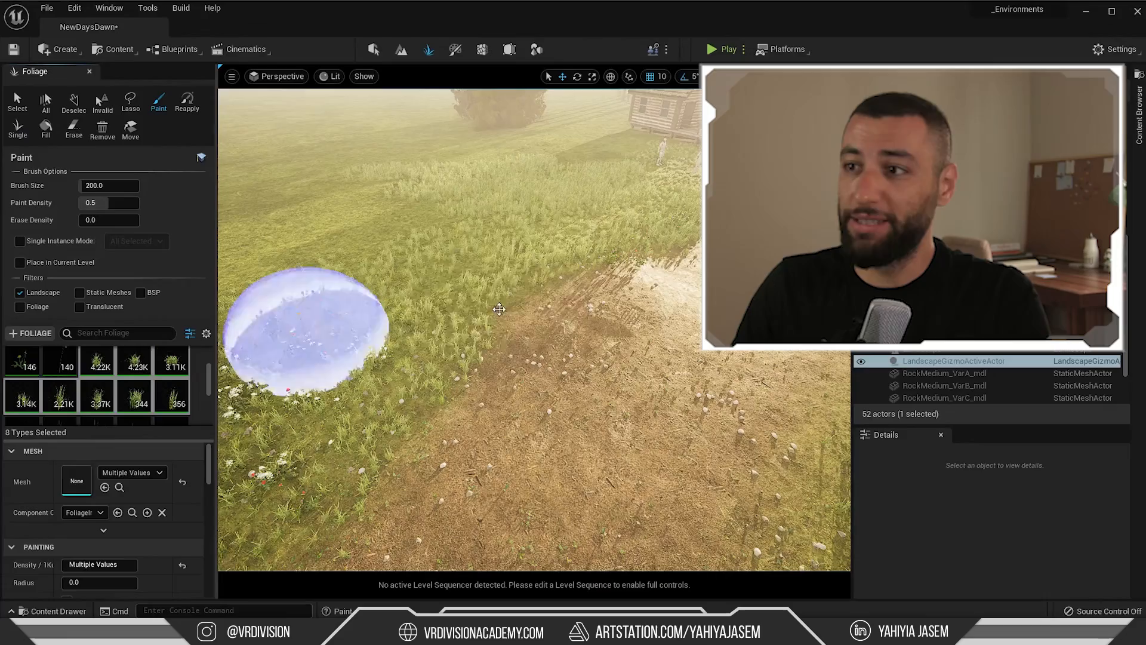
pyautogui.moveTo(499, 308); pyautogui.dragTo(568, 276)
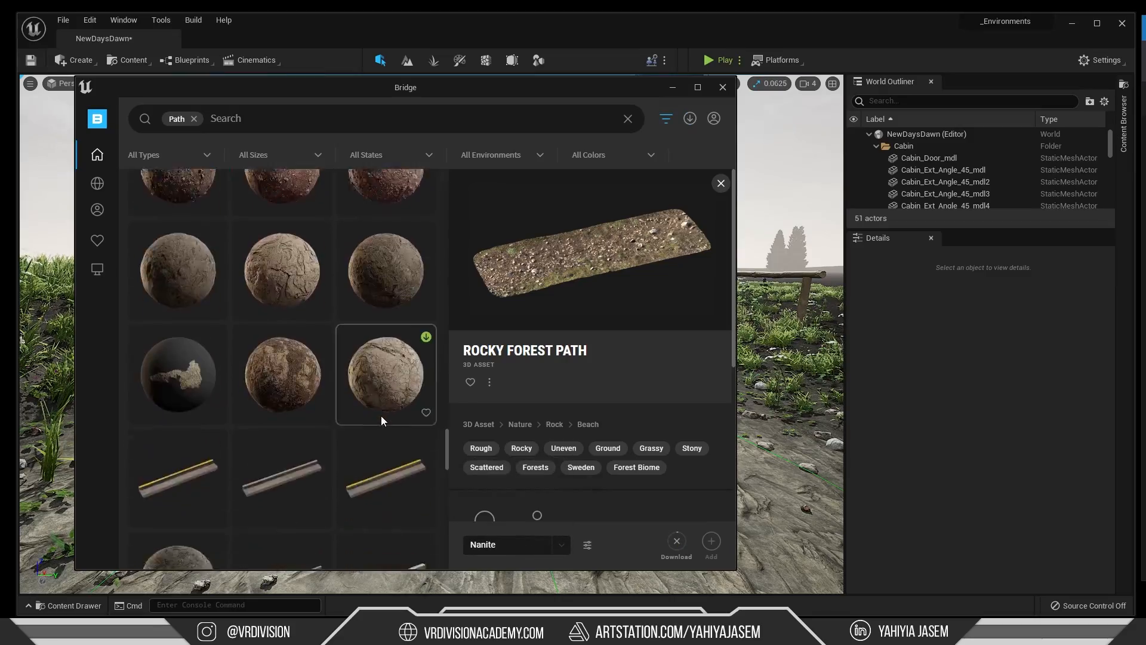
# Examine a path surface in Bridge and open the Forest_Mulch_2x2_M material instance
pyautogui.click(284, 396)
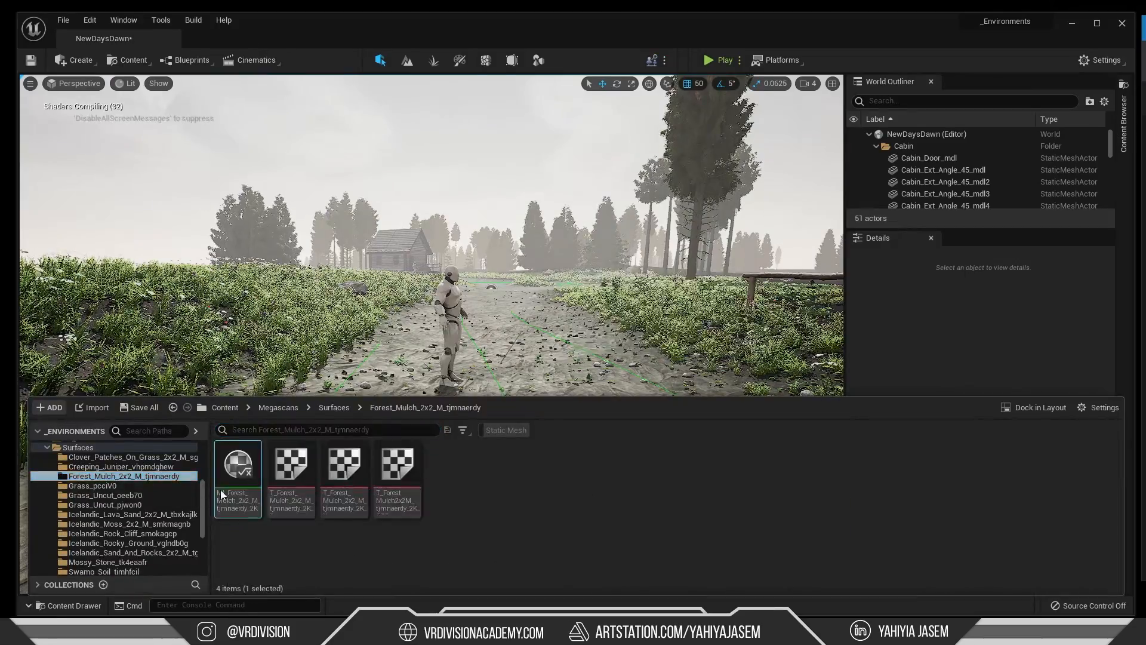
pyautogui.doubleClick(221, 490)
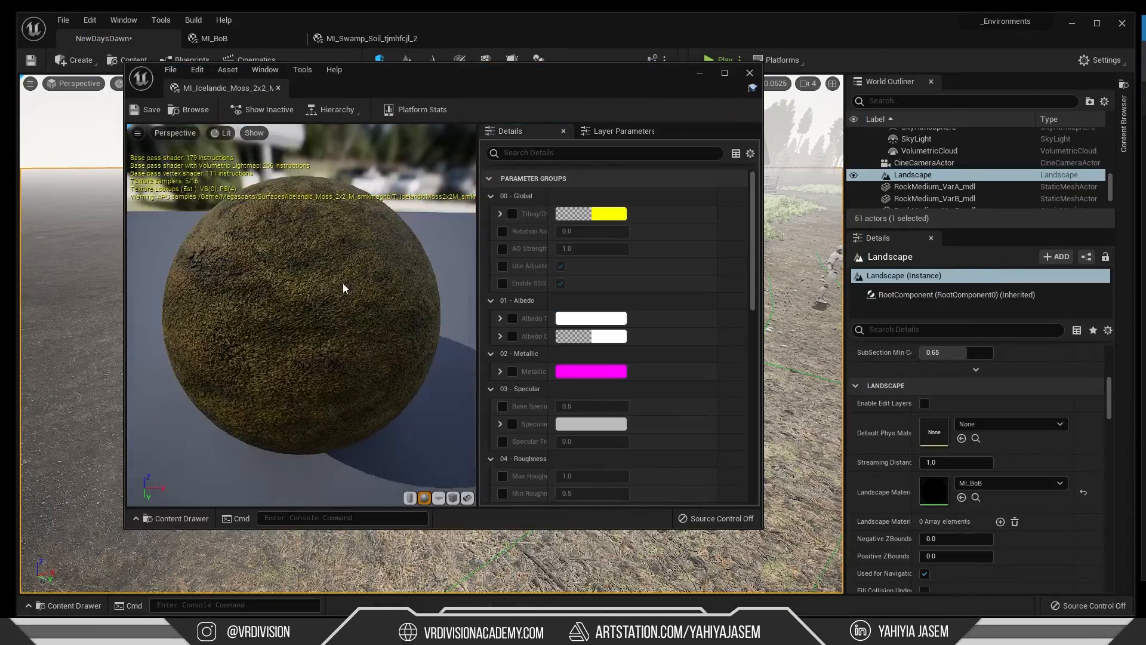
# Switch to the MedievalGameEnvironment project and open the House_06 and House_07 maps to view the houses
pyautogui.hotkey('alt', 'Tab')
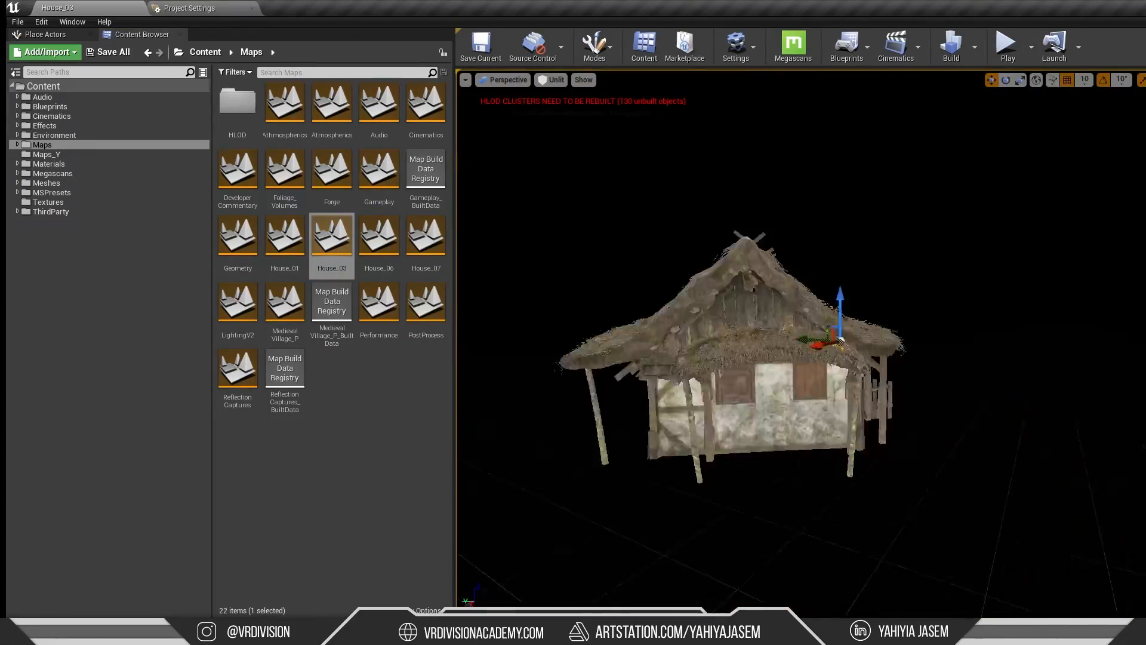
pyautogui.doubleClick(378, 236)
pyautogui.doubleClick(425, 236)
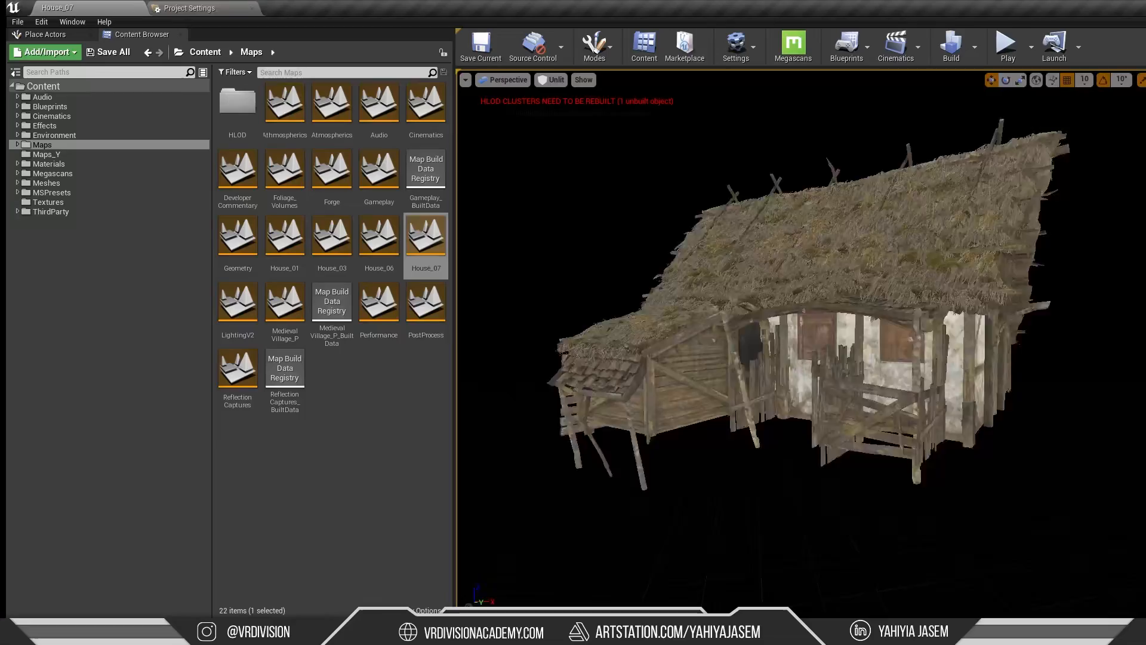
# Migrate the House_07 map into the _Iceland project
pyautogui.rightClick(420, 248)
pyautogui.click(875, 460)
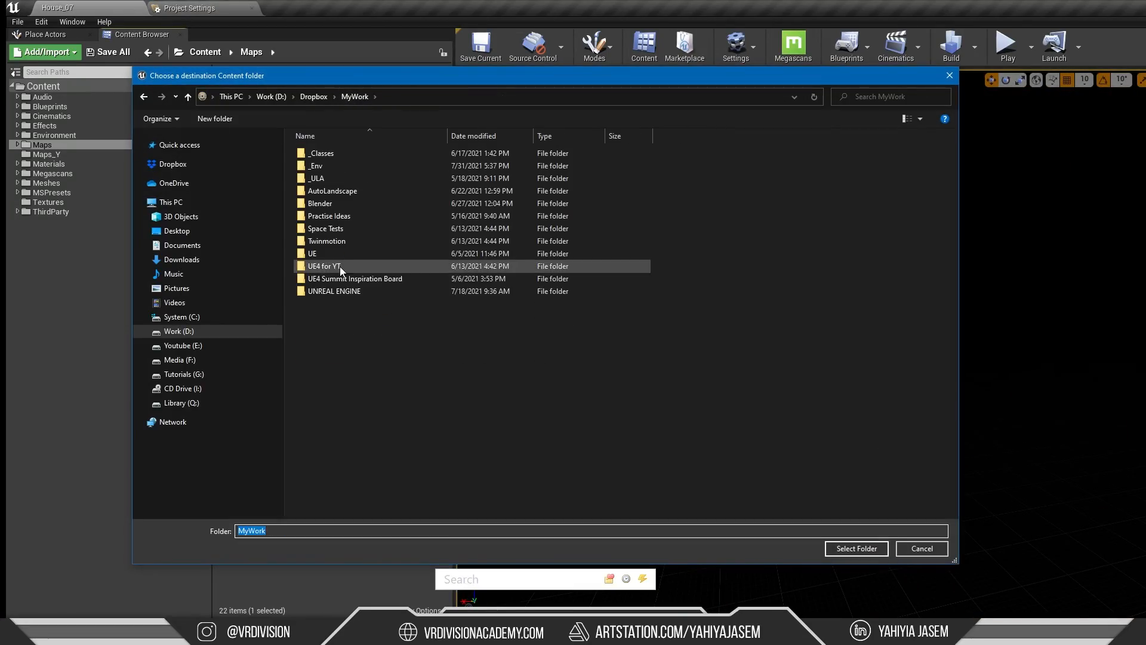
pyautogui.click(854, 548)
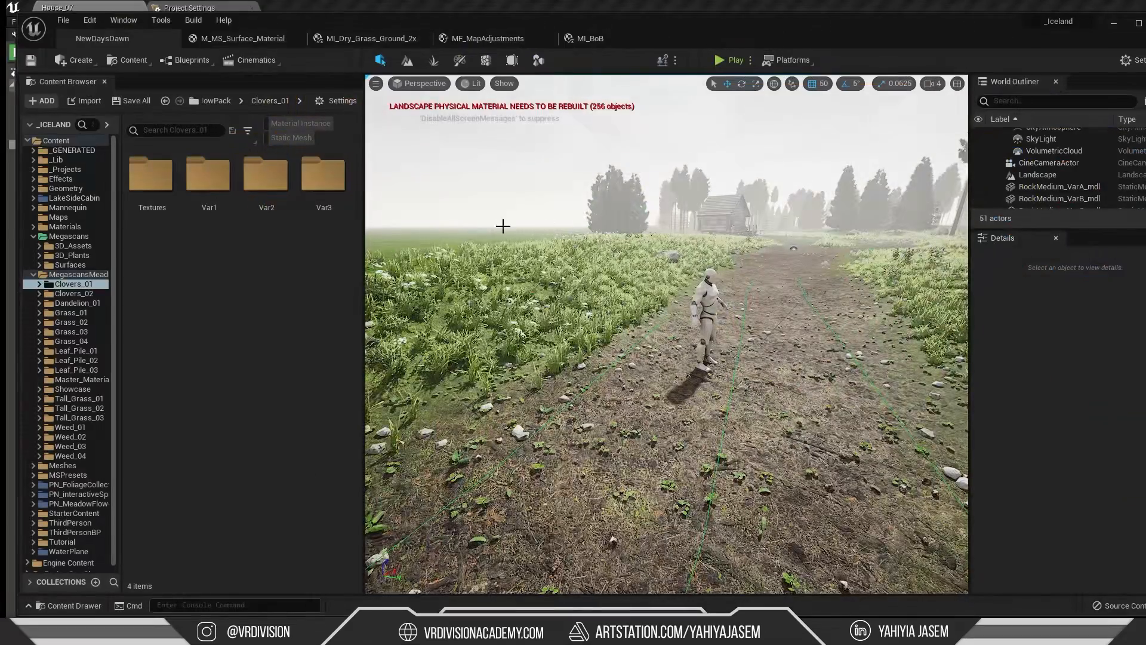
# Switch to the _Iceland project, add House_07 as a sublevel of the current level and change it to a lighting scenario
pyautogui.click(123, 20)
pyautogui.click(189, 172)
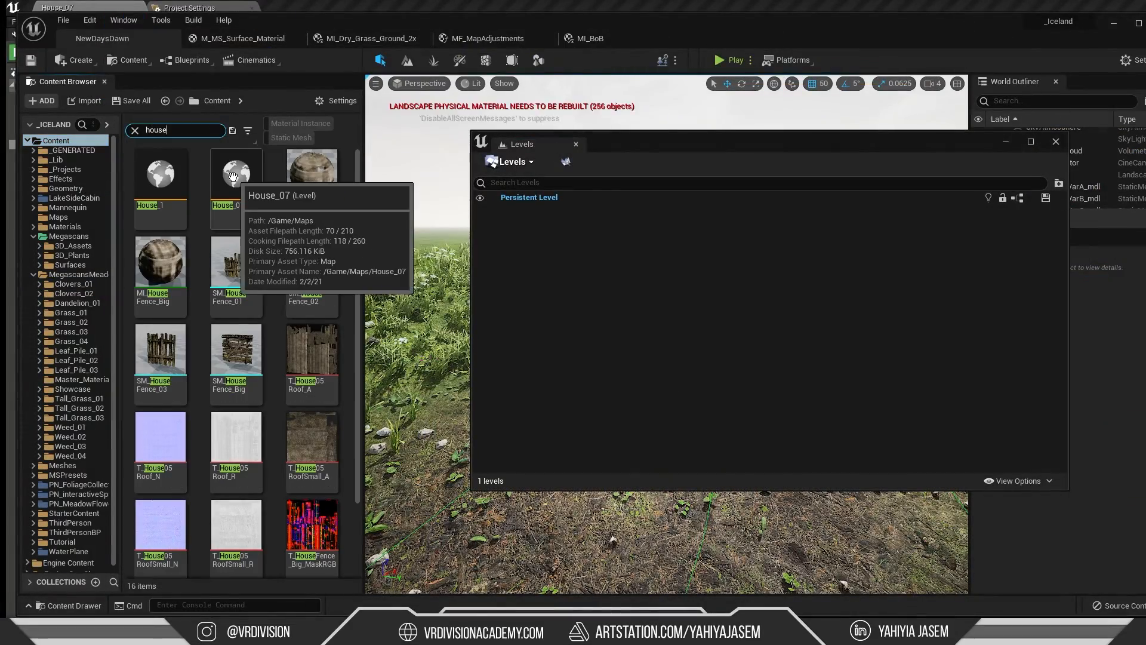
pyautogui.moveTo(580, 270); pyautogui.dragTo(579, 270)
pyautogui.rightClick(523, 212)
pyautogui.moveTo(657, 289)
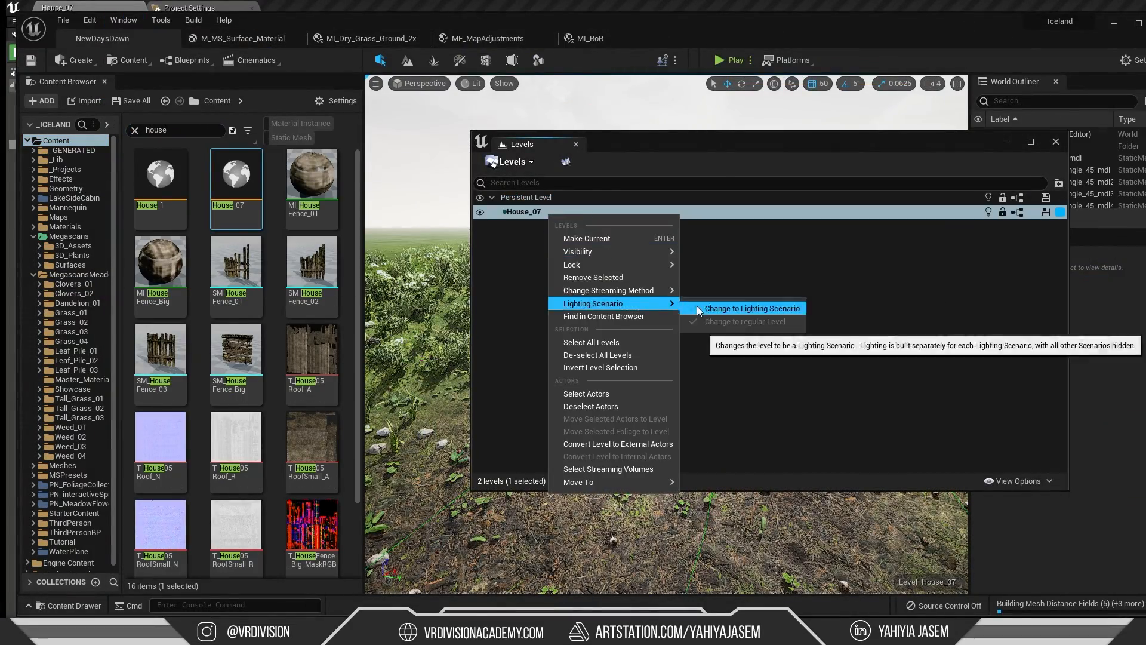
pyautogui.click(697, 306)
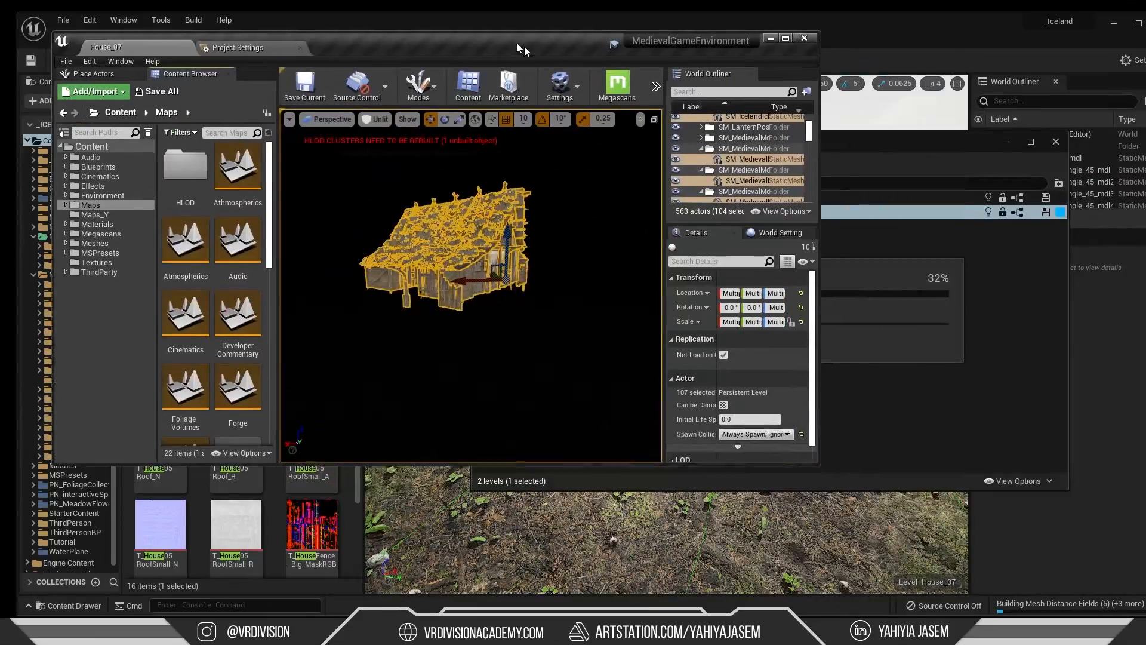